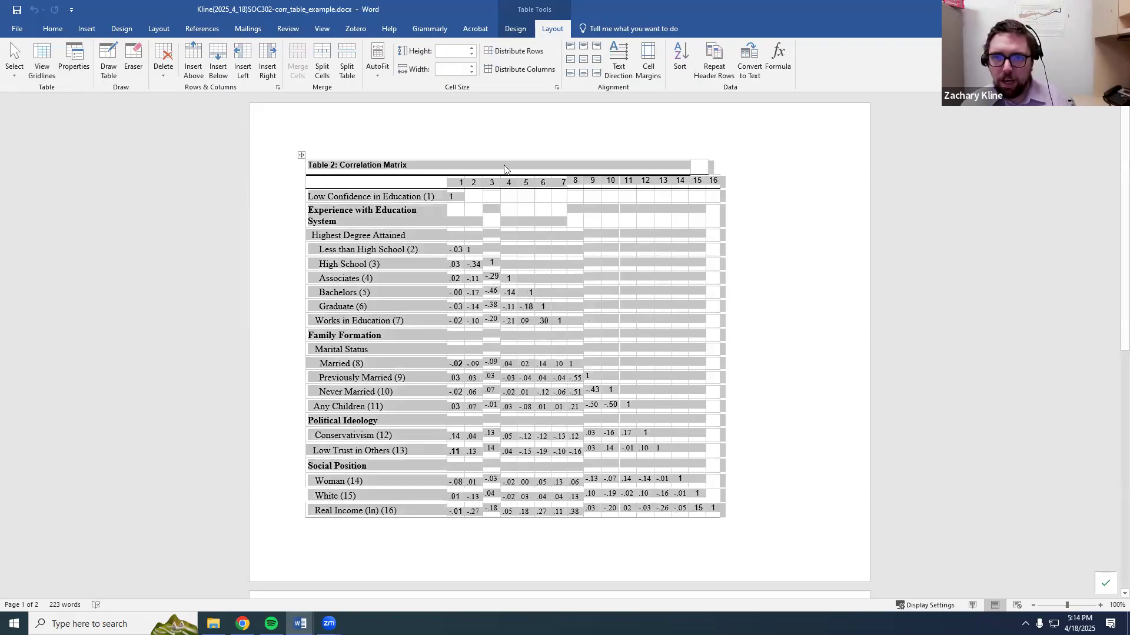
Align all table cells center-left, and the correlation values from the Less than High School row down center-right.
{"action": "left_click", "coordinate": [549, 27]}
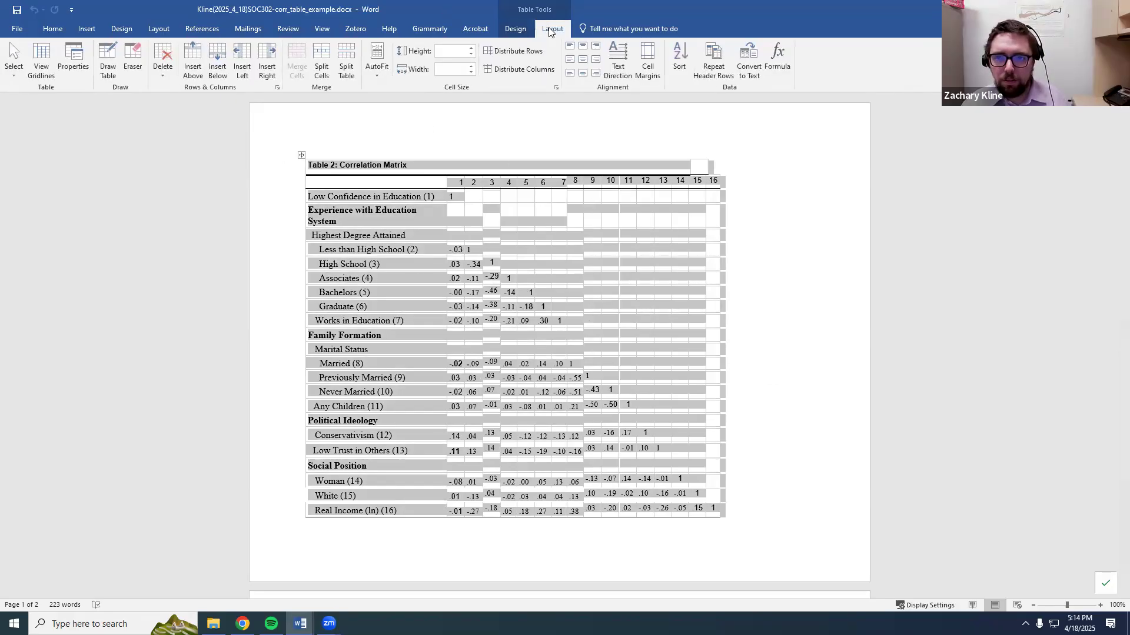
{"action": "left_click", "coordinate": [582, 64]}
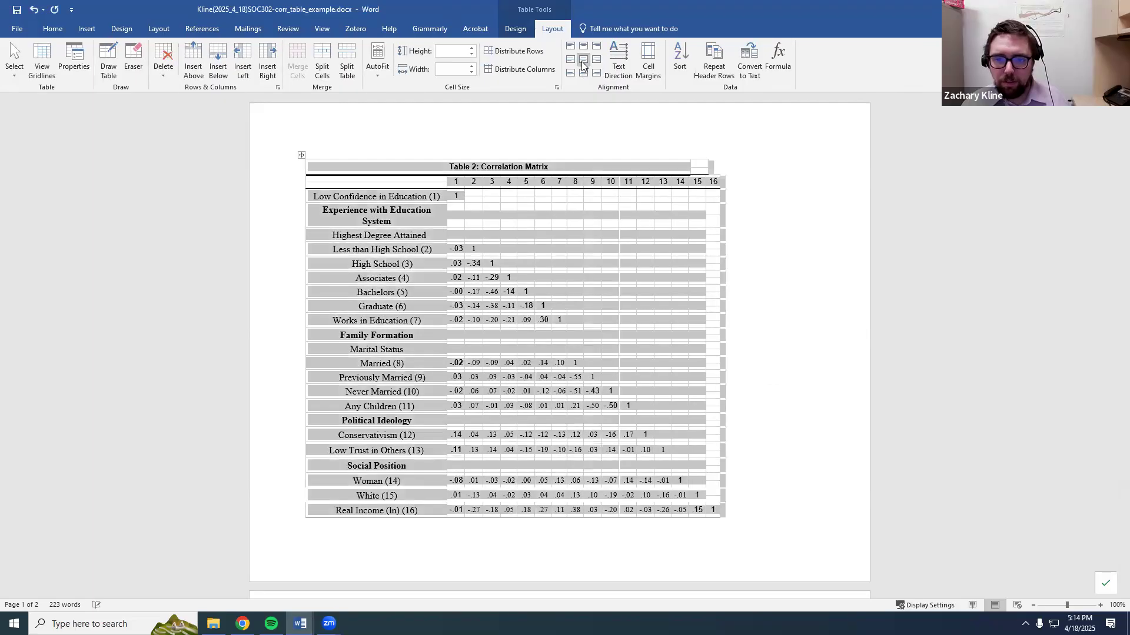
{"action": "left_click", "coordinate": [570, 61]}
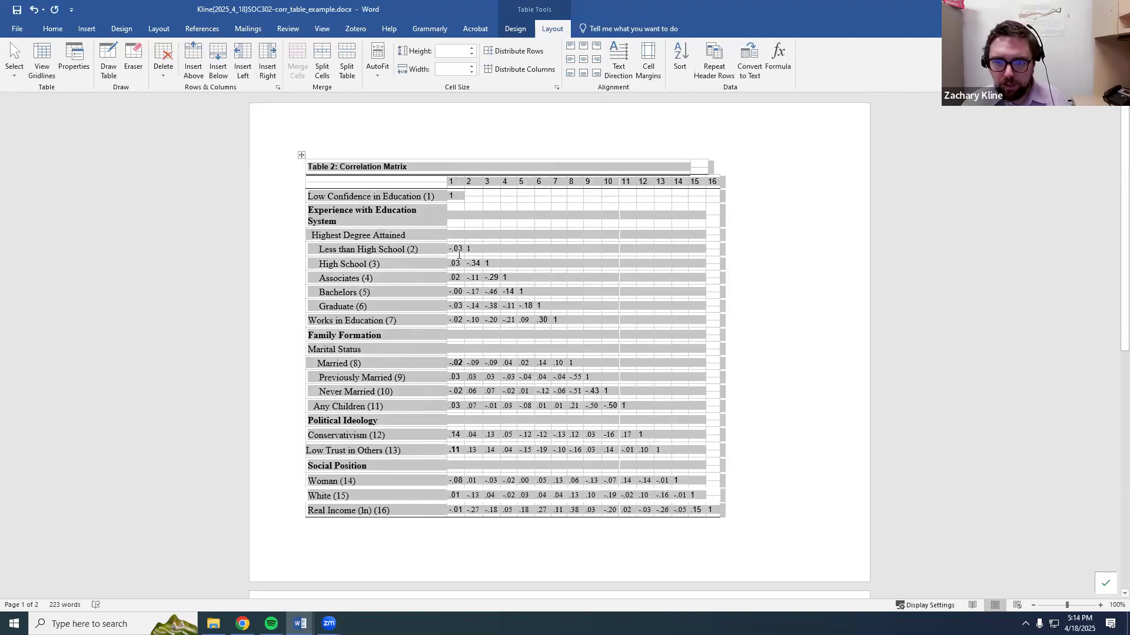
{"action": "left_click_drag", "start_coordinate": [452, 240], "coordinate": [713, 511]}
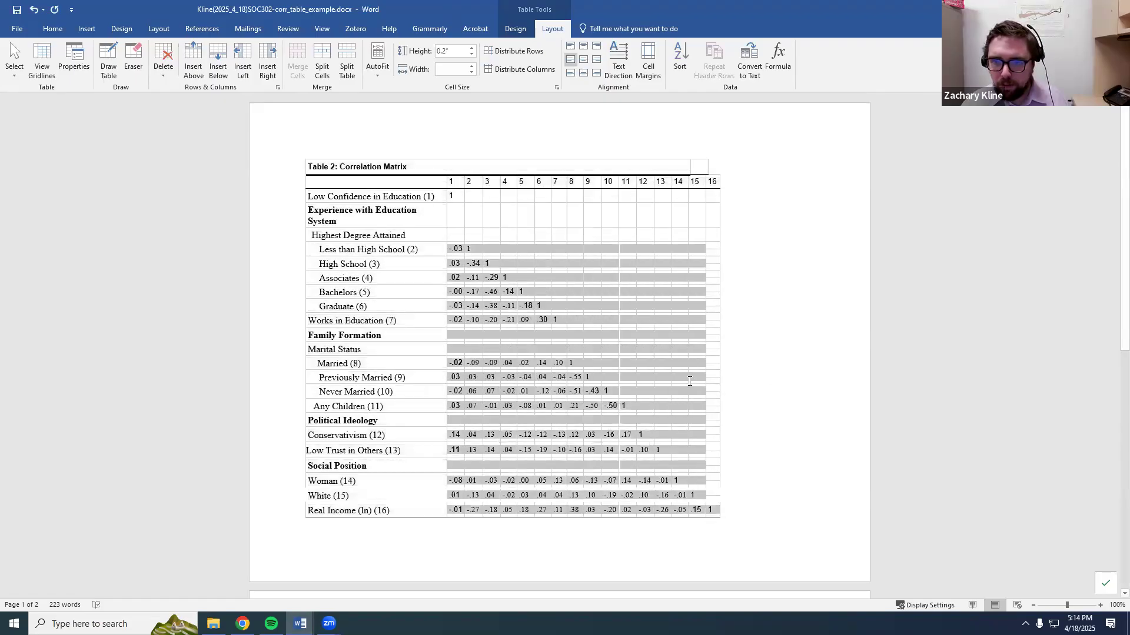
{"action": "left_click", "coordinate": [583, 73]}
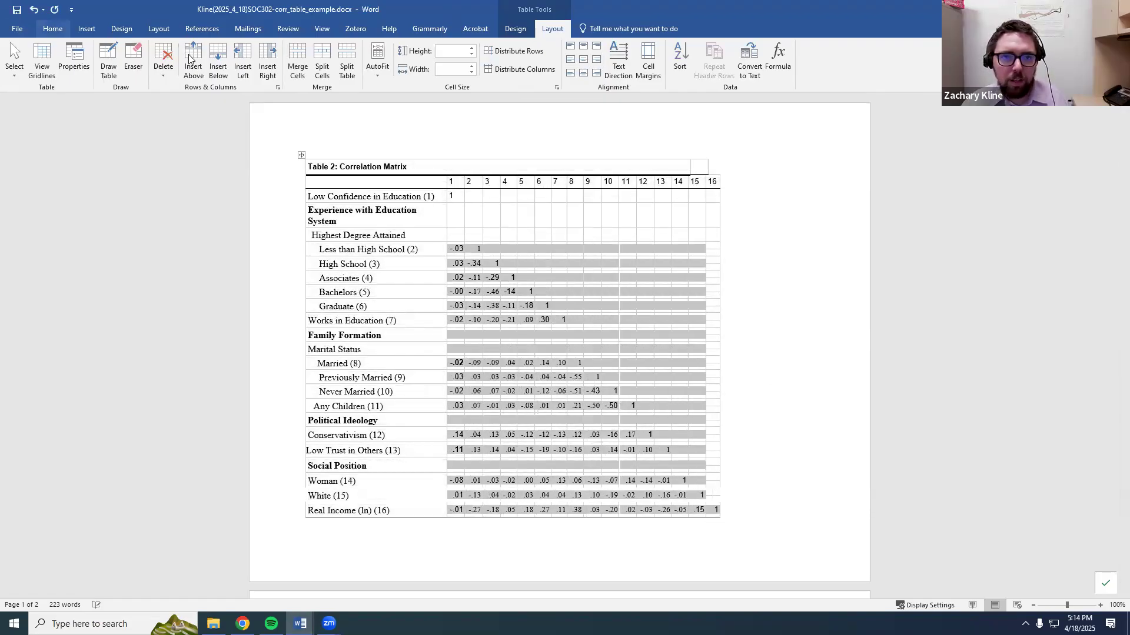
Set the text of the whole correlation table to Times New Roman, size 12.
{"action": "left_click", "coordinate": [53, 29]}
{"action": "left_click_drag", "start_coordinate": [347, 166], "coordinate": [745, 511]}
{"action": "left_click", "coordinate": [147, 52]}
{"action": "left_click", "coordinate": [148, 121]}
{"action": "left_click", "coordinate": [171, 52]}
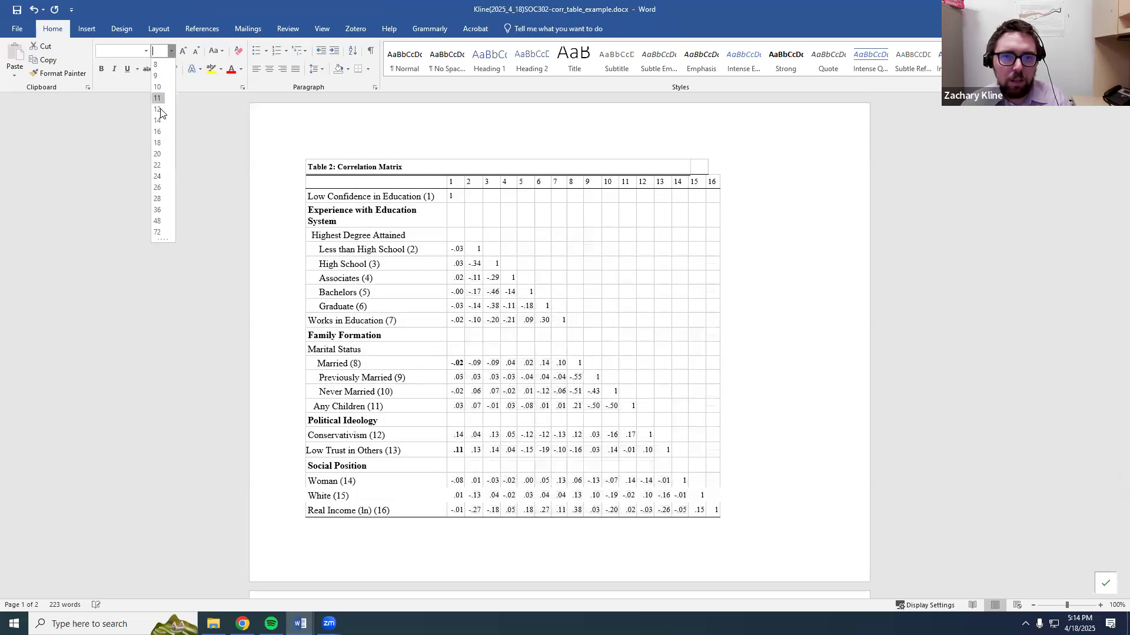
{"action": "left_click", "coordinate": [158, 109]}
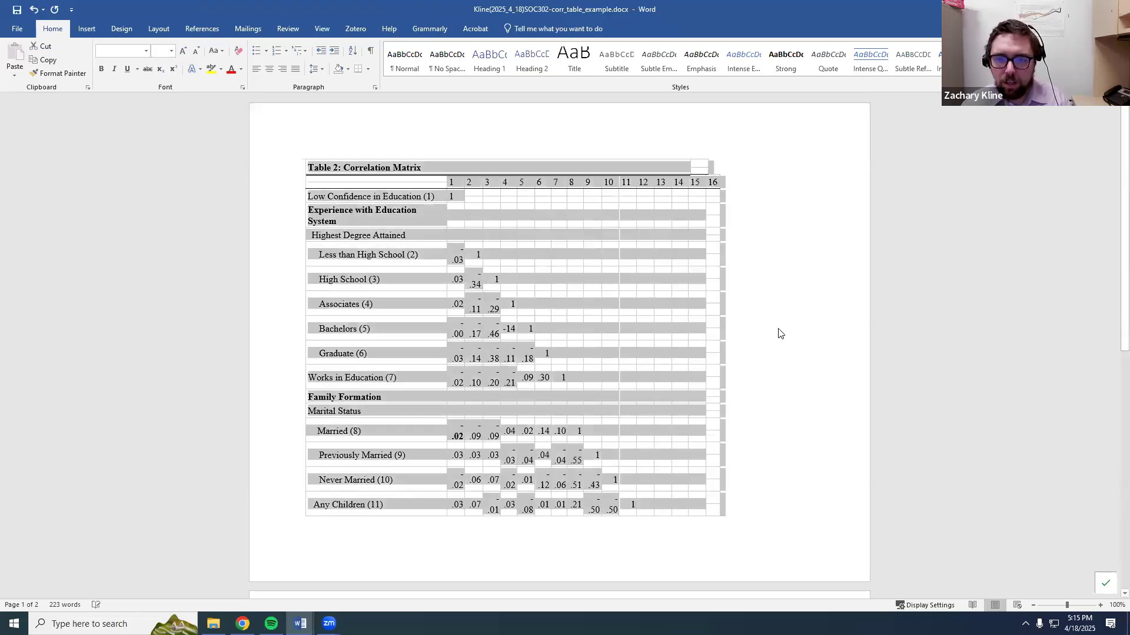
{"action": "left_click", "coordinate": [780, 334]}
Widen numbered columns 1 to 5 and 7 to 14 so their negative values fit on one line.
{"action": "double_click", "coordinate": [464, 183]}
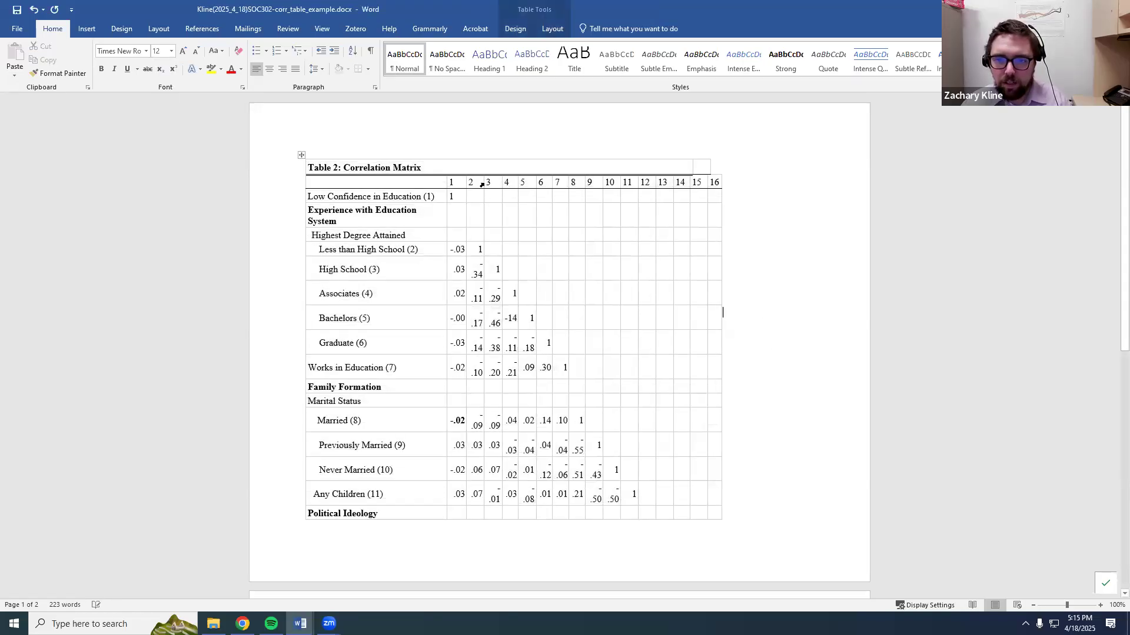
{"action": "double_click", "coordinate": [483, 183]}
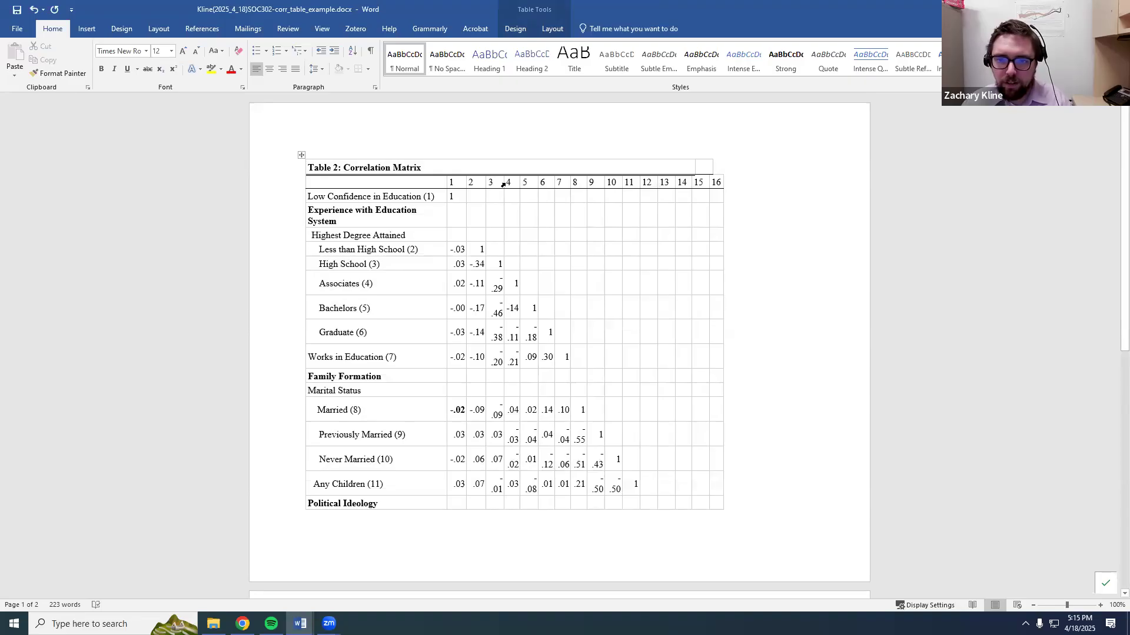
{"action": "double_click", "coordinate": [504, 182]}
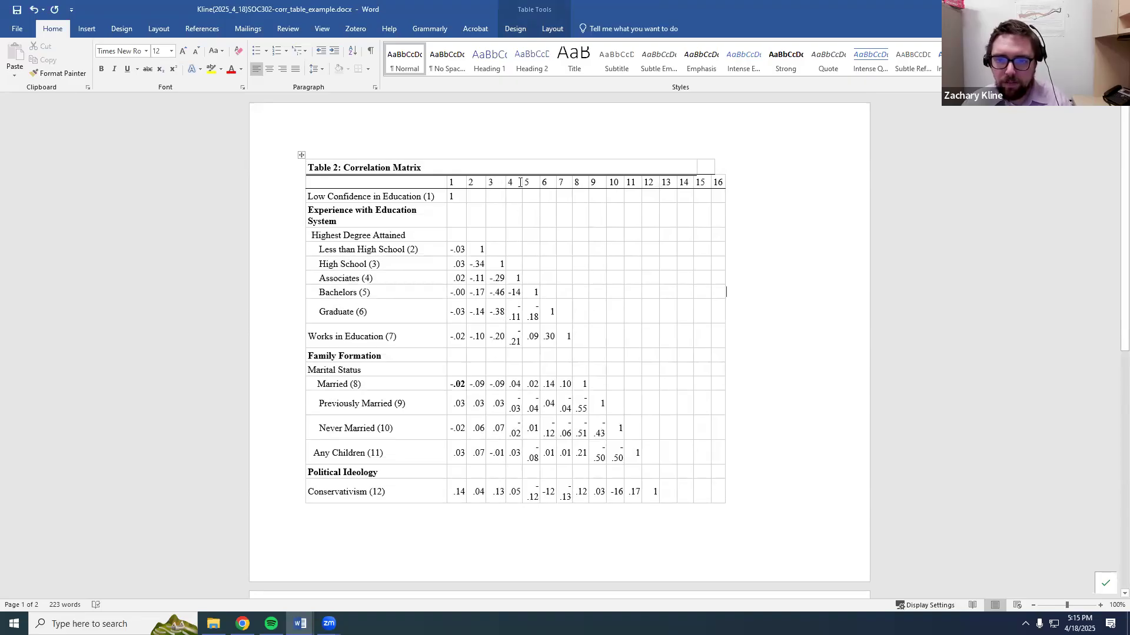
{"action": "double_click", "coordinate": [521, 182]}
{"action": "double_click", "coordinate": [543, 182]}
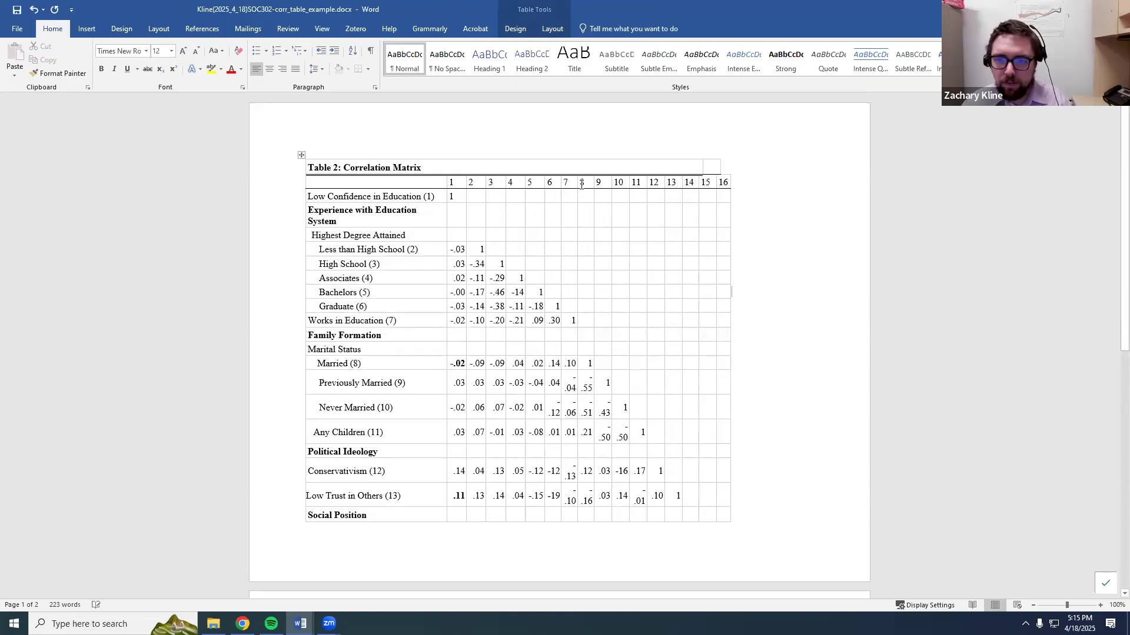
{"action": "double_click", "coordinate": [580, 182]}
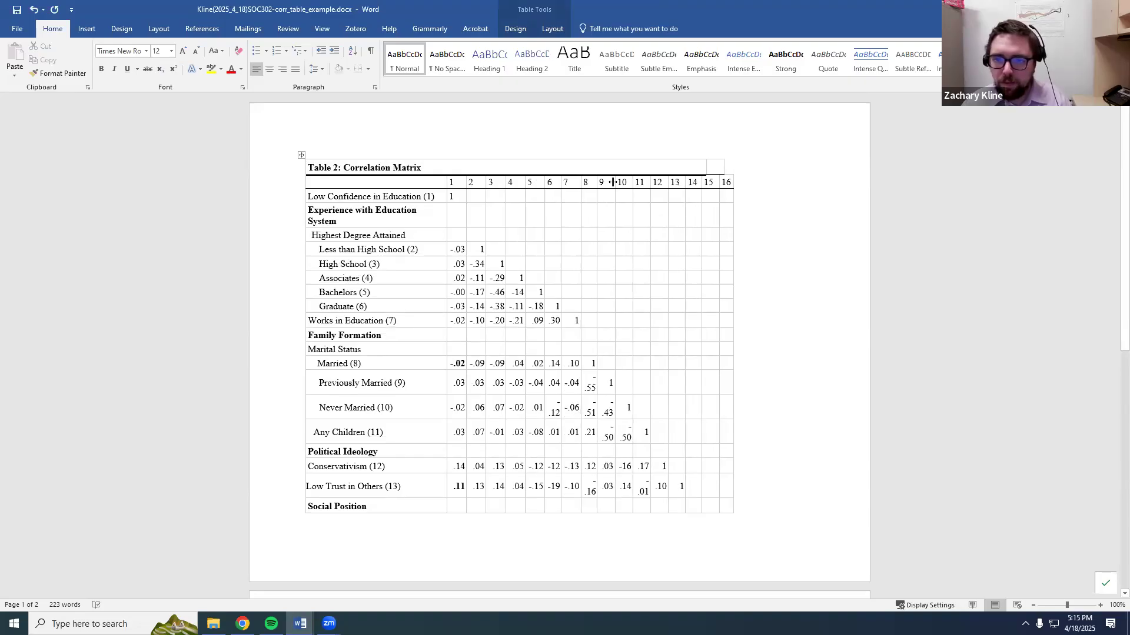
{"action": "double_click", "coordinate": [615, 183]}
{"action": "double_click", "coordinate": [596, 183]}
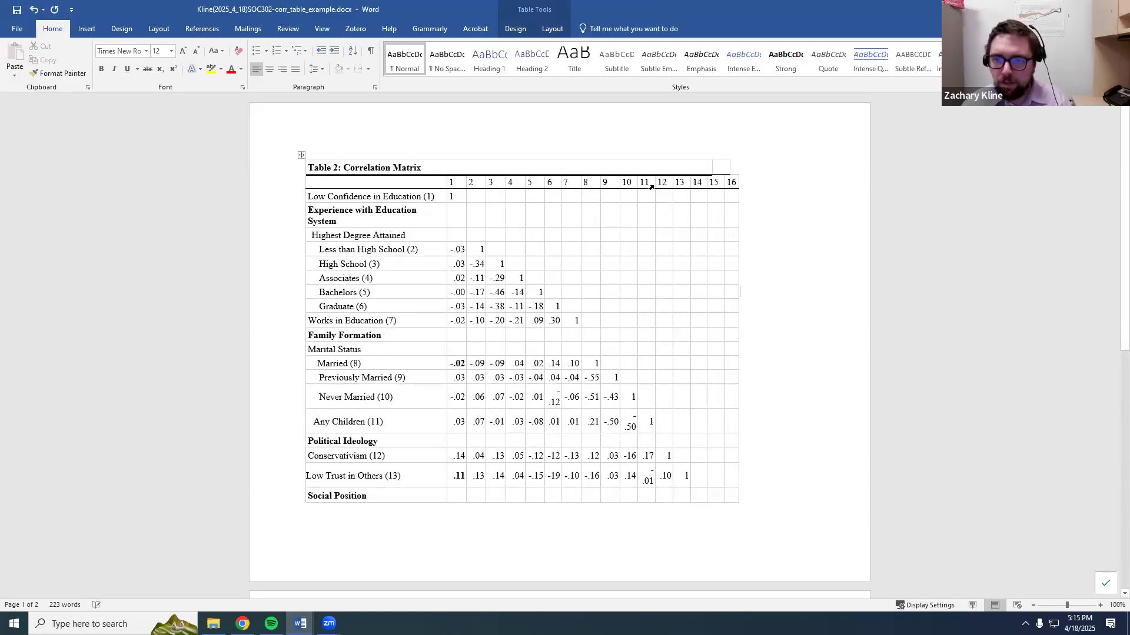
{"action": "double_click", "coordinate": [637, 182]}
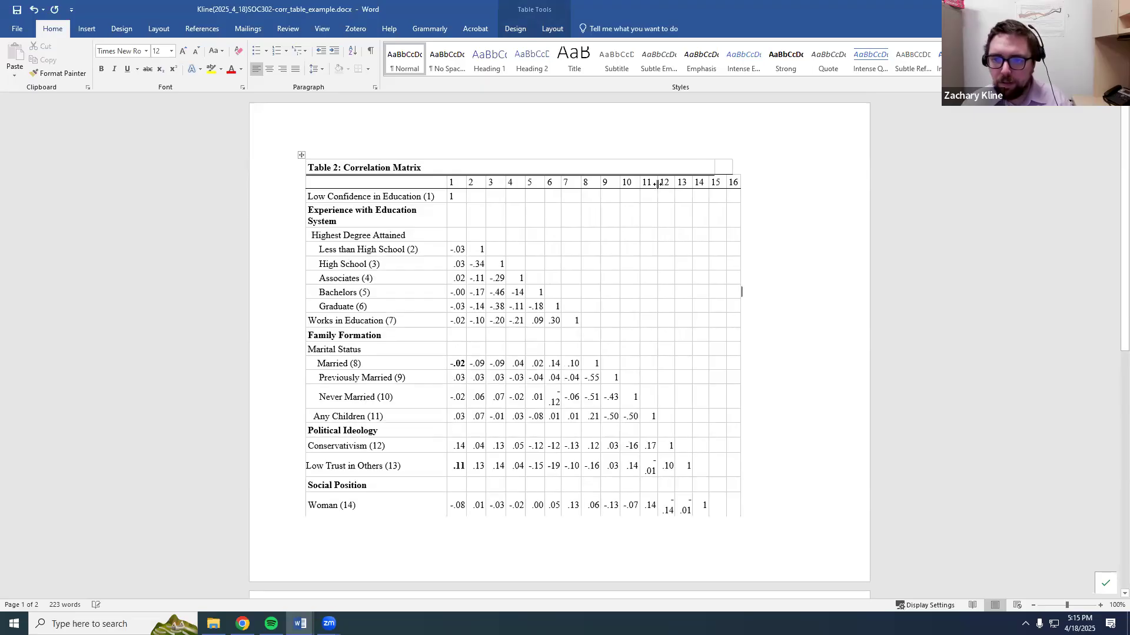
{"action": "double_click", "coordinate": [659, 184]}
{"action": "double_click", "coordinate": [680, 182]}
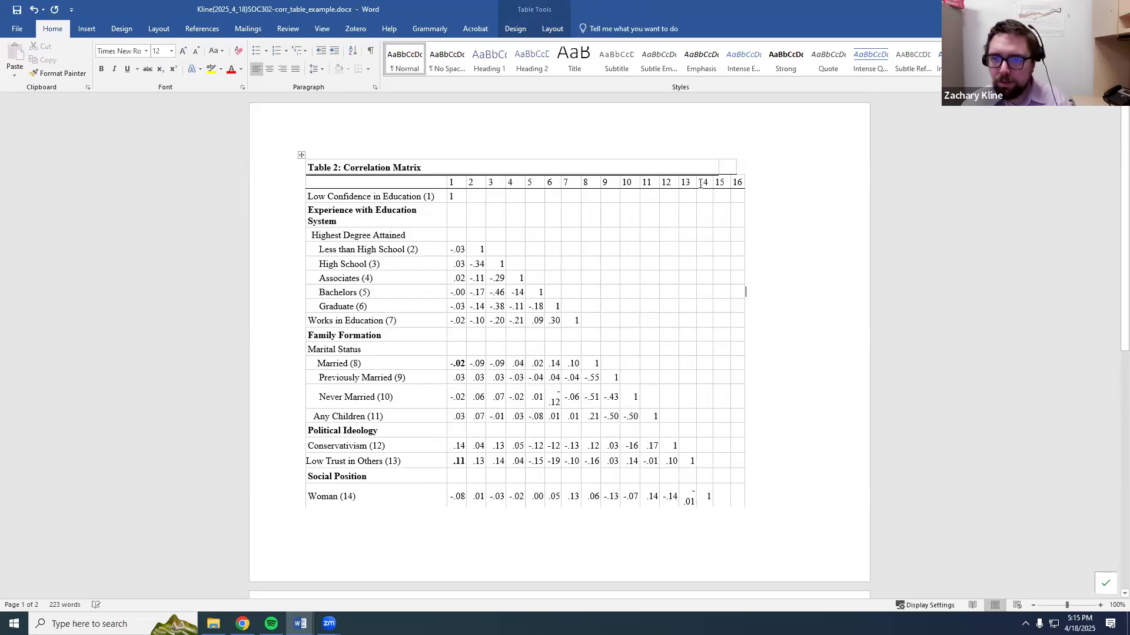
{"action": "left_click", "coordinate": [695, 185]}
{"action": "left_click", "coordinate": [690, 208]}
{"action": "left_click_drag", "start_coordinate": [712, 183], "coordinate": [718, 183]}
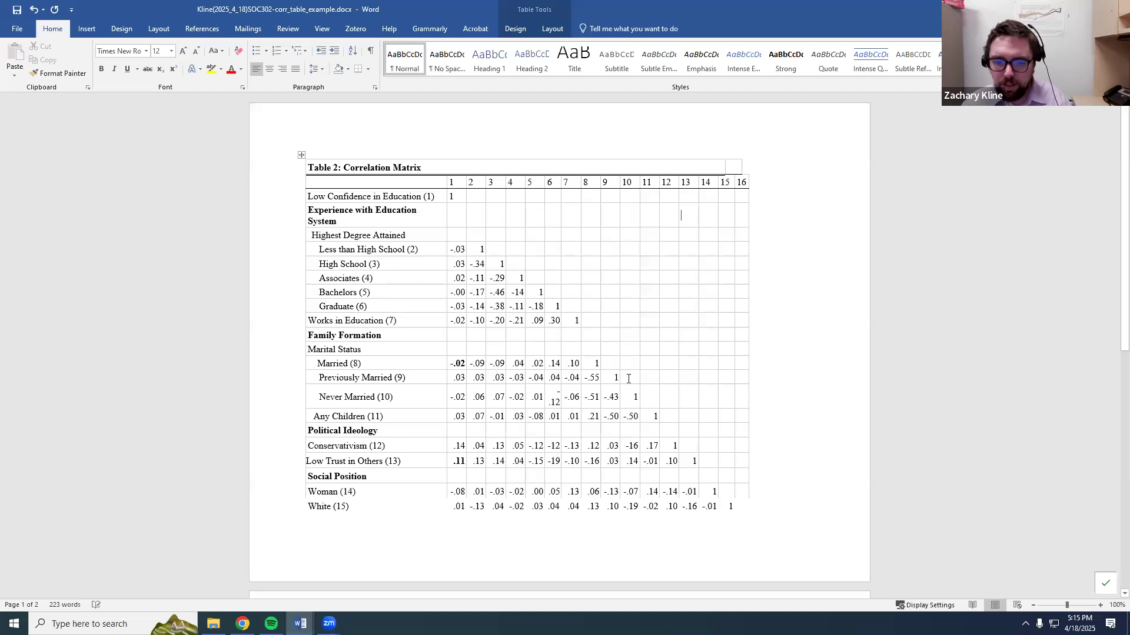
{"action": "scroll", "coordinate": [647, 341], "scroll_direction": "down", "scroll_amount": 4}
{"action": "scroll", "coordinate": [381, 327], "scroll_direction": "up", "scroll_amount": 4}
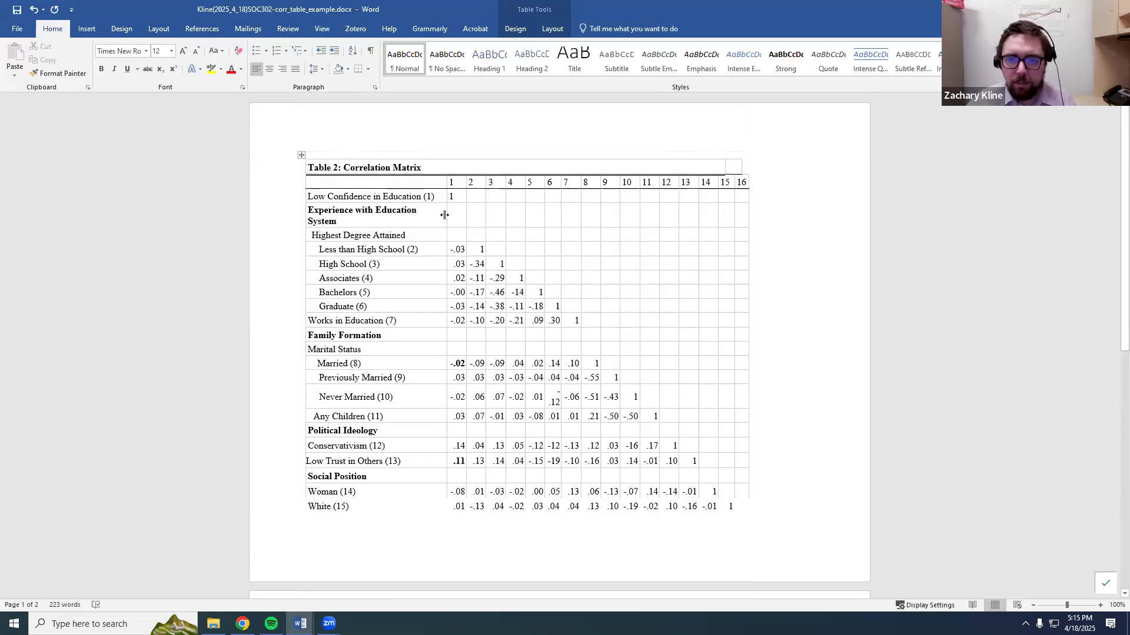
Widen the variable label column so the heading Experience with Education System fits on one line.
{"action": "left_click_drag", "start_coordinate": [446, 214], "coordinate": [450, 215]}
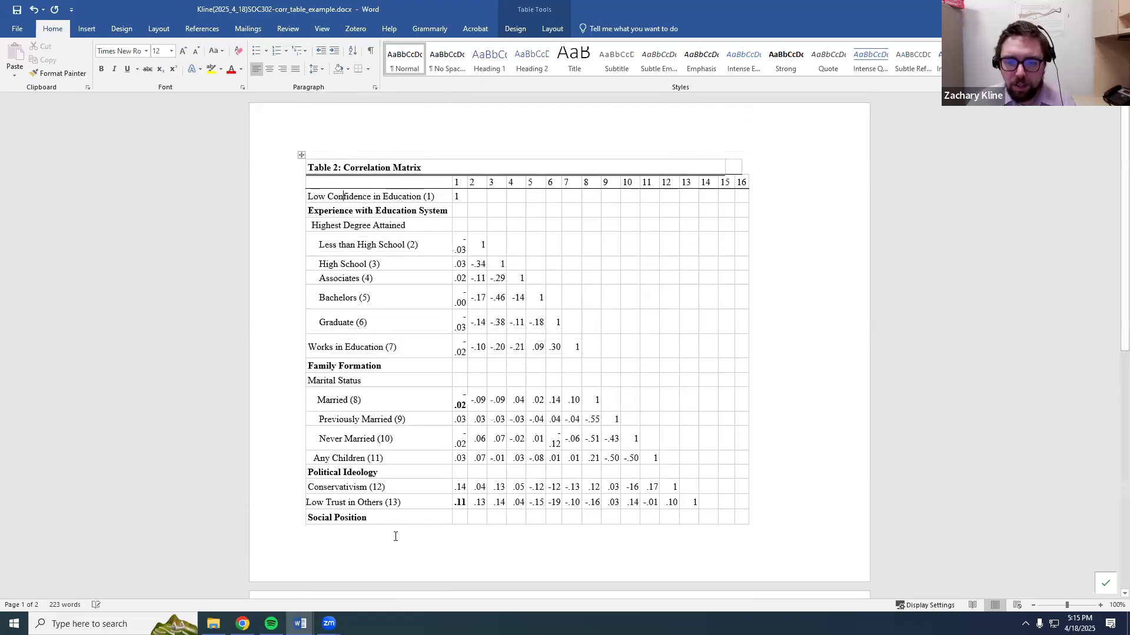
{"action": "scroll", "coordinate": [381, 503], "scroll_direction": "down", "scroll_amount": 3}
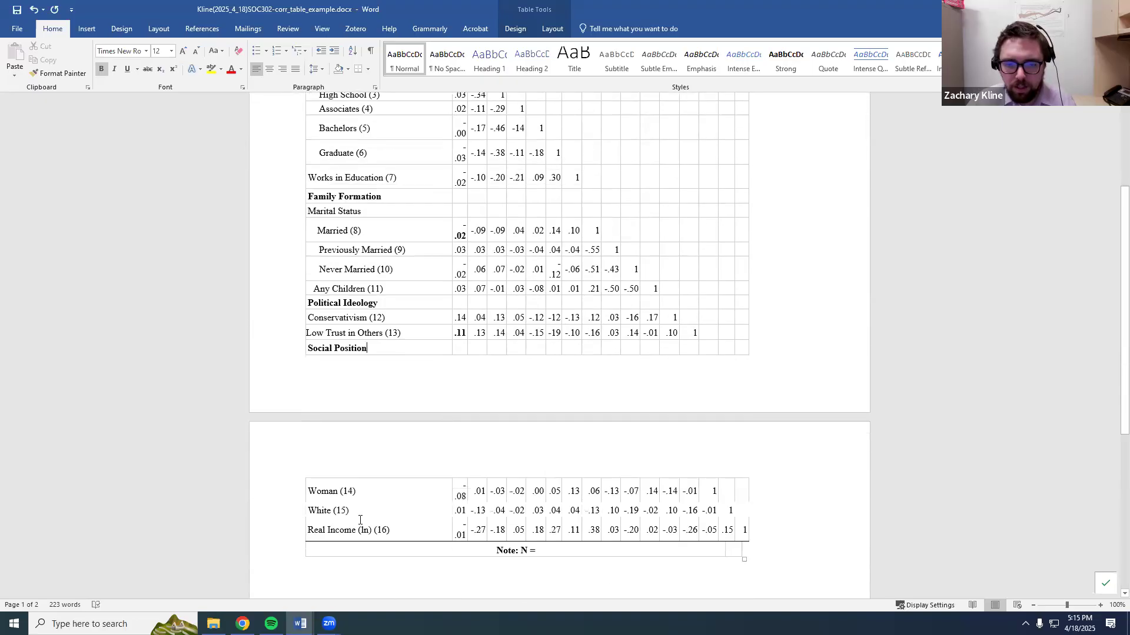
{"action": "scroll", "coordinate": [356, 528], "scroll_direction": "up", "scroll_amount": 3}
{"action": "left_click", "coordinate": [800, 269]}
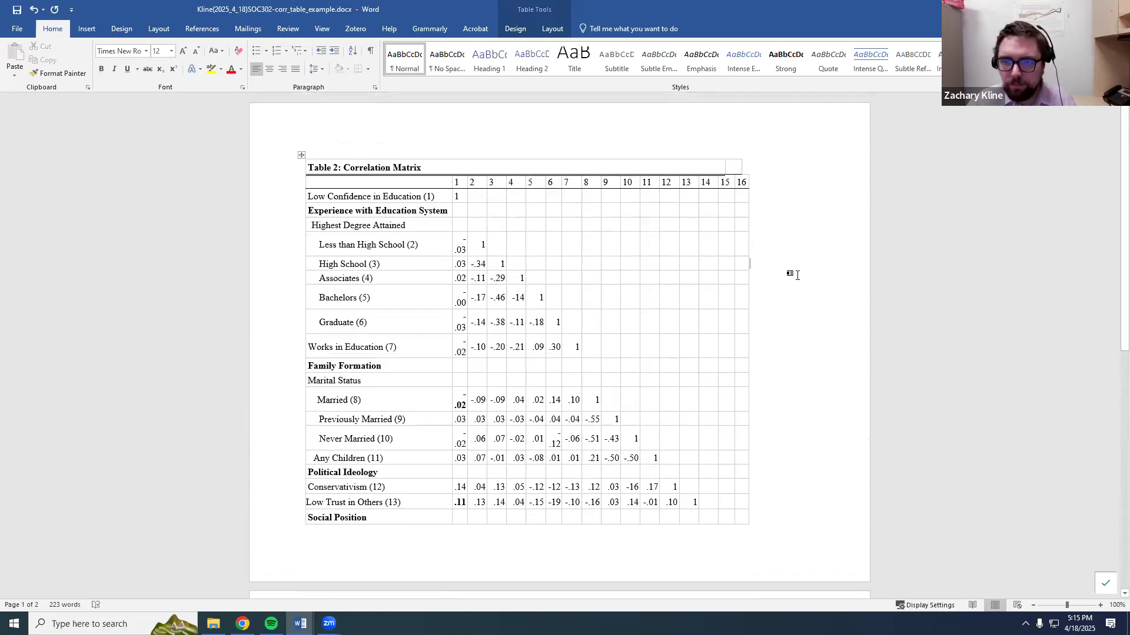
Fit the width of numbered column 1 to its contents so the minus signs stay beside their values.
{"action": "double_click", "coordinate": [467, 244]}
{"action": "scroll", "coordinate": [491, 429], "scroll_direction": "down", "scroll_amount": 3}
{"action": "scroll", "coordinate": [484, 432], "scroll_direction": "up", "scroll_amount": 2}
{"action": "scroll", "coordinate": [465, 394], "scroll_direction": "up", "scroll_amount": 1}
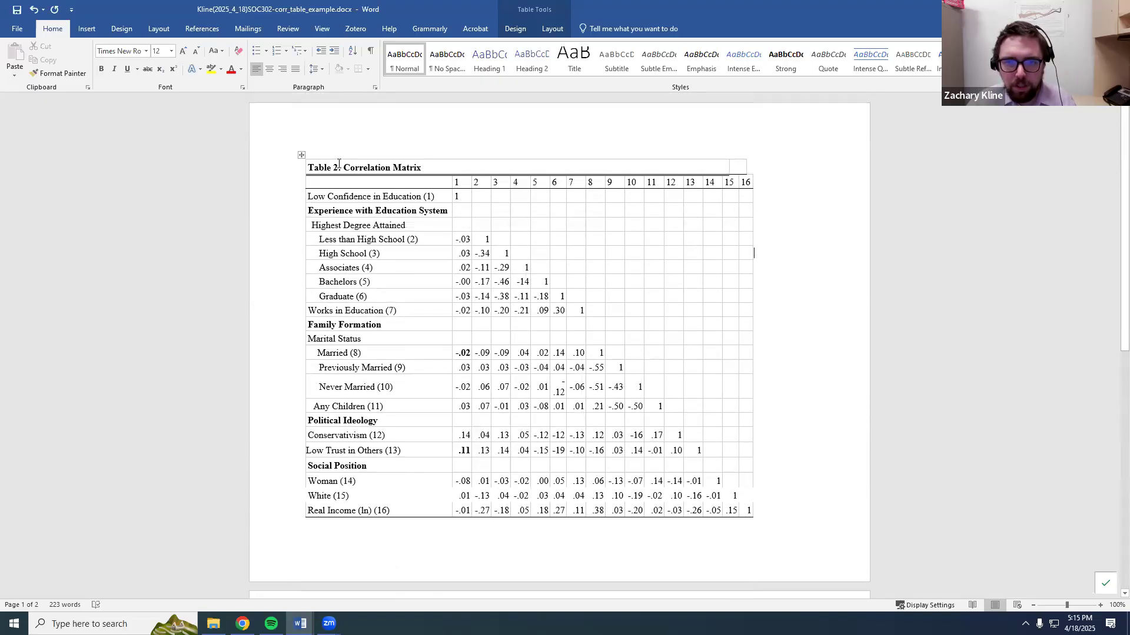
{"action": "left_click", "coordinate": [552, 28]}
{"action": "left_click_drag", "start_coordinate": [338, 169], "coordinate": [600, 593]}
{"action": "scroll", "coordinate": [608, 403], "scroll_direction": "up", "scroll_amount": 3}
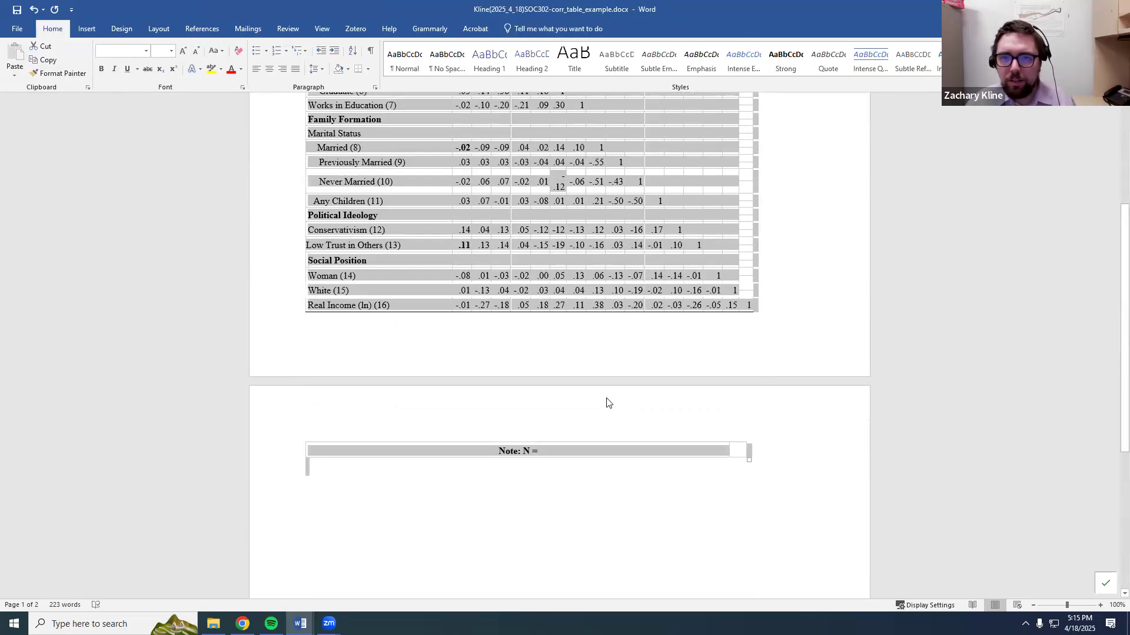
{"action": "scroll", "coordinate": [609, 403], "scroll_direction": "up", "scroll_amount": 3}
{"action": "right_click", "coordinate": [581, 333]}
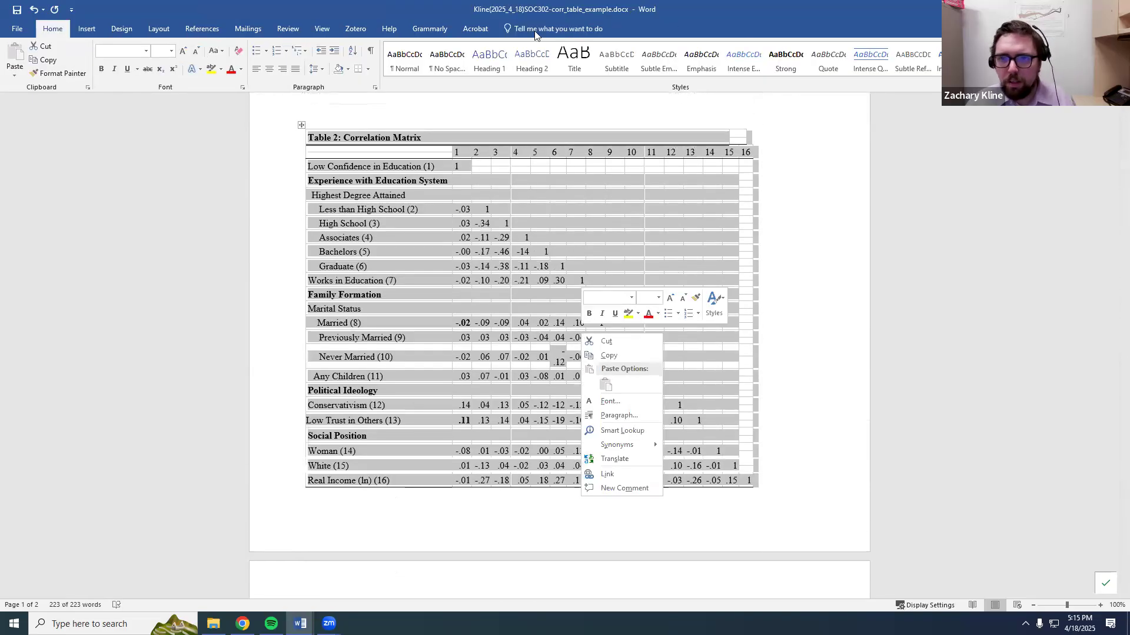
{"action": "left_click", "coordinate": [459, 149]}
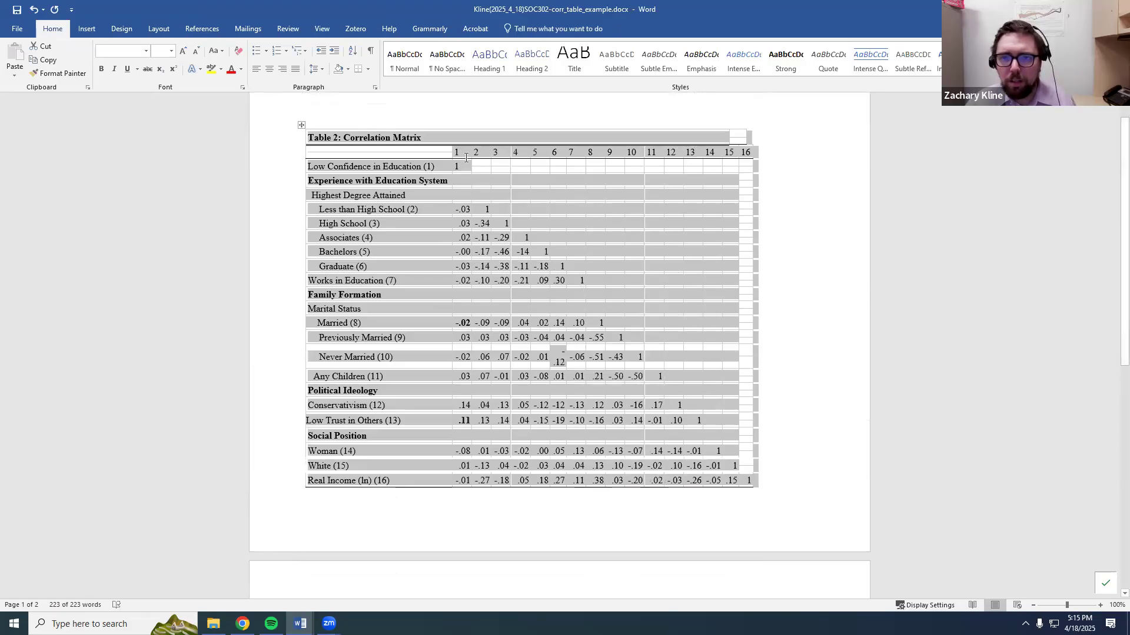
{"action": "left_click", "coordinate": [475, 28]}
{"action": "left_click", "coordinate": [460, 280]}
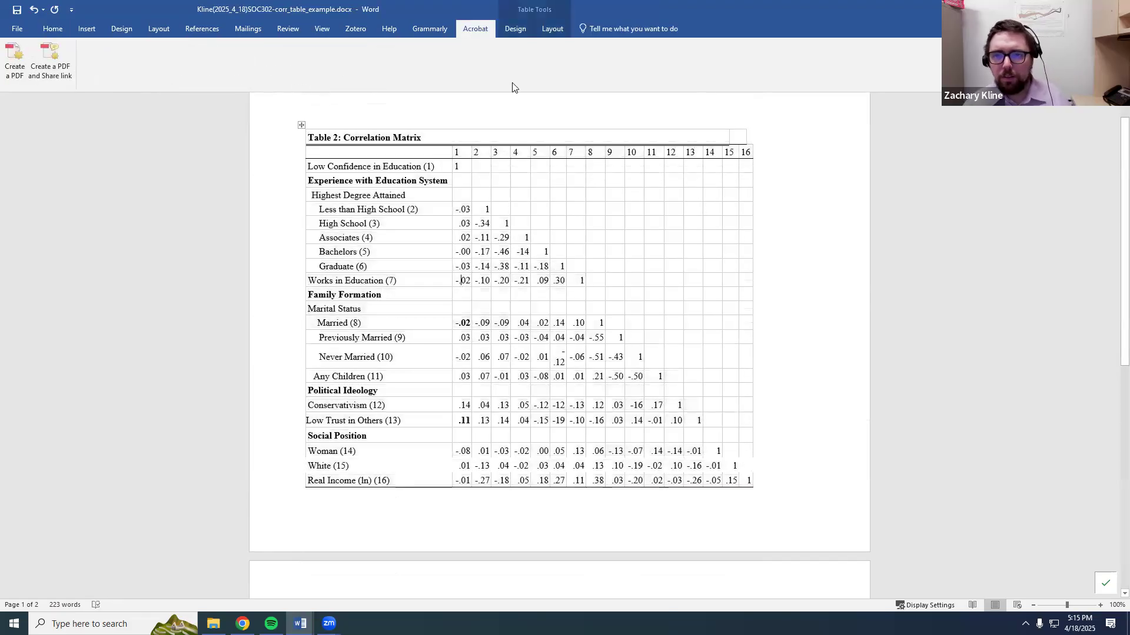
{"action": "left_click", "coordinate": [516, 31]}
{"action": "left_click", "coordinate": [551, 30]}
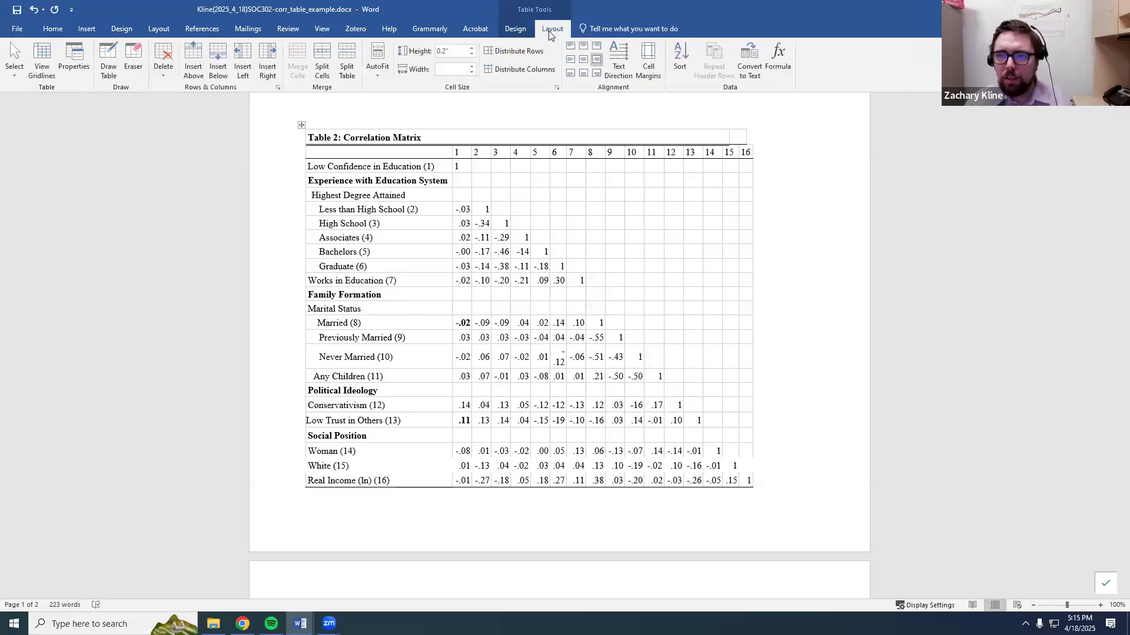
{"action": "left_click", "coordinate": [516, 28]}
{"action": "key", "text": "ctrl+a"}
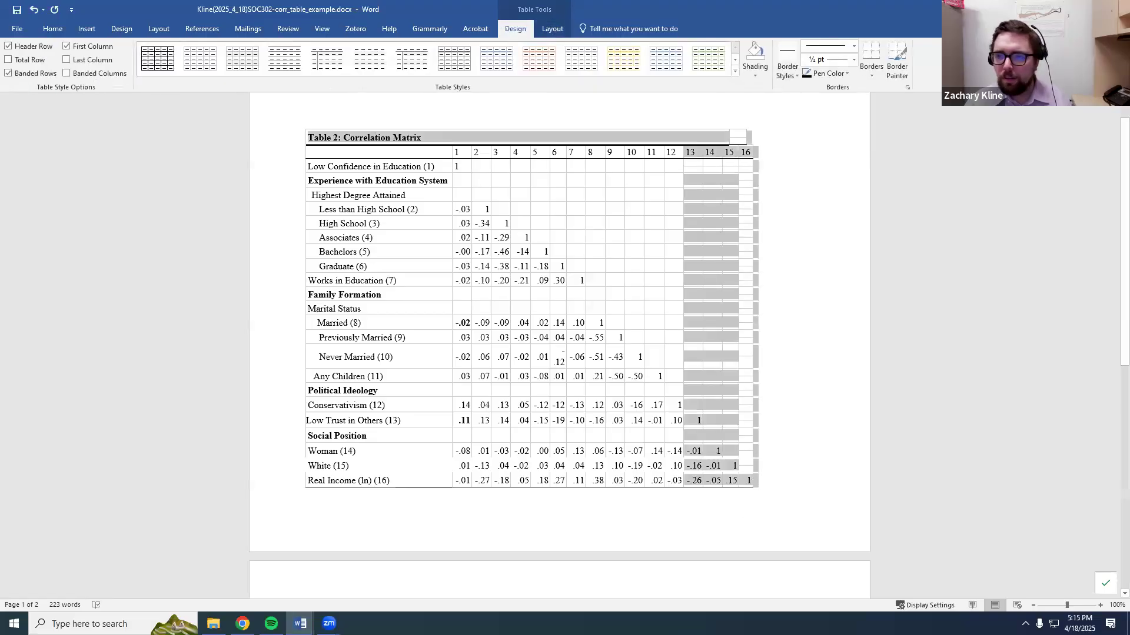
{"action": "scroll", "coordinate": [789, 484], "scroll_direction": "down", "scroll_amount": 10}
{"action": "left_click", "coordinate": [594, 176]}
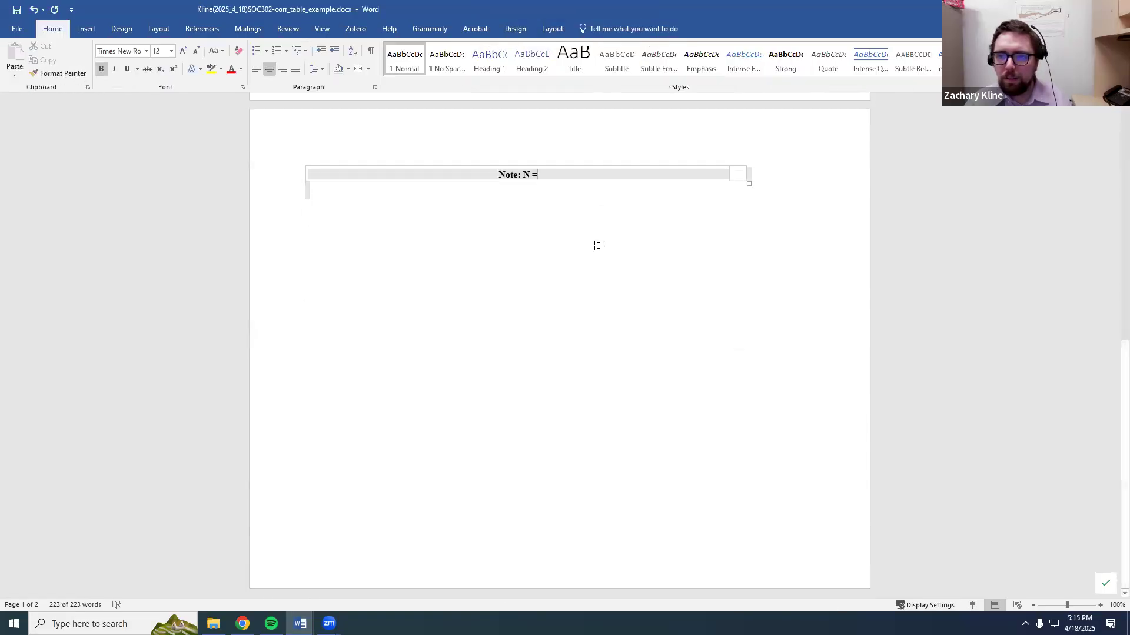
{"action": "scroll", "coordinate": [598, 244], "scroll_direction": "up", "scroll_amount": 4}
{"action": "left_click_drag", "start_coordinate": [565, 316], "coordinate": [424, 108]}
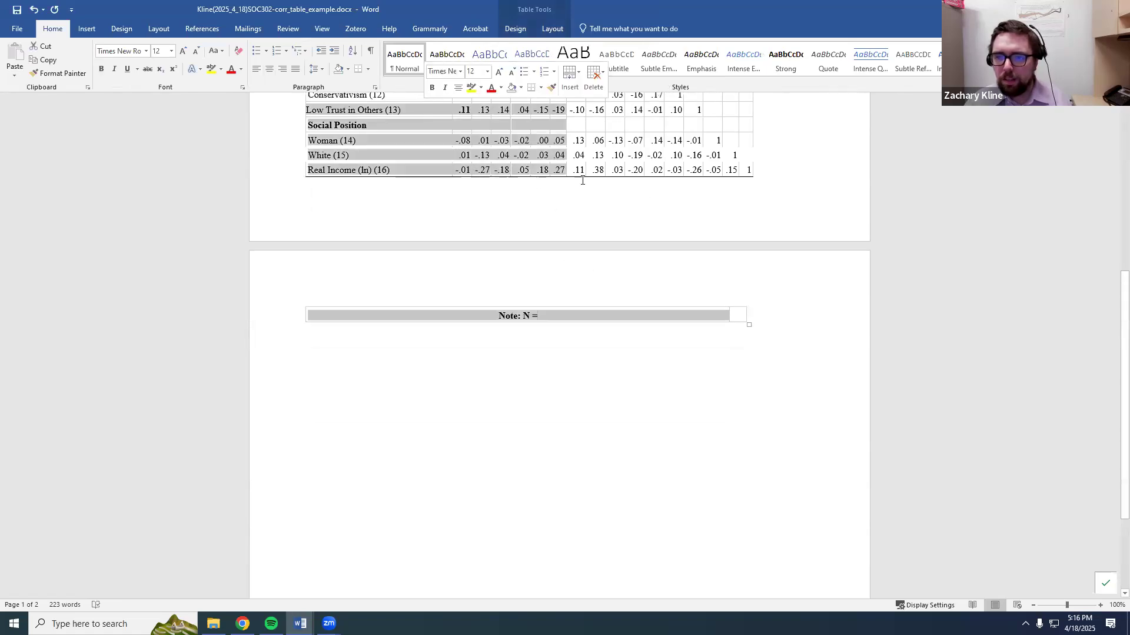
{"action": "scroll", "coordinate": [721, 289], "scroll_direction": "up", "scroll_amount": 3}
{"action": "left_click", "coordinate": [723, 287]}
Remove all borders from the correlation table, from the title row through the Real Income (ln) row.
{"action": "scroll", "coordinate": [749, 337], "scroll_direction": "up", "scroll_amount": 1}
{"action": "left_click_drag", "start_coordinate": [745, 313], "coordinate": [341, 167]}
{"action": "left_click", "coordinate": [556, 28]}
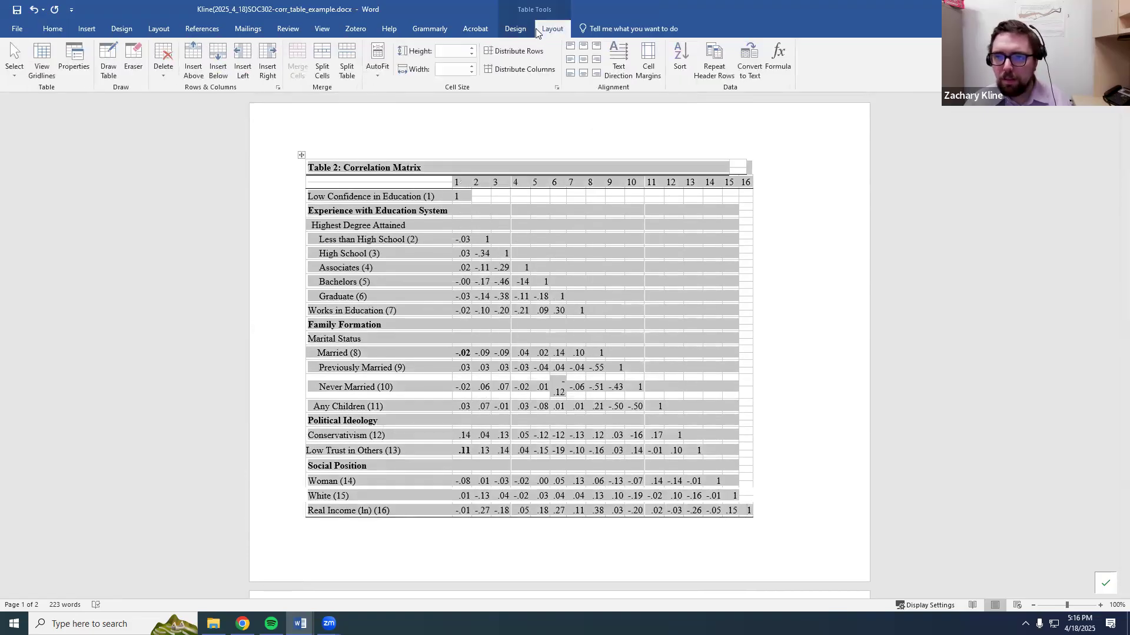
{"action": "left_click", "coordinate": [517, 28]}
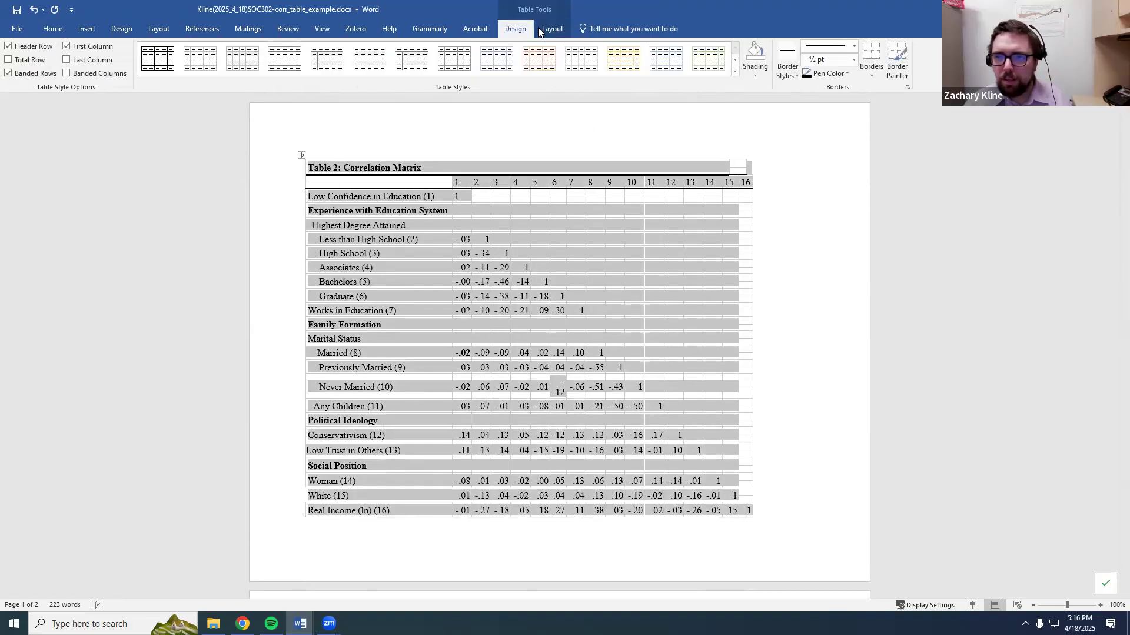
{"action": "left_click", "coordinate": [871, 75]}
{"action": "left_click", "coordinate": [892, 145]}
{"action": "scroll", "coordinate": [757, 305], "scroll_direction": "down", "scroll_amount": 5}
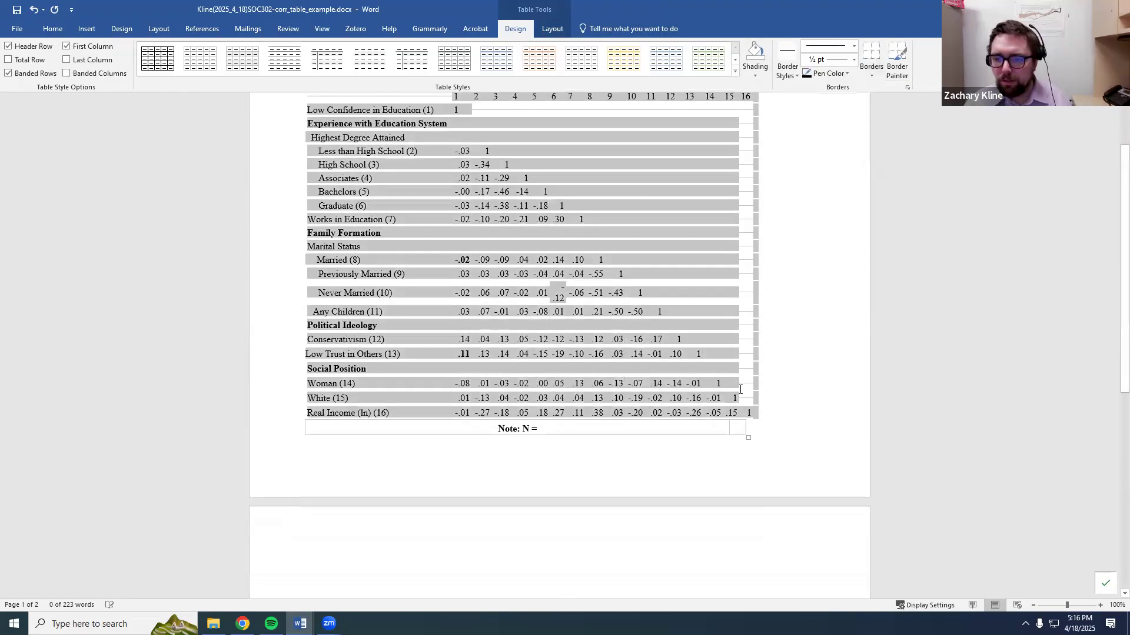
Remove all borders from the Note row at the bottom of the table.
{"action": "left_click", "coordinate": [670, 347]}
{"action": "left_click_drag", "start_coordinate": [384, 353], "coordinate": [406, 356]}
{"action": "scroll", "coordinate": [675, 134], "scroll_direction": "up", "scroll_amount": 1}
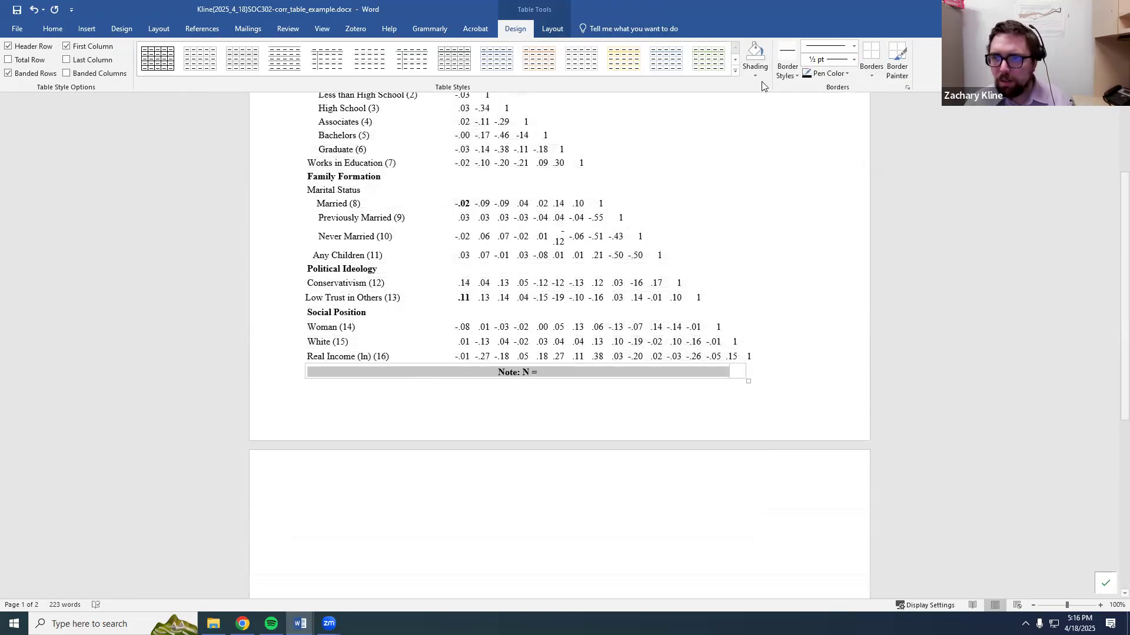
{"action": "left_click", "coordinate": [871, 73]}
{"action": "left_click", "coordinate": [891, 145]}
{"action": "scroll", "coordinate": [665, 397], "scroll_direction": "up", "scroll_amount": 1}
{"action": "scroll", "coordinate": [663, 398], "scroll_direction": "up", "scroll_amount": 1}
Left-align the Note text in the last row of the table, centred vertically.
{"action": "left_click", "coordinate": [524, 459]}
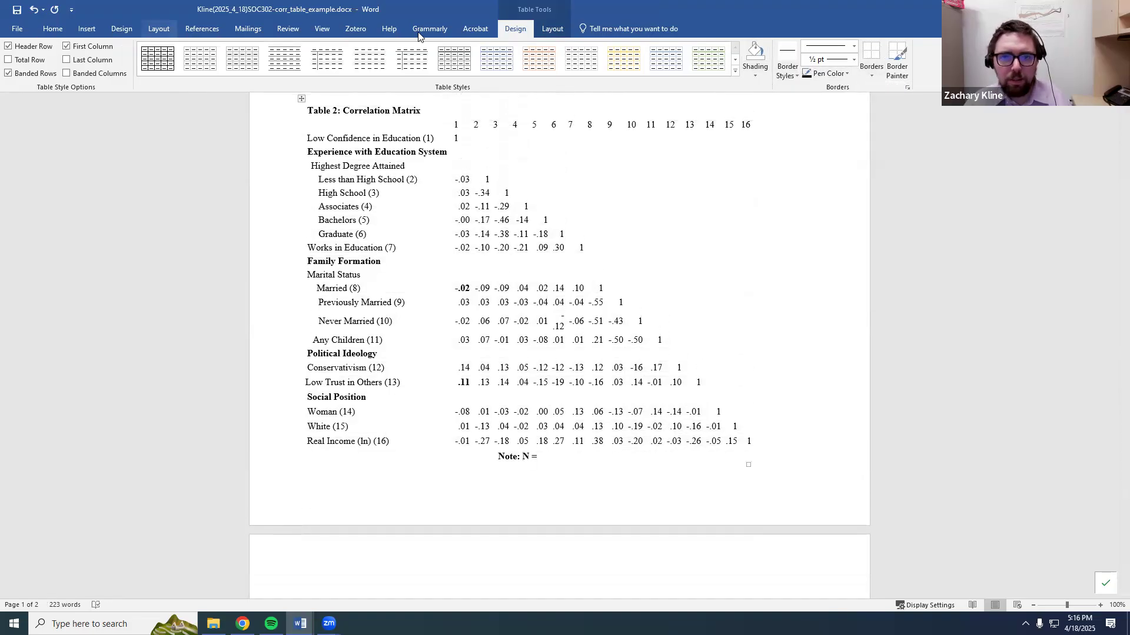
{"action": "left_click", "coordinate": [550, 29]}
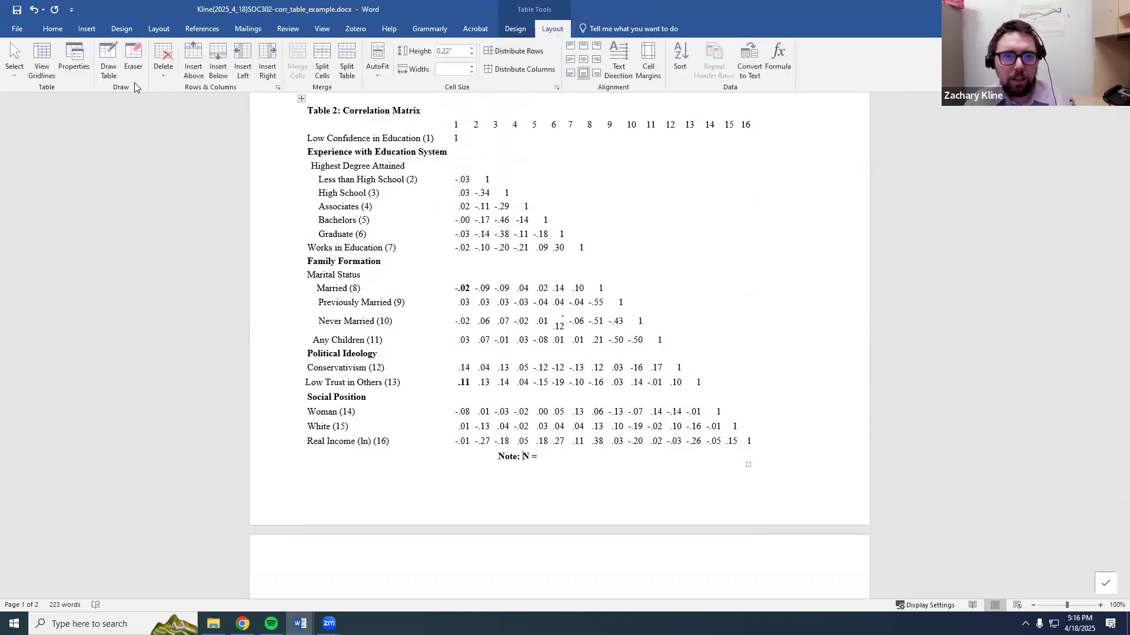
{"action": "left_click", "coordinate": [570, 62]}
Show the table gridlines and add a bottom border beneath the Real Income (ln) row.
{"action": "left_click", "coordinate": [454, 430]}
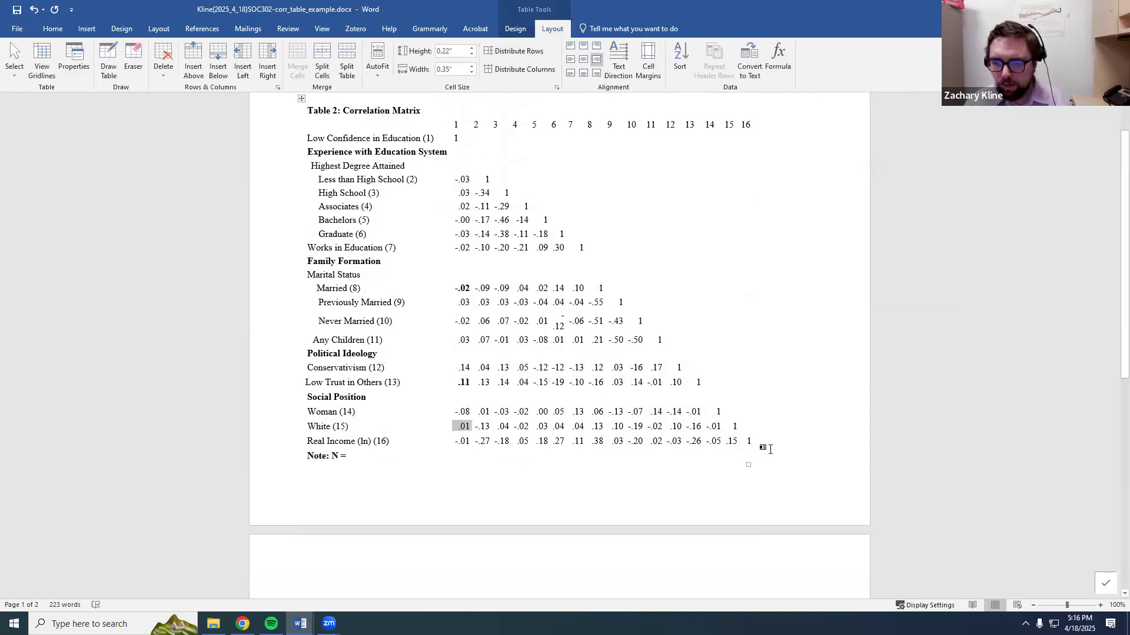
{"action": "left_click", "coordinate": [44, 59]}
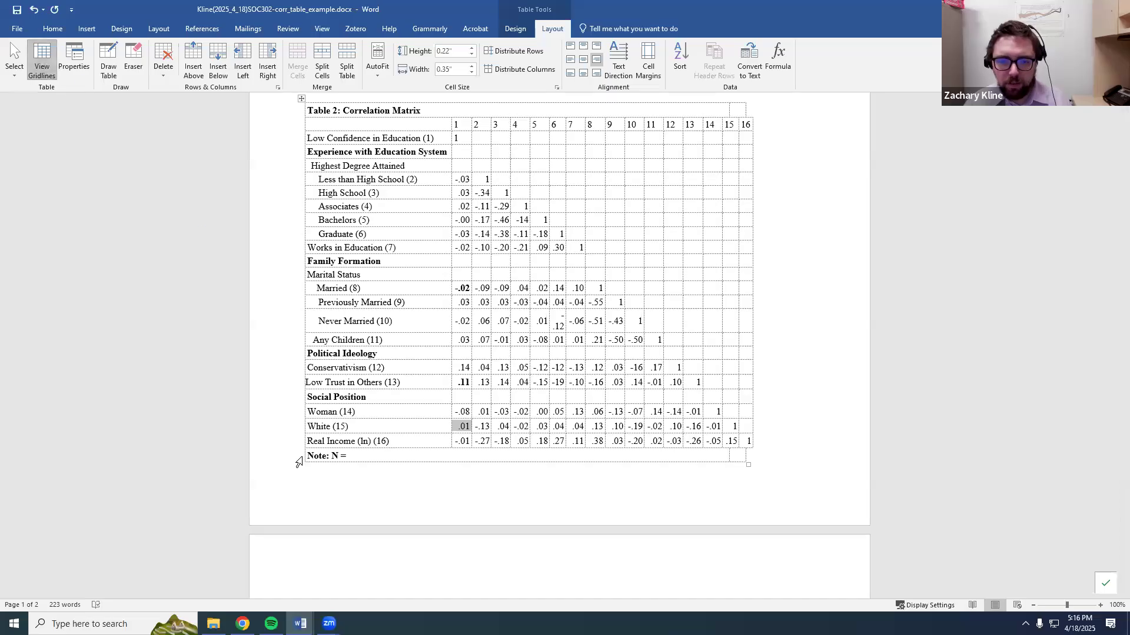
{"action": "left_click", "coordinate": [765, 442]}
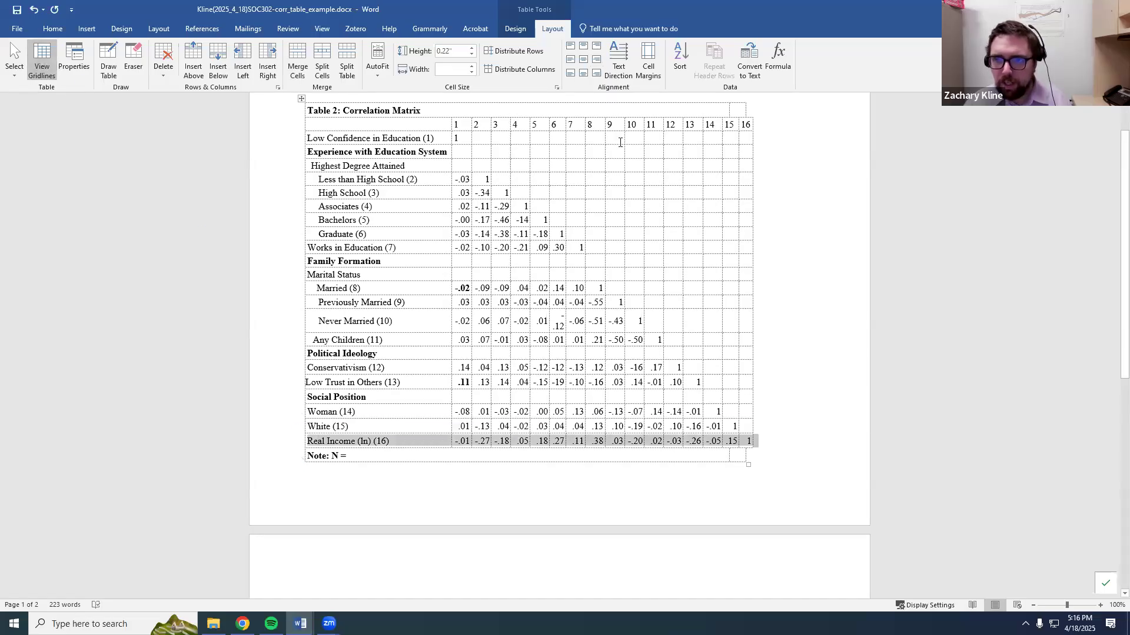
{"action": "left_click", "coordinate": [515, 28]}
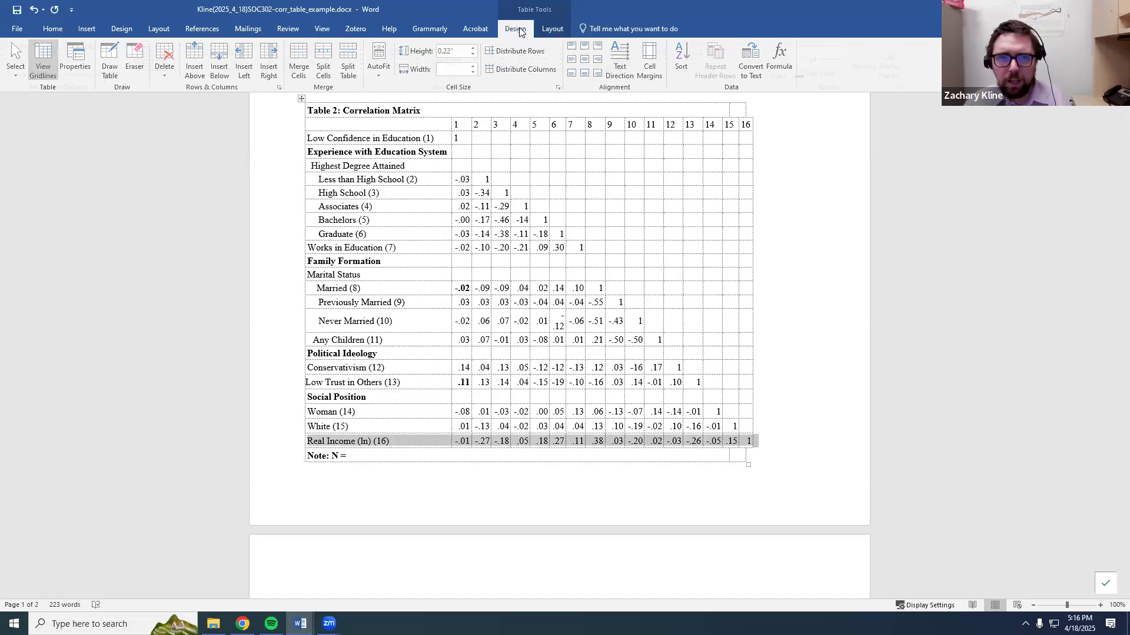
{"action": "left_click", "coordinate": [552, 28]}
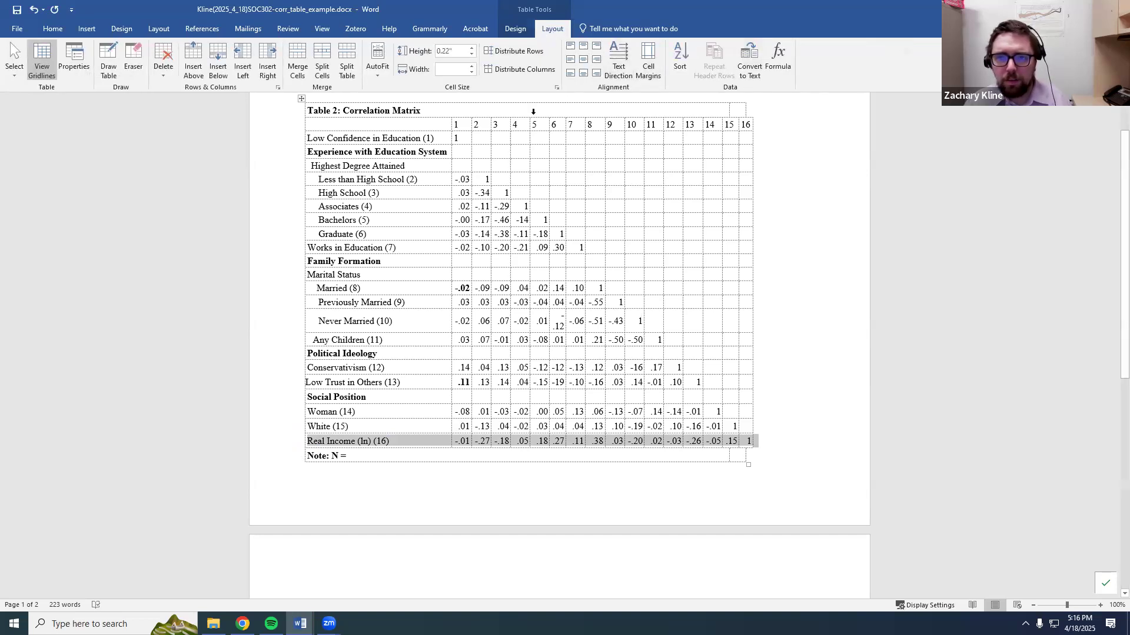
{"action": "left_click", "coordinate": [515, 29]}
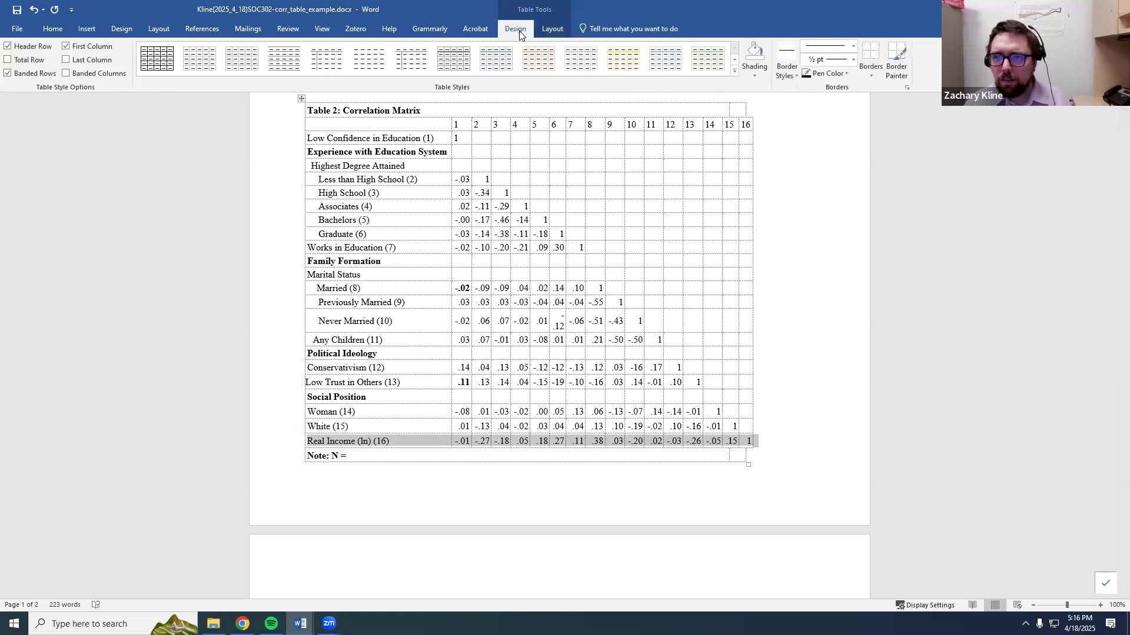
{"action": "left_click", "coordinate": [872, 69]}
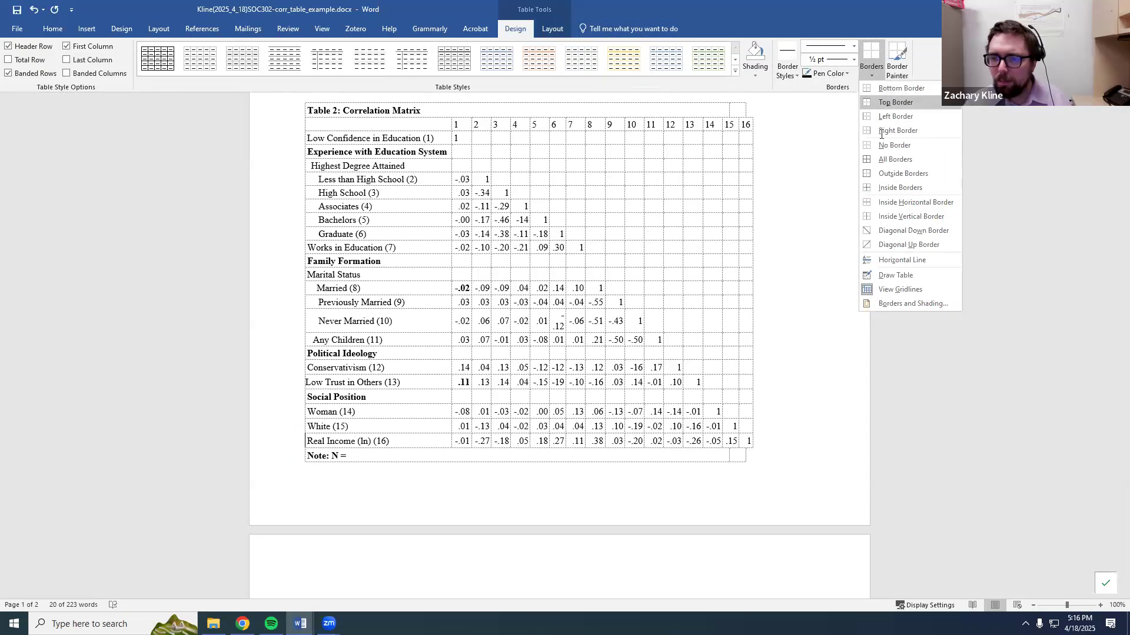
{"action": "left_click", "coordinate": [892, 89]}
Give the title row a ½ pt double-line border along its bottom edge only, with no top or side borders.
{"action": "scroll", "coordinate": [373, 184], "scroll_direction": "up", "scroll_amount": 2}
{"action": "triple_click", "coordinate": [355, 169]}
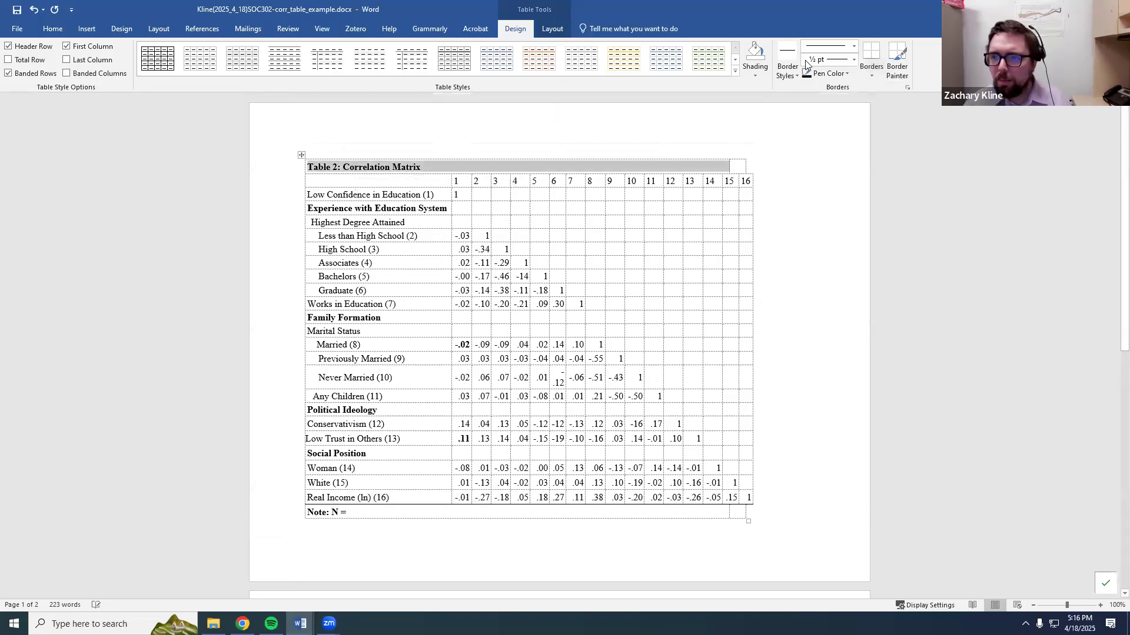
{"action": "left_click", "coordinate": [871, 66]}
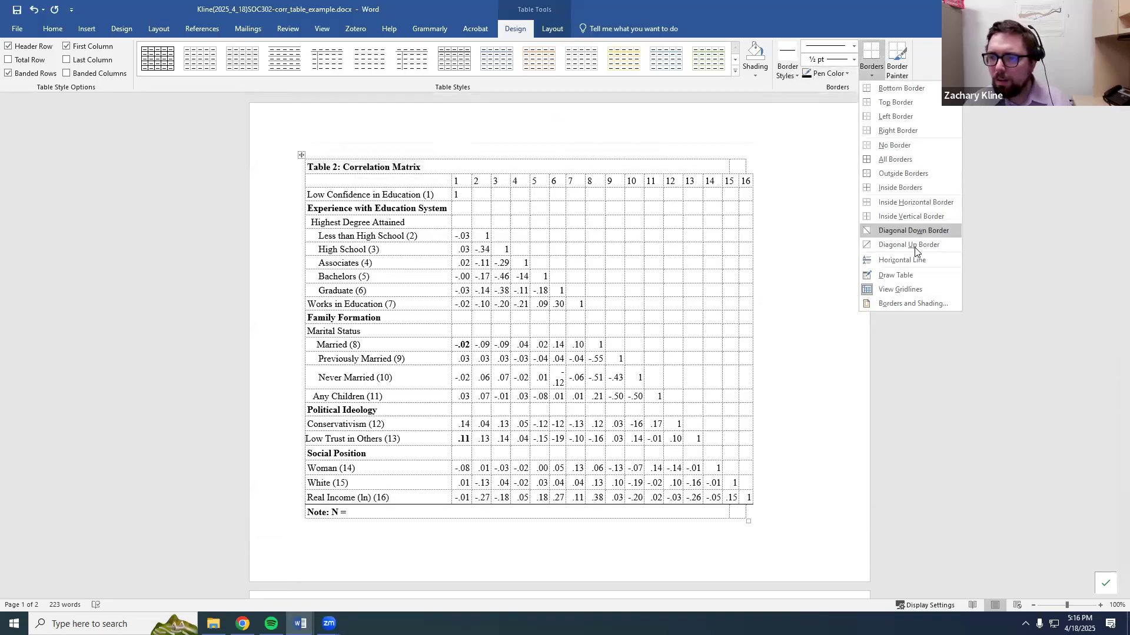
{"action": "left_click", "coordinate": [912, 304]}
{"action": "scroll", "coordinate": [519, 288], "scroll_direction": "down", "scroll_amount": 1}
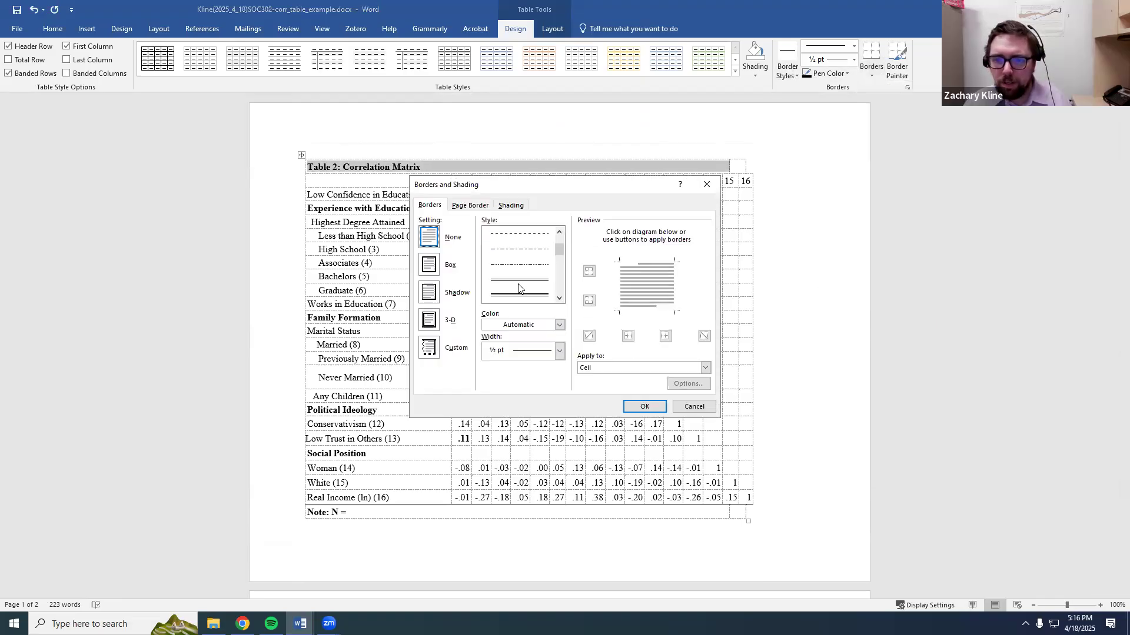
{"action": "left_click", "coordinate": [538, 287]}
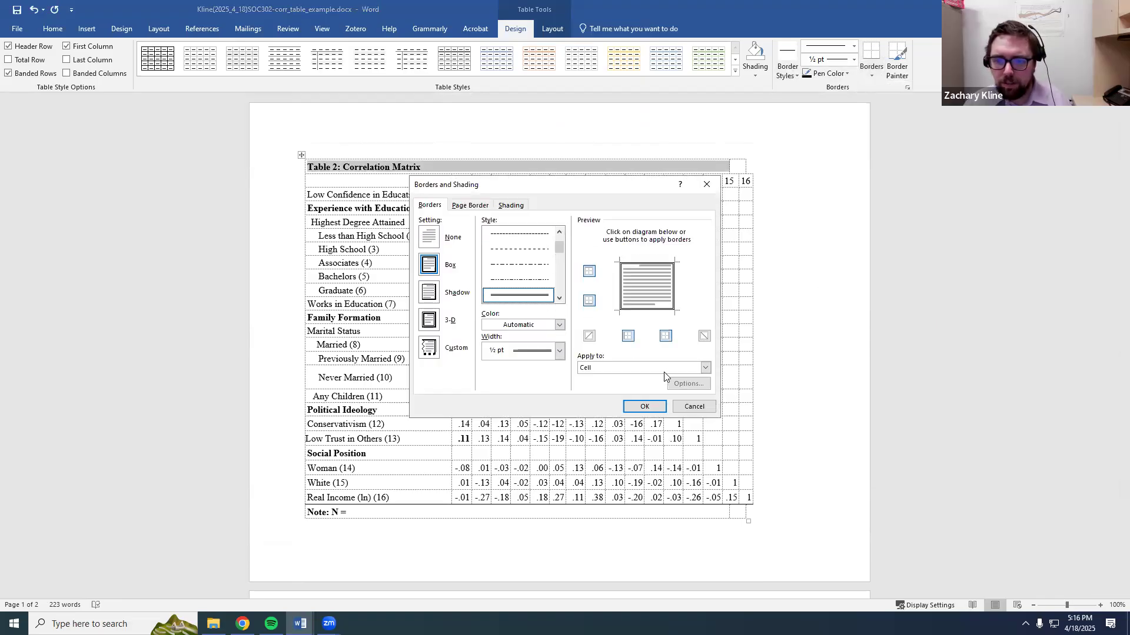
{"action": "left_click", "coordinate": [665, 337]}
{"action": "left_click", "coordinate": [629, 336]}
{"action": "left_click", "coordinate": [592, 273]}
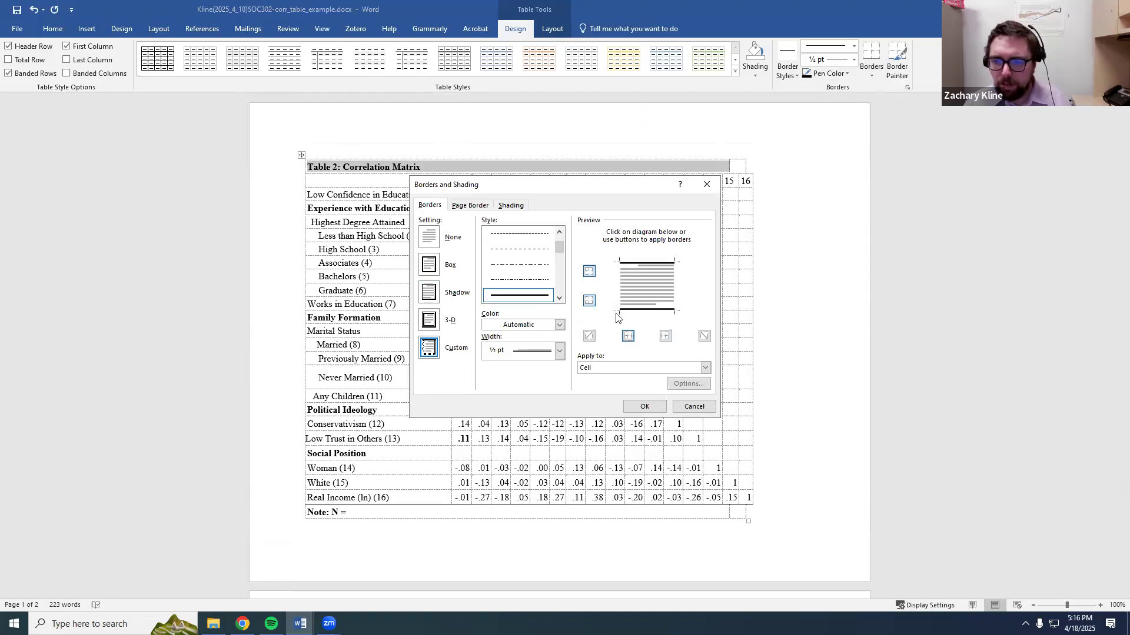
{"action": "left_click", "coordinate": [649, 406]}
Try a double-line bottom border on the row of column numbers, and undo it.
{"action": "left_click", "coordinate": [444, 265]}
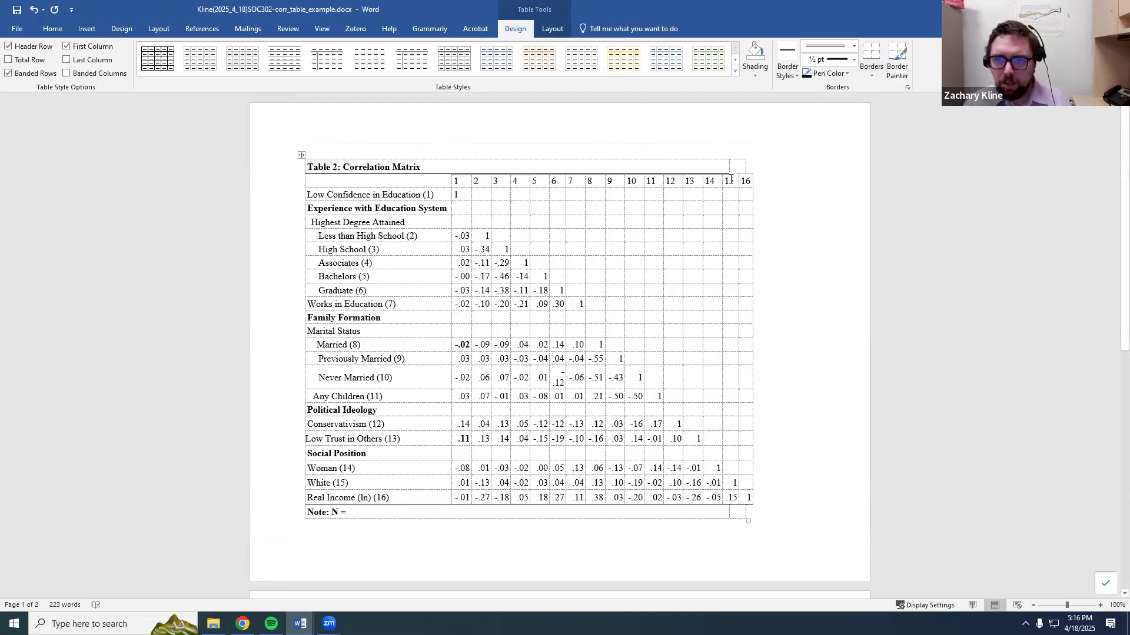
{"action": "left_click_drag", "start_coordinate": [731, 181], "coordinate": [748, 179]}
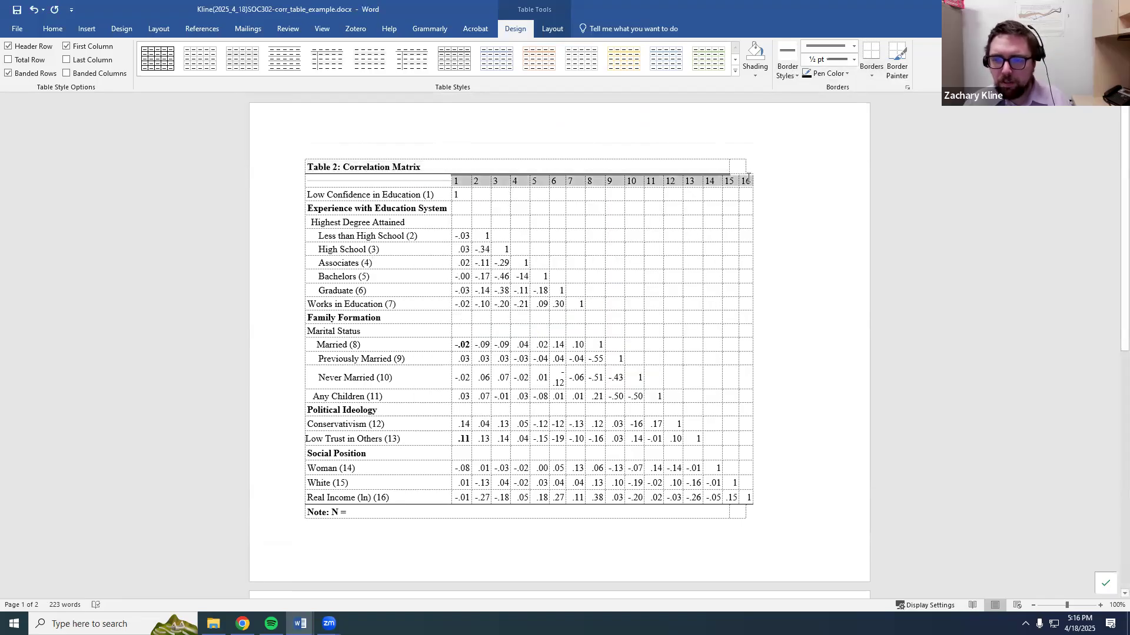
{"action": "left_click", "coordinate": [870, 74]}
{"action": "left_click", "coordinate": [901, 89]}
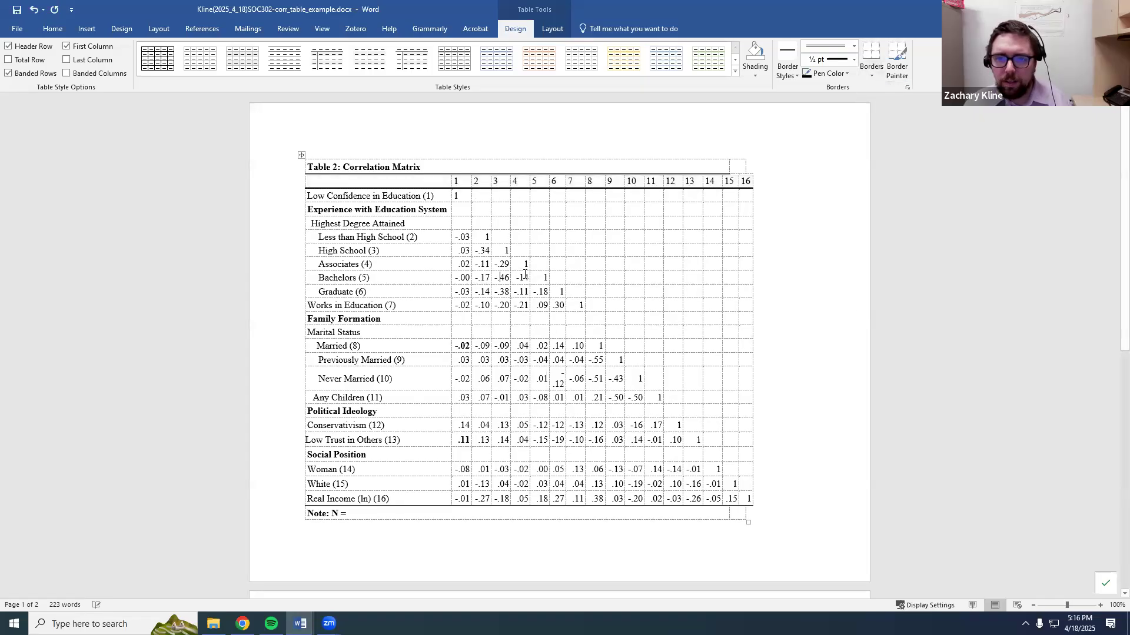
{"action": "key", "text": "ctrl+z"}
Merge the title row's cells into one and extend its right edge to the full table width.
{"action": "left_click", "coordinate": [740, 170]}
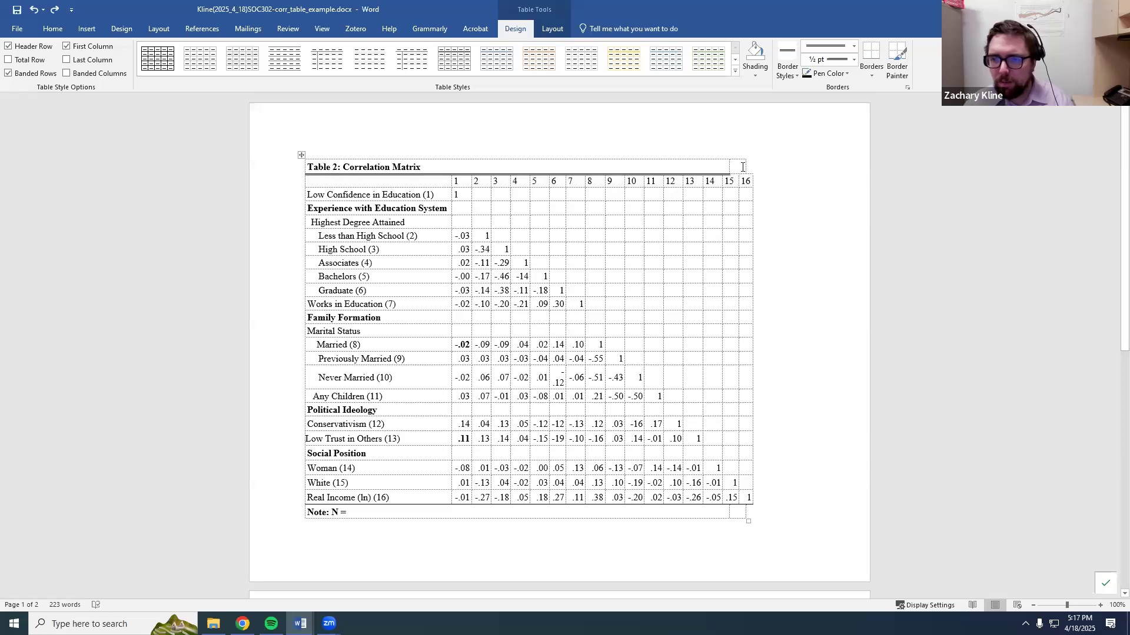
{"action": "left_click", "coordinate": [708, 171]}
{"action": "left_click_drag", "start_coordinate": [717, 166], "coordinate": [735, 167]}
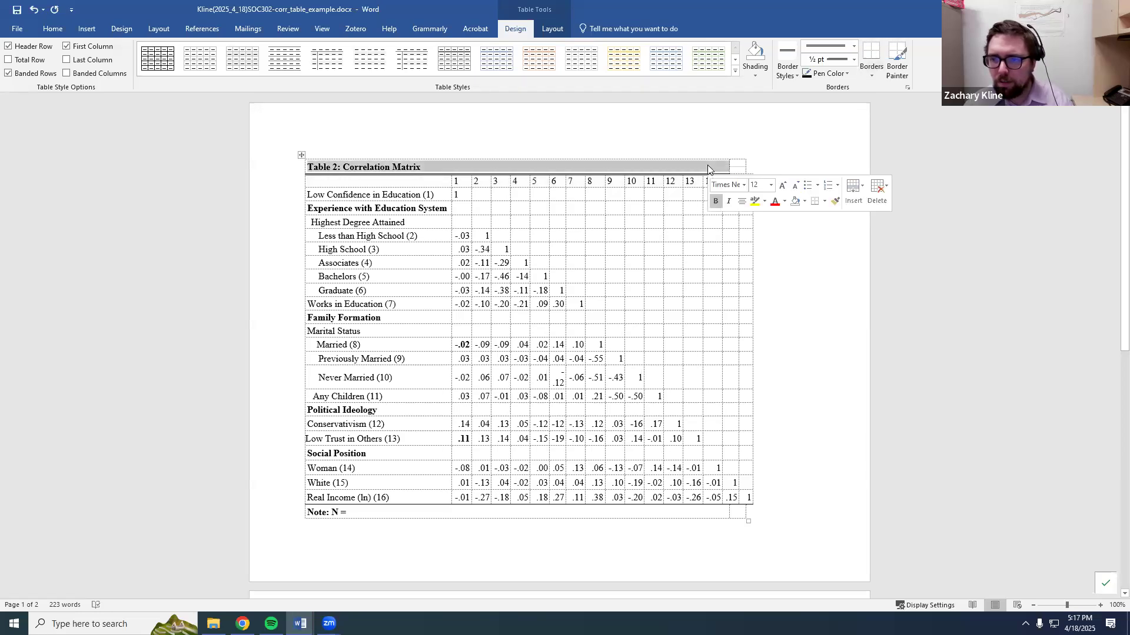
{"action": "right_click", "coordinate": [709, 166]}
{"action": "left_click", "coordinate": [754, 263]}
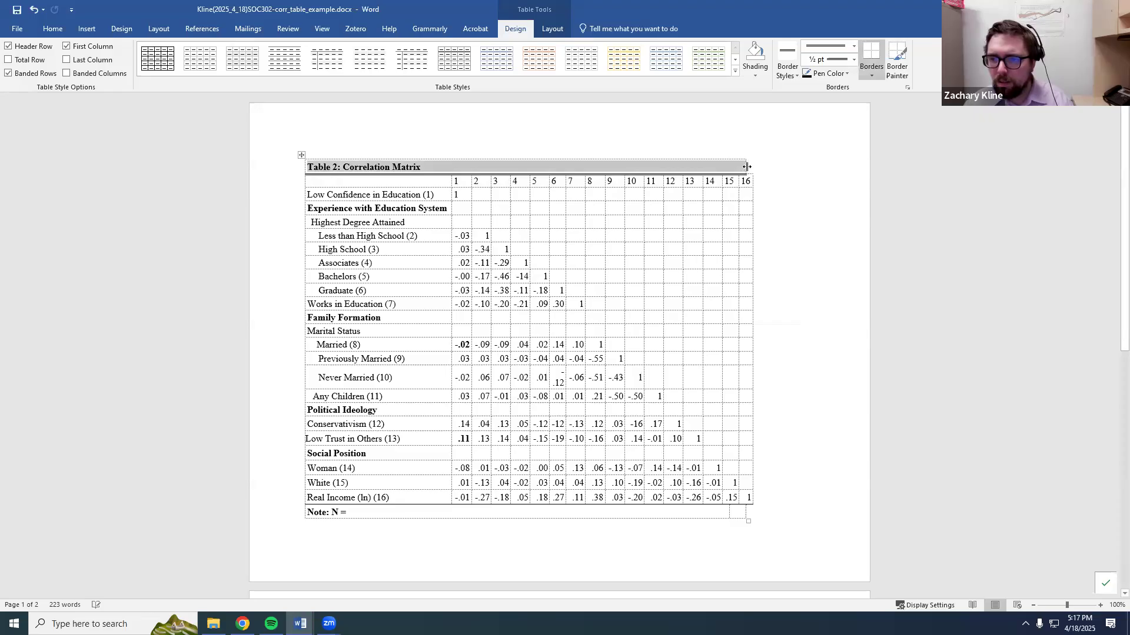
{"action": "left_click", "coordinate": [748, 167]}
{"action": "left_click", "coordinate": [729, 204]}
Add a thin ½ pt single-line bottom border beneath the row of column numbers.
{"action": "mouse_move", "coordinate": [732, 182]}
{"action": "left_mouse_down"}
{"action": "mouse_move", "coordinate": [462, 194]}
{"action": "mouse_move", "coordinate": [416, 175]}
{"action": "left_mouse_up"}
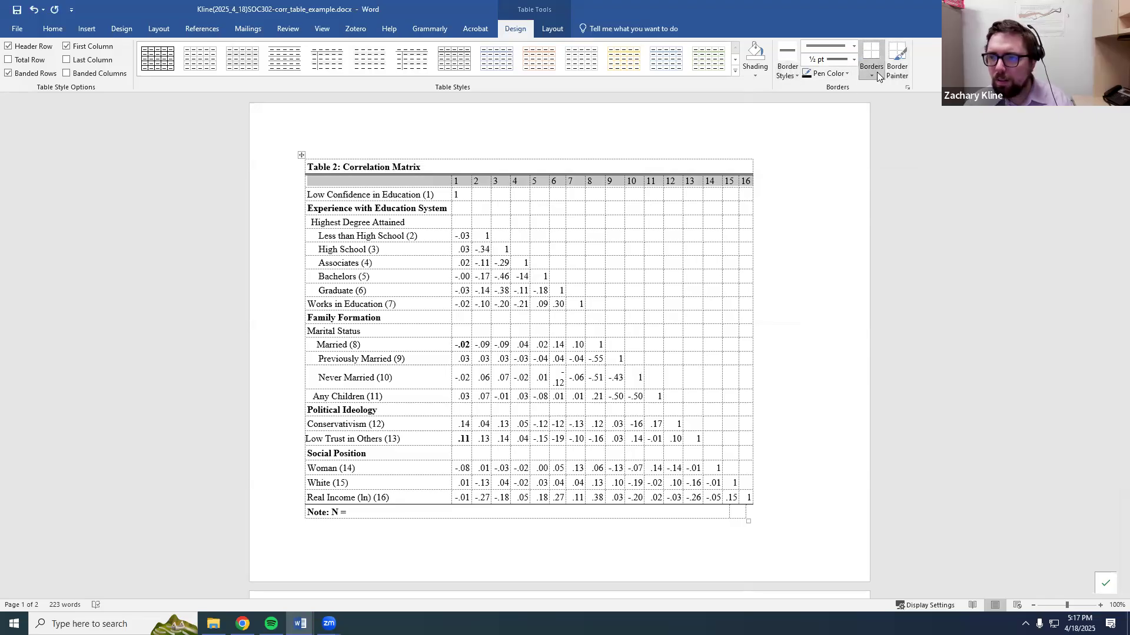
{"action": "left_click", "coordinate": [877, 72]}
{"action": "left_click", "coordinate": [787, 74]}
{"action": "left_click", "coordinate": [804, 111]}
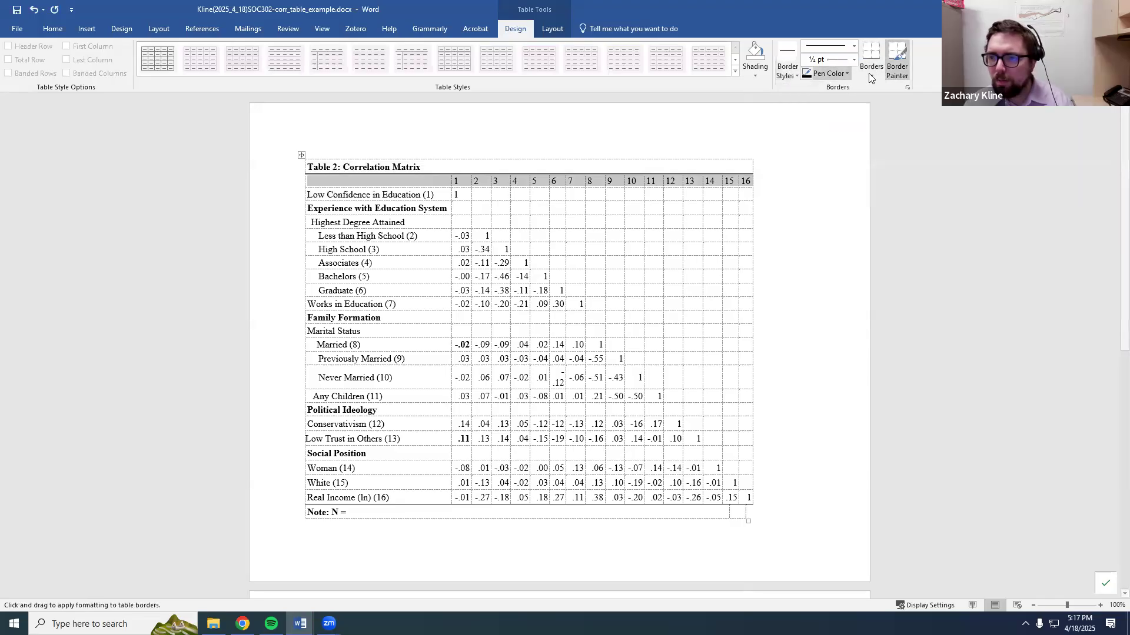
{"action": "left_click", "coordinate": [871, 77]}
{"action": "left_click", "coordinate": [887, 89]}
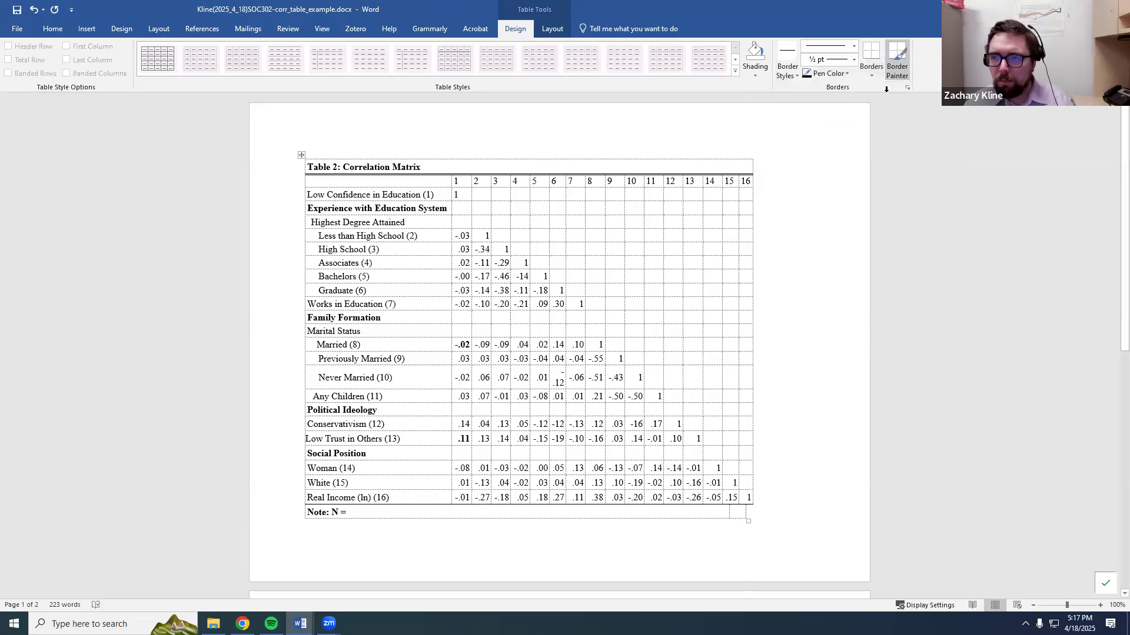
{"action": "left_click", "coordinate": [768, 221]}
{"action": "left_click", "coordinate": [753, 163]}
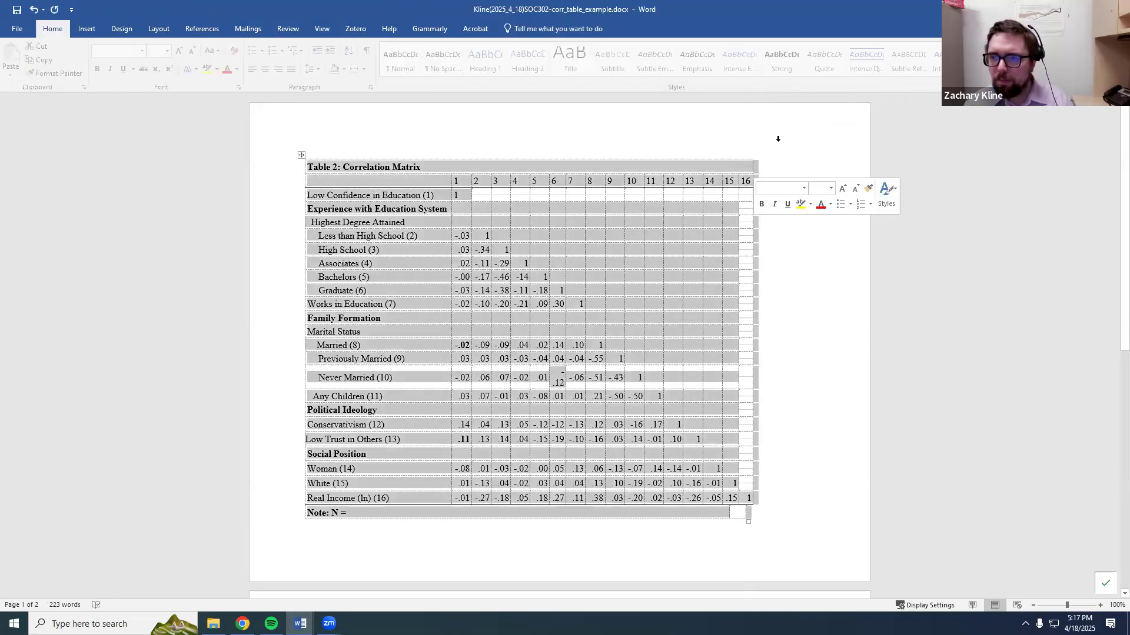
{"action": "left_click", "coordinate": [777, 139]}
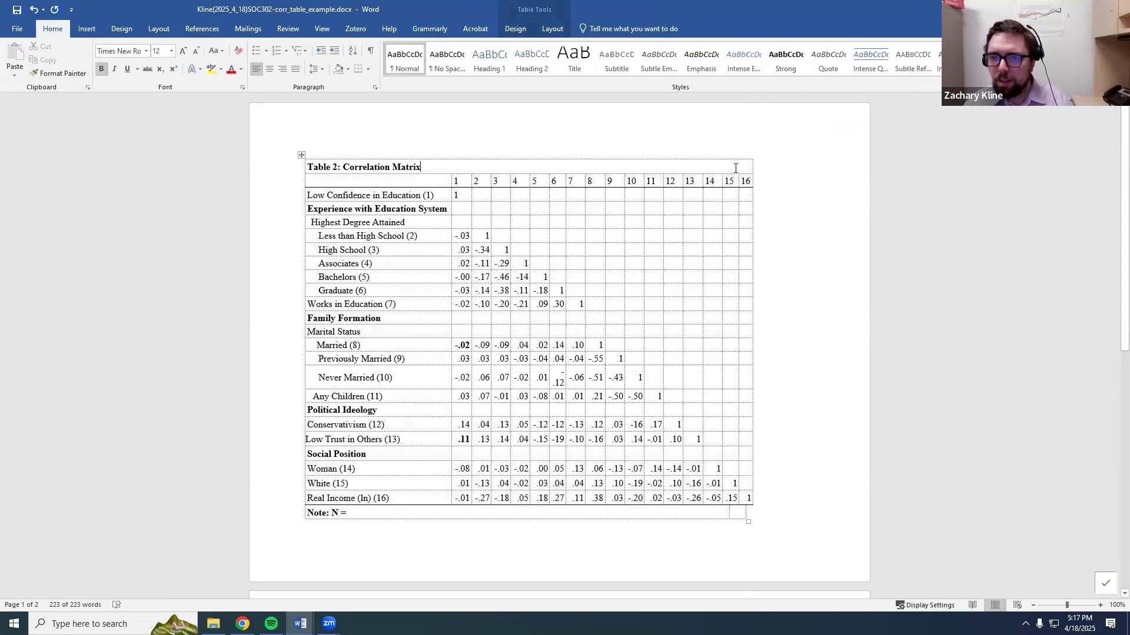
Reapply a double-line bottom border to the merged title row.
{"action": "left_click", "coordinate": [523, 29]}
{"action": "left_click", "coordinate": [788, 71]}
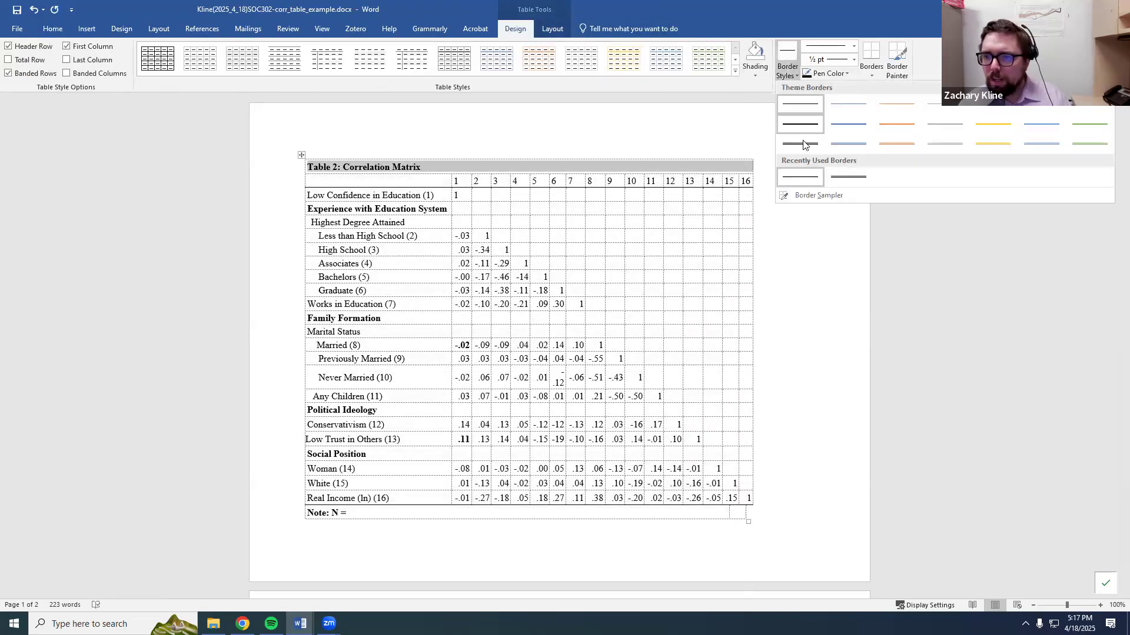
{"action": "left_click", "coordinate": [805, 144]}
{"action": "left_click", "coordinate": [870, 52]}
Hide the table gridlines so only the applied borders are displayed.
{"action": "left_click", "coordinate": [684, 240]}
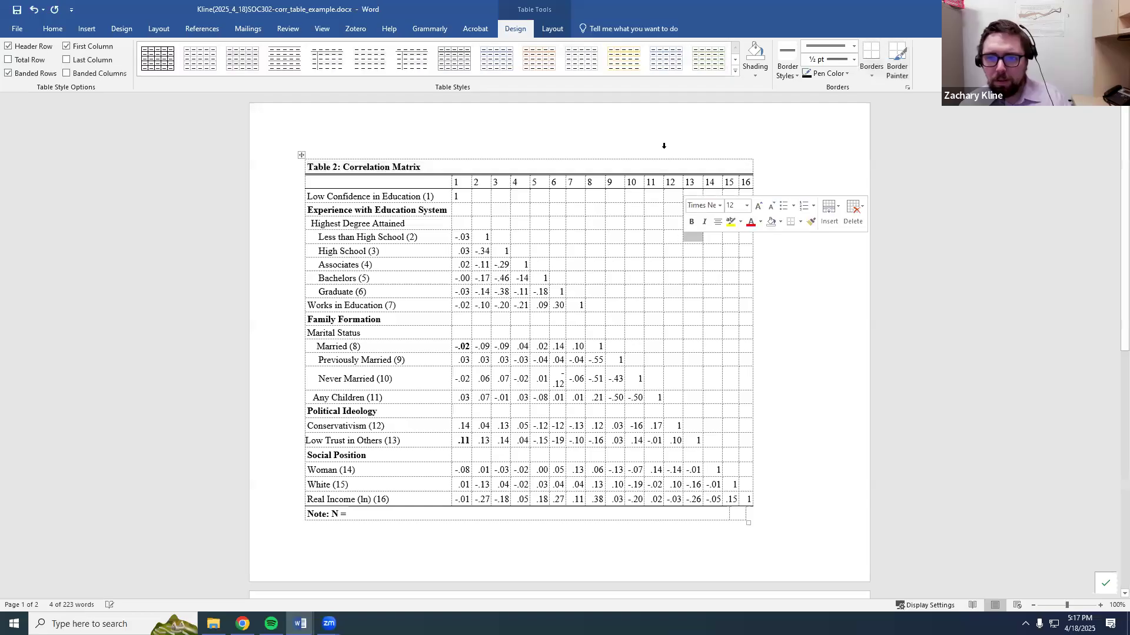
{"action": "left_click", "coordinate": [552, 28]}
{"action": "left_click", "coordinate": [49, 66]}
{"action": "left_click", "coordinate": [835, 362]}
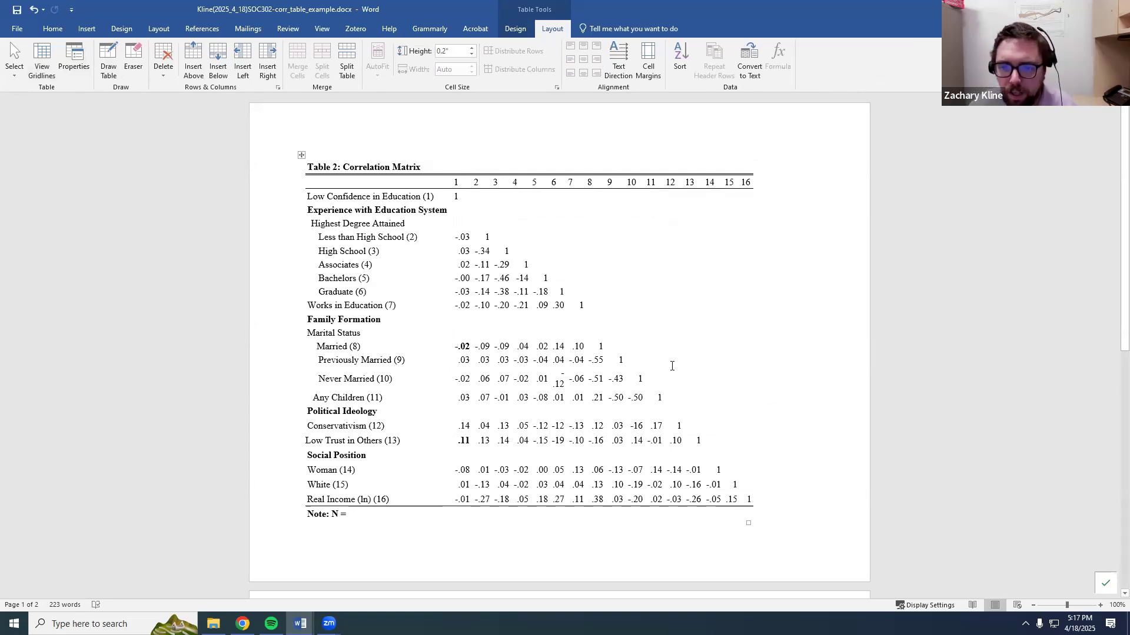
Change the diagonal values in the Real Income (ln), White and Woman rows to 1.00.
{"action": "left_click", "coordinate": [748, 500]}
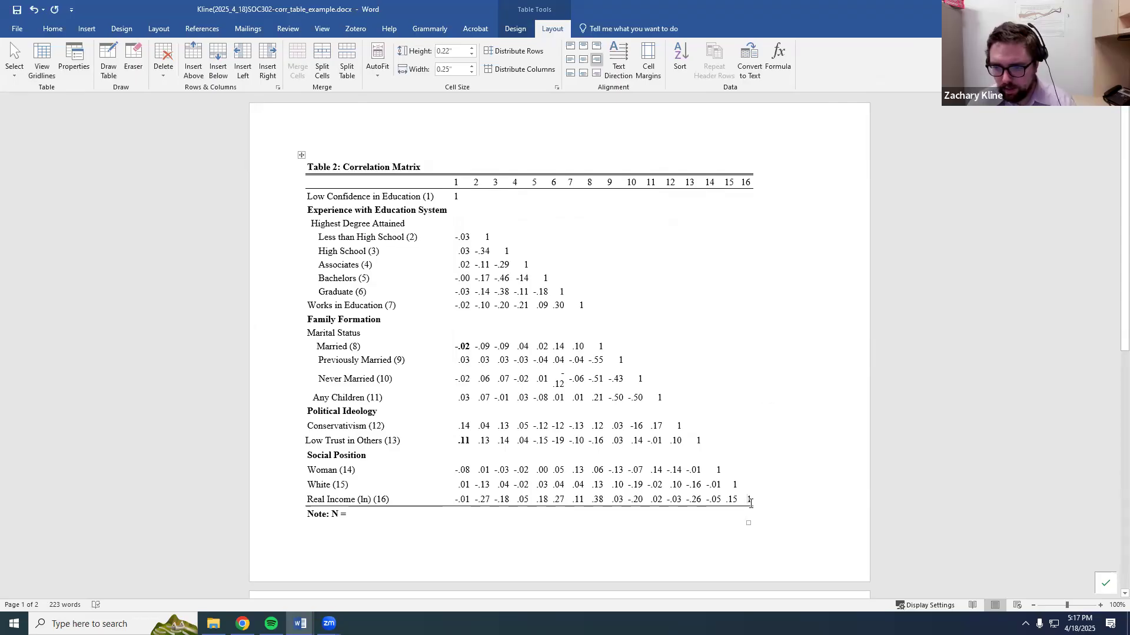
{"action": "type", "text": ".00"}
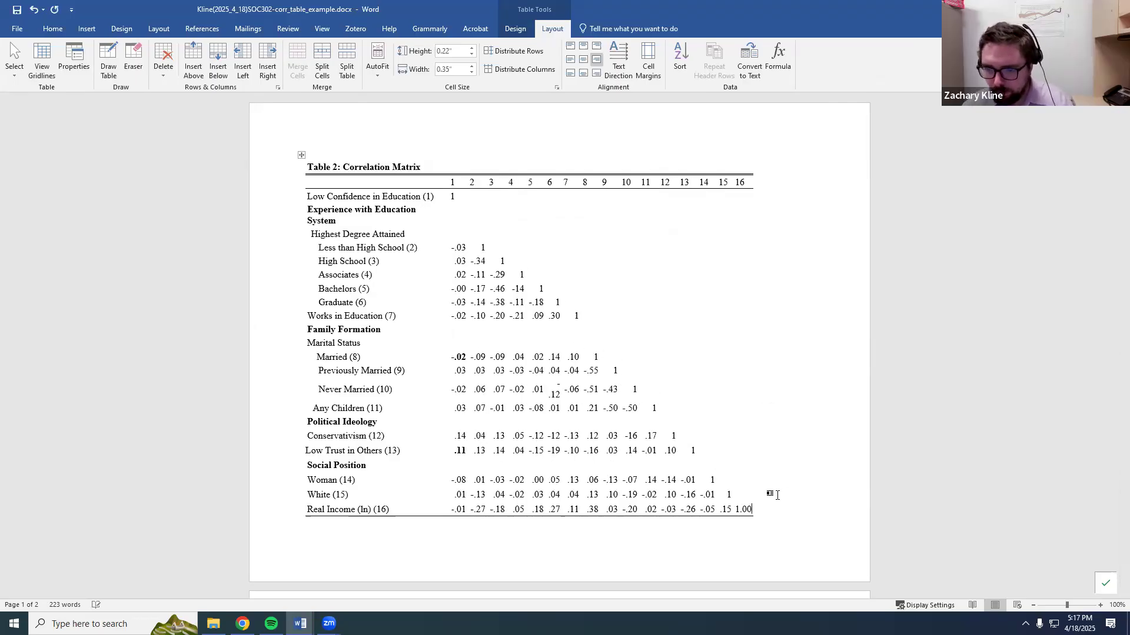
{"action": "double_click", "coordinate": [744, 509]}
{"action": "key", "text": "ctrl+c"}
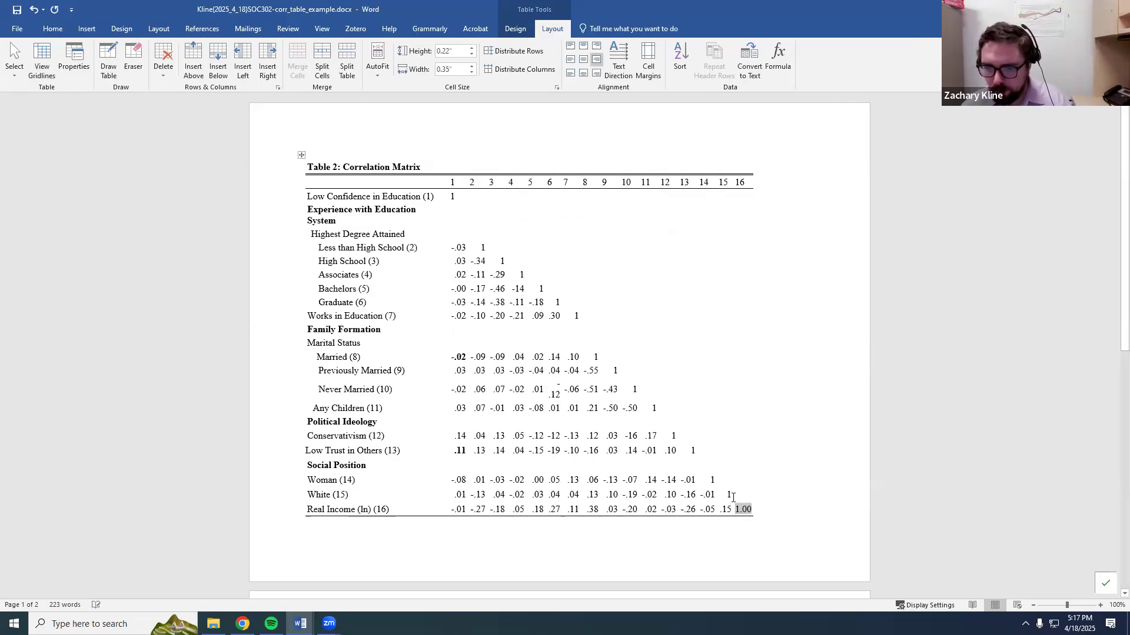
{"action": "left_click", "coordinate": [730, 496]}
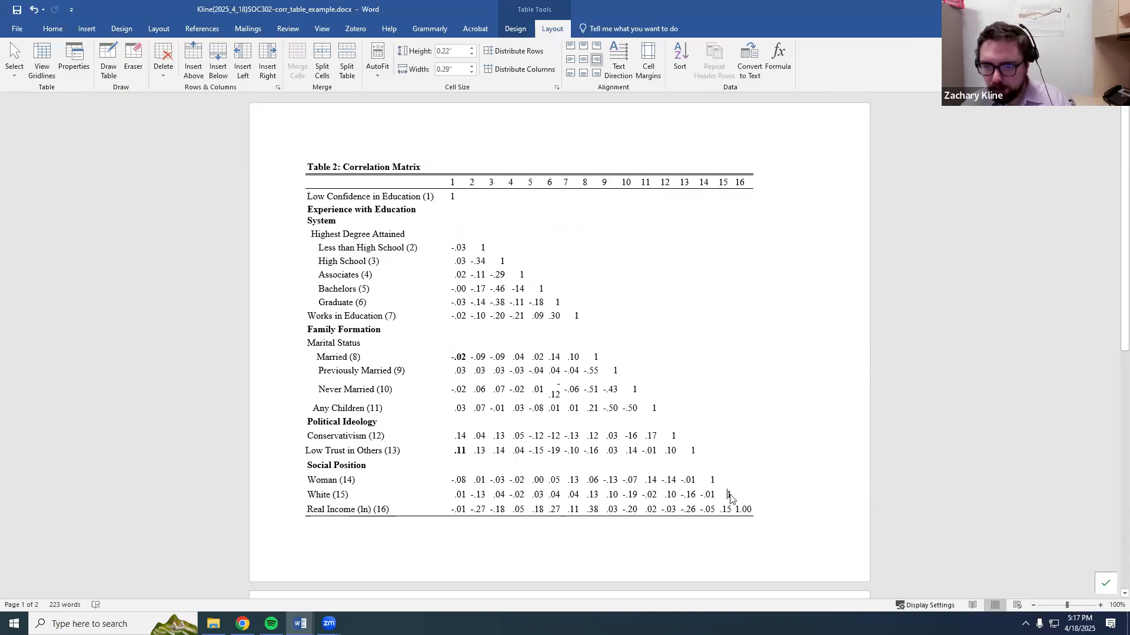
{"action": "type", "text": ".00"}
{"action": "double_click", "coordinate": [711, 481]}
{"action": "key", "text": "ctrl+v"}
{"action": "left_click_drag", "start_coordinate": [688, 452], "coordinate": [694, 453]}
{"action": "type", "text": "1.00\t1.00"}
{"action": "key", "text": "ctrl+z"}
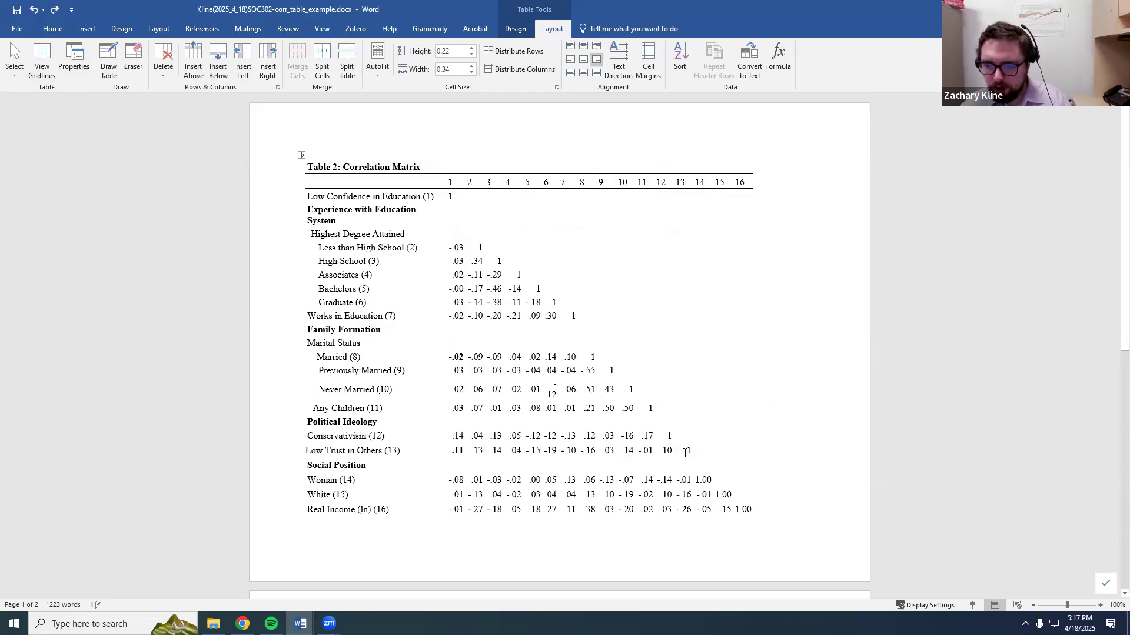
Replace the diagonal values with 1.00 in the Low Trust in Others, Conservativism, Any Children, Never Married, Previously Married and Married rows.
{"action": "double_click", "coordinate": [690, 451]}
{"action": "key", "text": "ctrl+v"}
{"action": "key", "text": "ctrl+v"}
{"action": "double_click", "coordinate": [649, 408]}
{"action": "key", "text": "ctrl+v"}
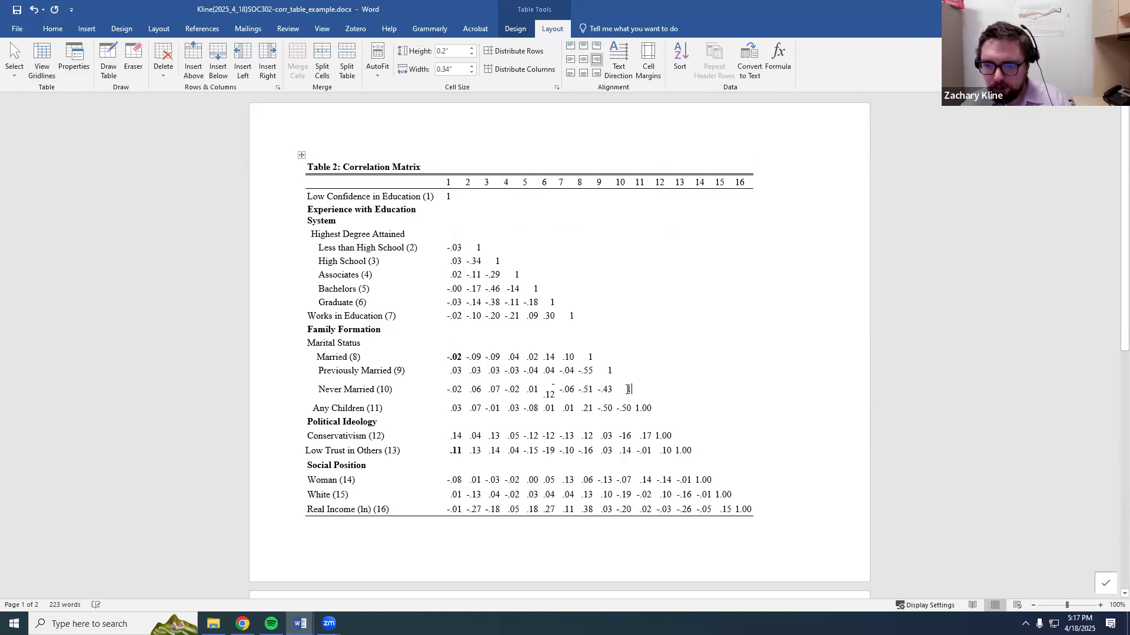
{"action": "key", "text": "ctrl+v"}
{"action": "double_click", "coordinate": [610, 372]}
{"action": "key", "text": "ctrl+v"}
{"action": "key", "text": "ctrl+v"}
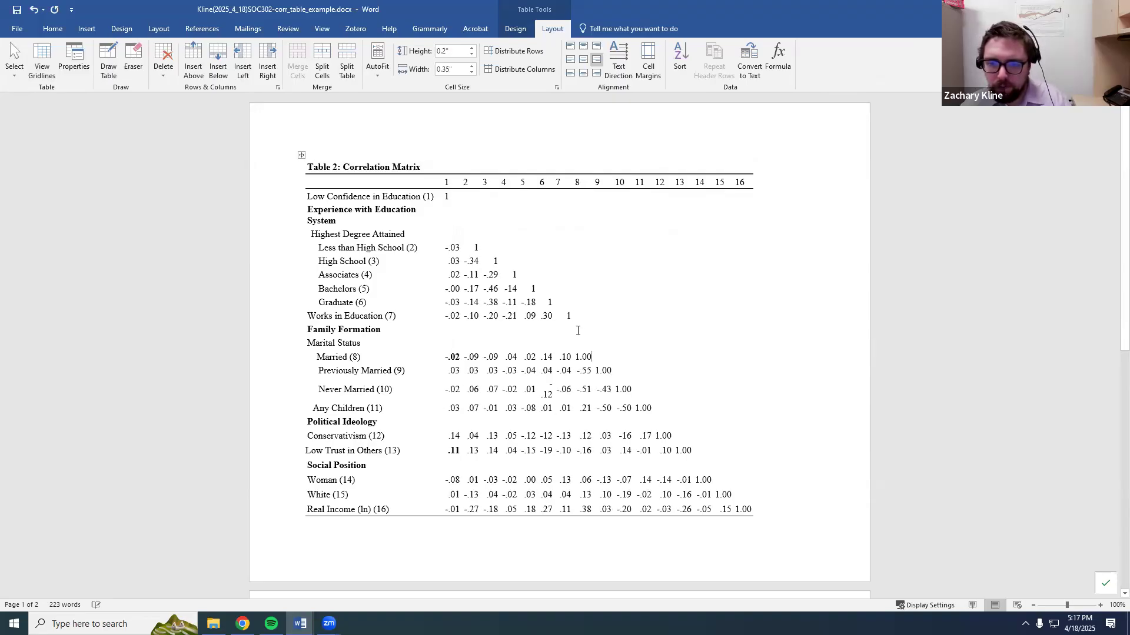
Replace the diagonal values with 1.00 in the Works in Education, Graduate, Bachelors, Associates, High School and Less than High School rows.
{"action": "double_click", "coordinate": [568, 316]}
{"action": "key", "text": "ctrl+v"}
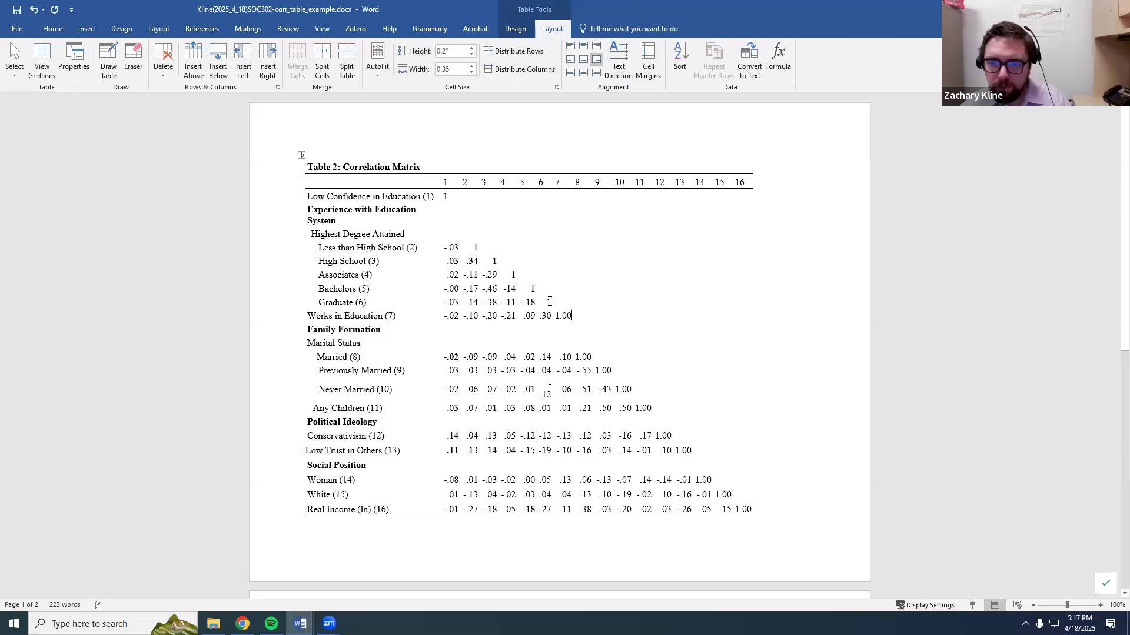
{"action": "key", "text": "ctrl+v"}
{"action": "key", "text": "ctrl+v"}
{"action": "double_click", "coordinate": [489, 263]}
{"action": "key", "text": "ctrl+v"}
{"action": "double_click", "coordinate": [470, 248]}
{"action": "key", "text": "ctrl+v"}
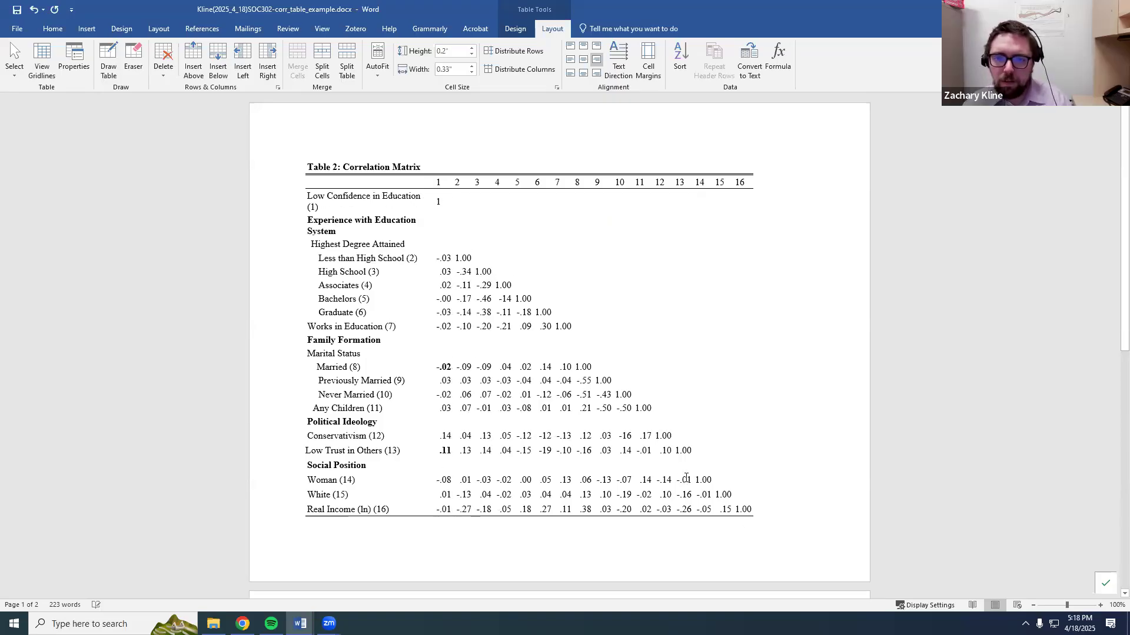
Widen the label column so its labels fit on one line, and set the Low Confidence in Education diagonal value to 1.00.
{"action": "double_click", "coordinate": [432, 218]}
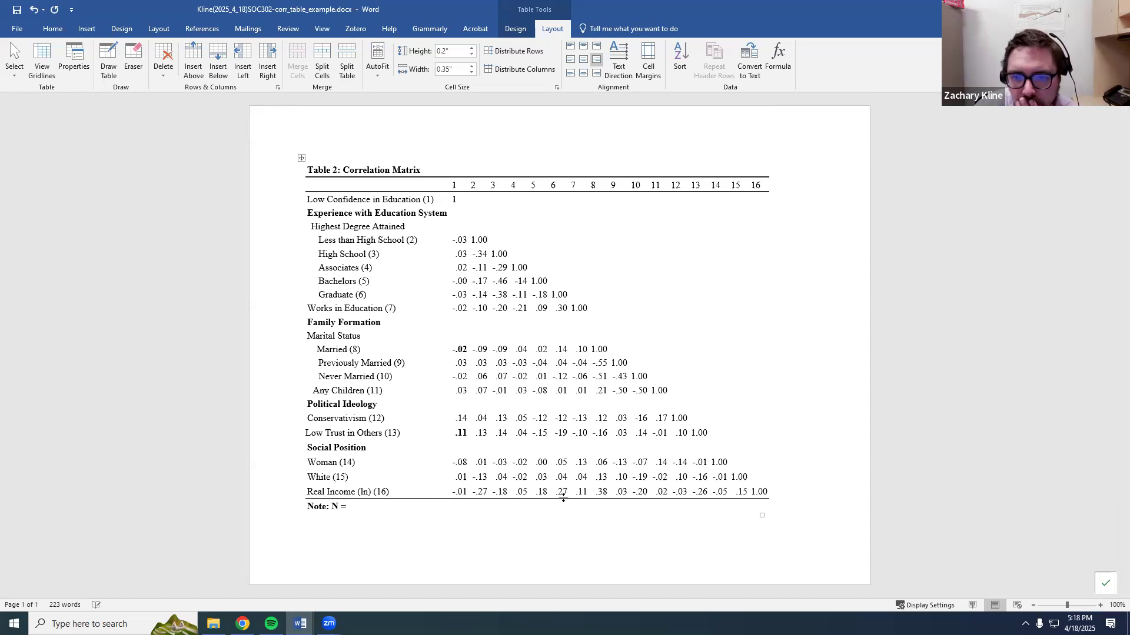
{"action": "left_click", "coordinate": [550, 529]}
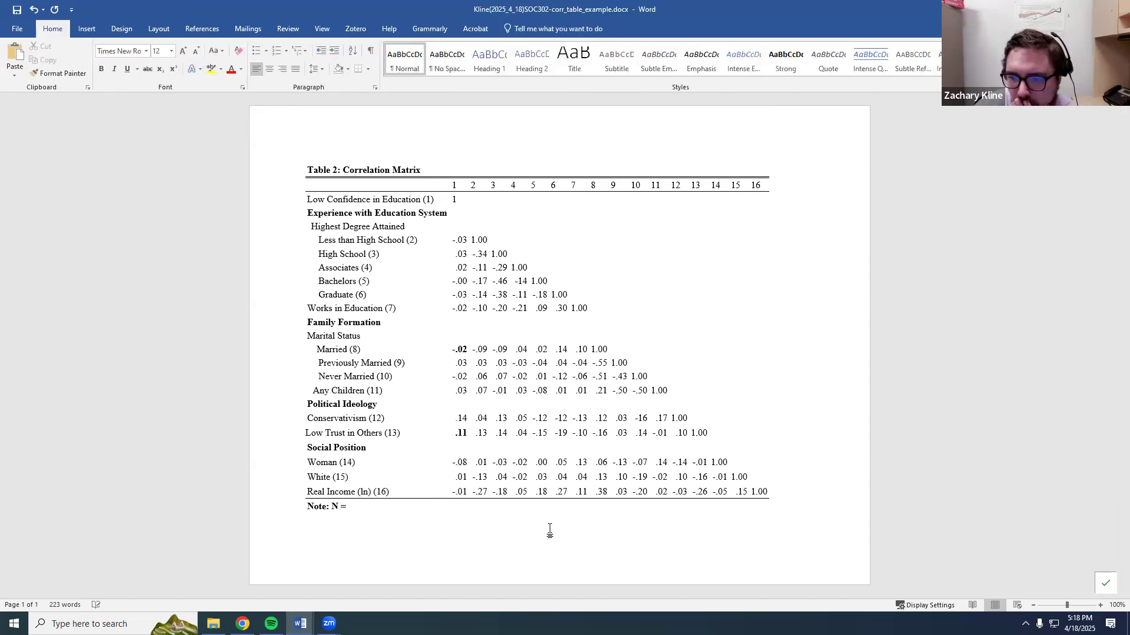
{"action": "left_click", "coordinate": [458, 202]}
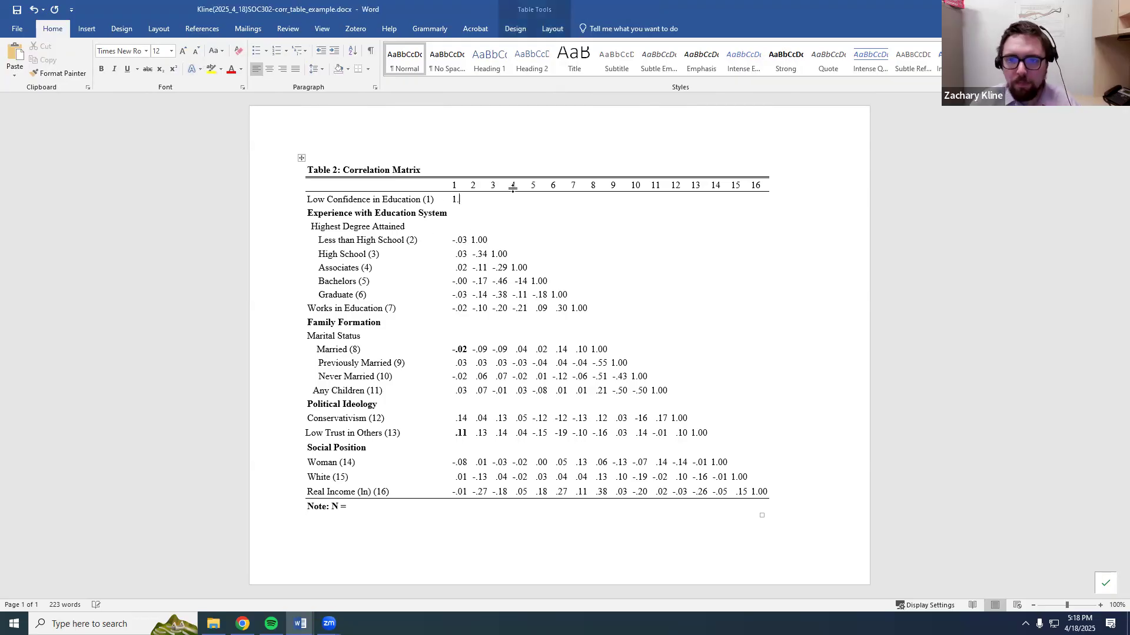
{"action": "type", "text": ".00"}
{"action": "left_click", "coordinate": [524, 354]}
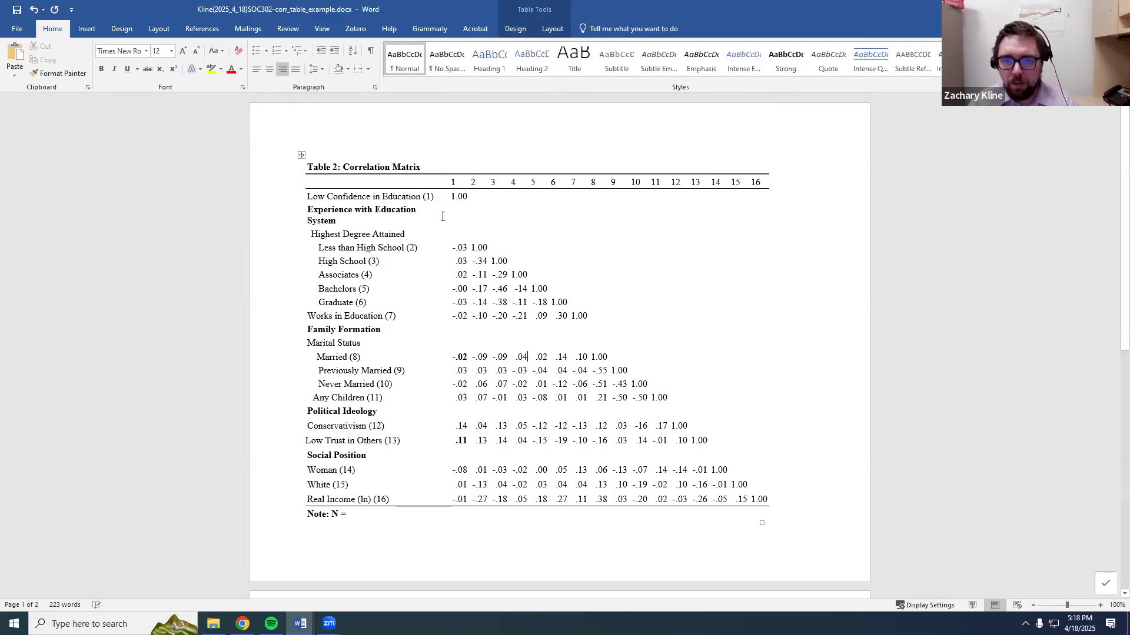
{"action": "left_click_drag", "start_coordinate": [448, 216], "coordinate": [450, 215]}
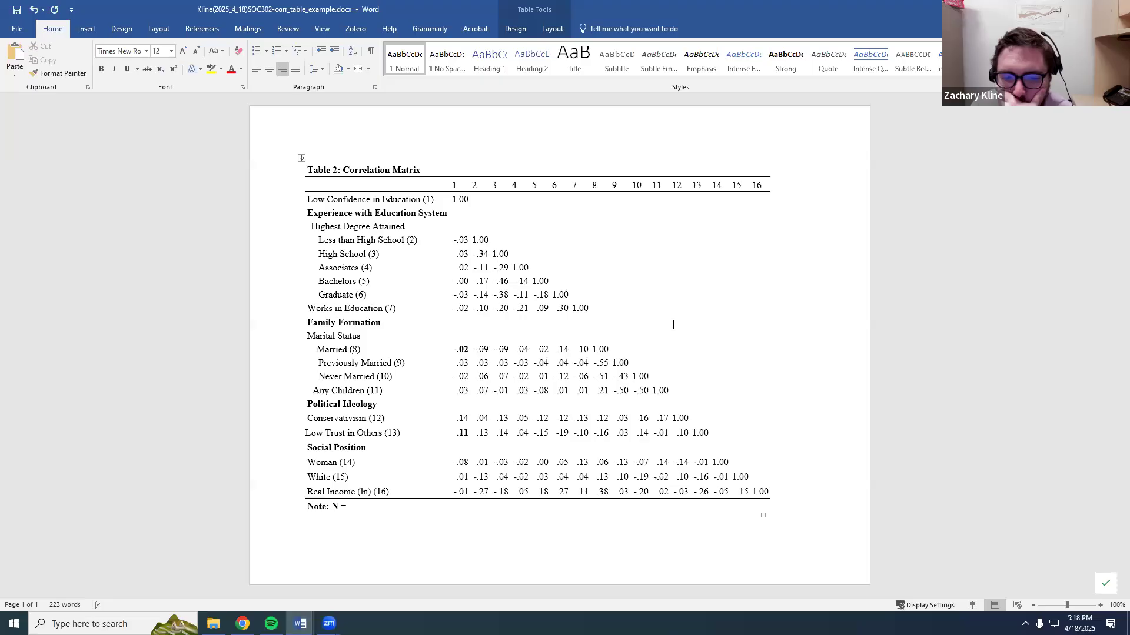
Copy "for Variables in the Analysis of Low Confidence in Education" from the Table 1 title and append it in bold to the Table 2 title.
{"action": "left_click", "coordinate": [345, 503]}
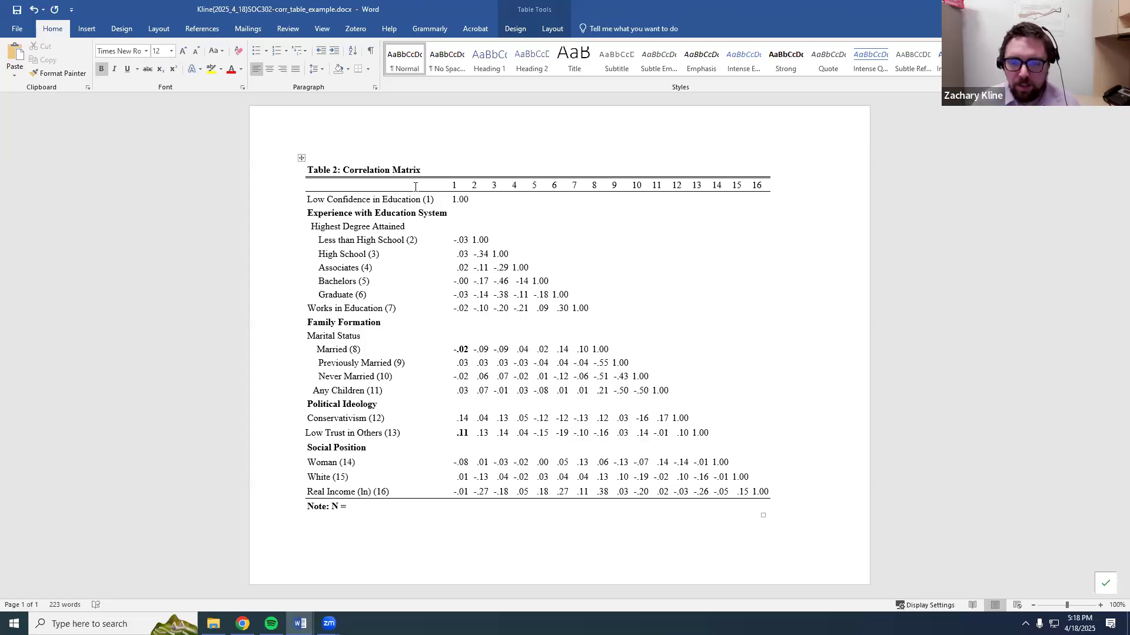
{"action": "mouse_move", "coordinate": [300, 623]}
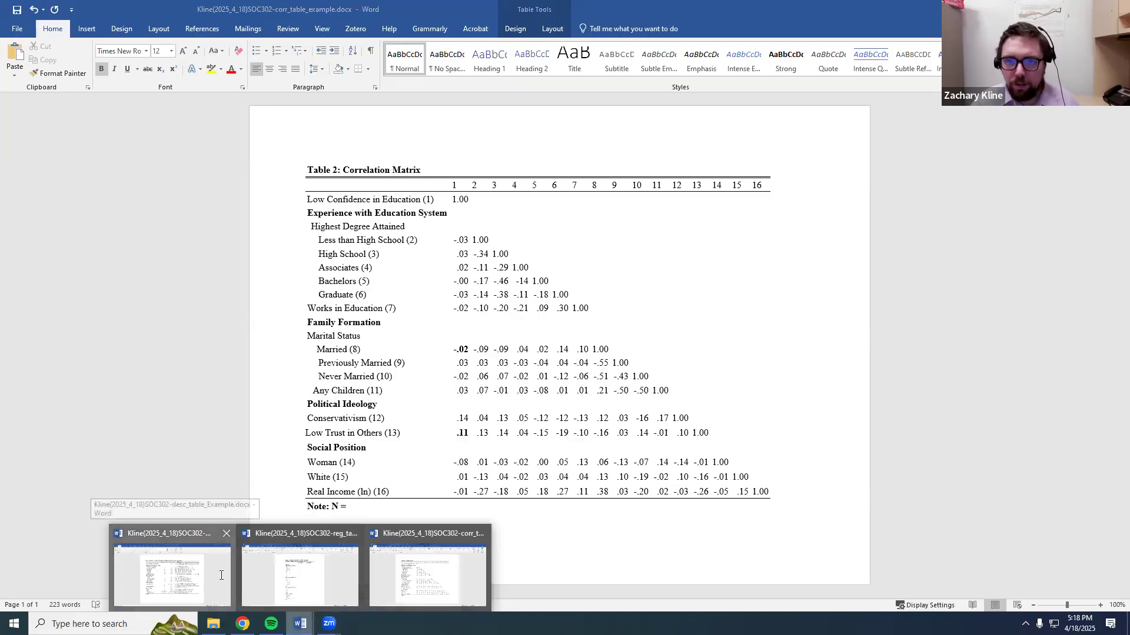
{"action": "left_click", "coordinate": [116, 569]}
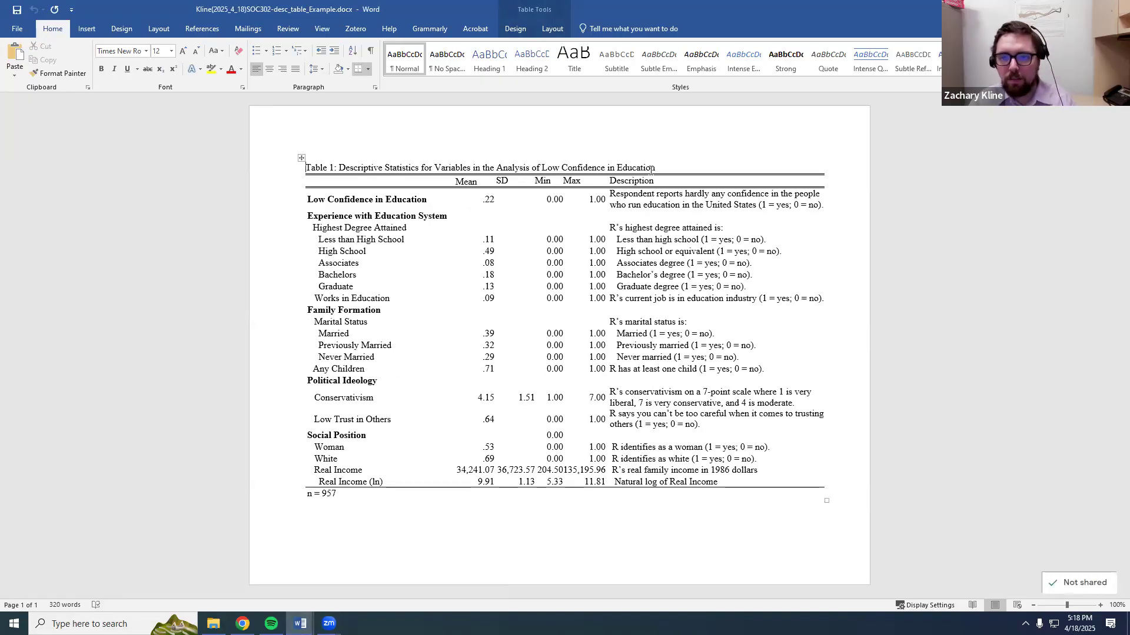
{"action": "left_click_drag", "start_coordinate": [655, 168], "coordinate": [421, 169]}
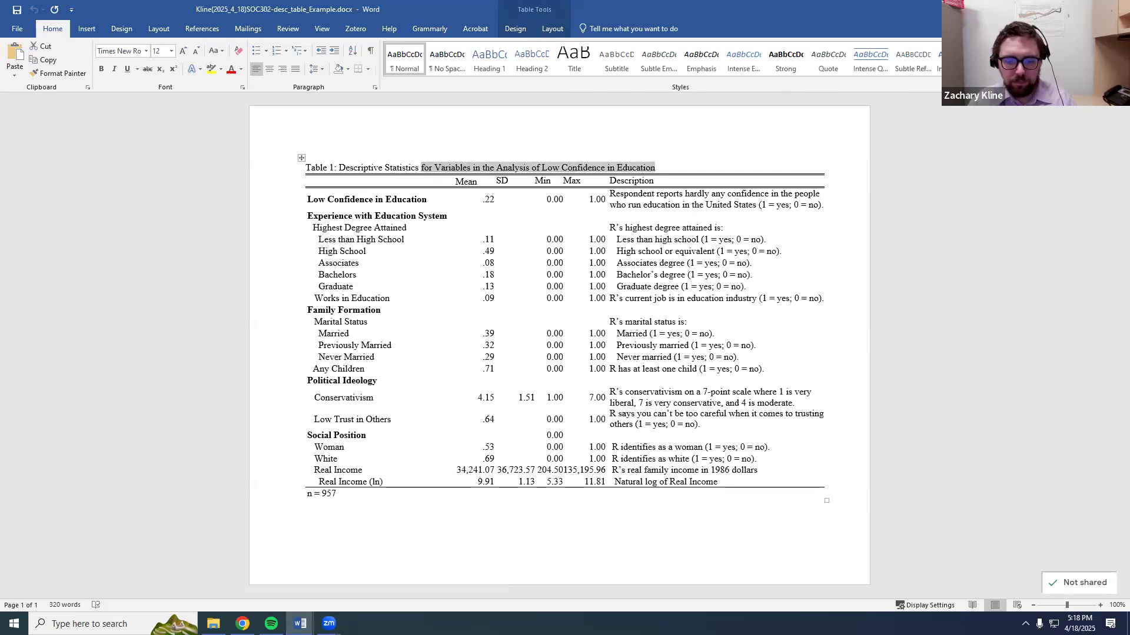
{"action": "mouse_move", "coordinate": [300, 622]}
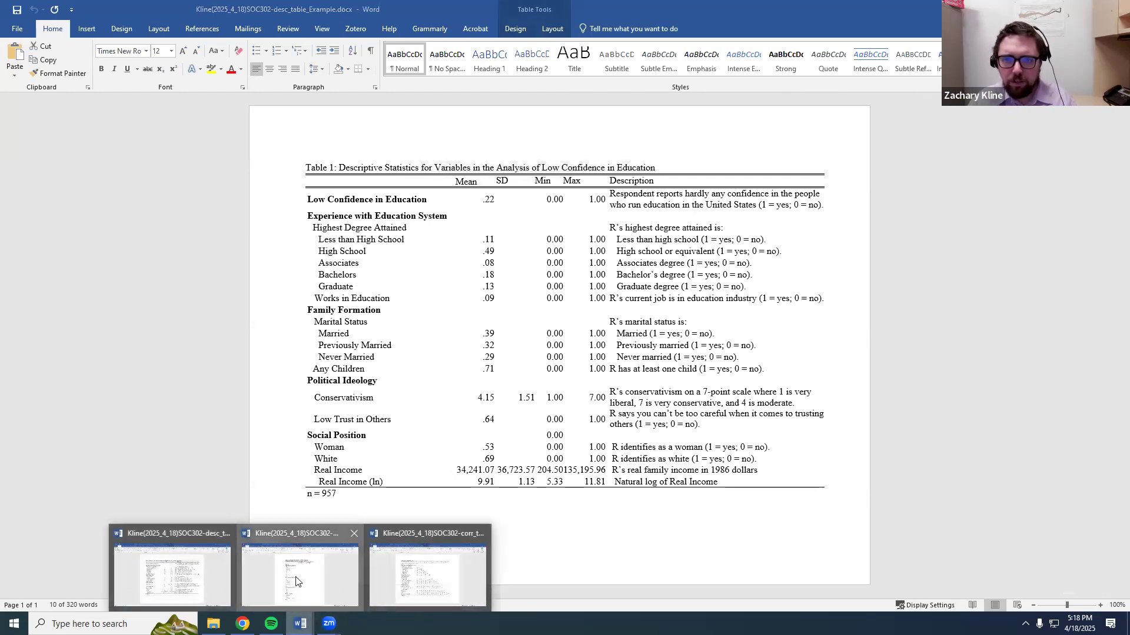
{"action": "left_click", "coordinate": [297, 583]}
{"action": "left_click", "coordinate": [379, 583]}
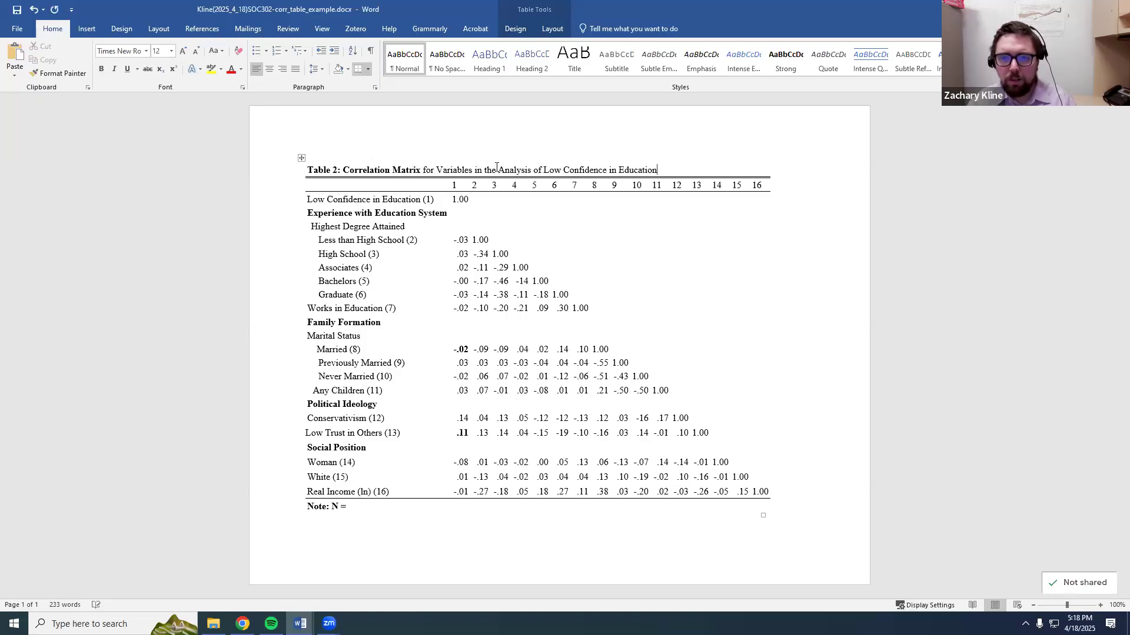
{"action": "left_click_drag", "start_coordinate": [658, 170], "coordinate": [392, 170]}
{"action": "key", "text": "ctrl+b"}
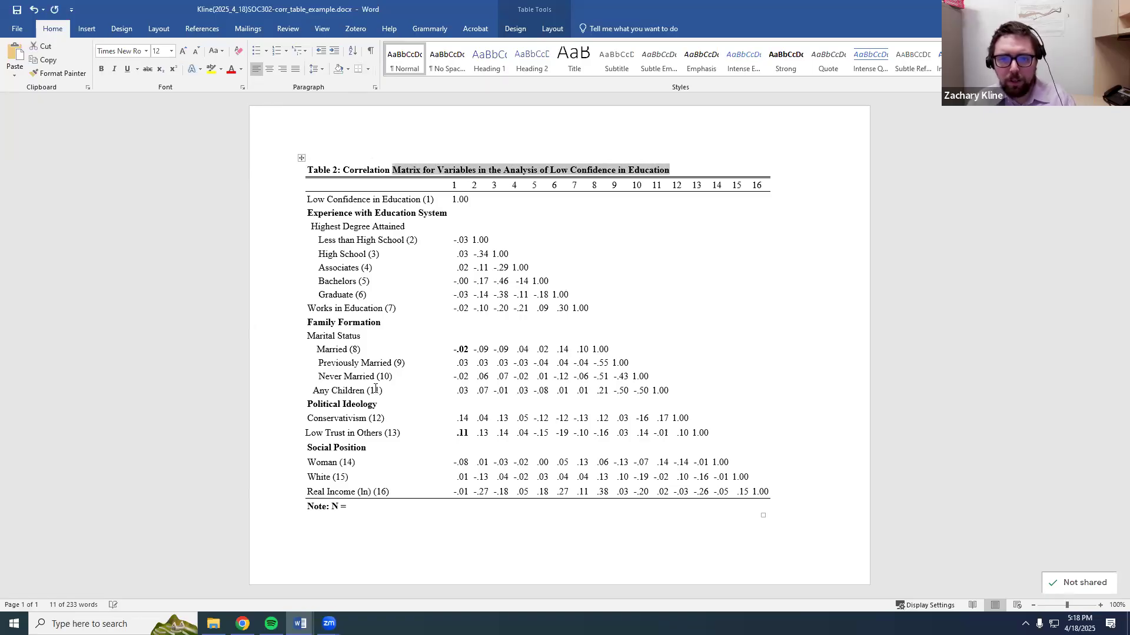
Make the whole Table 1 title bold in the descriptive statistics document.
{"action": "left_click", "coordinate": [300, 623]}
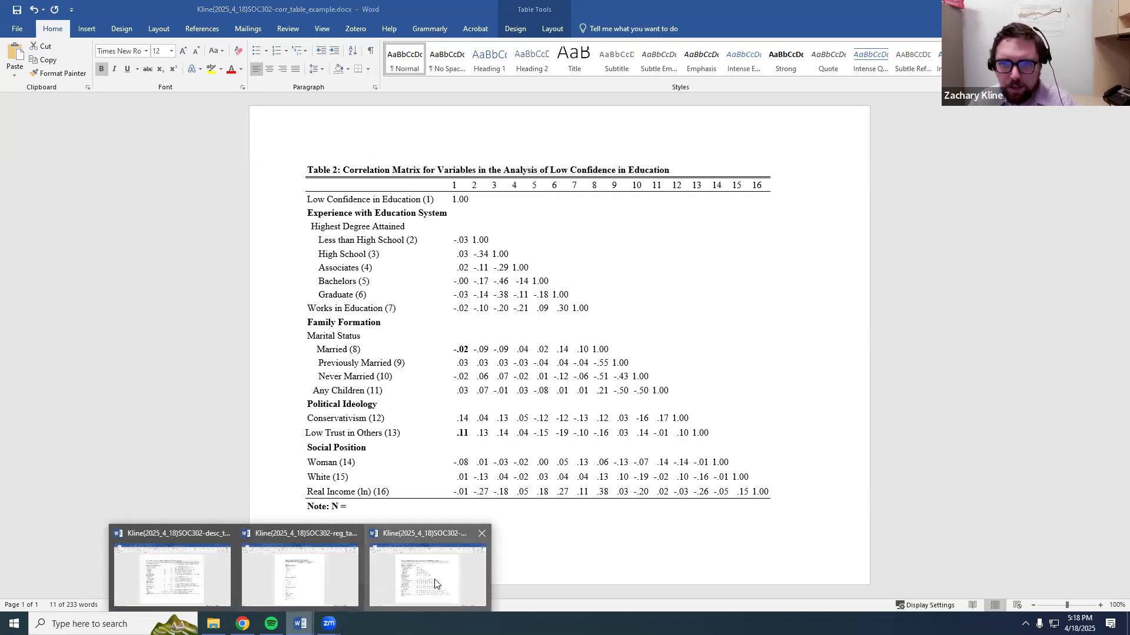
{"action": "left_click", "coordinate": [248, 566]}
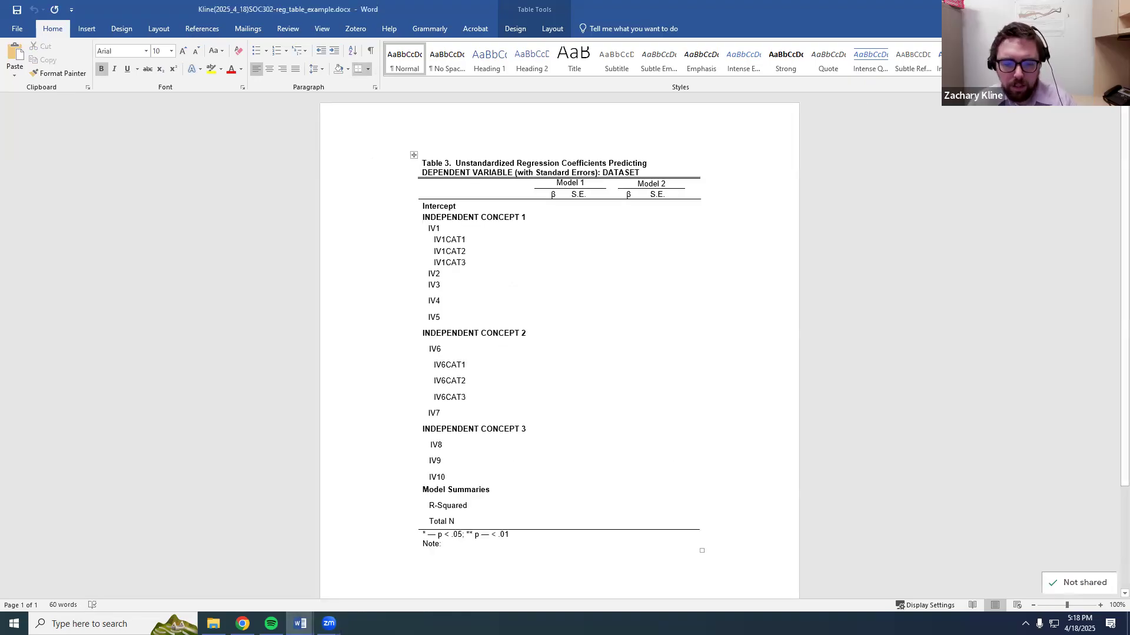
{"action": "left_click", "coordinate": [300, 623]}
{"action": "left_click", "coordinate": [217, 588]}
{"action": "triple_click", "coordinate": [603, 167]}
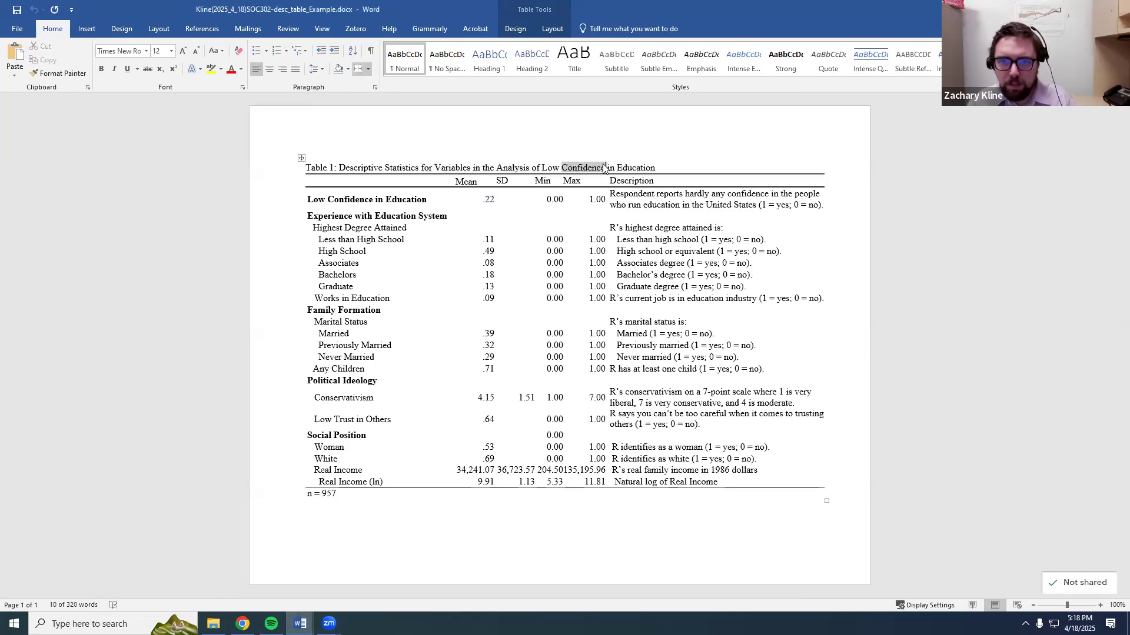
{"action": "key", "text": "ctrl+b"}
{"action": "left_click", "coordinate": [593, 508]}
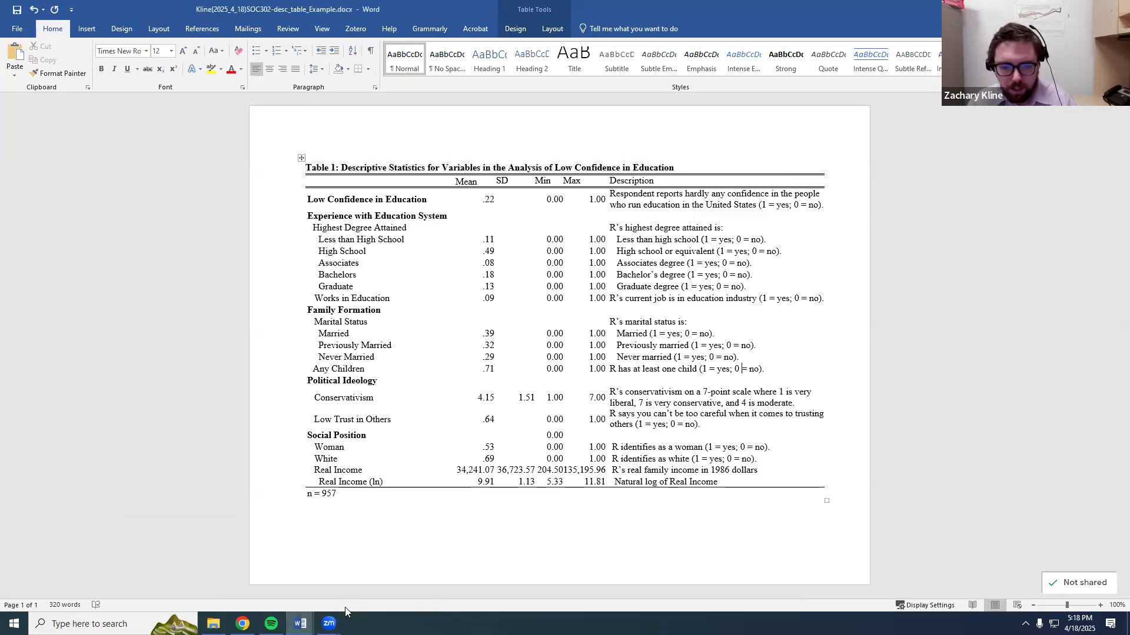
Return to the correlation table document and remove the bold from the column 1 values in the Married and Low Trust in Others rows.
{"action": "left_click", "coordinate": [300, 622]}
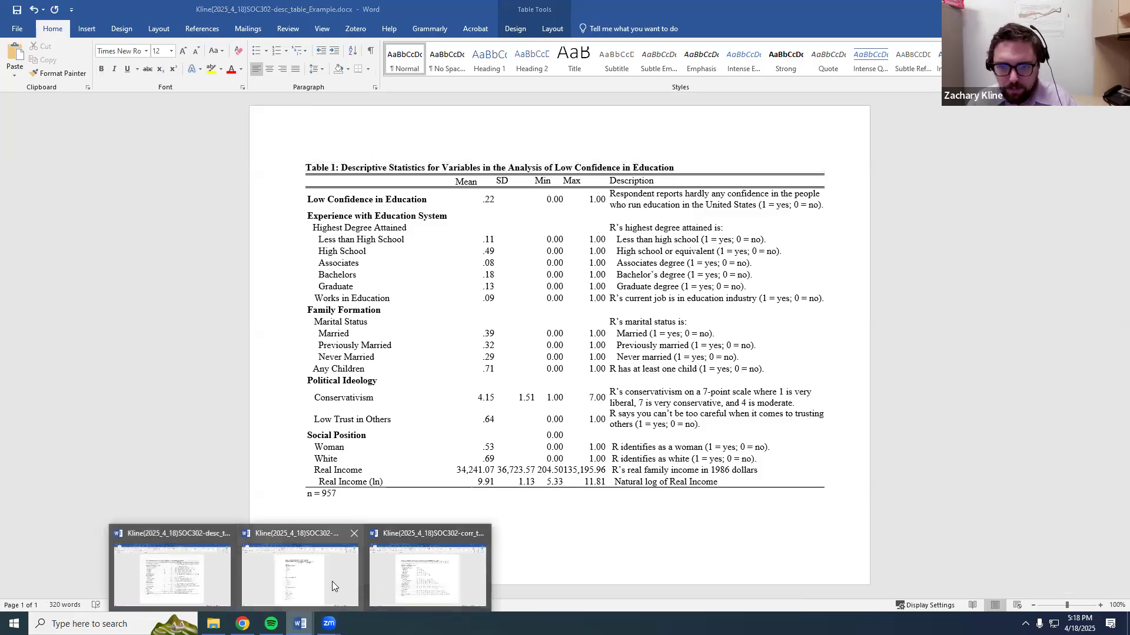
{"action": "left_click", "coordinate": [332, 582]}
{"action": "left_click", "coordinate": [301, 622]}
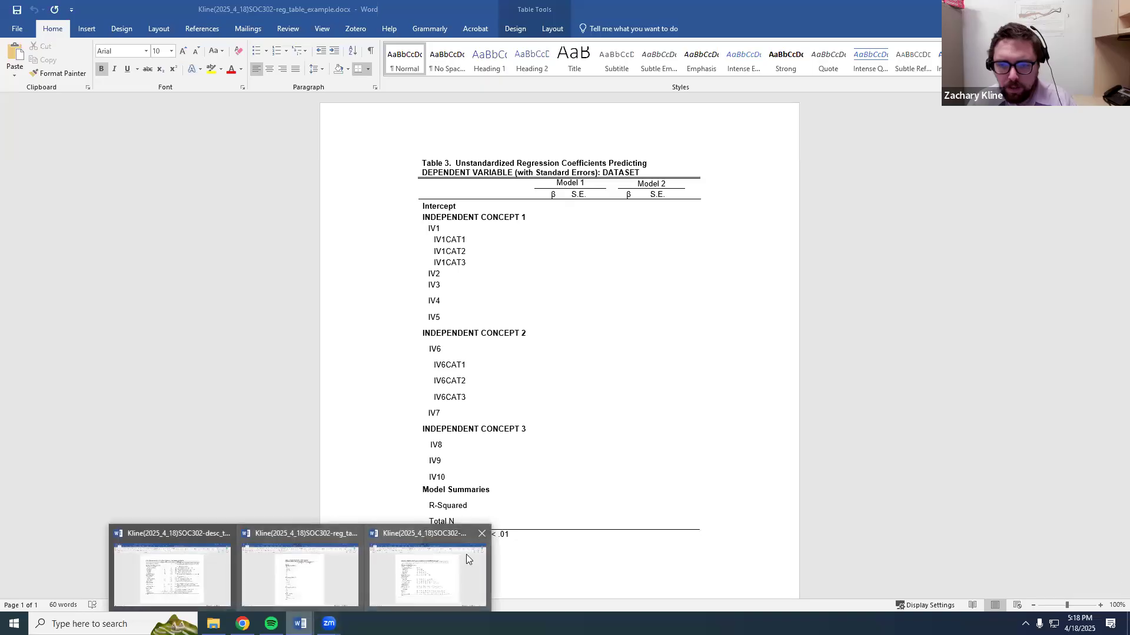
{"action": "left_click", "coordinate": [466, 554]}
{"action": "left_click", "coordinate": [674, 349]}
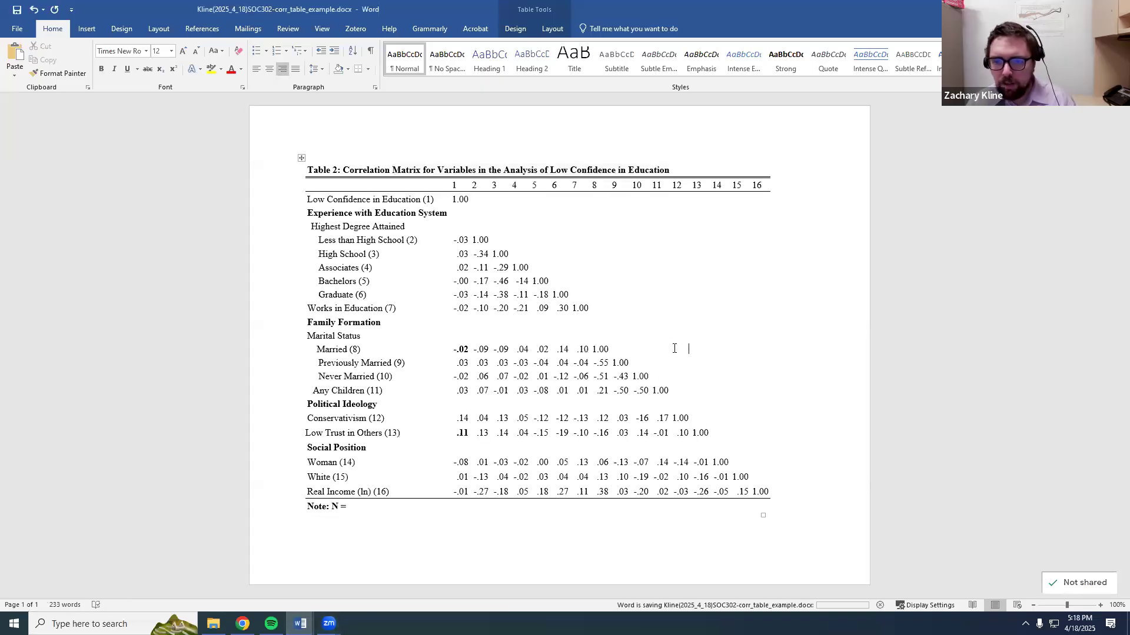
{"action": "left_click_drag", "start_coordinate": [453, 349], "coordinate": [493, 462]}
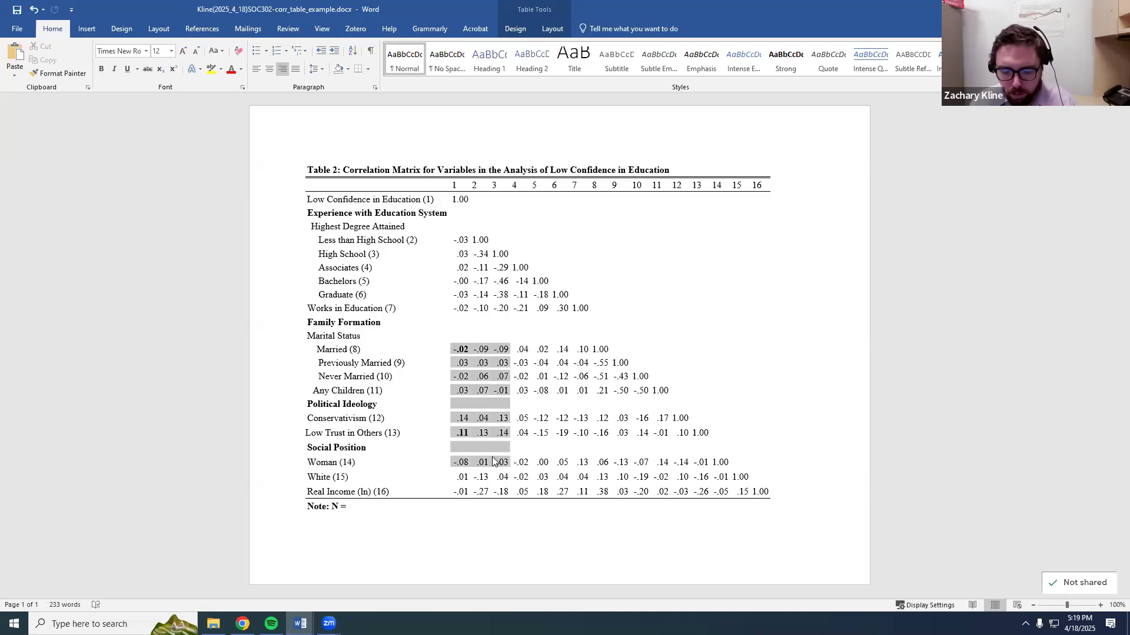
{"action": "left_click", "coordinate": [535, 390]}
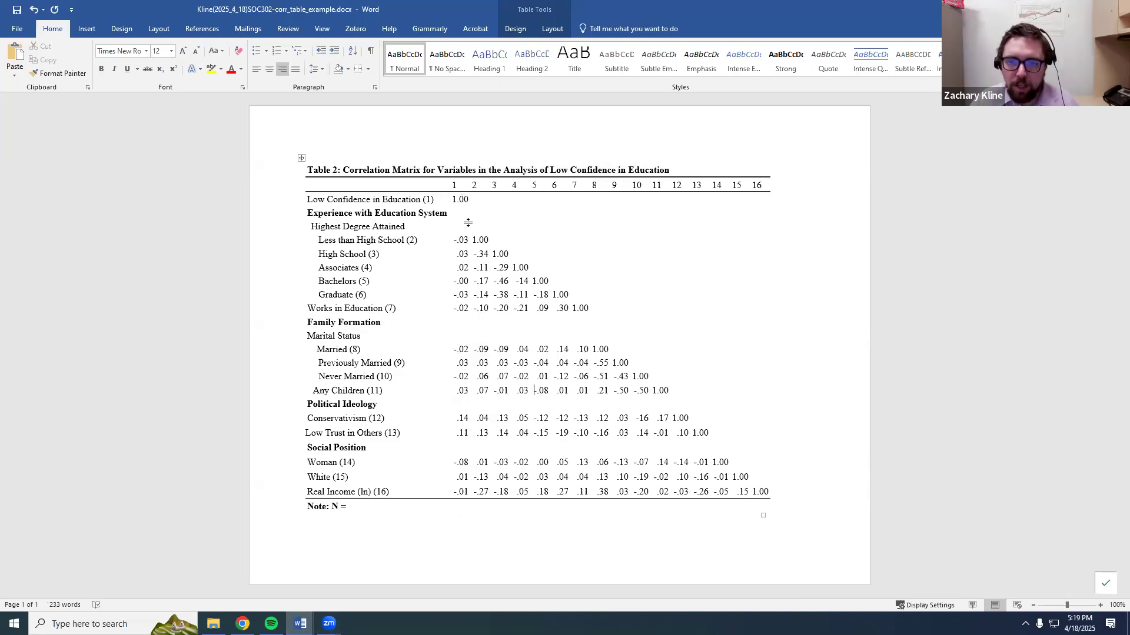
{"action": "left_click", "coordinate": [476, 200]}
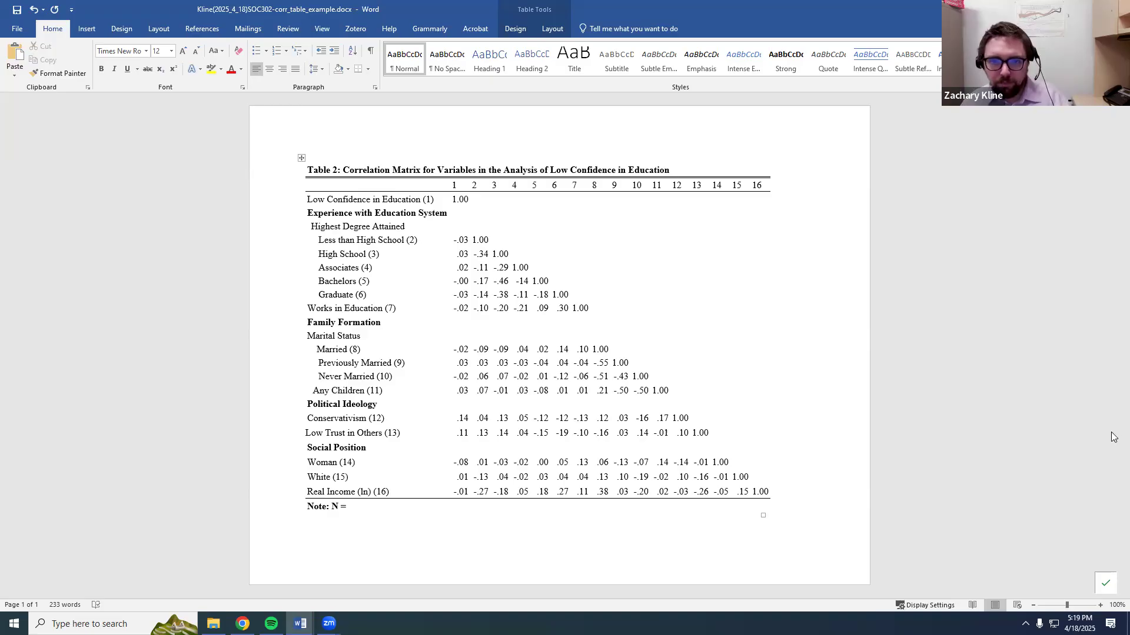
Check the observation count of my_dataset in RStudio, and complete the correlation table's note in Word as "Note: N = 957".
{"action": "left_click", "coordinate": [643, 548]}
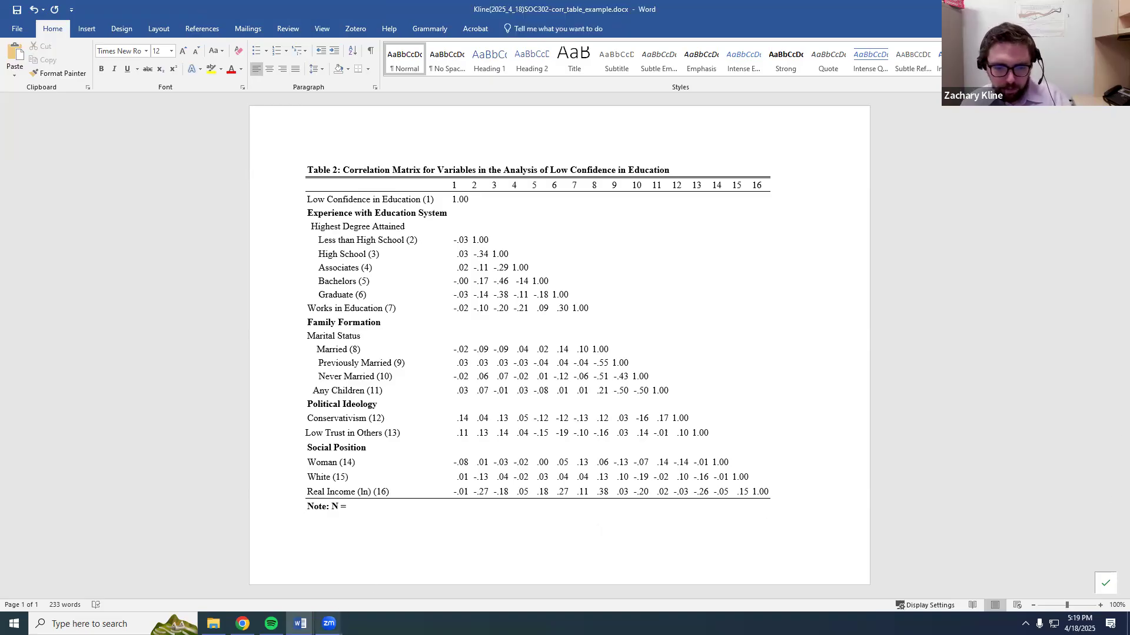
{"action": "left_click", "coordinate": [242, 623]}
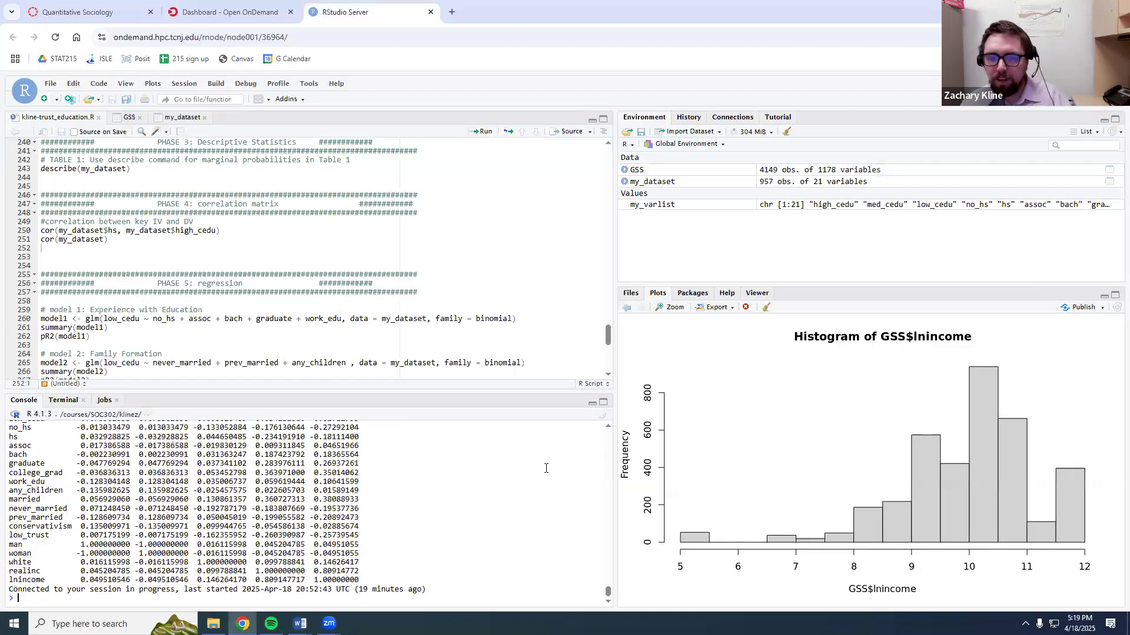
{"action": "key", "text": "alt+Tab"}
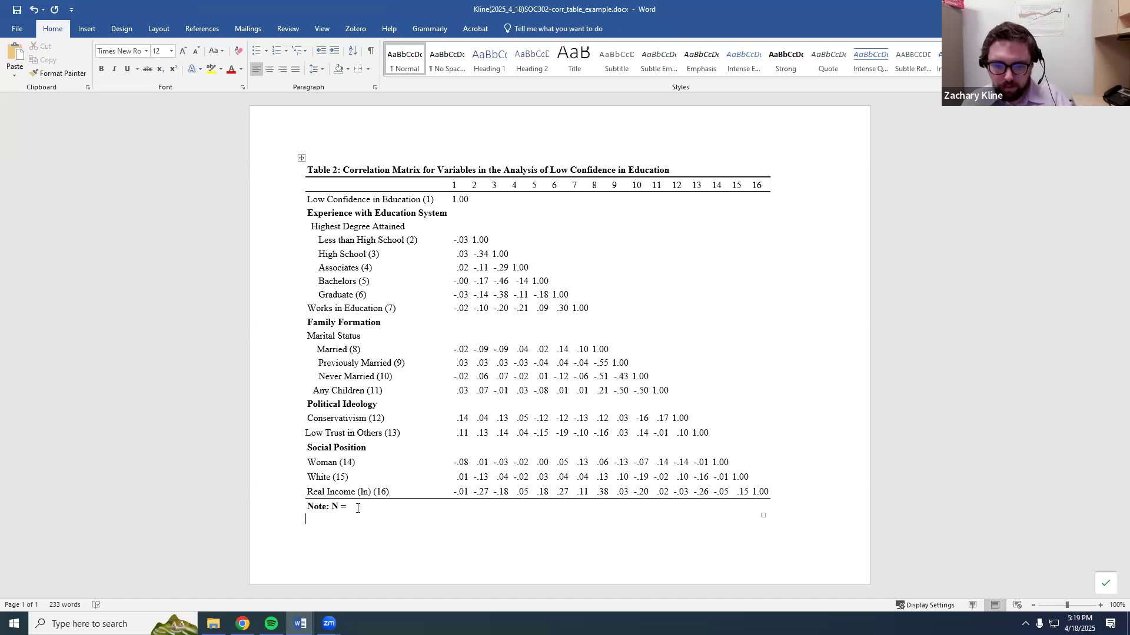
{"action": "left_click", "coordinate": [396, 503]}
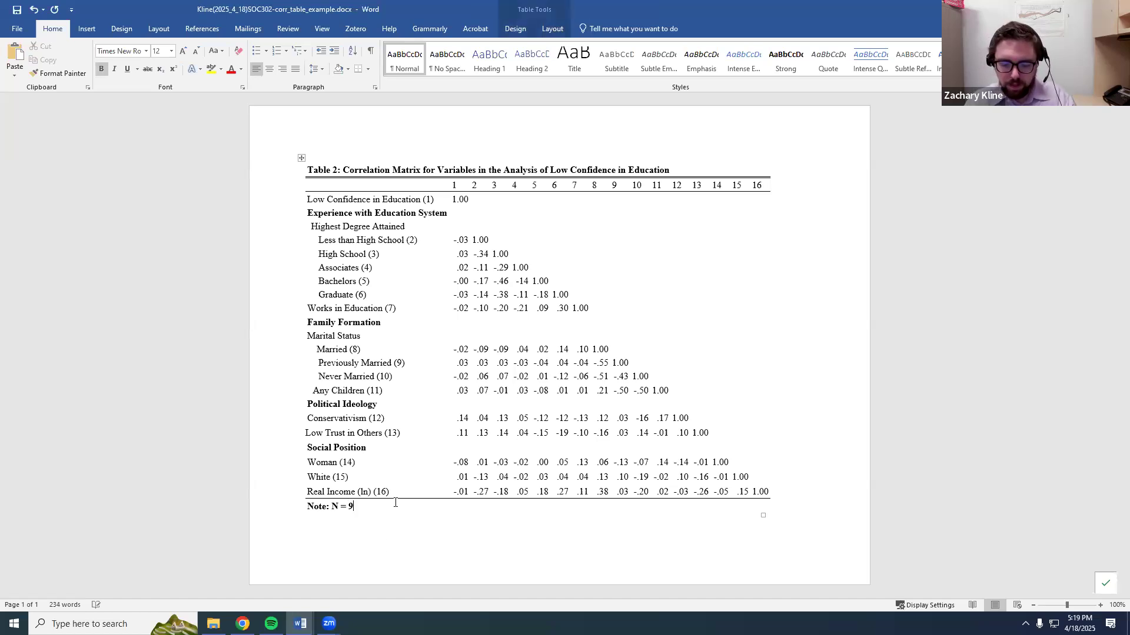
{"action": "type", "text": "957"}
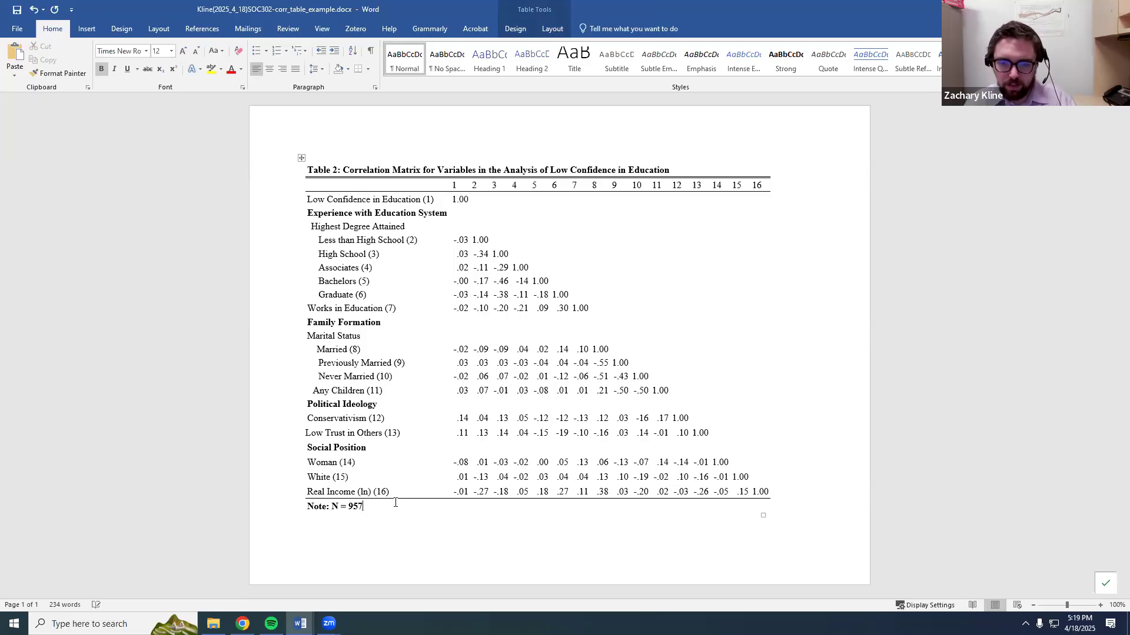
Remove the bold formatting from the note below the correlation table and save the document.
{"action": "triple_click", "coordinate": [314, 511]}
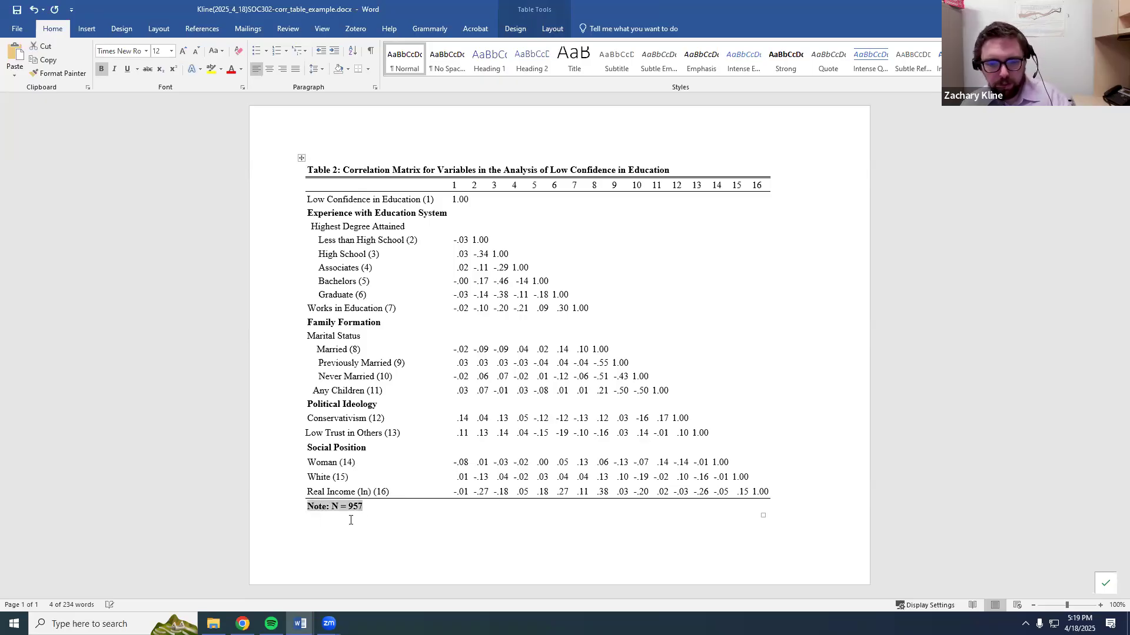
{"action": "key", "text": "ctrl+b"}
{"action": "left_click", "coordinate": [373, 518]}
{"action": "key", "text": "ctrl+s"}
Compare the sample-size note in the descriptive statistics document, and change the correlation table's note to "Note: n = 957".
{"action": "mouse_move", "coordinate": [300, 623]}
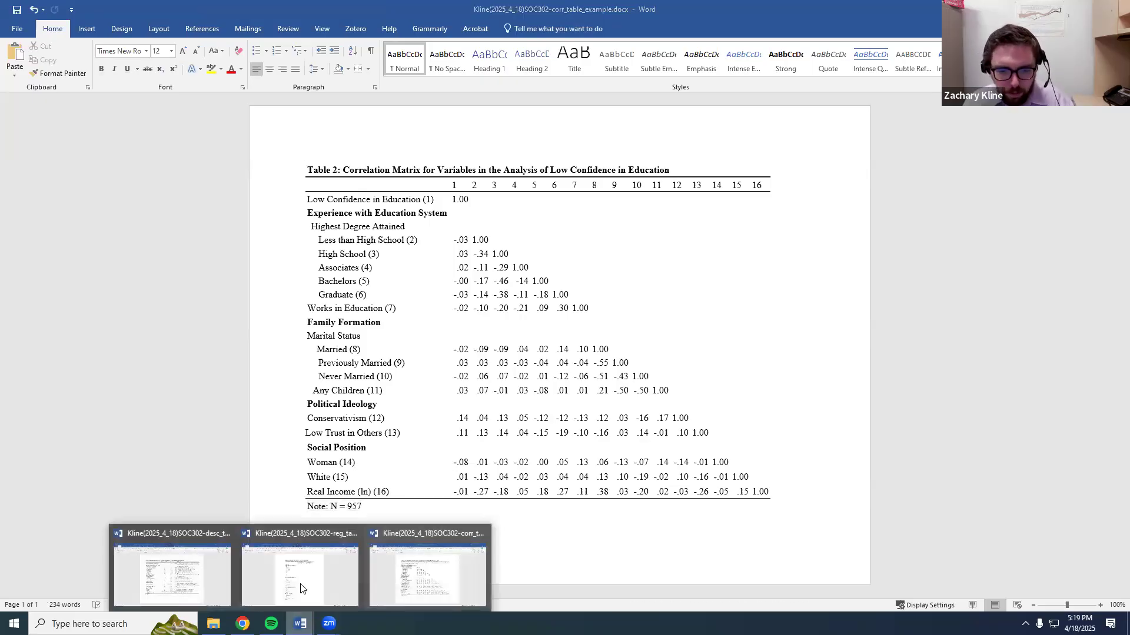
{"action": "left_click", "coordinate": [166, 559]}
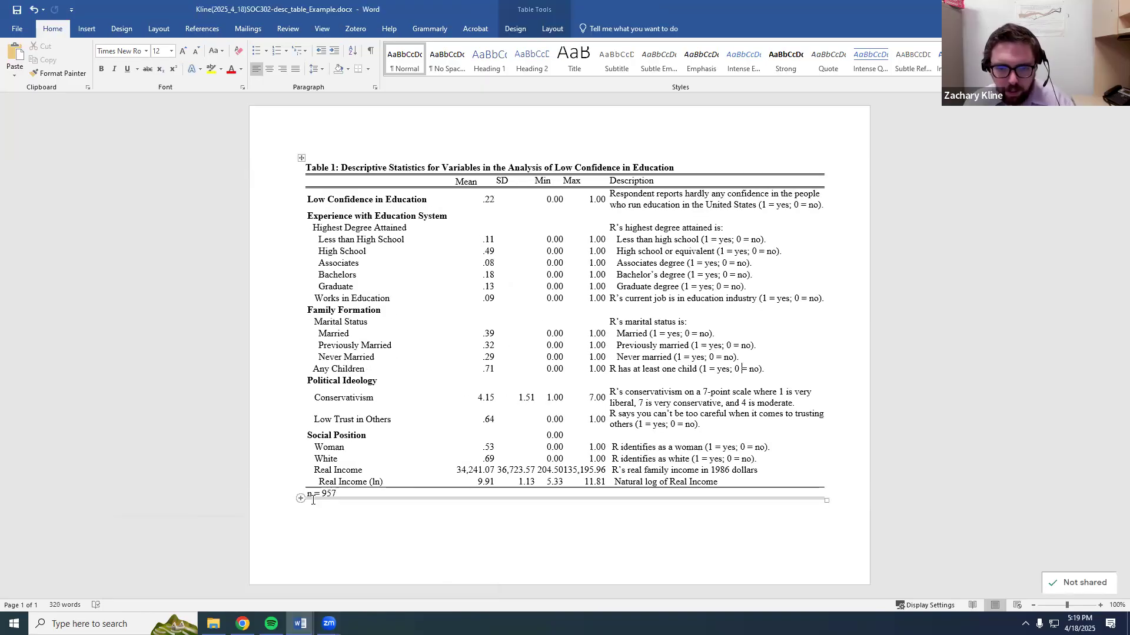
{"action": "mouse_move", "coordinate": [300, 623]}
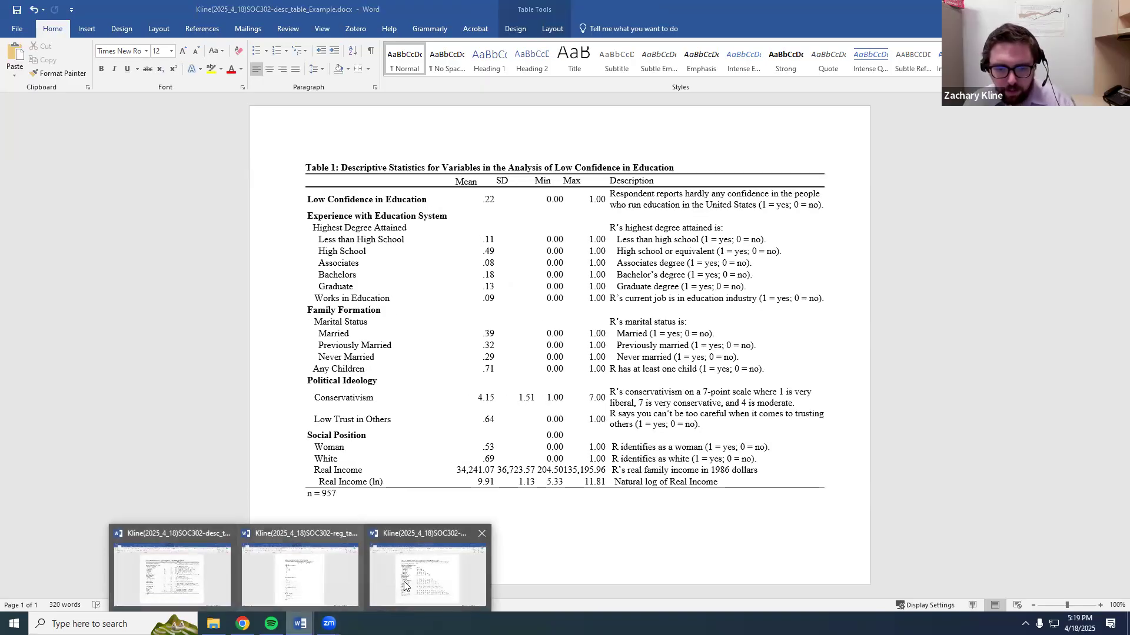
{"action": "left_click", "coordinate": [316, 559]}
{"action": "double_click", "coordinate": [313, 508]}
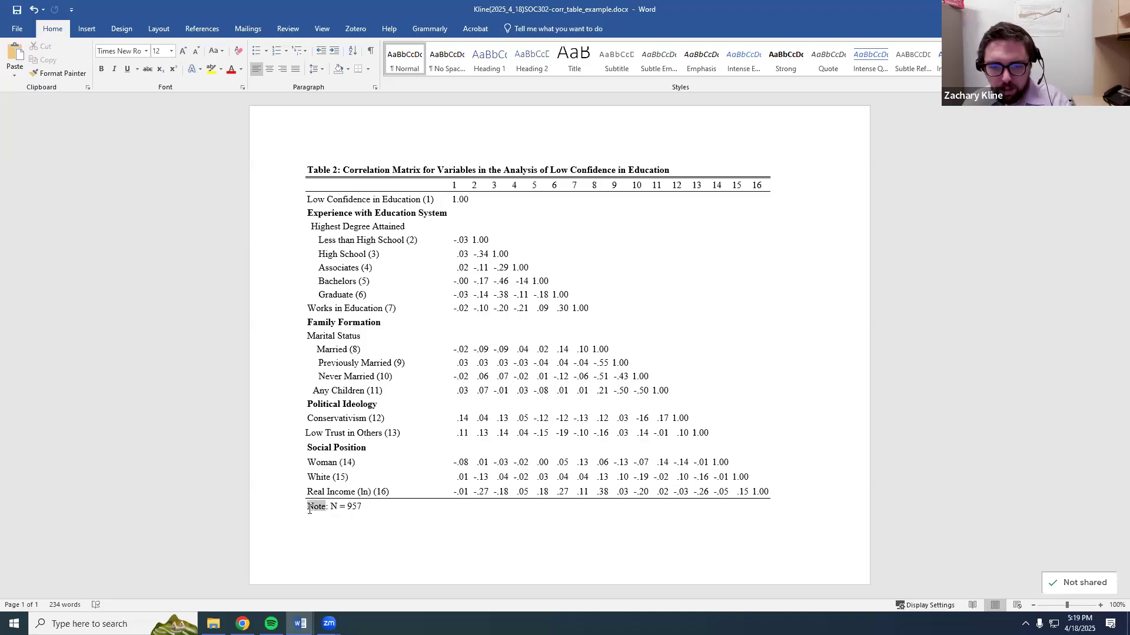
{"action": "left_click", "coordinate": [322, 509]}
{"action": "double_click", "coordinate": [333, 508]}
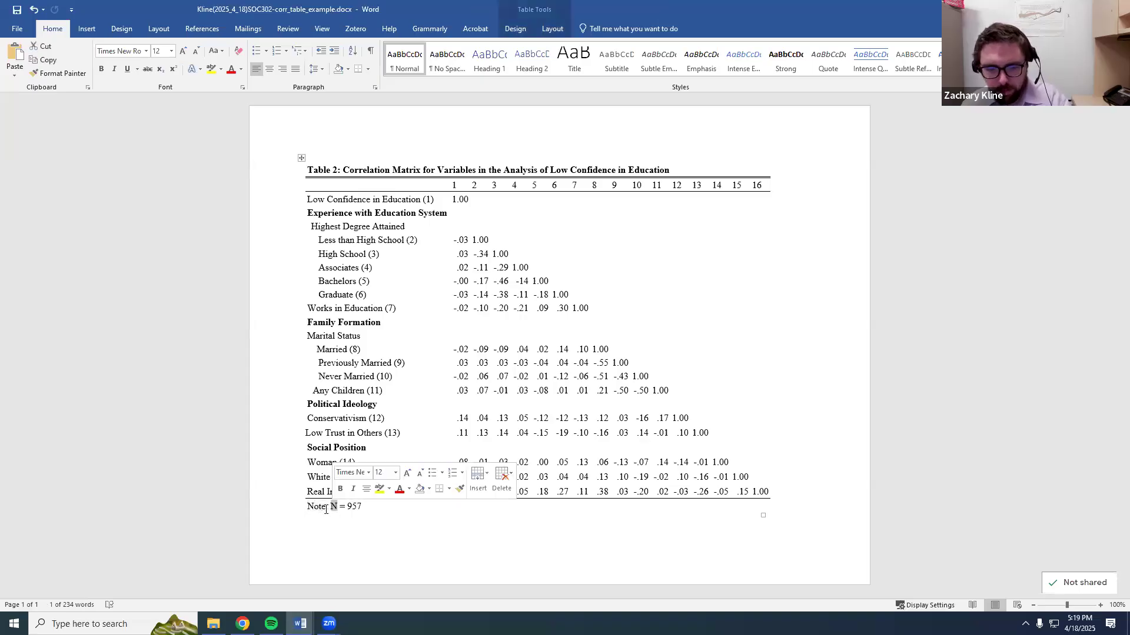
{"action": "type", "text": "n"}
Add "Note:" in front of "n = 957" below Table 1 in the descriptive statistics document, matching the correlation table's note.
{"action": "double_click", "coordinate": [314, 507]}
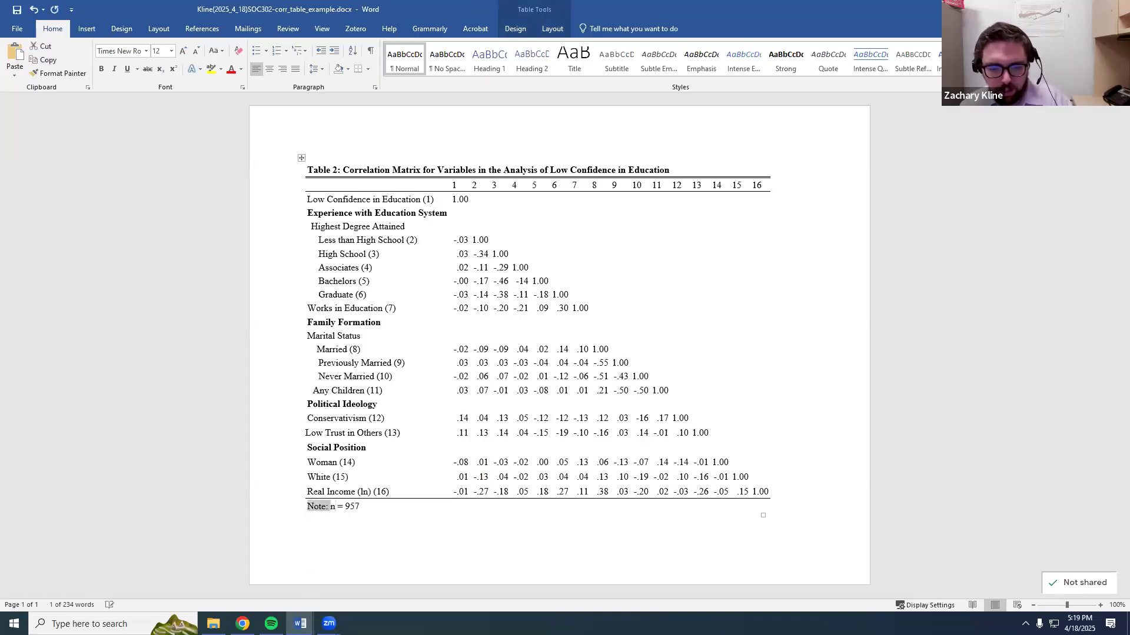
{"action": "mouse_move", "coordinate": [300, 624]}
{"action": "left_click", "coordinate": [219, 580]}
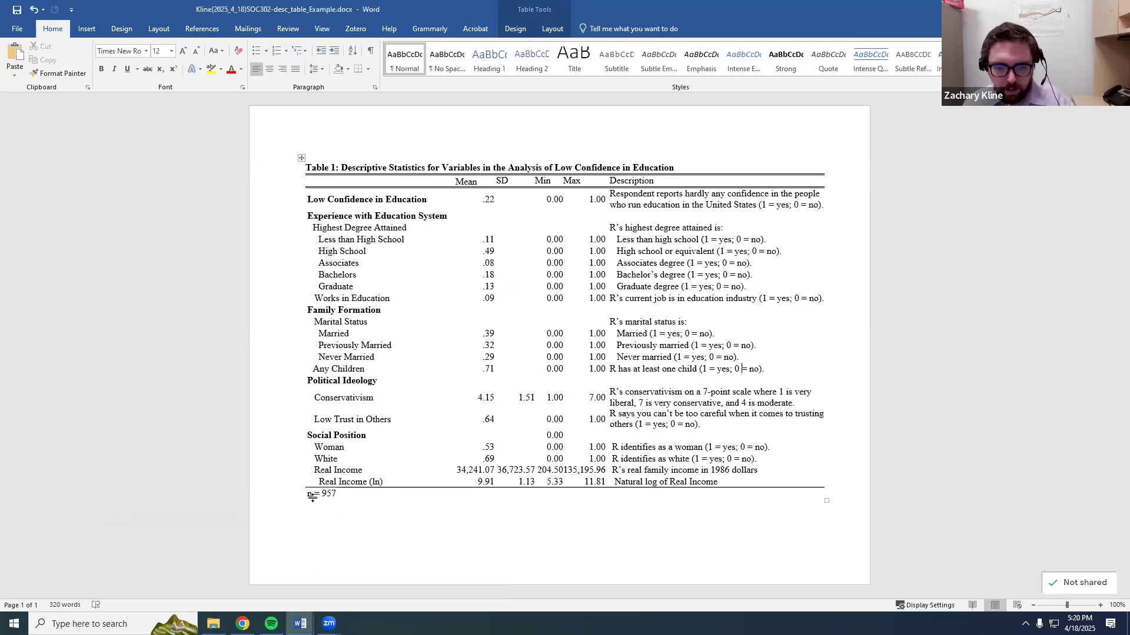
{"action": "type", "text": "Note:"}
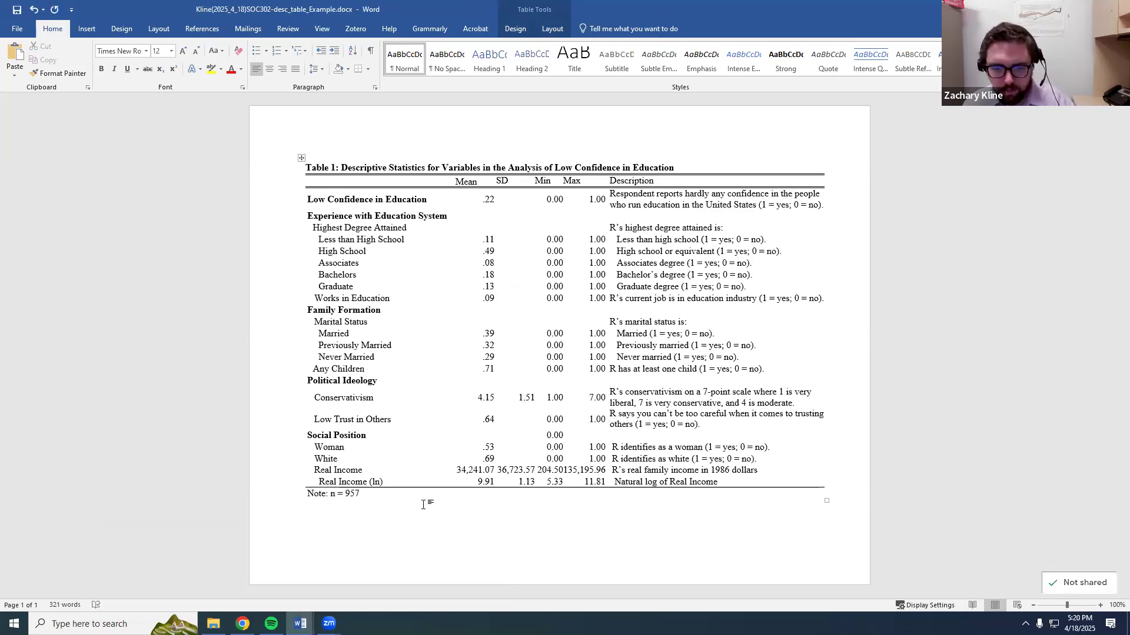
{"action": "left_click", "coordinate": [420, 547]}
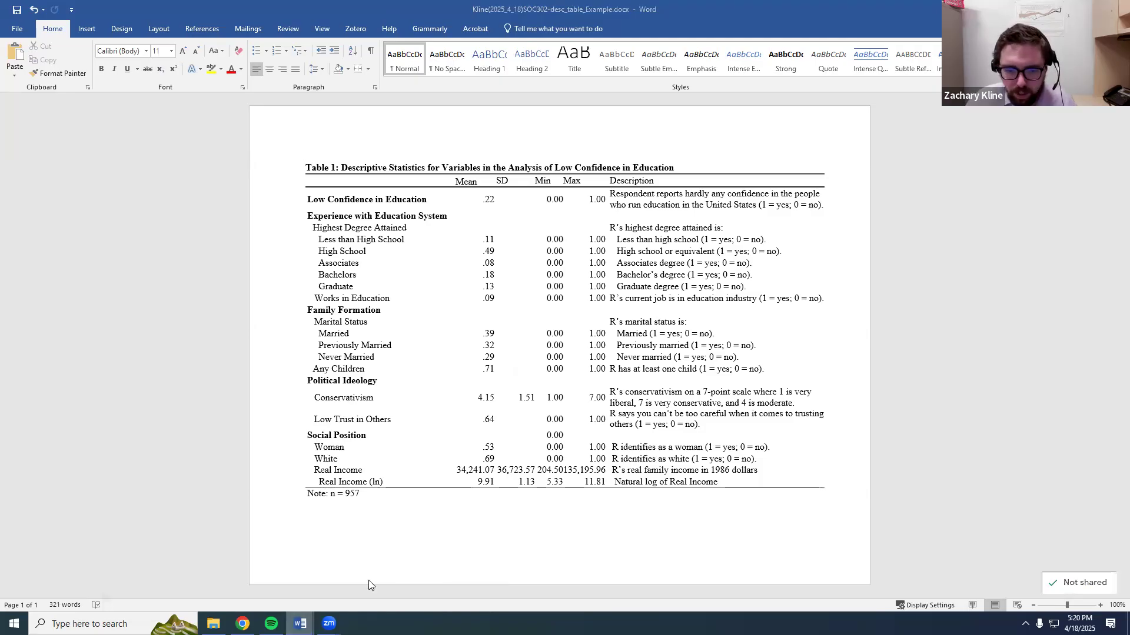
Return to the correlation table document and examine the Conservativism row and the column 6 correlations, undoing any accidental column resize.
{"action": "mouse_move", "coordinate": [300, 623]}
{"action": "left_click", "coordinate": [324, 577]}
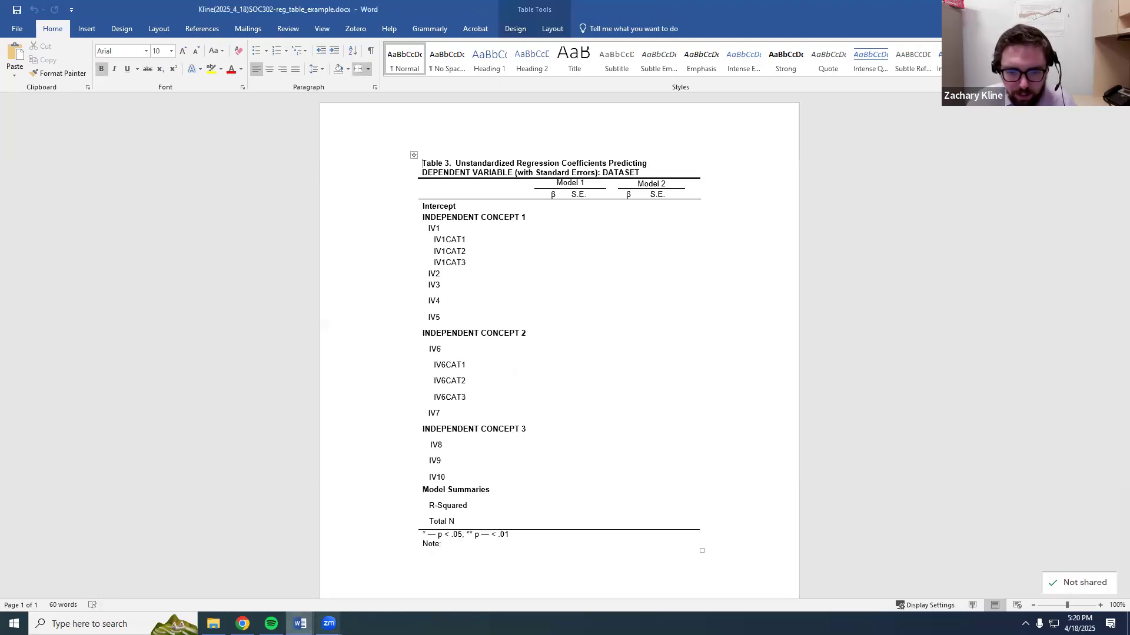
{"action": "left_click", "coordinate": [427, 574]}
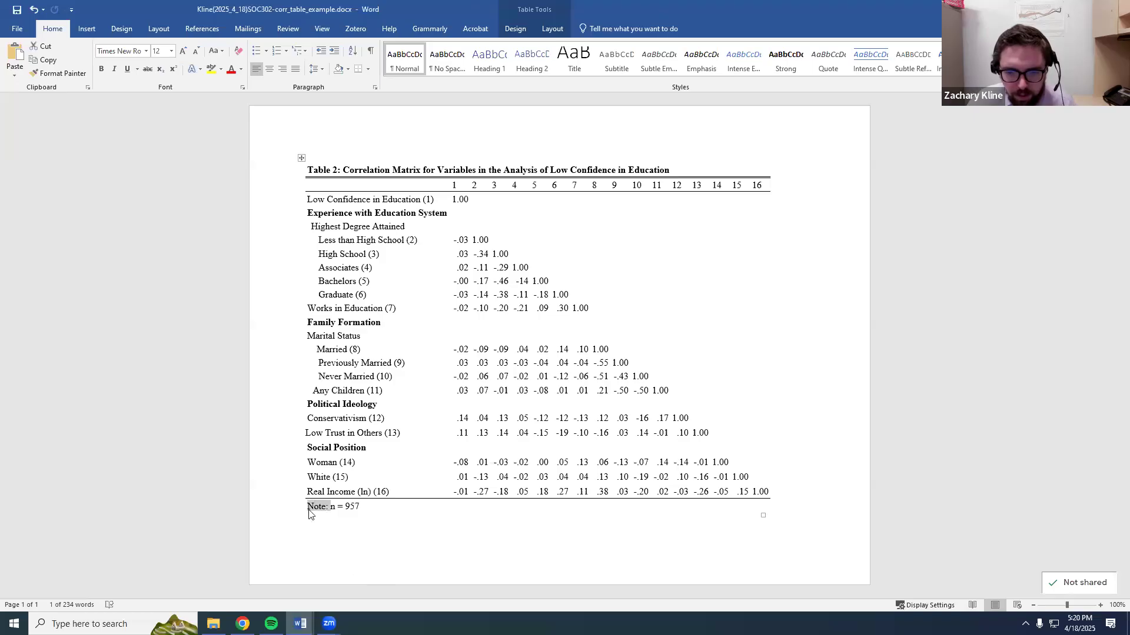
{"action": "left_click", "coordinate": [379, 524]}
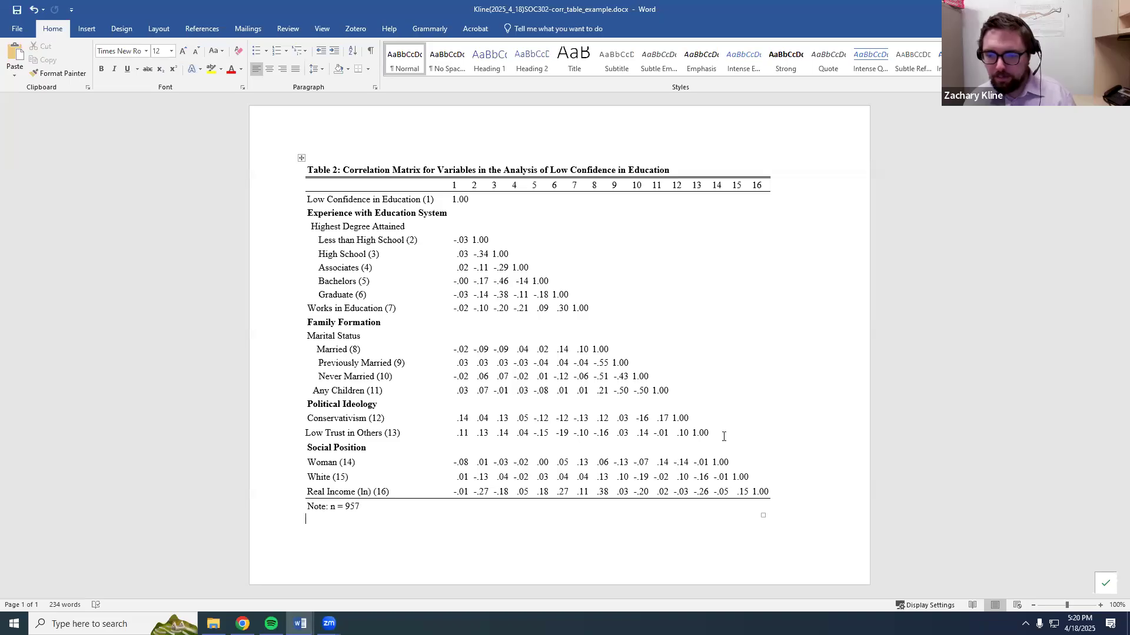
{"action": "mouse_move", "coordinate": [453, 438]}
{"action": "left_mouse_down"}
{"action": "mouse_move", "coordinate": [715, 431]}
{"action": "mouse_move", "coordinate": [456, 433]}
{"action": "left_mouse_up"}
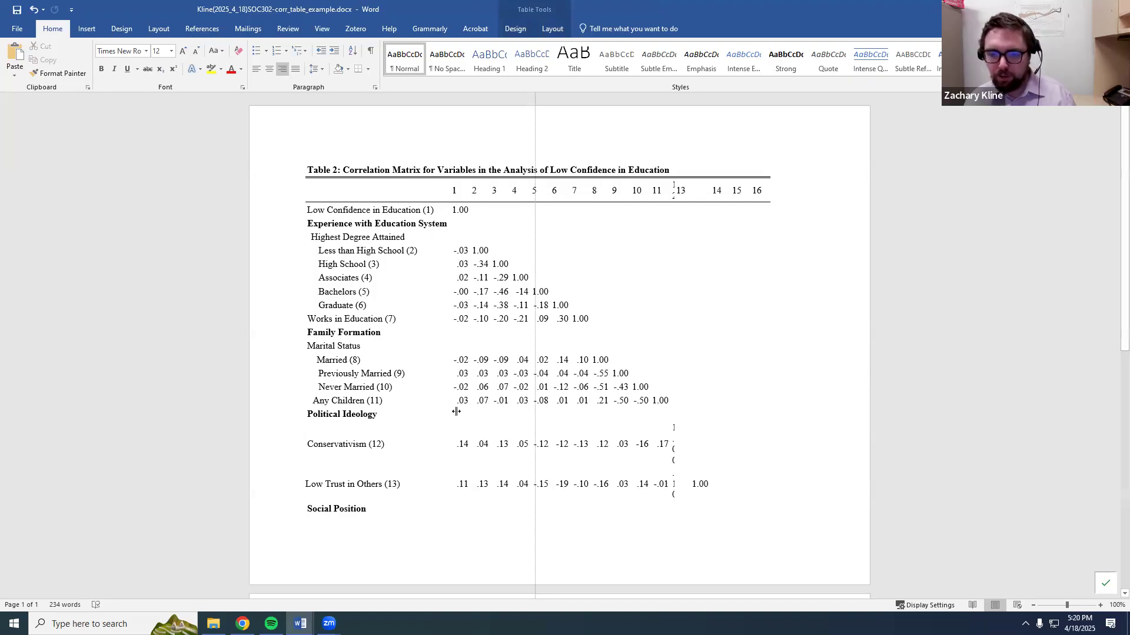
{"action": "key", "text": "ctrl+z"}
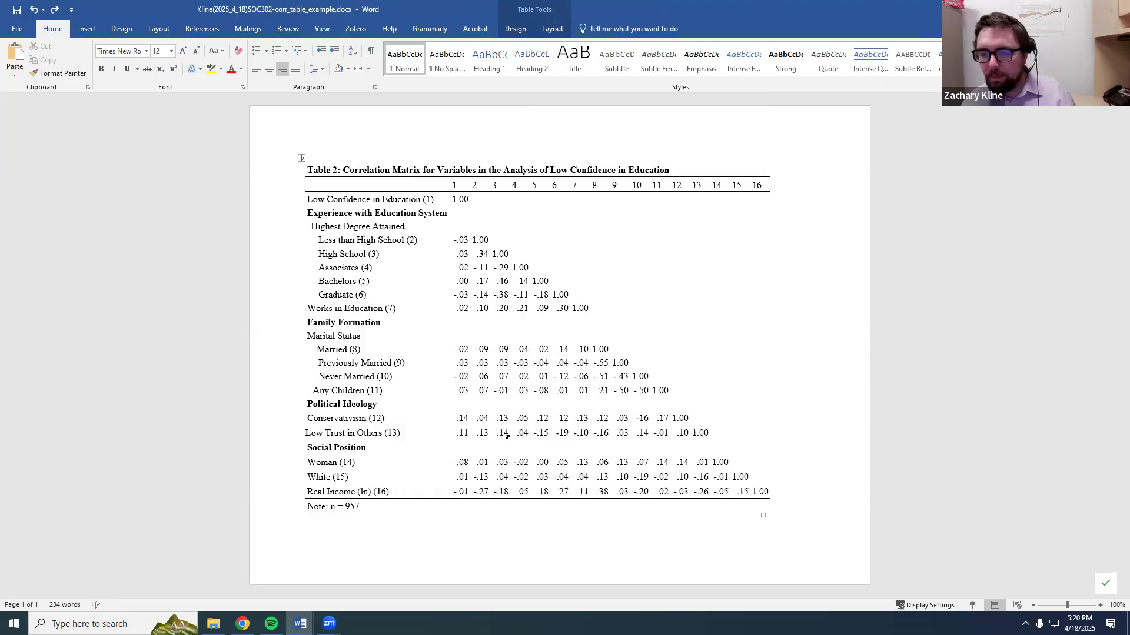
{"action": "double_click", "coordinate": [604, 422]}
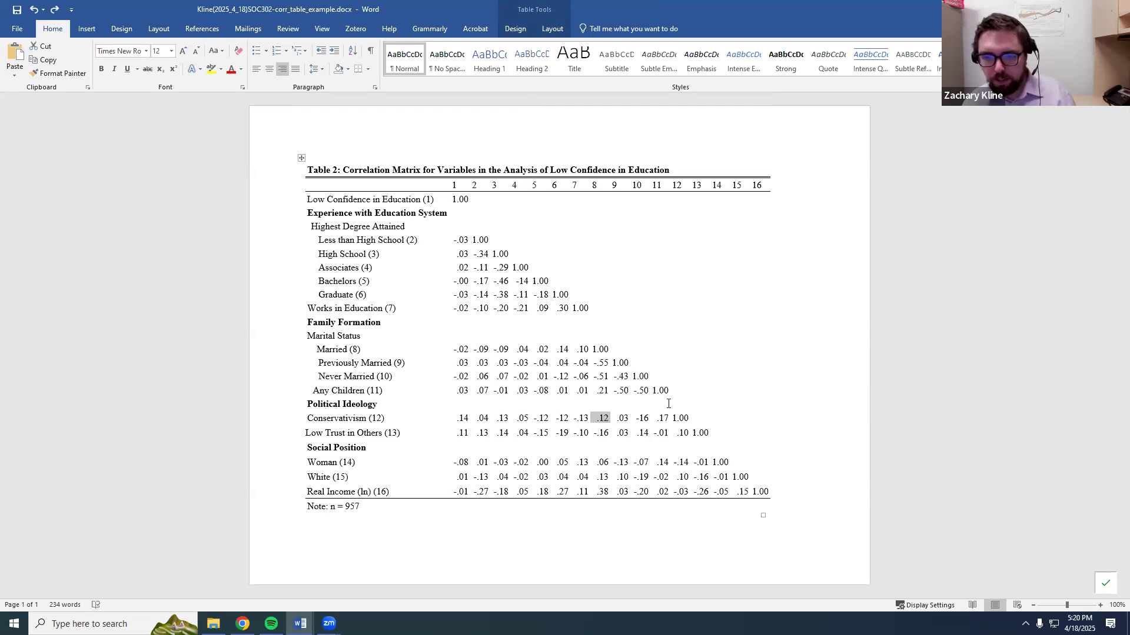
{"action": "left_click", "coordinate": [659, 447]}
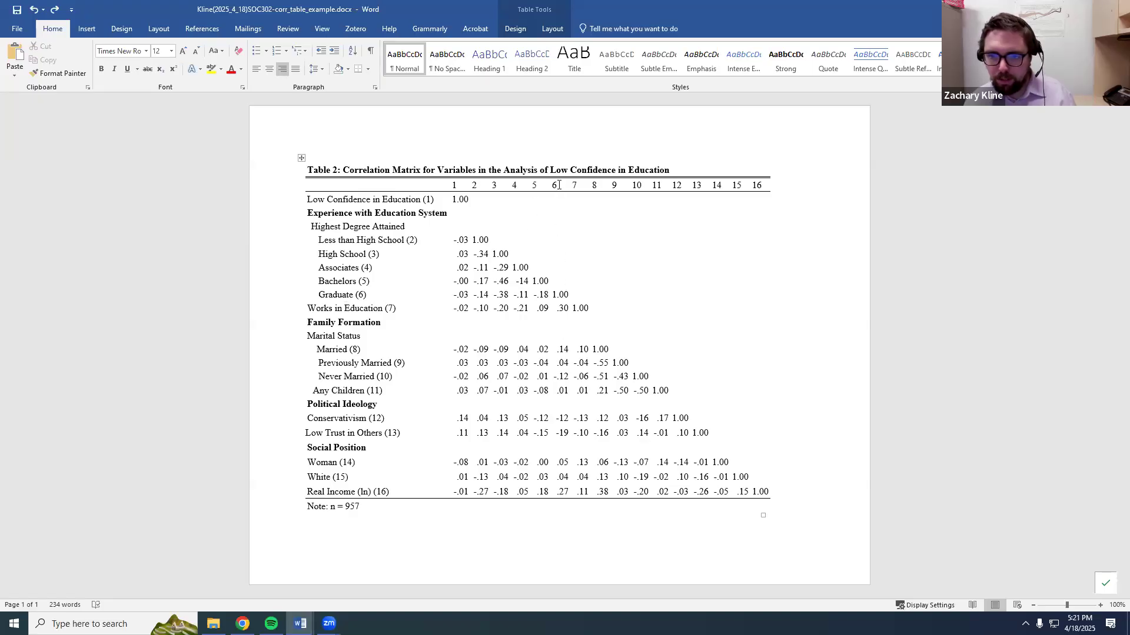
{"action": "left_click_drag", "start_coordinate": [560, 186], "coordinate": [569, 493]}
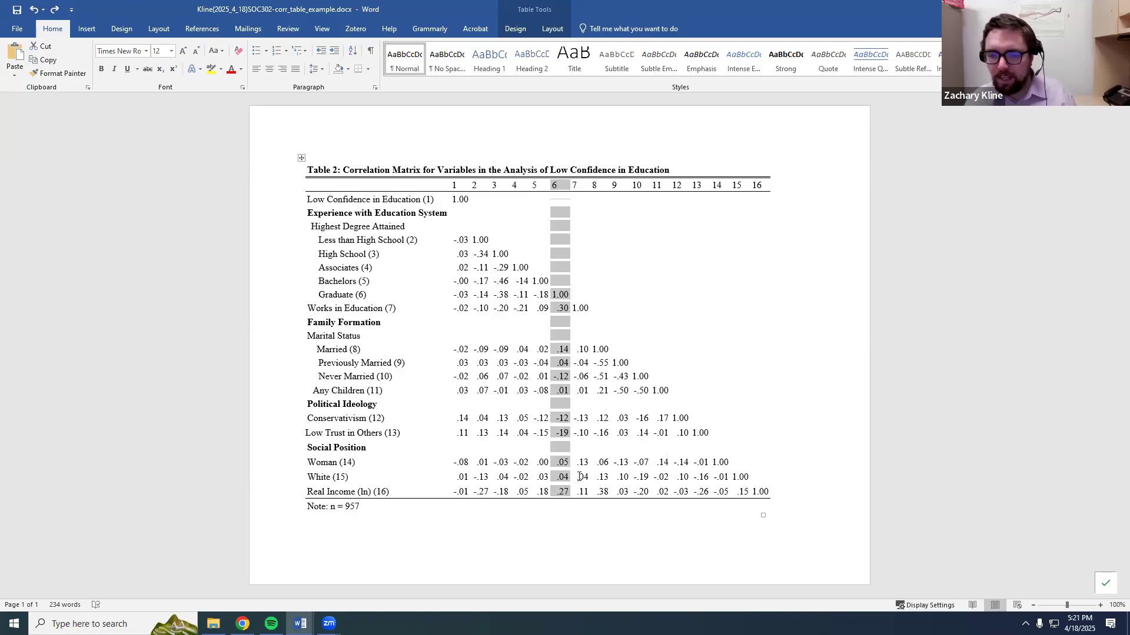
{"action": "left_click", "coordinate": [647, 419]}
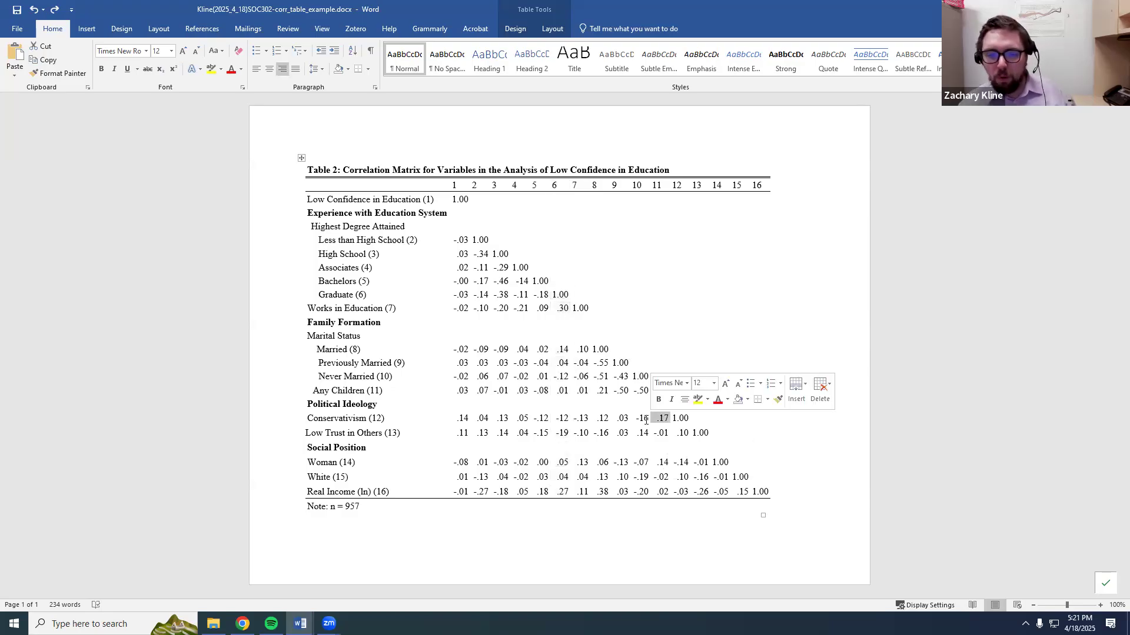
{"action": "left_click", "coordinate": [645, 419]}
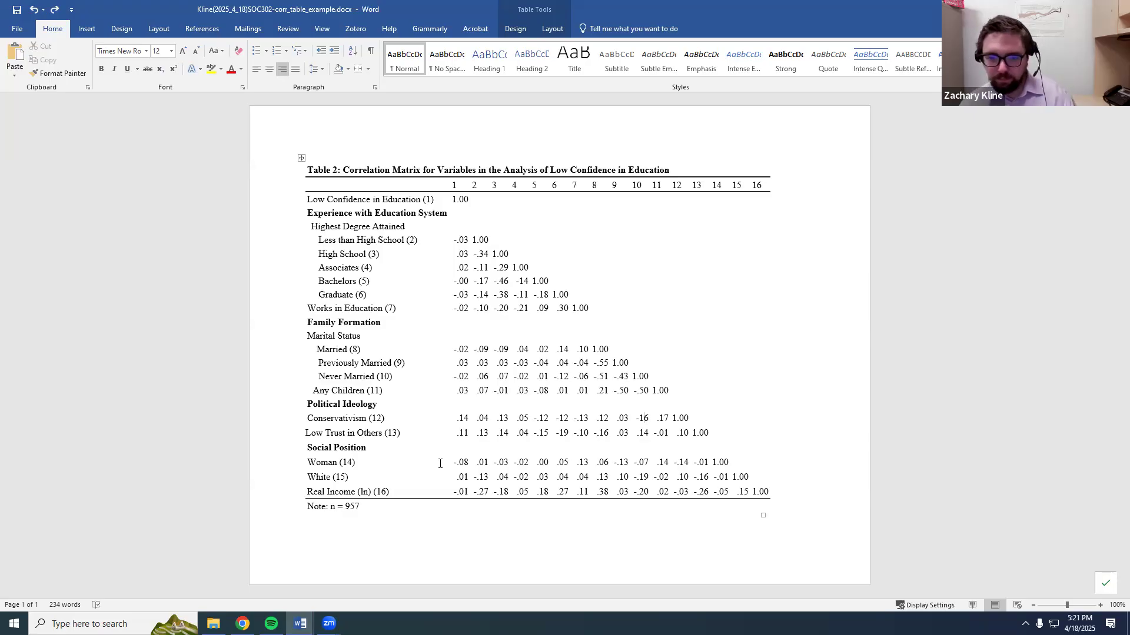
{"action": "left_click", "coordinate": [455, 513]}
Switch to the regression table document and replace DEPENDENT VARIABLE in the Table 3 title with "Low Confidence in Education".
{"action": "mouse_move", "coordinate": [300, 624]}
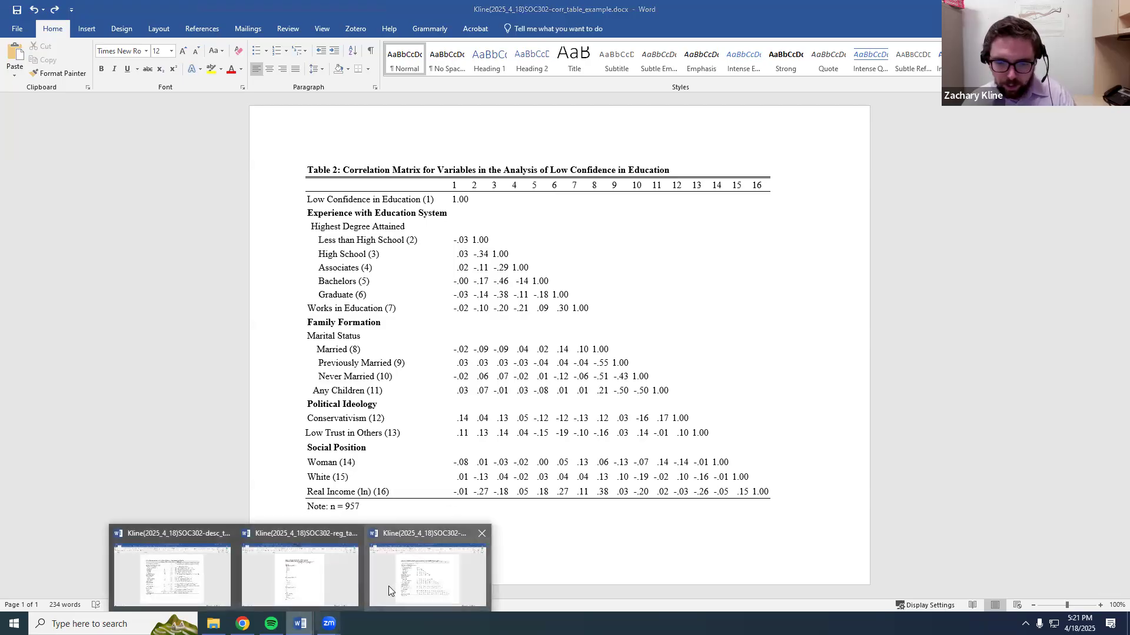
{"action": "left_click", "coordinate": [217, 577]}
{"action": "mouse_move", "coordinate": [300, 623]}
{"action": "left_click", "coordinate": [353, 582]}
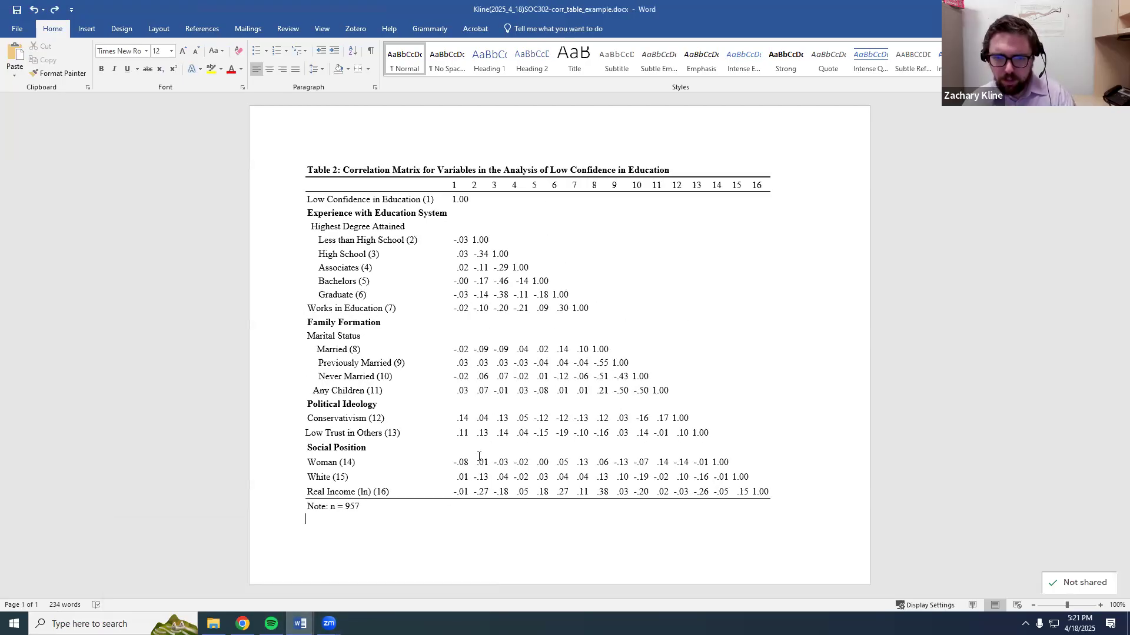
{"action": "left_click", "coordinate": [317, 559]}
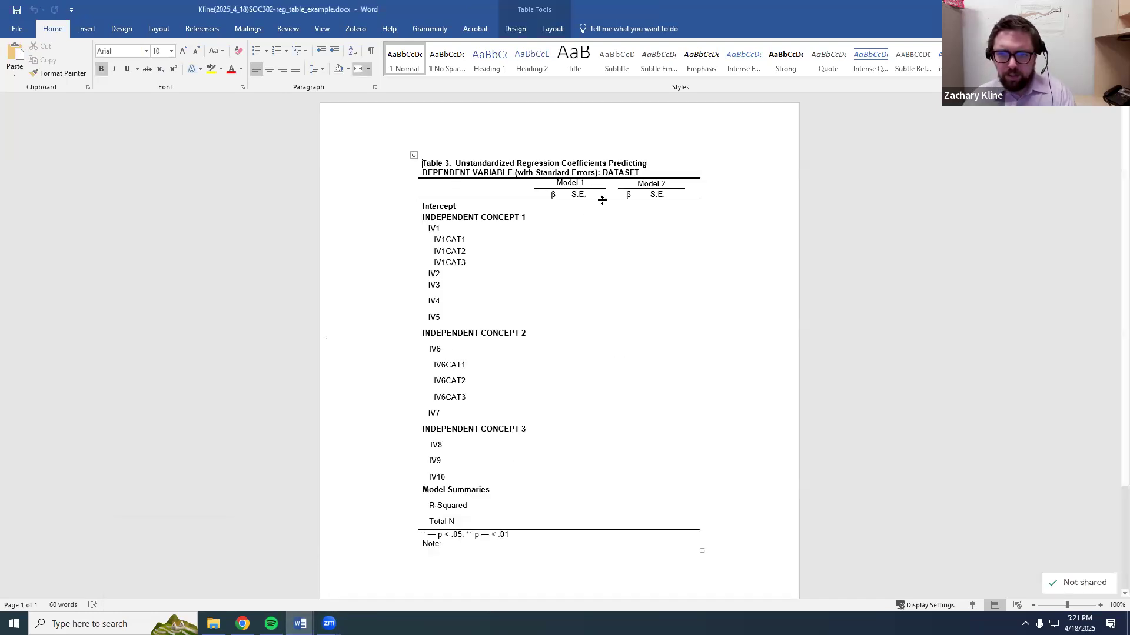
{"action": "left_click", "coordinate": [594, 216]}
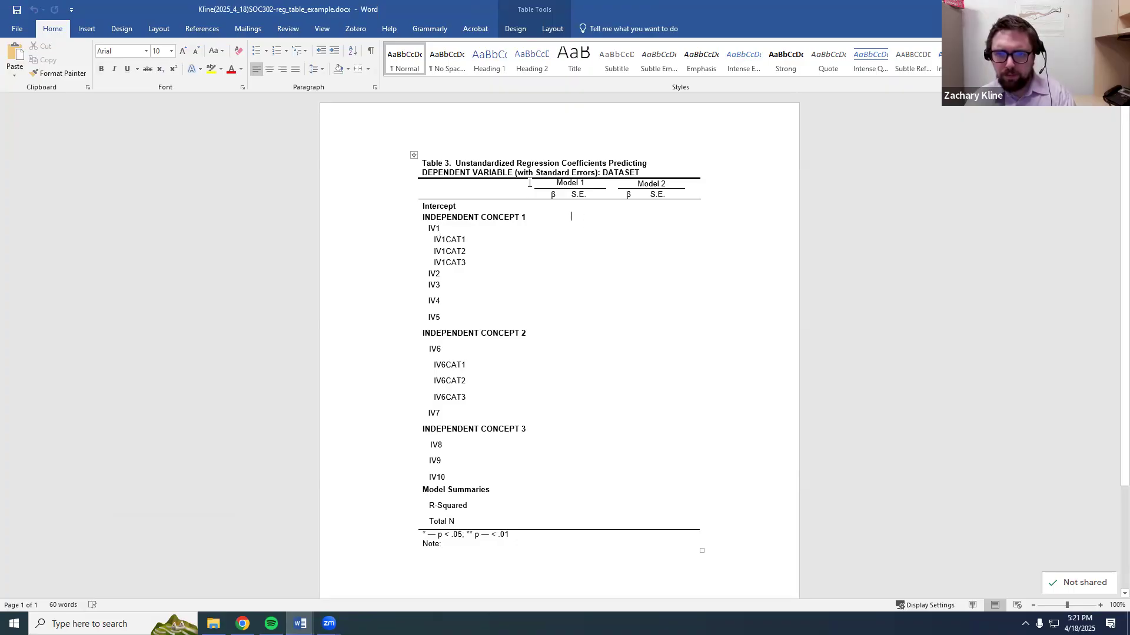
{"action": "left_click_drag", "start_coordinate": [443, 175], "coordinate": [512, 175]}
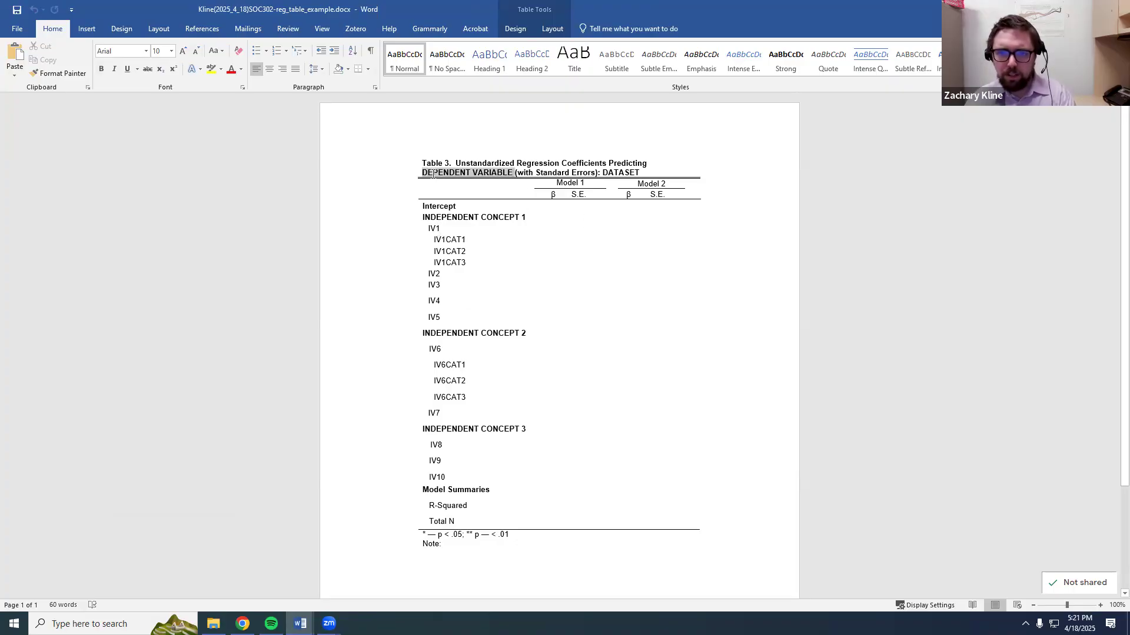
{"action": "type", "text": "Low Confidence in "}
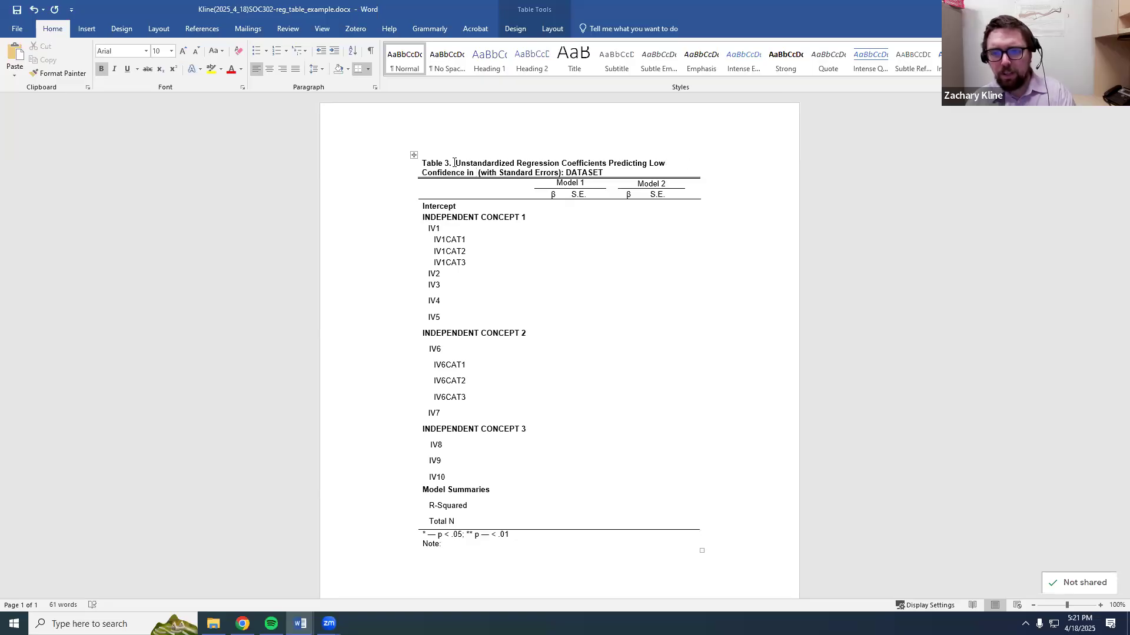
{"action": "type", "text": "Education (with Standard Errors): "}
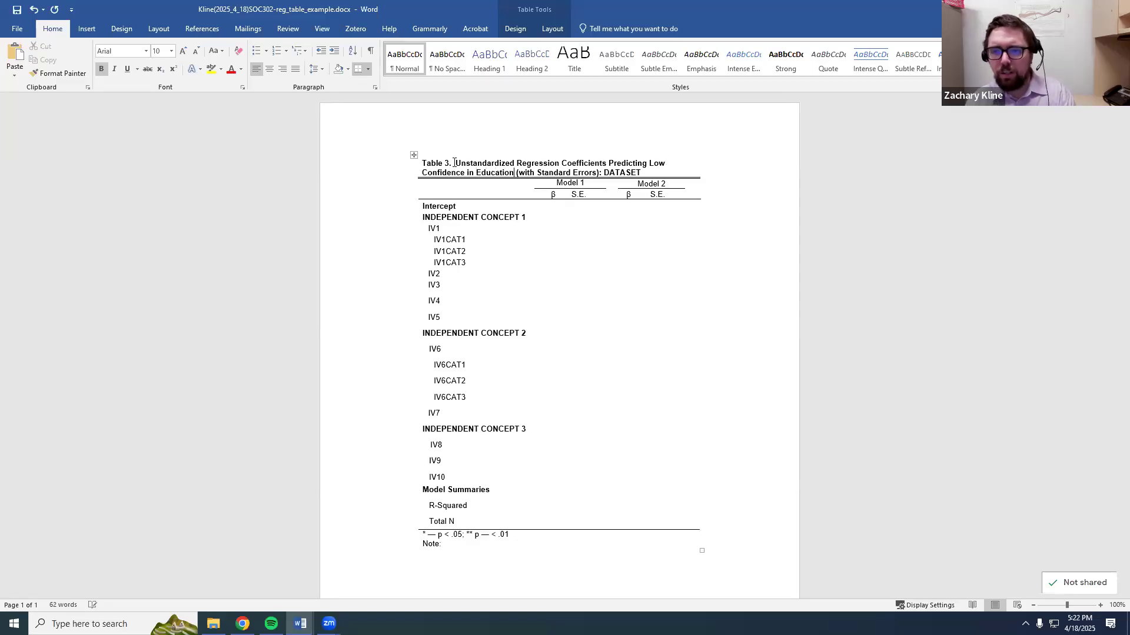
Replace the DATASET placeholder at the end of the Table 3 title with "GSS 2022".
{"action": "type", "text": "GSS 2022"}
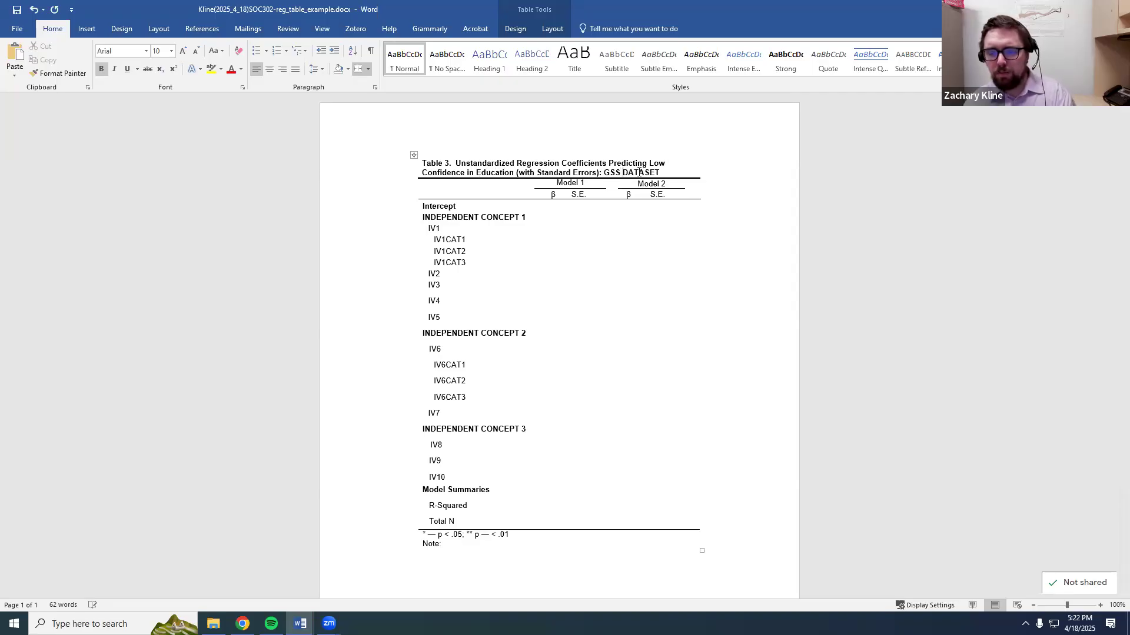
{"action": "key", "text": "Delete"}
{"action": "key", "text": "Delete"}
{"action": "key", "text": "Delete"}
{"action": "key", "text": "Delete"}
{"action": "key", "text": "Delete"}
{"action": "key", "text": "Delete"}
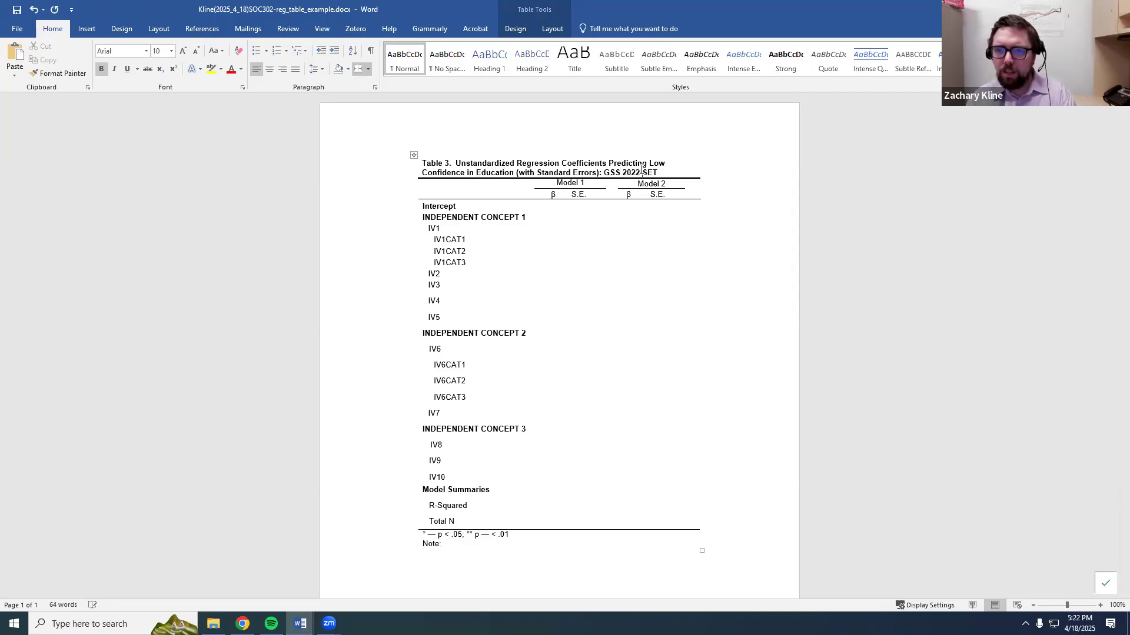
Copy ": GSS 2022" from the Table 3 title and append it to the Table 2 title in the correlation table document.
{"action": "left_click_drag", "start_coordinate": [642, 171], "coordinate": [596, 172]}
{"action": "key", "text": "ctrl+c"}
{"action": "mouse_move", "coordinate": [300, 624]}
{"action": "left_click", "coordinate": [385, 578]}
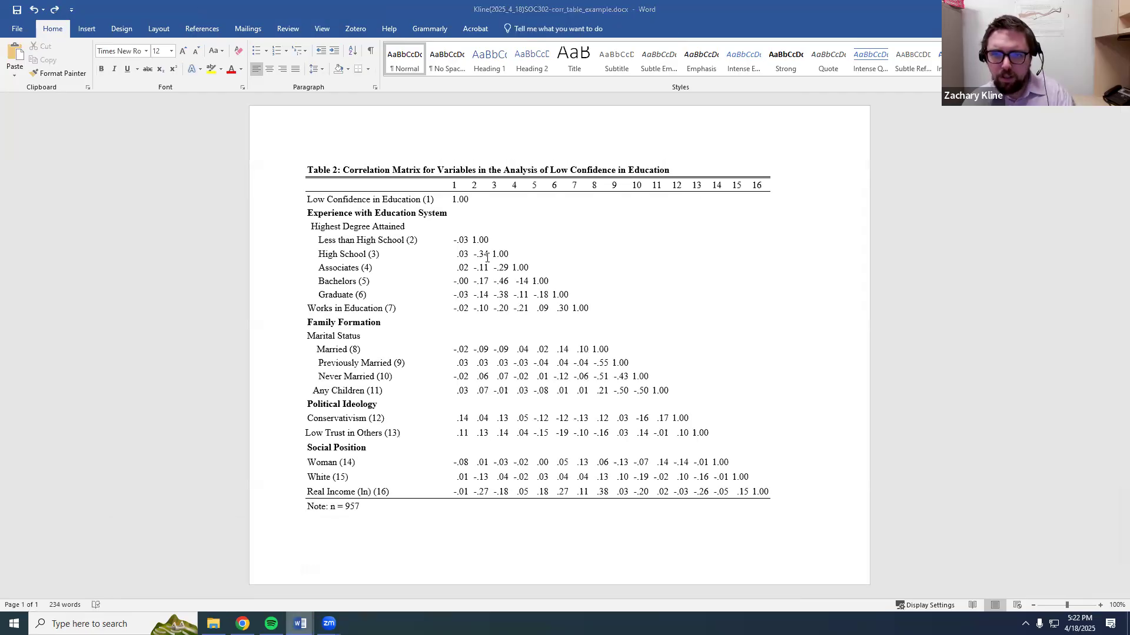
{"action": "key", "text": "ctrl+v"}
{"action": "left_click", "coordinate": [670, 171]}
{"action": "key", "text": "BackSpace"}
{"action": "type", "text": "n"}
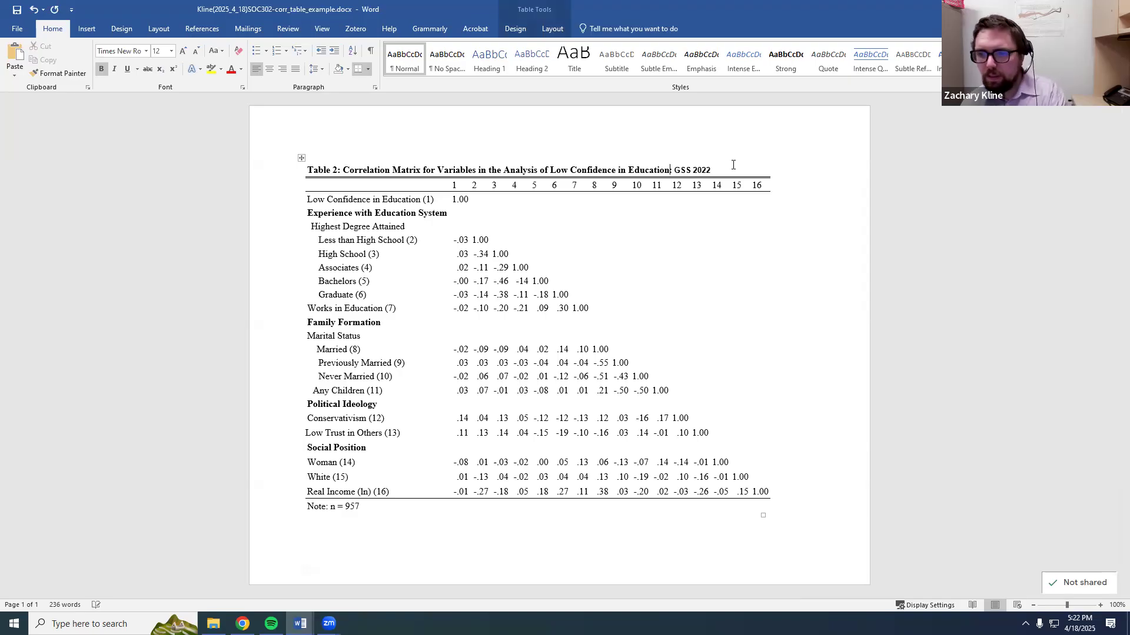
Copy ": GSS 2022" from the Table 2 title, append it to the Table 1 title in the descriptive statistics document, and save.
{"action": "left_click_drag", "start_coordinate": [712, 171], "coordinate": [669, 171]}
{"action": "key", "text": "ctrl+c"}
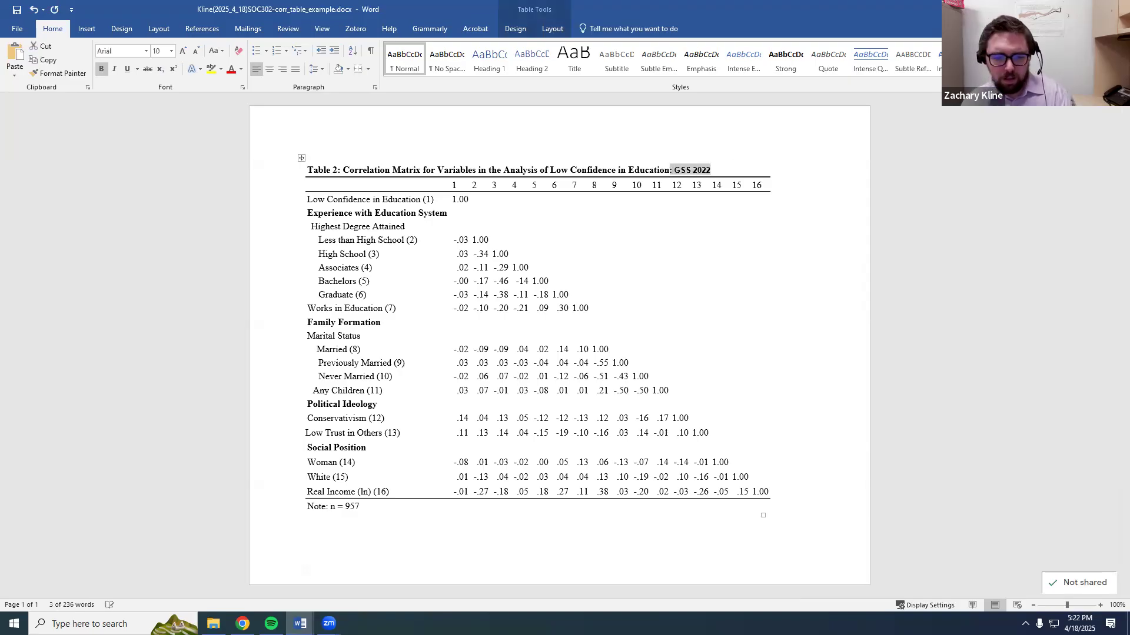
{"action": "left_click", "coordinate": [301, 623]}
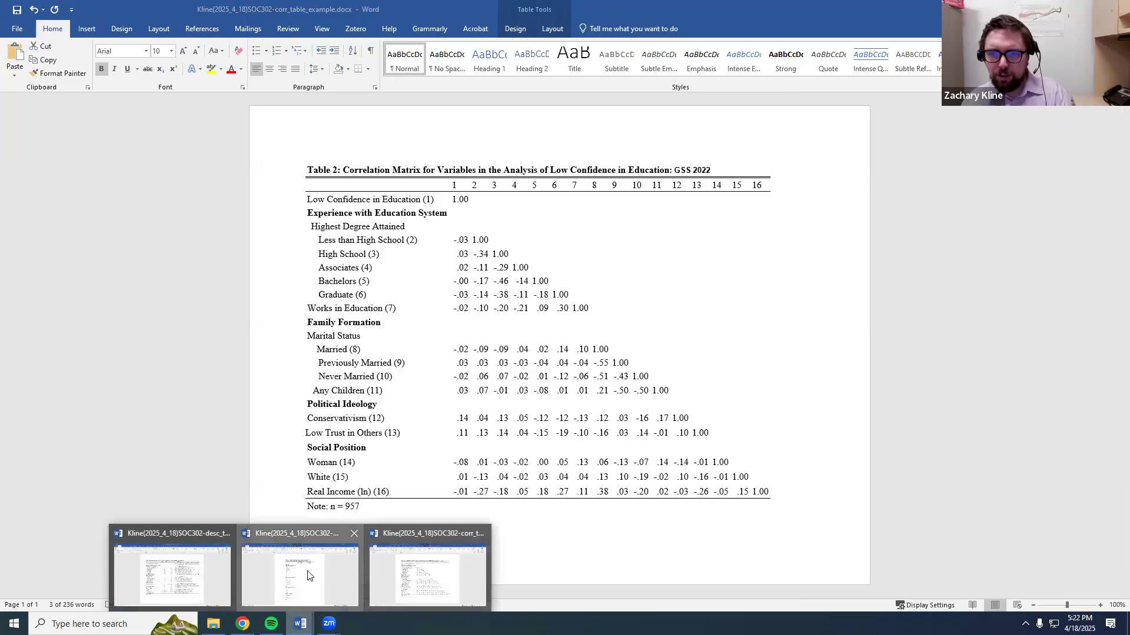
{"action": "left_click", "coordinate": [311, 577]}
{"action": "mouse_move", "coordinate": [300, 624]}
{"action": "left_click", "coordinate": [206, 584]}
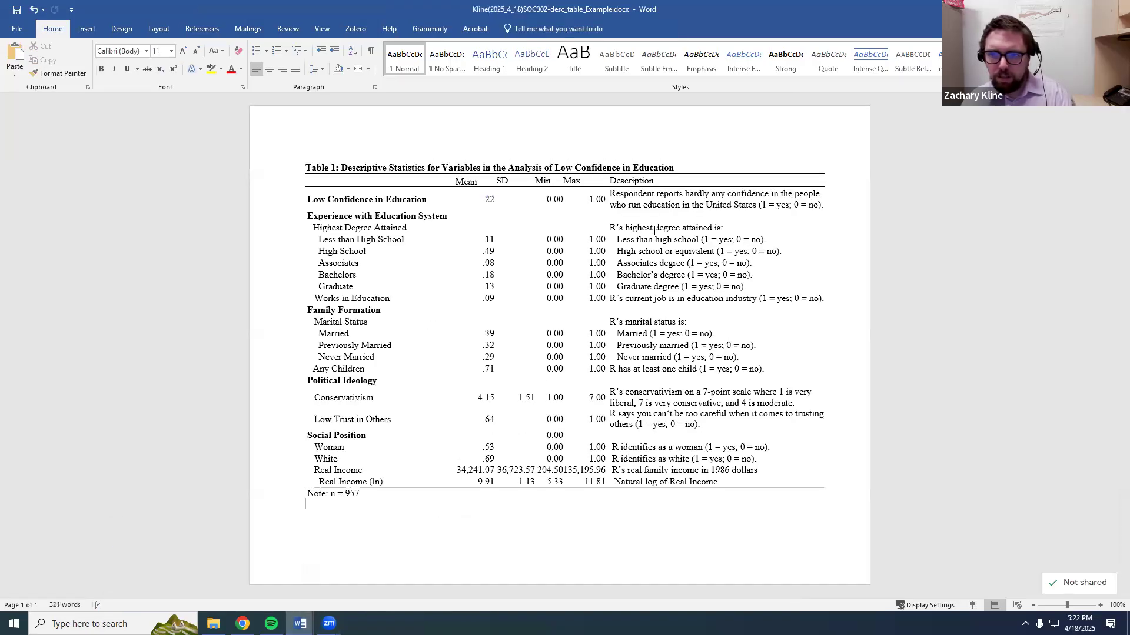
{"action": "left_click", "coordinate": [685, 160]}
{"action": "left_click", "coordinate": [680, 167]}
{"action": "key", "text": "ctrl+v"}
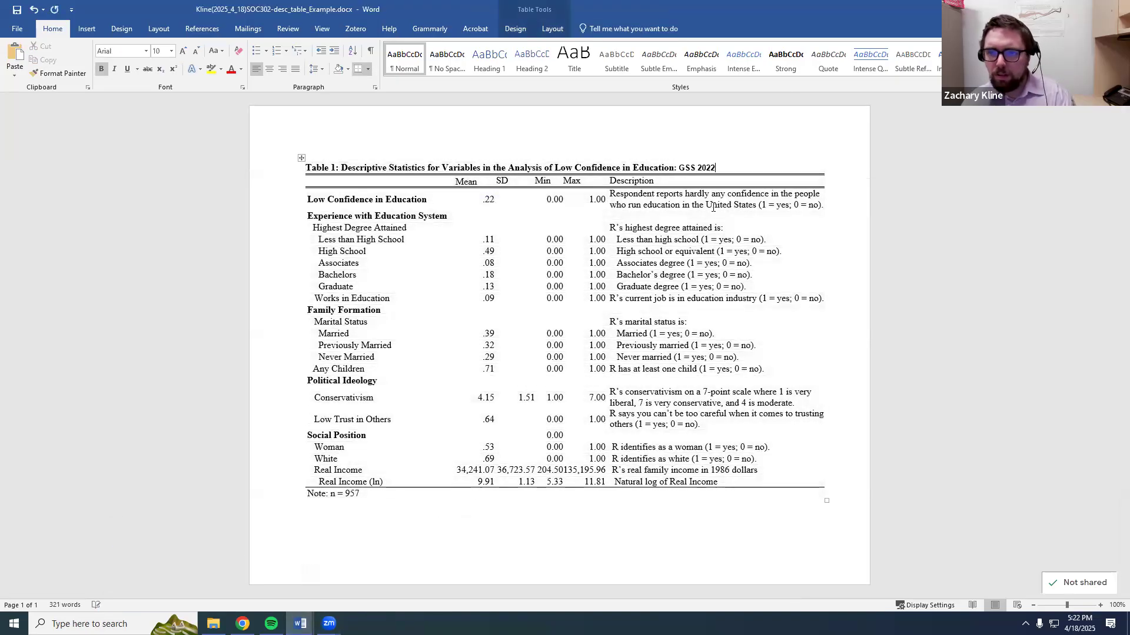
{"action": "mouse_move", "coordinate": [300, 622]}
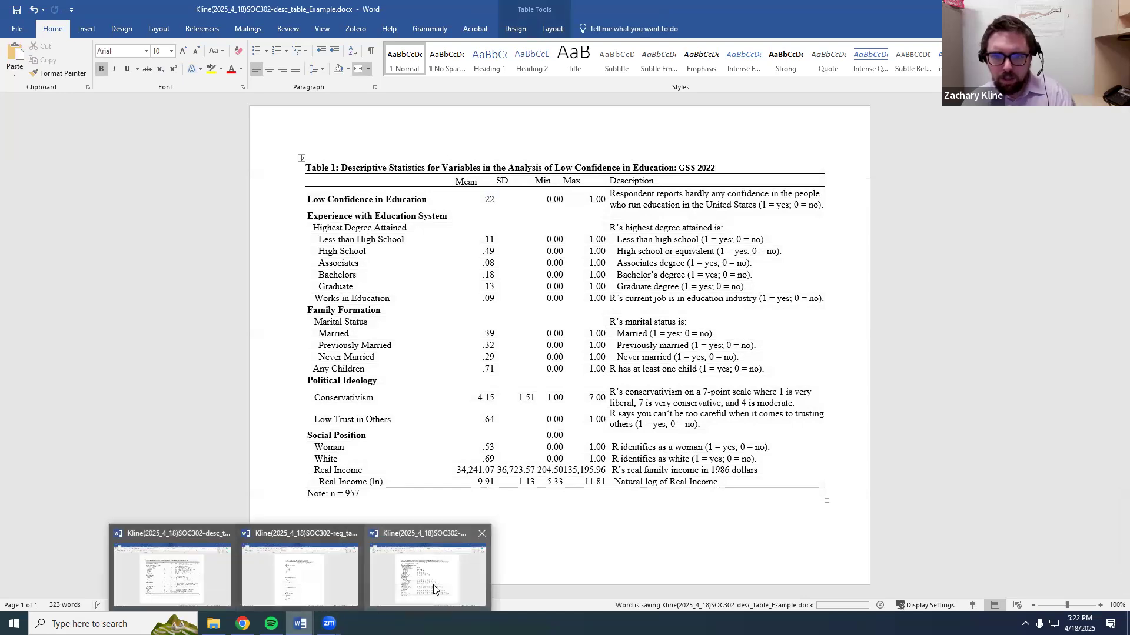
Switch to the regression table document and set all of its text to Times New Roman, size 12.
{"action": "left_click", "coordinate": [327, 582]}
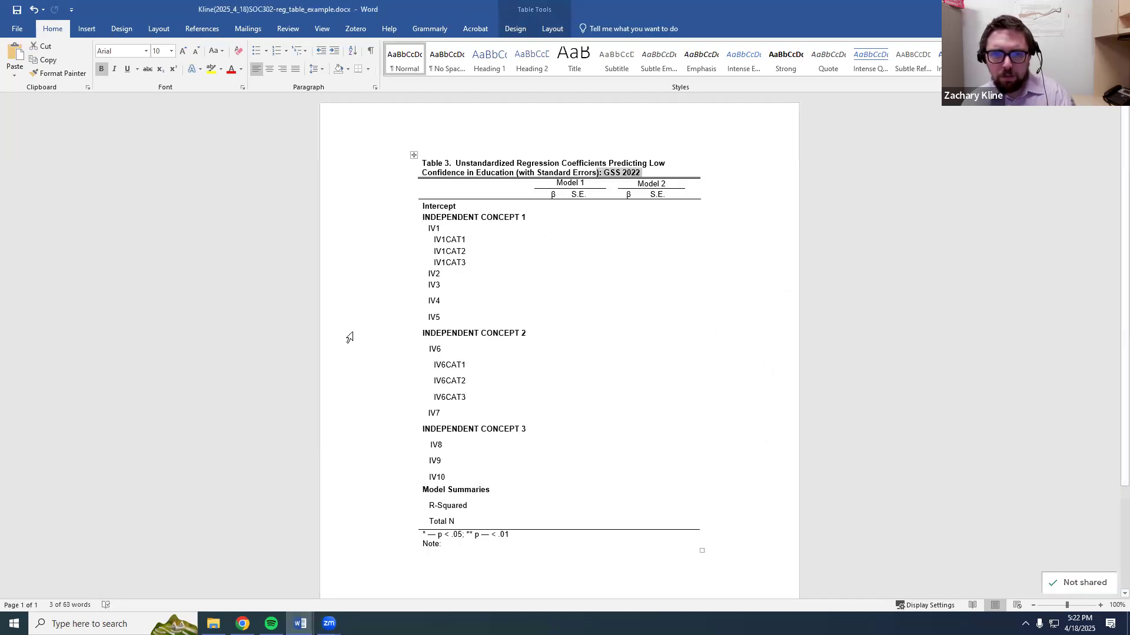
{"action": "left_click", "coordinate": [557, 340]}
{"action": "key", "text": "ctrl+a"}
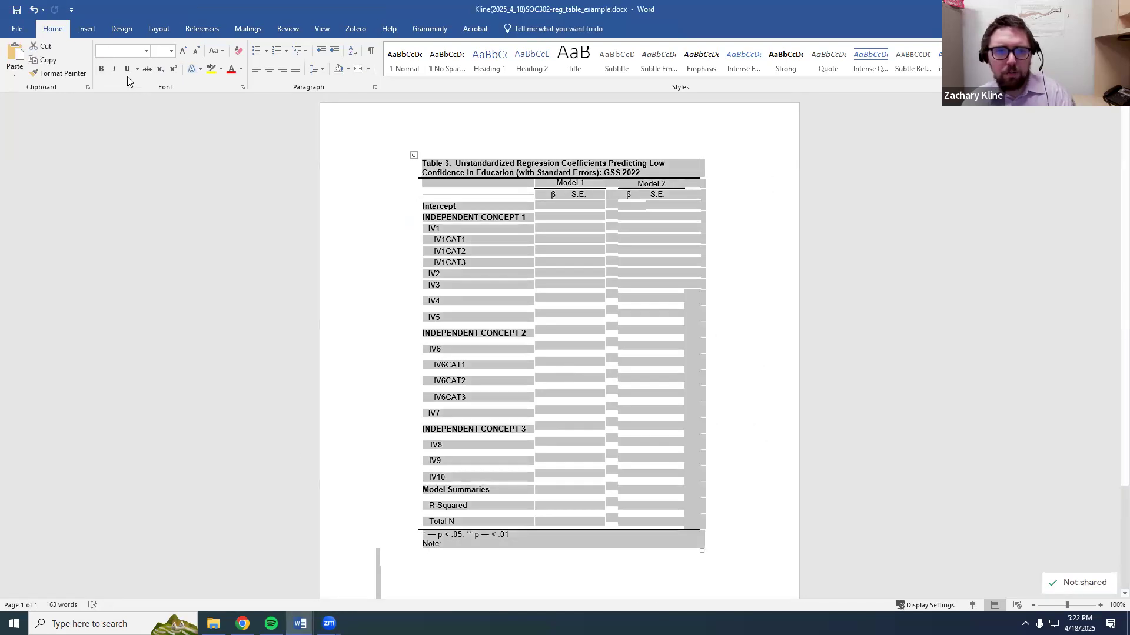
{"action": "left_click", "coordinate": [146, 52]}
{"action": "left_click", "coordinate": [117, 122]}
{"action": "left_click", "coordinate": [171, 51]}
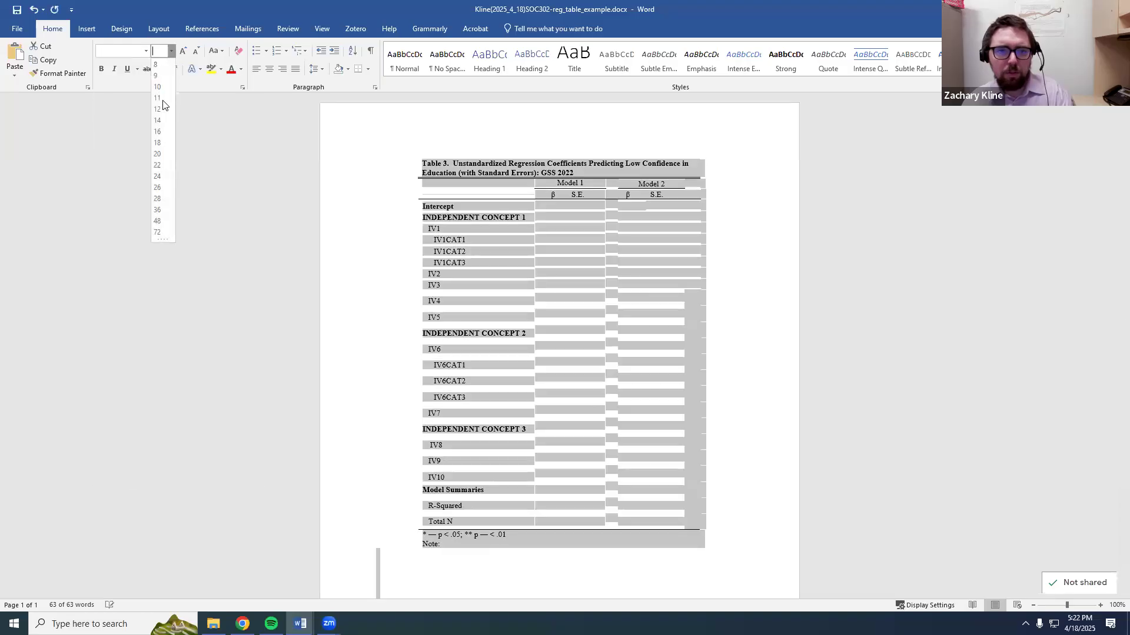
{"action": "left_click", "coordinate": [159, 110]}
Show the gridlines of Table 3 and auto-fit the width of its label column.
{"action": "left_click", "coordinate": [562, 333]}
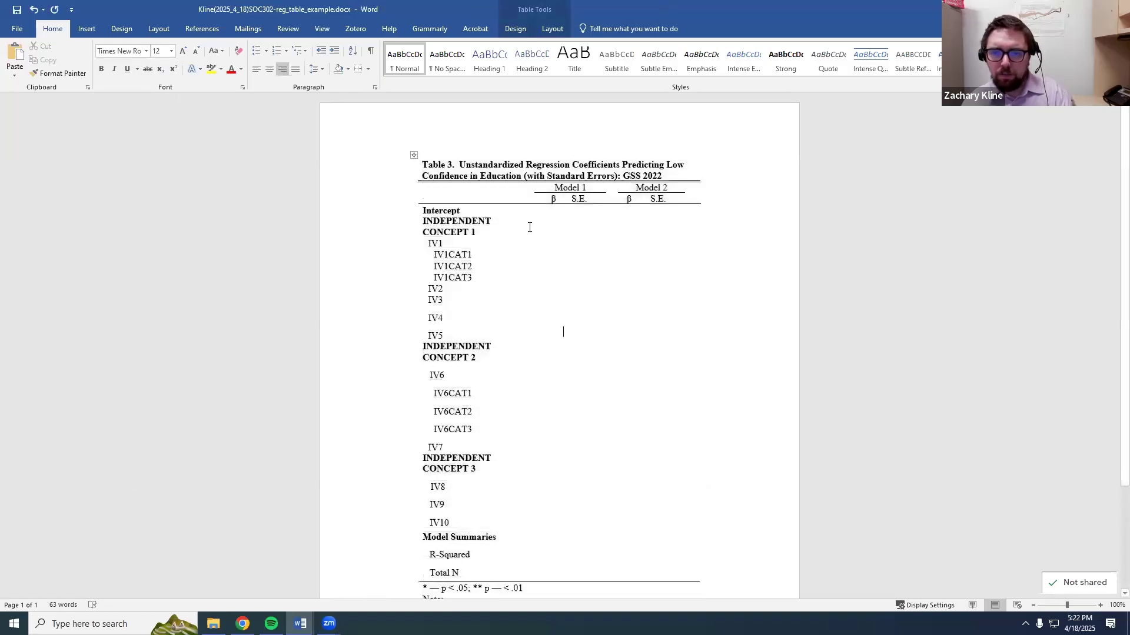
{"action": "left_click", "coordinate": [553, 29]}
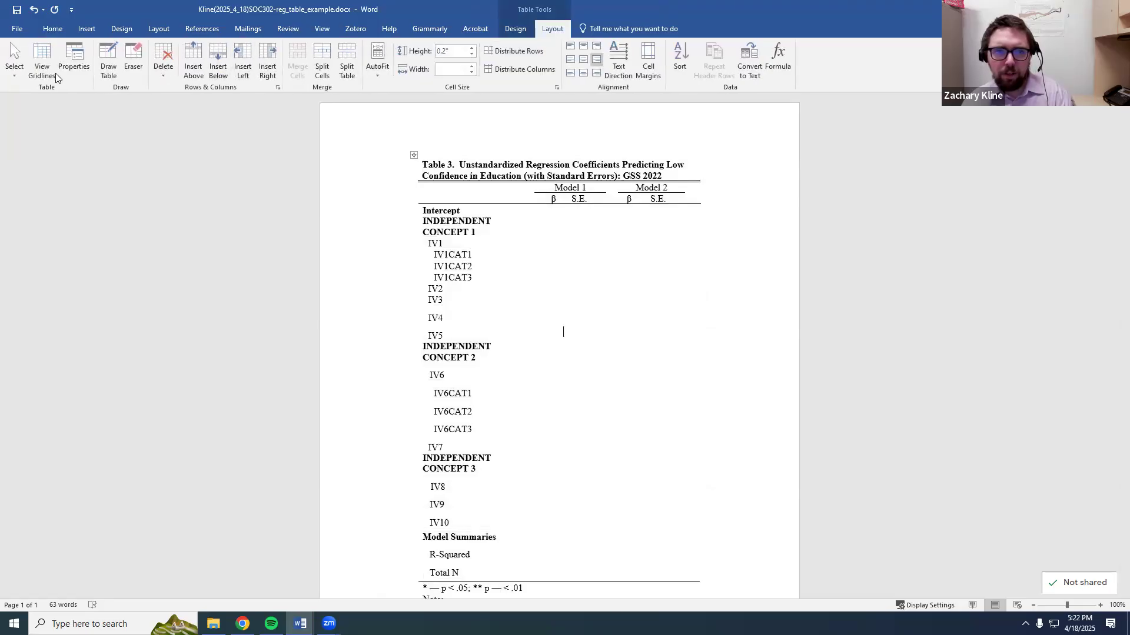
{"action": "double_click", "coordinate": [531, 229]}
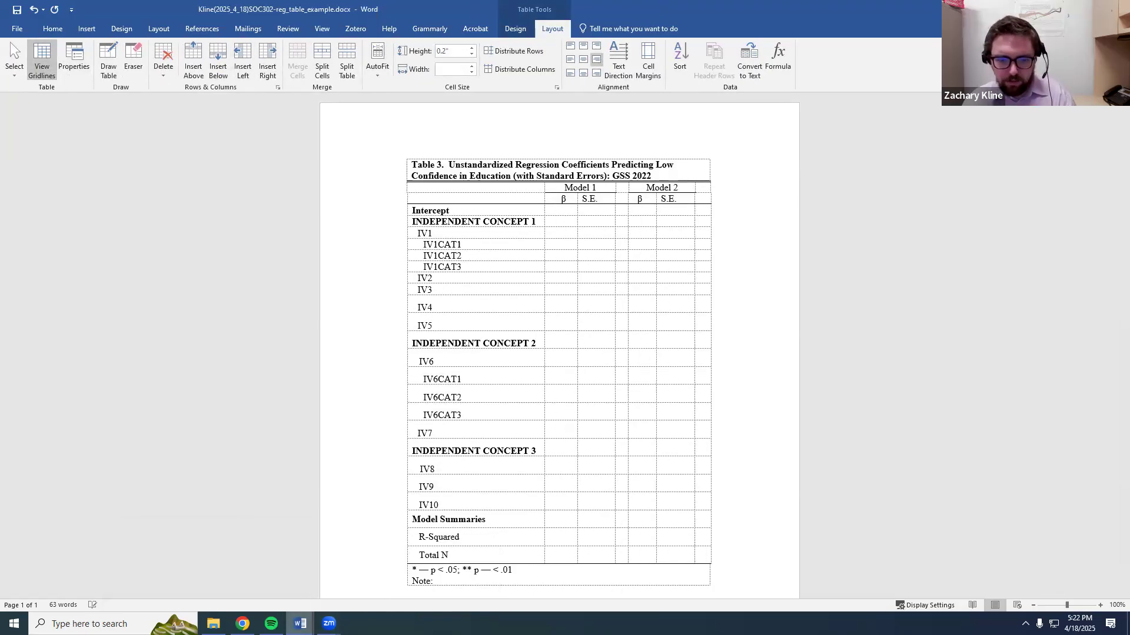
Copy the labels from Experience with Education System through Real Income (ln) in Table 1 and paste them over the placeholder labels in Table 3.
{"action": "left_click", "coordinate": [210, 589]}
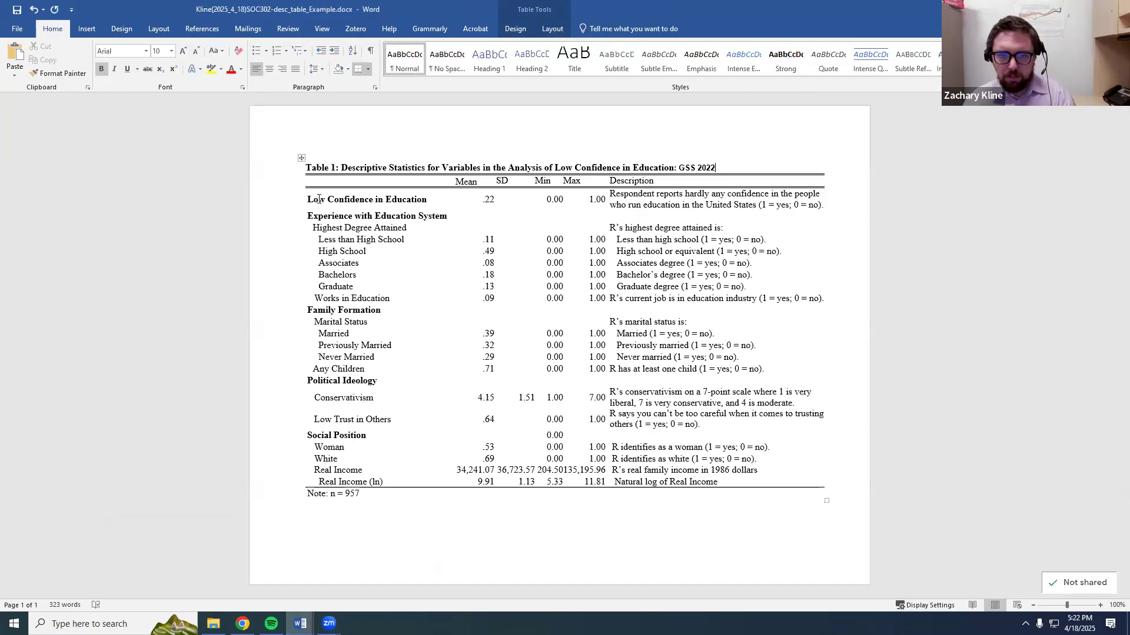
{"action": "left_click_drag", "start_coordinate": [314, 216], "coordinate": [387, 486]}
{"action": "key", "text": "ctrl+c"}
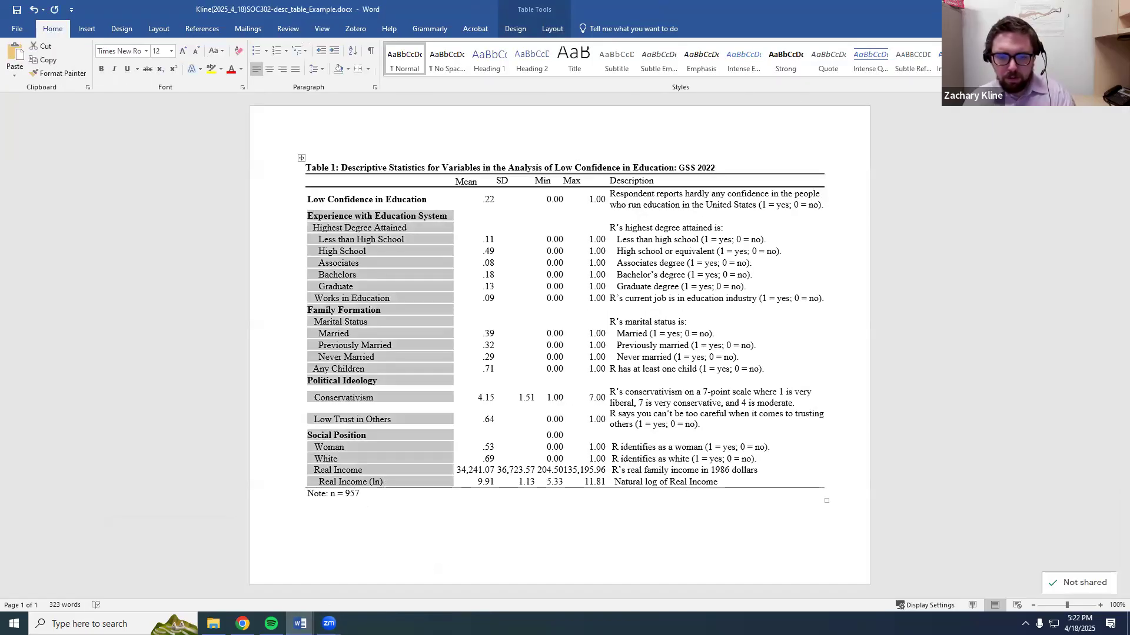
{"action": "left_click", "coordinate": [401, 519]}
{"action": "left_click", "coordinate": [292, 624]}
{"action": "left_click", "coordinate": [406, 592]}
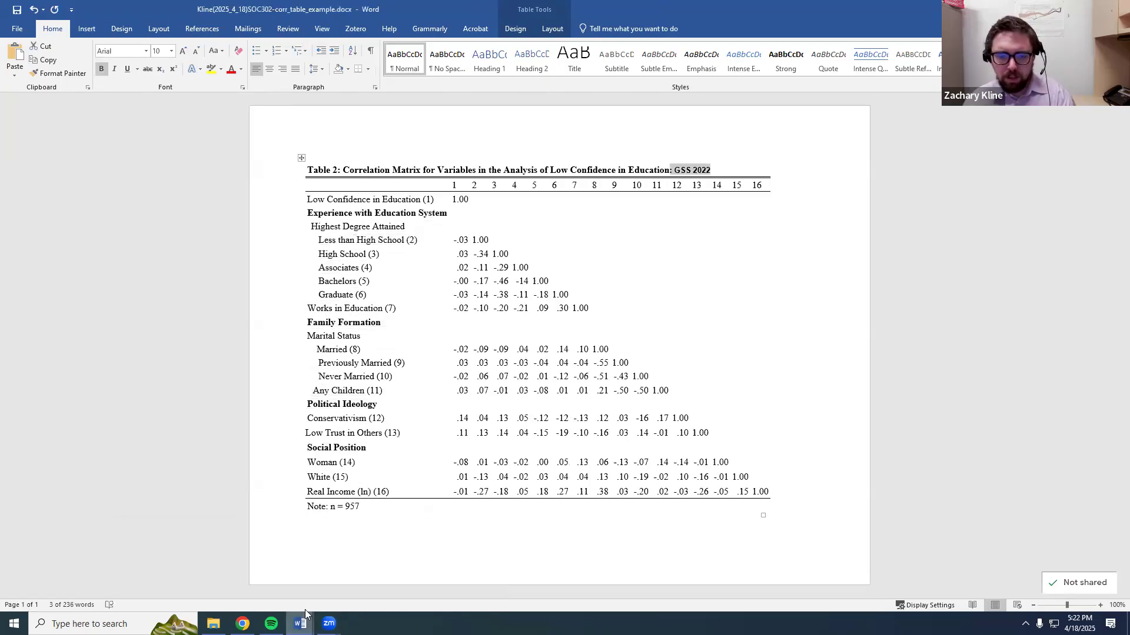
{"action": "mouse_move", "coordinate": [300, 624]}
{"action": "left_click", "coordinate": [300, 577]}
{"action": "left_click_drag", "start_coordinate": [474, 221], "coordinate": [477, 505]}
{"action": "key", "text": "ctrl+v"}
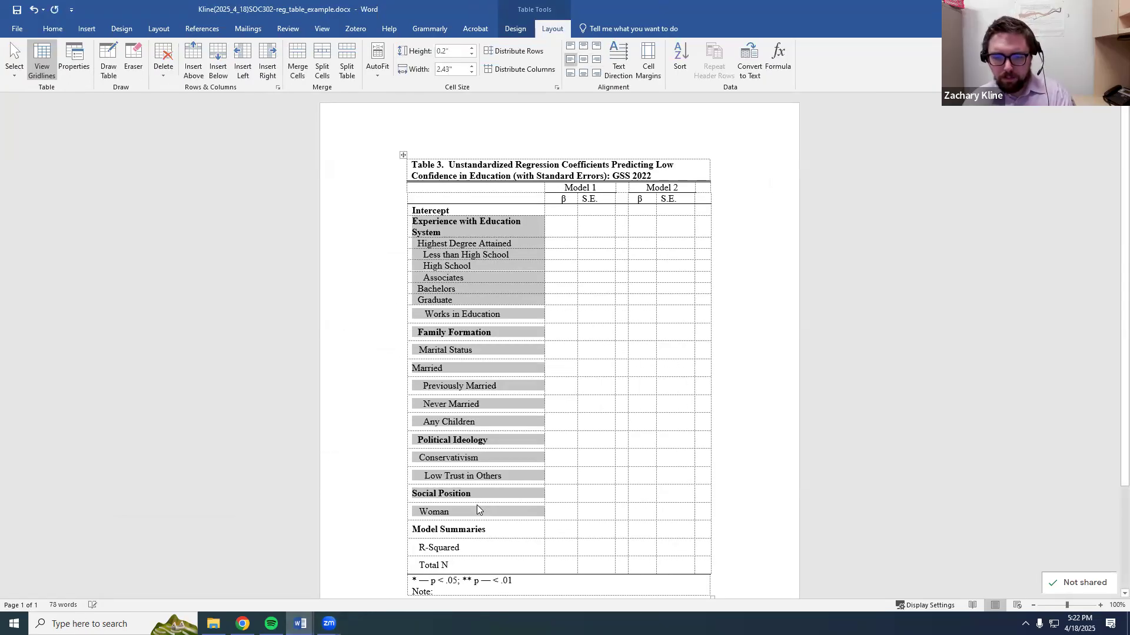
Insert two rows below the Woman row in Table 3.
{"action": "left_click", "coordinate": [470, 530]}
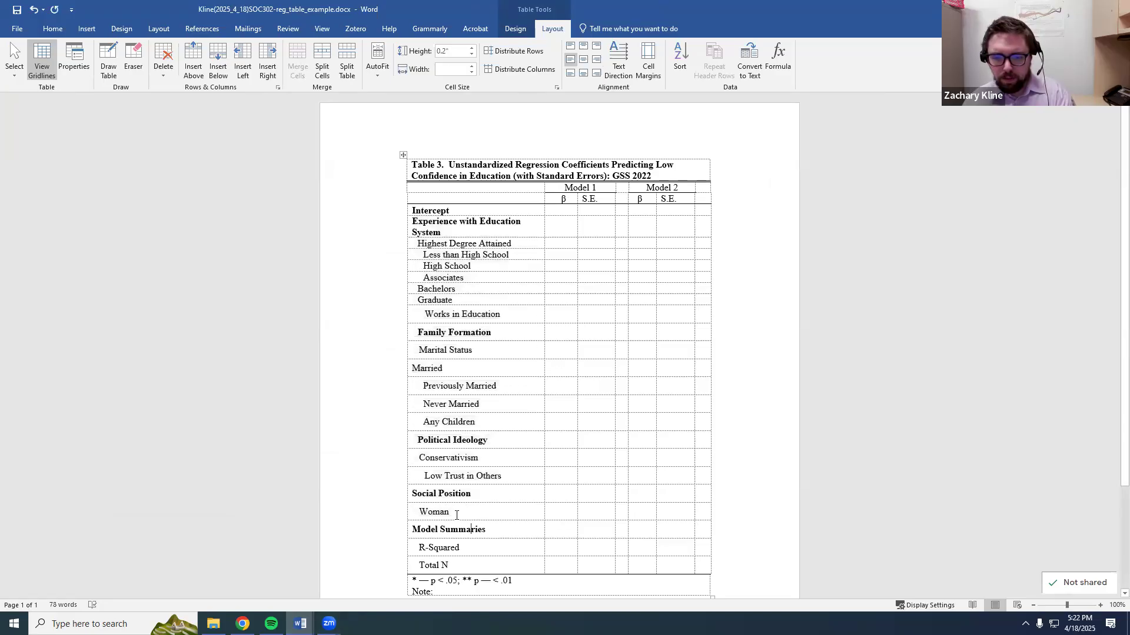
{"action": "right_click", "coordinate": [456, 516]}
{"action": "mouse_move", "coordinate": [506, 420]}
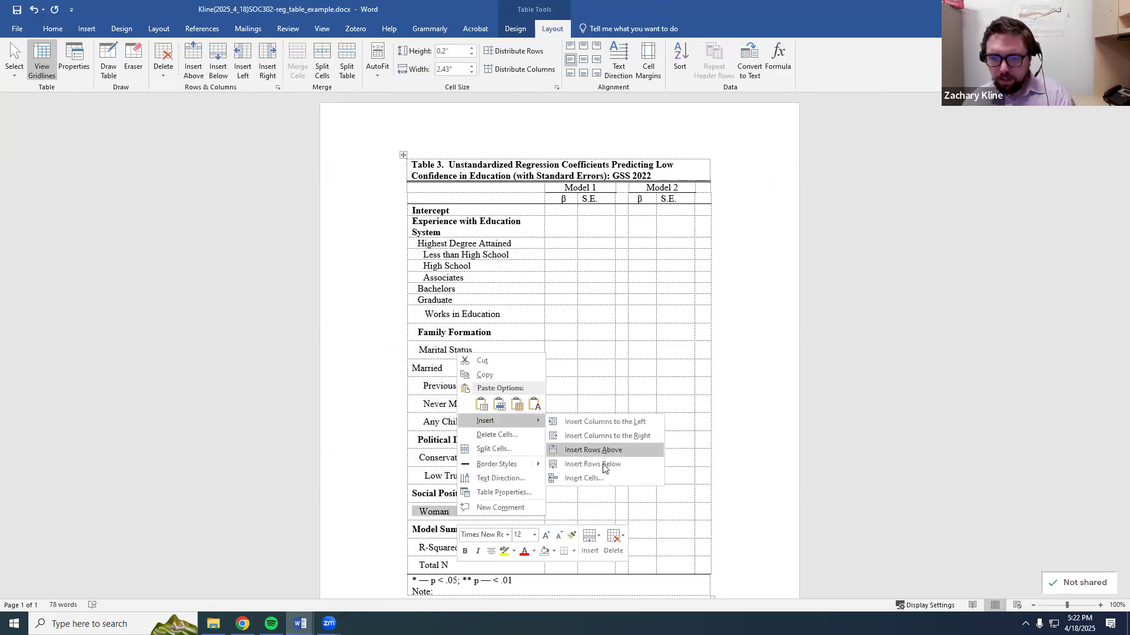
{"action": "left_click", "coordinate": [603, 465]}
{"action": "right_click", "coordinate": [455, 528]}
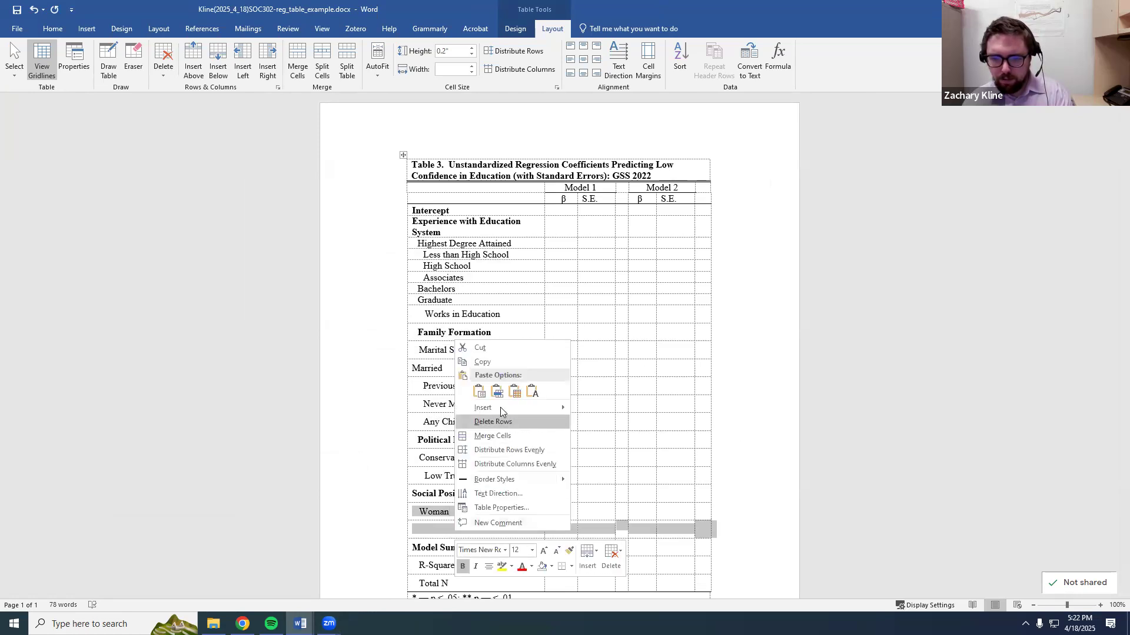
{"action": "left_click", "coordinate": [595, 450]}
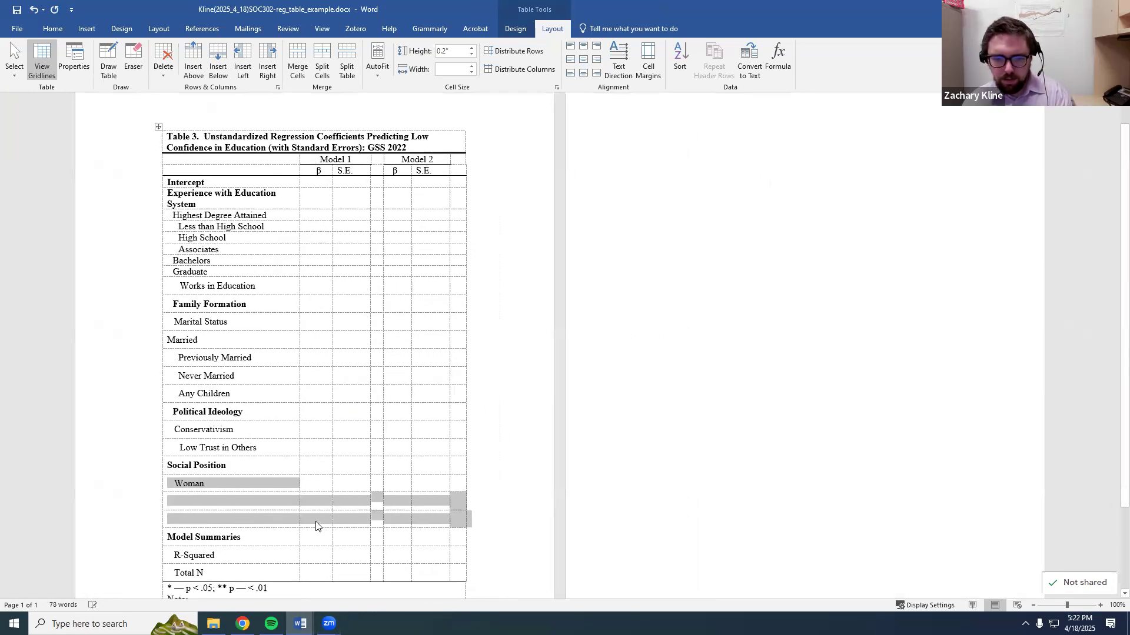
Label the two empty rows below Woman as "White" and "Real Income (ln)".
{"action": "scroll", "coordinate": [315, 525], "scroll_direction": "down", "scroll_amount": 3}
{"action": "left_click", "coordinate": [250, 401]}
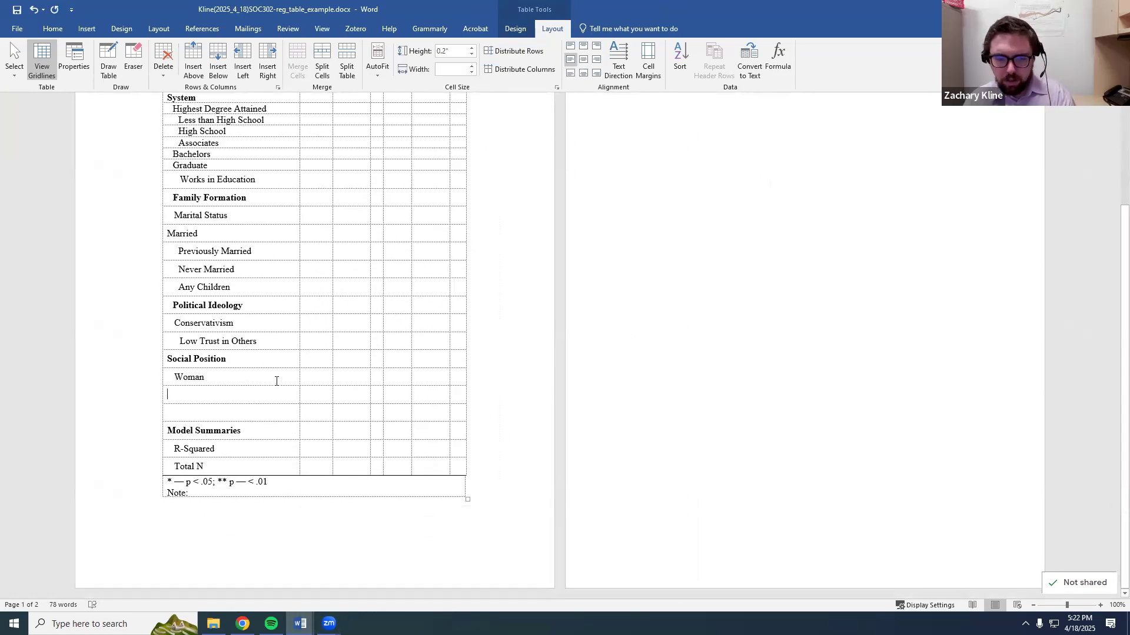
{"action": "type", "text": "Wj"}
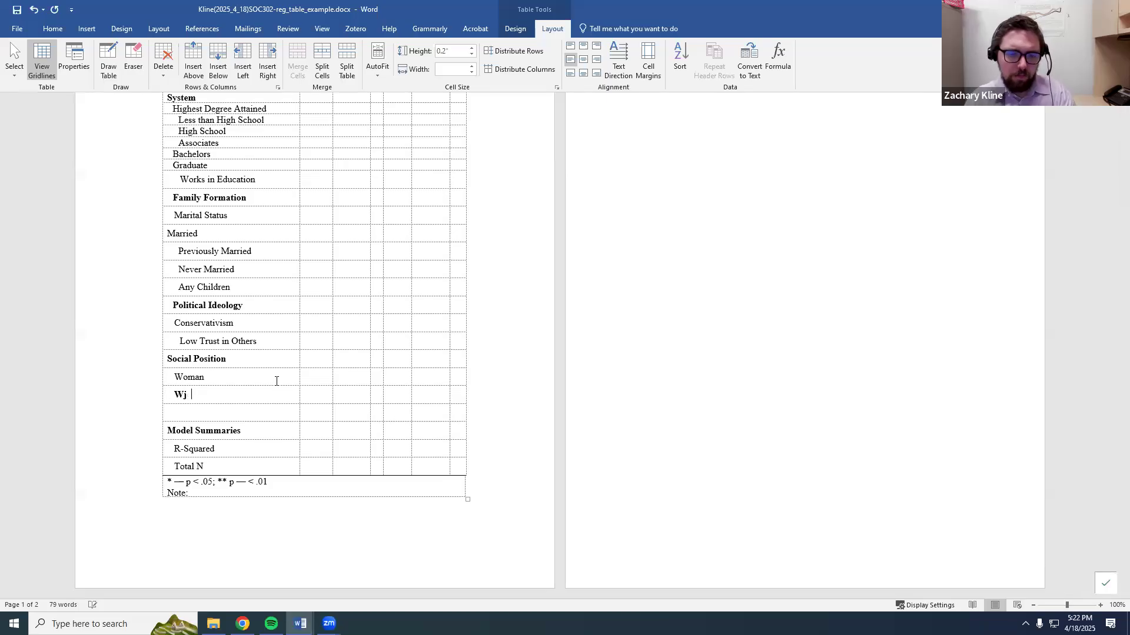
{"action": "key", "text": "BackSpace"}
{"action": "type", "text": "White"}
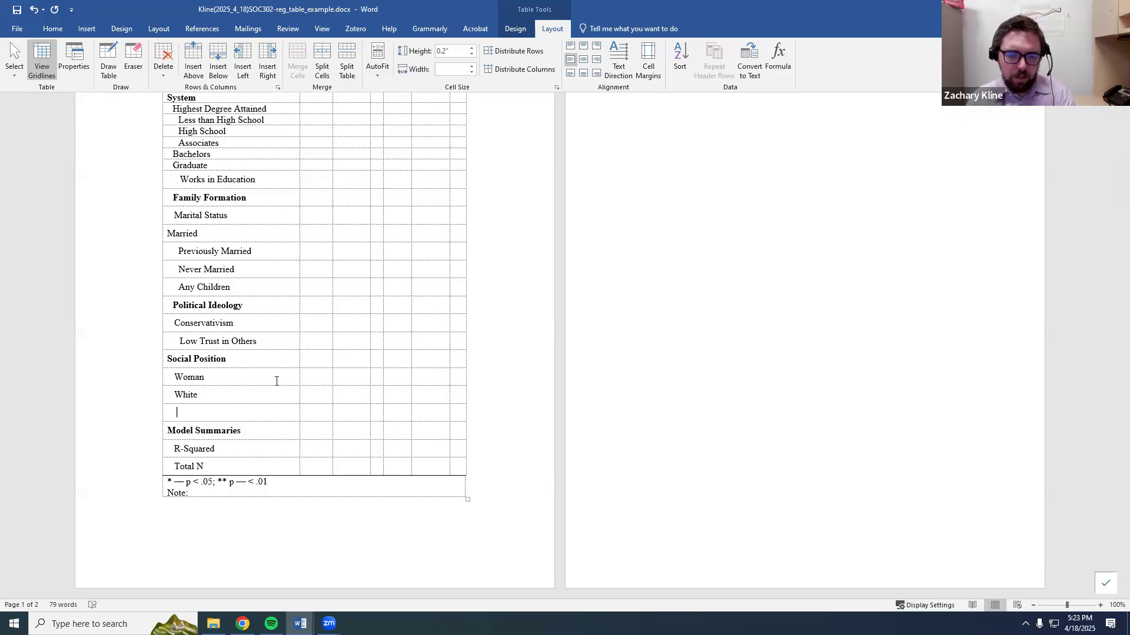
{"action": "type", "text": "Real Income (ln"}
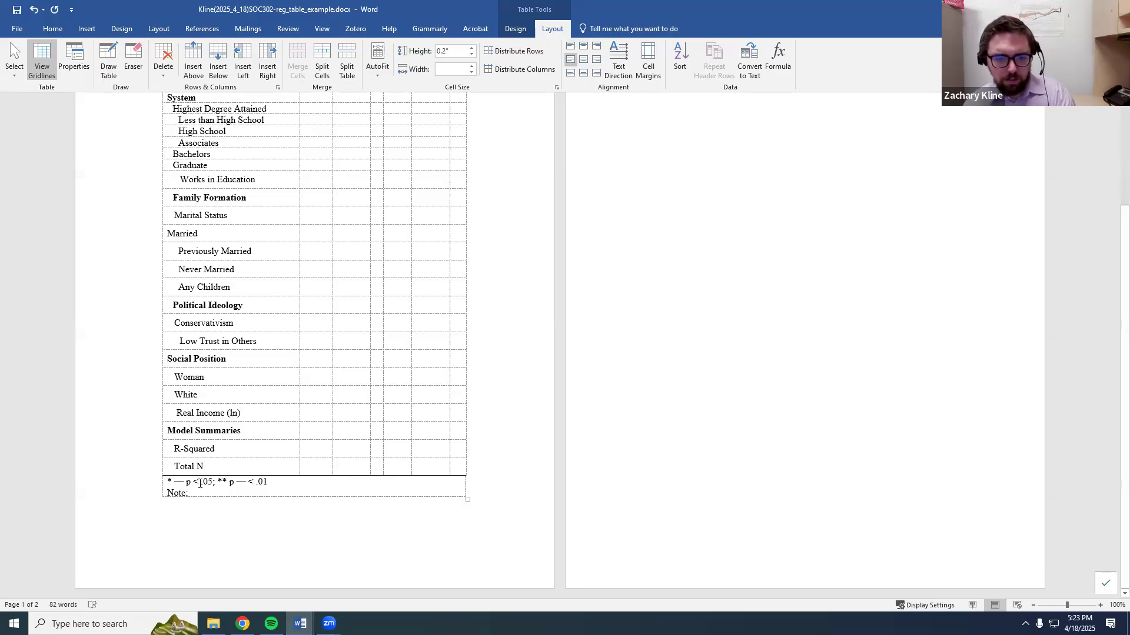
Remove the "** p < .01" legend and merge the note into a single line reading "Note: * — p < .05".
{"action": "left_click_drag", "start_coordinate": [275, 483], "coordinate": [212, 482]}
{"action": "key", "text": "BackSpace"}
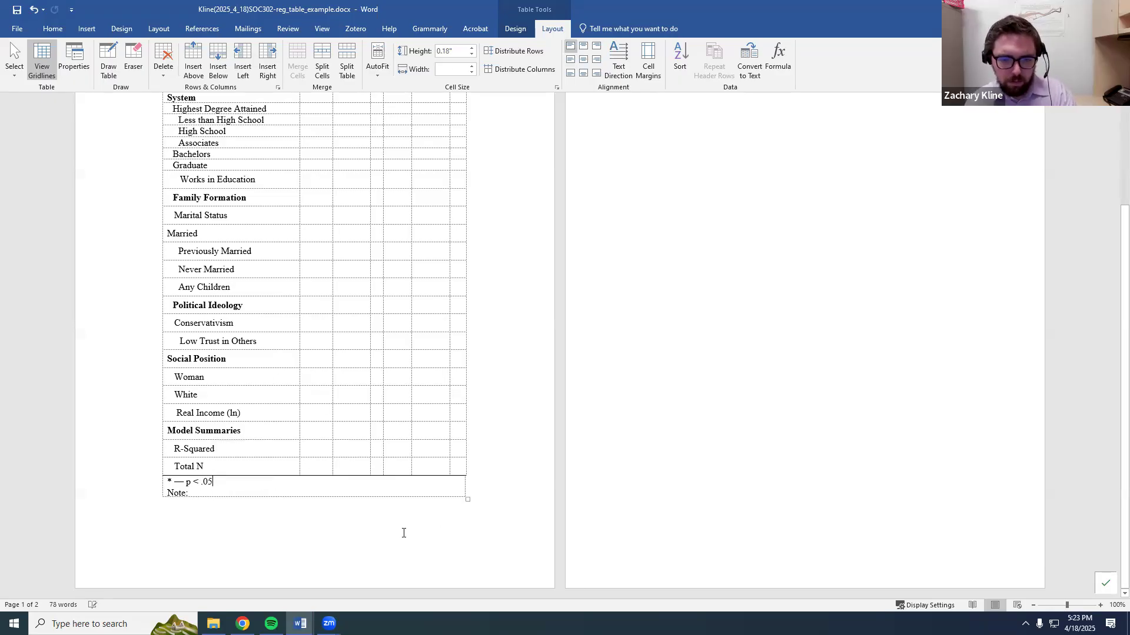
{"action": "left_click_drag", "start_coordinate": [200, 494], "coordinate": [167, 493]}
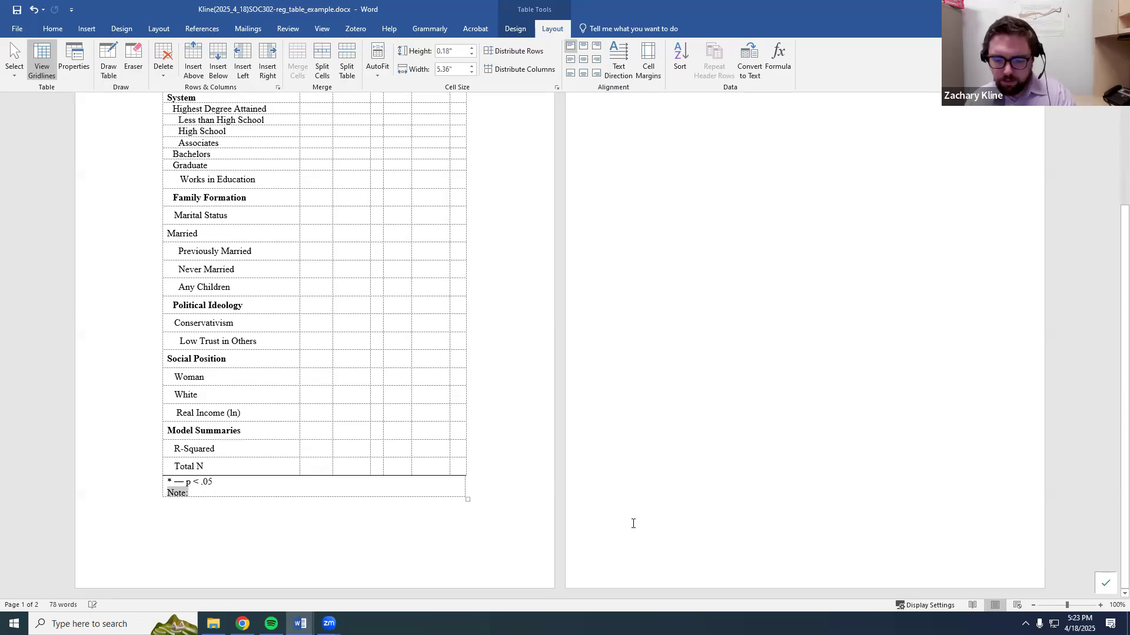
{"action": "key", "text": "ctrl+c"}
{"action": "key", "text": "Up"}
{"action": "key", "text": "ctrl+v"}
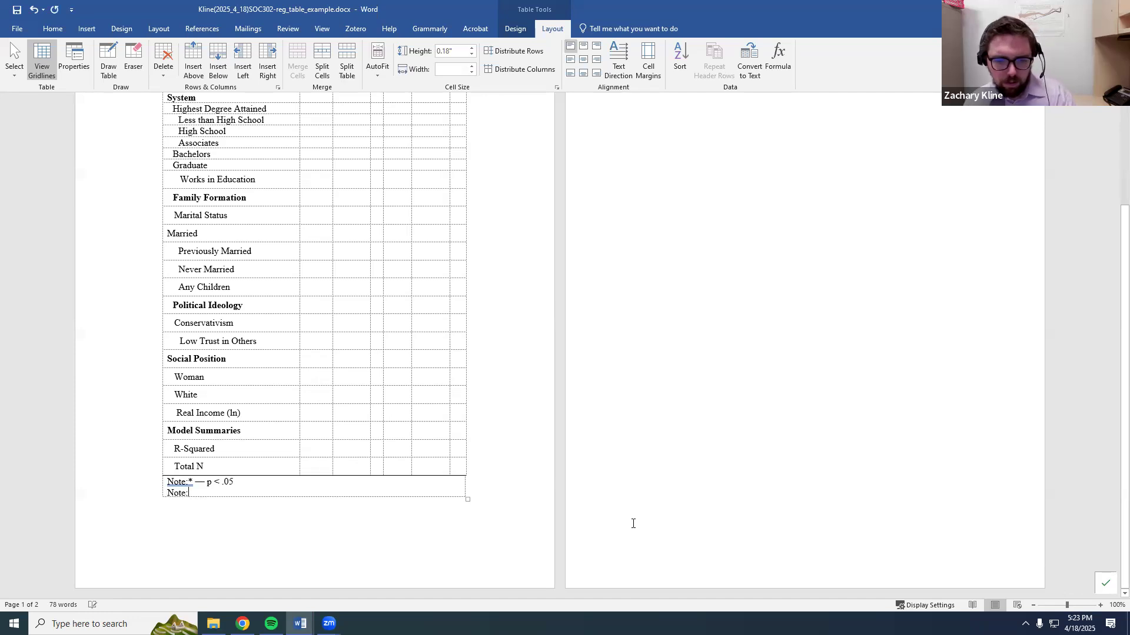
{"action": "key", "text": "Down"}
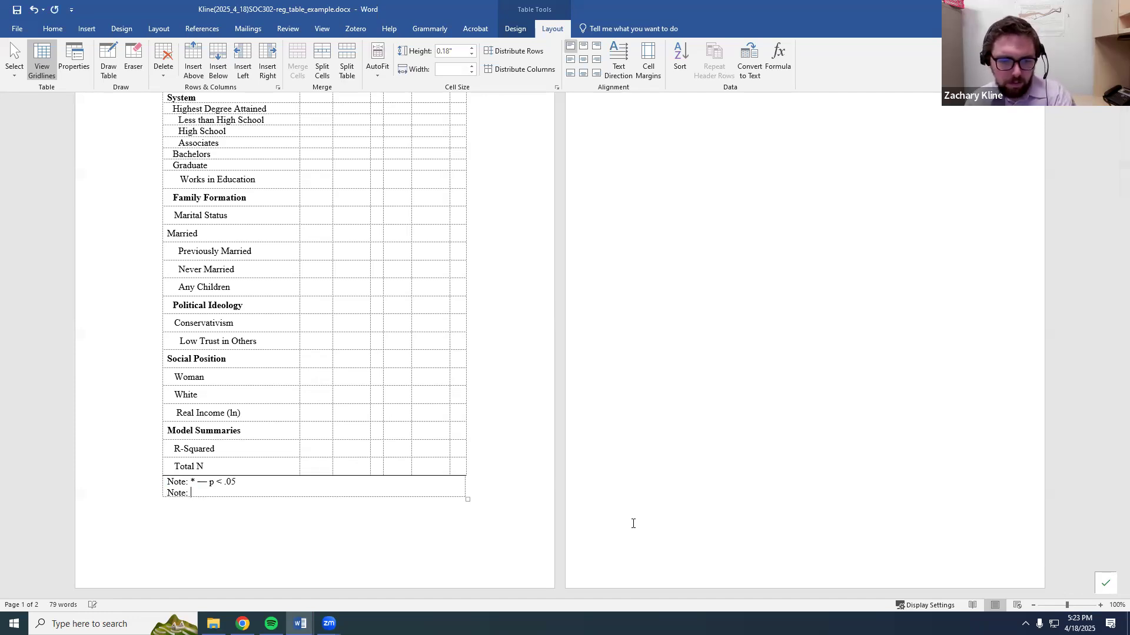
{"action": "key", "text": "BackSpace"}
{"action": "key", "text": "BackSpace"}
{"action": "key", "text": "BackSpace"}
{"action": "key", "text": "BackSpace"}
{"action": "key", "text": "BackSpace"}
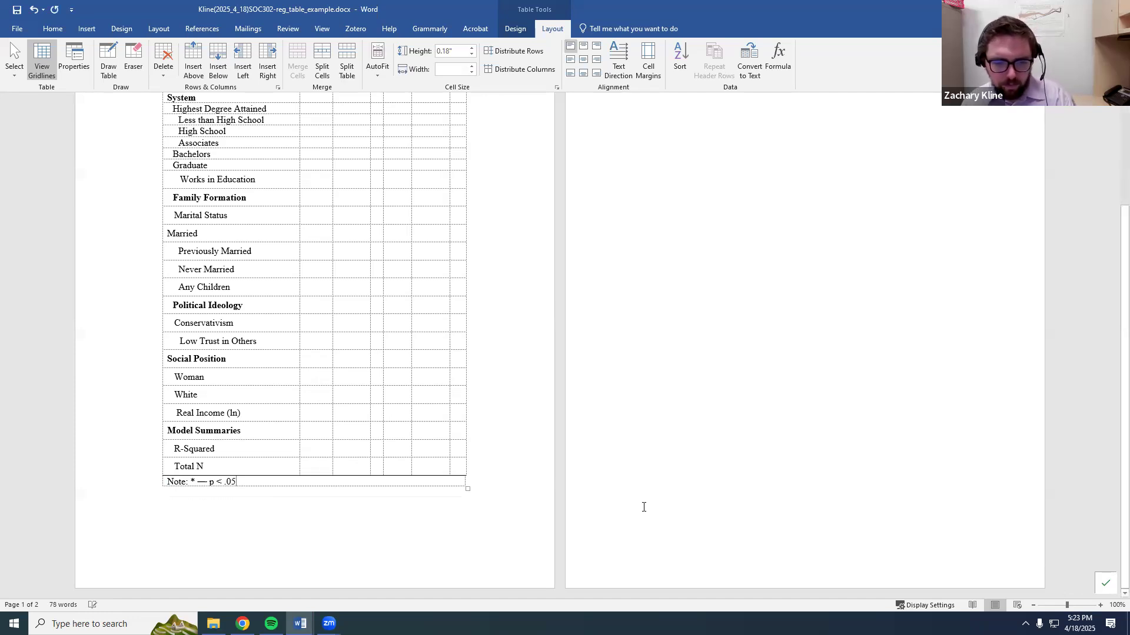
Widen the label column of Table 3 so that "Experience with Education System" fits on one line.
{"action": "scroll", "coordinate": [338, 373], "scroll_direction": "up", "scroll_amount": 3}
{"action": "left_click", "coordinate": [210, 201]}
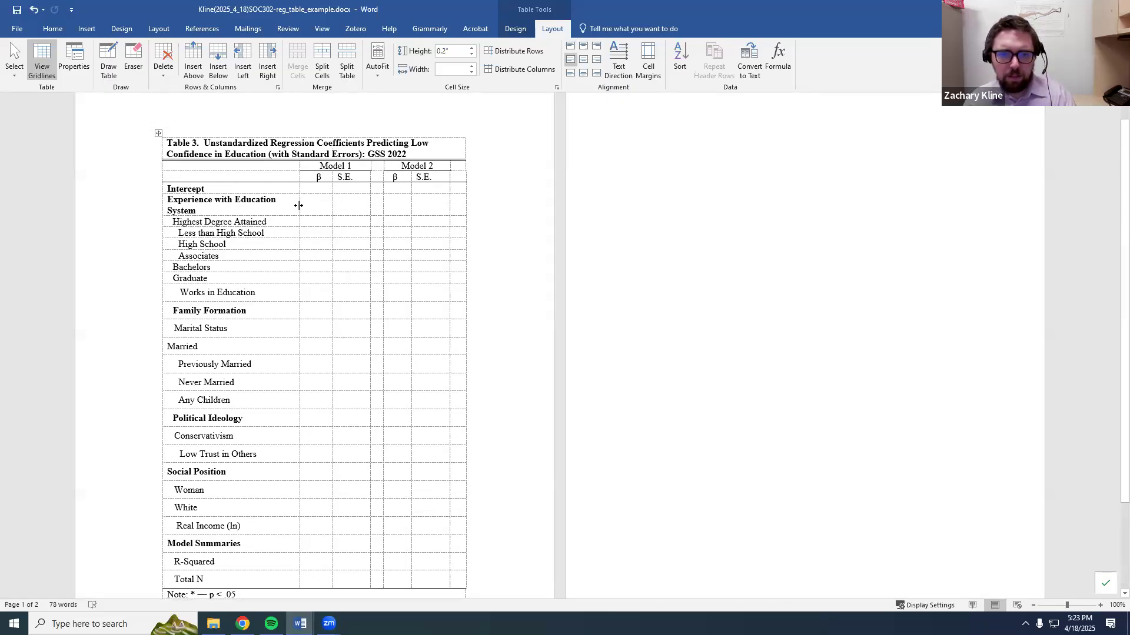
{"action": "left_click_drag", "start_coordinate": [298, 205], "coordinate": [314, 207]}
{"action": "scroll", "coordinate": [477, 251], "scroll_direction": "down", "scroll_amount": 2}
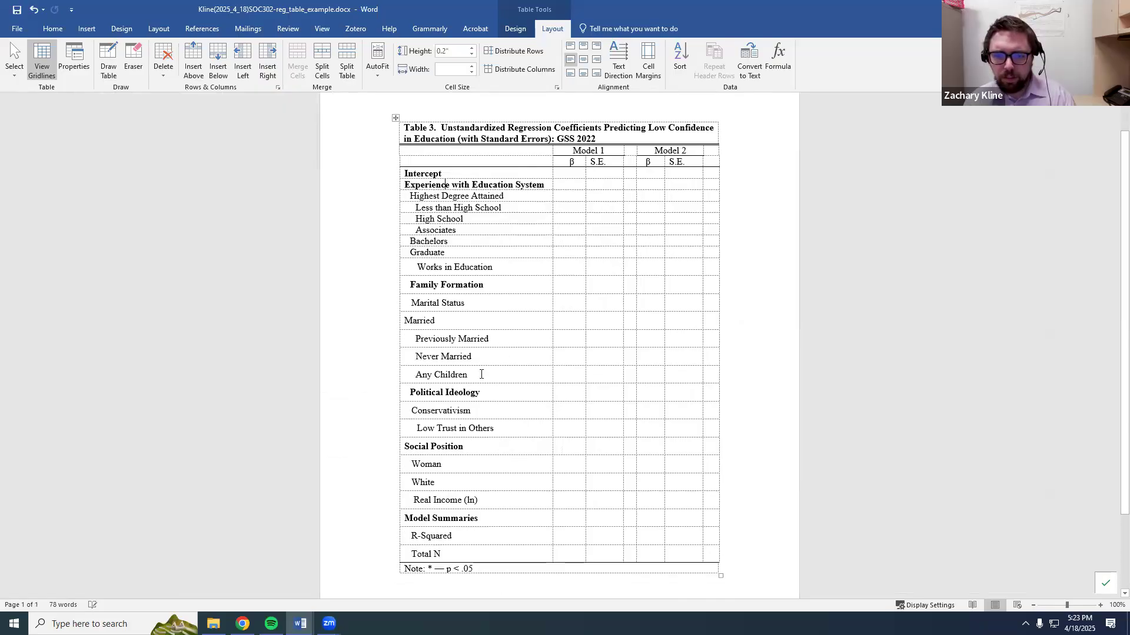
{"action": "scroll", "coordinate": [669, 285], "scroll_direction": "up", "scroll_amount": 2}
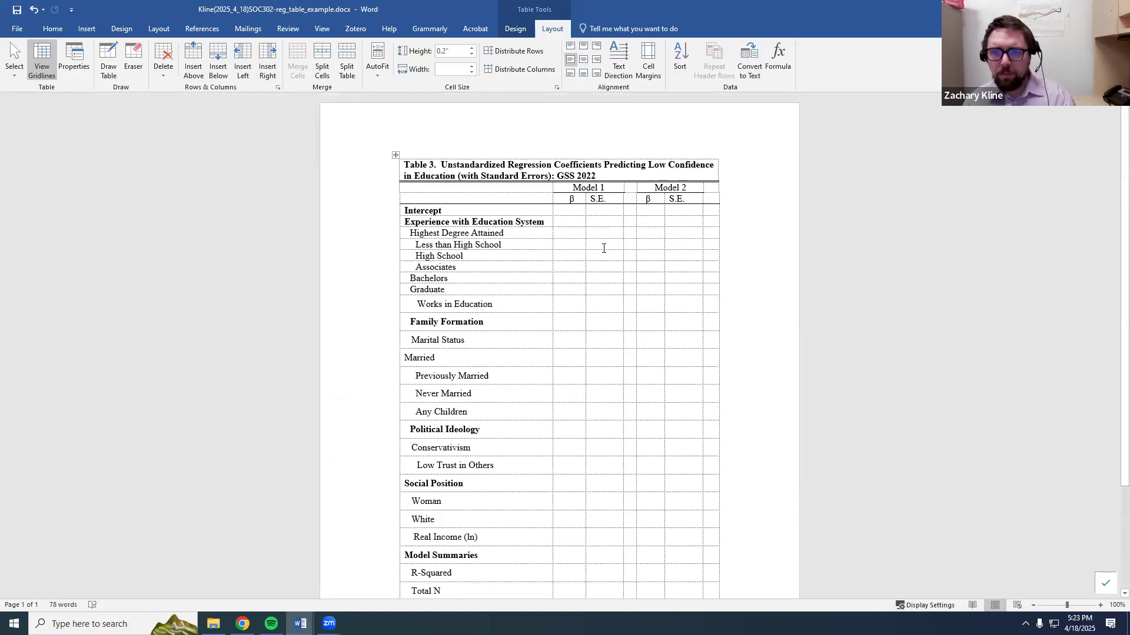
Switch to RStudio to review the Model 1 to Model 5 regression definitions in the script, and return to the regression table document.
{"action": "key", "text": "alt+Tab"}
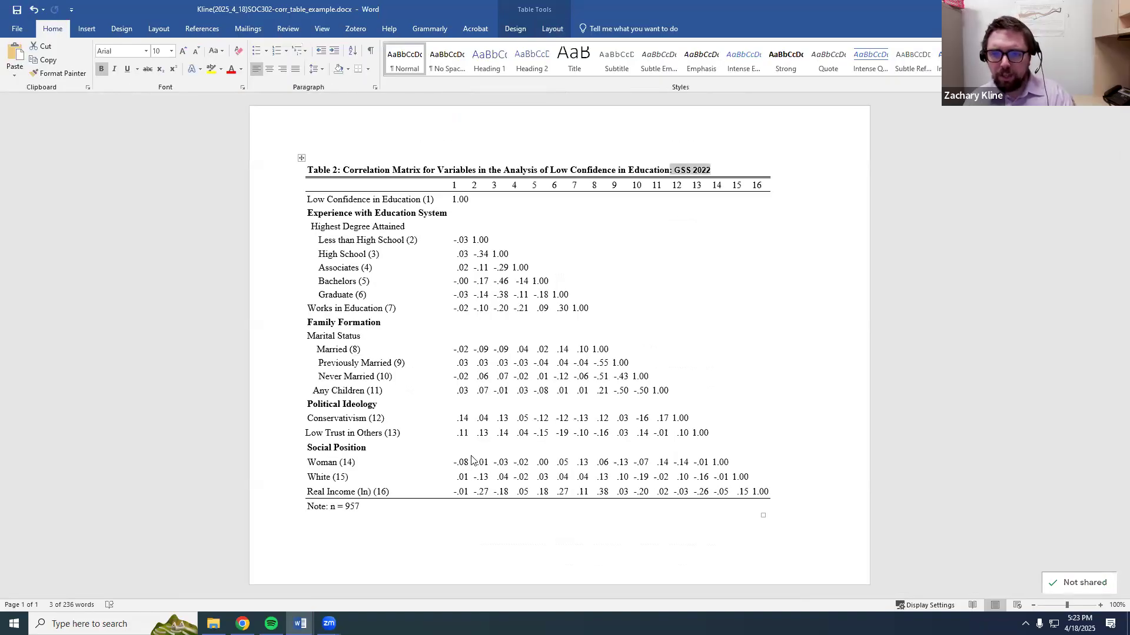
{"action": "key", "text": "alt+Tab"}
{"action": "key", "text": "alt+Tab"}
{"action": "key", "text": "alt+Tab"}
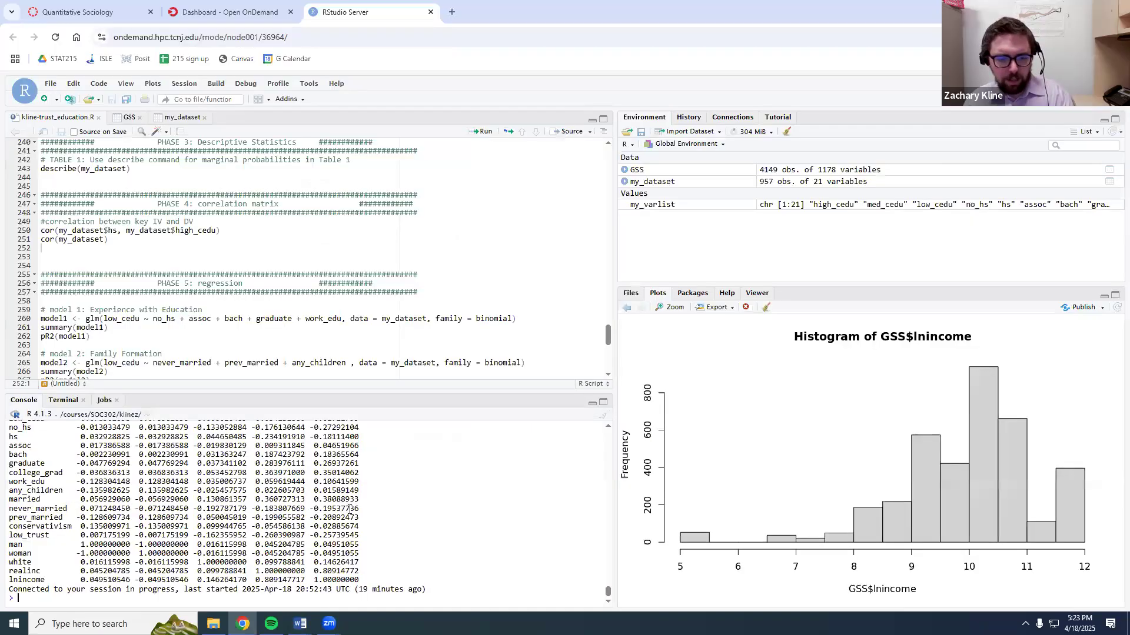
{"action": "scroll", "coordinate": [233, 298], "scroll_direction": "down", "scroll_amount": 4}
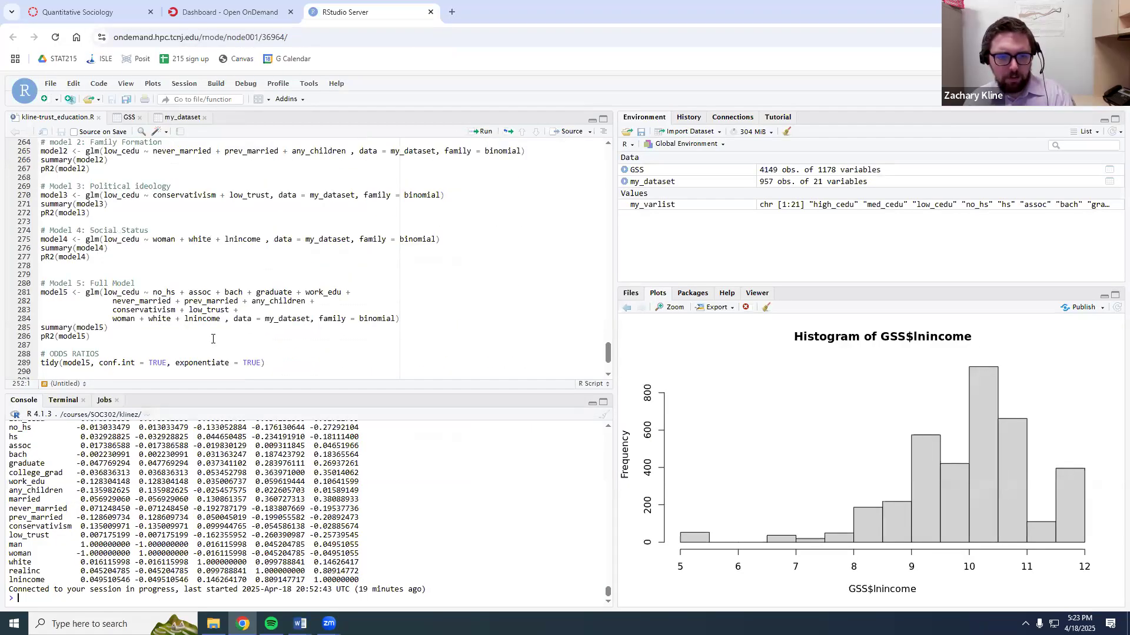
{"action": "key", "text": "alt+Tab"}
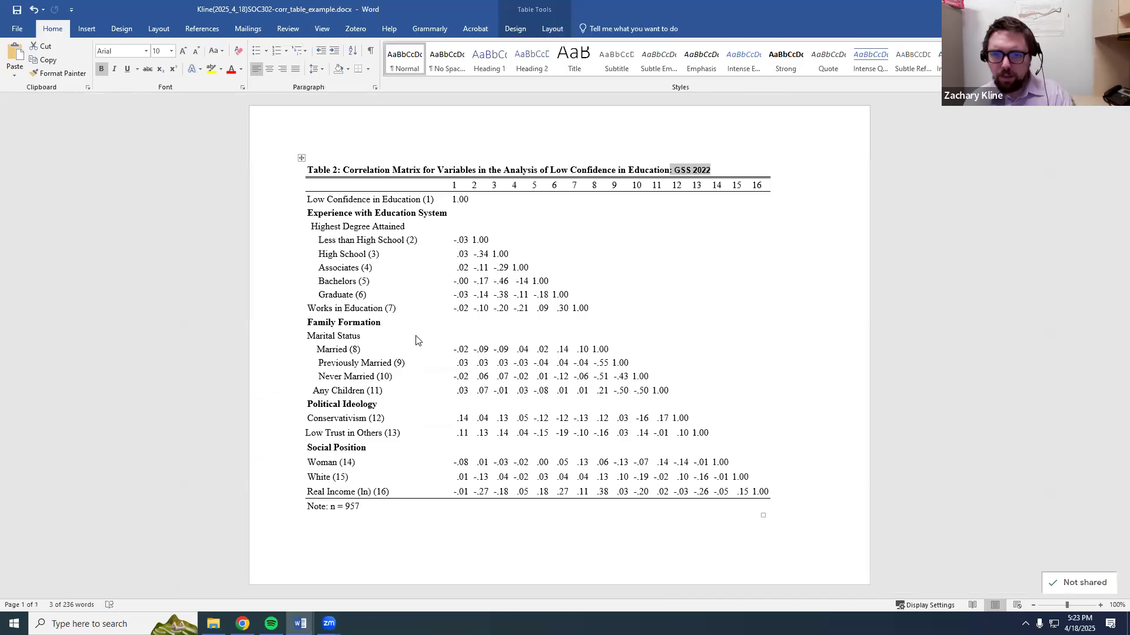
{"action": "key", "text": "alt+Tab"}
{"action": "key", "text": "alt+Tab"}
{"action": "key", "text": "alt+Tab"}
Insert three columns to the right of the Model 2 columns in Table 3.
{"action": "left_click", "coordinate": [639, 246]}
{"action": "left_click", "coordinate": [651, 287]}
{"action": "scroll", "coordinate": [655, 277], "scroll_direction": "down", "scroll_amount": 2}
{"action": "scroll", "coordinate": [655, 277], "scroll_direction": "up", "scroll_amount": 1}
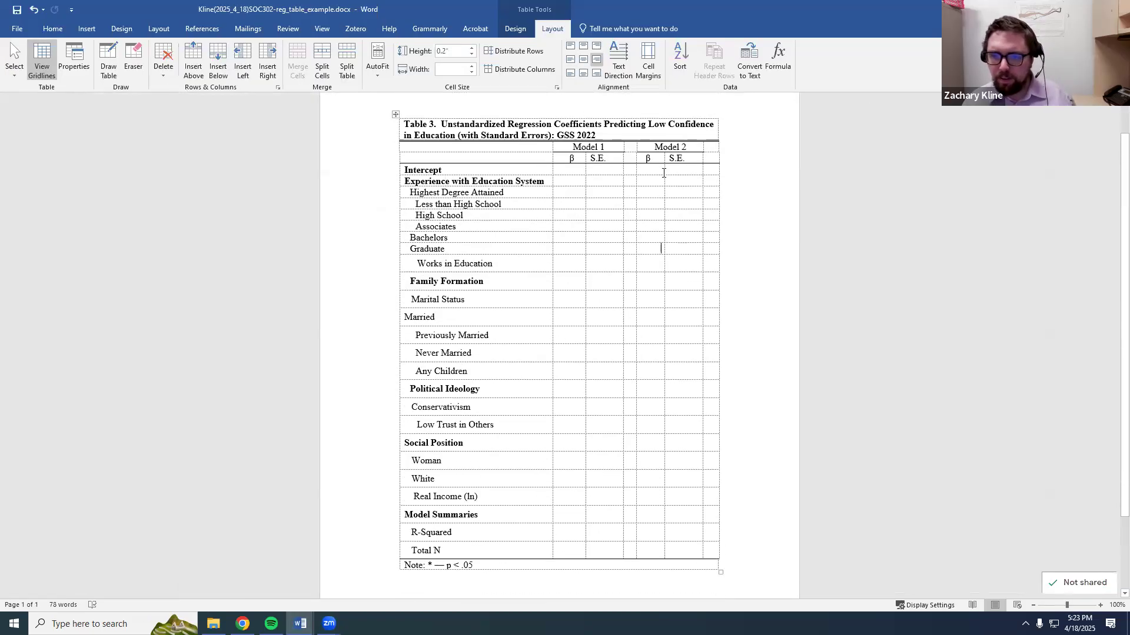
{"action": "scroll", "coordinate": [663, 173], "scroll_direction": "up", "scroll_amount": 1}
{"action": "mouse_move", "coordinate": [682, 160]}
{"action": "left_mouse_down"}
{"action": "mouse_move", "coordinate": [701, 574]}
{"action": "mouse_move", "coordinate": [648, 180]}
{"action": "mouse_move", "coordinate": [659, 161]}
{"action": "left_mouse_up"}
{"action": "left_click", "coordinate": [630, 291]}
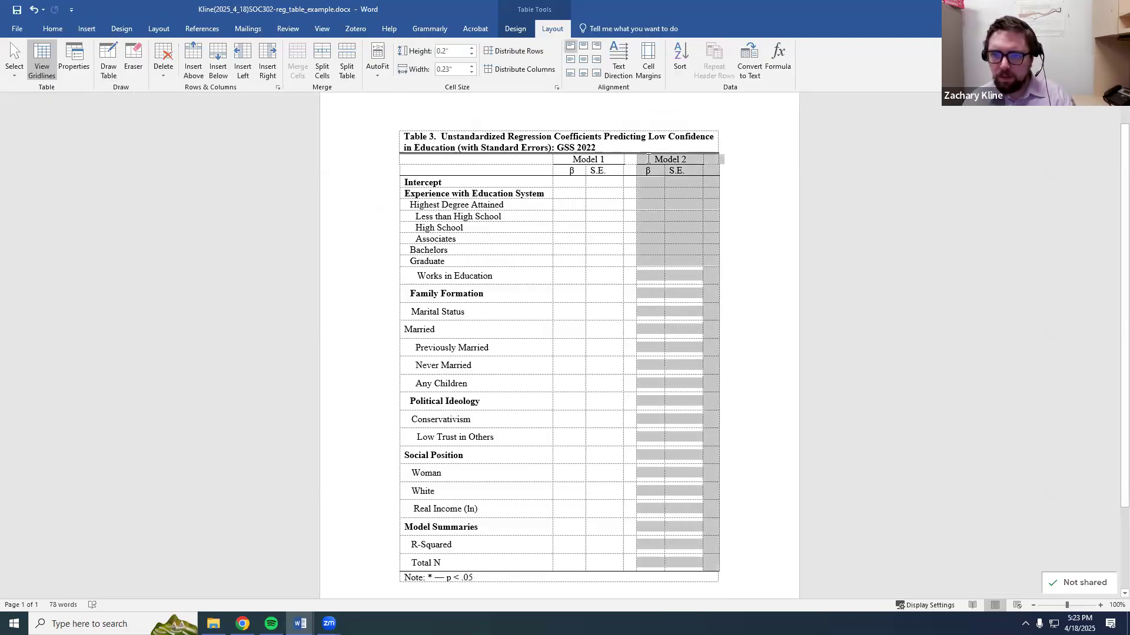
{"action": "right_click", "coordinate": [703, 159]}
{"action": "mouse_move", "coordinate": [743, 226]}
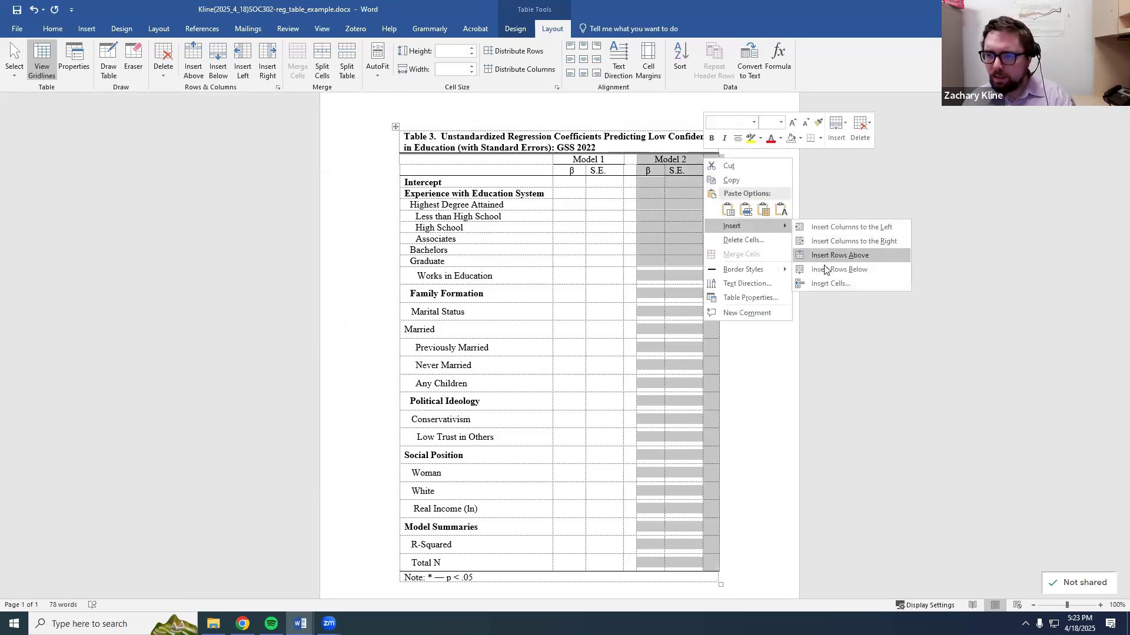
{"action": "left_click", "coordinate": [835, 241]}
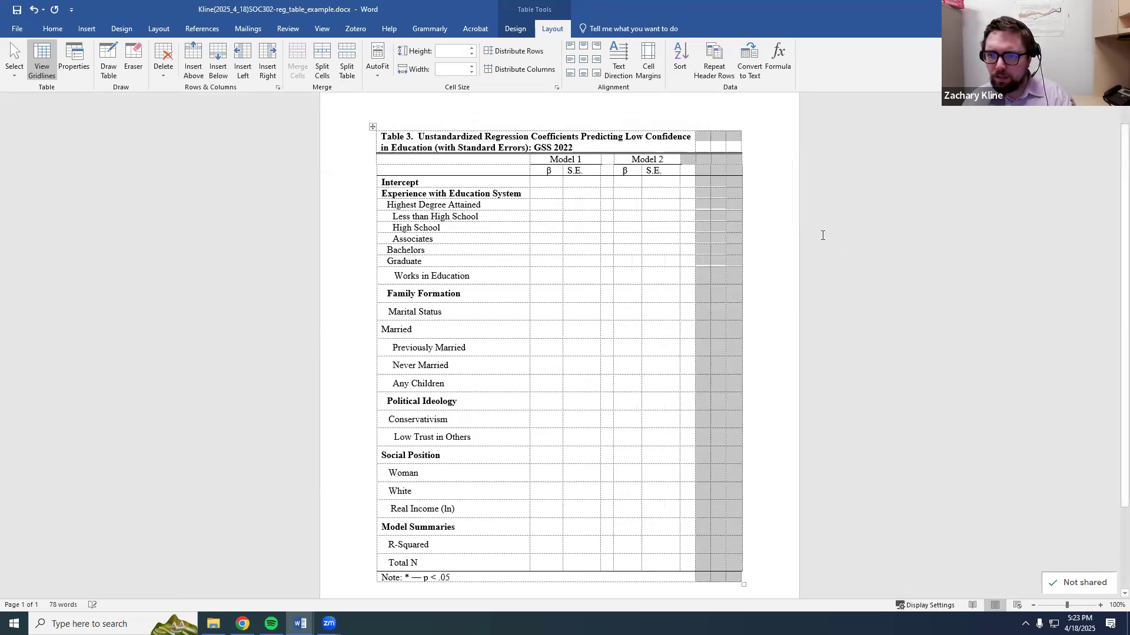
{"action": "right_click", "coordinate": [717, 184]}
{"action": "left_click", "coordinate": [705, 161]}
{"action": "left_click_drag", "start_coordinate": [756, 533], "coordinate": [737, 563]}
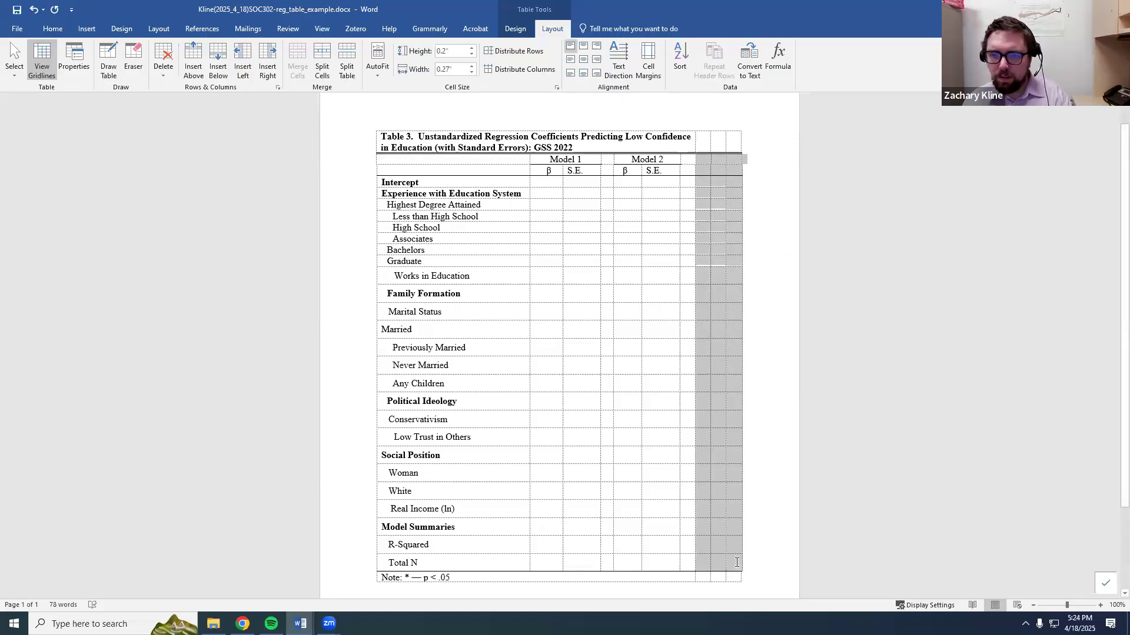
{"action": "scroll", "coordinate": [694, 547], "scroll_direction": "down", "scroll_amount": 1}
{"action": "scroll", "coordinate": [584, 512], "scroll_direction": "down", "scroll_amount": 2}
{"action": "scroll", "coordinate": [581, 275], "scroll_direction": "up", "scroll_amount": 4}
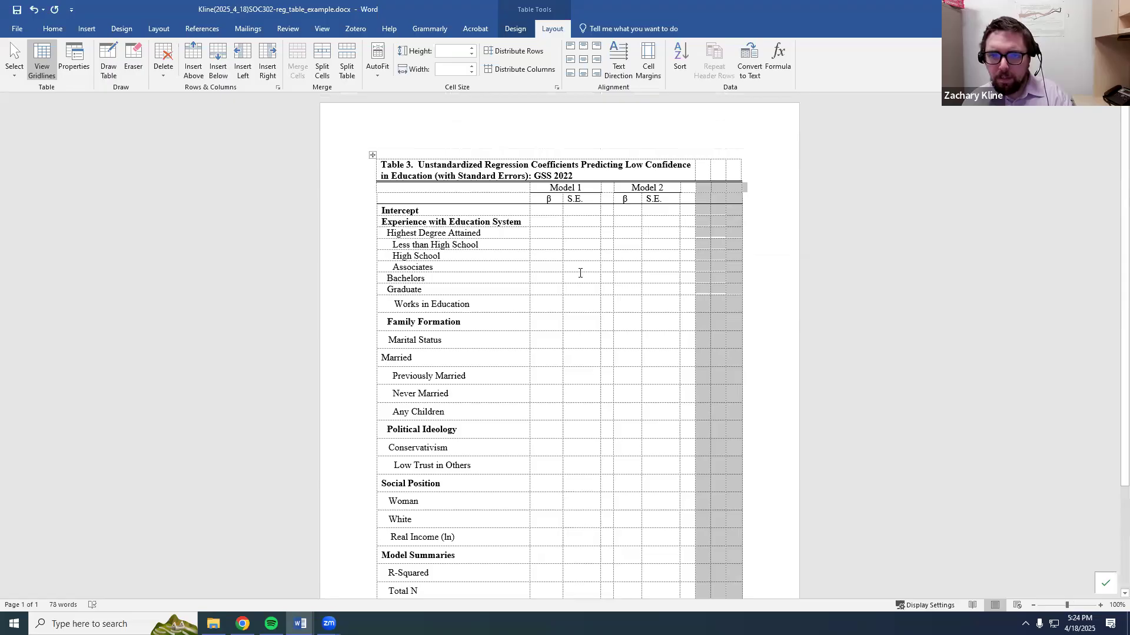
Change the document's page orientation to landscape.
{"action": "left_click", "coordinate": [124, 28]}
{"action": "left_click", "coordinate": [158, 29]}
{"action": "left_click", "coordinate": [52, 69]}
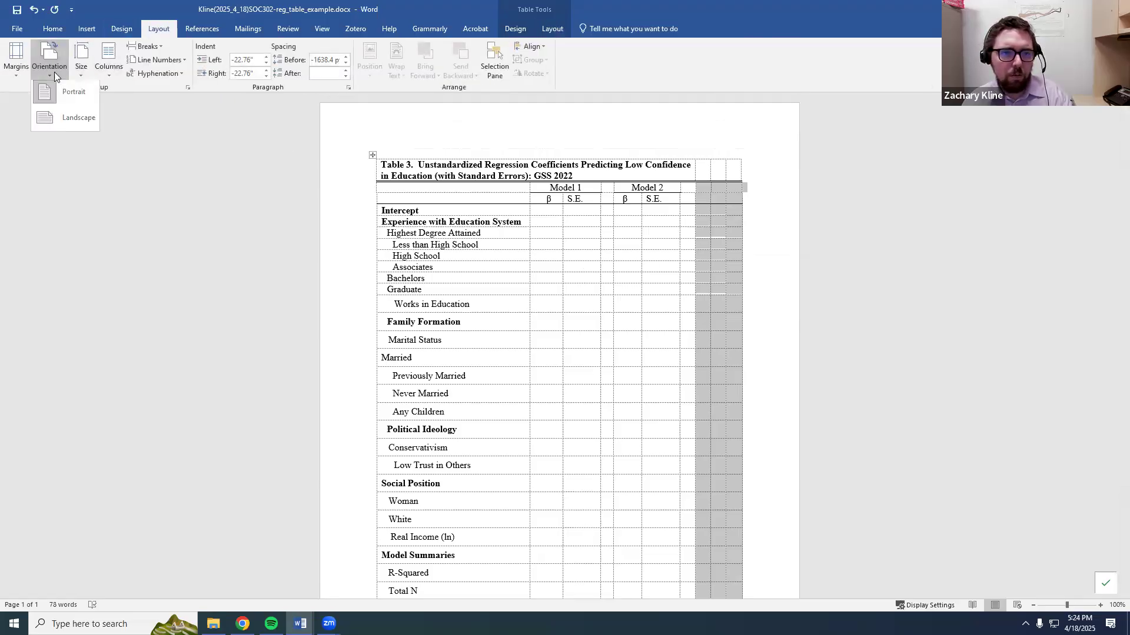
{"action": "left_click", "coordinate": [77, 125]}
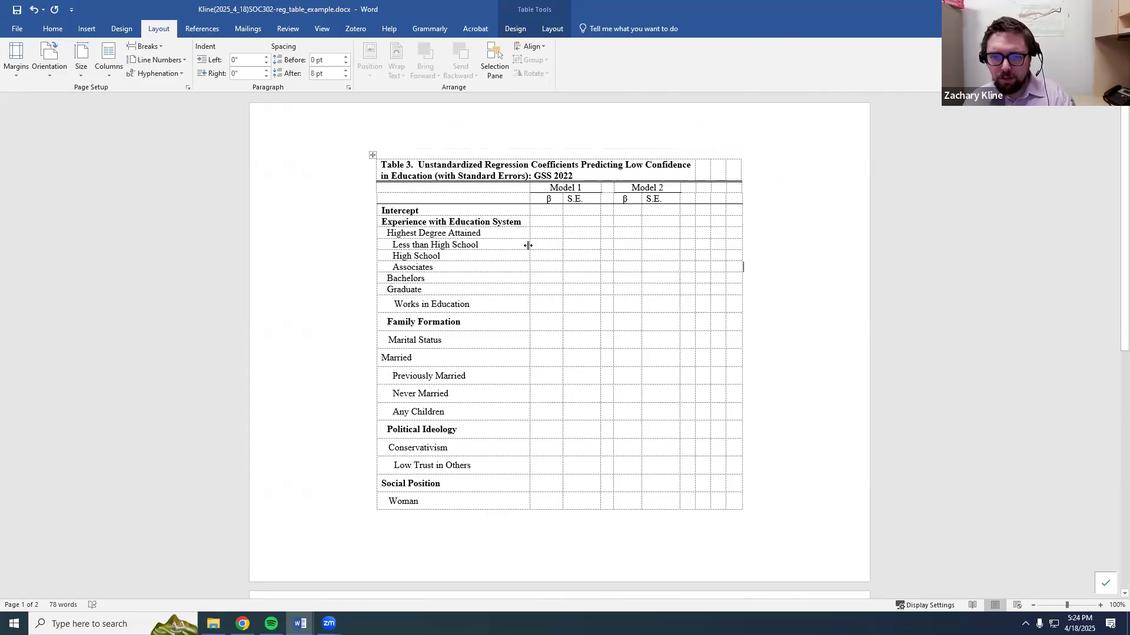
Widen the label column of Table 3 slightly by moving the table's outer edge into the page margin.
{"action": "left_click", "coordinate": [364, 278]}
{"action": "left_click", "coordinate": [352, 290]}
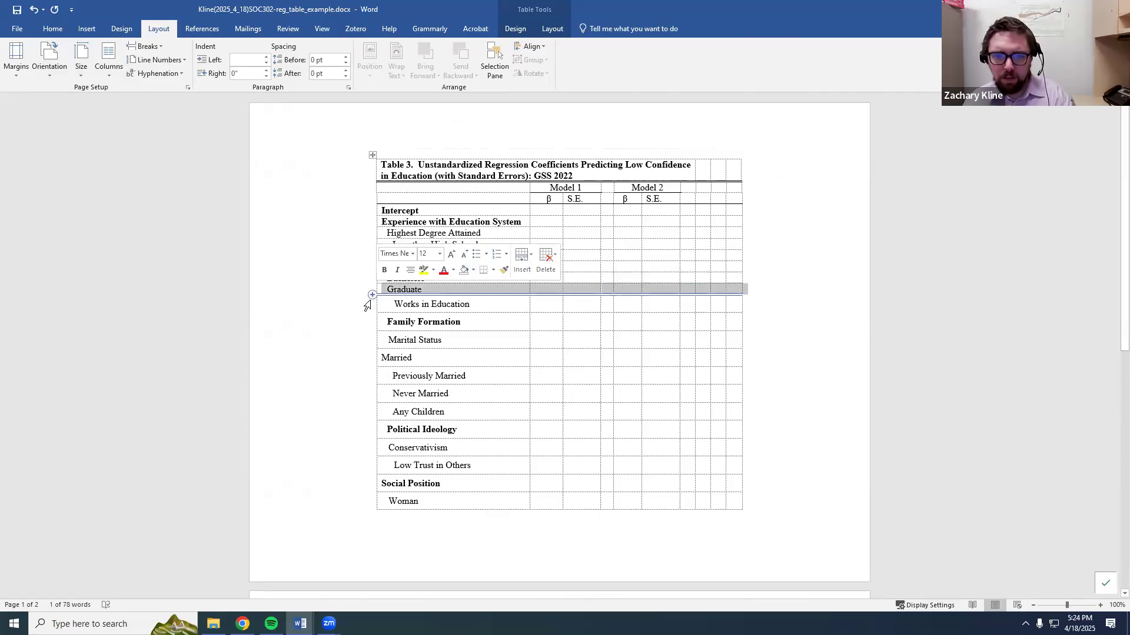
{"action": "left_click", "coordinate": [355, 320]}
{"action": "left_click", "coordinate": [349, 341]}
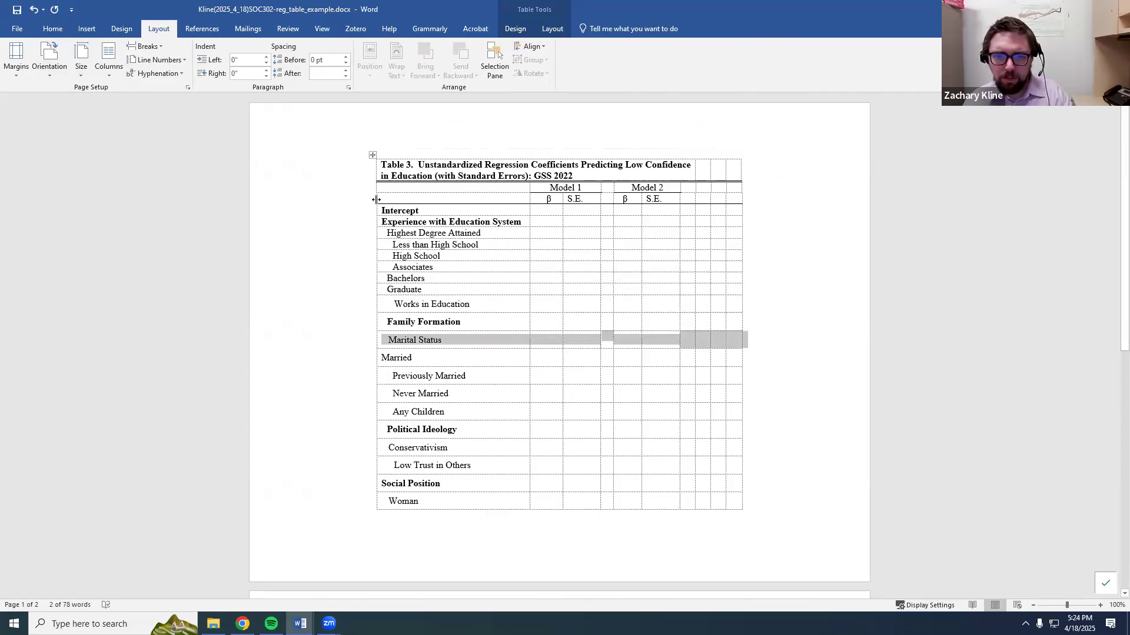
{"action": "left_click_drag", "start_coordinate": [376, 199], "coordinate": [300, 211]}
{"action": "key", "text": "ctrl+z"}
{"action": "mouse_move", "coordinate": [377, 245]}
{"action": "left_mouse_down"}
{"action": "mouse_move", "coordinate": [307, 247]}
{"action": "mouse_move", "coordinate": [369, 247]}
{"action": "left_mouse_up"}
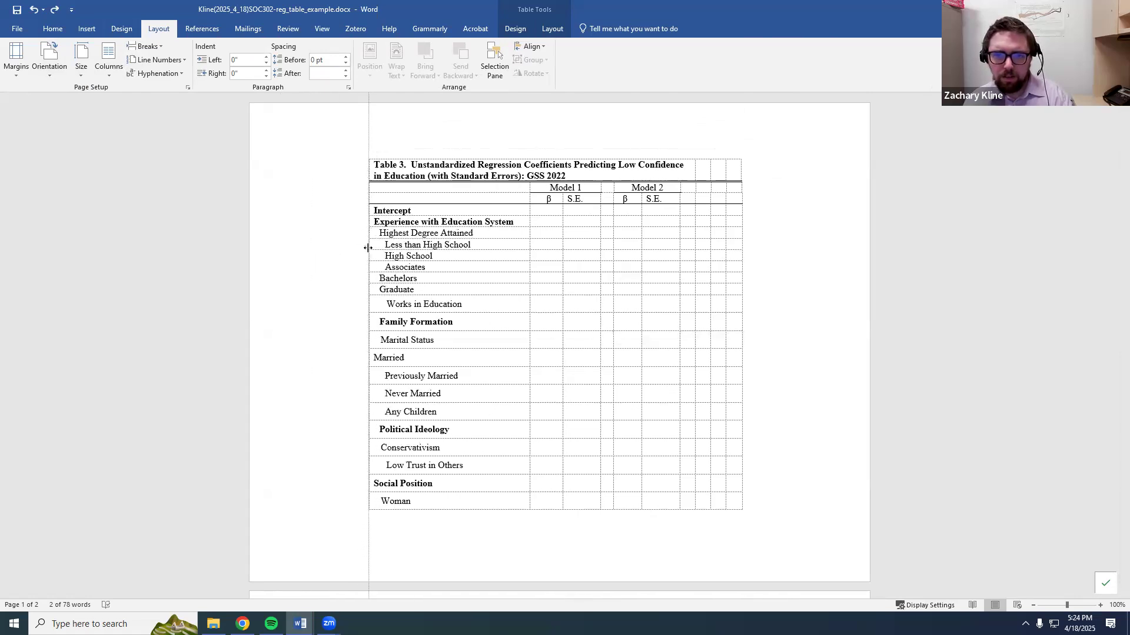
Insert five more blank columns to the right of the last column in Table 3.
{"action": "left_click", "coordinate": [700, 198]}
{"action": "left_click_drag", "start_coordinate": [693, 187], "coordinate": [738, 506]}
{"action": "right_click", "coordinate": [755, 412]}
{"action": "mouse_move", "coordinate": [765, 397]}
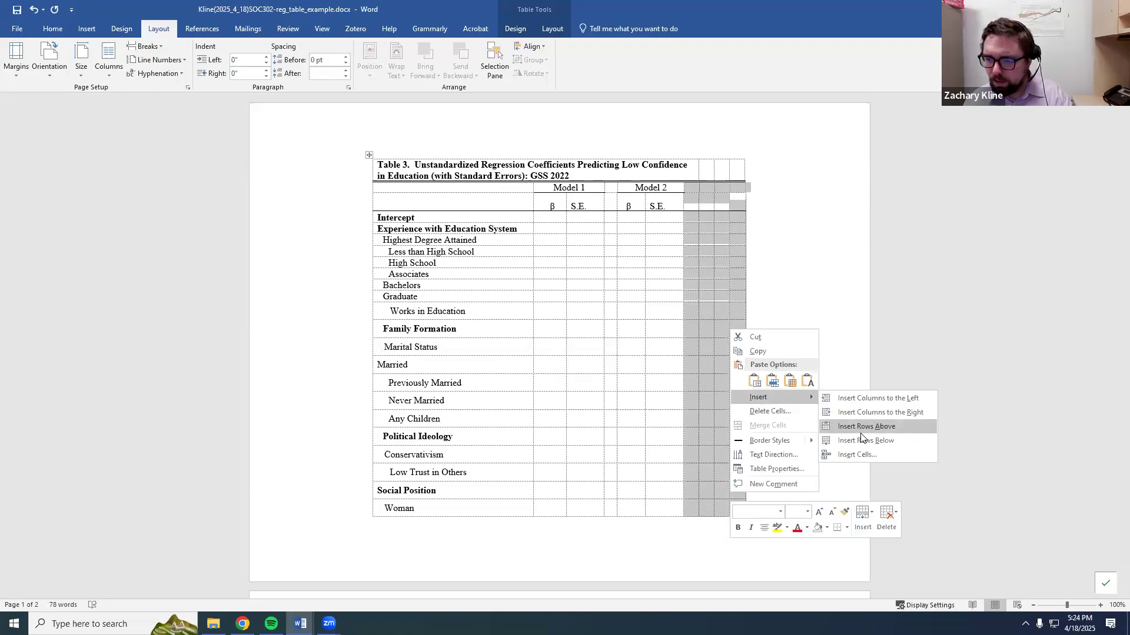
{"action": "left_click", "coordinate": [870, 418]}
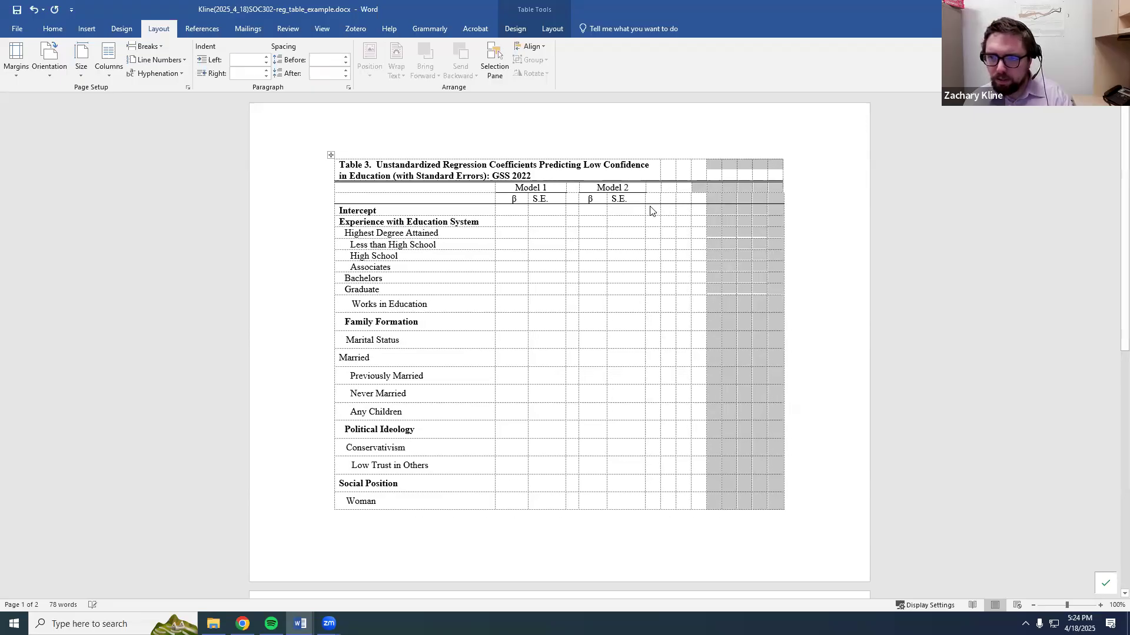
Try to copy the Model 2 heading cells with β and S.E. into the blank columns beside them.
{"action": "left_click", "coordinate": [650, 210]}
{"action": "left_click_drag", "start_coordinate": [621, 199], "coordinate": [615, 188]}
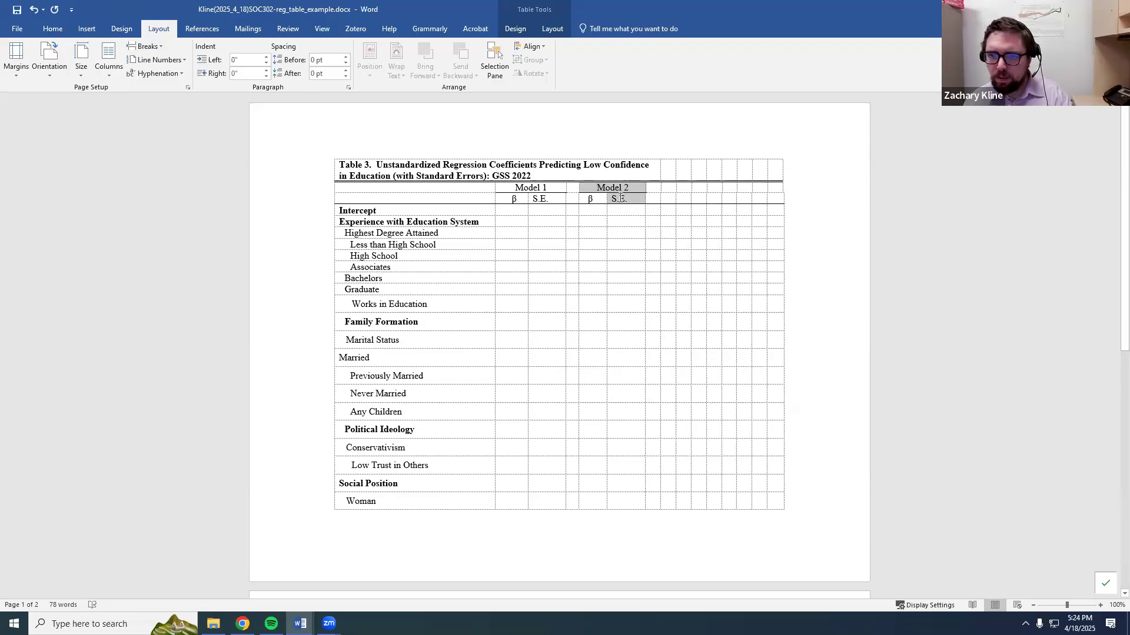
{"action": "key", "text": "ctrl+c"}
{"action": "left_click", "coordinate": [667, 187]}
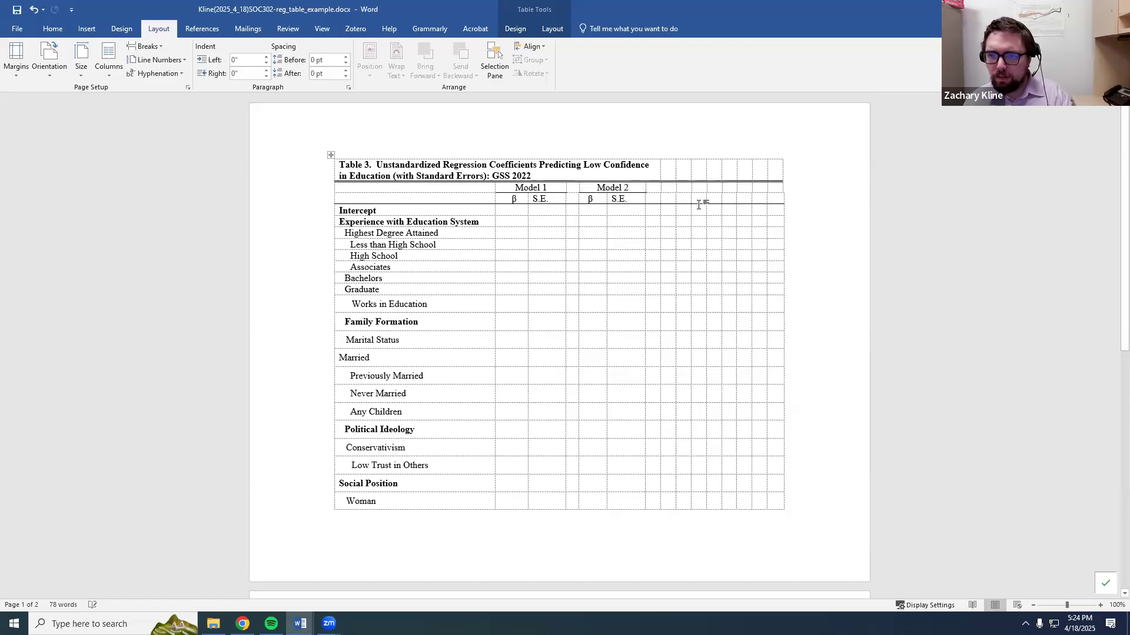
{"action": "key", "text": "ctrl+v"}
{"action": "left_click_drag", "start_coordinate": [593, 192], "coordinate": [593, 201]}
{"action": "left_click", "coordinate": [593, 200]}
Merge two blank header cells after Model 2, leaving a spacer column, and label them "Model 3".
{"action": "left_click_drag", "start_coordinate": [669, 187], "coordinate": [682, 187]}
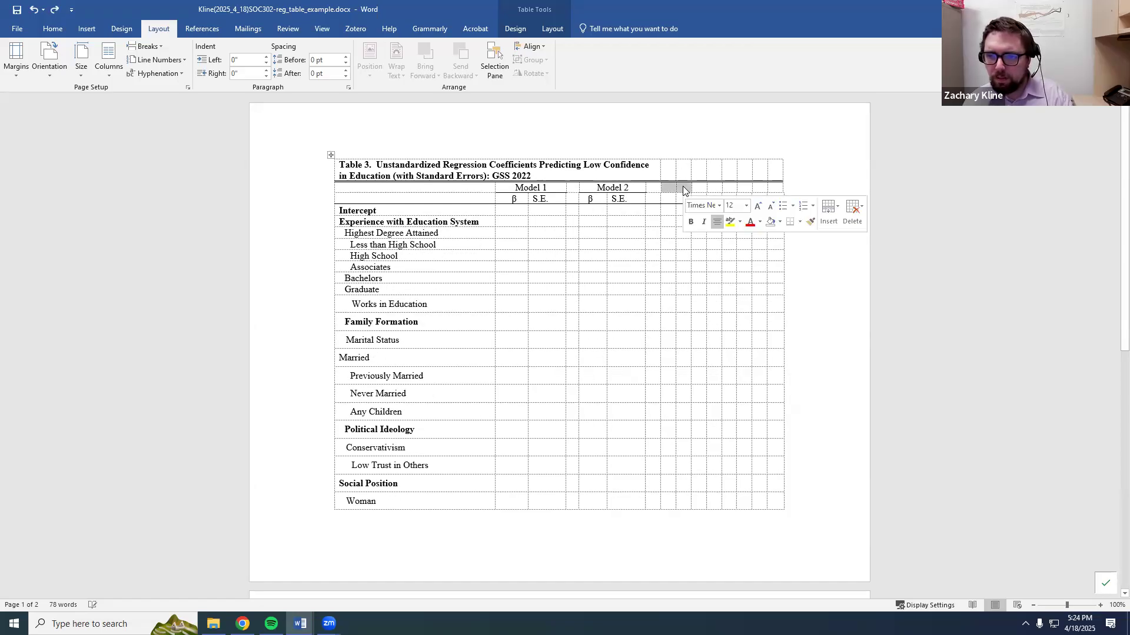
{"action": "right_click", "coordinate": [683, 186]}
{"action": "left_click", "coordinate": [729, 282]}
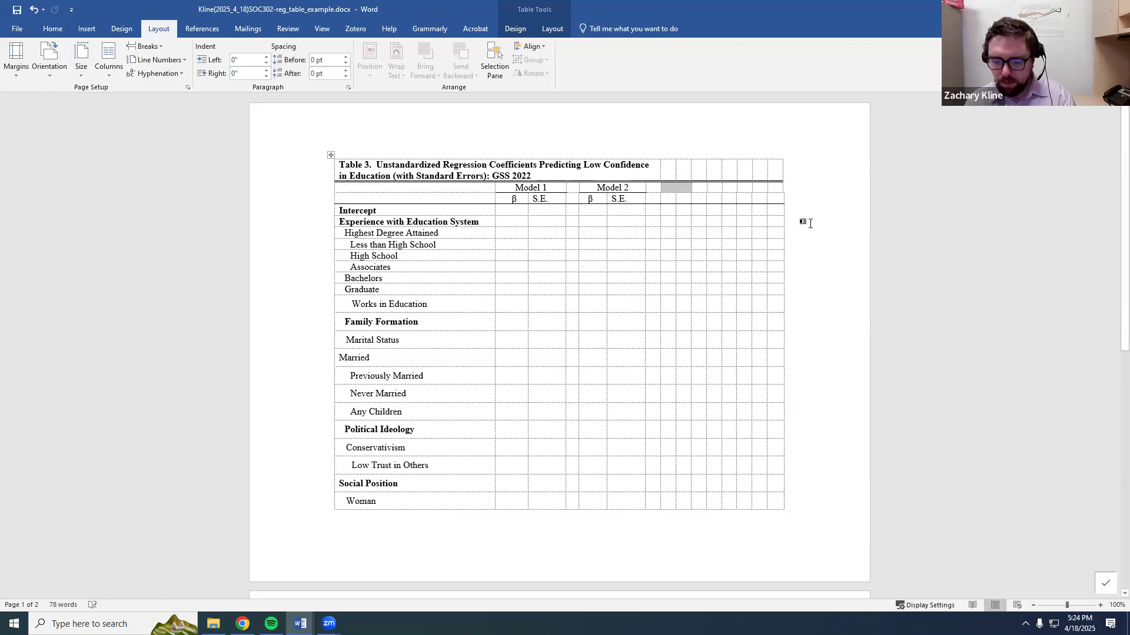
{"action": "type", "text": "Model 3"}
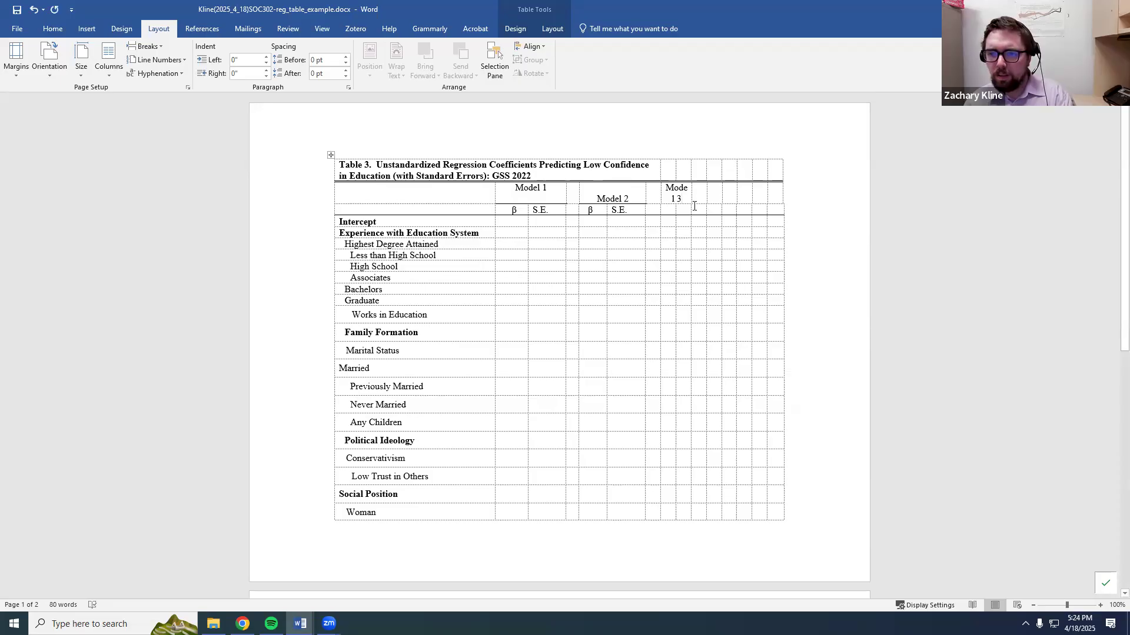
Label the next header pair "Model 4", merging its two cells and fitting the column width so the label stays on one line.
{"action": "left_click_drag", "start_coordinate": [694, 206], "coordinate": [726, 206]}
{"action": "type", "text": "Model 4"}
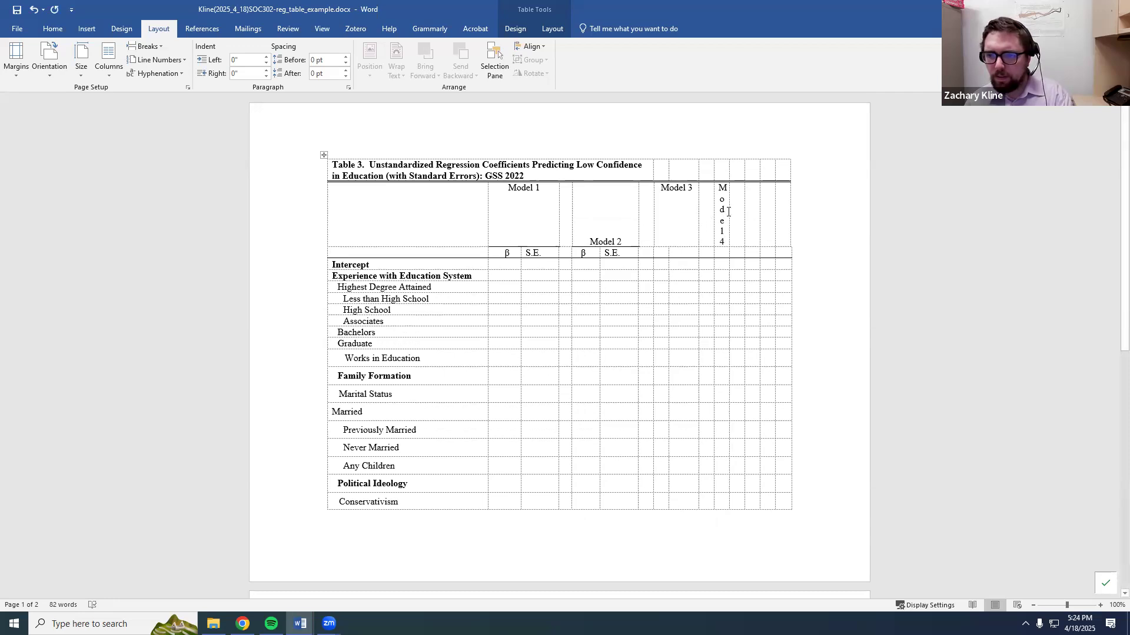
{"action": "left_click_drag", "start_coordinate": [754, 188], "coordinate": [728, 205]}
{"action": "right_click", "coordinate": [737, 189]}
{"action": "left_click", "coordinate": [734, 210]}
{"action": "left_click", "coordinate": [752, 188]}
{"action": "key", "text": "ctrl+z"}
{"action": "right_click", "coordinate": [728, 205]}
{"action": "left_click", "coordinate": [766, 300]}
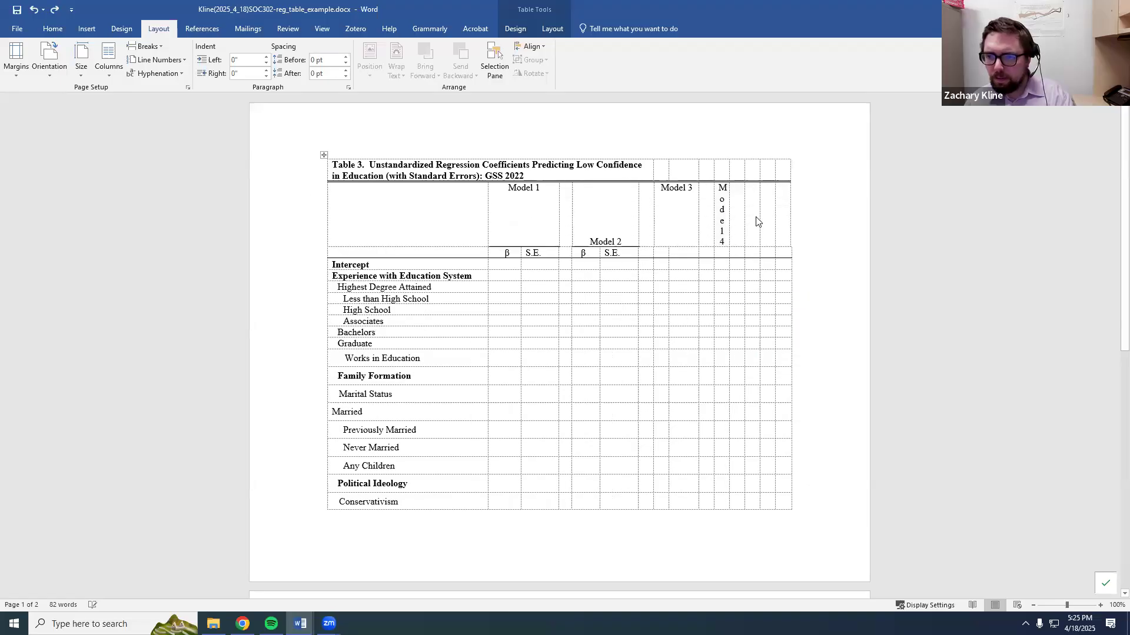
{"action": "double_click", "coordinate": [743, 193]}
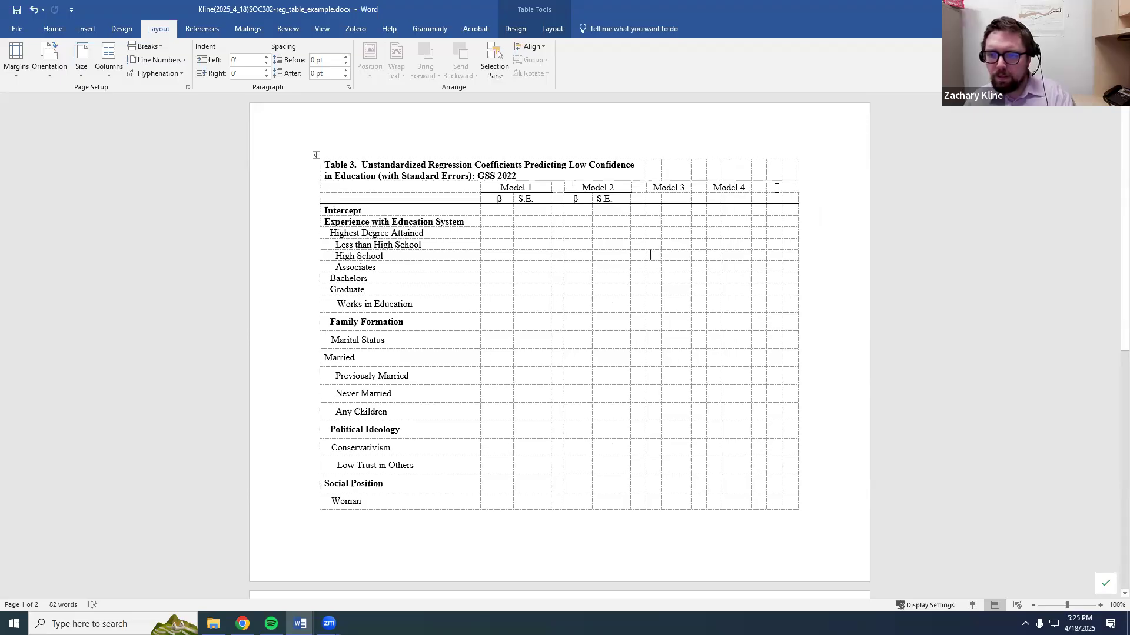
Insert one column to the right of the last column in Table 3.
{"action": "left_click_drag", "start_coordinate": [792, 170], "coordinate": [789, 432]}
{"action": "left_click_drag", "start_coordinate": [784, 522], "coordinate": [788, 509]}
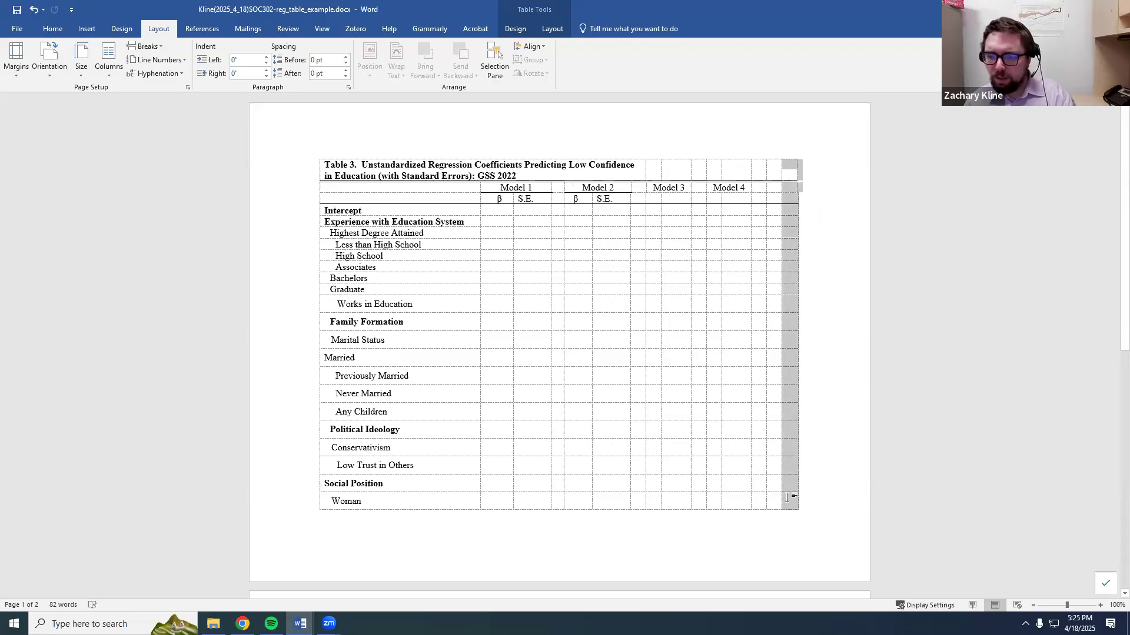
{"action": "right_click", "coordinate": [799, 339]}
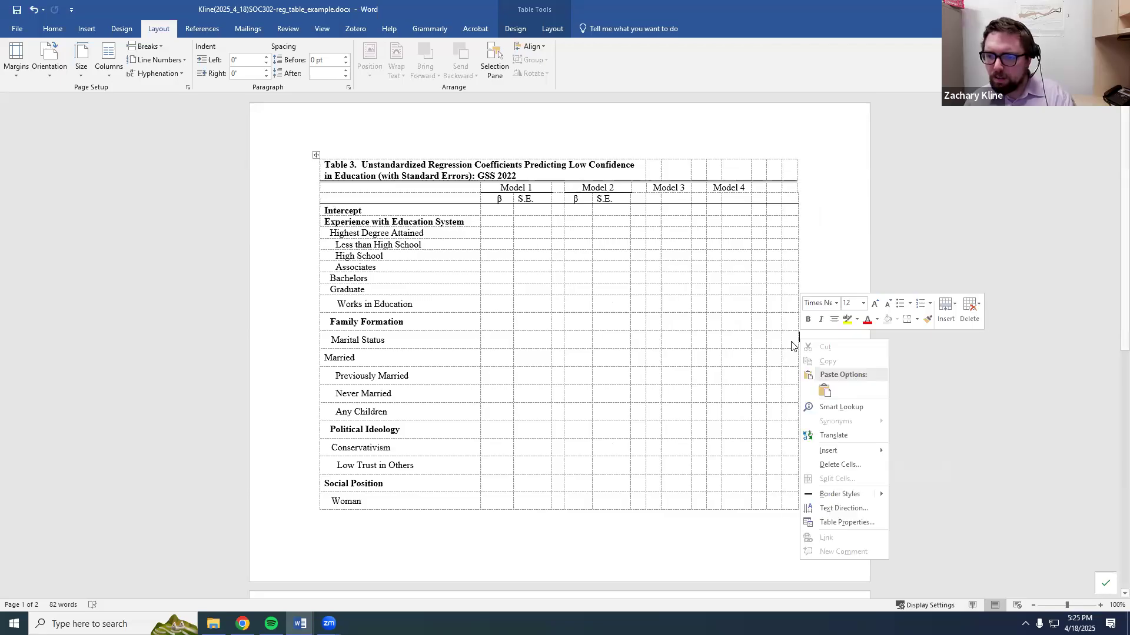
{"action": "left_click_drag", "start_coordinate": [791, 507], "coordinate": [790, 177]}
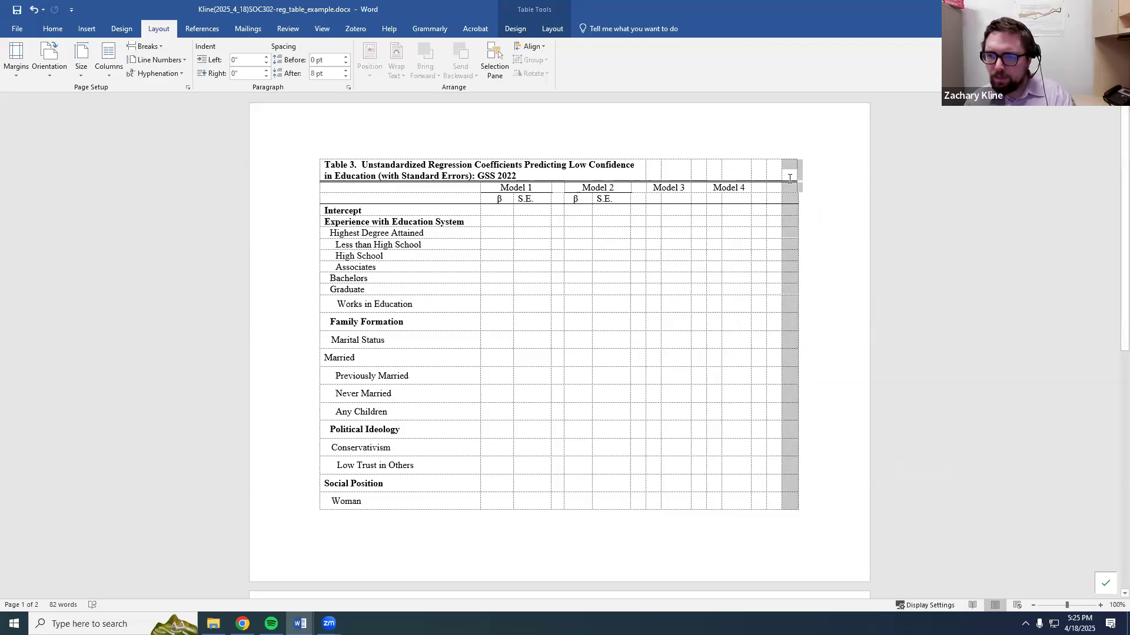
{"action": "left_click", "coordinate": [784, 191]}
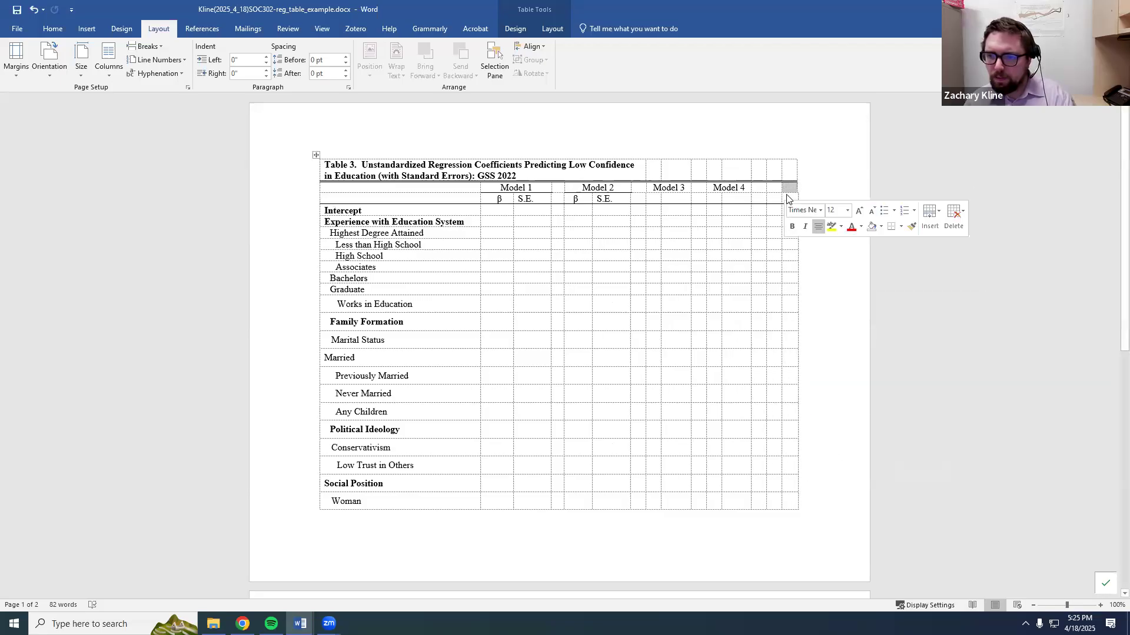
{"action": "right_click", "coordinate": [787, 257]}
{"action": "mouse_move", "coordinate": [828, 327]}
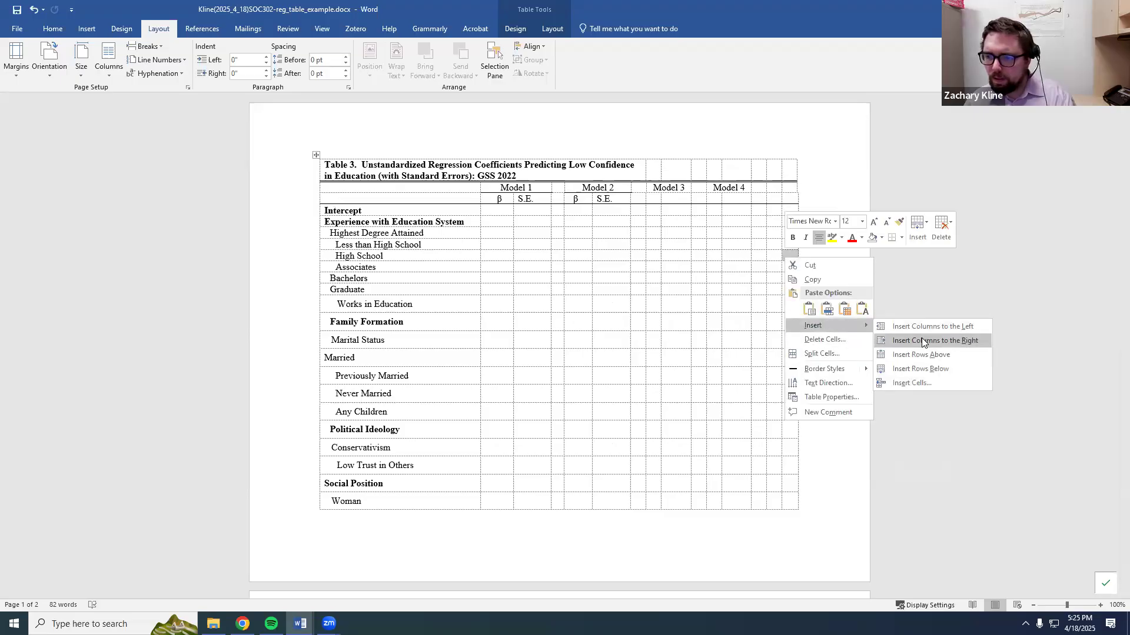
{"action": "left_click", "coordinate": [922, 341]}
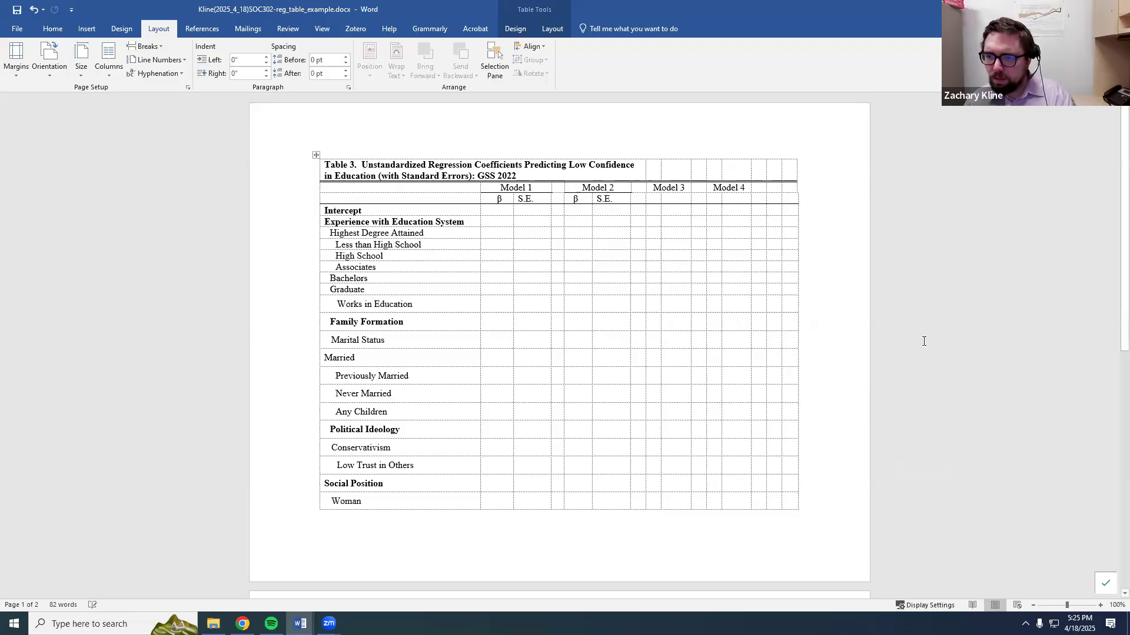
Merge the two header cells after Model 4's spacer column, label them "Model 5" and widen the column to fit the label on one line.
{"action": "left_click", "coordinate": [769, 192]}
{"action": "right_click", "coordinate": [772, 188]}
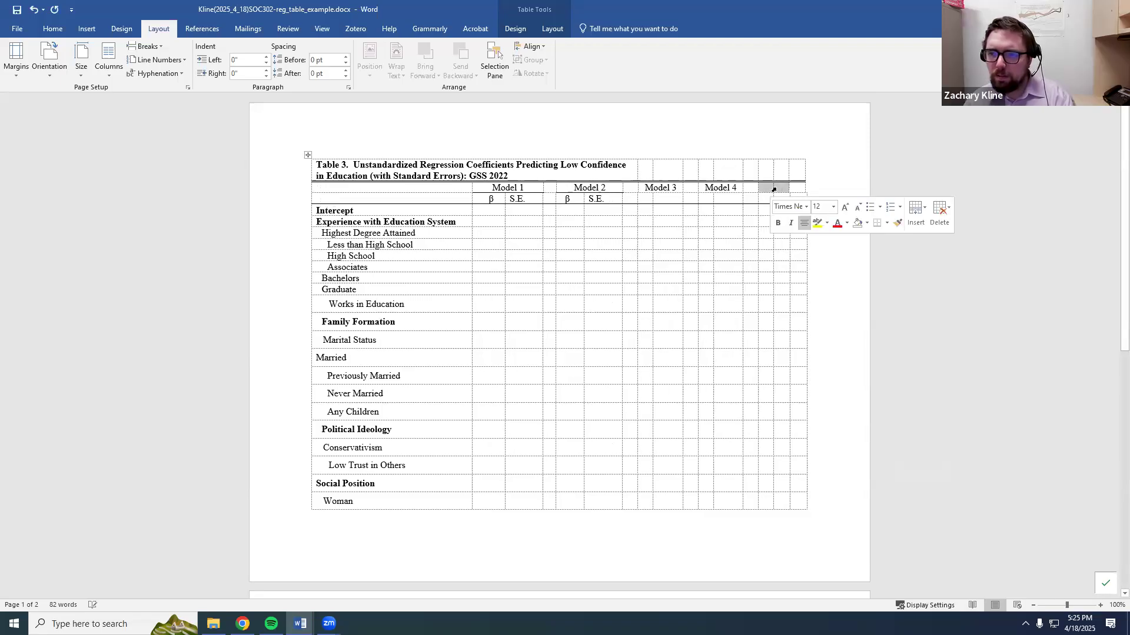
{"action": "key", "text": "Escape"}
{"action": "type", "text": "Mod"}
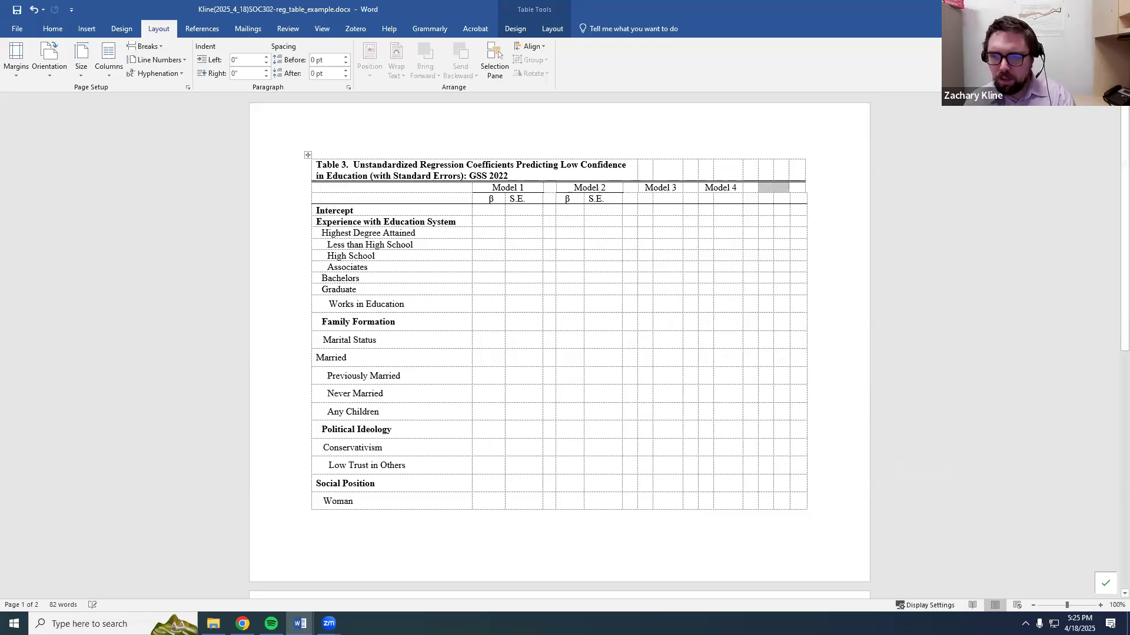
{"action": "type", "text": "el 5"}
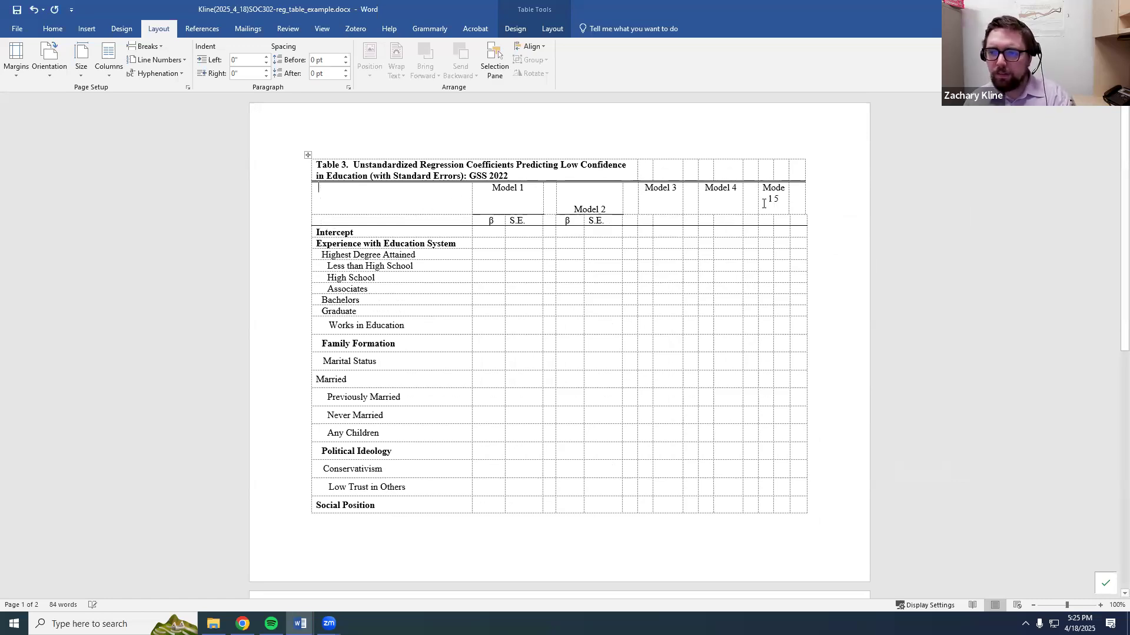
{"action": "key", "text": "BackSpace"}
{"action": "key", "text": "BackSpace"}
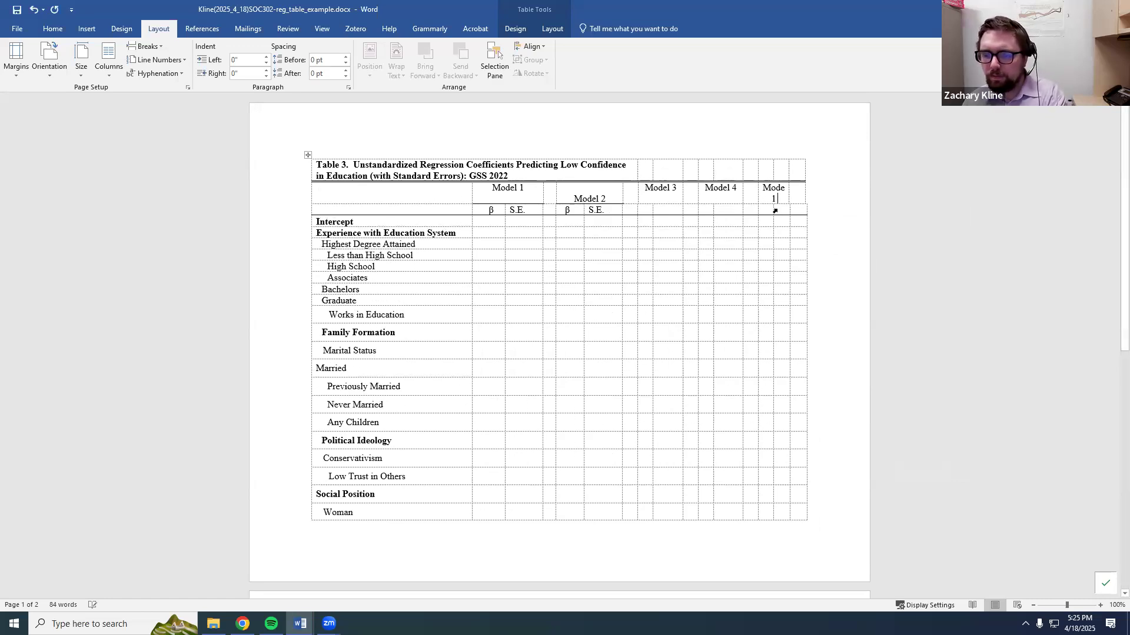
{"action": "type", "text": "5"}
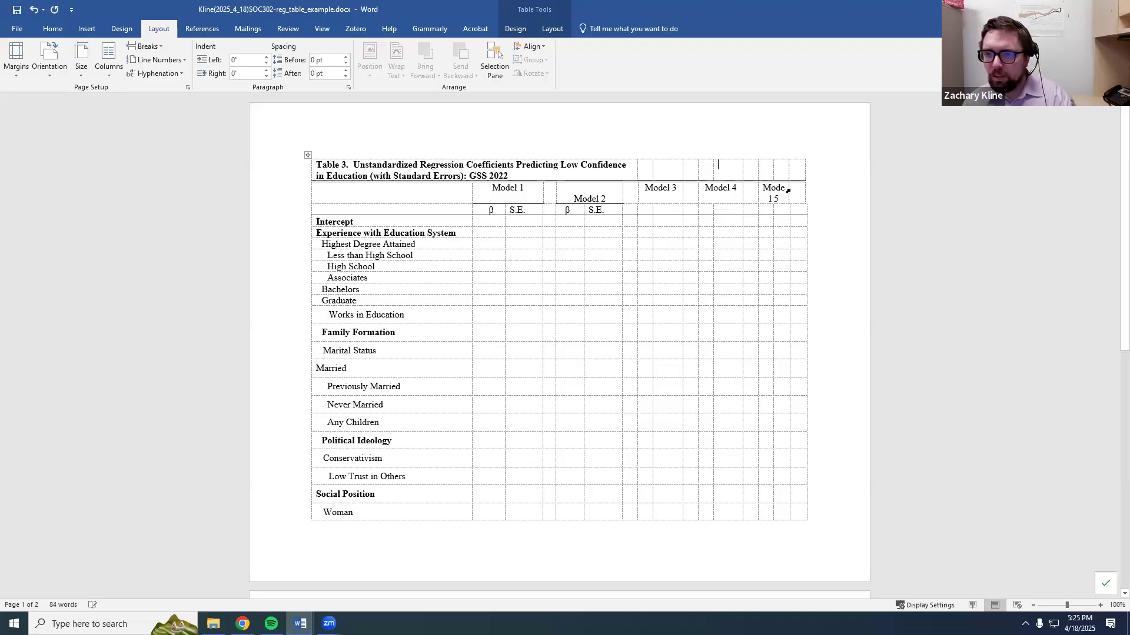
{"action": "left_click_drag", "start_coordinate": [788, 189], "coordinate": [802, 169]}
Merge the title row across all columns of Table 3 and fit its width so the title stays on one line.
{"action": "left_click_drag", "start_coordinate": [807, 170], "coordinate": [537, 171]}
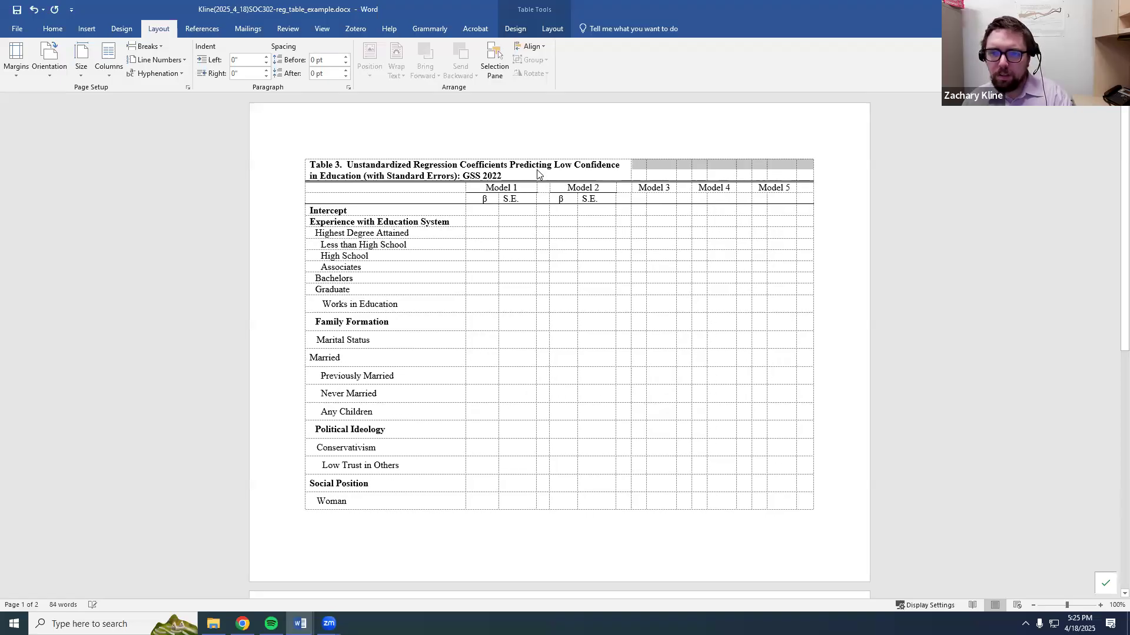
{"action": "left_click", "coordinate": [590, 176]}
{"action": "left_click_drag", "start_coordinate": [804, 170], "coordinate": [621, 176]}
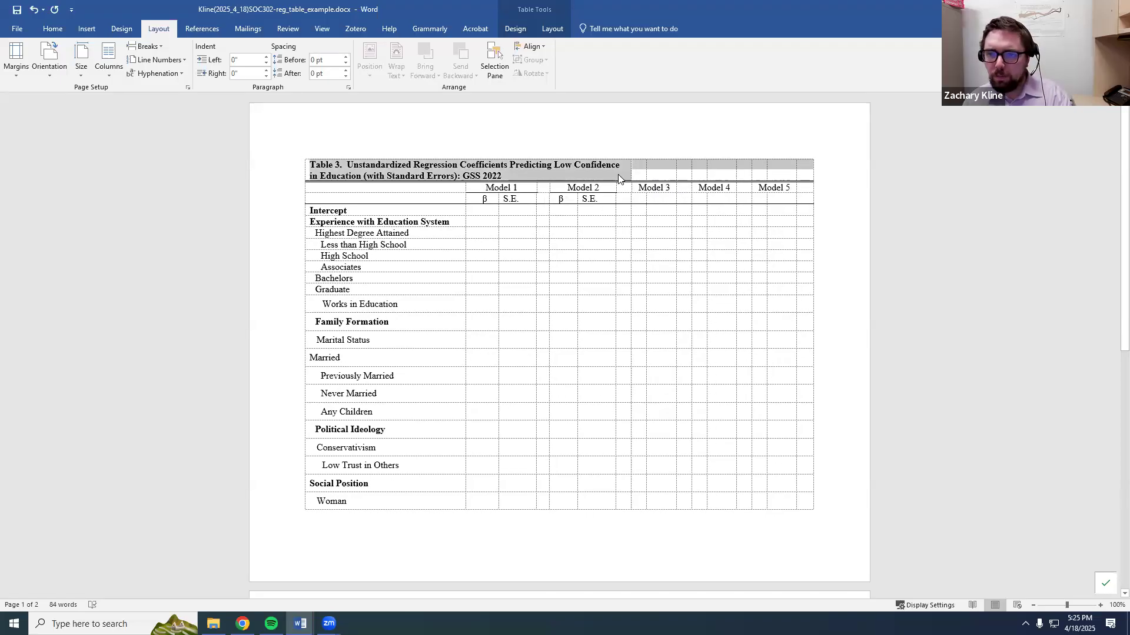
{"action": "right_click", "coordinate": [620, 176]}
{"action": "left_click", "coordinate": [673, 269]}
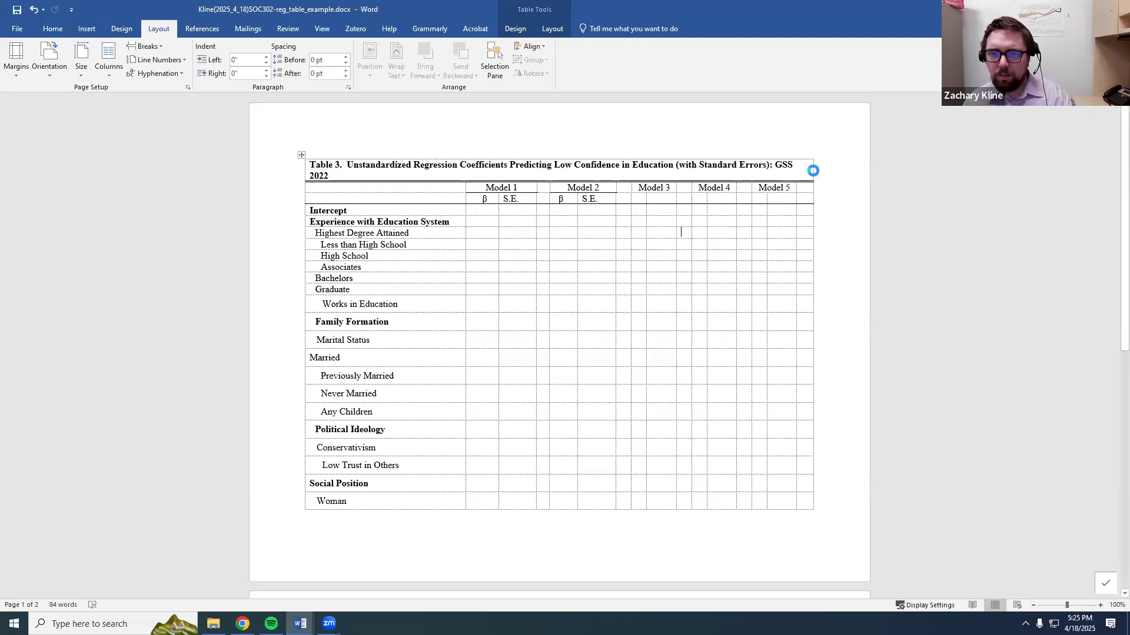
{"action": "double_click", "coordinate": [813, 170]}
{"action": "left_click", "coordinate": [714, 308]}
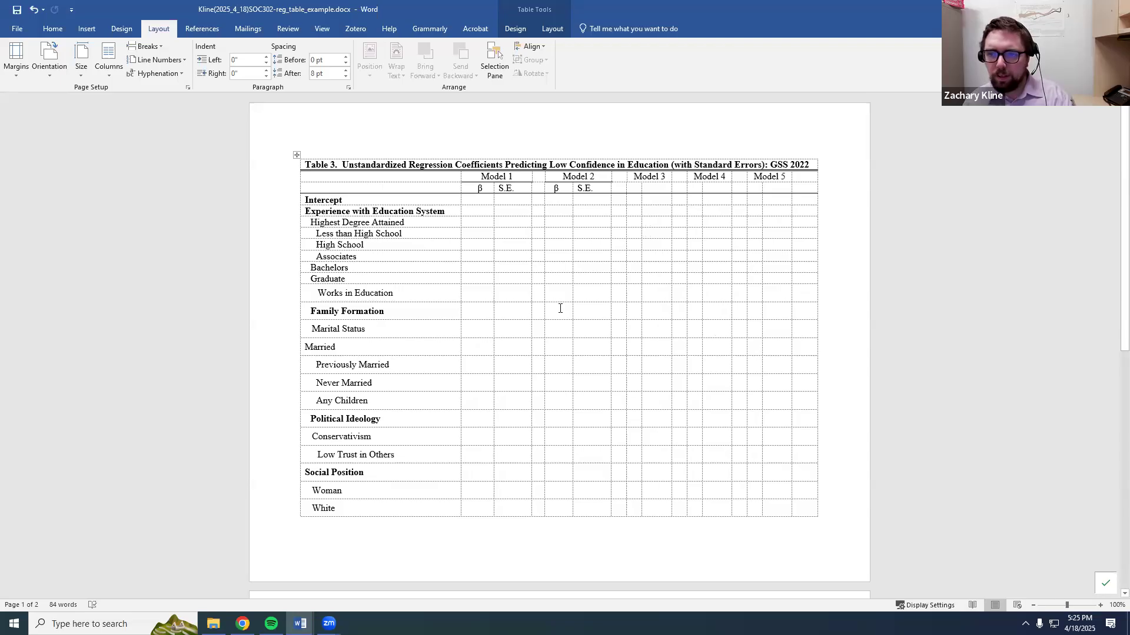
Copy the β and S.E. subheadings of Model 2 into the columns under Model 3, Model 4 and Model 5.
{"action": "key", "text": "ctrl+c"}
{"action": "left_click_drag", "start_coordinate": [555, 188], "coordinate": [778, 194]}
{"action": "left_click", "coordinate": [637, 188]}
{"action": "key", "text": "ctrl+v"}
{"action": "key", "text": "ctrl+v"}
{"action": "key", "text": "ctrl+v"}
{"action": "key", "text": "ctrl+v"}
{"action": "left_click", "coordinate": [450, 272]}
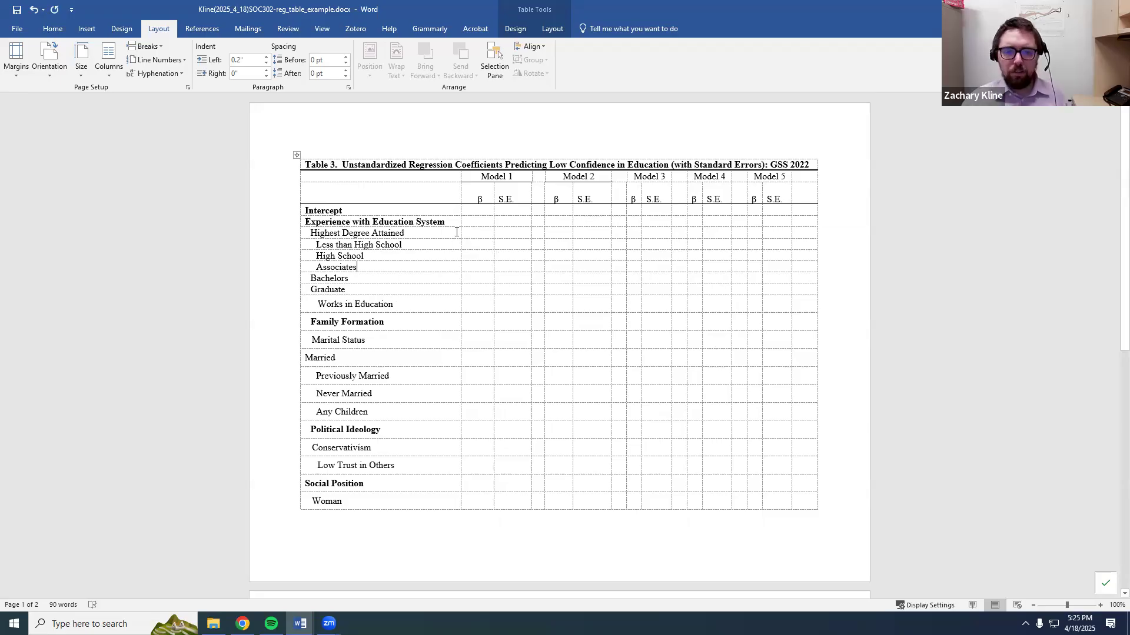
{"action": "scroll", "coordinate": [461, 415], "scroll_direction": "down", "scroll_amount": 6}
{"action": "scroll", "coordinate": [464, 444], "scroll_direction": "up", "scroll_amount": 3}
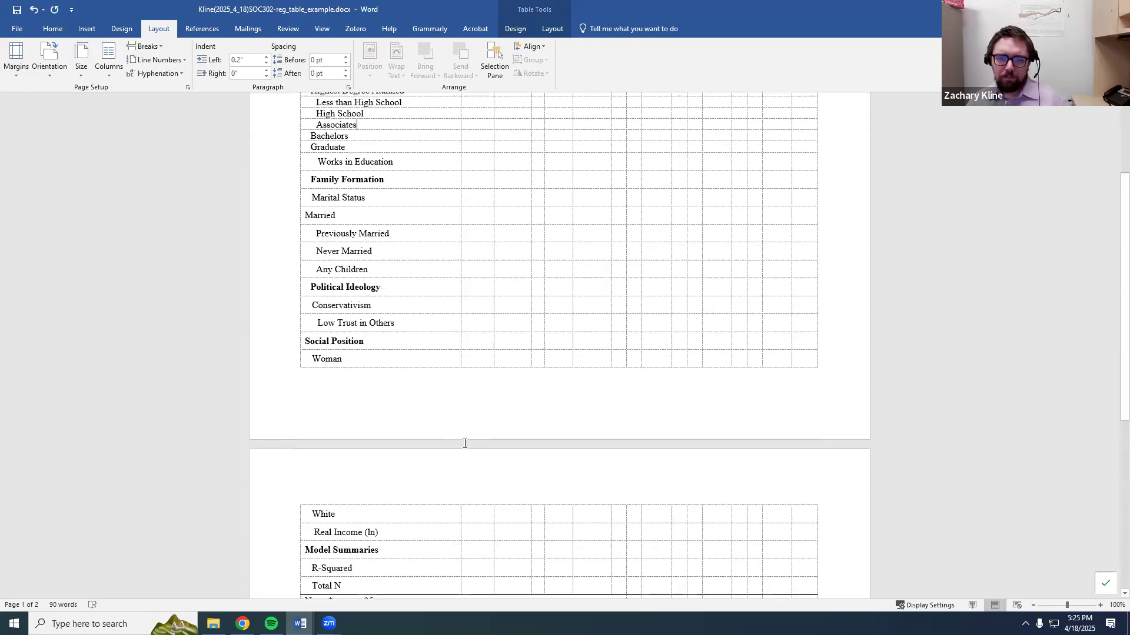
{"action": "scroll", "coordinate": [426, 401], "scroll_direction": "up", "scroll_amount": 4}
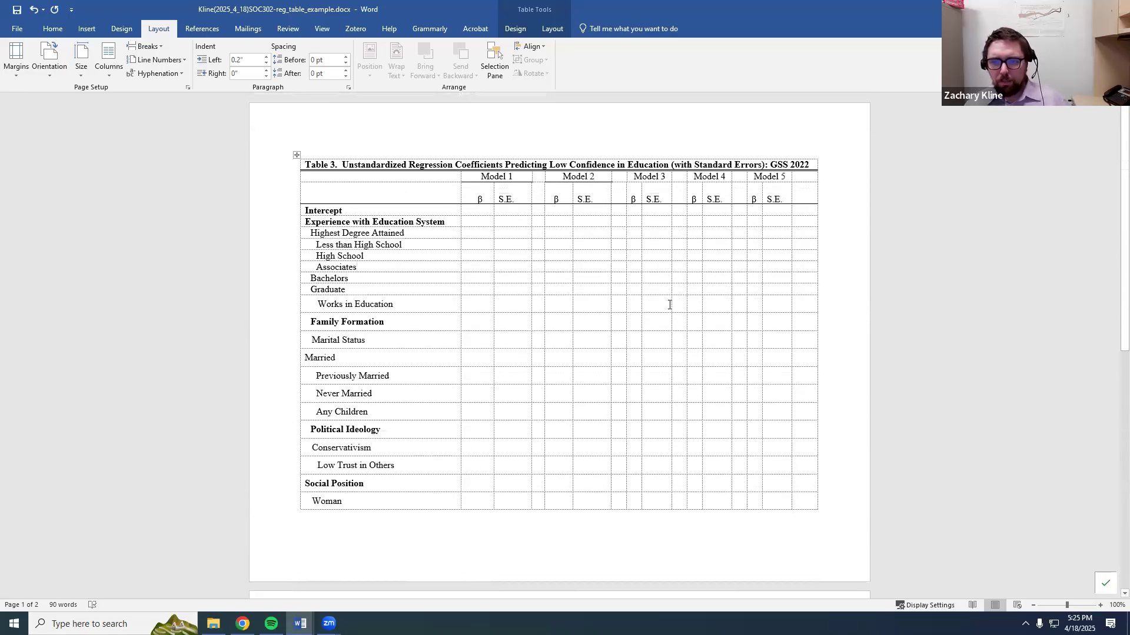
Look over the row labels and empty cells of Table 3 across both pages.
{"action": "scroll", "coordinate": [537, 385], "scroll_direction": "down", "scroll_amount": 1}
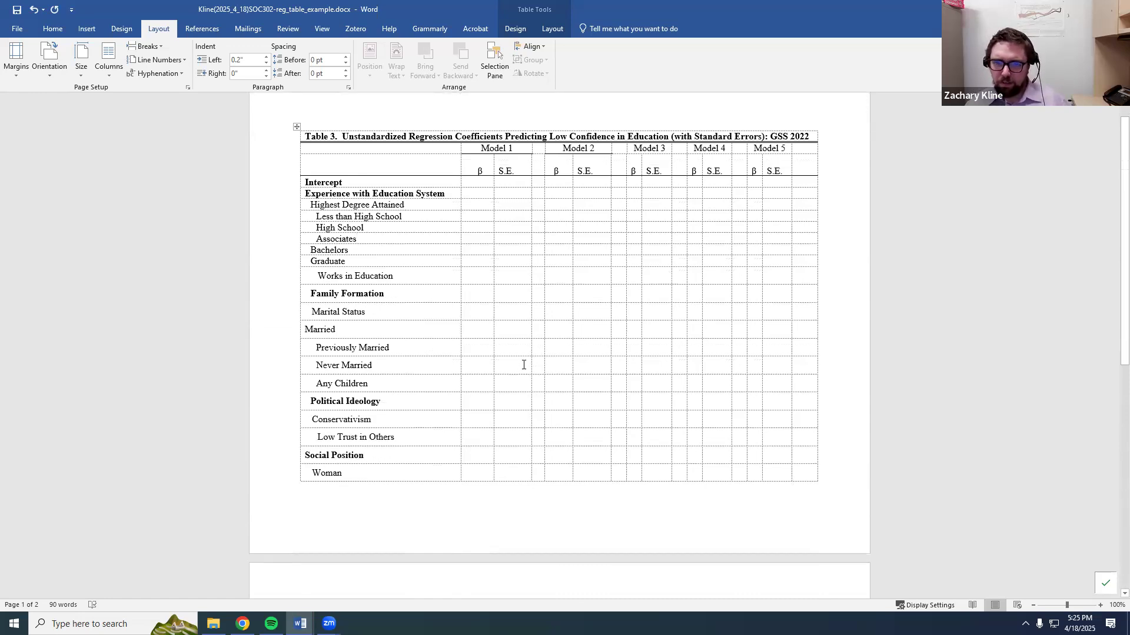
{"action": "scroll", "coordinate": [495, 343], "scroll_direction": "up", "scroll_amount": 1}
{"action": "scroll", "coordinate": [493, 306], "scroll_direction": "down", "scroll_amount": 4}
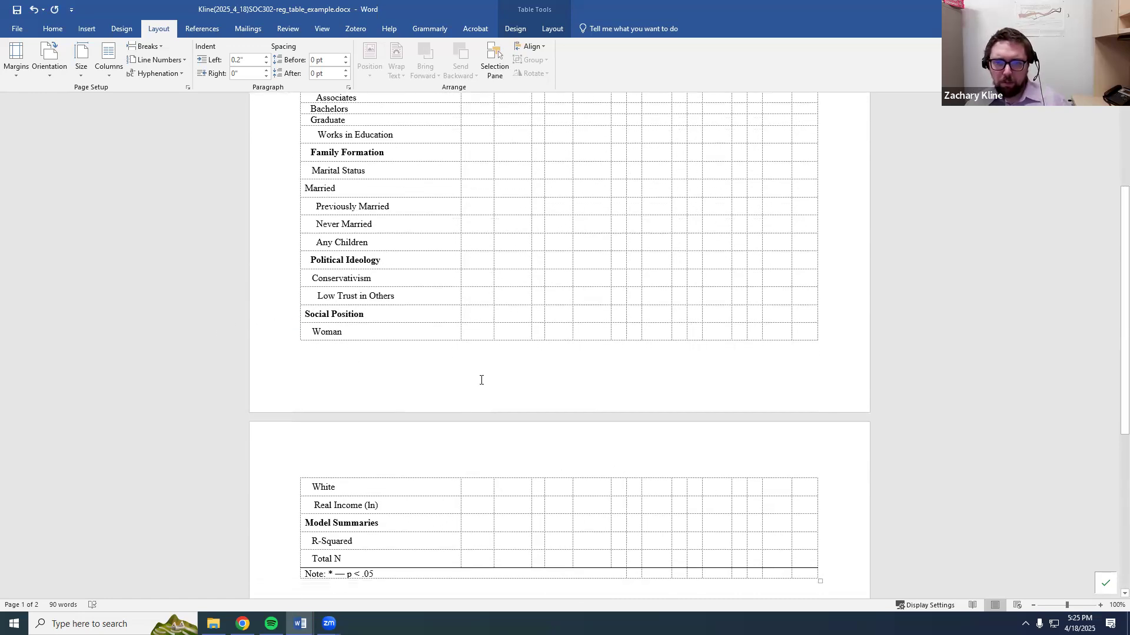
{"action": "scroll", "coordinate": [481, 380], "scroll_direction": "up", "scroll_amount": 2}
{"action": "left_click_drag", "start_coordinate": [325, 353], "coordinate": [800, 355]}
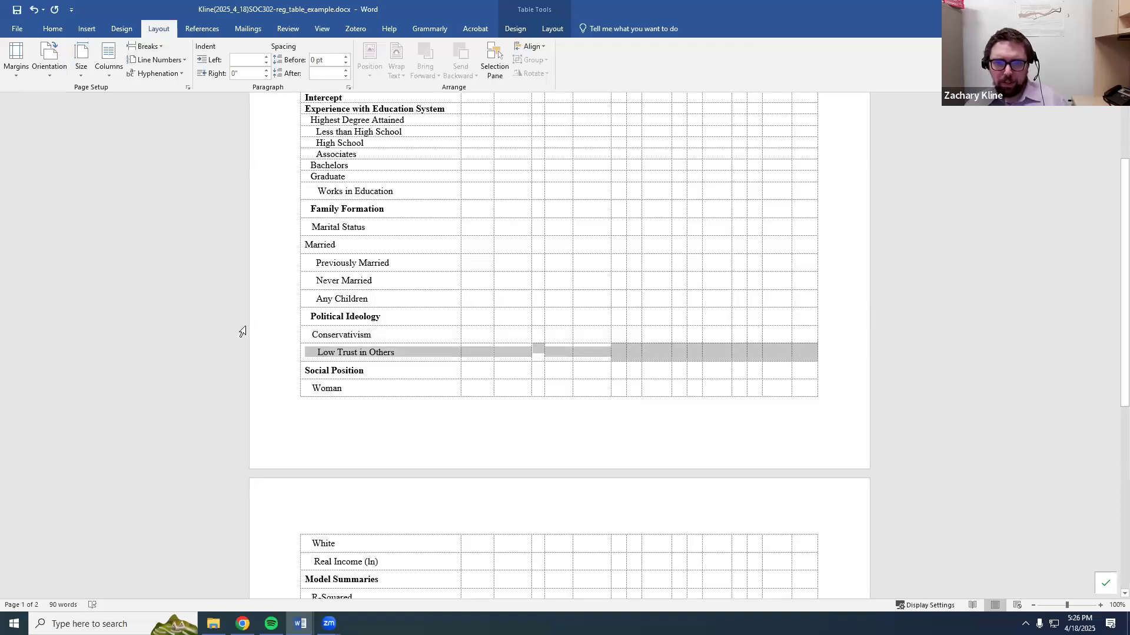
{"action": "scroll", "coordinate": [542, 307], "scroll_direction": "up", "scroll_amount": 2}
{"action": "scroll", "coordinate": [472, 225], "scroll_direction": "up", "scroll_amount": 1}
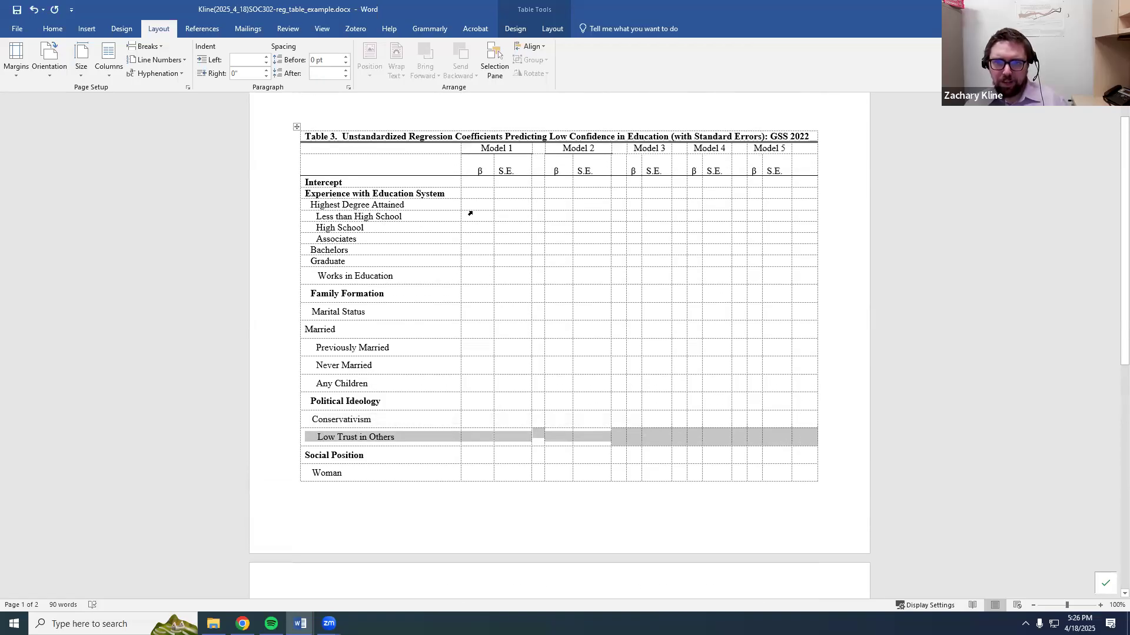
{"action": "scroll", "coordinate": [518, 229], "scroll_direction": "up", "scroll_amount": 1}
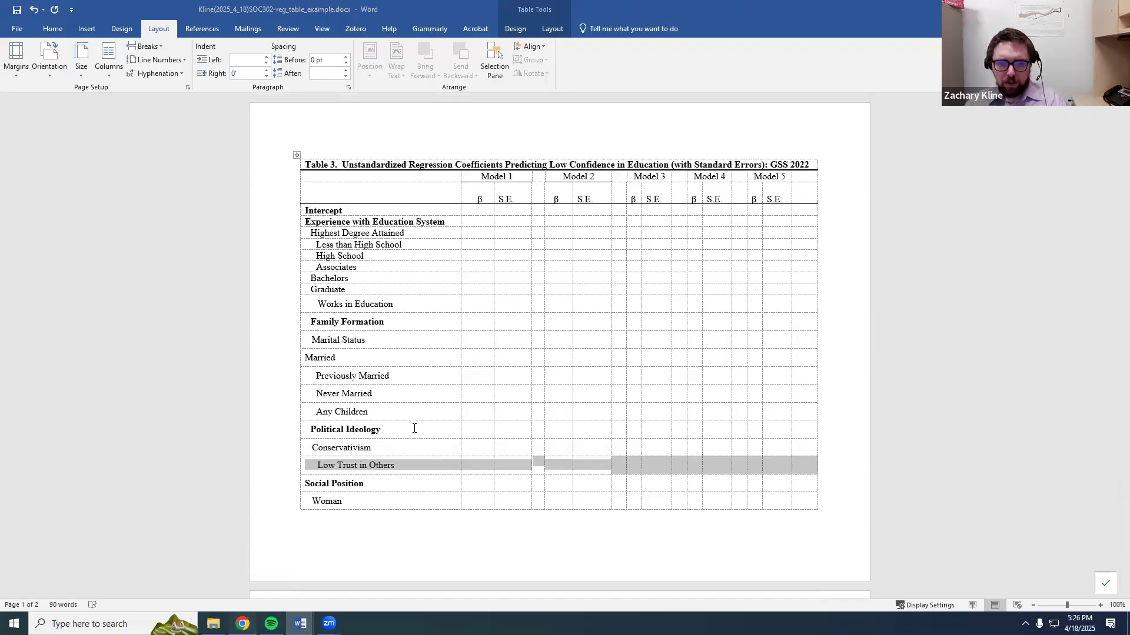
Switch to RStudio and run the three model1 lines: the glm call, summary(model1) and pR2(model1).
{"action": "key", "text": "alt+Tab"}
{"action": "scroll", "coordinate": [156, 290], "scroll_direction": "up", "scroll_amount": 2}
{"action": "left_click_drag", "start_coordinate": [117, 231], "coordinate": [31, 214]}
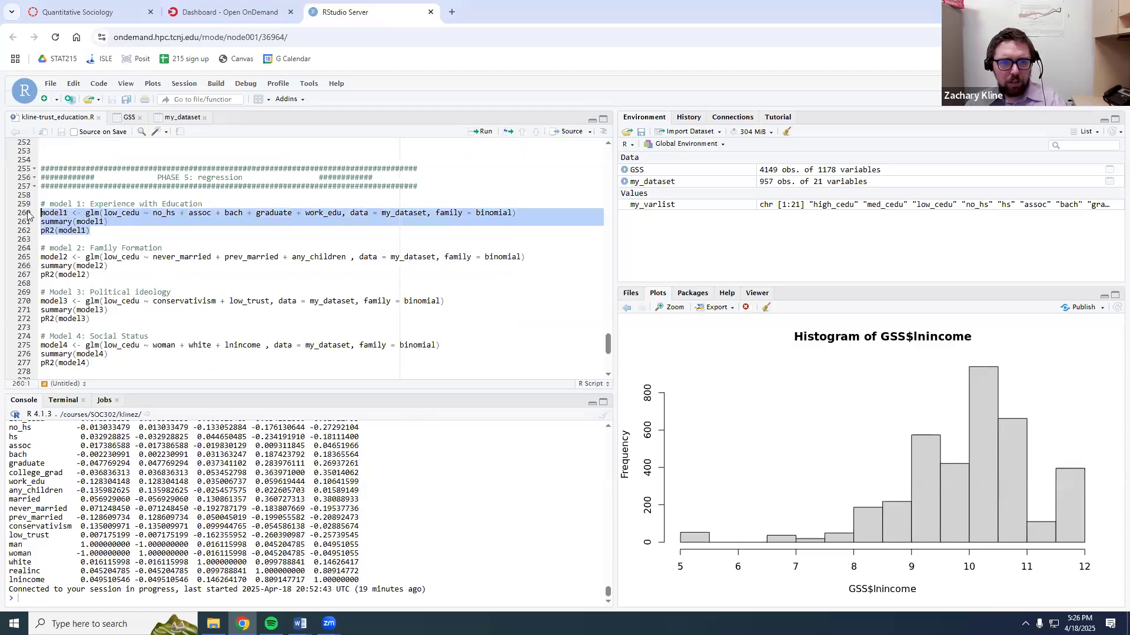
{"action": "left_click", "coordinate": [481, 132]}
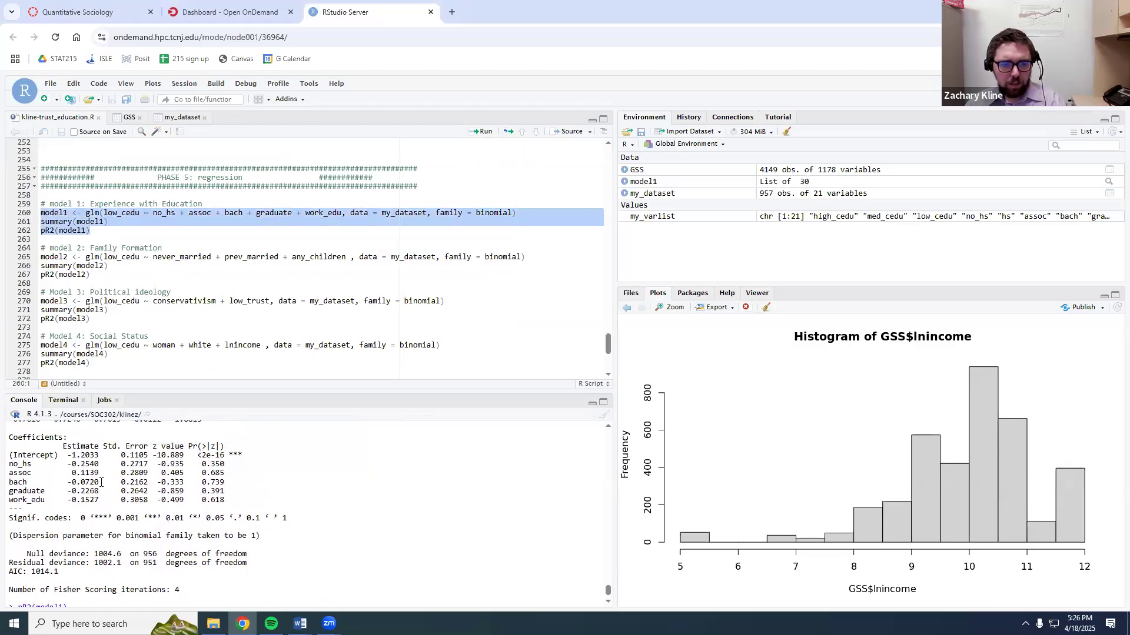
Copy the intercept's estimate -1.2033 and standard error 0.1105 from the R output into Model 1's Intercept row in the Word table.
{"action": "left_click_drag", "start_coordinate": [68, 468], "coordinate": [98, 469]}
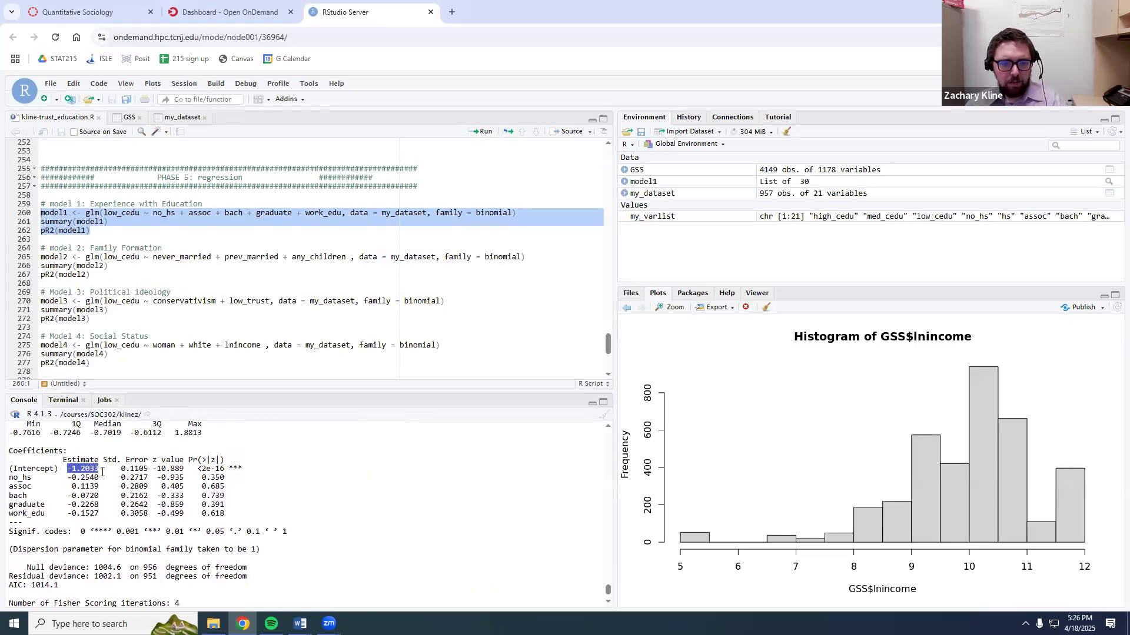
{"action": "key", "text": "alt+Tab"}
{"action": "left_click", "coordinate": [479, 213]}
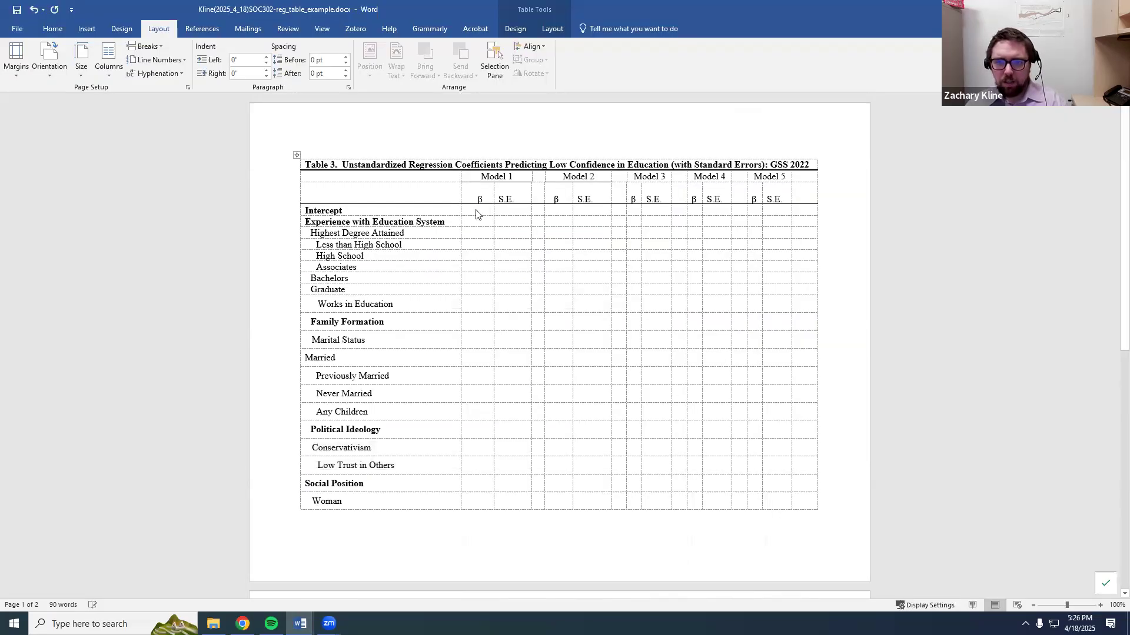
{"action": "key", "text": "alt+Tab"}
{"action": "key", "text": "ctrl+c"}
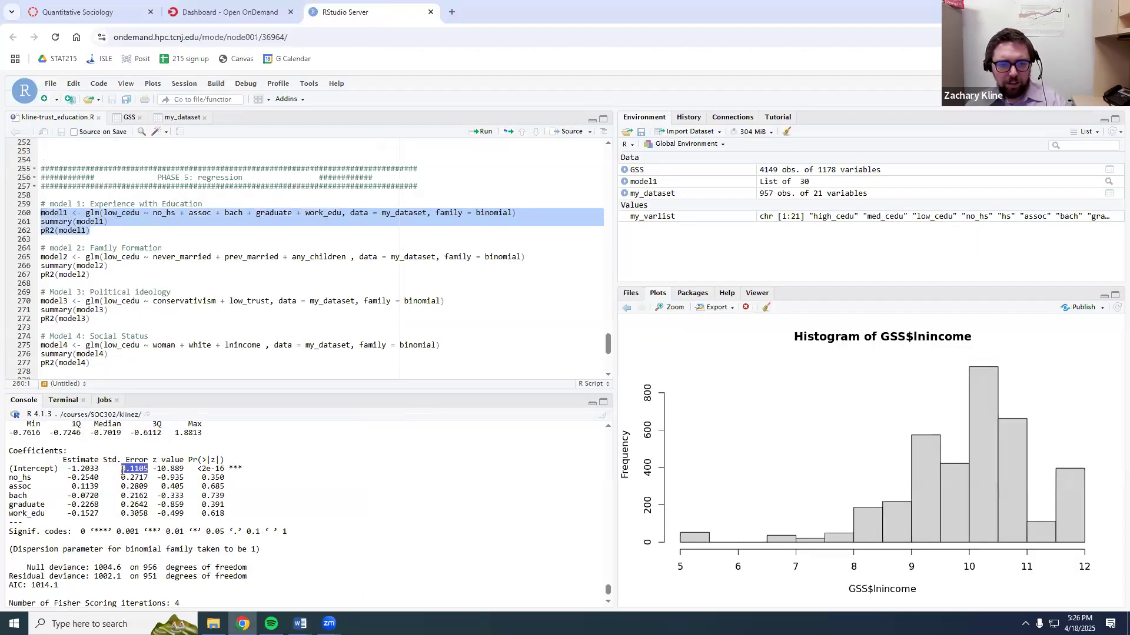
{"action": "key", "text": "alt+Tab"}
{"action": "key", "text": "ctrl+v"}
{"action": "left_click", "coordinate": [509, 225]}
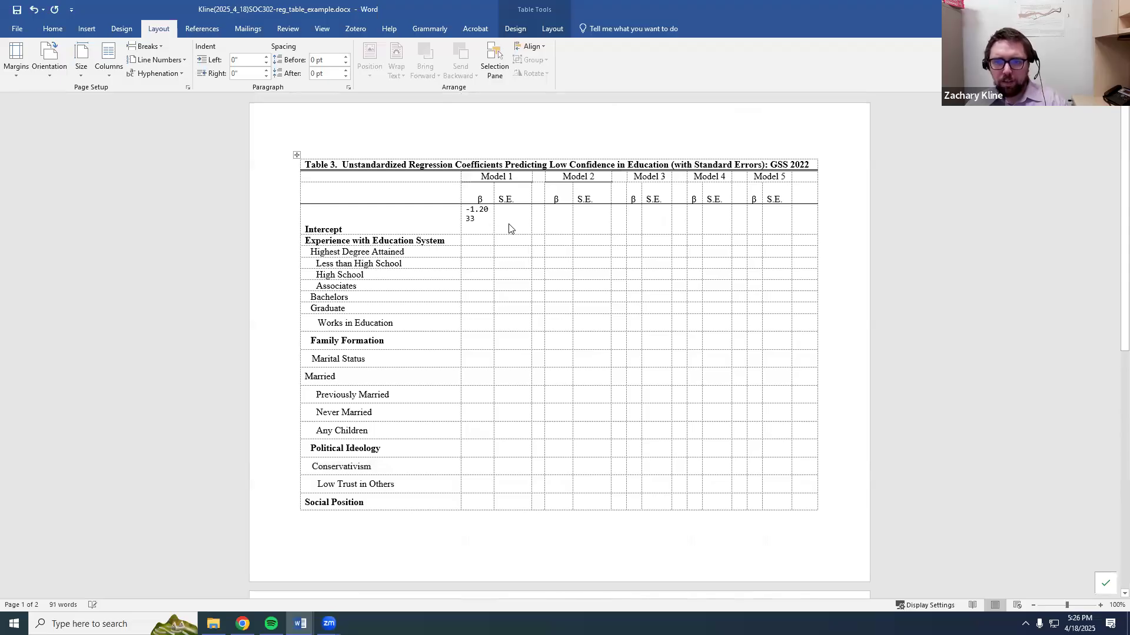
Copy the no_hs estimate -0.2540 from RStudio into the Model 1 β cell of Less than High School in Word.
{"action": "key", "text": "alt+Tab"}
{"action": "mouse_move", "coordinate": [99, 477]}
{"action": "left_mouse_down"}
{"action": "mouse_move", "coordinate": [71, 488]}
{"action": "mouse_move", "coordinate": [70, 477]}
{"action": "mouse_move", "coordinate": [103, 477]}
{"action": "left_mouse_up"}
{"action": "key", "text": "ctrl+c"}
{"action": "key", "text": "alt+Tab"}
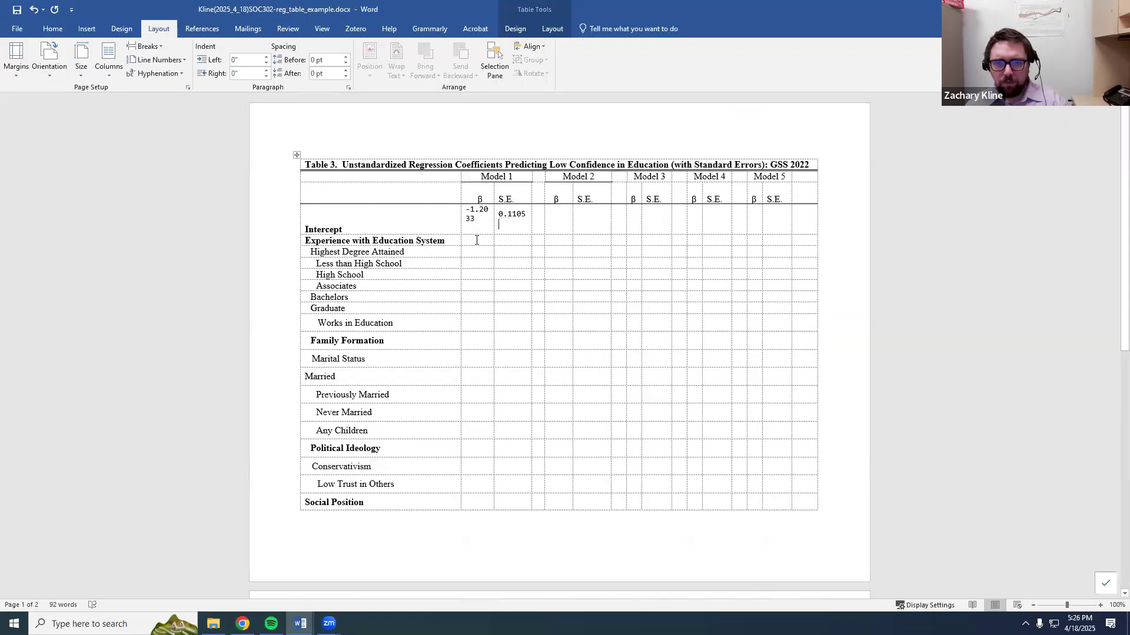
{"action": "left_click", "coordinate": [477, 252]}
{"action": "left_click", "coordinate": [475, 264]}
{"action": "key", "text": "ctrl+v"}
Copy the no_hs standard error 0.2717 from RStudio into the matching S.E. cell and append "(Reference)" to the High School label.
{"action": "key", "text": "alt+Tab"}
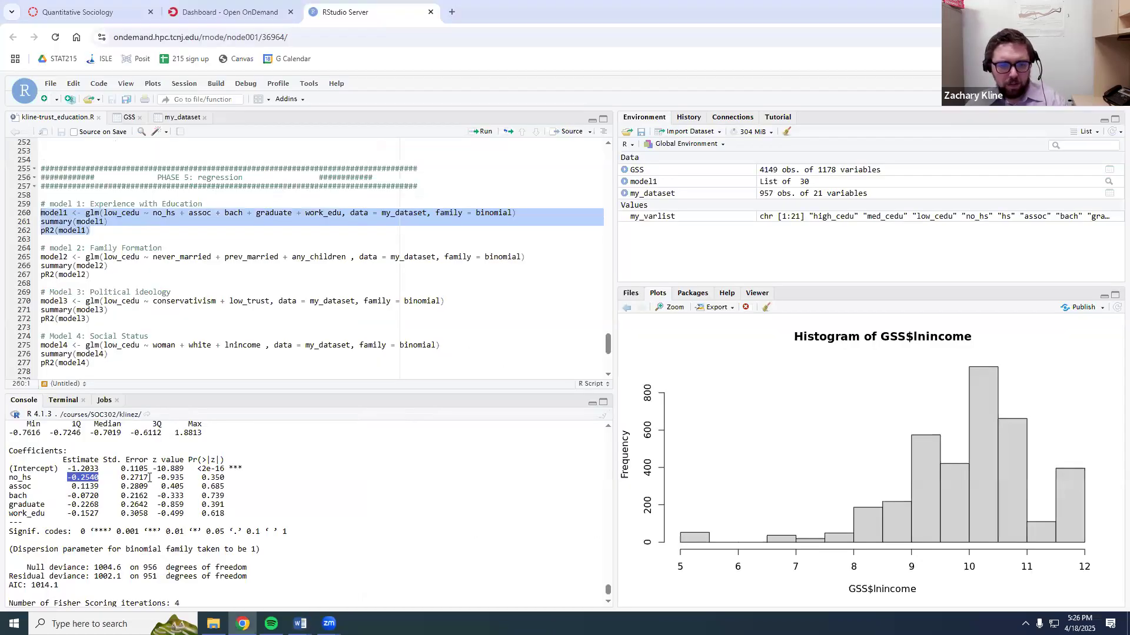
{"action": "left_click_drag", "start_coordinate": [148, 477], "coordinate": [119, 477]}
{"action": "key", "text": "alt+Tab"}
{"action": "left_click", "coordinate": [515, 275]}
{"action": "key", "text": "ctrl+v"}
{"action": "left_click", "coordinate": [385, 293]}
{"action": "type", "text": "(Reference"}
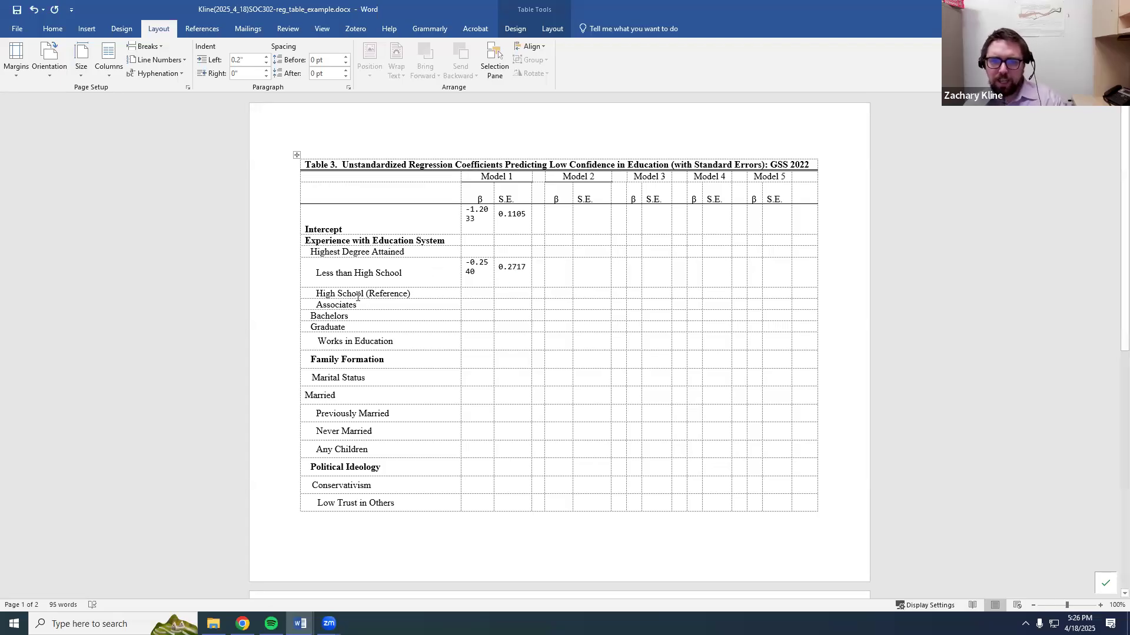
Copy the assoc estimate 0.1139 and standard error 0.2809 from RStudio into Model 1's Associates row in Word.
{"action": "left_click", "coordinate": [475, 303]}
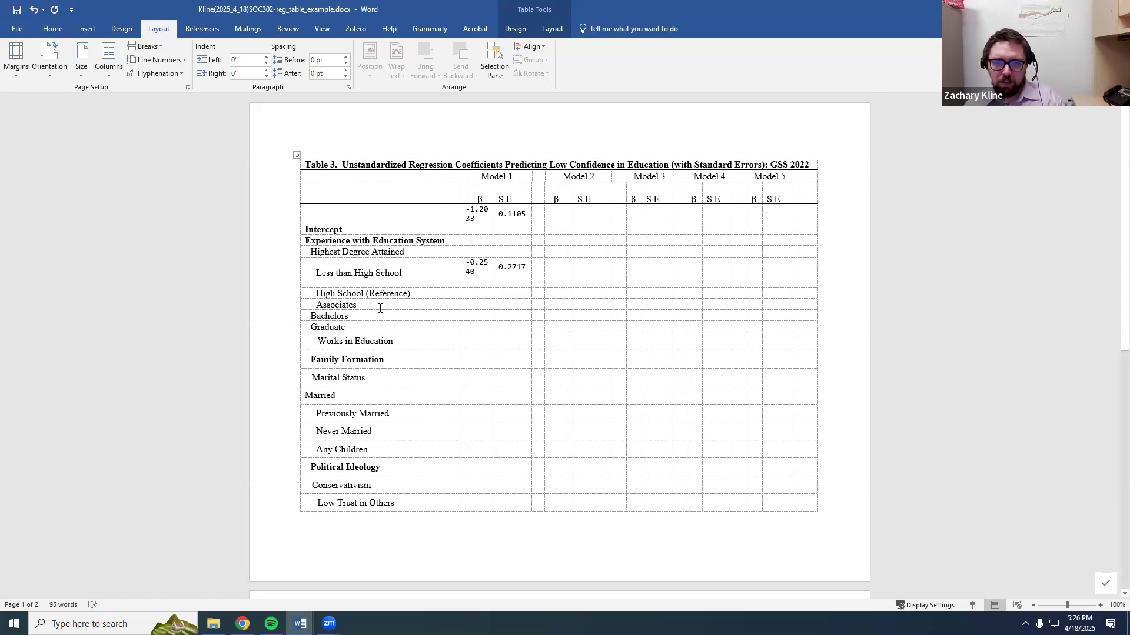
{"action": "key", "text": "alt+Tab"}
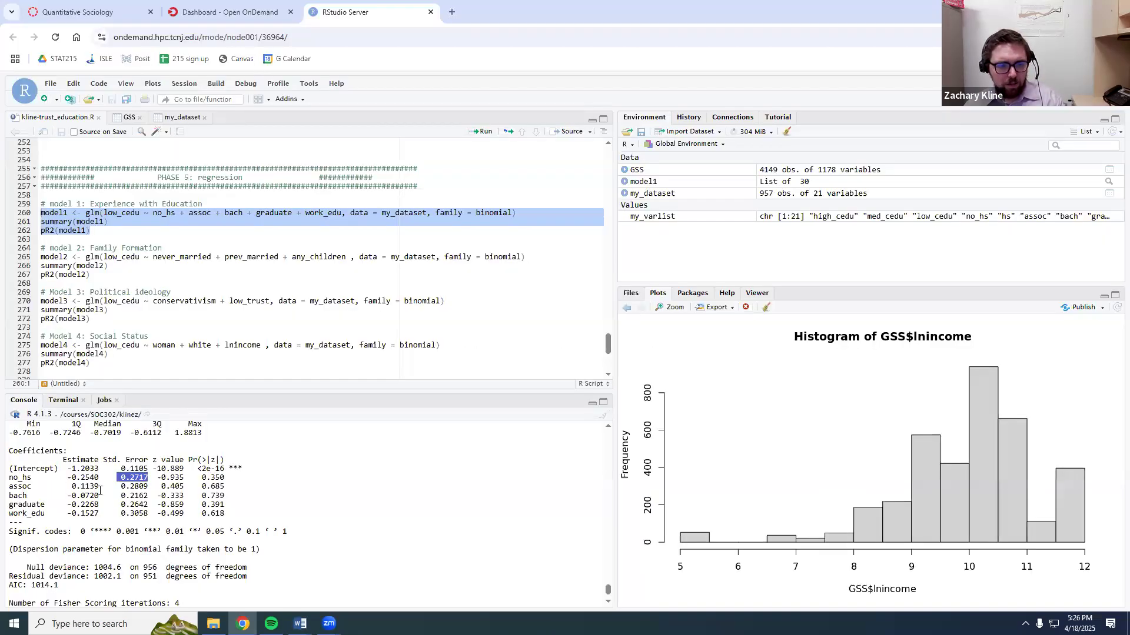
{"action": "left_click_drag", "start_coordinate": [121, 487], "coordinate": [71, 490]}
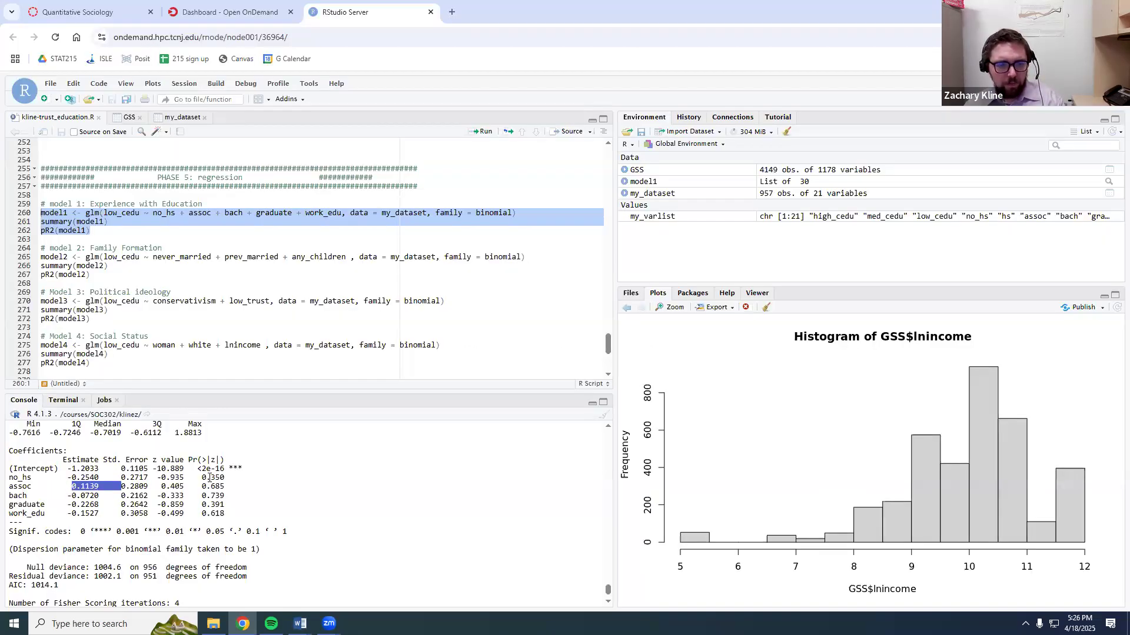
{"action": "key", "text": "alt+Tab"}
{"action": "key", "text": "ctrl+v"}
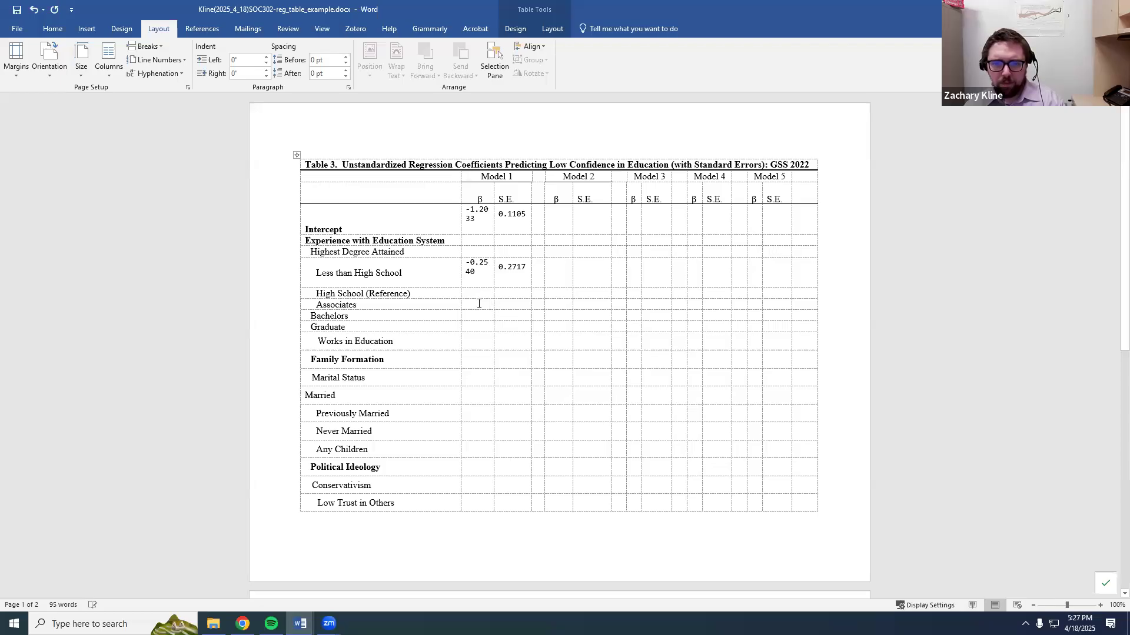
{"action": "key", "text": "alt+Tab"}
{"action": "left_click_drag", "start_coordinate": [148, 487], "coordinate": [123, 491]}
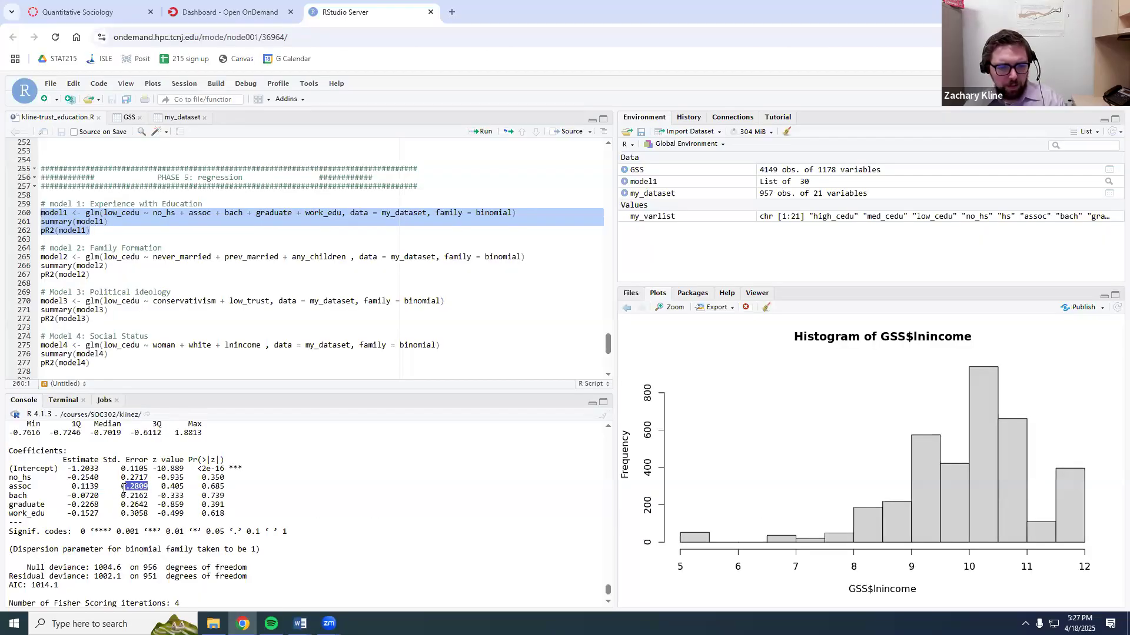
{"action": "key", "text": "alt+Tab"}
{"action": "left_click", "coordinate": [528, 316]}
{"action": "key", "text": "ctrl+v"}
Copy the bach estimate -0.0720 and standard error 0.2162 from RStudio into Model 1's Bachelors row in Word.
{"action": "key", "text": "alt+Tab"}
{"action": "left_click_drag", "start_coordinate": [102, 498], "coordinate": [63, 496]}
{"action": "key", "text": "alt+Tab"}
{"action": "left_click", "coordinate": [466, 332]}
{"action": "left_click", "coordinate": [475, 339]}
{"action": "key", "text": "ctrl+v"}
{"action": "key", "text": "alt+Tab"}
{"action": "left_click_drag", "start_coordinate": [148, 496], "coordinate": [128, 497]}
{"action": "key", "text": "ctrl+c"}
{"action": "key", "text": "alt+Tab"}
{"action": "left_click", "coordinate": [517, 348]}
{"action": "key", "text": "ctrl+v"}
Copy the graduate estimate -0.2268 and standard error 0.2642 from RStudio into Model 1's Graduate row in Word.
{"action": "key", "text": "alt+Tab"}
{"action": "left_click_drag", "start_coordinate": [100, 506], "coordinate": [67, 507]}
{"action": "key", "text": "ctrl+c"}
{"action": "key", "text": "alt+Tab"}
{"action": "key", "text": "alt+Tab"}
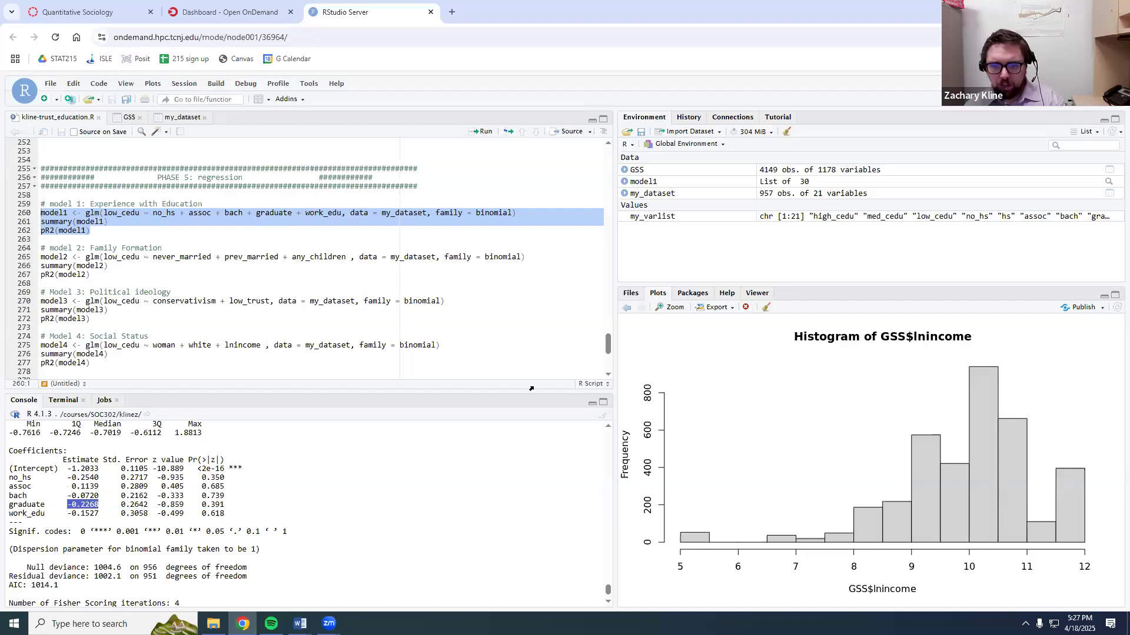
{"action": "key", "text": "alt+Tab"}
{"action": "left_click", "coordinate": [490, 363]}
{"action": "key", "text": "ctrl+v"}
{"action": "key", "text": "alt+Tab"}
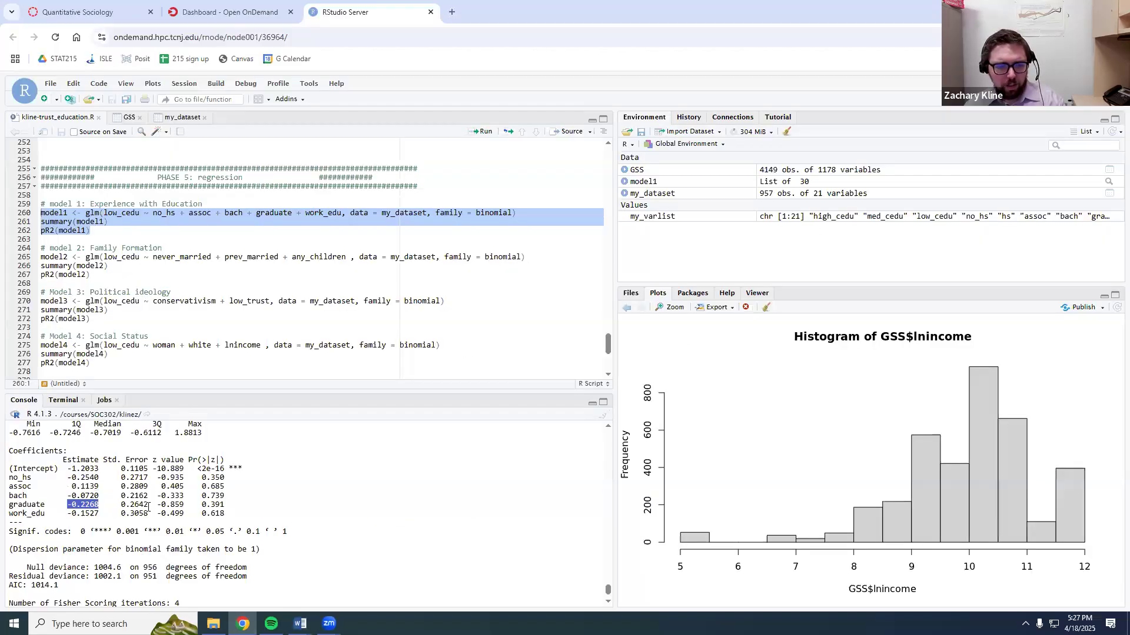
{"action": "left_click_drag", "start_coordinate": [149, 507], "coordinate": [120, 507]}
{"action": "key", "text": "alt+Tab"}
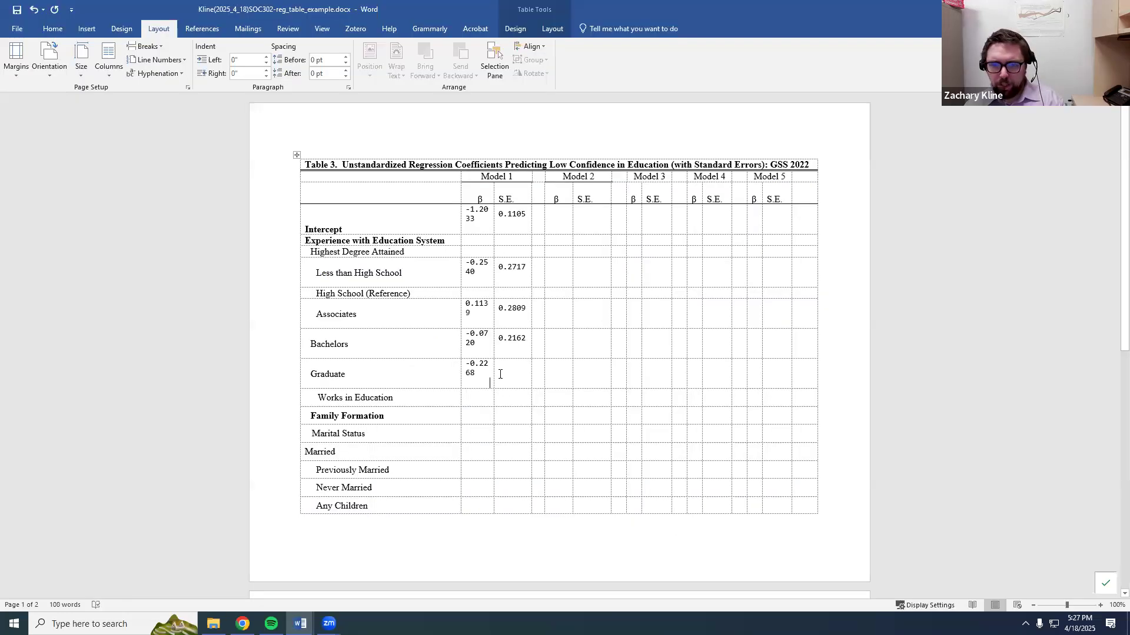
Copy the work_edu estimate -0.1527 and standard error 0.3058 from RStudio into Model 1's Works in Education row in Word.
{"action": "key", "text": "alt+Tab"}
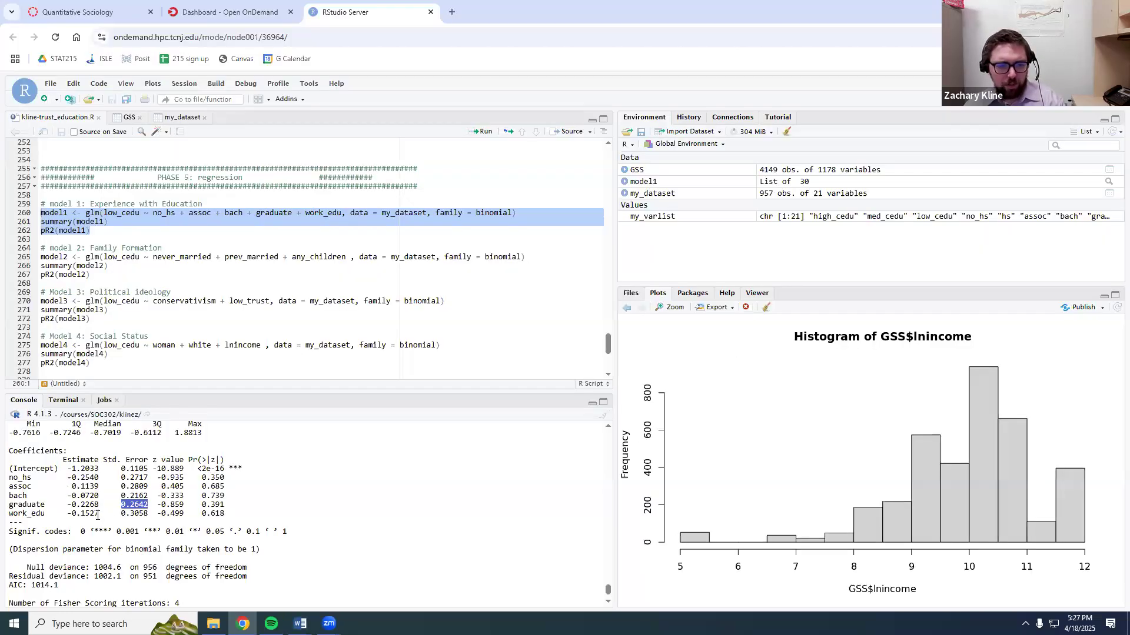
{"action": "left_click_drag", "start_coordinate": [99, 514], "coordinate": [69, 517]}
{"action": "key", "text": "alt+Tab"}
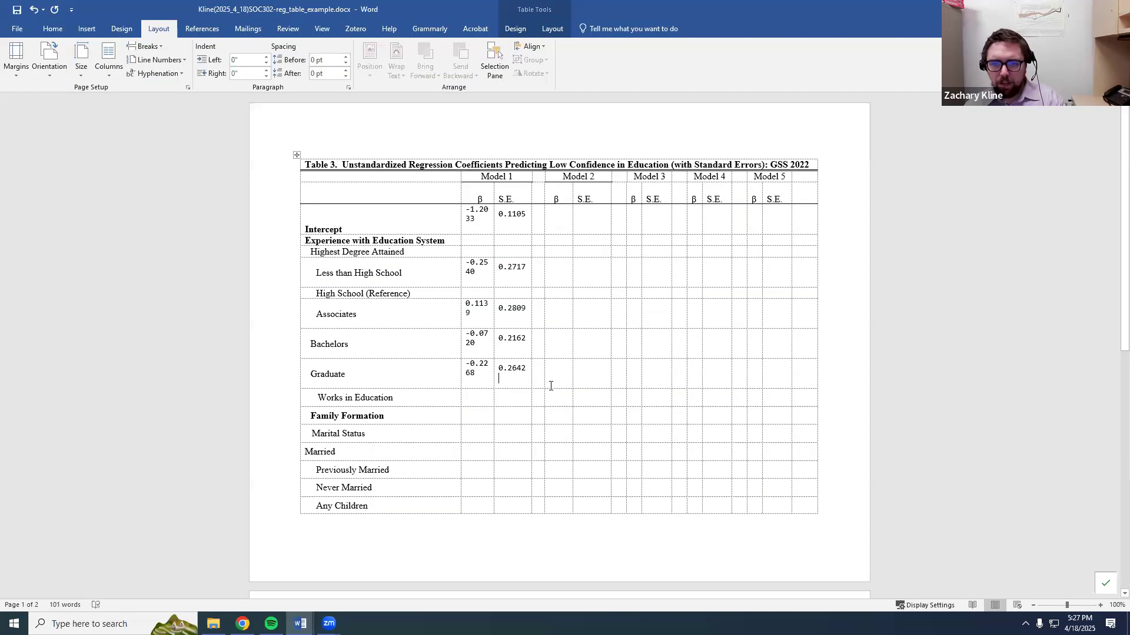
{"action": "key", "text": "alt+Tab"}
{"action": "left_click_drag", "start_coordinate": [148, 515], "coordinate": [121, 515]}
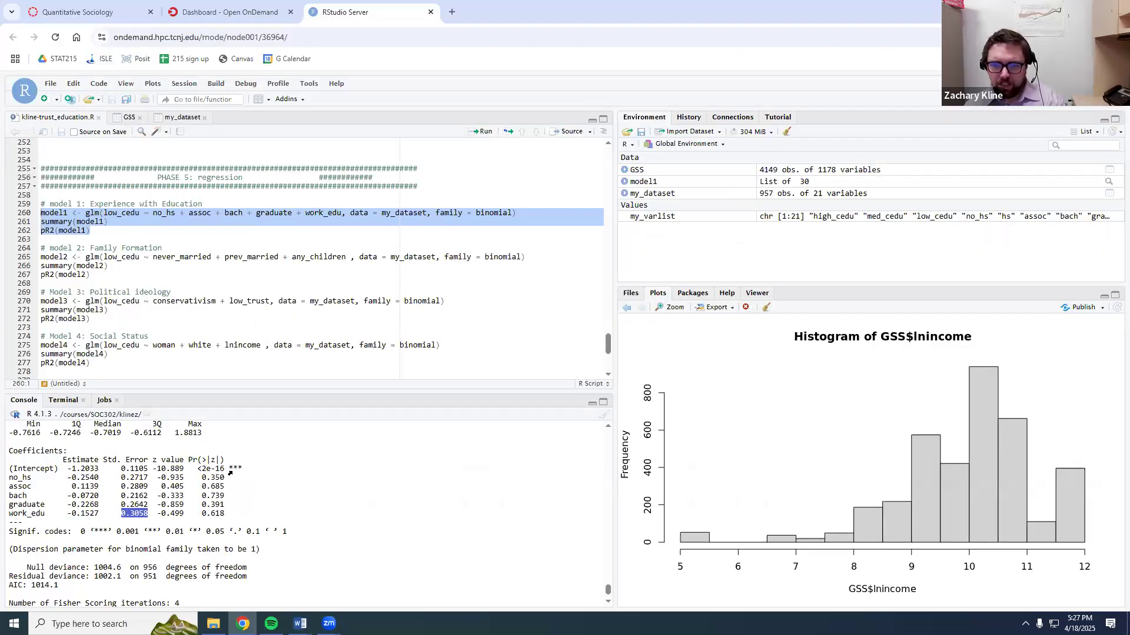
{"action": "key", "text": "ctrl+c"}
{"action": "key", "text": "alt+Tab"}
{"action": "key", "text": "ctrl+v"}
Check the p-values and significance codes of the Model 1 coefficients in RStudio, and return to the Word table.
{"action": "key", "text": "alt+Tab"}
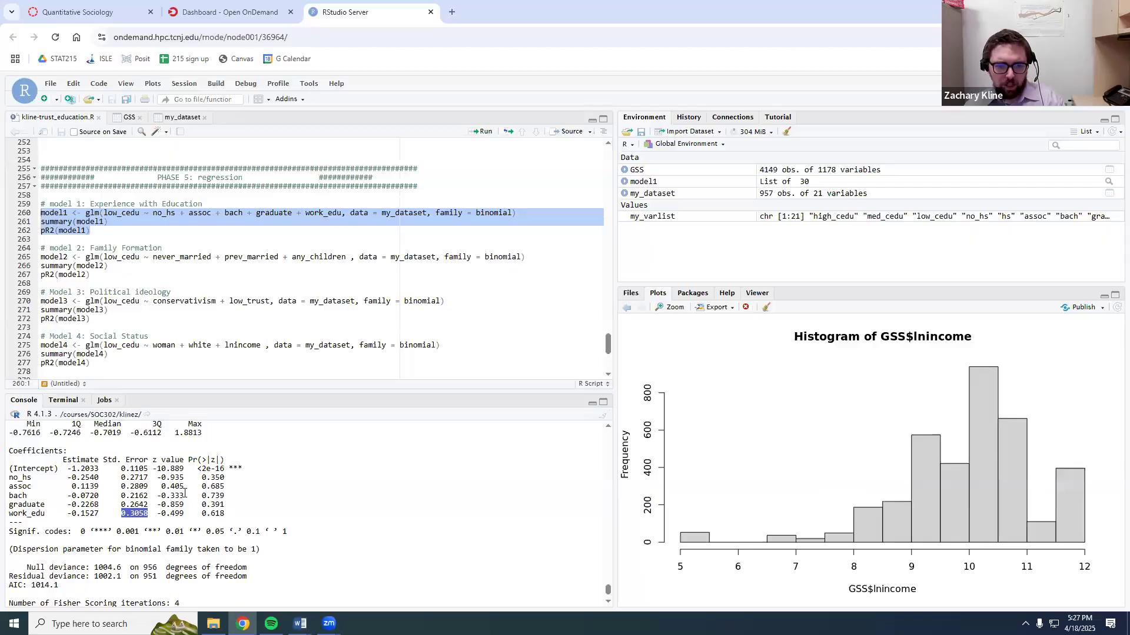
{"action": "mouse_move", "coordinate": [247, 467]}
{"action": "left_mouse_down"}
{"action": "mouse_move", "coordinate": [8, 464]}
{"action": "mouse_move", "coordinate": [246, 464]}
{"action": "left_mouse_up"}
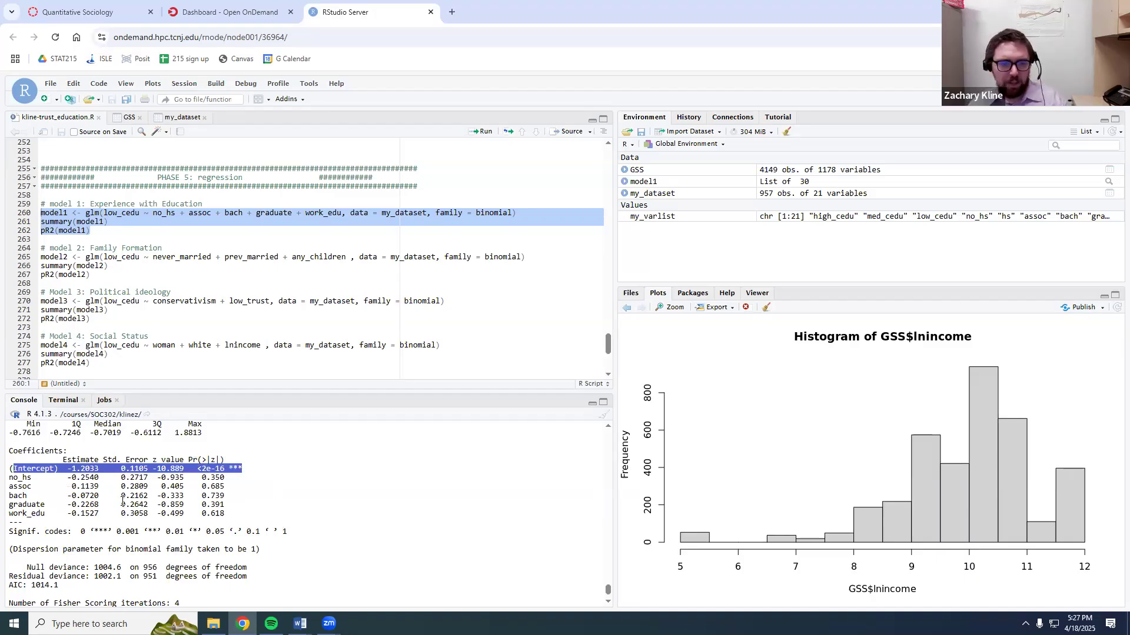
{"action": "left_click", "coordinate": [288, 535]}
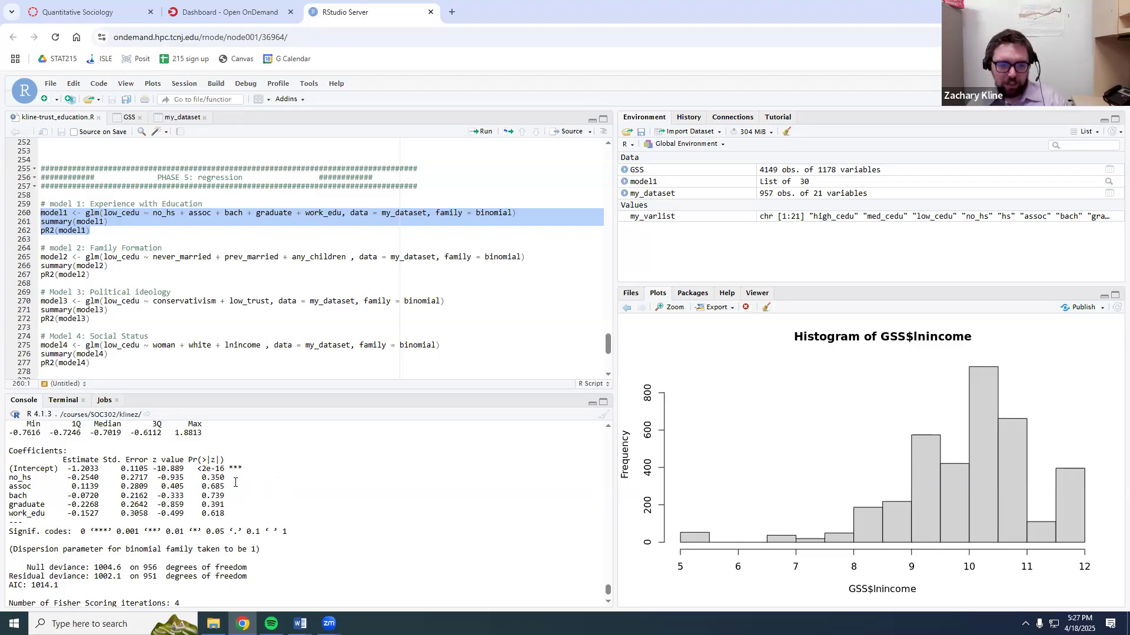
{"action": "key", "text": "alt+Tab"}
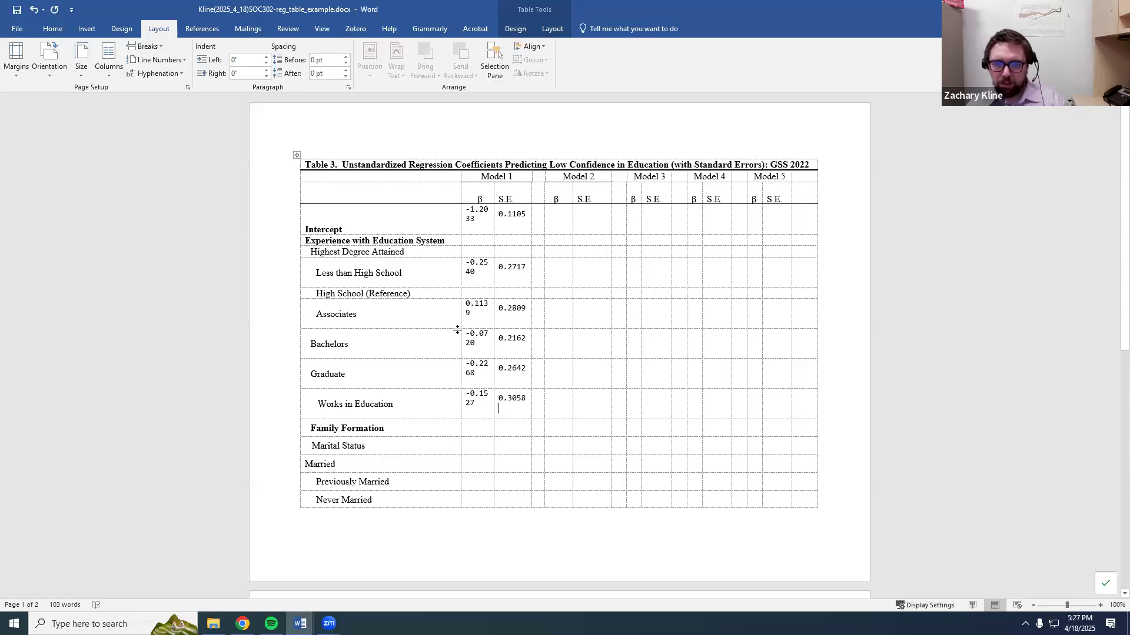
Widen Model 1's β column to fit its values on one line and round the Intercept row to -1.203 and 0.111.
{"action": "left_click", "coordinate": [449, 281]}
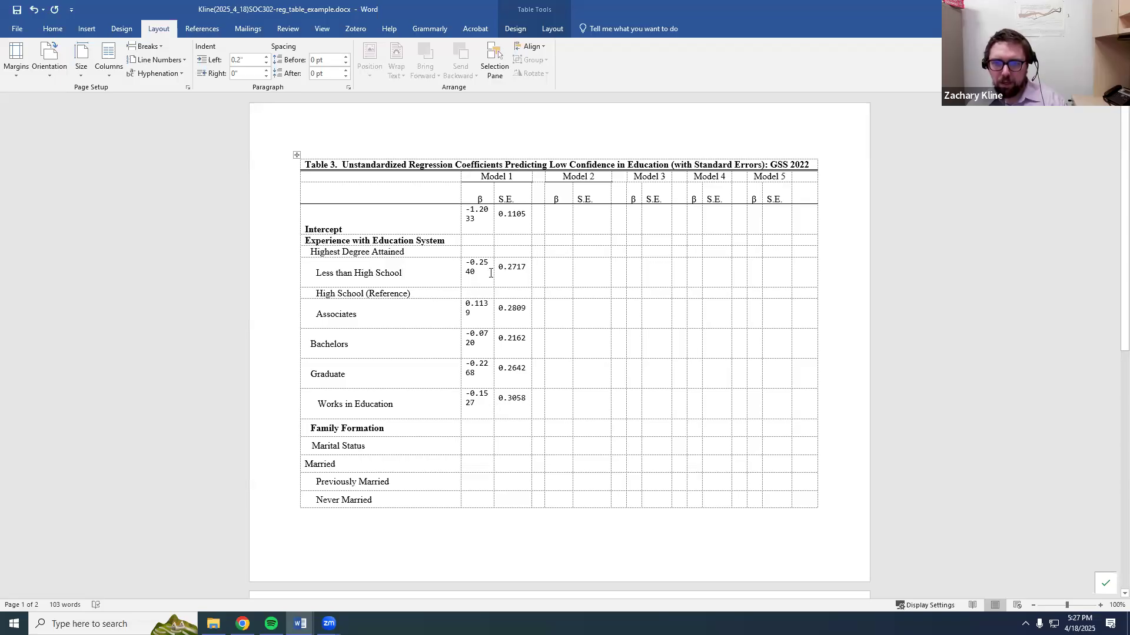
{"action": "double_click", "coordinate": [493, 271]}
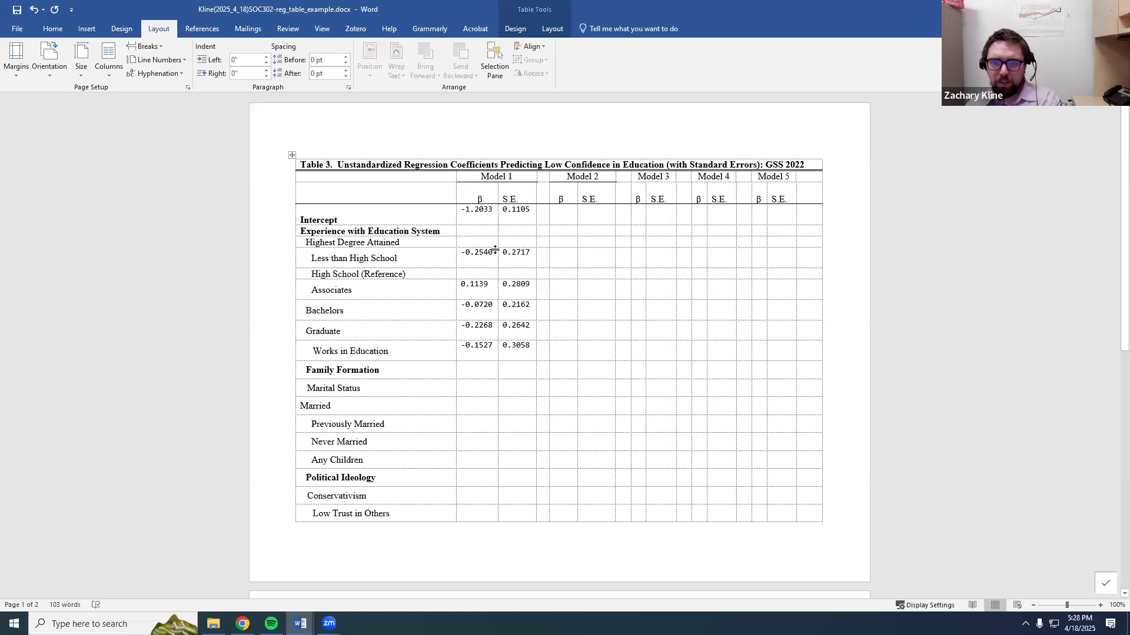
{"action": "key", "text": "BackSpace"}
{"action": "left_click", "coordinate": [530, 213]}
{"action": "key", "text": "BackSpace"}
{"action": "key", "text": "BackSpace"}
{"action": "type", "text": "1"}
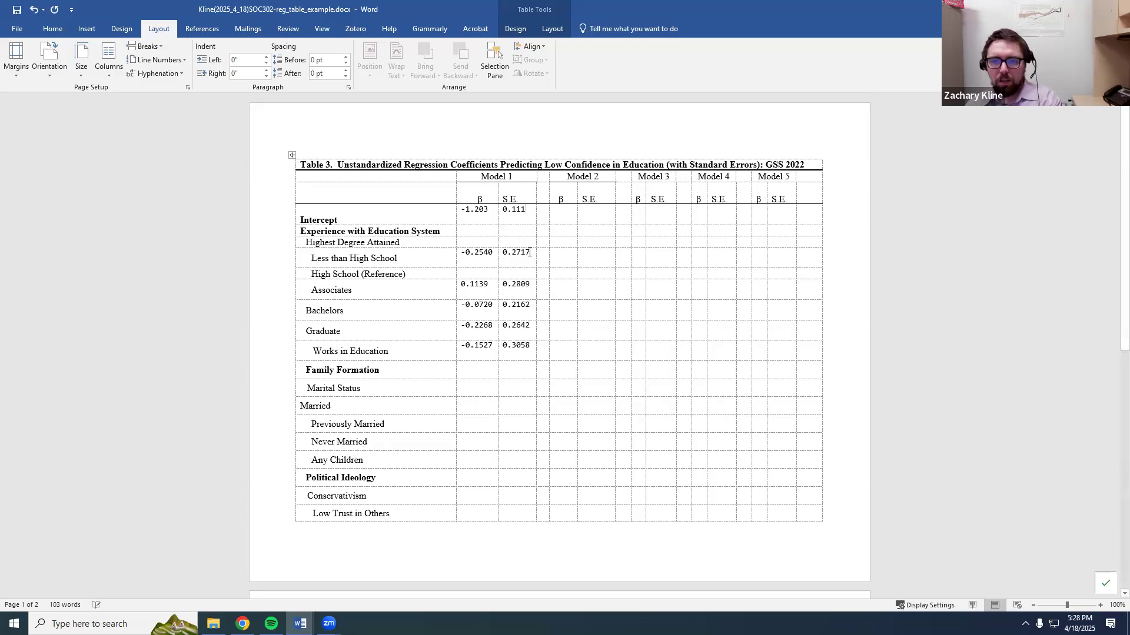
Round the Less than High School values of Model 1 to -0.254 for β and 0.272 for S.E.
{"action": "left_click", "coordinate": [529, 252]}
{"action": "key", "text": "BackSpace"}
{"action": "key", "text": "BackSpace"}
{"action": "type", "text": "2"}
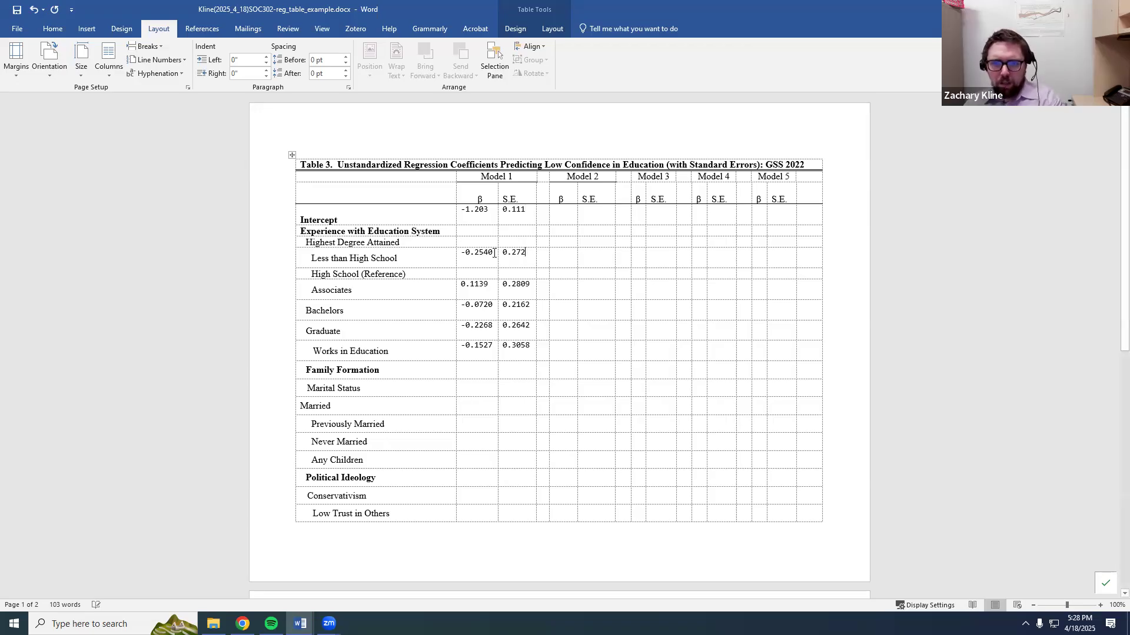
{"action": "key", "text": "BackSpace"}
Round the Associates values of Model 1 to 0.114 for β and 0.281 for S.E.
{"action": "left_click", "coordinate": [489, 283]}
{"action": "key", "text": "BackSpace"}
{"action": "key", "text": "BackSpace"}
{"action": "type", "text": "4"}
{"action": "left_click", "coordinate": [530, 285]}
{"action": "key", "text": "BackSpace"}
{"action": "key", "text": "BackSpace"}
{"action": "type", "text": "1"}
Round the Bachelors values of Model 1 to -0.072 for β and 0.216 for S.E.
{"action": "left_click", "coordinate": [494, 306]}
{"action": "key", "text": "BackSpace"}
{"action": "left_click", "coordinate": [535, 306]}
{"action": "key", "text": "BackSpace"}
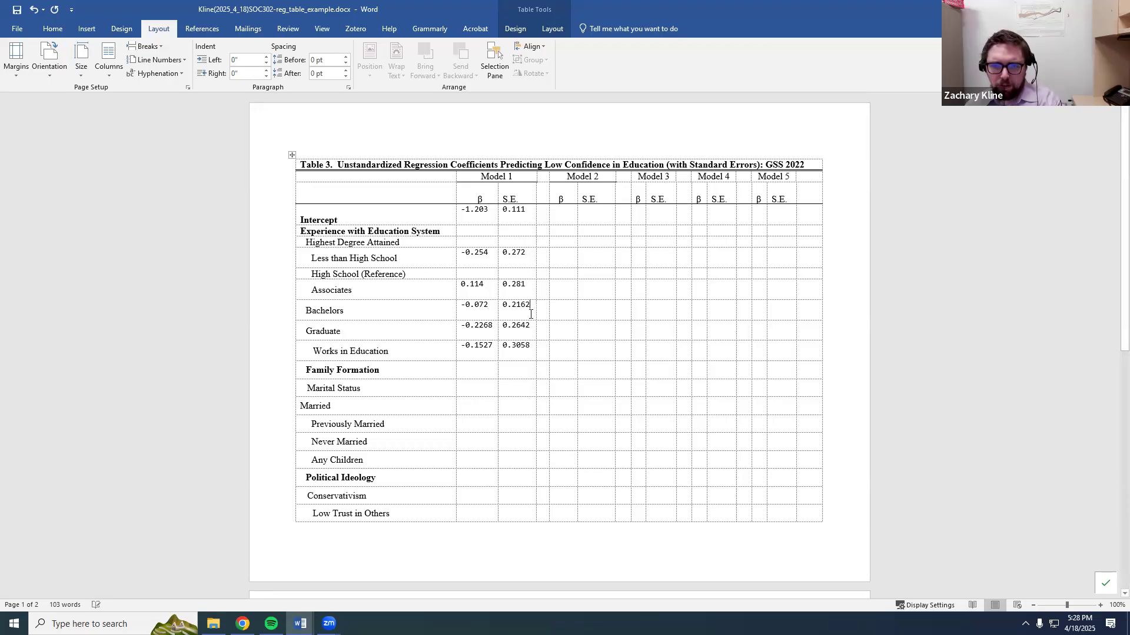
Round the Graduate values of Model 1 to -0.227 for β and 0.264 for S.E.
{"action": "left_click", "coordinate": [535, 329]}
{"action": "key", "text": "BackSpace"}
{"action": "left_click", "coordinate": [496, 329]}
{"action": "key", "text": "BackSpace"}
{"action": "key", "text": "BackSpace"}
{"action": "type", "text": "7"}
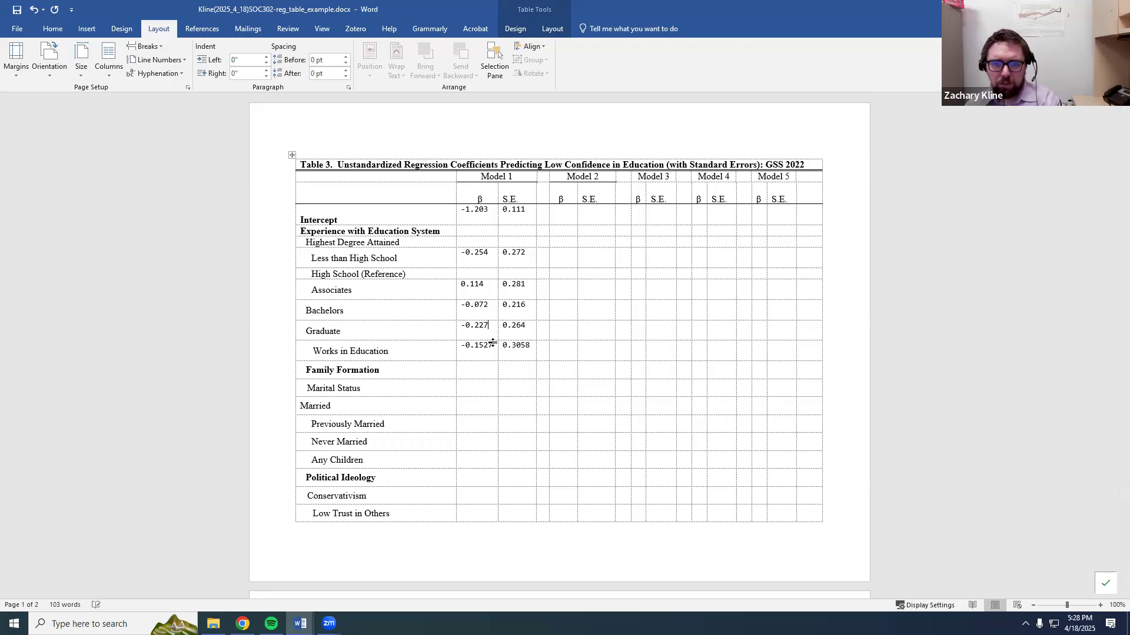
Round the Works in Education values of Model 1 to -0.153 for β and 0.306 for S.E.
{"action": "left_click", "coordinate": [495, 345]}
{"action": "key", "text": "BackSpace"}
{"action": "key", "text": "BackSpace"}
{"action": "type", "text": "3"}
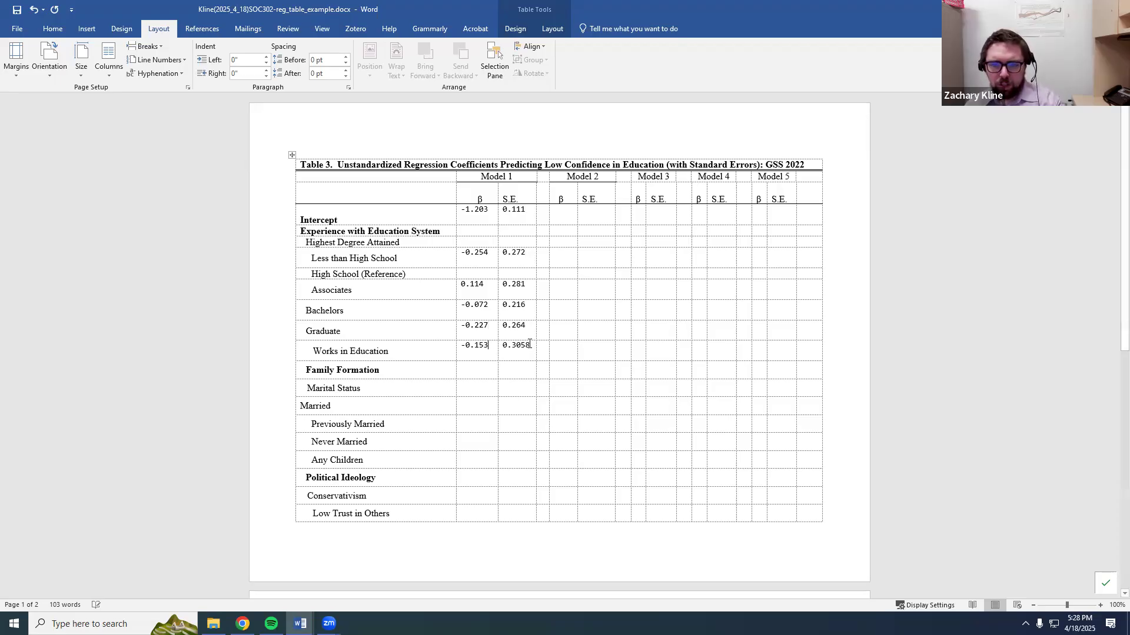
{"action": "left_click", "coordinate": [528, 344]}
{"action": "key", "text": "BackSpace"}
{"action": "key", "text": "BackSpace"}
{"action": "type", "text": "6"}
{"action": "left_click", "coordinate": [505, 377]}
Look up Model 1's McFadden value in RStudio and try entering .002 for R-Squared in merged Model 1 cells in Word.
{"action": "left_click", "coordinate": [243, 624]}
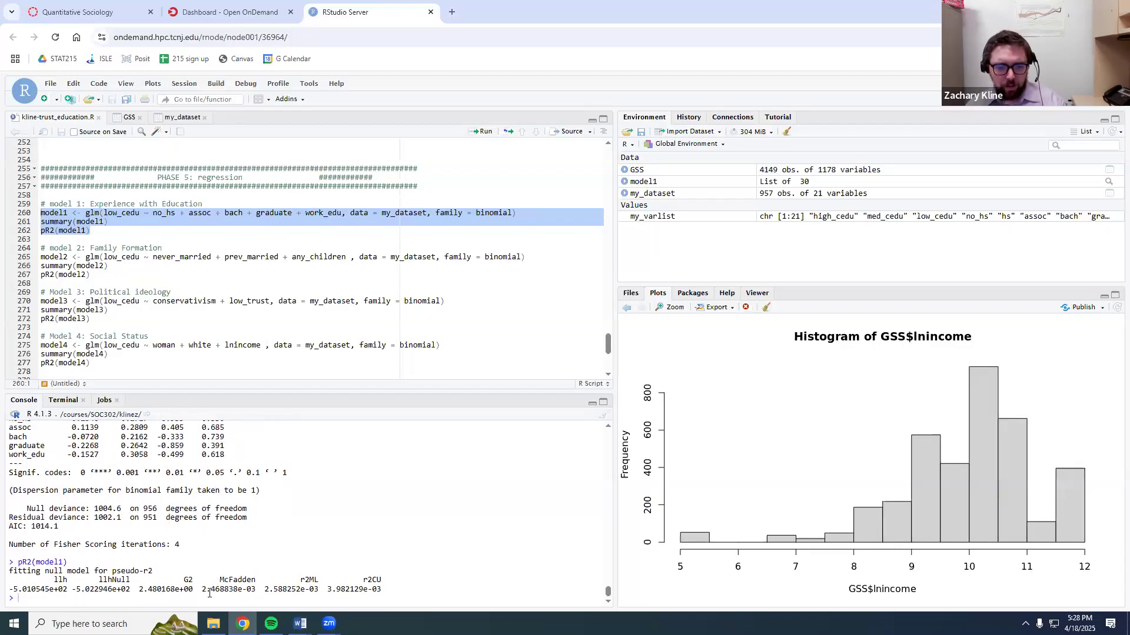
{"action": "left_click", "coordinate": [236, 623]}
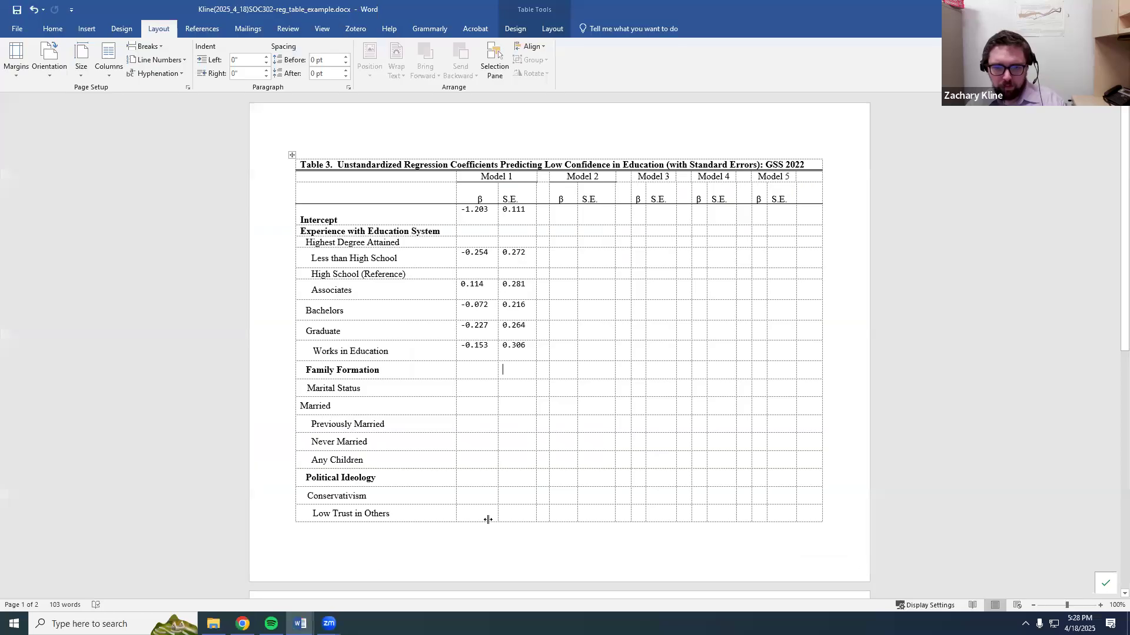
{"action": "scroll", "coordinate": [497, 519], "scroll_direction": "down", "scroll_amount": 7}
{"action": "left_click", "coordinate": [521, 496]}
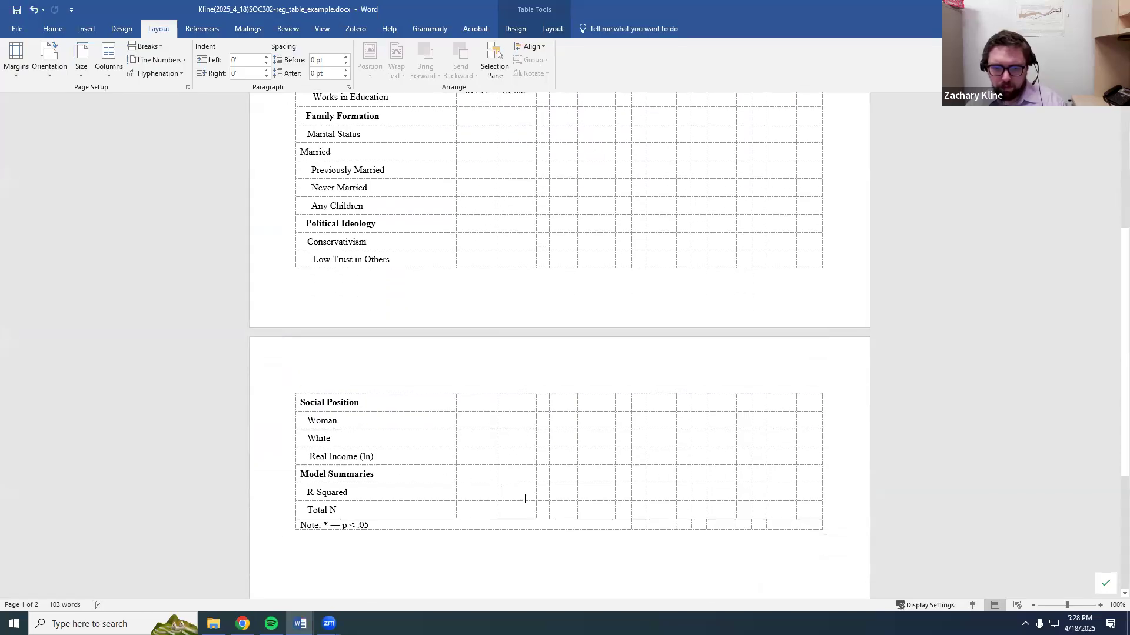
{"action": "scroll", "coordinate": [520, 496], "scroll_direction": "up", "scroll_amount": 1}
{"action": "scroll", "coordinate": [520, 496], "scroll_direction": "down", "scroll_amount": 1}
{"action": "left_click_drag", "start_coordinate": [481, 494], "coordinate": [501, 499]}
{"action": "right_click", "coordinate": [502, 499]}
{"action": "left_click", "coordinate": [565, 426]}
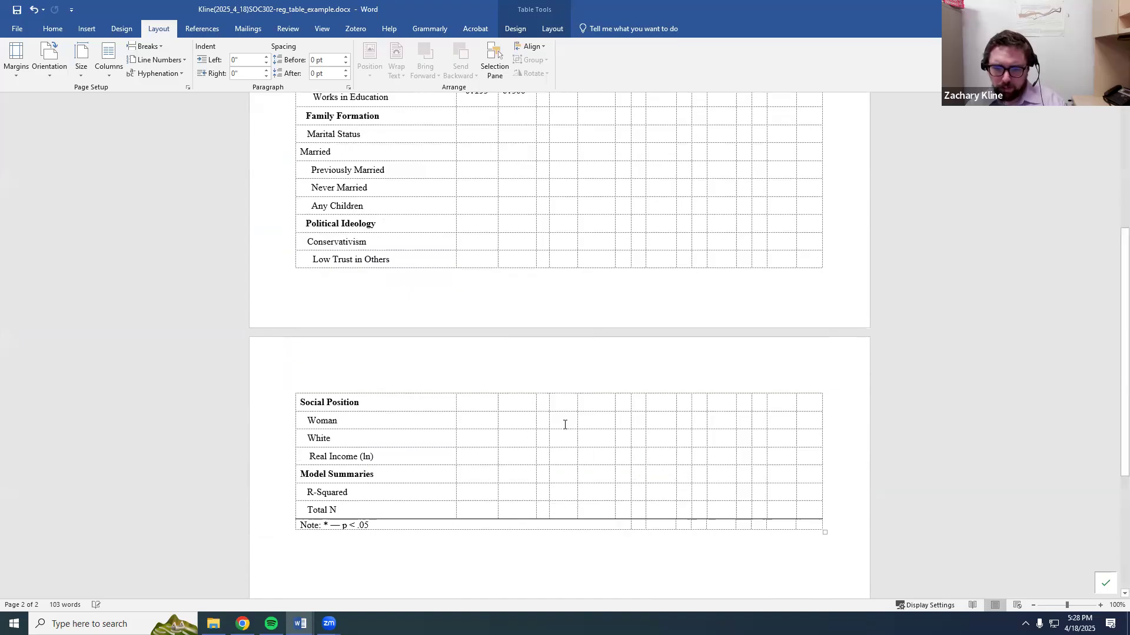
{"action": "type", "text": ".002"}
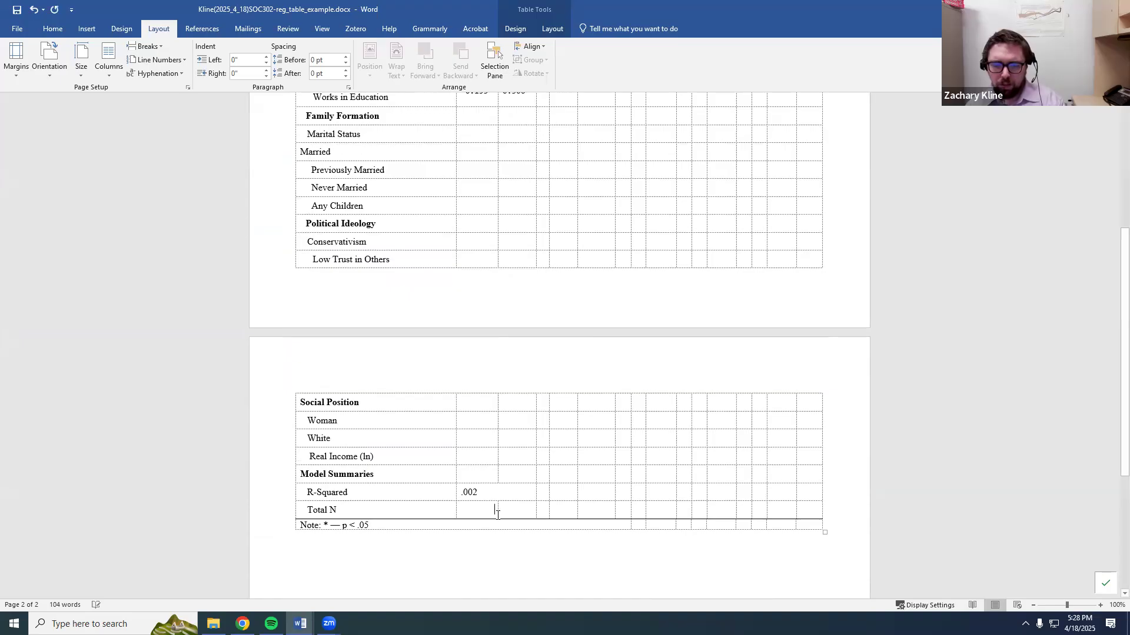
Undo the merged R-Squared entry of Model 1 and enter .002 in its β column instead.
{"action": "scroll", "coordinate": [497, 513], "scroll_direction": "up", "scroll_amount": 2}
{"action": "key", "text": "ctrl+z"}
{"action": "left_click", "coordinate": [487, 552]}
{"action": "key", "text": "ctrl+z"}
{"action": "left_click", "coordinate": [487, 548]}
{"action": "type", "text": ".002"}
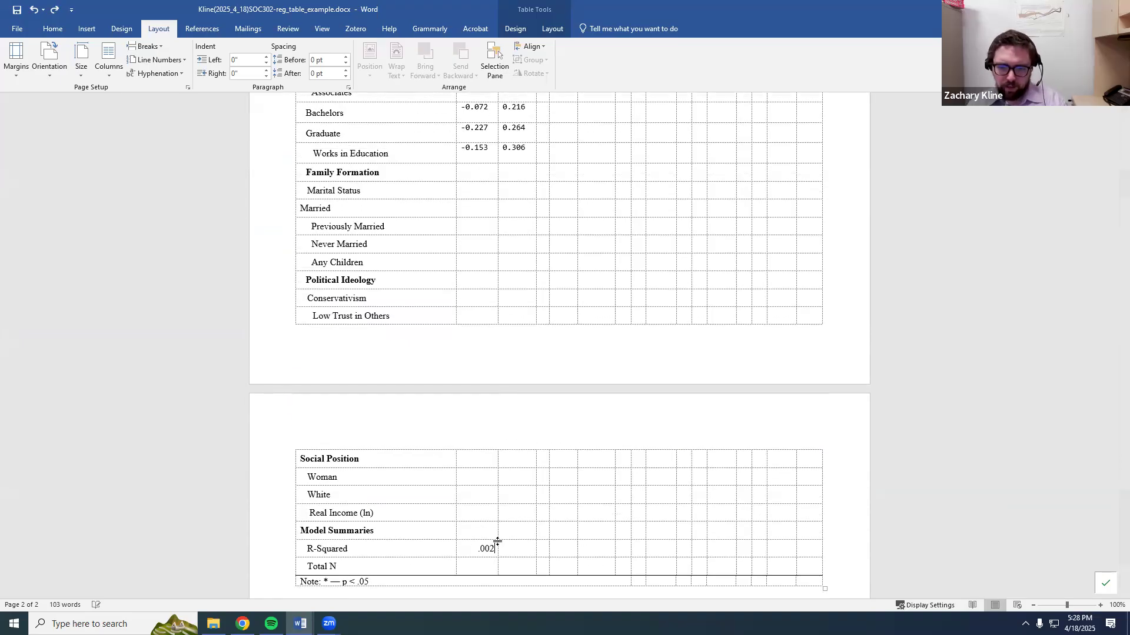
Look up the number of observations for Model 1 in RStudio and enter 957 as its Total N in the Word table.
{"action": "key", "text": "alt+Tab"}
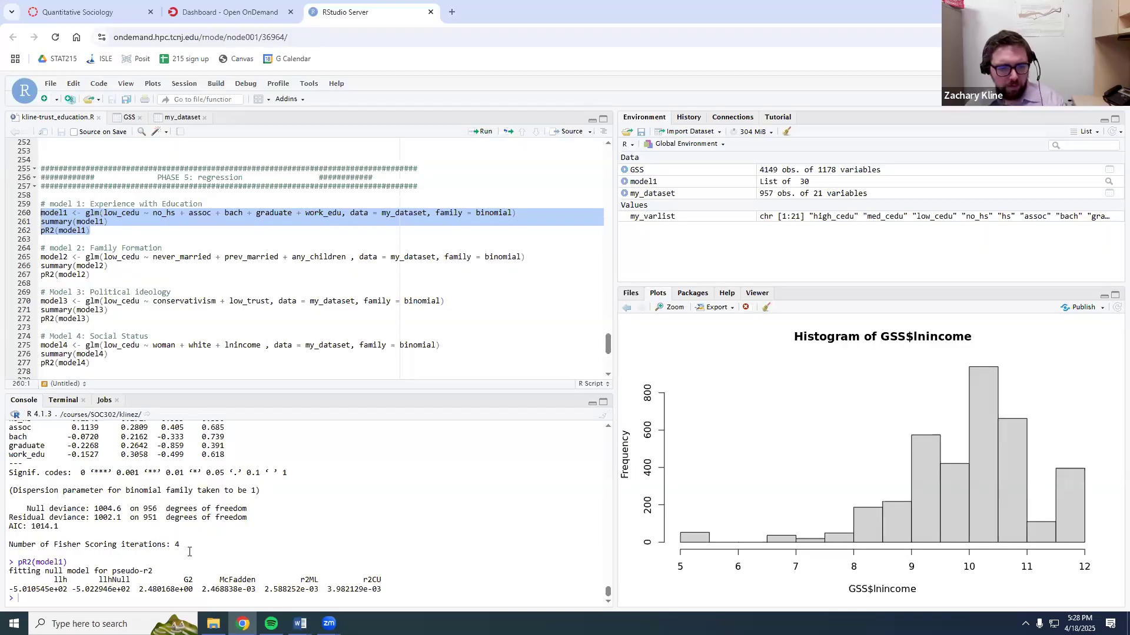
{"action": "scroll", "coordinate": [191, 555], "scroll_direction": "up", "scroll_amount": 4}
{"action": "scroll", "coordinate": [191, 555], "scroll_direction": "up", "scroll_amount": 2}
{"action": "scroll", "coordinate": [192, 555], "scroll_direction": "down", "scroll_amount": 6}
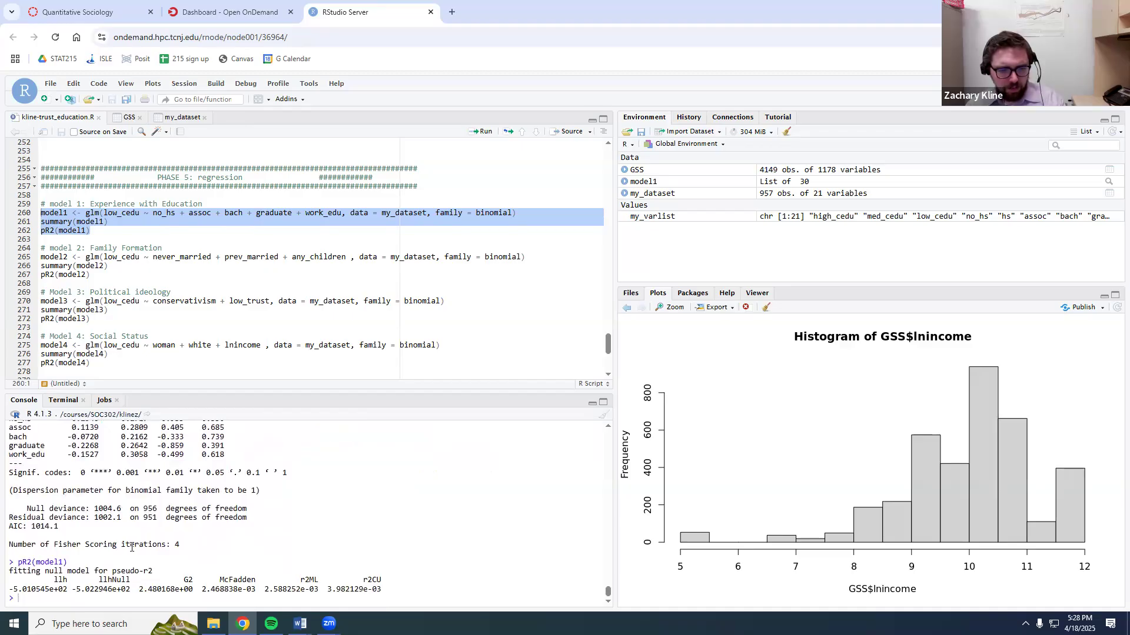
{"action": "scroll", "coordinate": [278, 569], "scroll_direction": "up", "scroll_amount": 5}
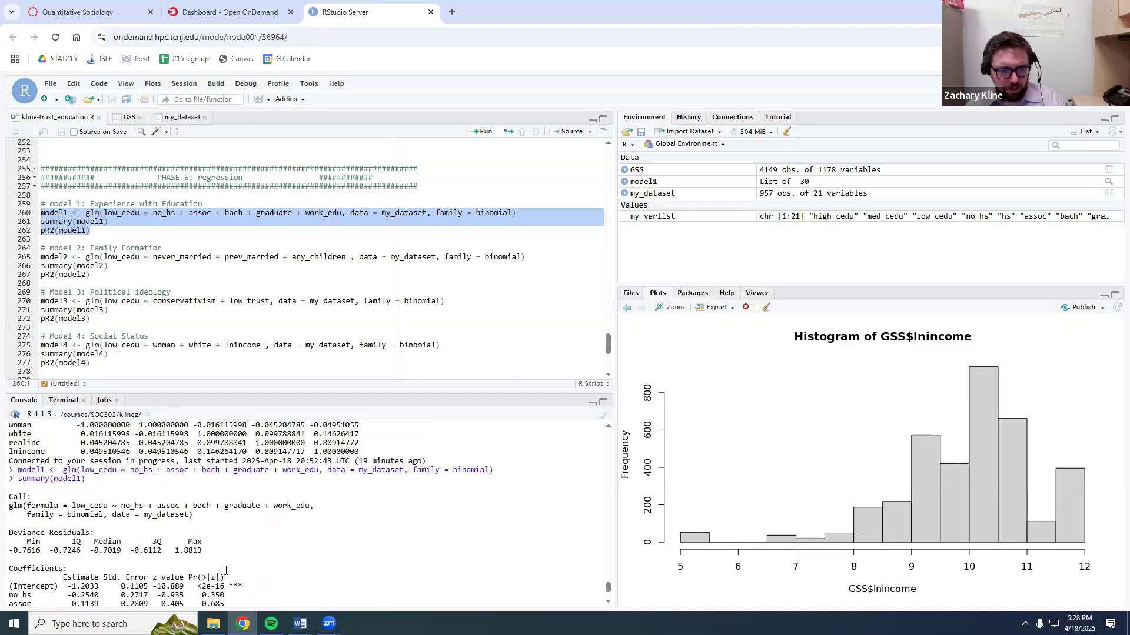
{"action": "scroll", "coordinate": [205, 565], "scroll_direction": "down", "scroll_amount": 1}
{"action": "scroll", "coordinate": [83, 495], "scroll_direction": "up", "scroll_amount": 2}
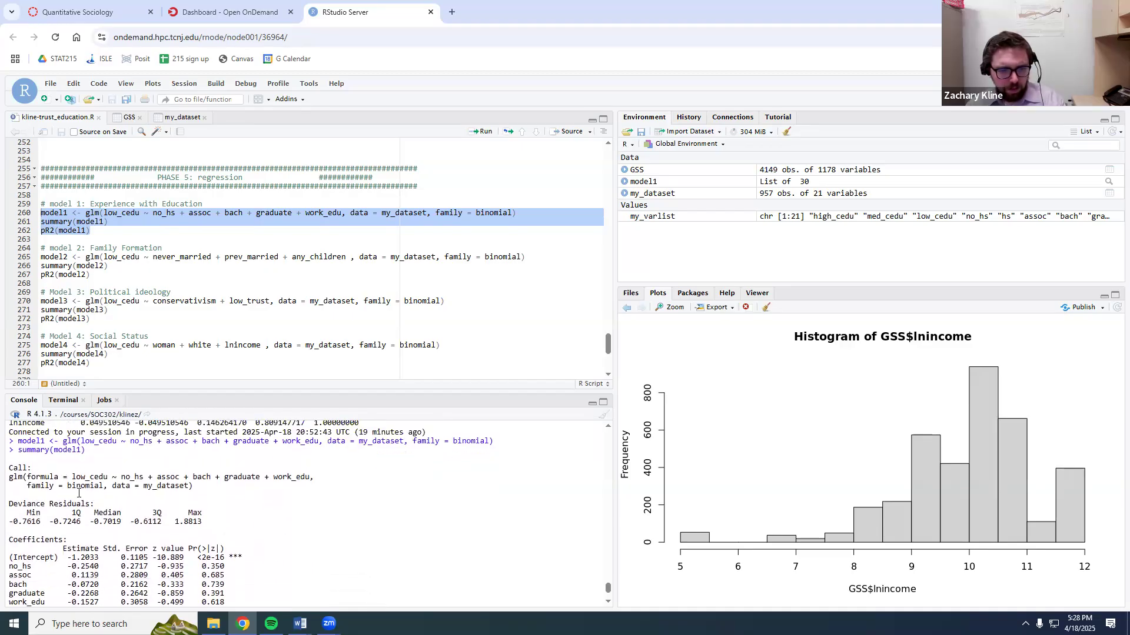
{"action": "scroll", "coordinate": [100, 497], "scroll_direction": "down", "scroll_amount": 2}
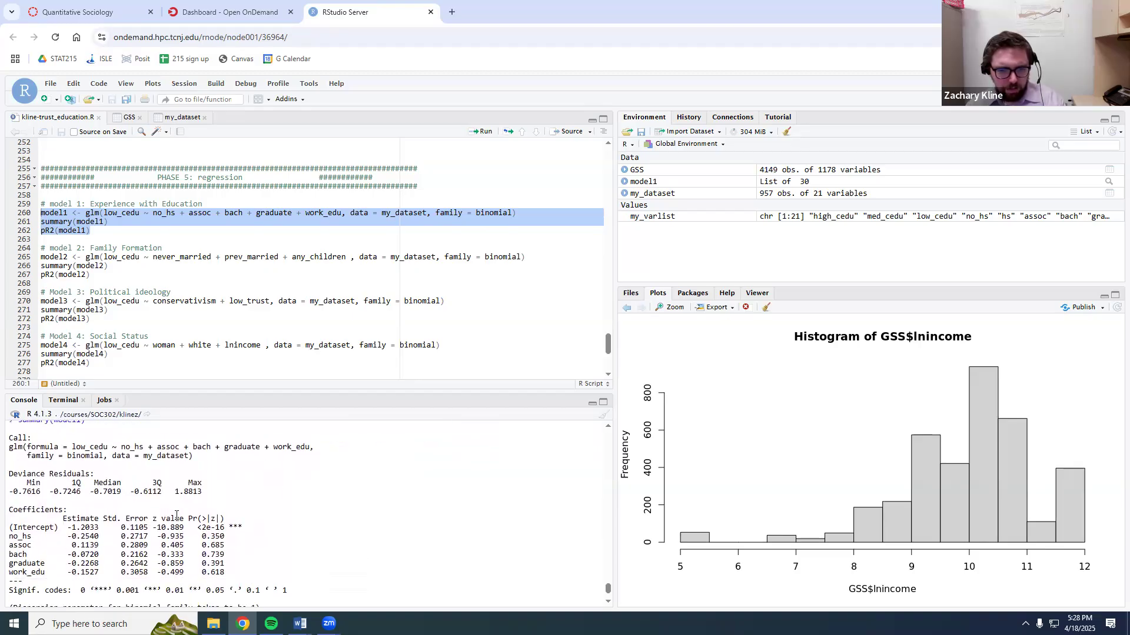
{"action": "scroll", "coordinate": [202, 519], "scroll_direction": "down", "scroll_amount": 2}
{"action": "scroll", "coordinate": [176, 544], "scroll_direction": "down", "scroll_amount": 2}
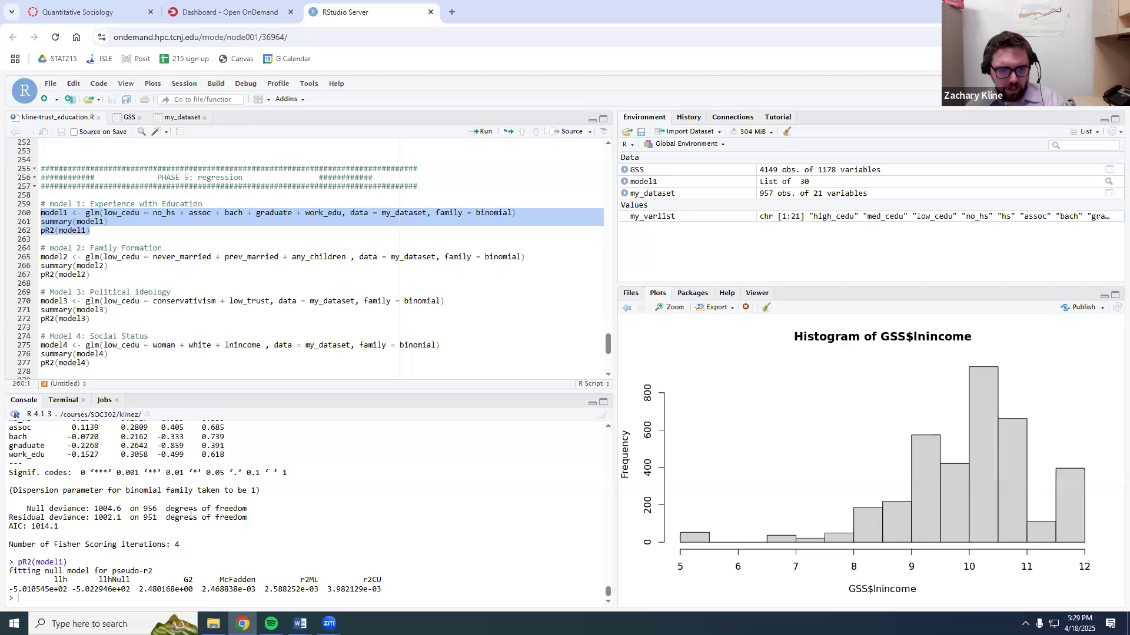
{"action": "scroll", "coordinate": [77, 512], "scroll_direction": "up", "scroll_amount": 2}
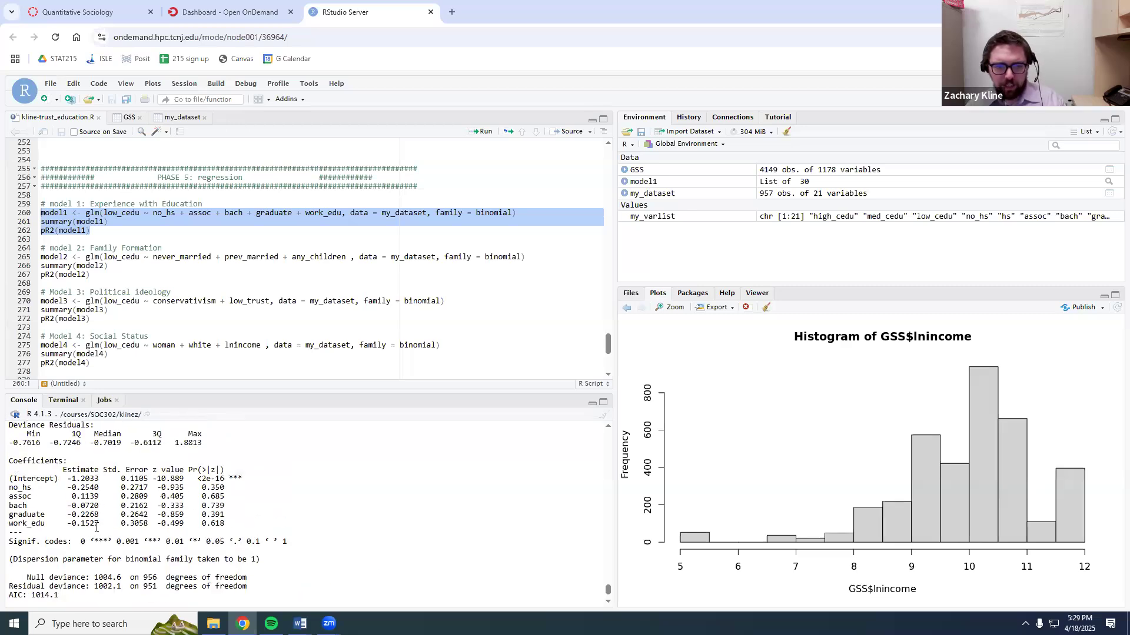
{"action": "scroll", "coordinate": [103, 525], "scroll_direction": "up", "scroll_amount": 2}
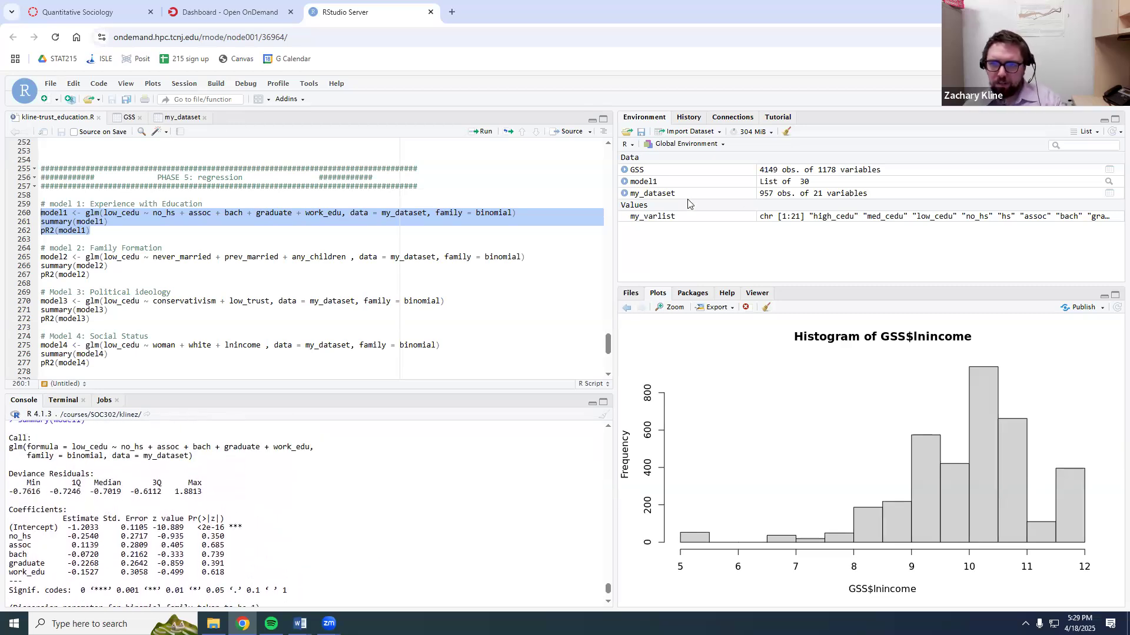
{"action": "key", "text": "alt+Tab"}
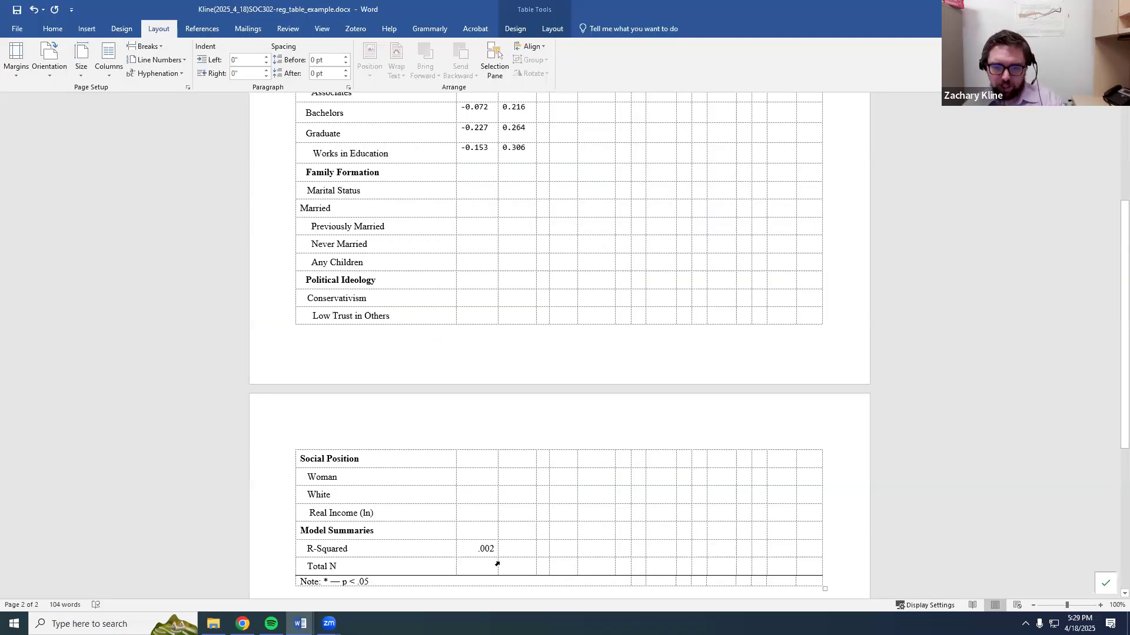
{"action": "type", "text": "957"}
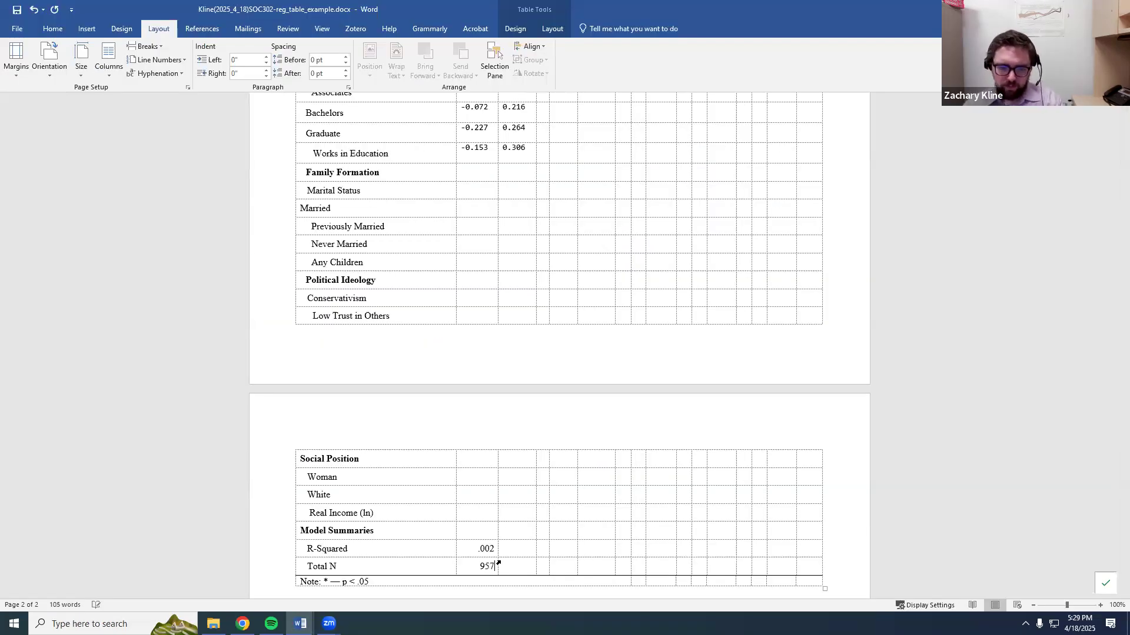
Enclose Model 1's Intercept standard error in parentheses and put an opening parenthesis before each of its other standard errors.
{"action": "scroll", "coordinate": [487, 247], "scroll_direction": "up", "scroll_amount": 2}
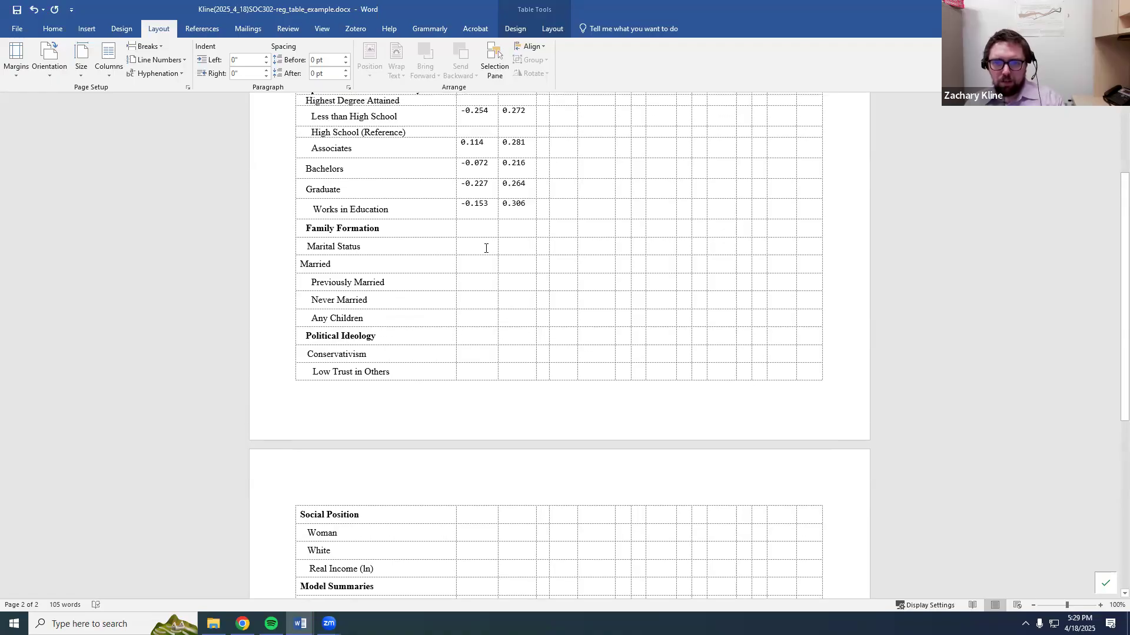
{"action": "scroll", "coordinate": [494, 421], "scroll_direction": "down", "scroll_amount": 2}
{"action": "scroll", "coordinate": [494, 421], "scroll_direction": "up", "scroll_amount": 5}
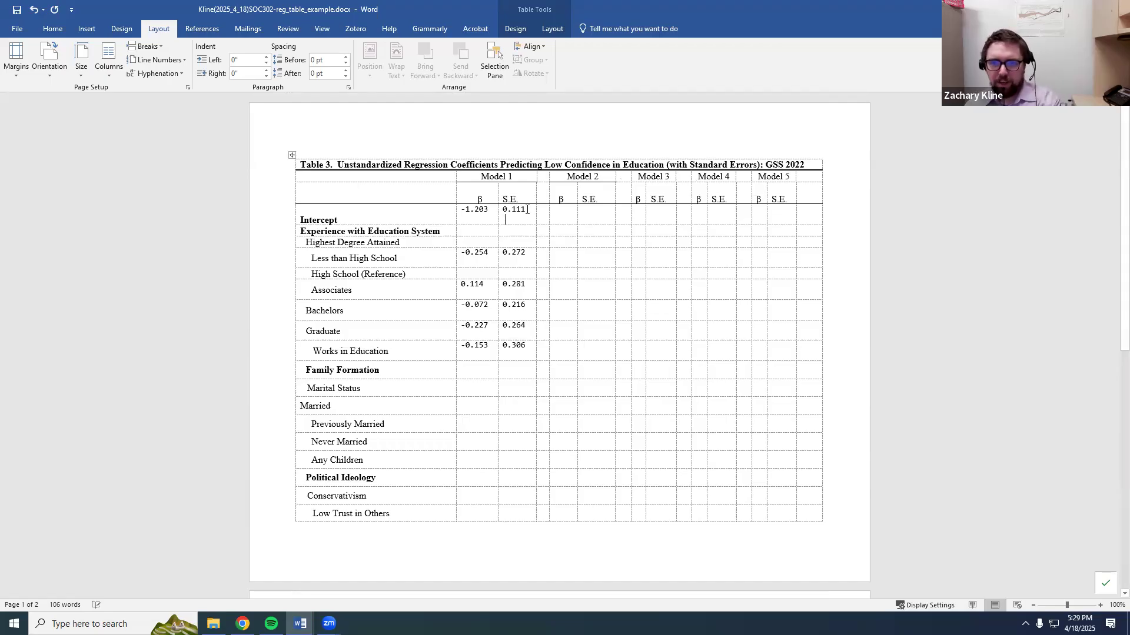
{"action": "type", "text": "("}
{"action": "left_click", "coordinate": [504, 262]}
{"action": "type", "text": "("}
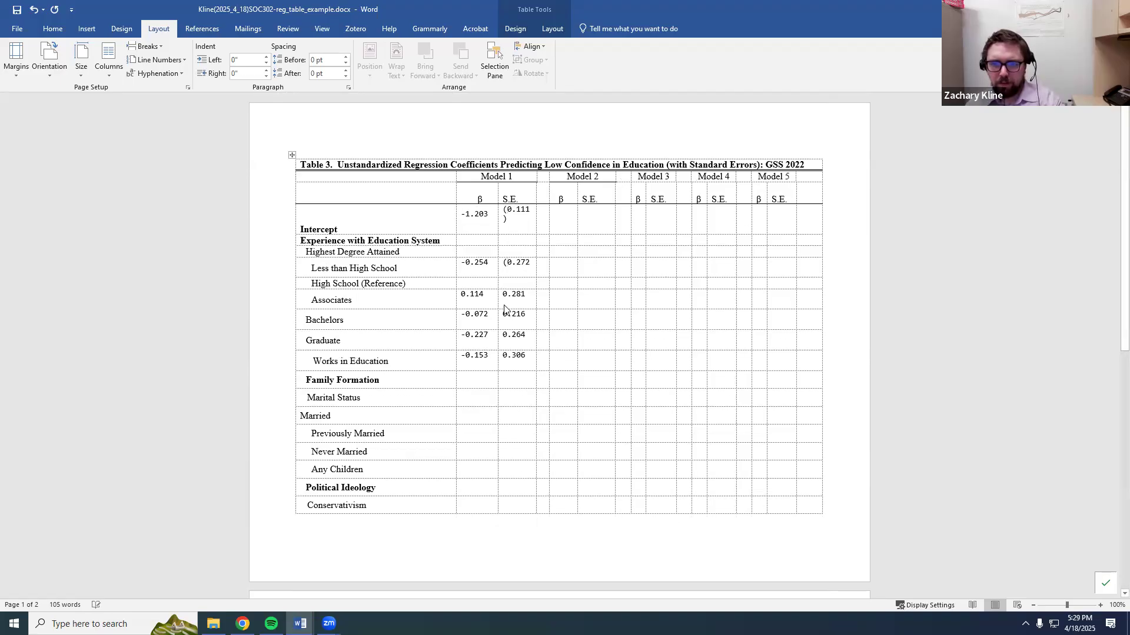
{"action": "left_click", "coordinate": [500, 297]}
{"action": "left_click", "coordinate": [504, 296]}
{"action": "type", "text": "("}
{"action": "left_click", "coordinate": [505, 316]}
{"action": "type", "text": "("}
{"action": "left_click", "coordinate": [500, 339]}
{"action": "left_click", "coordinate": [504, 335]}
{"action": "type", "text": "(("}
Add the closing parenthesis to the Model 1 standard errors from Works in Education up to Less than High School.
{"action": "left_click", "coordinate": [527, 355]}
{"action": "type", "text": ")"}
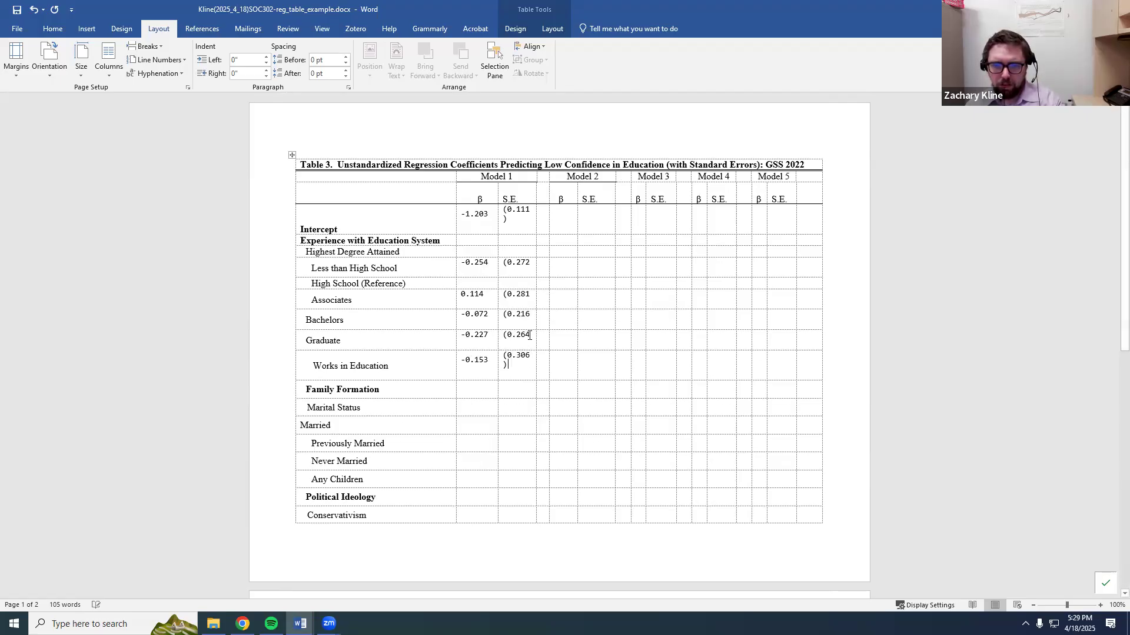
{"action": "type", "text": ")"}
{"action": "left_click", "coordinate": [532, 315]}
{"action": "type", "text": ")"}
{"action": "left_click", "coordinate": [532, 295]}
{"action": "type", "text": ")"}
{"action": "left_click", "coordinate": [531, 264]}
{"action": "type", "text": ")"}
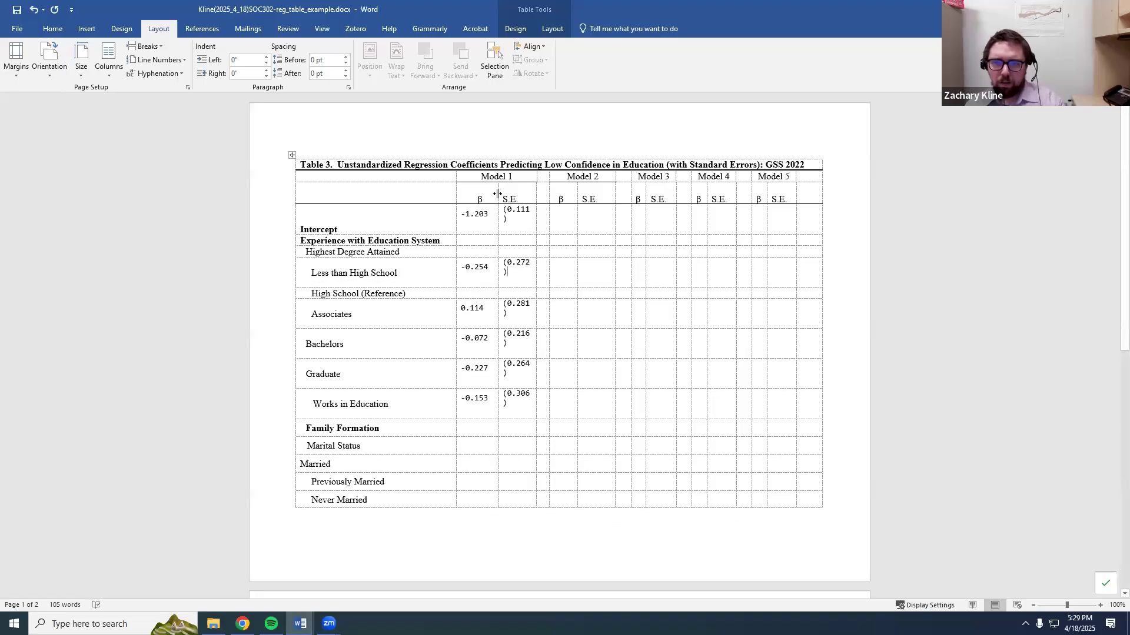
Widen the β and S.E. columns of Model 1 so each parenthesized standard error fits on one line.
{"action": "left_click_drag", "start_coordinate": [498, 194], "coordinate": [548, 214]}
{"action": "left_click", "coordinate": [565, 292]}
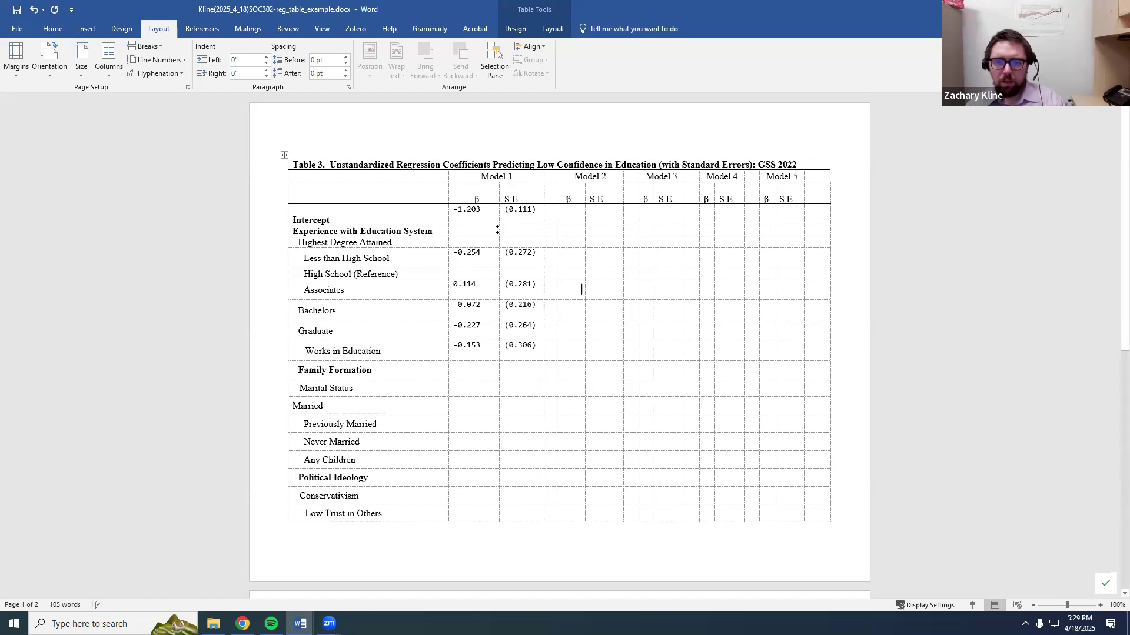
{"action": "left_click_drag", "start_coordinate": [499, 199], "coordinate": [498, 199]}
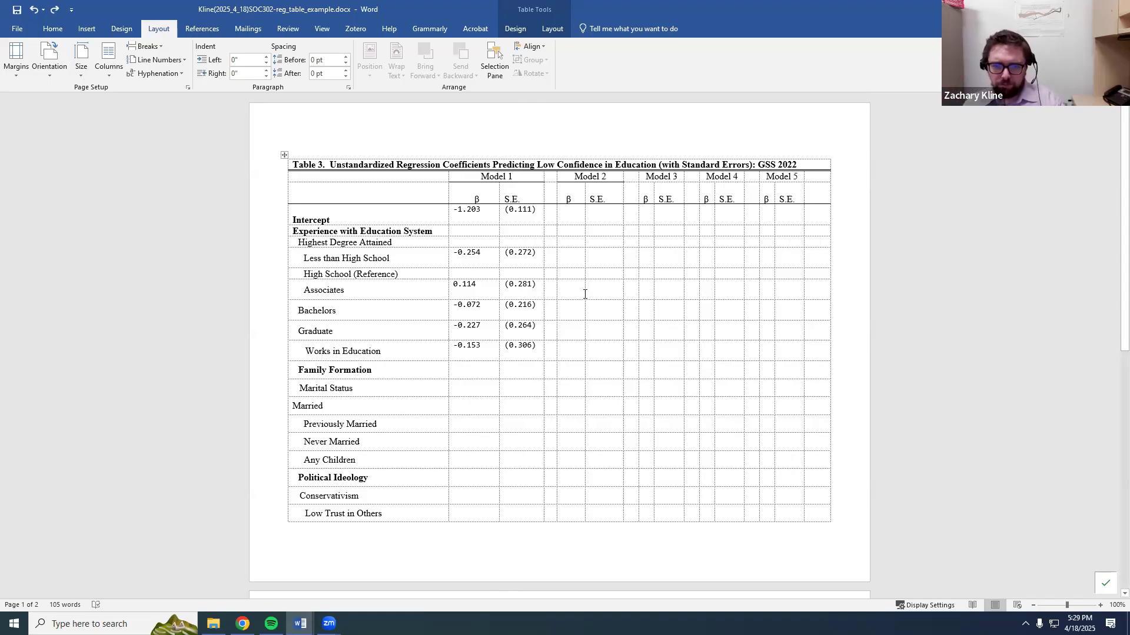
Switch to RStudio and run the Model 2 Family Formation regression with its summary and pR2 lines.
{"action": "key", "text": "alt+Tab"}
{"action": "left_click_drag", "start_coordinate": [138, 285], "coordinate": [36, 257]}
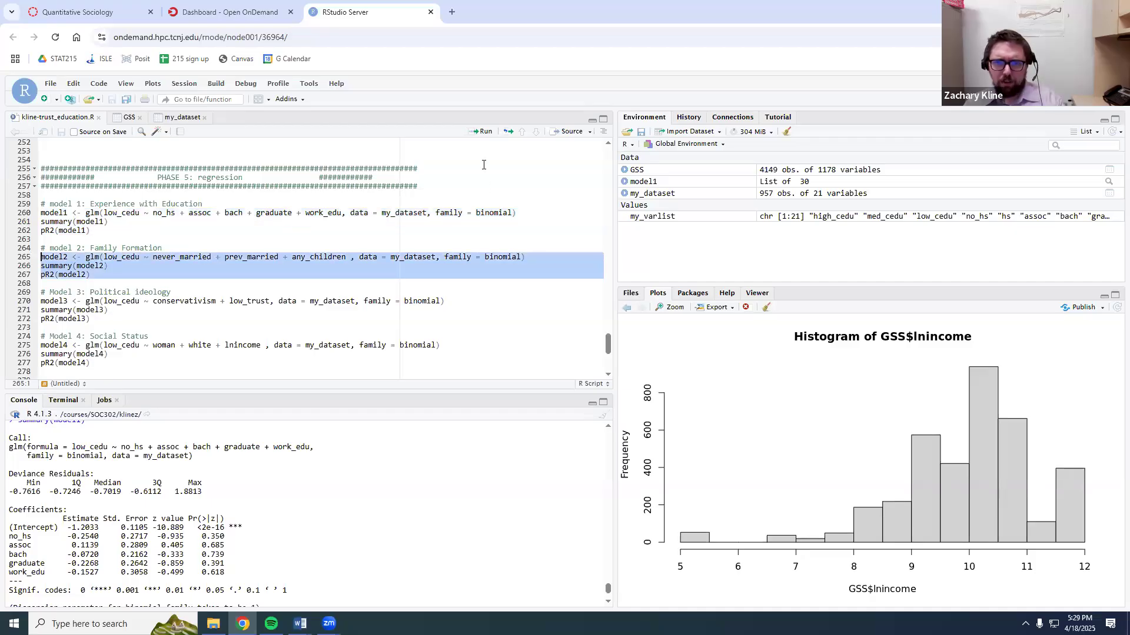
{"action": "left_click", "coordinate": [476, 134]}
{"action": "scroll", "coordinate": [178, 493], "scroll_direction": "up", "scroll_amount": 1}
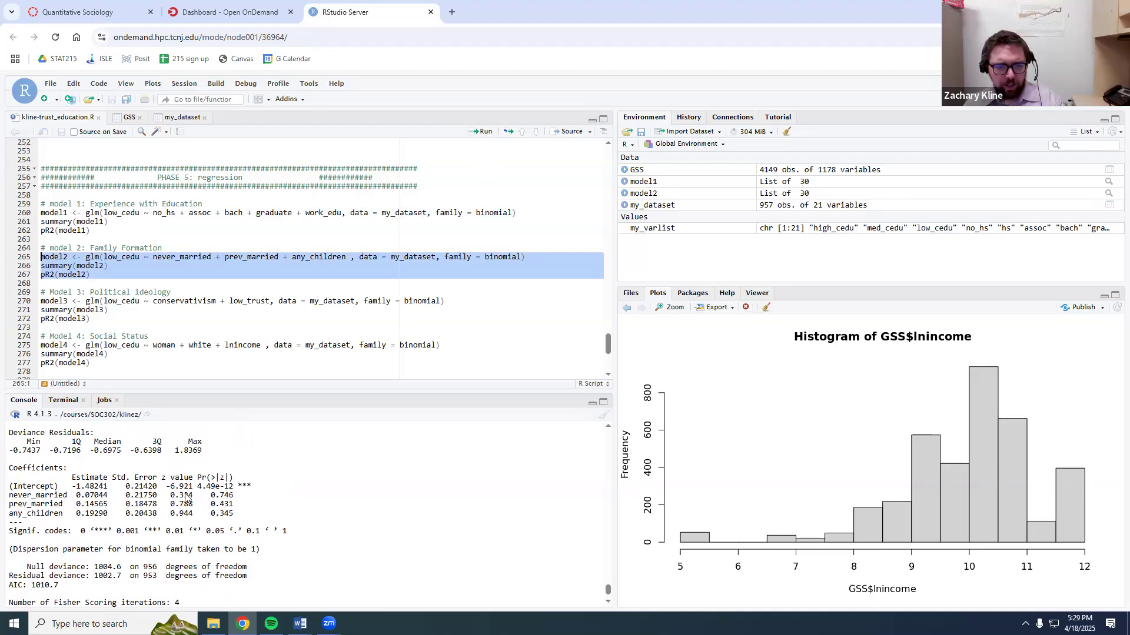
Look up the Model 2 intercept estimate in RStudio and enter -1.482 as the Intercept β of Model 2 in Word.
{"action": "key", "text": "alt+Tab"}
{"action": "key", "text": "alt+Tab"}
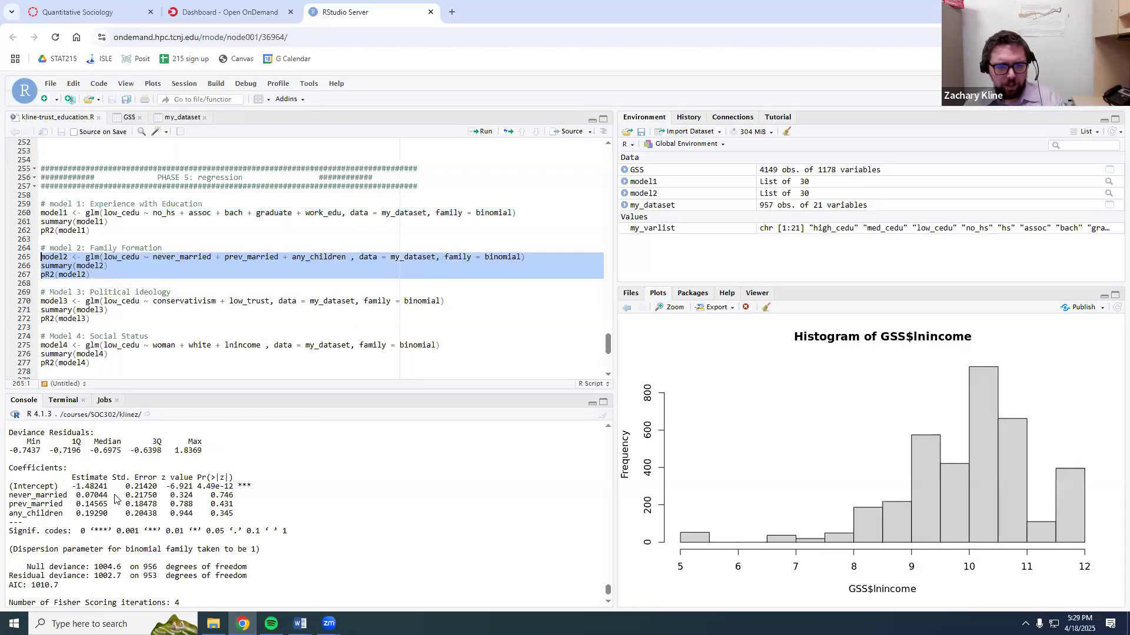
{"action": "left_click_drag", "start_coordinate": [72, 486], "coordinate": [95, 485]}
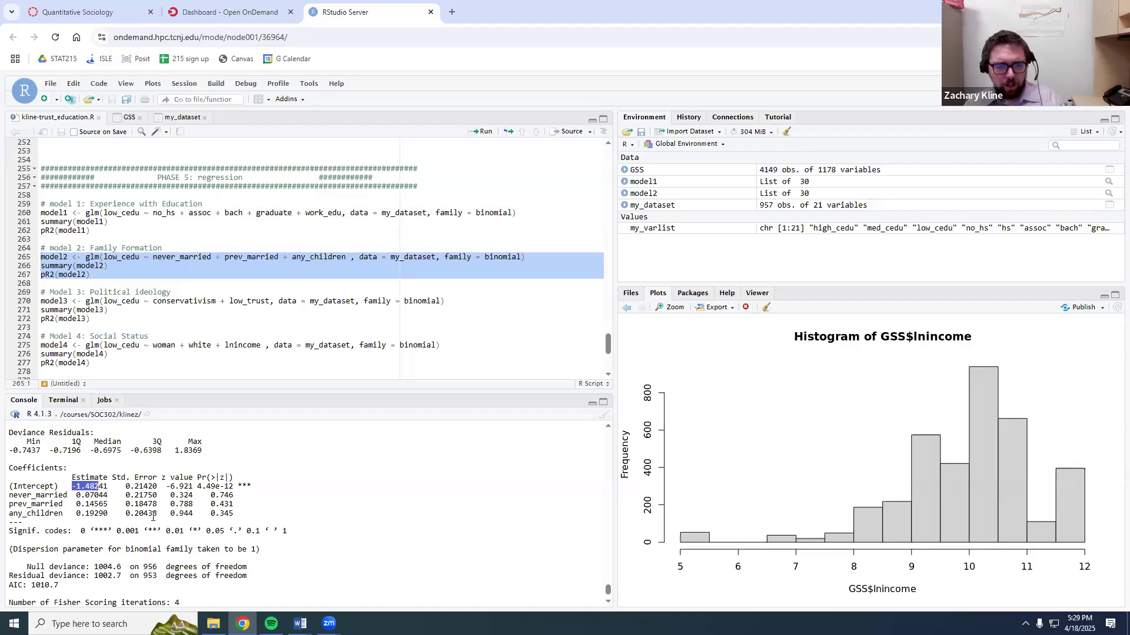
{"action": "key", "text": "alt+Tab"}
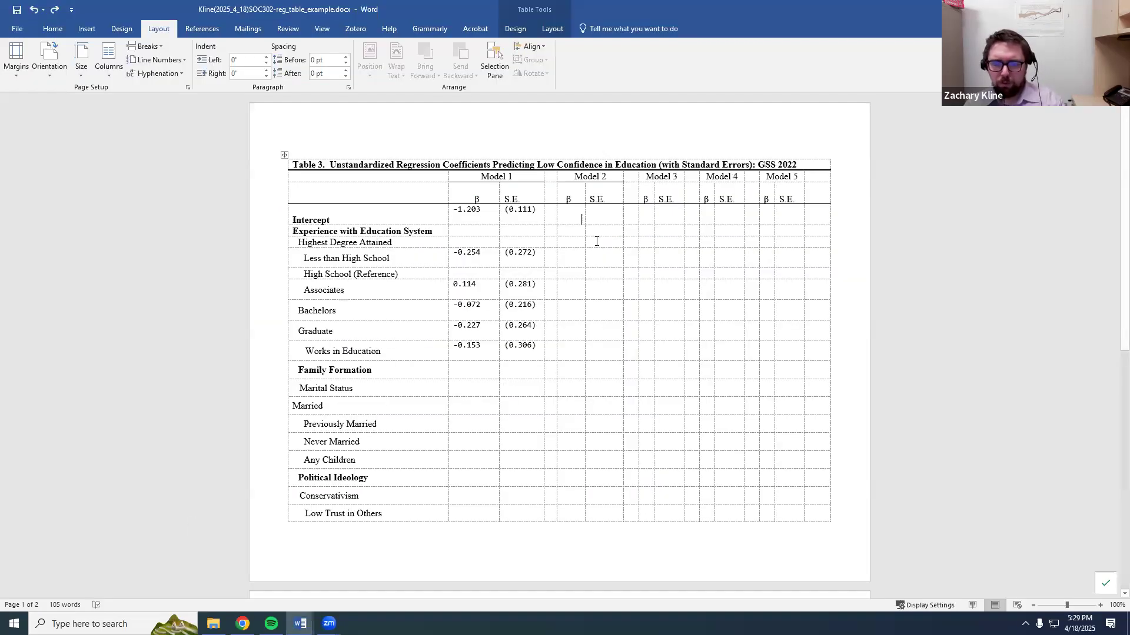
{"action": "key", "text": "alt+Tab"}
{"action": "key", "text": "alt+Tab"}
{"action": "type", "text": "-1.482"}
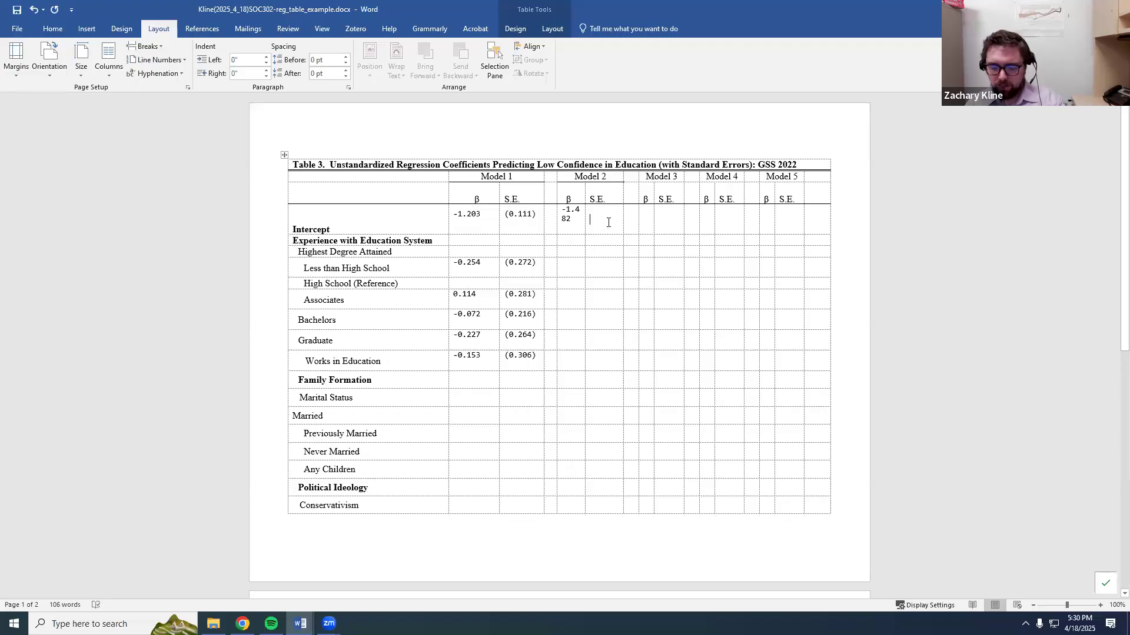
Enter .214 as the Model 2 intercept's standard error and check it against the RStudio regression output.
{"action": "type", "text": ".214"}
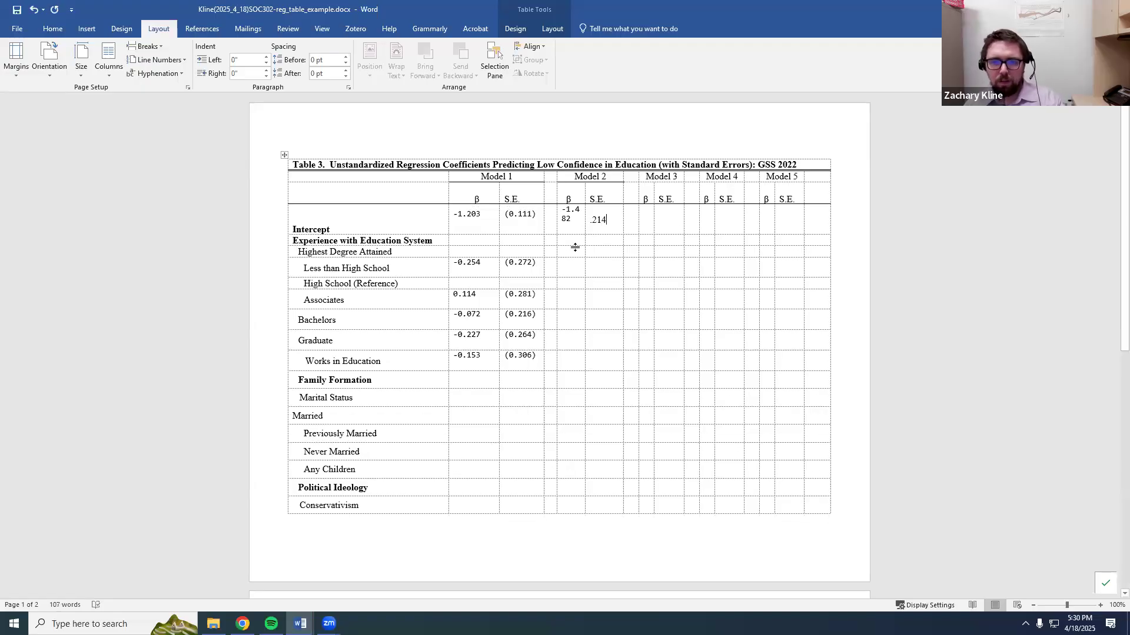
{"action": "key", "text": "alt+Tab"}
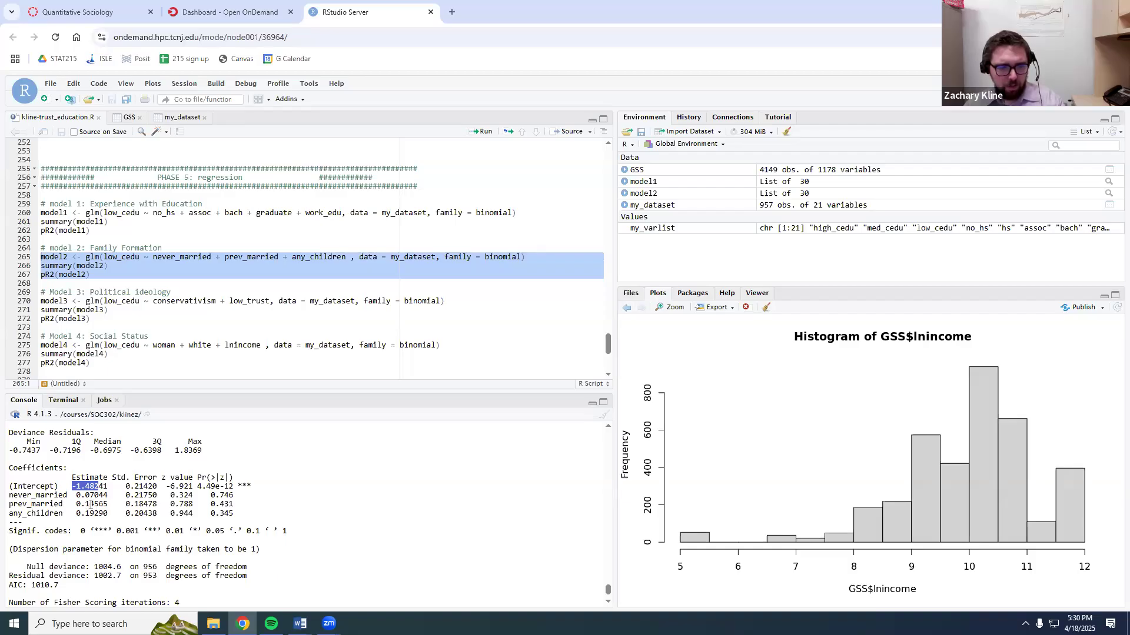
{"action": "key", "text": "alt+Tab"}
{"action": "scroll", "coordinate": [699, 410], "scroll_direction": "down", "scroll_amount": 1}
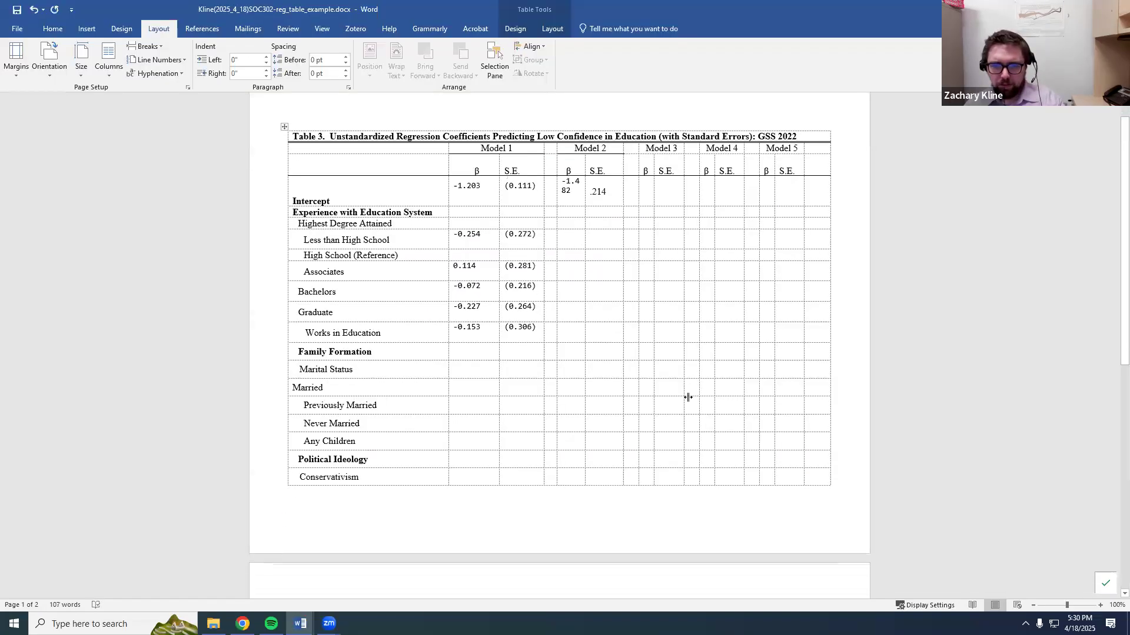
Enter .070 for Previously Married and .146 for Never Married in the Model 2 S.E. column.
{"action": "left_click", "coordinate": [600, 412]}
{"action": "key", "text": "alt+Tab"}
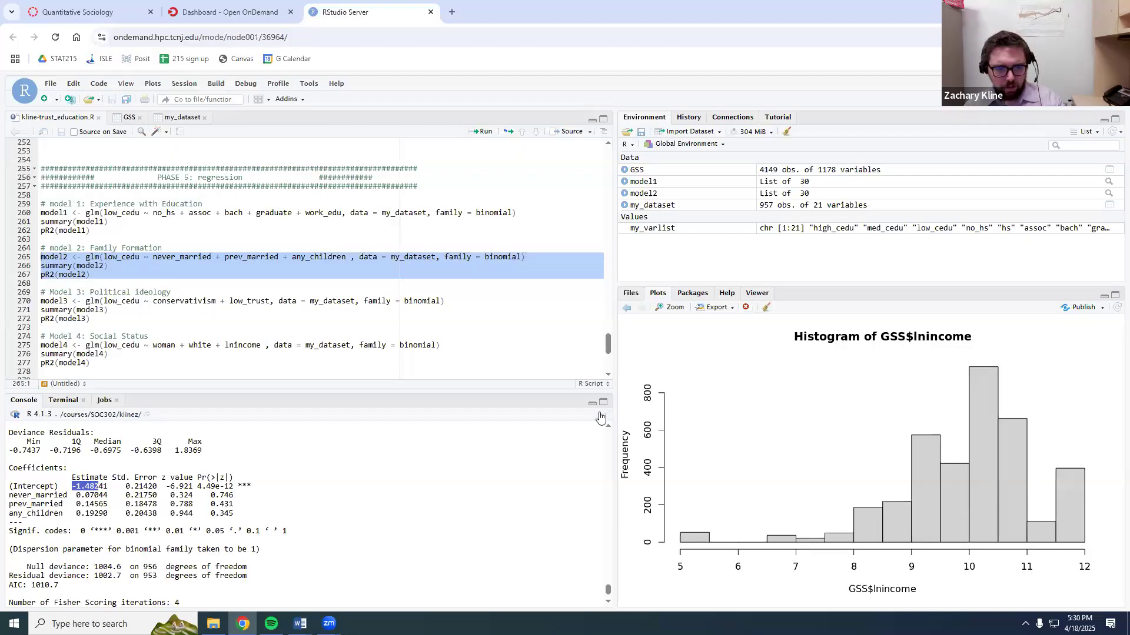
{"action": "key", "text": "alt+Tab"}
{"action": "type", "text": ".070.1"}
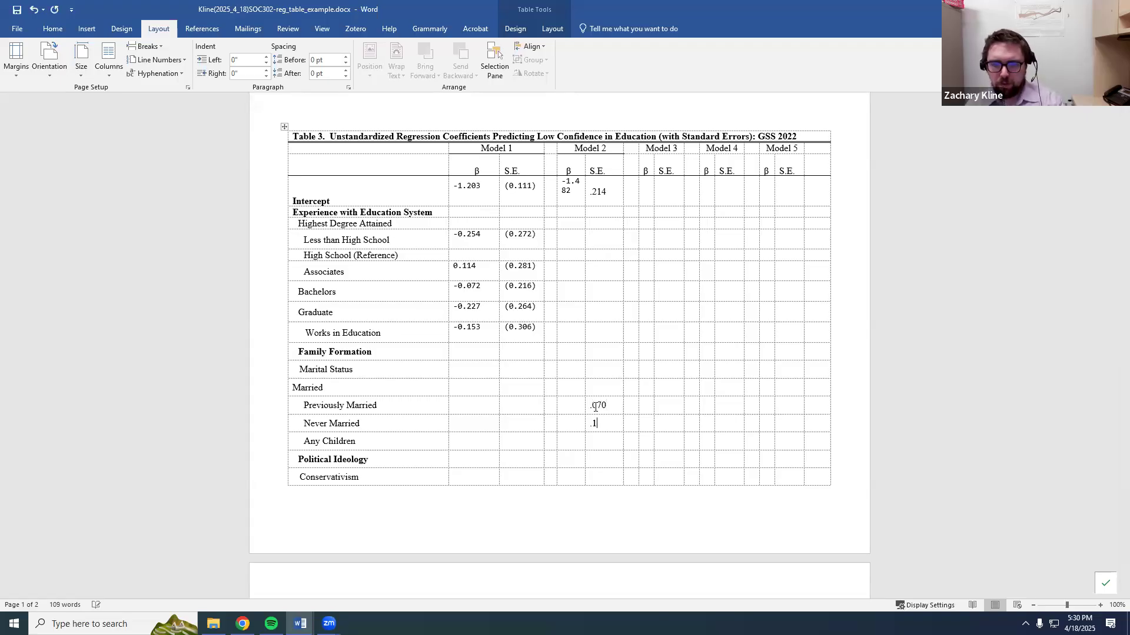
{"action": "type", "text": "46"}
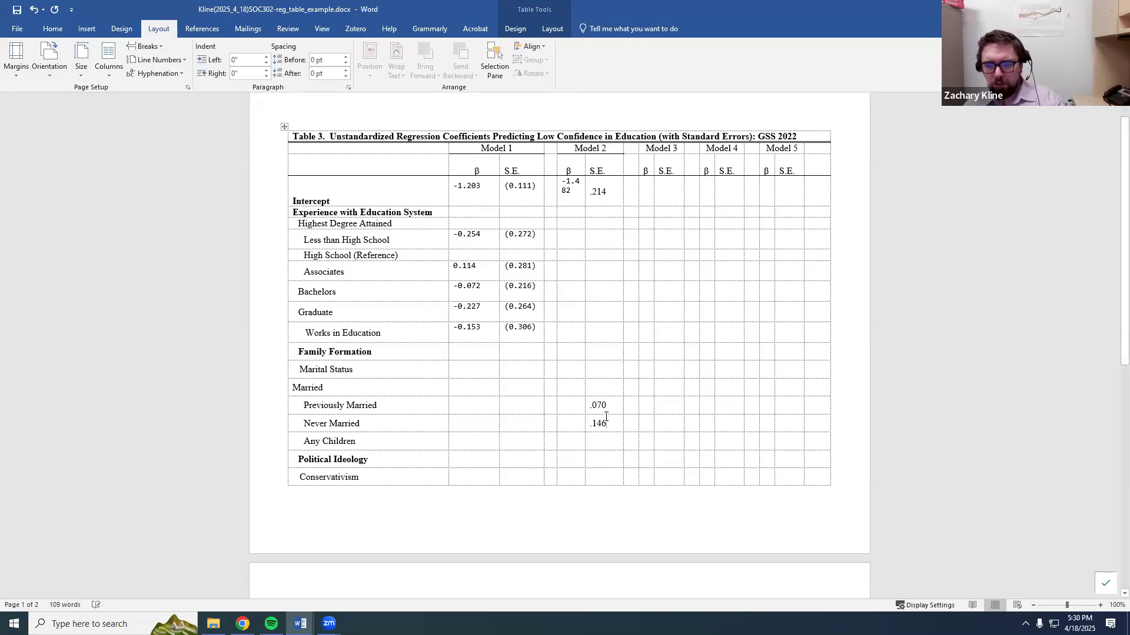
Move the .070 and .146 entries from the Model 2 S.E. column into its β column.
{"action": "mouse_move", "coordinate": [606, 424]}
{"action": "left_mouse_down"}
{"action": "mouse_move", "coordinate": [594, 404]}
{"action": "mouse_move", "coordinate": [603, 421]}
{"action": "left_mouse_up"}
{"action": "key", "text": "ctrl+c"}
{"action": "left_click", "coordinate": [568, 404]}
{"action": "key", "text": "ctrl+v"}
{"action": "key", "text": "BackSpace"}
{"action": "left_click", "coordinate": [589, 331]}
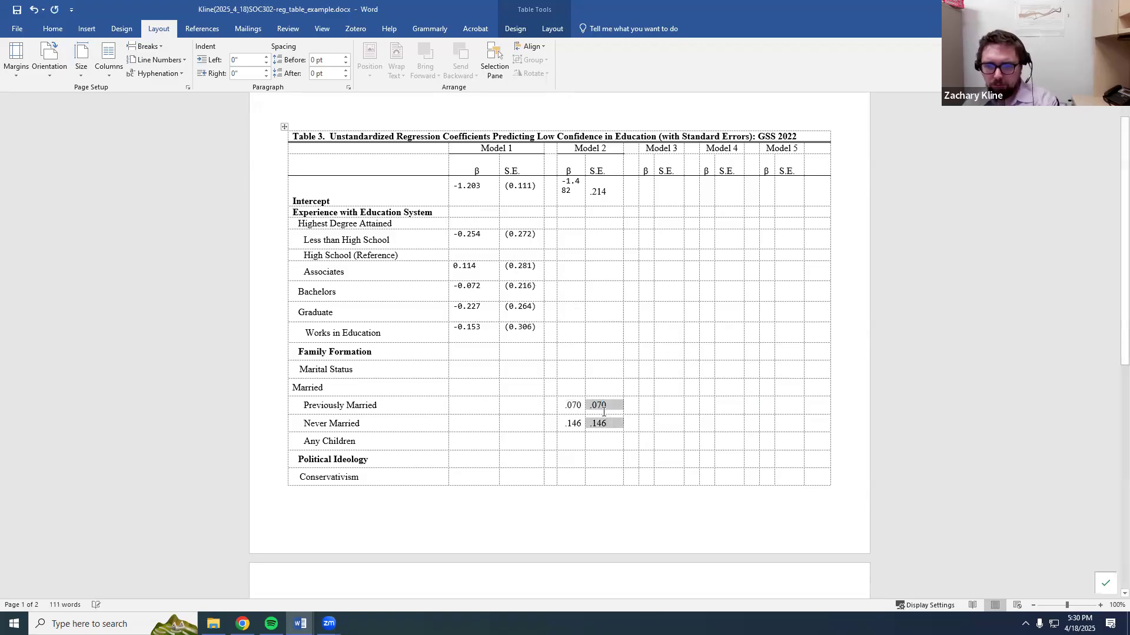
{"action": "key", "text": "Delete"}
Copy the prev_married standard error from RStudio into Previously Married's Model 2 S.E. cell in Word, rounded to 0.185.
{"action": "key", "text": "alt+Tab"}
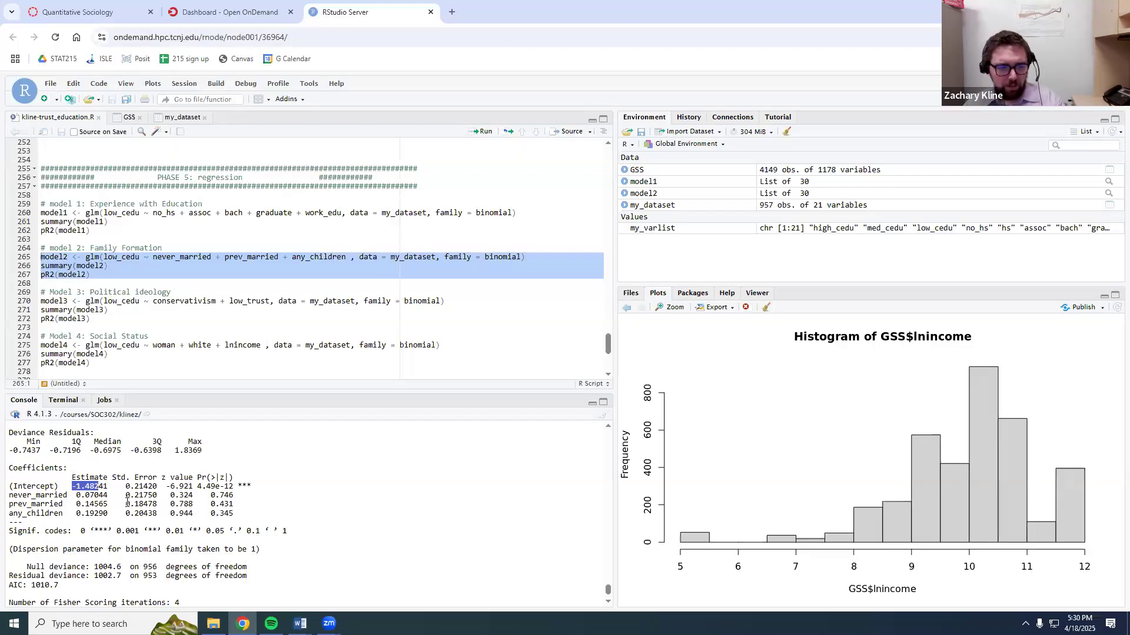
{"action": "left_click_drag", "start_coordinate": [126, 504], "coordinate": [149, 505]}
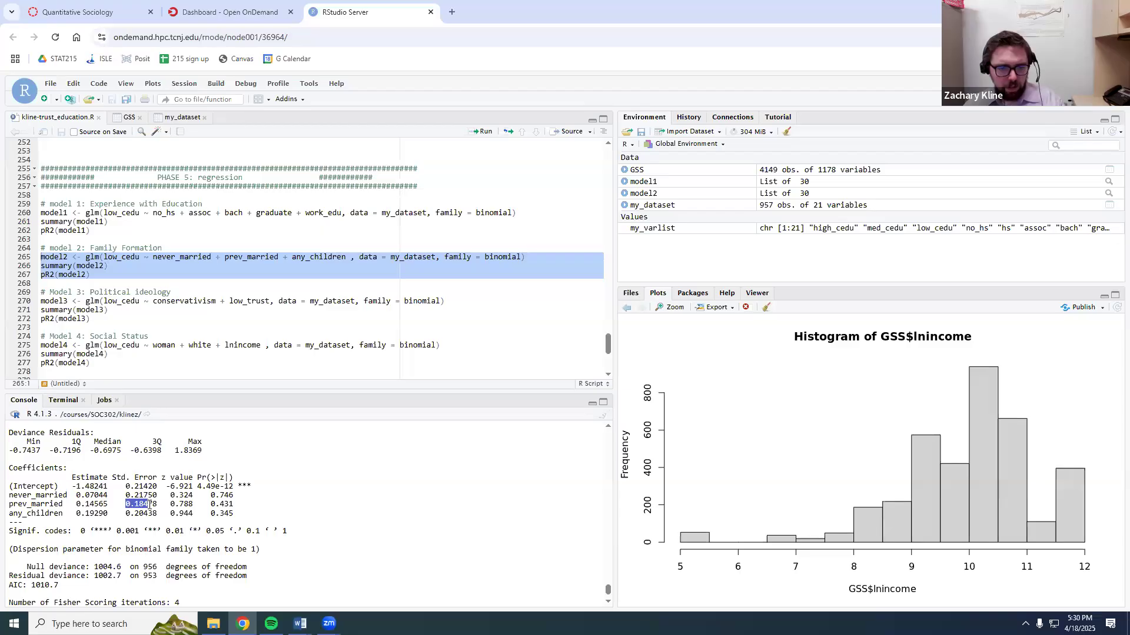
{"action": "key", "text": "ctrl+c"}
{"action": "key", "text": "alt+Tab"}
{"action": "key", "text": "ctrl+v"}
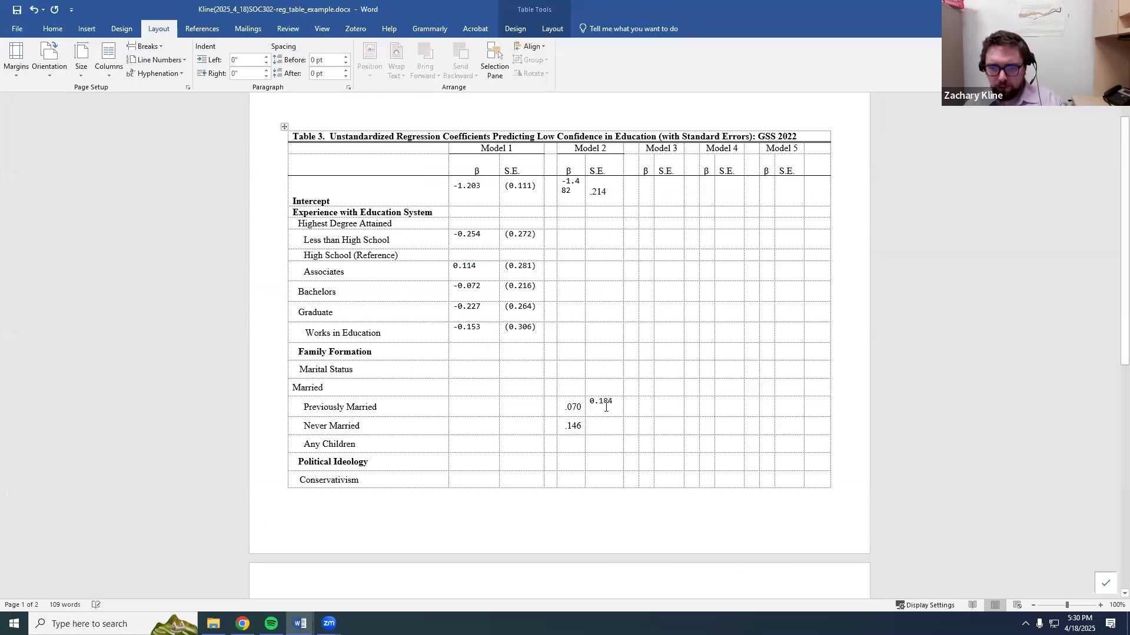
{"action": "key", "text": "BackSpace"}
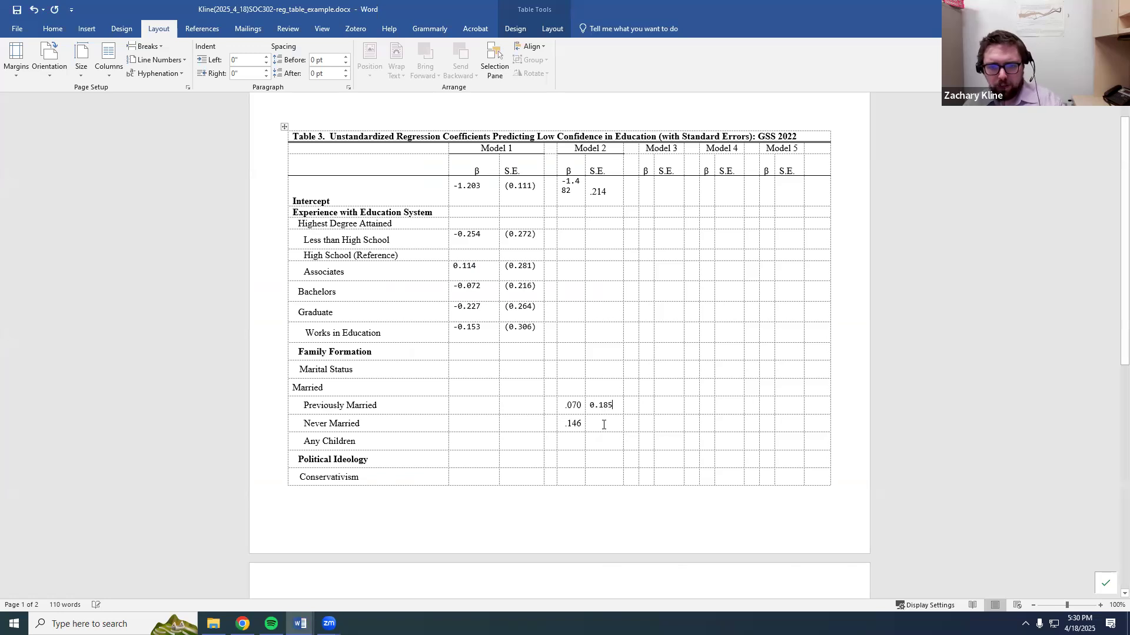
Copy the never_married standard error from RStudio into Never Married's Model 2 S.E. cell in Word, rounded to .218.
{"action": "key", "text": "alt+Tab"}
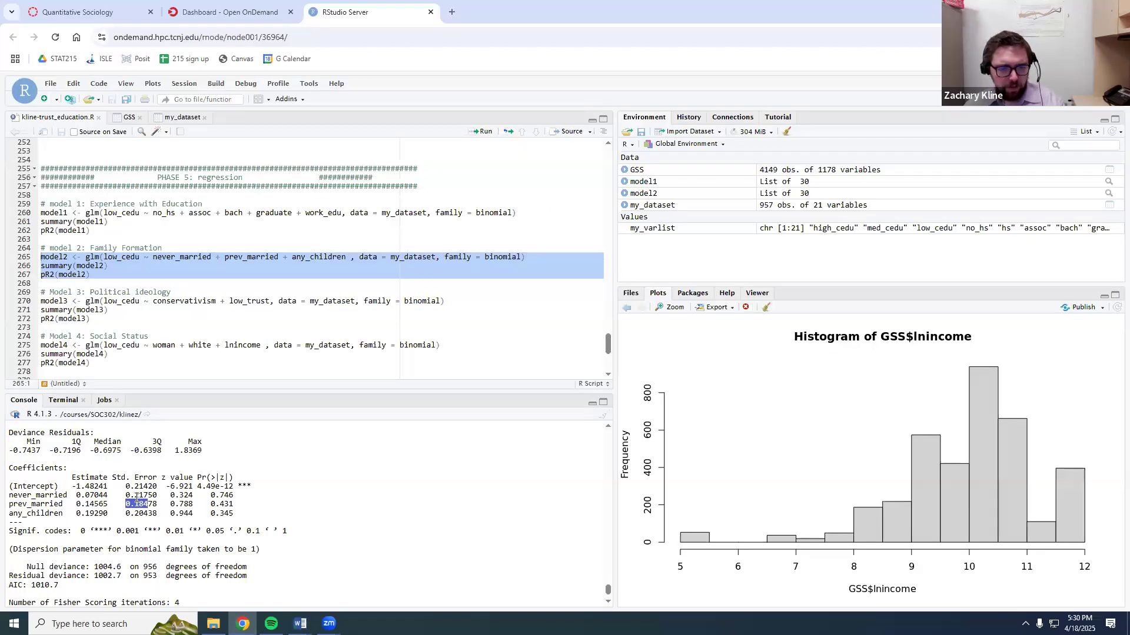
{"action": "left_click_drag", "start_coordinate": [129, 496], "coordinate": [149, 495]}
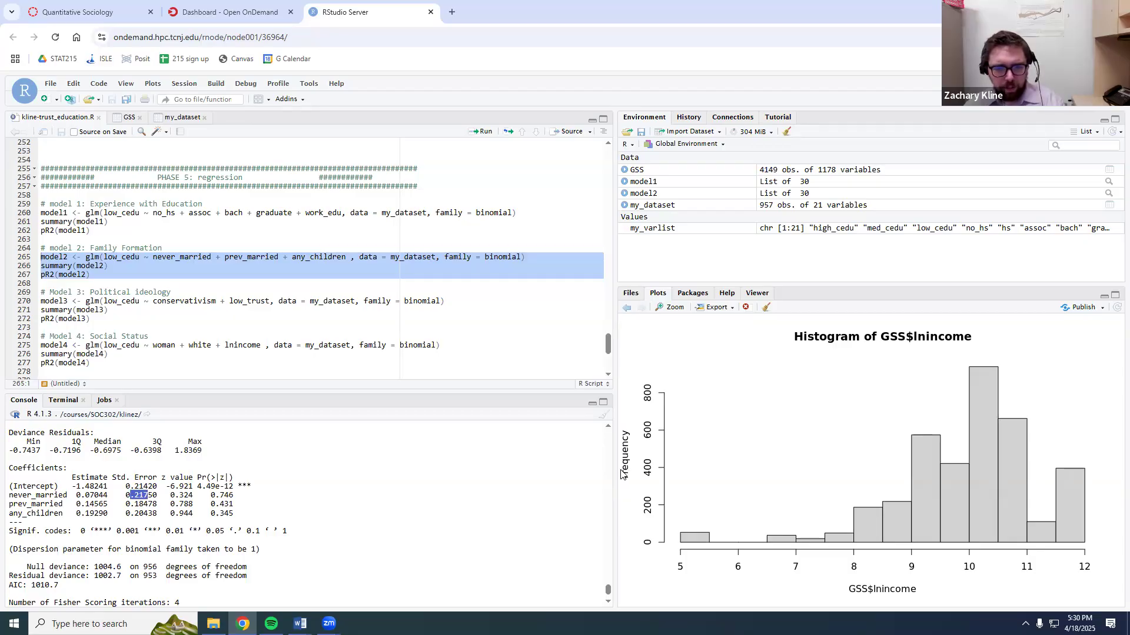
{"action": "key", "text": "alt+Tab"}
{"action": "key", "text": "ctrl+v"}
{"action": "key", "text": "BackSpace"}
{"action": "type", "text": "8"}
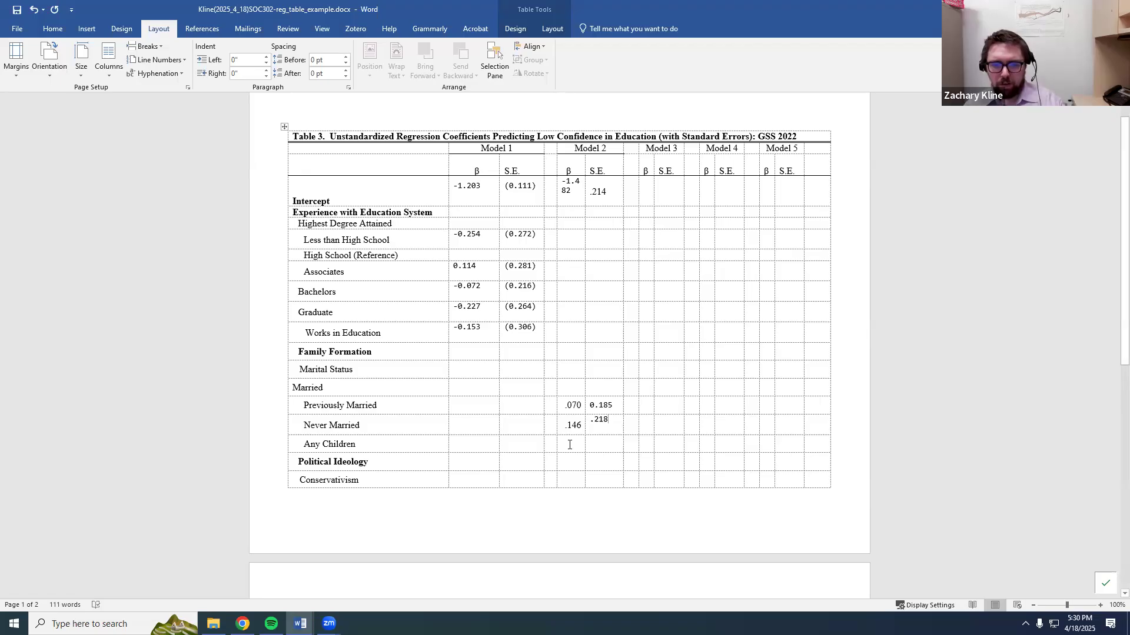
Look up any_children in the RStudio output and enter .192 in the Model 2 β column, with .204 in the cell below.
{"action": "key", "text": "alt+Tab"}
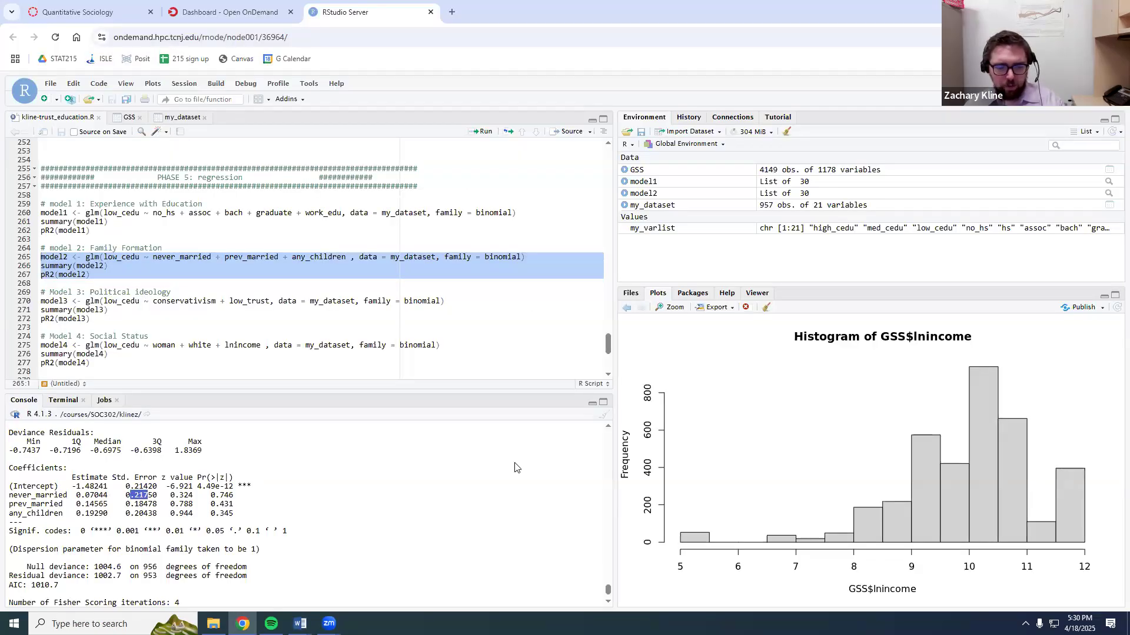
{"action": "key", "text": "alt+Tab"}
{"action": "type", "text": ".192"}
{"action": "type", "text": ".204"}
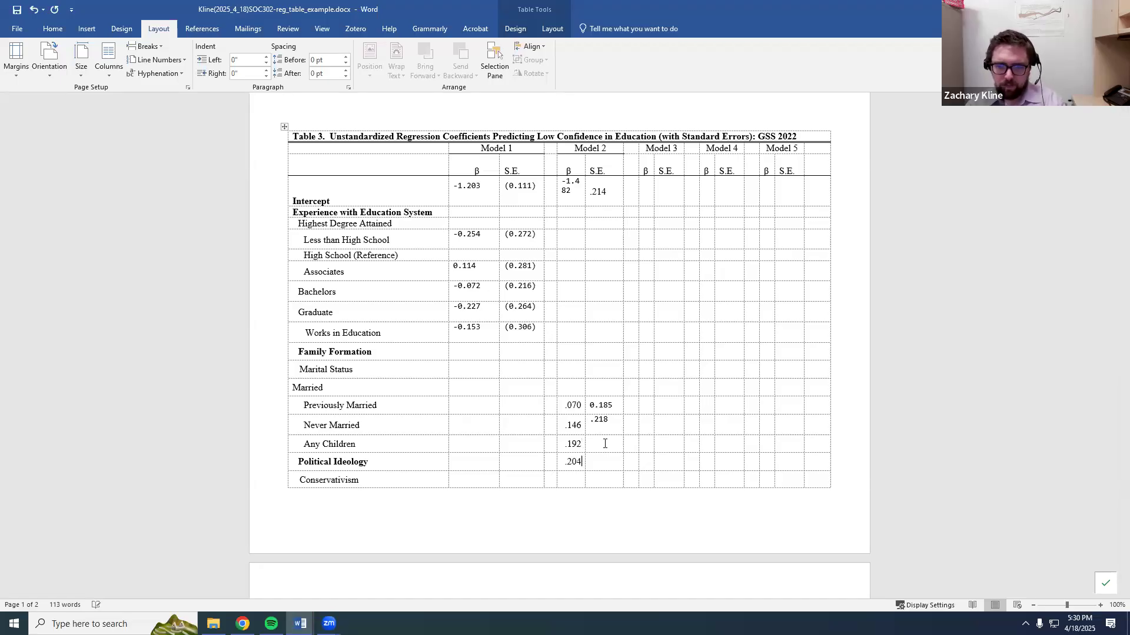
Move the .204 entry from the Political Ideology row to Any Children's Model 2 S.E. cell.
{"action": "left_click_drag", "start_coordinate": [583, 459], "coordinate": [565, 461]}
{"action": "key", "text": "ctrl+c"}
{"action": "left_click", "coordinate": [592, 446]}
{"action": "key", "text": "ctrl+v"}
{"action": "double_click", "coordinate": [579, 465]}
{"action": "key", "text": "Delete"}
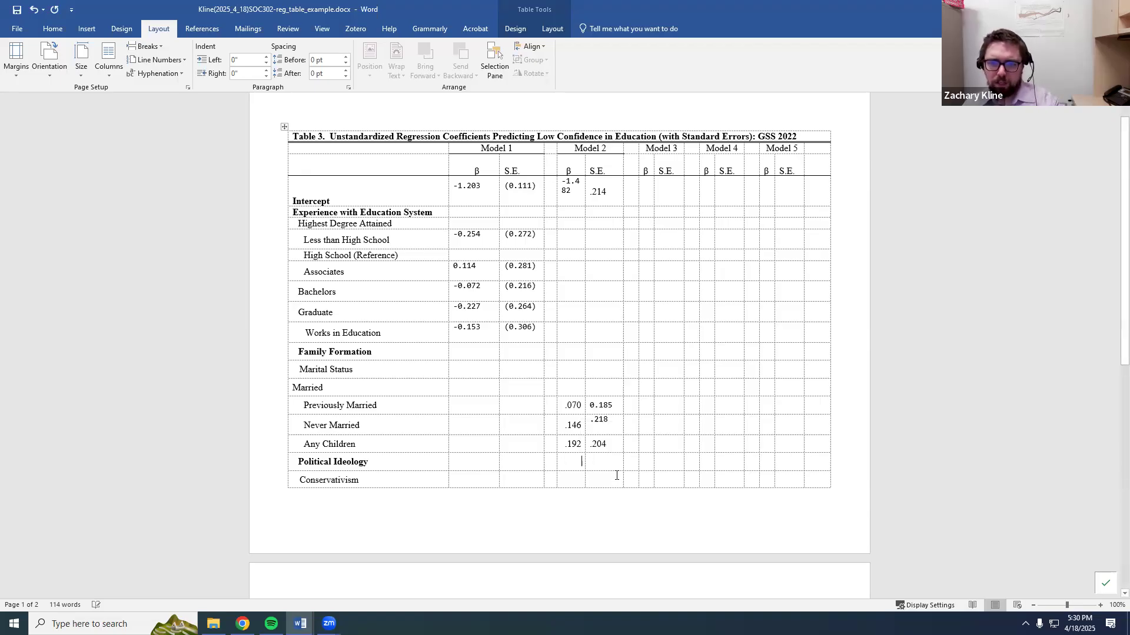
Look up the McFadden pseudo R-squared for model2 in RStudio and enter .002 as Model 2's R-Squared in Word.
{"action": "scroll", "coordinate": [622, 484], "scroll_direction": "down", "scroll_amount": 1}
{"action": "scroll", "coordinate": [622, 484], "scroll_direction": "down", "scroll_amount": 6}
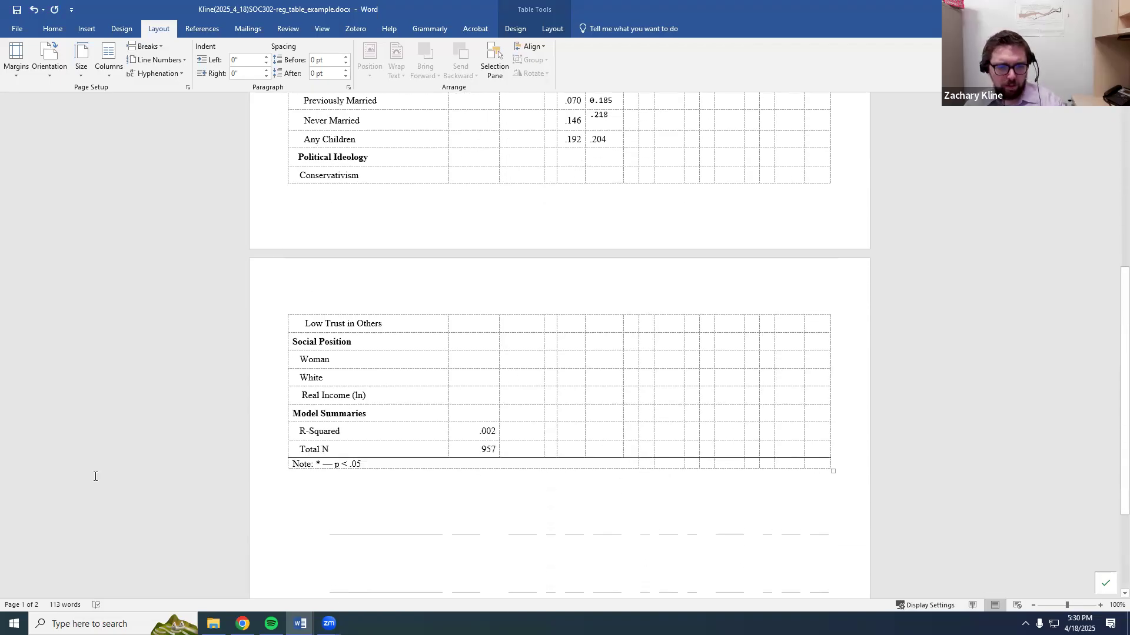
{"action": "key", "text": "alt+Tab"}
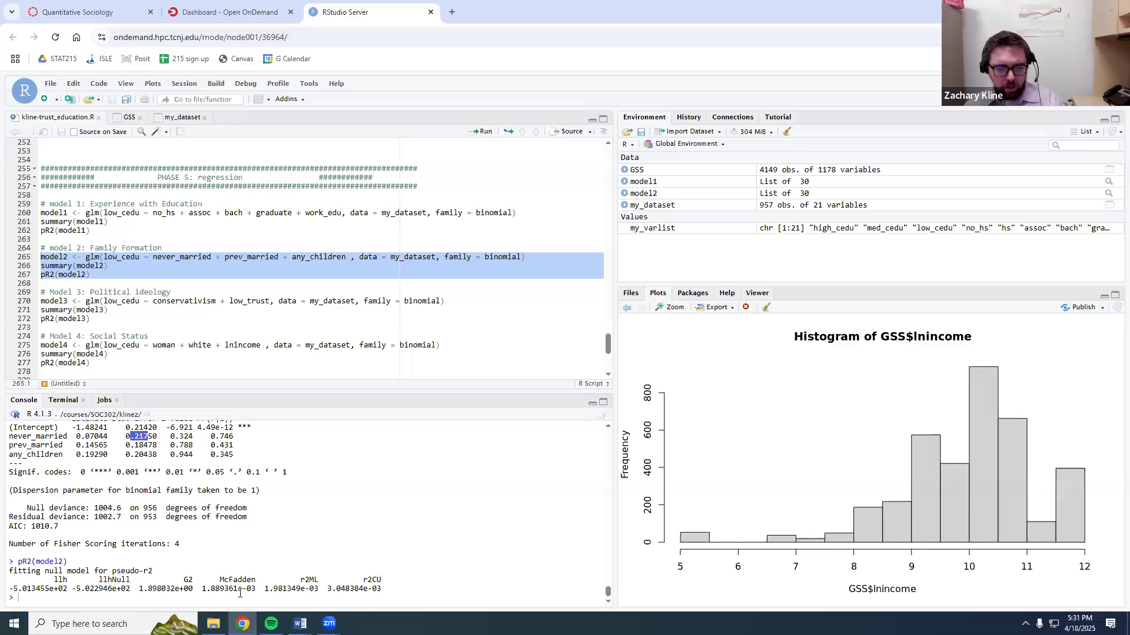
{"action": "key", "text": "alt+Tab"}
{"action": "left_click", "coordinate": [601, 431]}
{"action": "type", "text": ".002"}
Review the model2 output in RStudio and enter 957 as Model 2's Total N in the Word table.
{"action": "key", "text": "alt+Tab"}
{"action": "scroll", "coordinate": [307, 496], "scroll_direction": "up", "scroll_amount": 4}
{"action": "scroll", "coordinate": [306, 495], "scroll_direction": "down", "scroll_amount": 4}
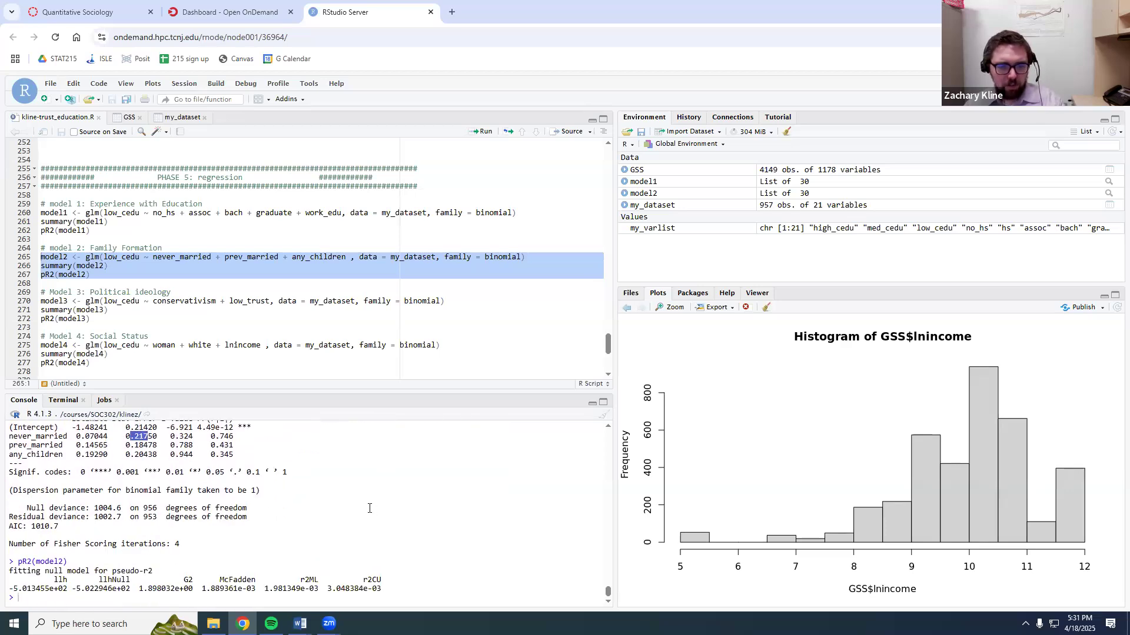
{"action": "key", "text": "alt+Tab"}
{"action": "key", "text": "Down"}
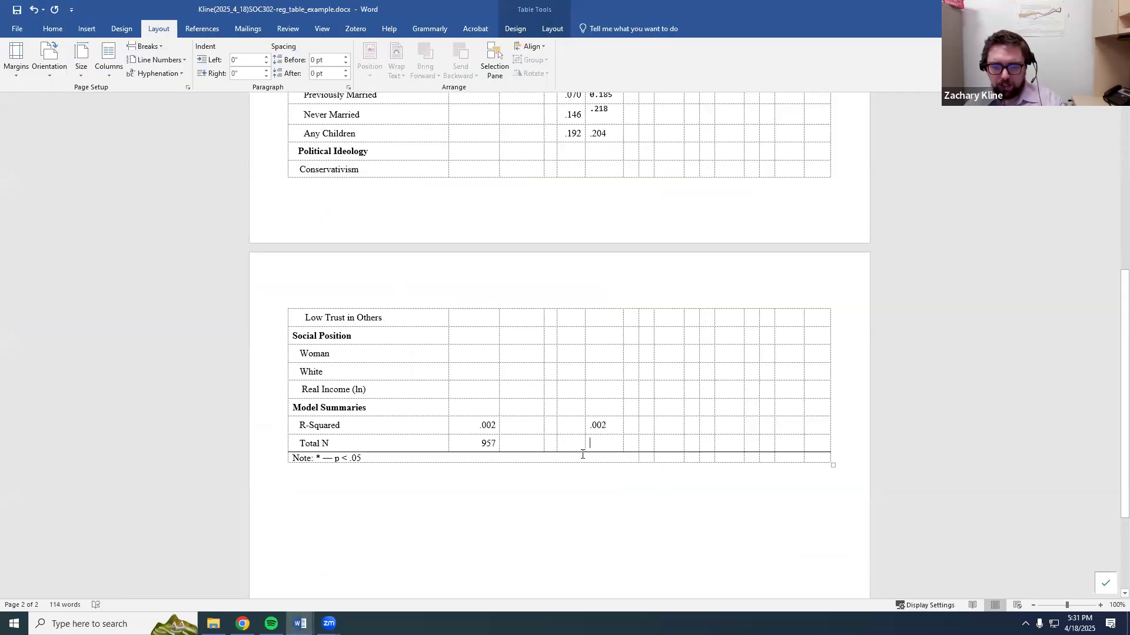
{"action": "type", "text": "957"}
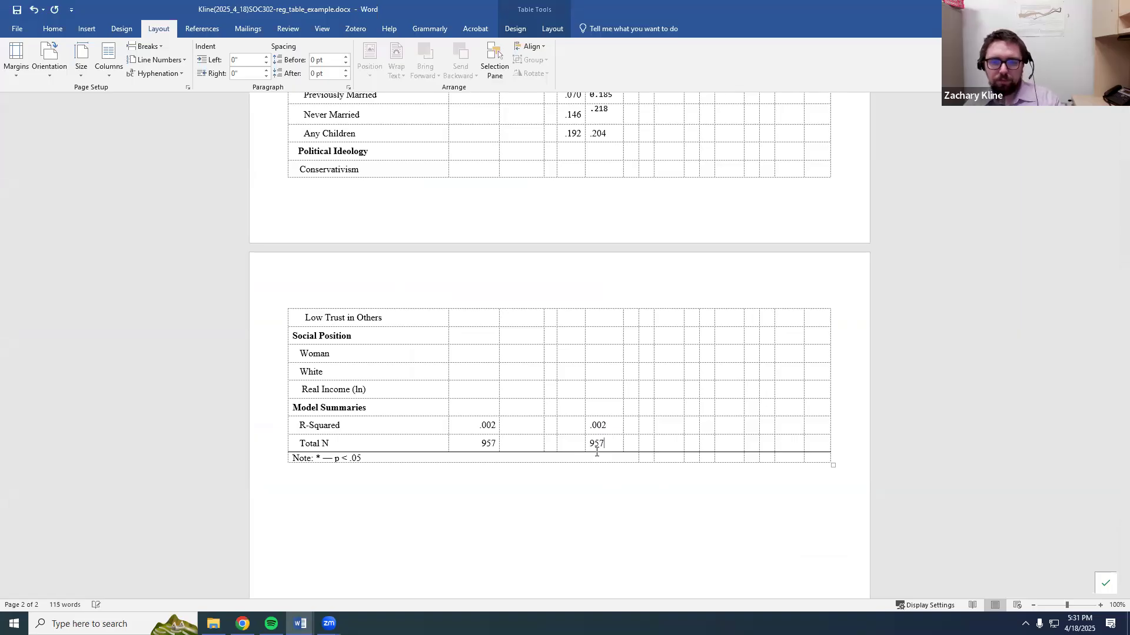
Switch to RStudio and run the model3 regression code for political ideology, including its summary and pseudo R-squared.
{"action": "scroll", "coordinate": [596, 451], "scroll_direction": "up", "scroll_amount": 10}
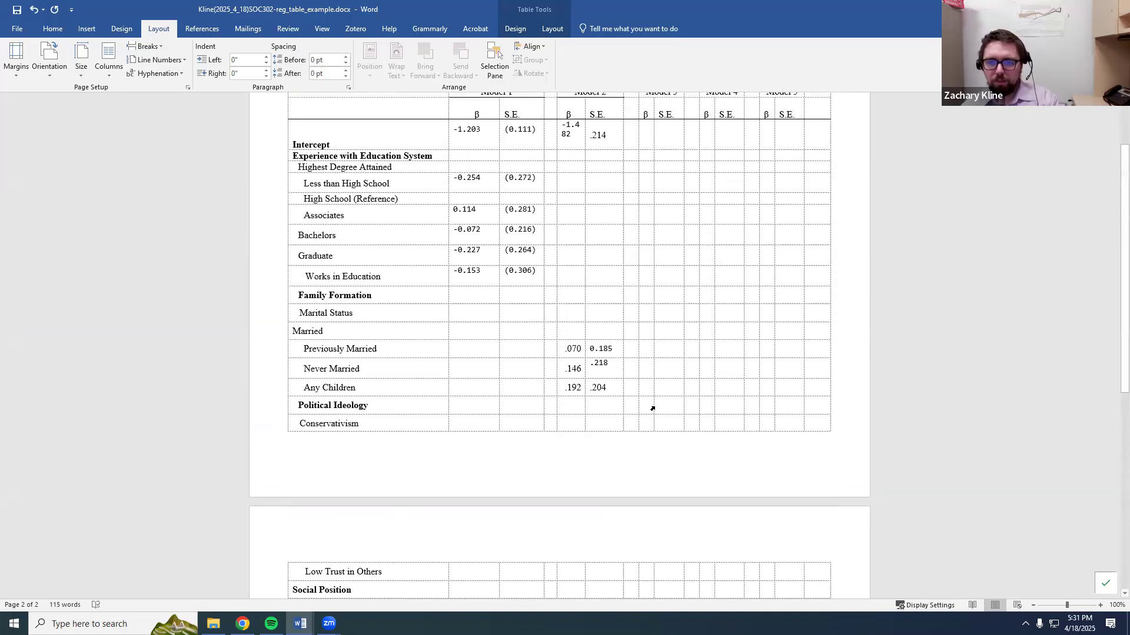
{"action": "left_click", "coordinate": [645, 241]}
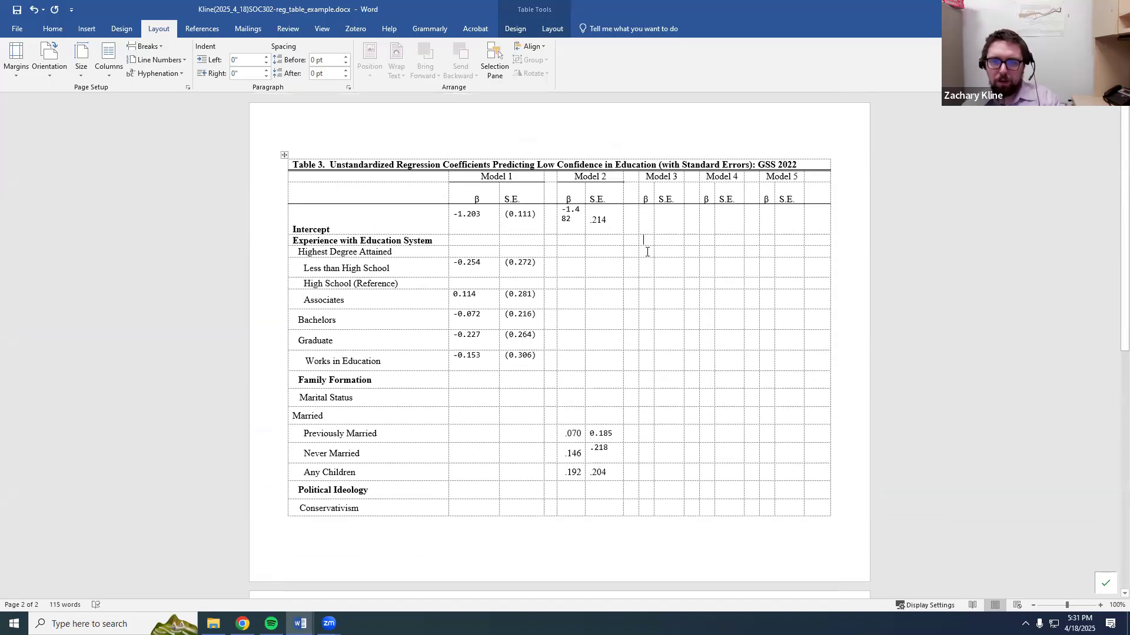
{"action": "key", "text": "alt+Tab"}
{"action": "left_click_drag", "start_coordinate": [167, 320], "coordinate": [5, 301]}
{"action": "left_click", "coordinate": [490, 135]}
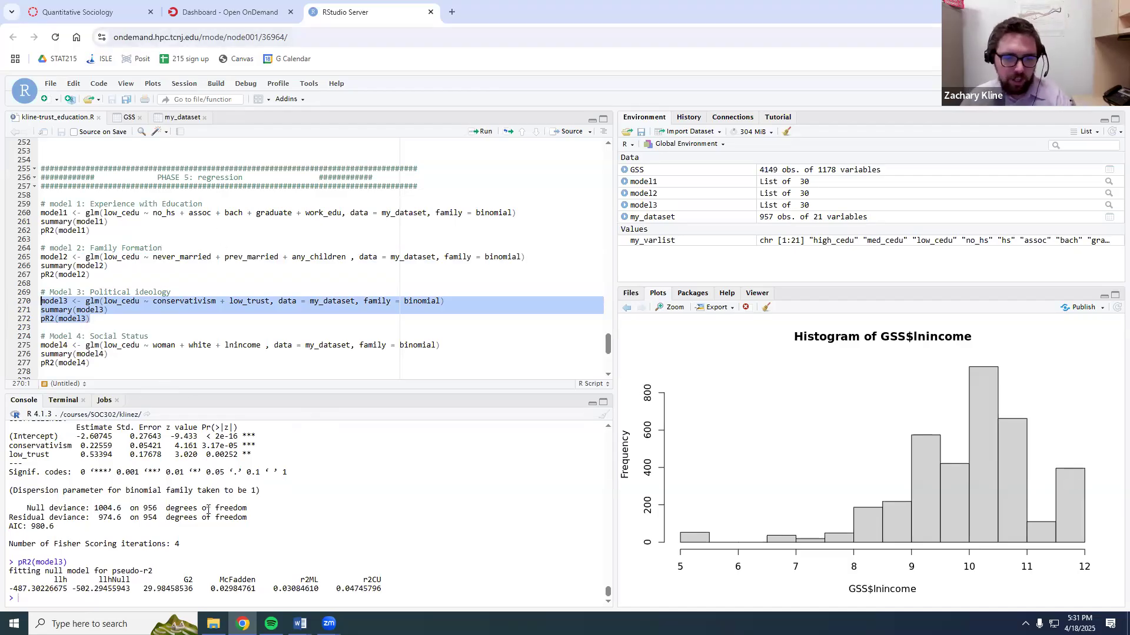
Copy the model3 intercept estimate -2.607 from the RStudio output into the Model 3 β intercept cell in Word.
{"action": "scroll", "coordinate": [208, 509], "scroll_direction": "up", "scroll_amount": 1}
{"action": "left_click_drag", "start_coordinate": [30, 505], "coordinate": [258, 506]}
{"action": "left_click", "coordinate": [107, 500]}
{"action": "left_click_drag", "start_coordinate": [77, 495], "coordinate": [104, 494]}
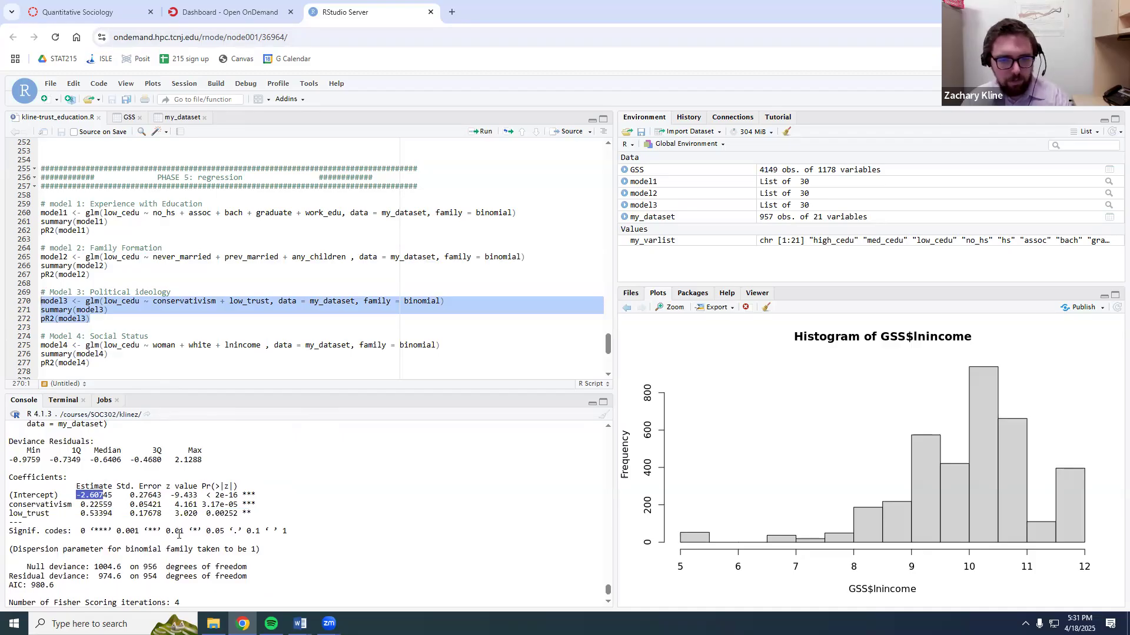
{"action": "key", "text": "alt+Tab"}
{"action": "left_click", "coordinate": [647, 216]}
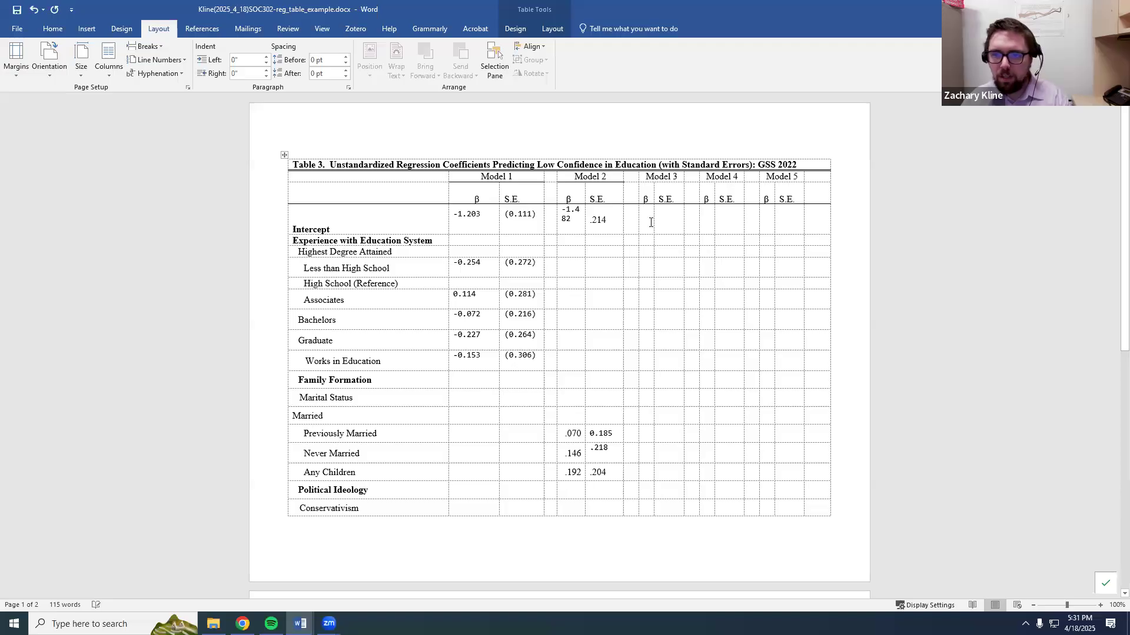
{"action": "key", "text": "ctrl+v"}
Copy the model3 intercept standard error 0.276 from RStudio into the Model 3 S.E. intercept cell in Word.
{"action": "key", "text": "alt+Tab"}
{"action": "left_click_drag", "start_coordinate": [130, 496], "coordinate": [151, 496]}
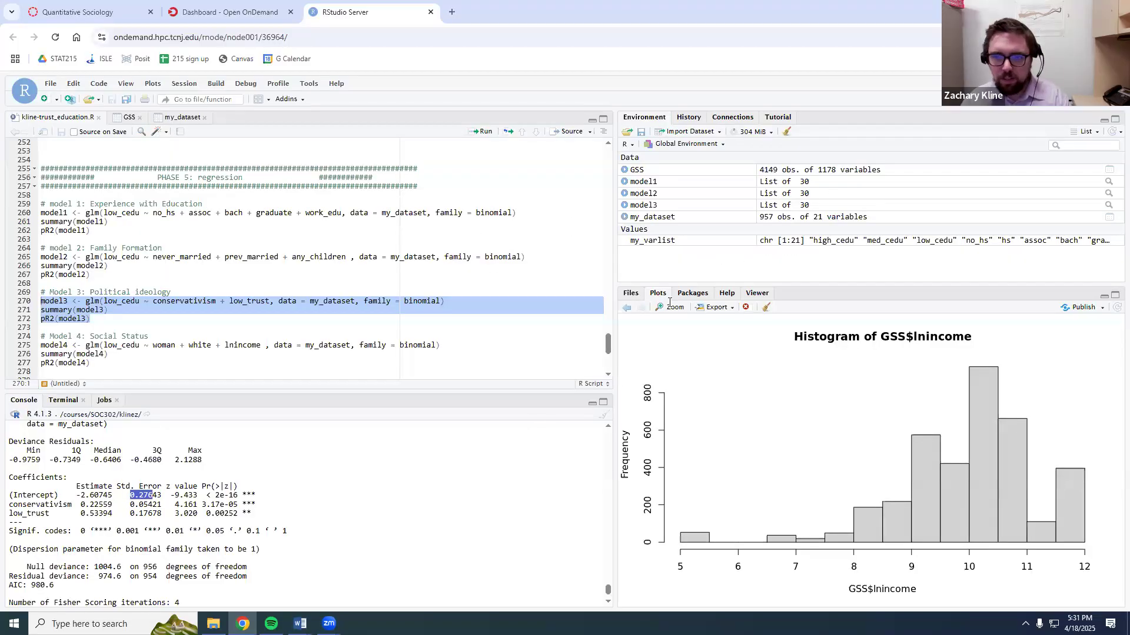
{"action": "key", "text": "alt+Tab"}
{"action": "left_click", "coordinate": [658, 211]}
{"action": "key", "text": "ctrl+v"}
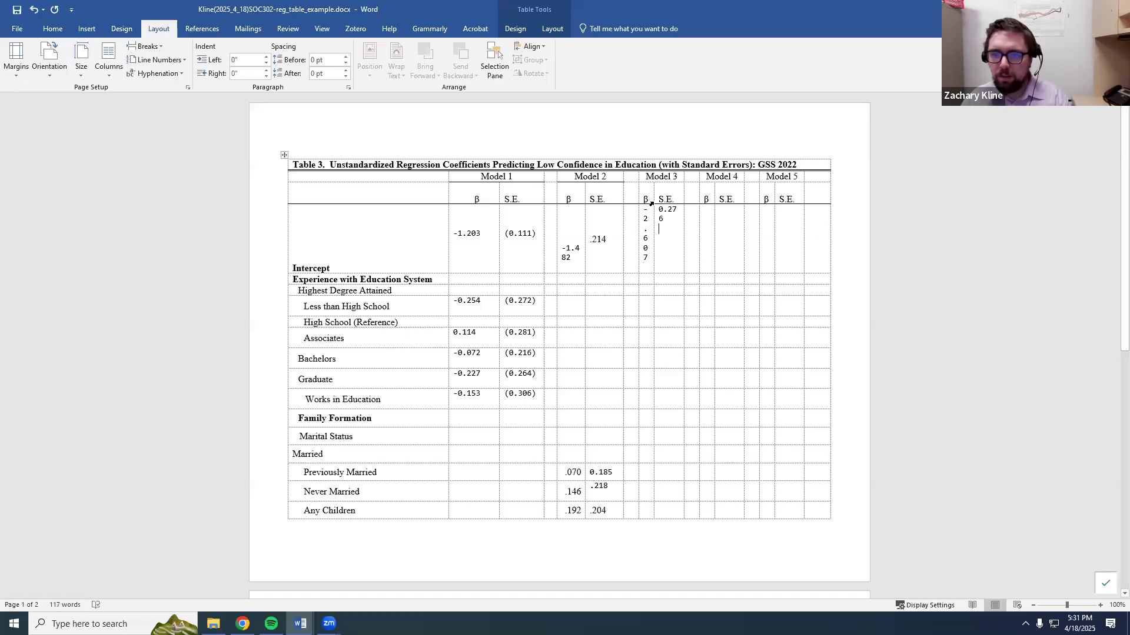
Try shifting the Model 3 column borders to make room for the intercept values, undoing unsuitable changes.
{"action": "left_click_drag", "start_coordinate": [654, 197], "coordinate": [694, 204]}
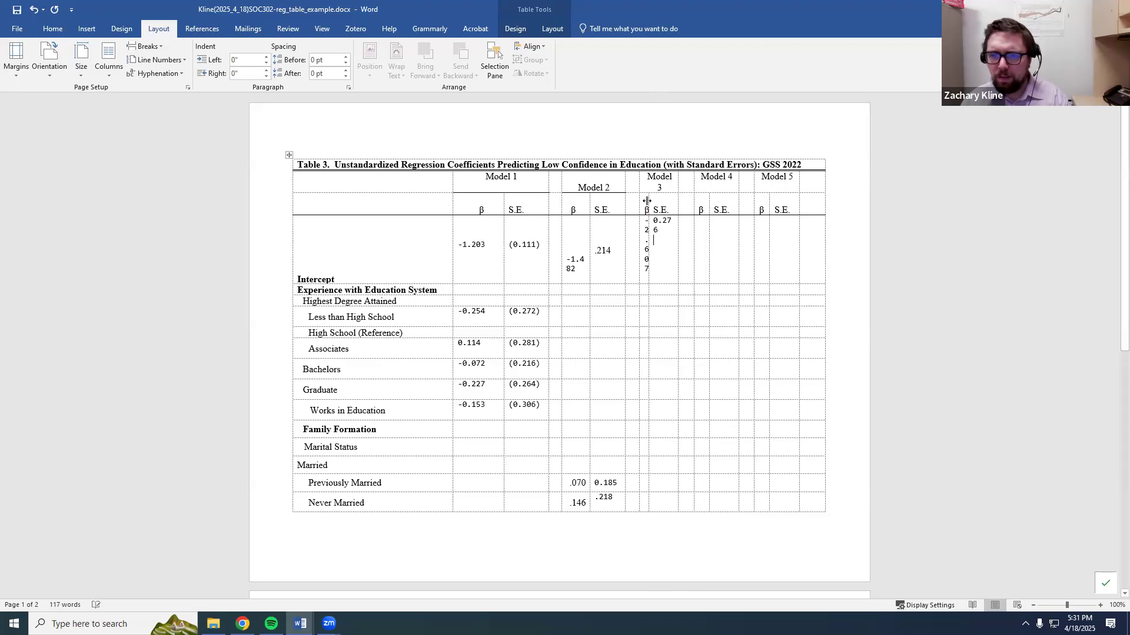
{"action": "left_click_drag", "start_coordinate": [655, 201], "coordinate": [654, 202]}
{"action": "key", "text": "ctrl+z"}
{"action": "left_click_drag", "start_coordinate": [637, 206], "coordinate": [701, 205]}
{"action": "key", "text": "ctrl+z"}
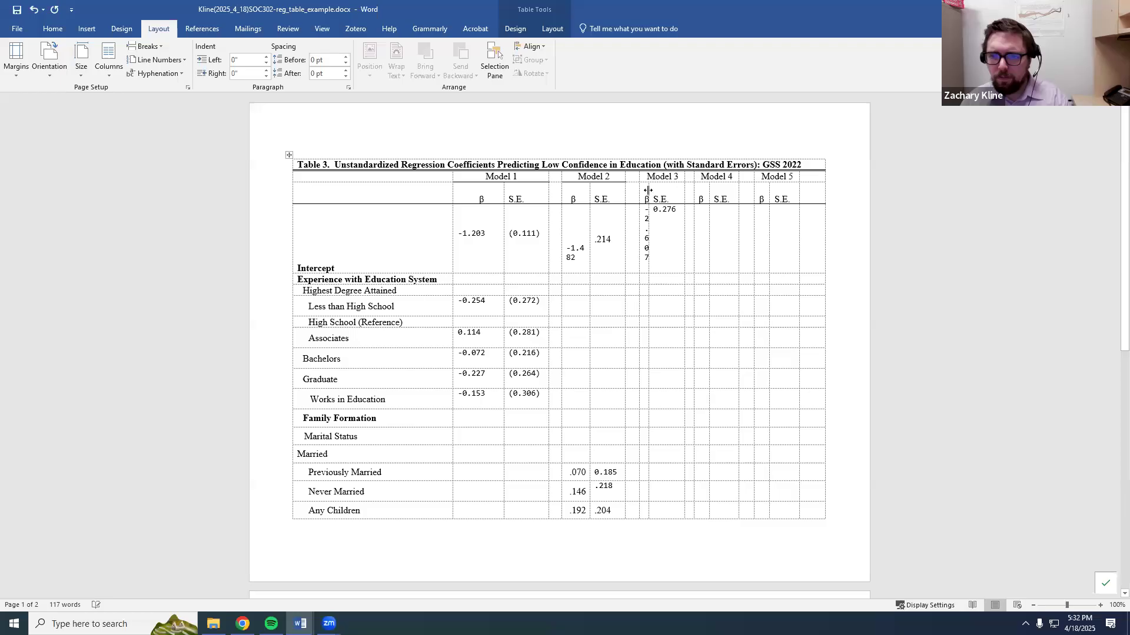
{"action": "left_click_drag", "start_coordinate": [649, 190], "coordinate": [609, 196]}
{"action": "key", "text": "ctrl+z"}
Narrow the Model 1 β column by moving the border it shares with the S.E. column.
{"action": "left_click", "coordinate": [561, 202]}
{"action": "left_click", "coordinate": [505, 338]}
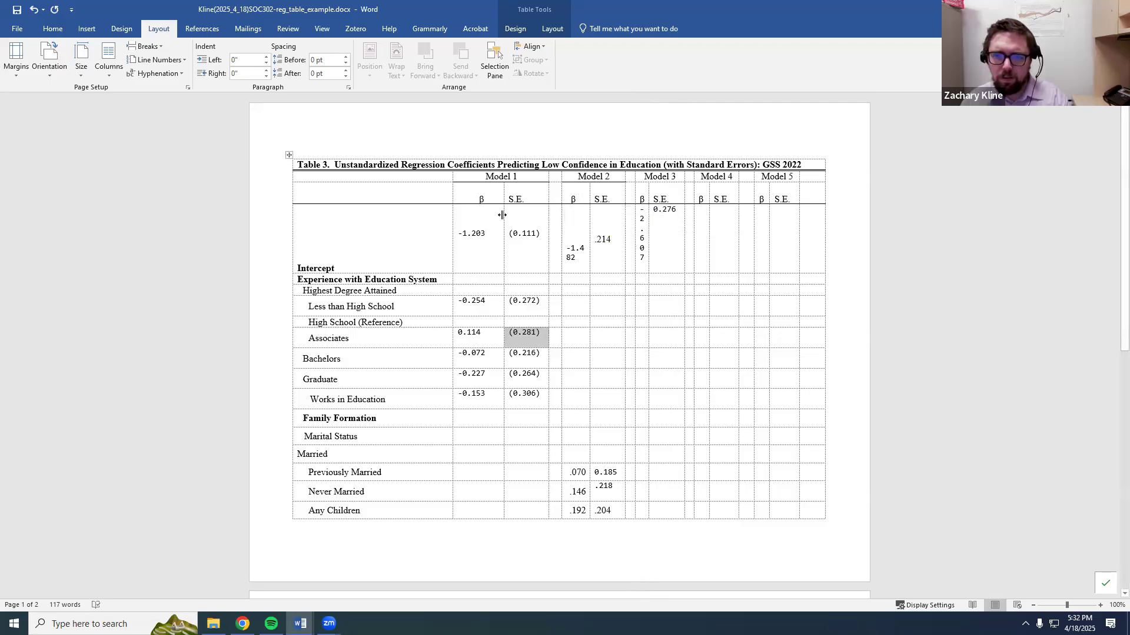
{"action": "left_click", "coordinate": [501, 215]}
{"action": "double_click", "coordinate": [505, 217]}
{"action": "left_click", "coordinate": [482, 231]}
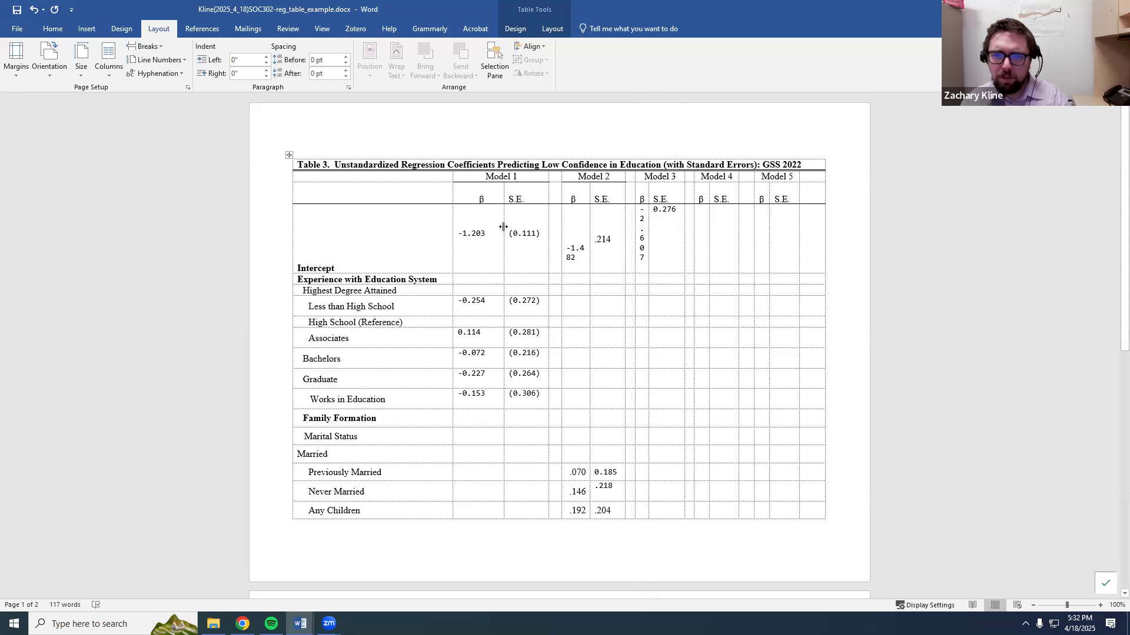
{"action": "left_click_drag", "start_coordinate": [503, 225], "coordinate": [546, 227]}
Narrow Model 1's S.E. column and adjust Model 2's β column borders so that -1.482 fits on one line.
{"action": "left_click", "coordinate": [566, 227]}
{"action": "left_click", "coordinate": [560, 228]}
{"action": "left_click_drag", "start_coordinate": [563, 227], "coordinate": [543, 227]}
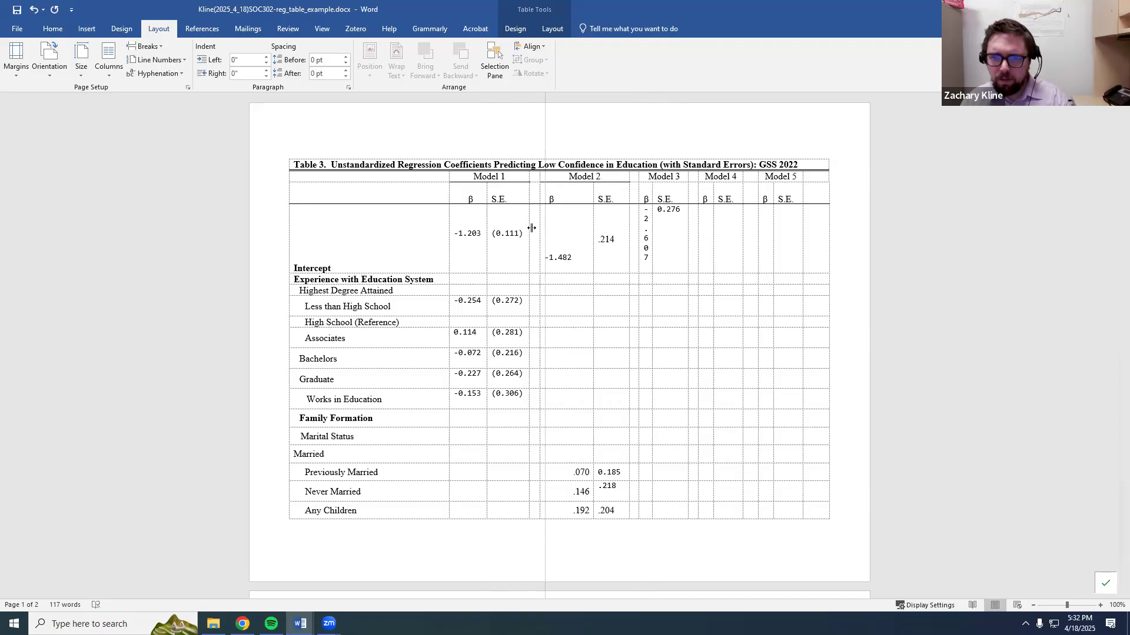
{"action": "left_click", "coordinate": [591, 234]}
{"action": "left_click_drag", "start_coordinate": [574, 233], "coordinate": [588, 235]}
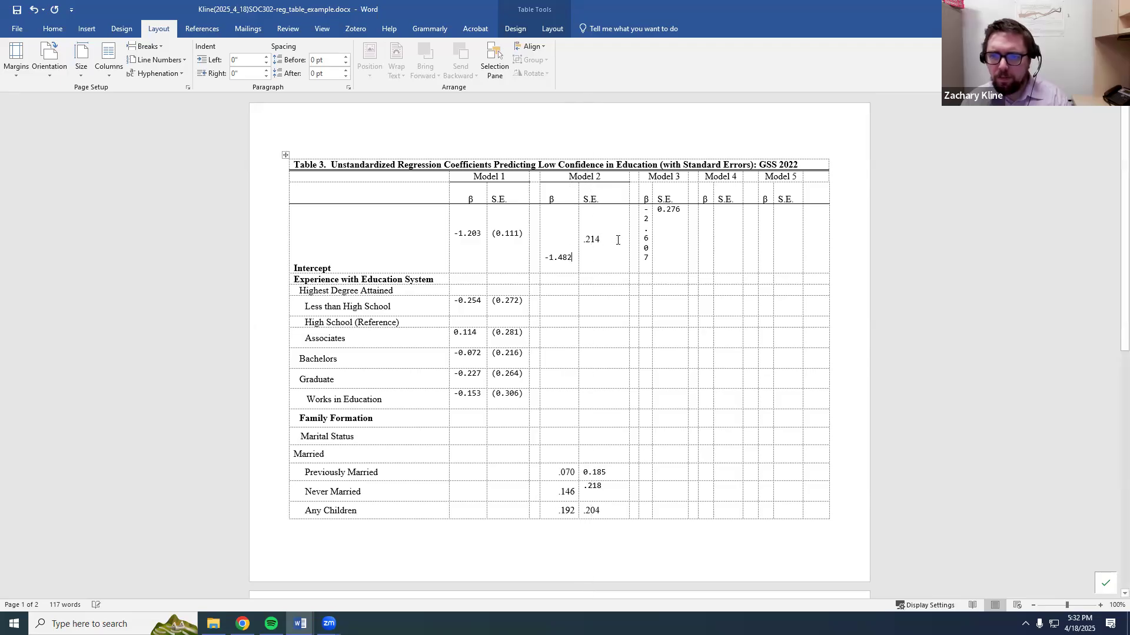
Narrow Model 2's S.E. column by moving the border it shares with the blank column beside it, undoing an unsuitable attempt.
{"action": "left_click", "coordinate": [628, 236]}
{"action": "left_click_drag", "start_coordinate": [628, 234], "coordinate": [608, 235]}
{"action": "key", "text": "ctrl+z"}
{"action": "left_click", "coordinate": [664, 338]}
{"action": "left_click_drag", "start_coordinate": [629, 288], "coordinate": [592, 271]}
{"action": "left_click", "coordinate": [656, 321]}
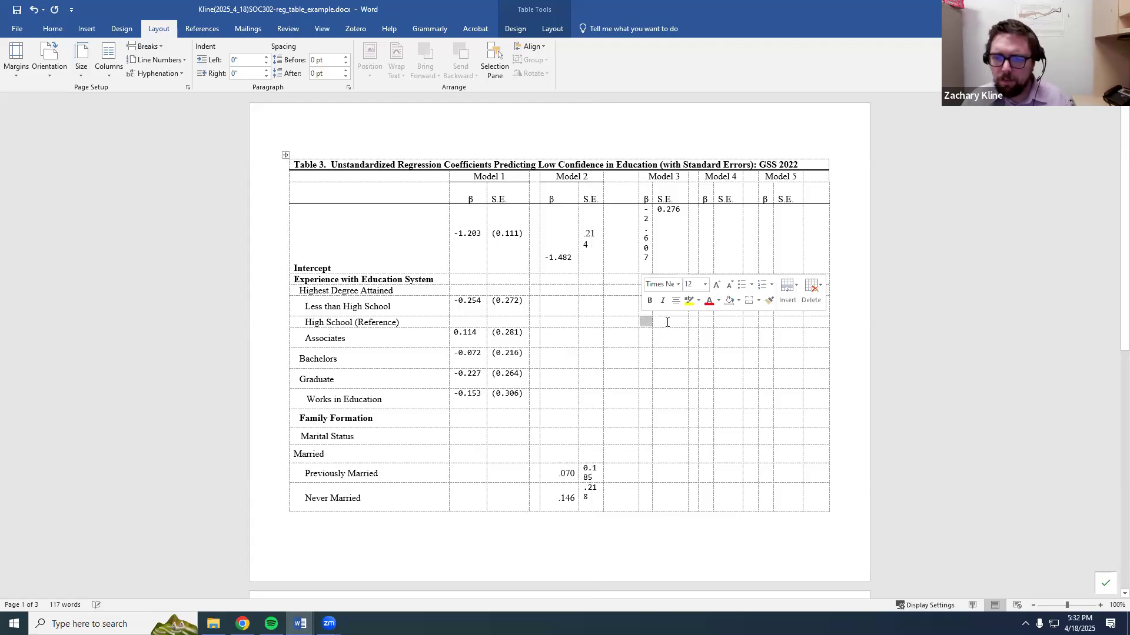
Undo the last border change and readjust Model 2's β and S.E. column borders so that -1.482 fits on one line.
{"action": "left_click_drag", "start_coordinate": [607, 280], "coordinate": [573, 269]}
{"action": "key", "text": "ctrl+z"}
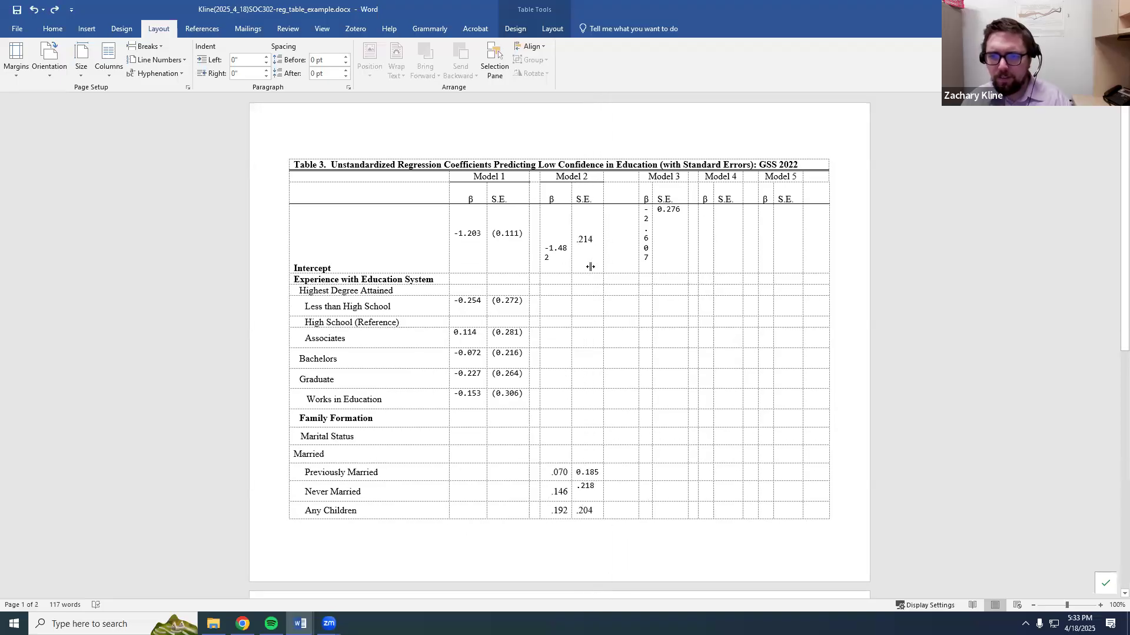
{"action": "left_click_drag", "start_coordinate": [603, 175], "coordinate": [618, 177]}
{"action": "left_click_drag", "start_coordinate": [575, 213], "coordinate": [589, 214]}
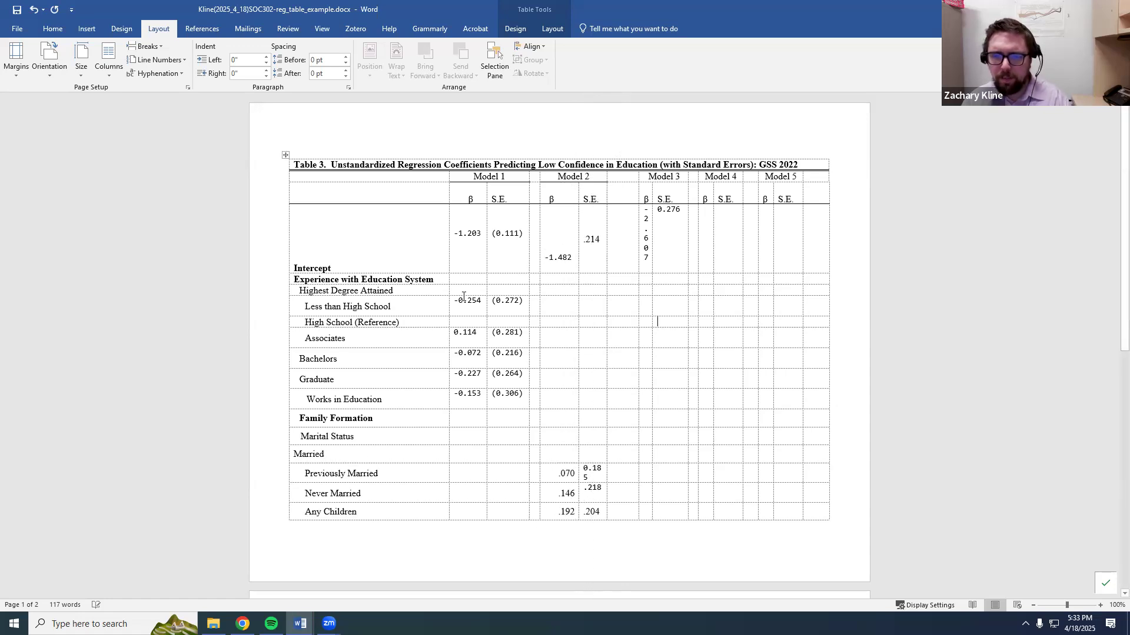
Align the table's coefficient and standard error cells, from the intercept row down to the model summaries, centre right.
{"action": "left_click_drag", "start_coordinate": [466, 245], "coordinate": [814, 507]}
{"action": "scroll", "coordinate": [789, 456], "scroll_direction": "down", "scroll_amount": 3}
{"action": "scroll", "coordinate": [815, 561], "scroll_direction": "down", "scroll_amount": 3}
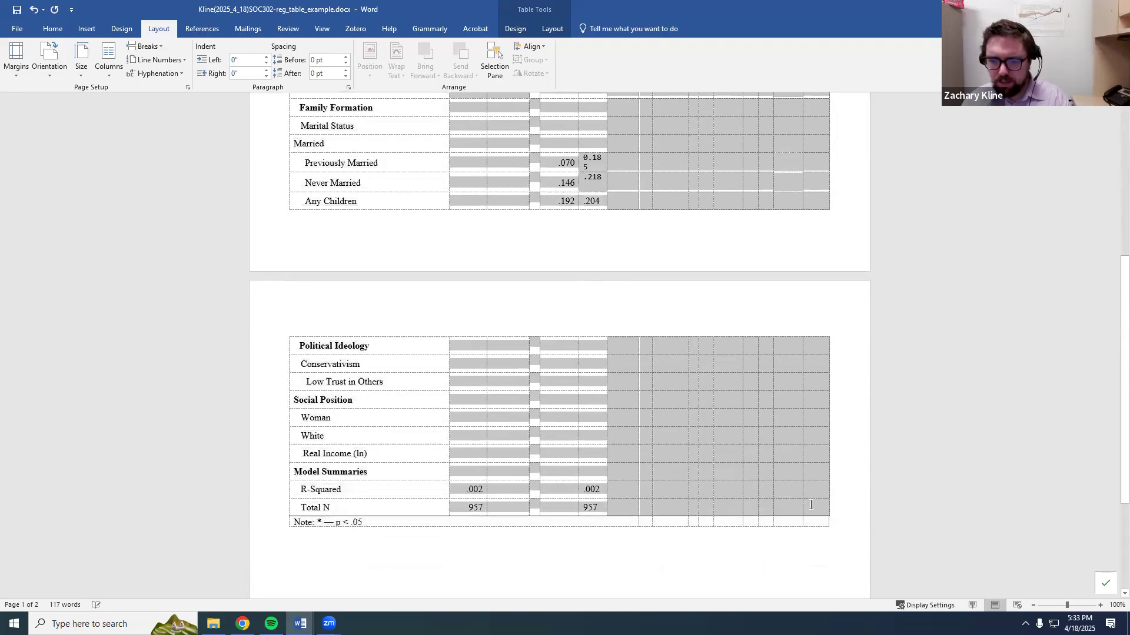
{"action": "left_click", "coordinate": [552, 29]}
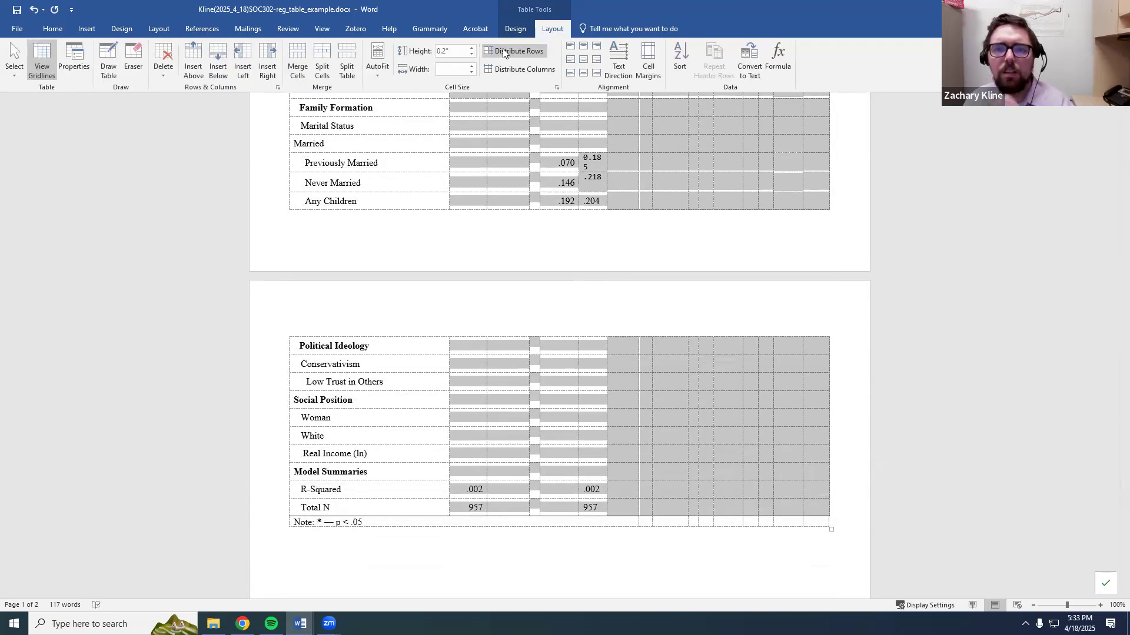
{"action": "left_click", "coordinate": [596, 60]}
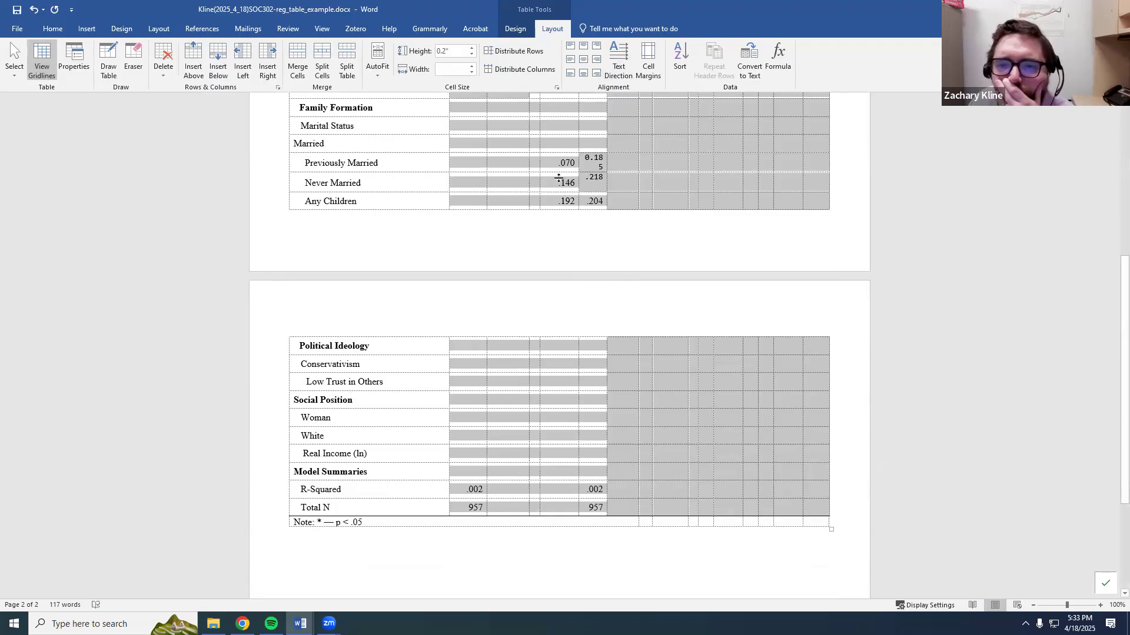
Try auto-fitting Model 2's S.E. column to its contents, undoing unsuitable results.
{"action": "scroll", "coordinate": [593, 162], "scroll_direction": "up", "scroll_amount": 5}
{"action": "double_click", "coordinate": [605, 138]}
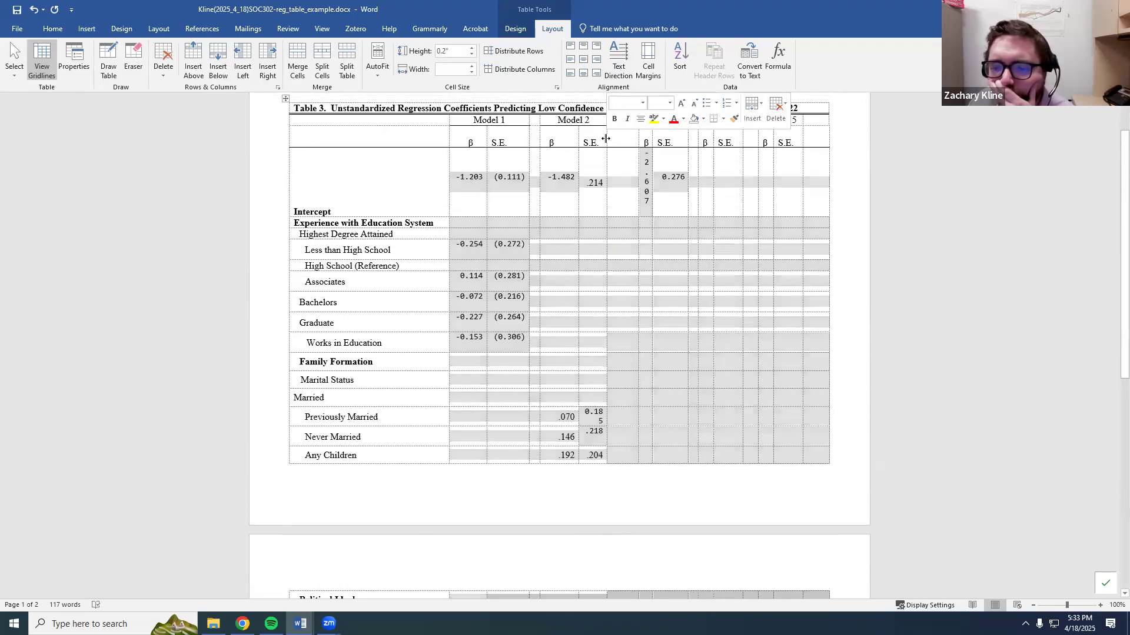
{"action": "left_click", "coordinate": [673, 283]}
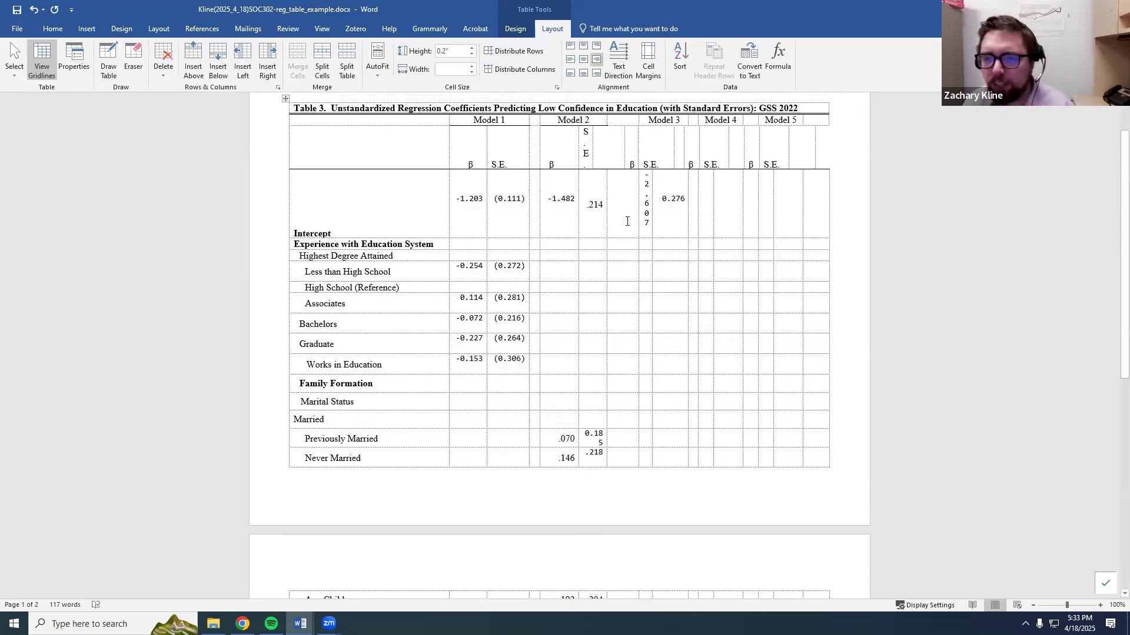
{"action": "double_click", "coordinate": [606, 221]}
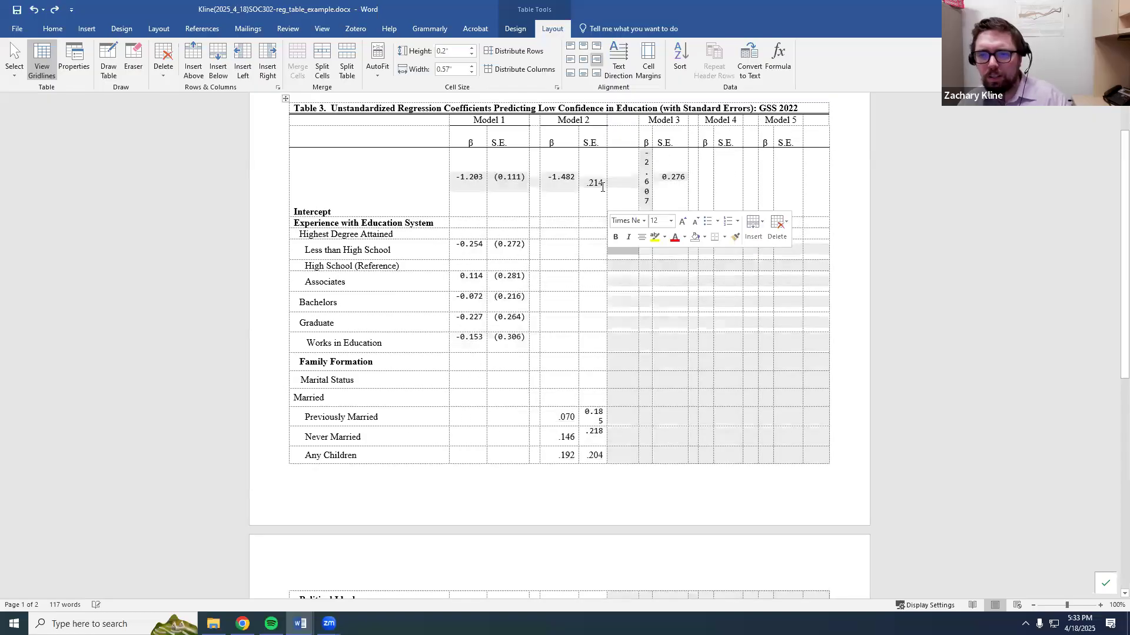
{"action": "double_click", "coordinate": [606, 137]}
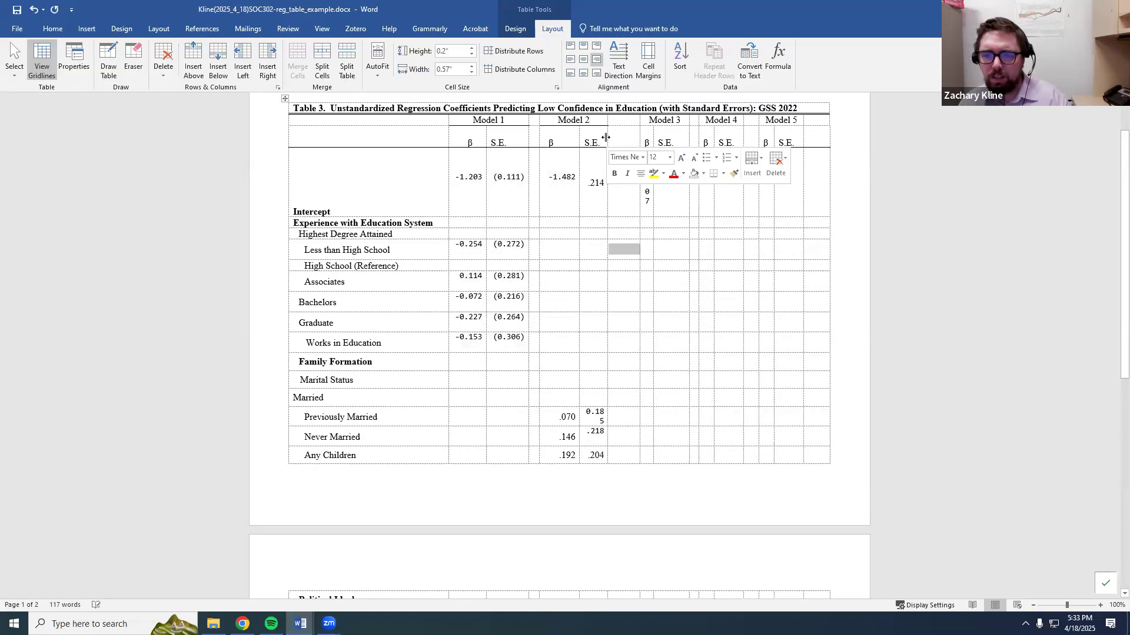
{"action": "double_click", "coordinate": [610, 137]}
{"action": "key", "text": "ctrl+z"}
Format the coefficient, standard error and model summary cells in Times New Roman, size 12.
{"action": "left_click", "coordinate": [601, 265]}
{"action": "left_click_drag", "start_coordinate": [469, 178], "coordinate": [824, 465]}
{"action": "left_click", "coordinate": [53, 29]}
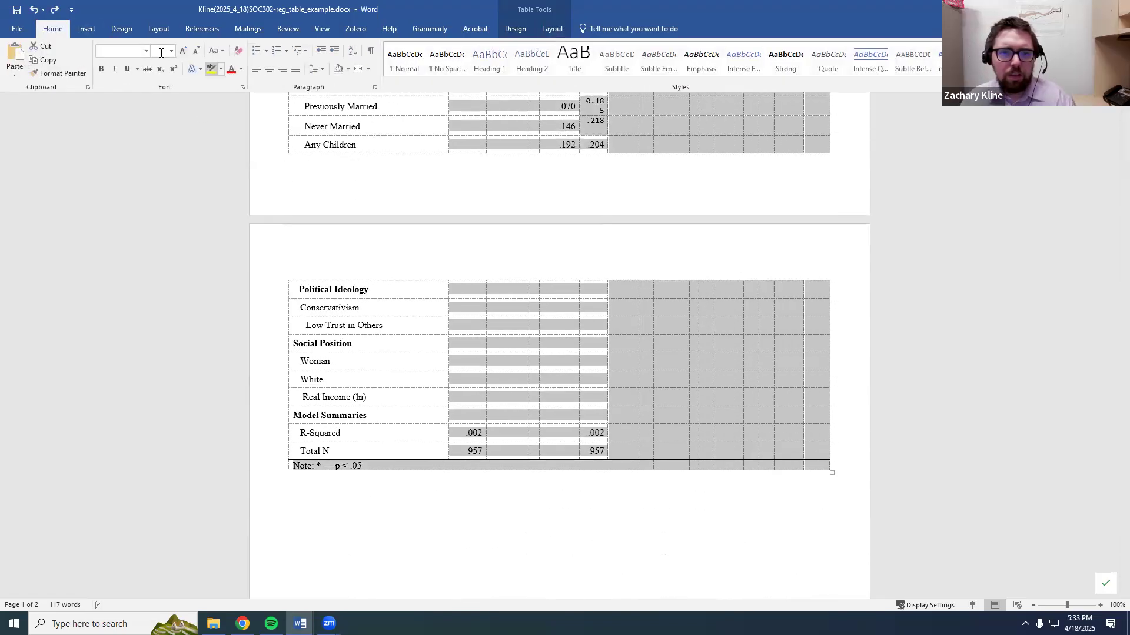
{"action": "left_click", "coordinate": [146, 50]}
{"action": "left_click", "coordinate": [147, 122]}
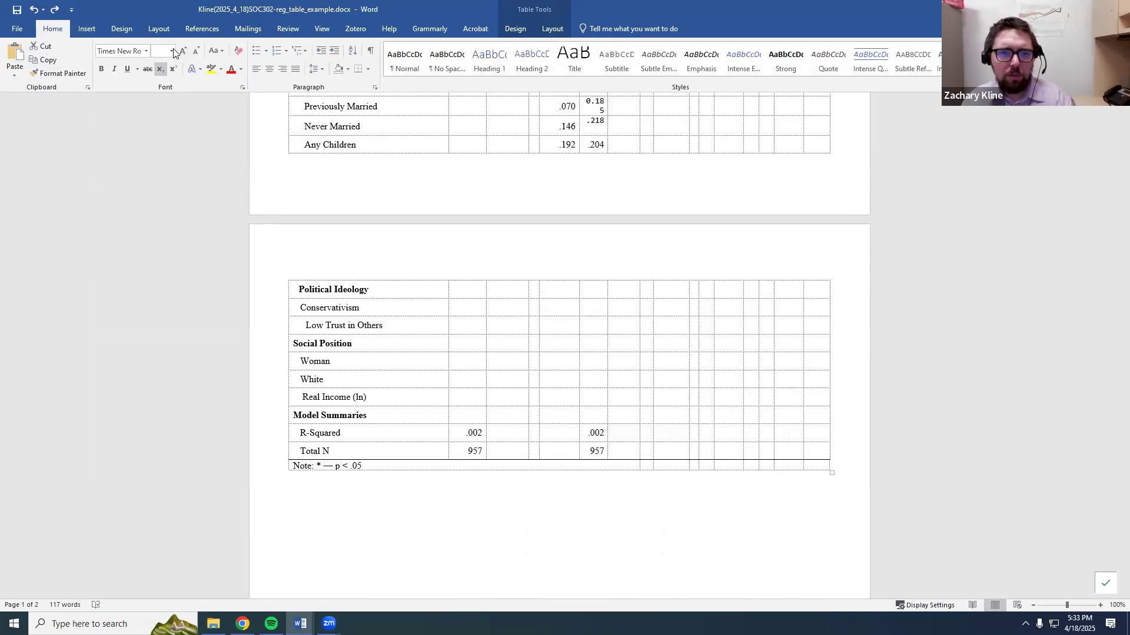
{"action": "left_click", "coordinate": [171, 51]}
{"action": "left_click", "coordinate": [159, 110]}
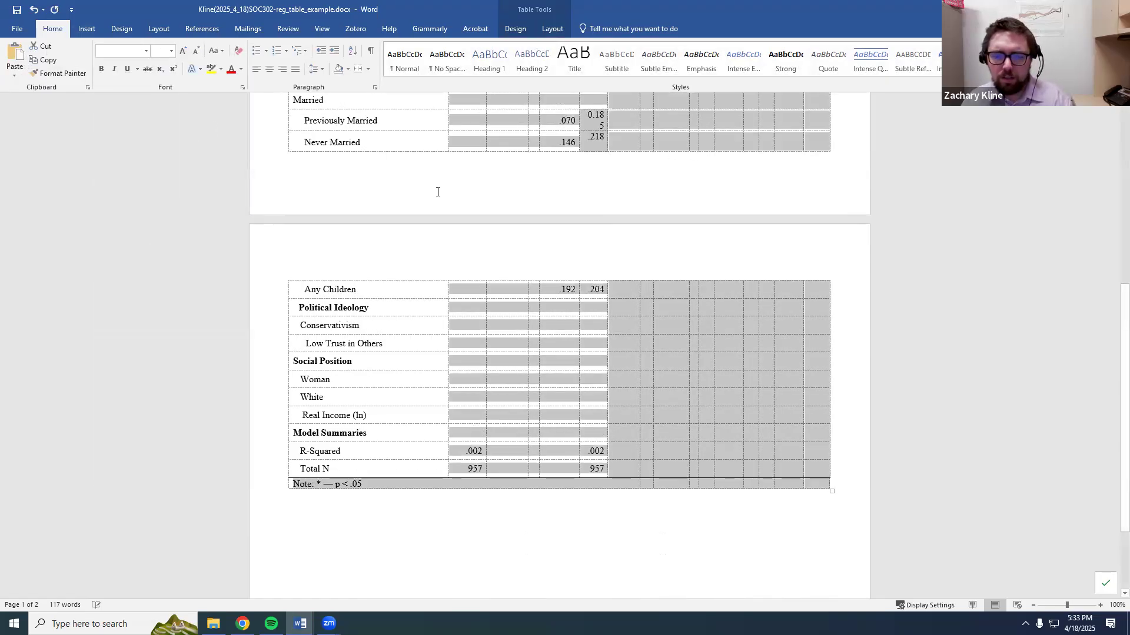
Widen Model 2's S.E. column by moving both of its borders so that 0.185 fits on one line.
{"action": "scroll", "coordinate": [568, 256], "scroll_direction": "up", "scroll_amount": 4}
{"action": "scroll", "coordinate": [584, 284], "scroll_direction": "up", "scroll_amount": 1}
{"action": "left_click", "coordinate": [584, 284]}
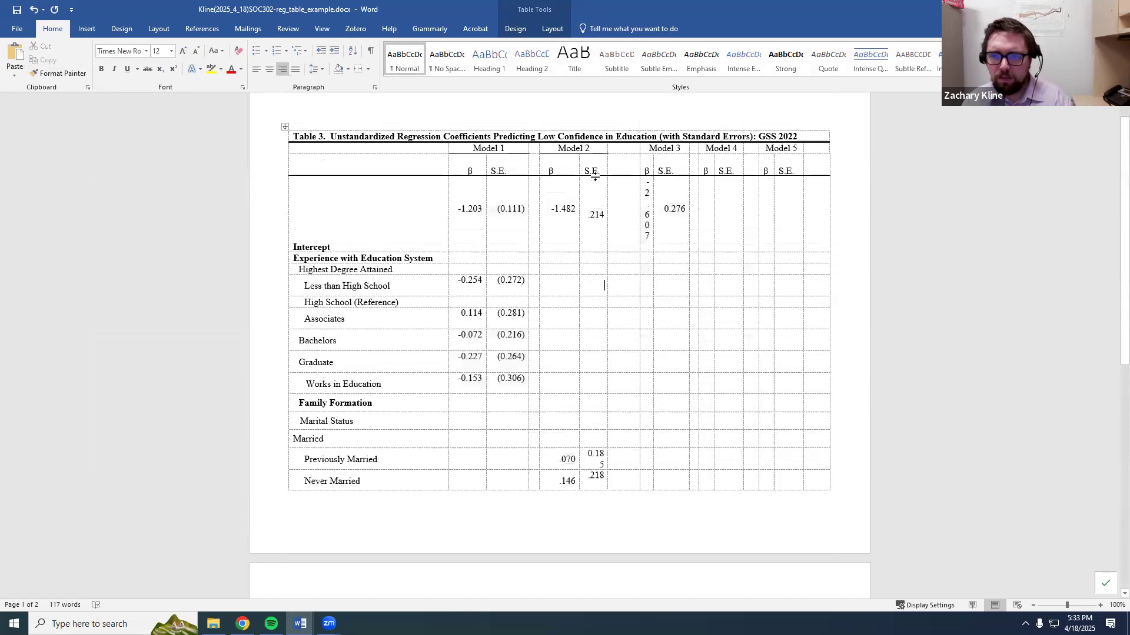
{"action": "left_click_drag", "start_coordinate": [578, 167], "coordinate": [576, 167]}
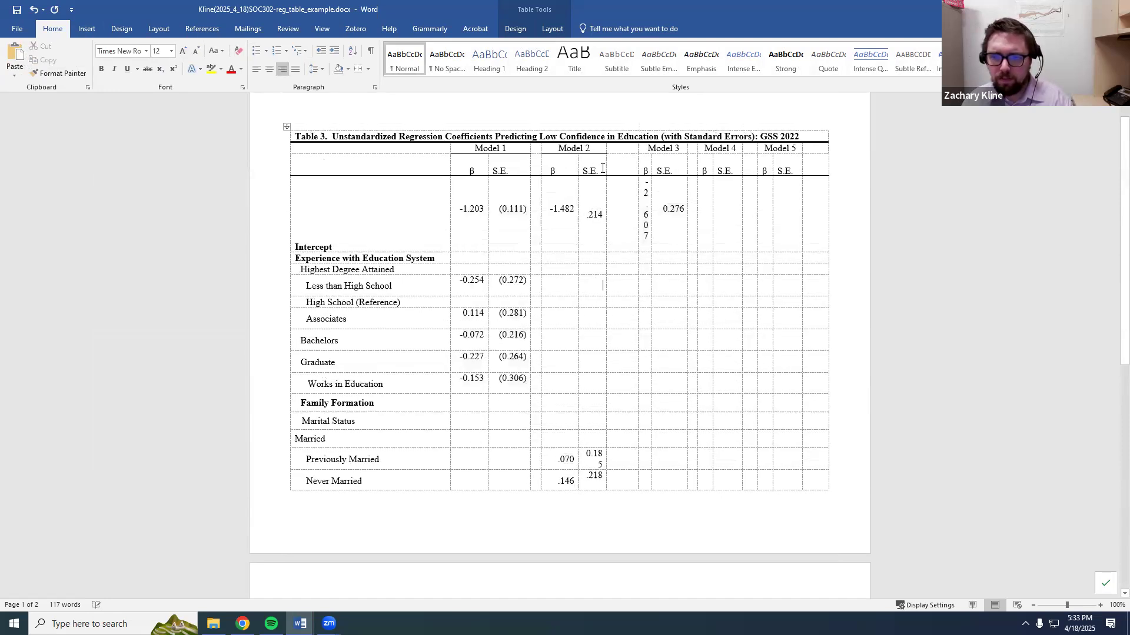
{"action": "left_click", "coordinate": [566, 209]}
{"action": "left_click_drag", "start_coordinate": [606, 166], "coordinate": [611, 166]}
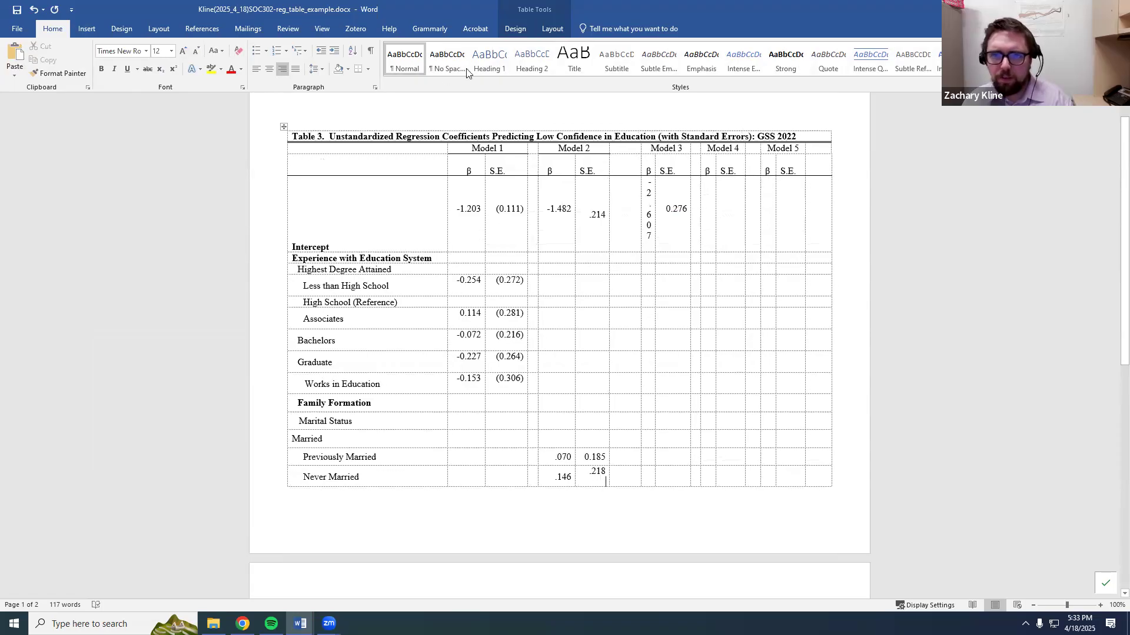
Remove the empty line after .218 in the Never Married row's Model 2 S.E. cell.
{"action": "left_click", "coordinate": [553, 29]}
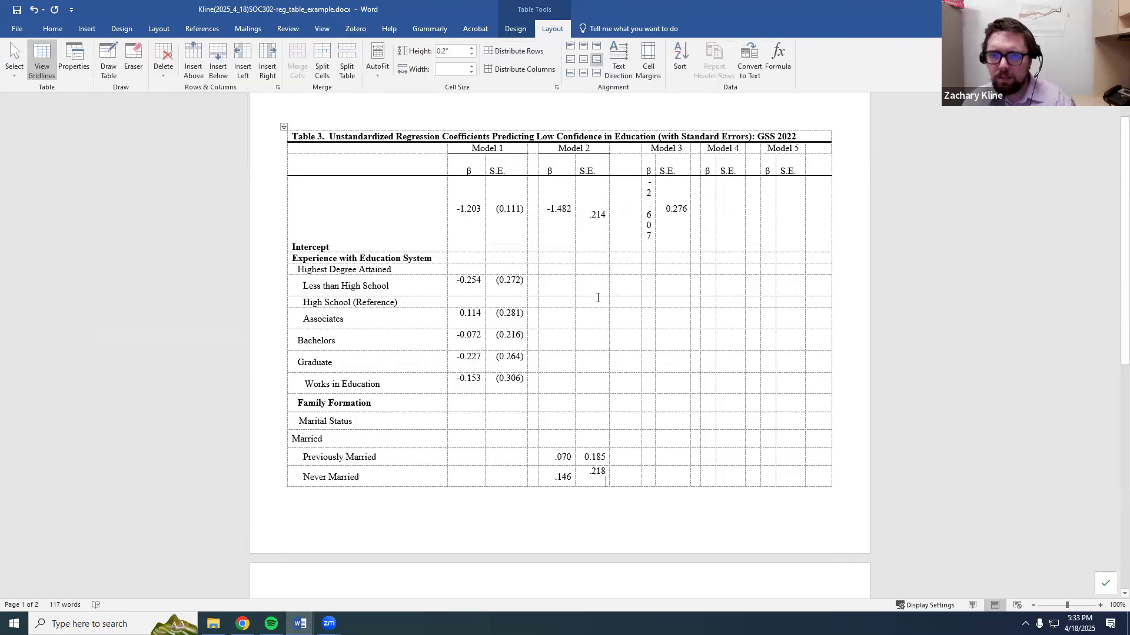
{"action": "left_click", "coordinate": [607, 474]}
{"action": "key", "text": "Delete"}
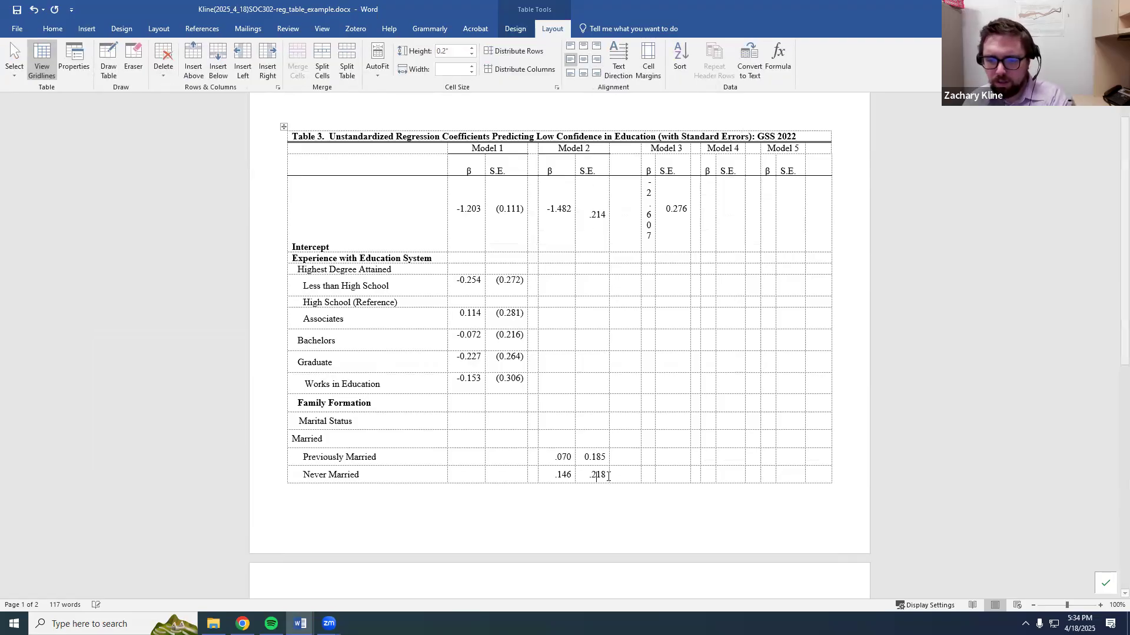
Narrow the blank column between Model 2 and Model 3 and adjust the Model 3 β column's width.
{"action": "double_click", "coordinate": [655, 210]}
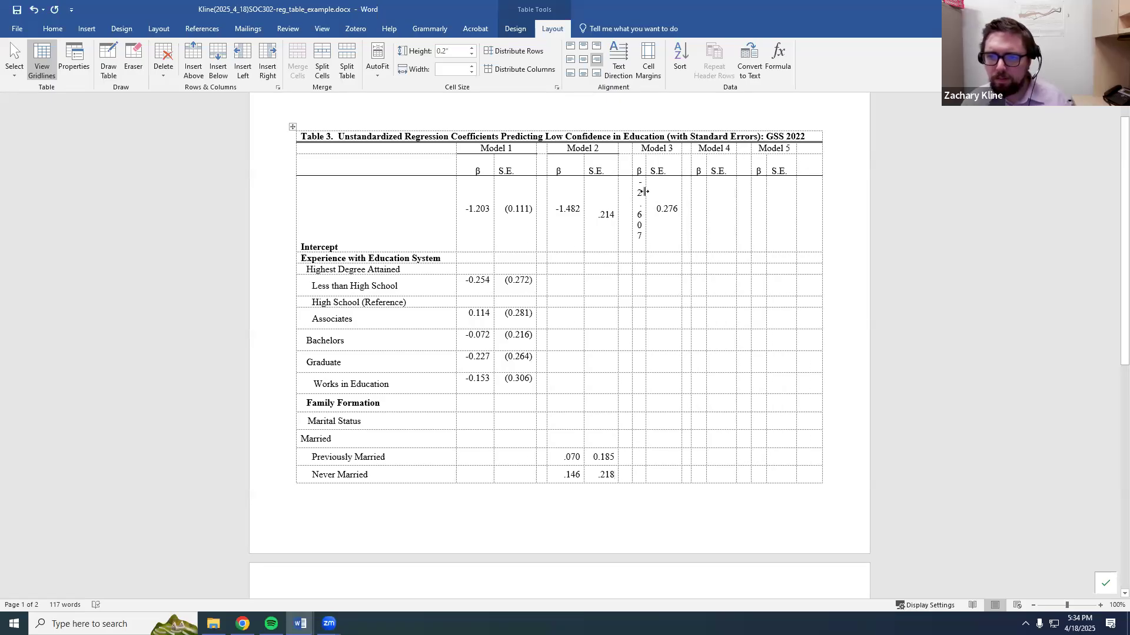
{"action": "left_click_drag", "start_coordinate": [658, 191], "coordinate": [657, 192]}
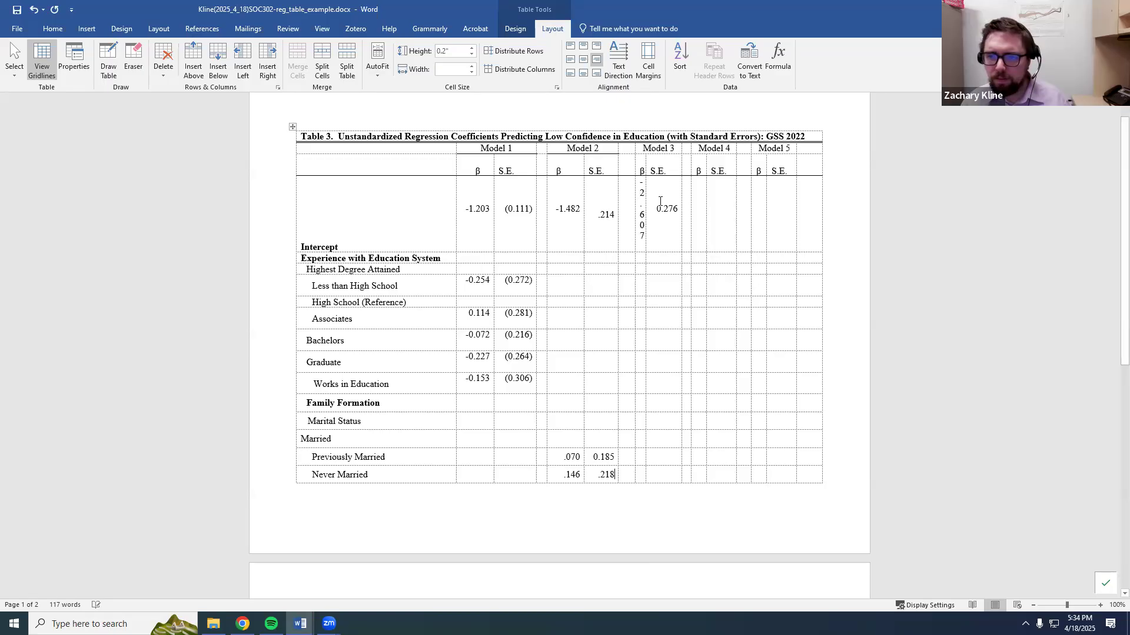
{"action": "scroll", "coordinate": [686, 268], "scroll_direction": "down", "scroll_amount": 5}
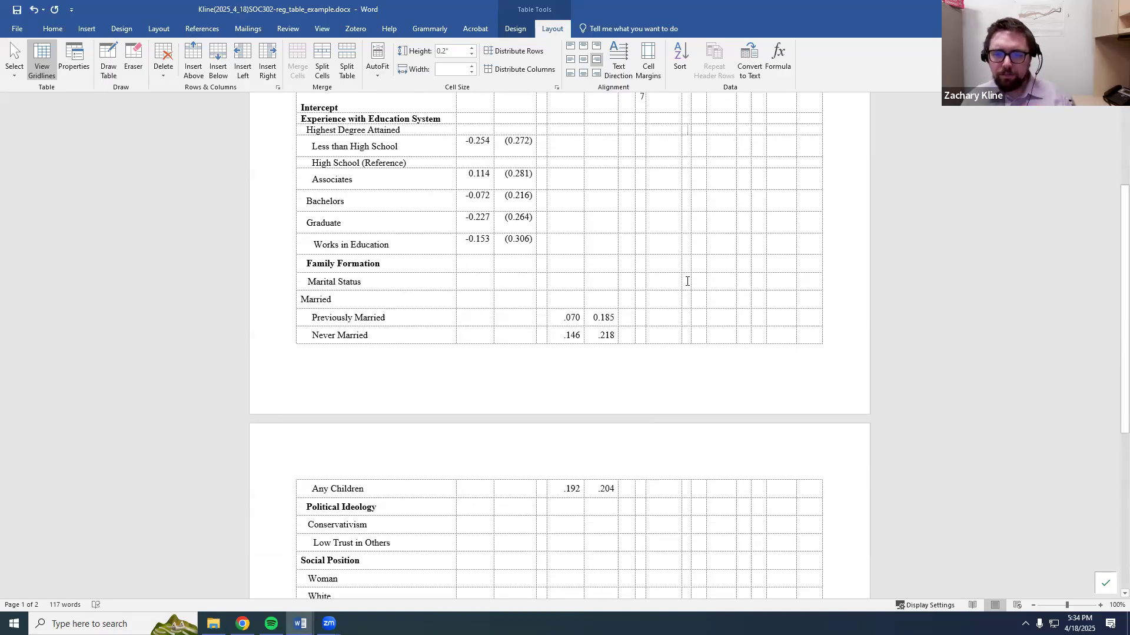
{"action": "scroll", "coordinate": [665, 473], "scroll_direction": "up", "scroll_amount": 5}
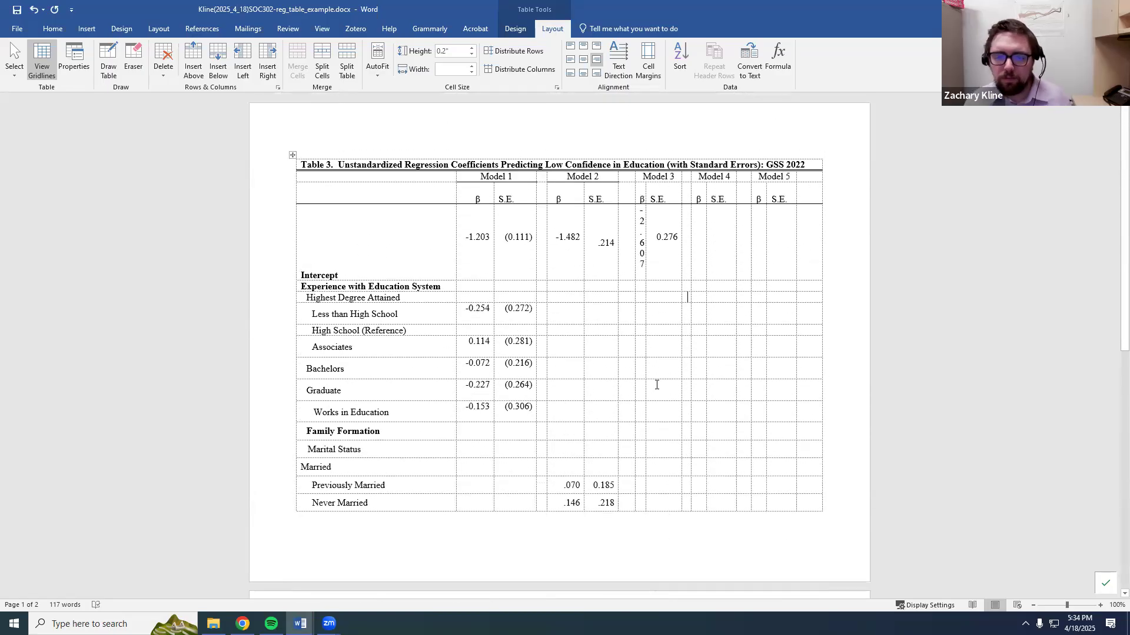
{"action": "scroll", "coordinate": [644, 373], "scroll_direction": "down", "scroll_amount": 1}
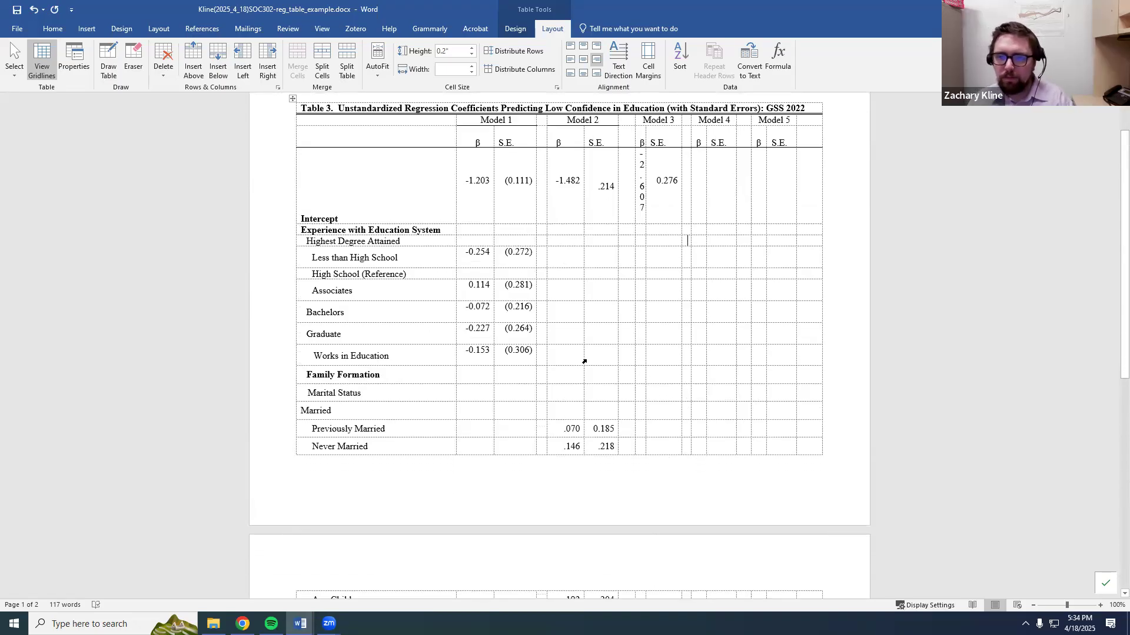
{"action": "scroll", "coordinate": [591, 367], "scroll_direction": "up", "scroll_amount": 1}
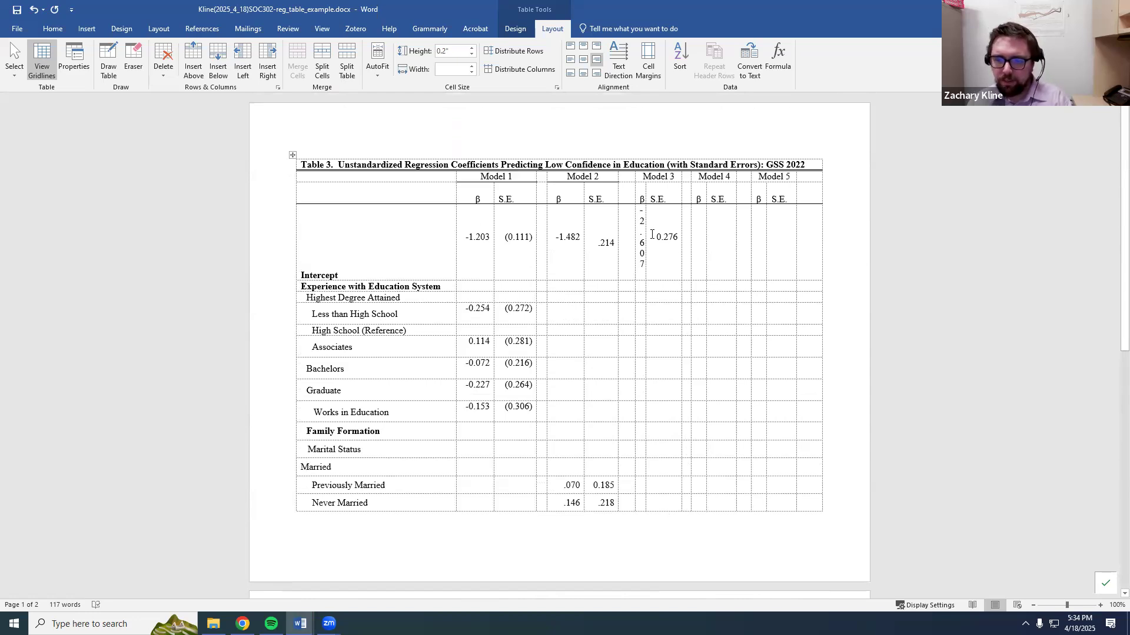
{"action": "scroll", "coordinate": [652, 235], "scroll_direction": "down", "scroll_amount": 6}
{"action": "scroll", "coordinate": [626, 393], "scroll_direction": "up", "scroll_amount": 6}
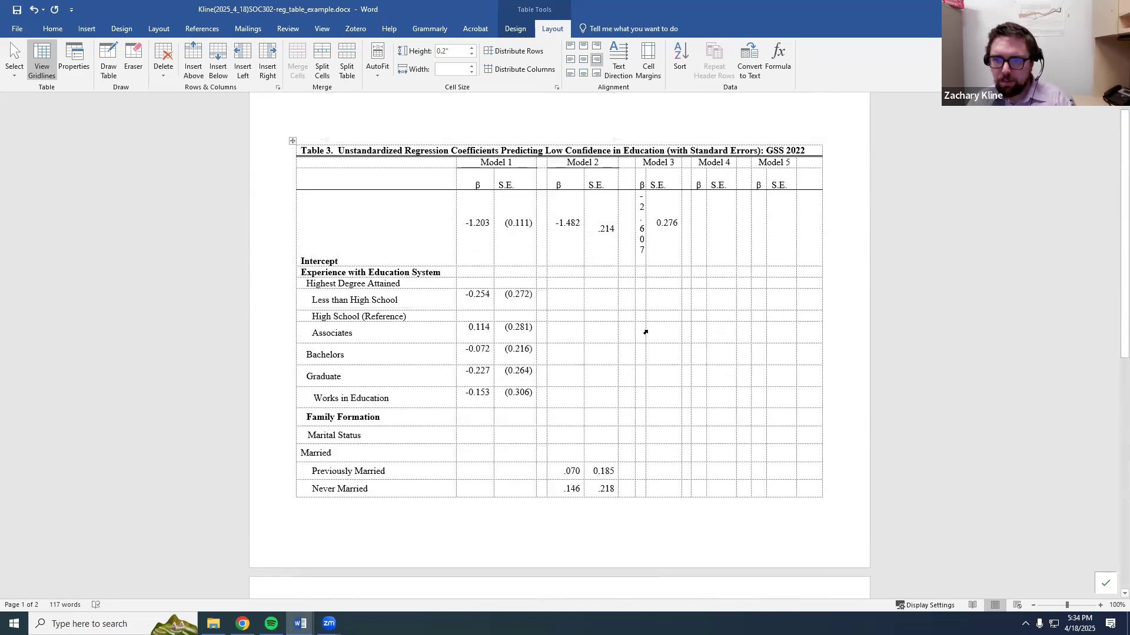
Try changing the page orientation to portrait and undo the change.
{"action": "left_click", "coordinate": [159, 32]}
{"action": "left_click", "coordinate": [124, 33]}
{"action": "left_click", "coordinate": [156, 32]}
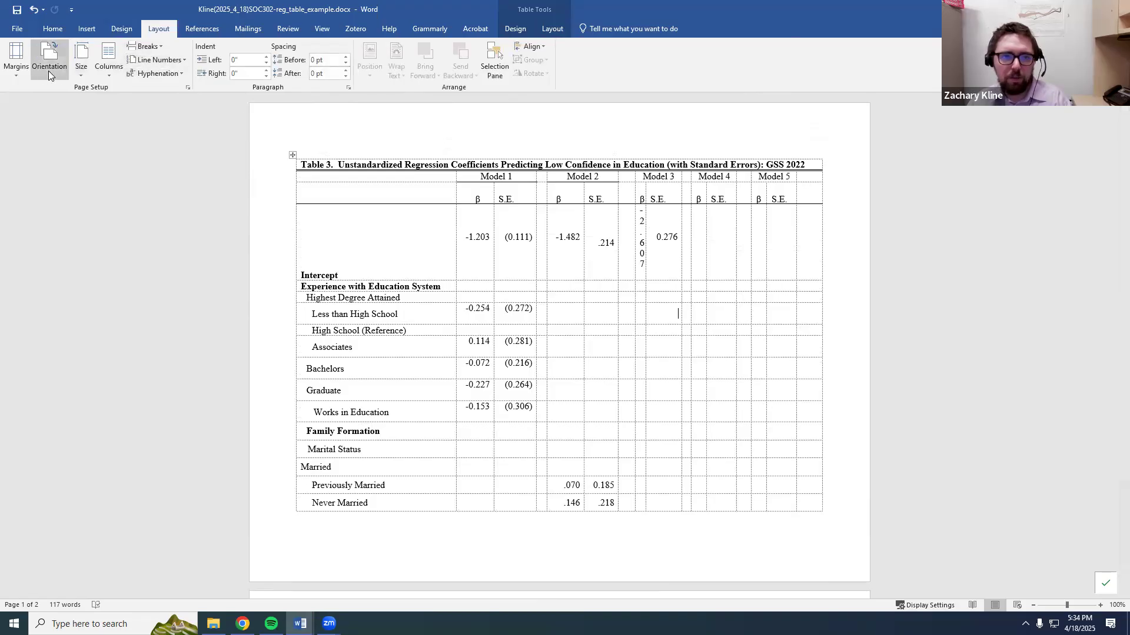
{"action": "left_click", "coordinate": [50, 71]}
{"action": "left_click", "coordinate": [75, 103]}
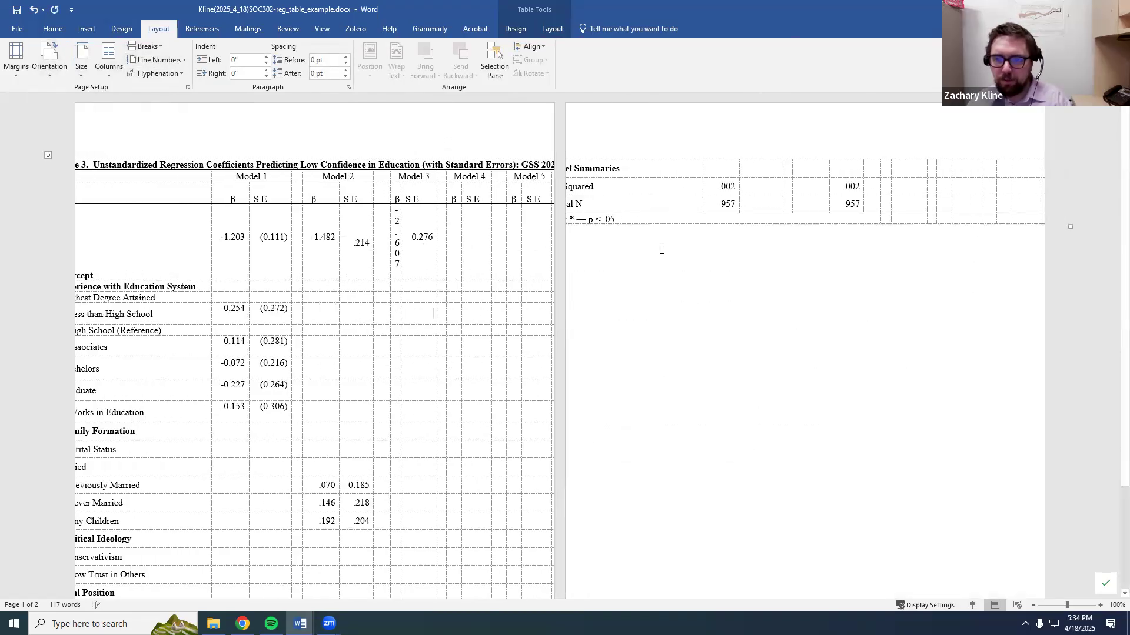
{"action": "key", "text": "ctrl+z"}
Clear the contents of the Model 3, Model 4 and Model 5 columns down to the Total N row.
{"action": "left_click_drag", "start_coordinate": [643, 179], "coordinate": [812, 445]}
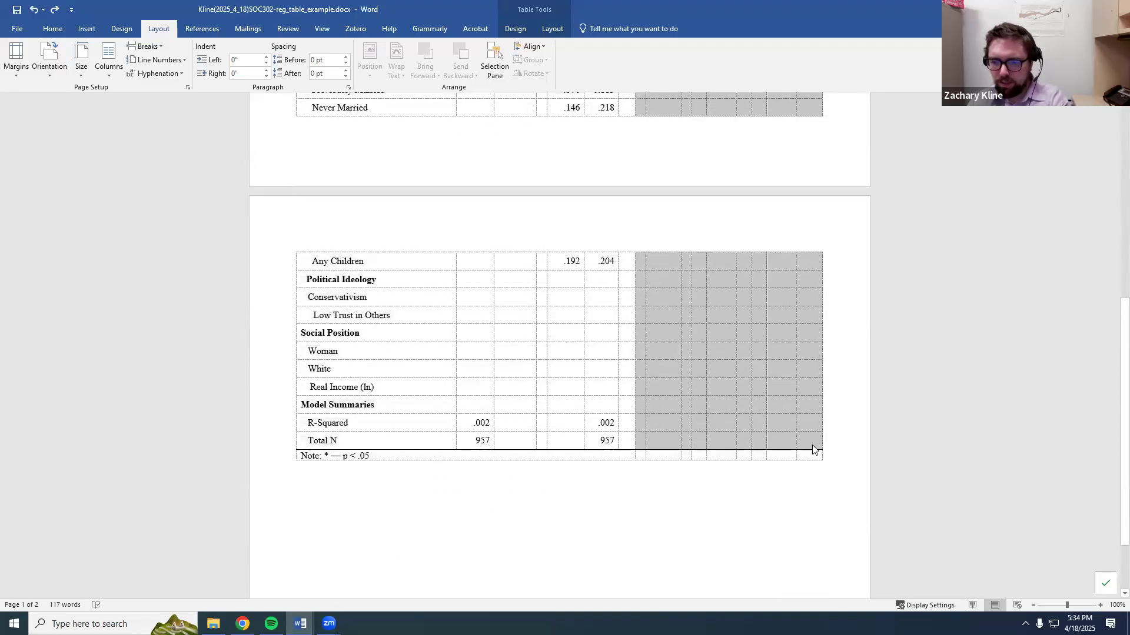
{"action": "key", "text": "Delete"}
{"action": "scroll", "coordinate": [804, 396], "scroll_direction": "up", "scroll_amount": 6}
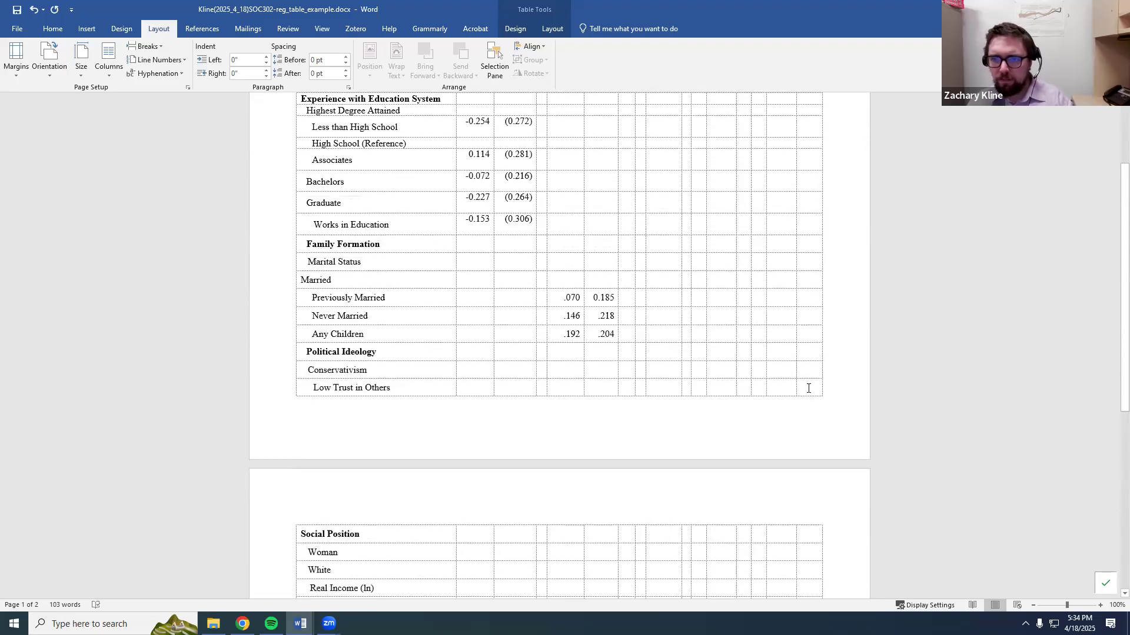
Try deleting the emptied Model 5 cells at the end of the R-Squared and Total N rows.
{"action": "scroll", "coordinate": [812, 475], "scroll_direction": "down", "scroll_amount": 9}
{"action": "left_click_drag", "start_coordinate": [749, 408], "coordinate": [802, 456]}
{"action": "right_click", "coordinate": [792, 438]}
{"action": "left_click", "coordinate": [836, 341]}
{"action": "left_click", "coordinate": [540, 329]}
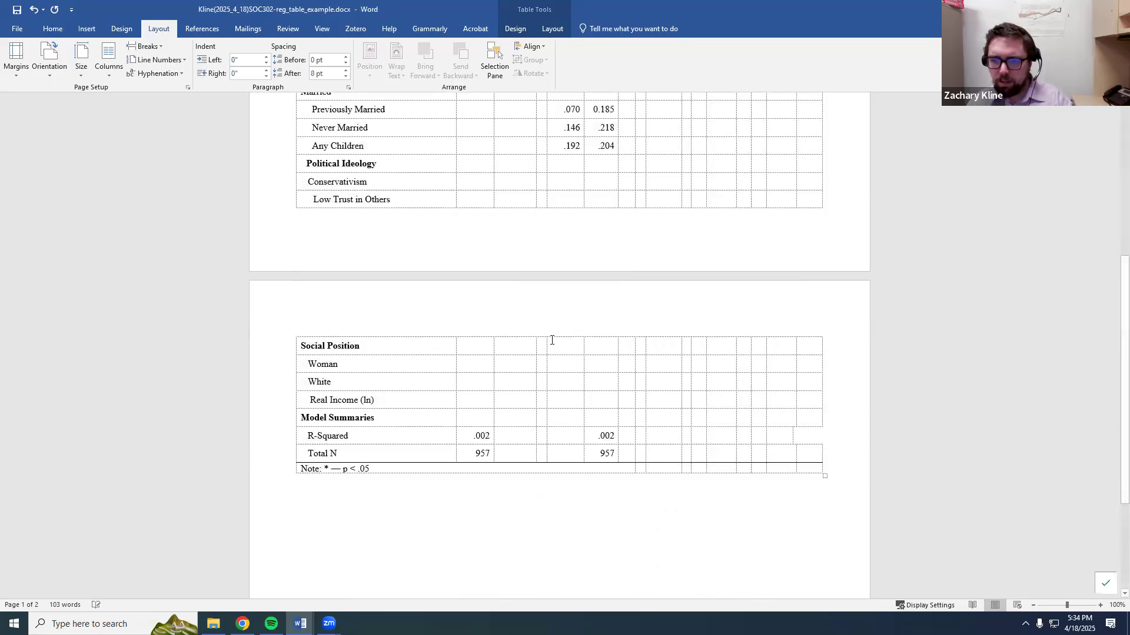
Delete the Model 3, Model 4 and Model 5 columns from the table, from header to note row.
{"action": "left_click_drag", "start_coordinate": [805, 435], "coordinate": [815, 521]}
{"action": "left_click", "coordinate": [652, 184]}
{"action": "right_click", "coordinate": [754, 509]}
{"action": "left_click", "coordinate": [705, 505]}
{"action": "left_click", "coordinate": [636, 180]}
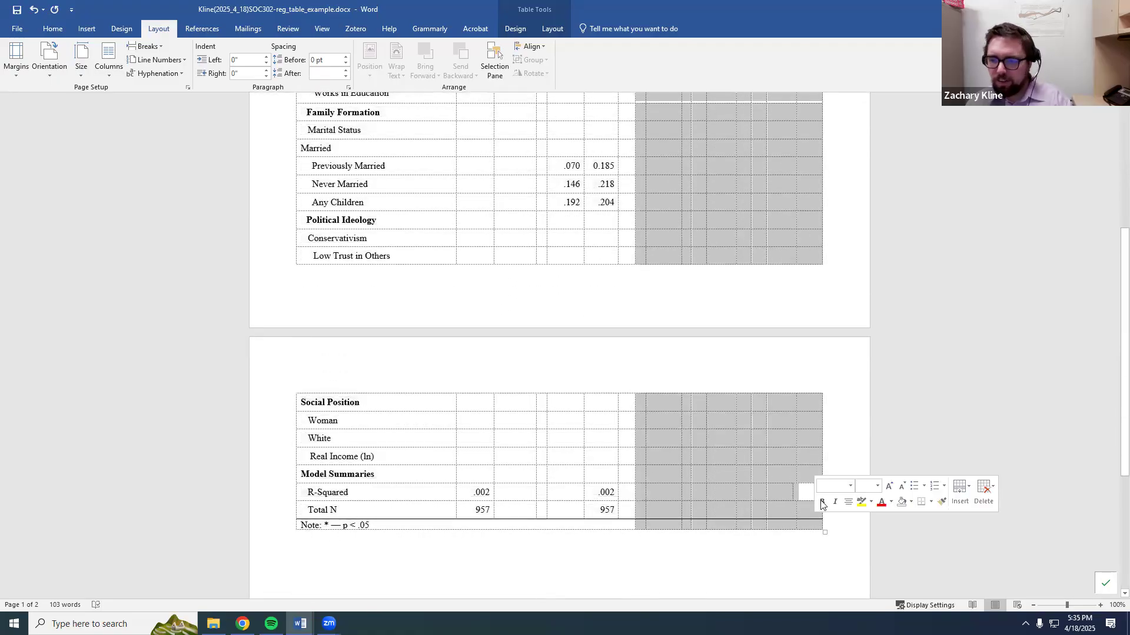
{"action": "left_click", "coordinate": [981, 493]}
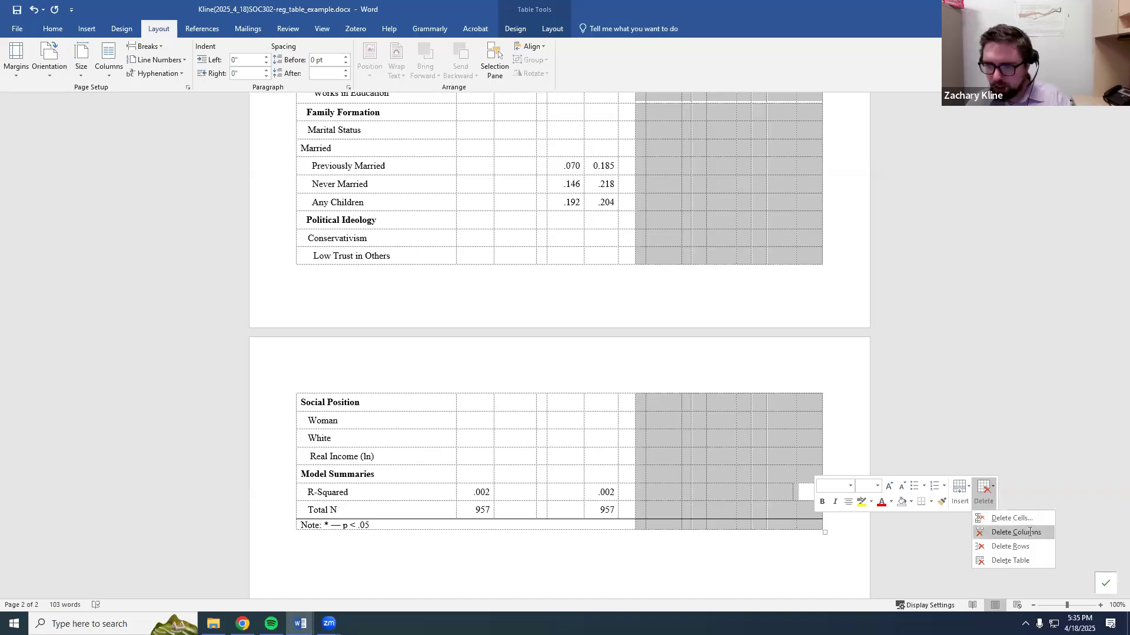
{"action": "left_click", "coordinate": [1029, 532]}
{"action": "scroll", "coordinate": [754, 457], "scroll_direction": "up", "scroll_amount": 10}
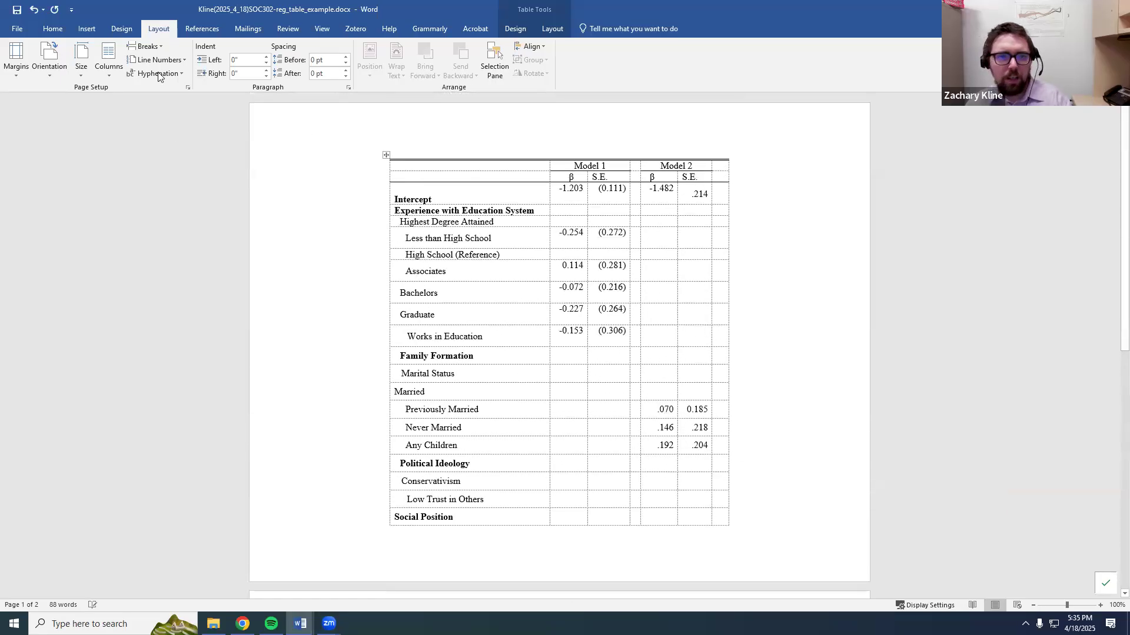
Set the page orientation to portrait and check how the table fits on the page.
{"action": "left_click", "coordinate": [50, 62]}
{"action": "left_click", "coordinate": [68, 101]}
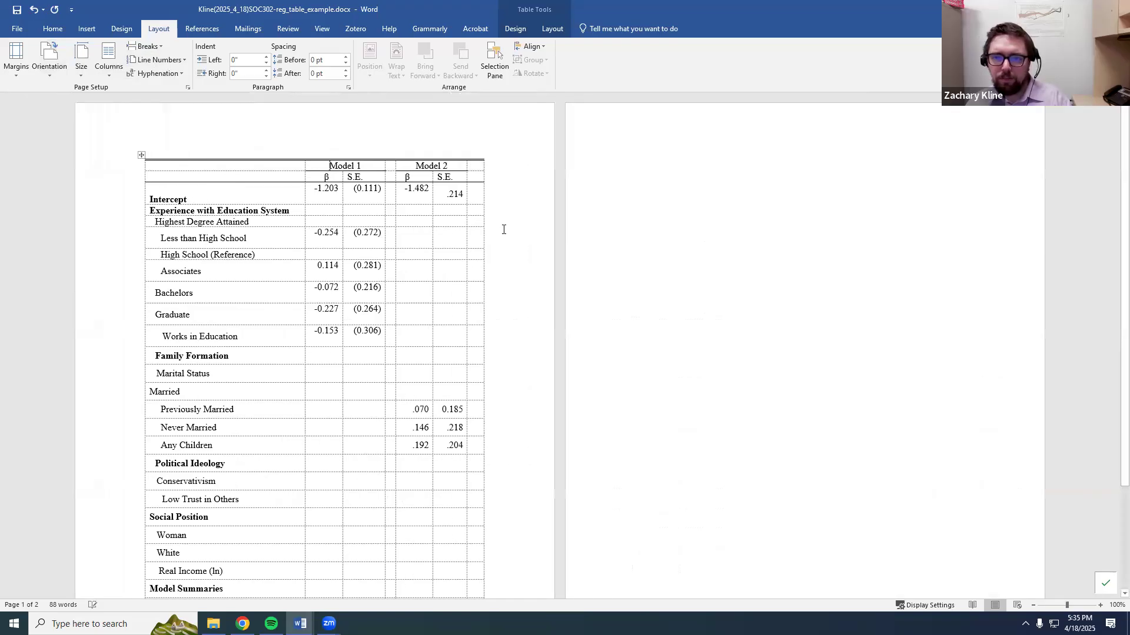
{"action": "left_click", "coordinate": [504, 229]}
{"action": "scroll", "coordinate": [522, 252], "scroll_direction": "down", "scroll_amount": 4}
{"action": "scroll", "coordinate": [500, 348], "scroll_direction": "up", "scroll_amount": 4}
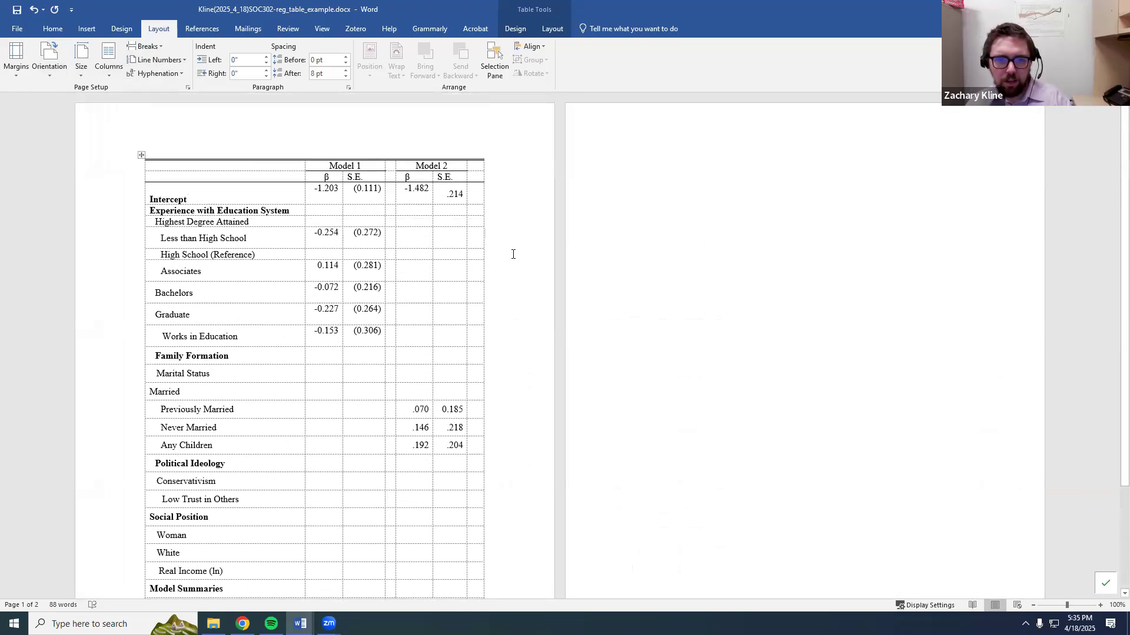
Undo the switch to portrait orientation and the last deletion of the Model 3 to Model 5 columns.
{"action": "scroll", "coordinate": [512, 353], "scroll_direction": "down", "scroll_amount": 2}
{"action": "scroll", "coordinate": [439, 378], "scroll_direction": "up", "scroll_amount": 2}
{"action": "left_click_drag", "start_coordinate": [518, 515], "coordinate": [227, 156]}
{"action": "left_click", "coordinate": [227, 156]}
{"action": "key", "text": "ctrl+z"}
{"action": "key", "text": "ctrl+z"}
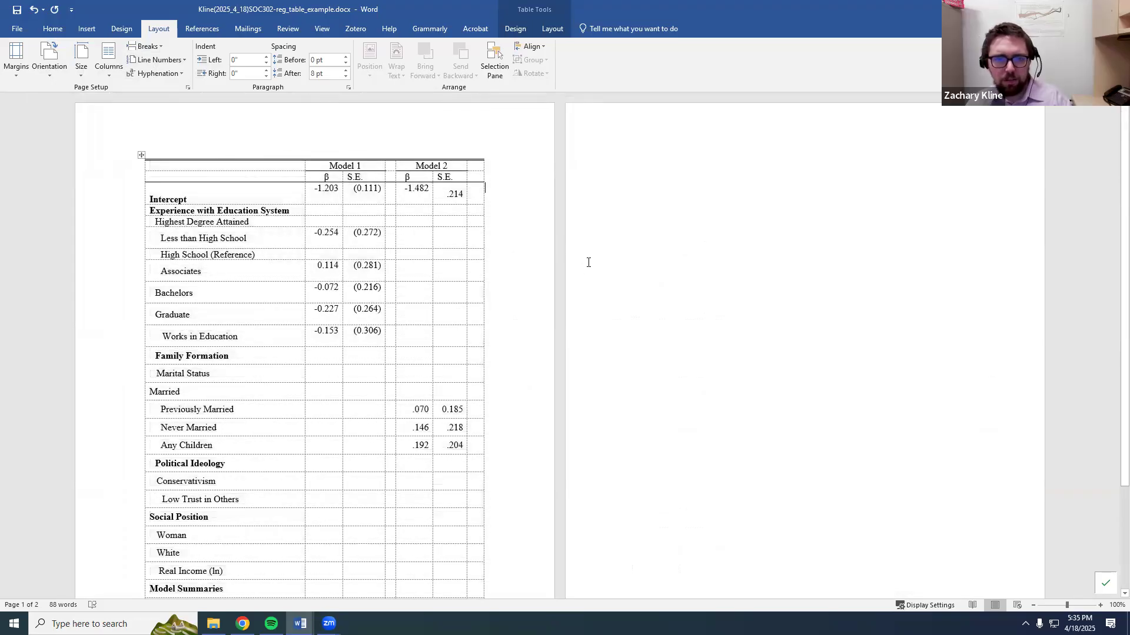
{"action": "key", "text": "ctrl+z"}
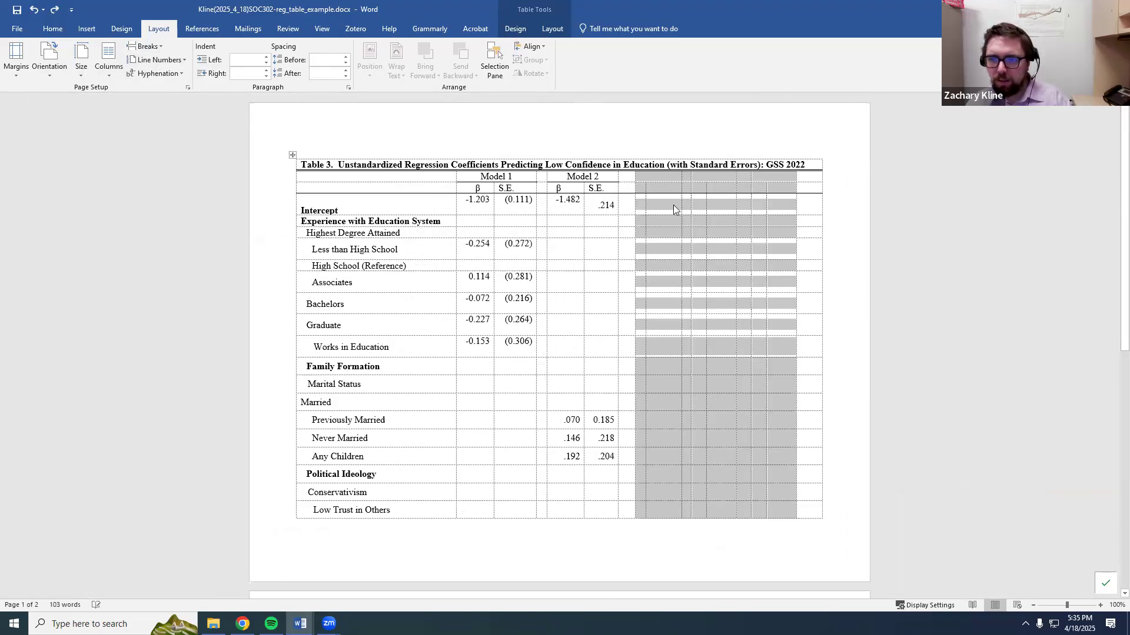
Delete the empty cells beyond Model 2 below the title row, shifting cells left, and narrow the title row to the remaining table width.
{"action": "left_click_drag", "start_coordinate": [806, 164], "coordinate": [325, 164]}
{"action": "left_click_drag", "start_coordinate": [699, 187], "coordinate": [643, 182]}
{"action": "scroll", "coordinate": [725, 292], "scroll_direction": "up", "scroll_amount": 1}
{"action": "scroll", "coordinate": [725, 292], "scroll_direction": "up", "scroll_amount": 8}
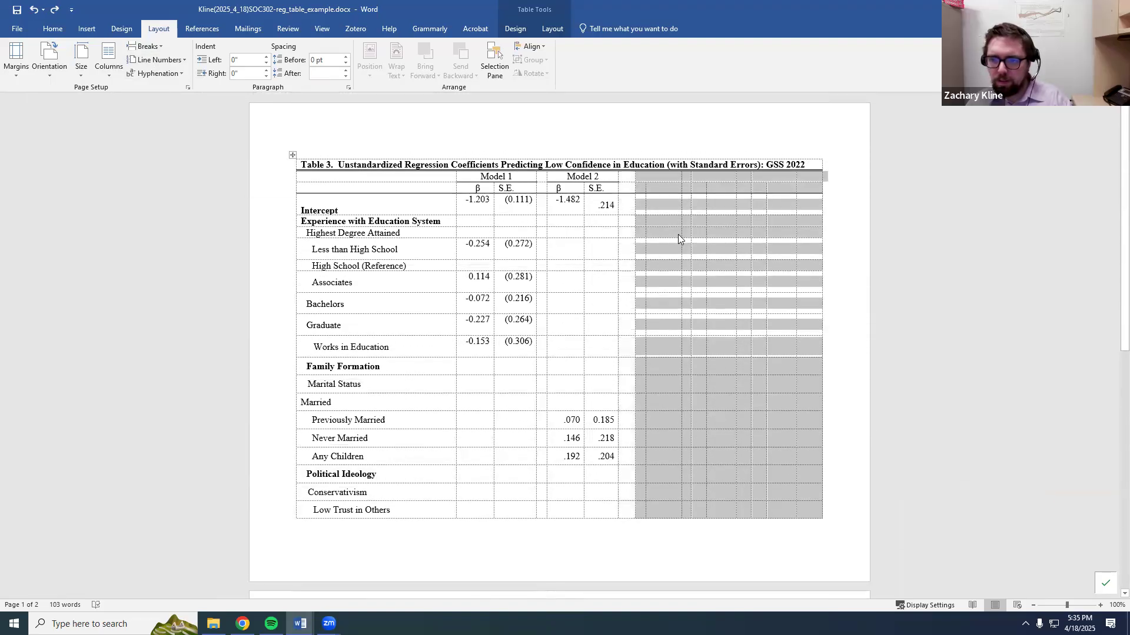
{"action": "right_click", "coordinate": [677, 238]}
{"action": "left_click", "coordinate": [700, 263]}
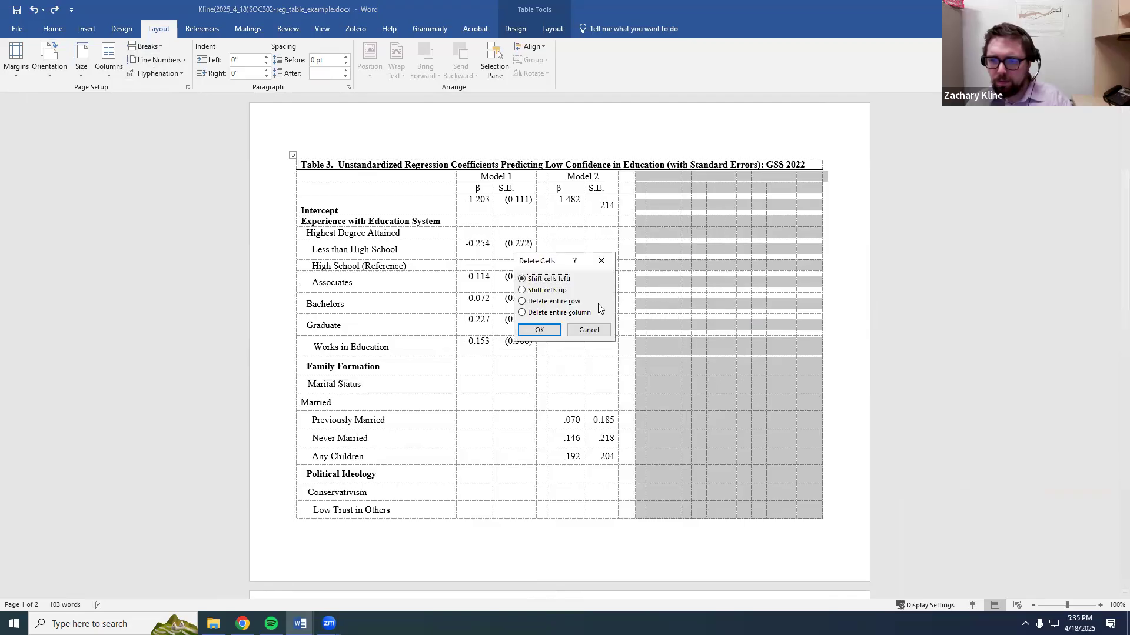
{"action": "left_click", "coordinate": [554, 330]}
{"action": "left_click_drag", "start_coordinate": [821, 165], "coordinate": [647, 167]}
Merge the cells of the note row and narrow that row to the width of the rest of the table.
{"action": "scroll", "coordinate": [723, 370], "scroll_direction": "down", "scroll_amount": 5}
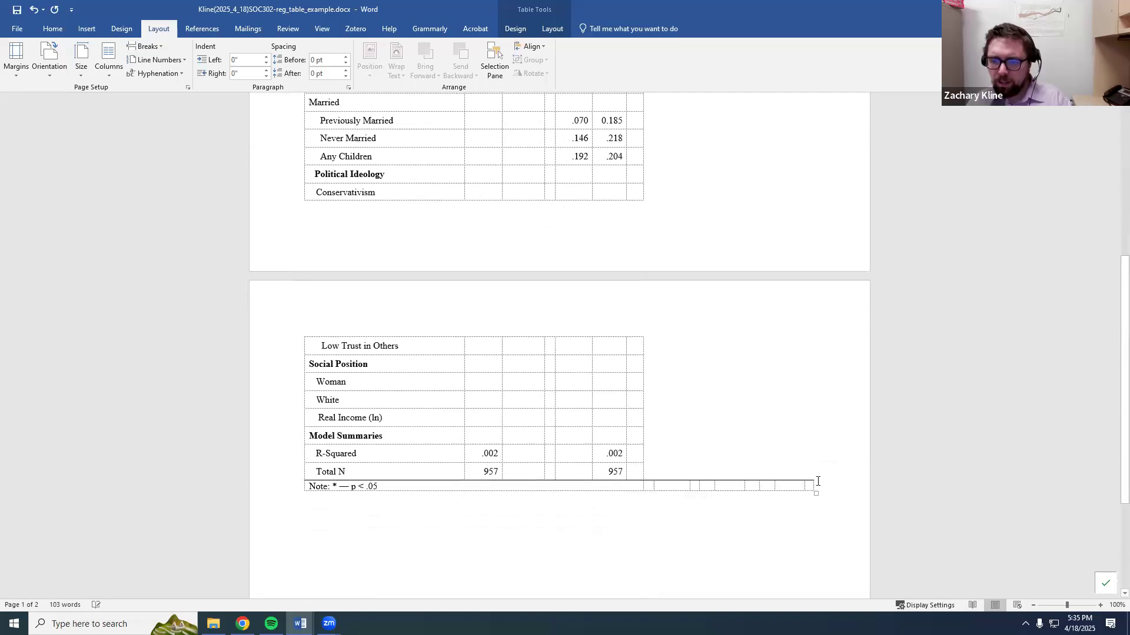
{"action": "left_click_drag", "start_coordinate": [645, 492], "coordinate": [638, 491]}
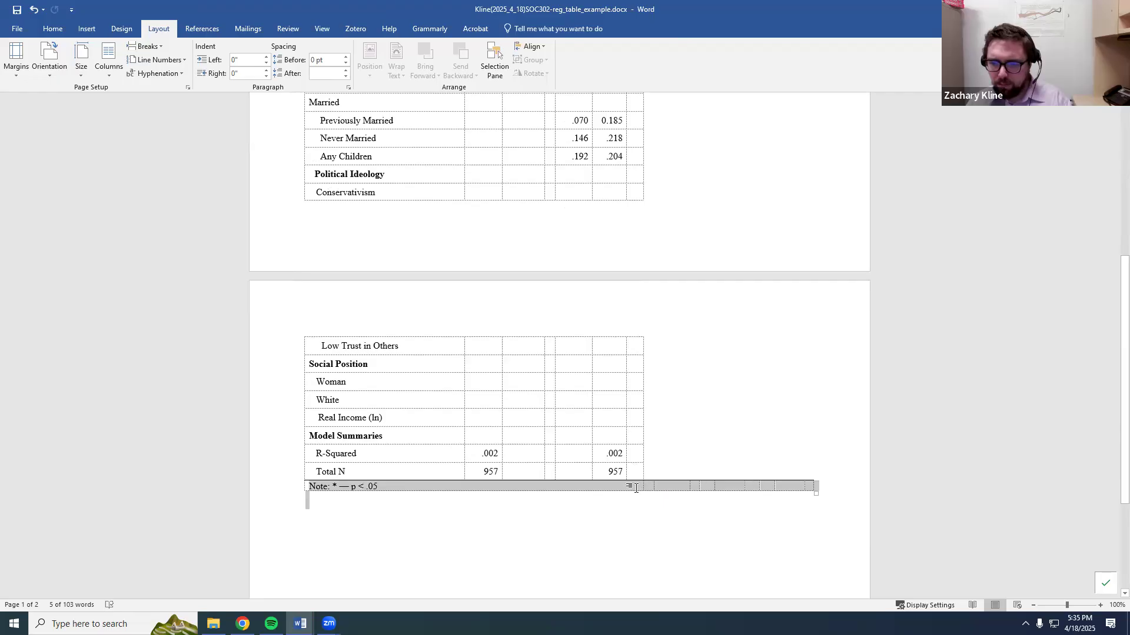
{"action": "left_click", "coordinate": [633, 488]}
{"action": "left_click_drag", "start_coordinate": [810, 485], "coordinate": [604, 486]}
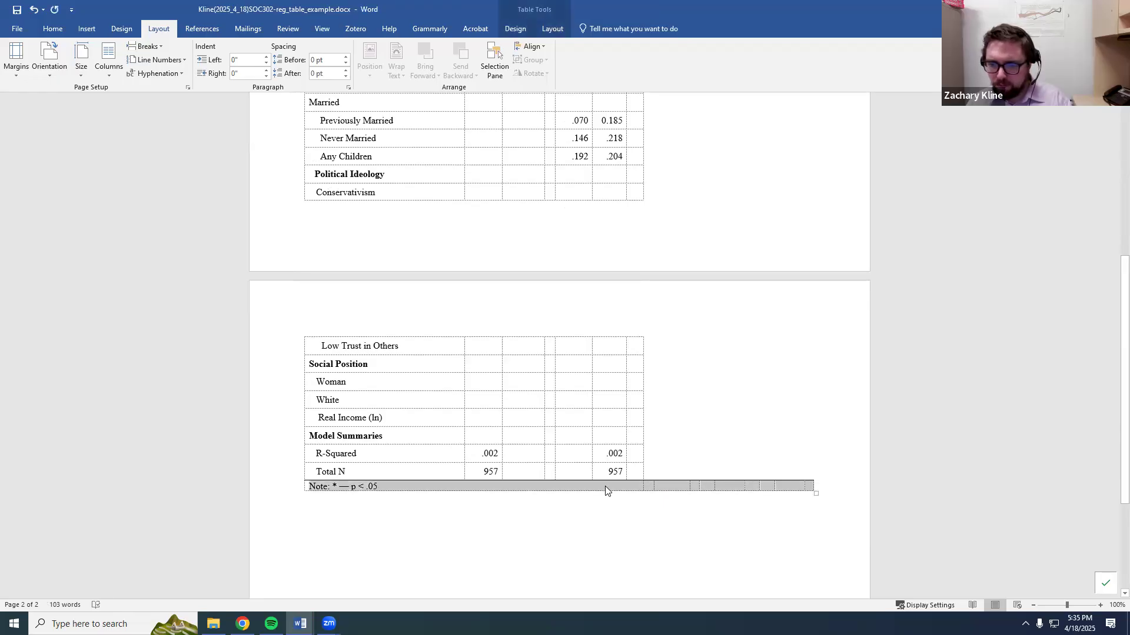
{"action": "right_click", "coordinate": [605, 486]}
{"action": "left_click", "coordinate": [644, 418]}
{"action": "left_click", "coordinate": [741, 532]}
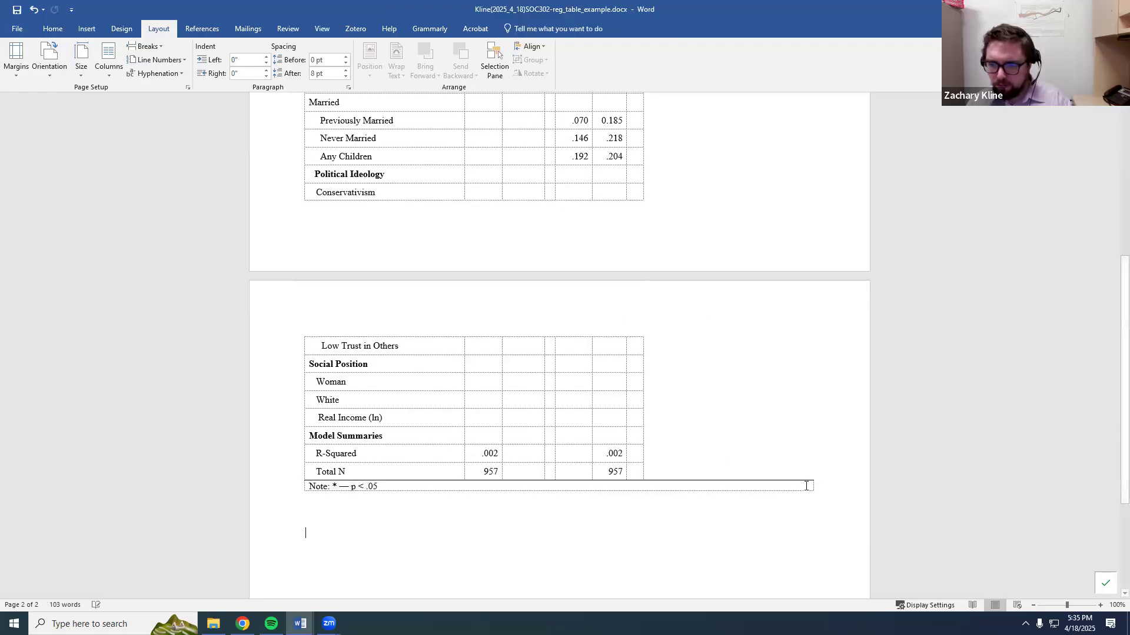
{"action": "left_click_drag", "start_coordinate": [813, 485], "coordinate": [645, 487]}
{"action": "left_click", "coordinate": [674, 479]}
{"action": "key", "text": "ctrl+e"}
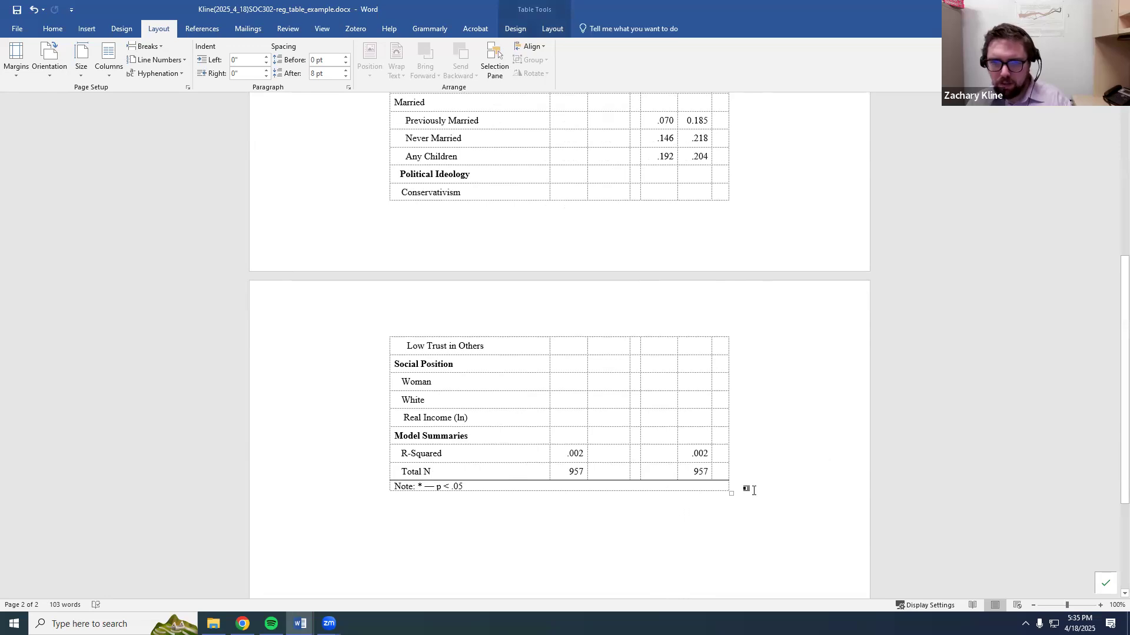
Change the page orientation to portrait and check that the reduced table fits on one page.
{"action": "left_click", "coordinate": [49, 59]}
{"action": "left_click", "coordinate": [59, 97]}
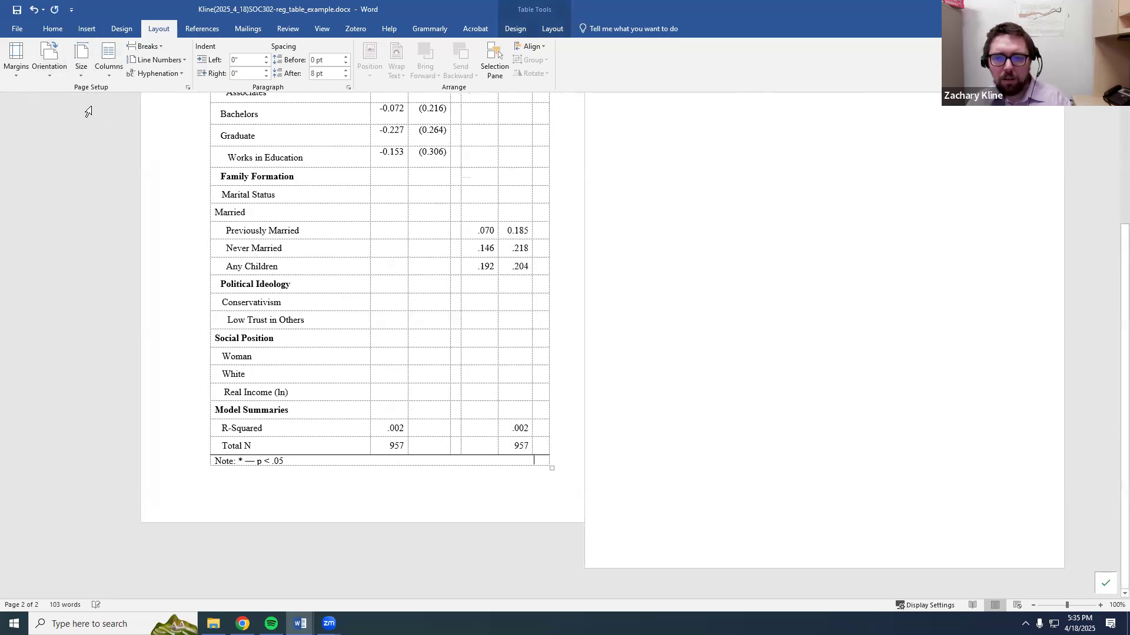
{"action": "scroll", "coordinate": [391, 455], "scroll_direction": "up", "scroll_amount": 3}
{"action": "scroll", "coordinate": [479, 512], "scroll_direction": "down", "scroll_amount": 3}
Copy the whole regression table and paste the duplicate onto the second page.
{"action": "left_click_drag", "start_coordinate": [505, 535], "coordinate": [224, 174]}
{"action": "key", "text": "ctrl+c"}
{"action": "left_click", "coordinate": [784, 269]}
{"action": "key", "text": "ctrl+v"}
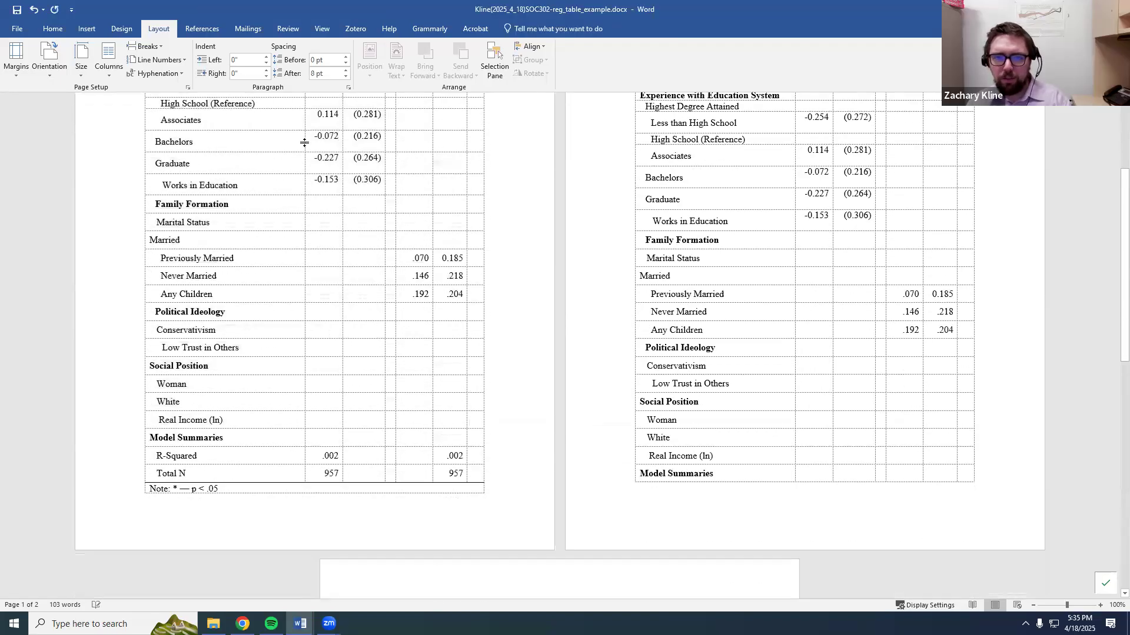
Relabel the first table's title as Table 3A and the duplicate's title as Table 3B.
{"action": "scroll", "coordinate": [253, 169], "scroll_direction": "up", "scroll_amount": 3}
{"action": "left_click", "coordinate": [180, 163]}
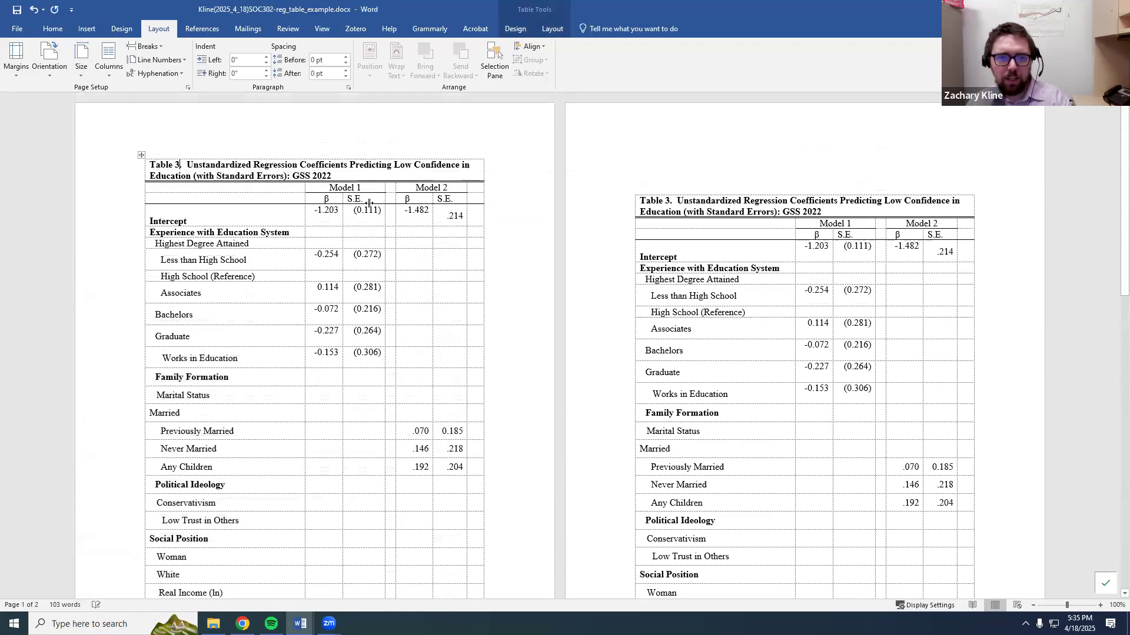
{"action": "type", "text": "A"}
{"action": "left_click", "coordinate": [670, 201]}
{"action": "type", "text": "B"}
Change both model column headings in Table 3B to Model 3.
{"action": "double_click", "coordinate": [853, 224]}
{"action": "type", "text": "2"}
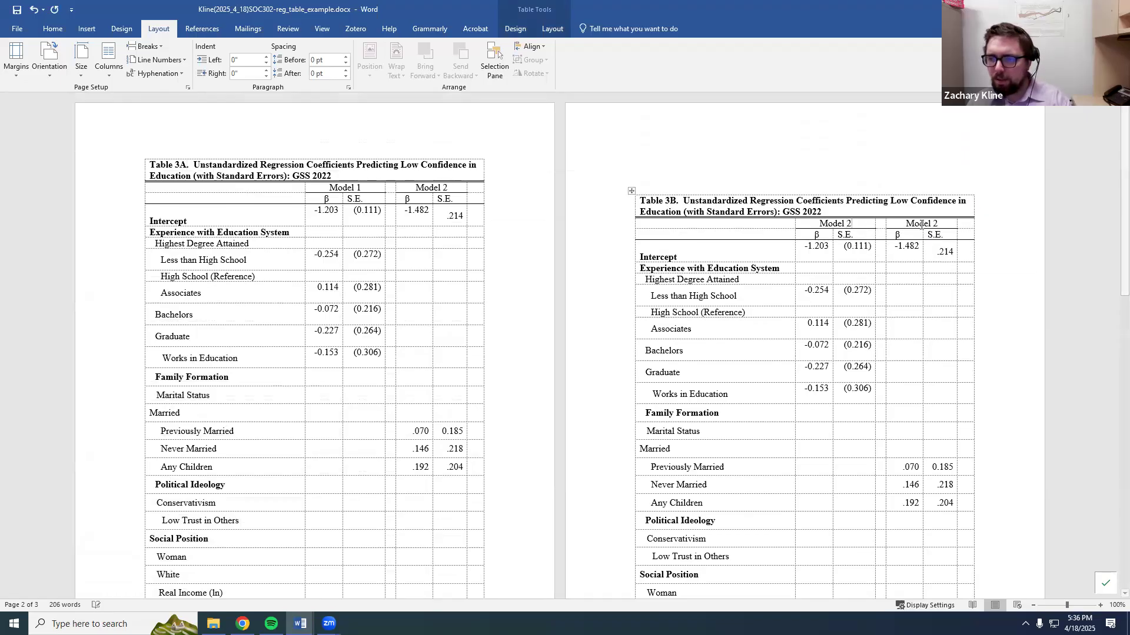
{"action": "double_click", "coordinate": [936, 224]}
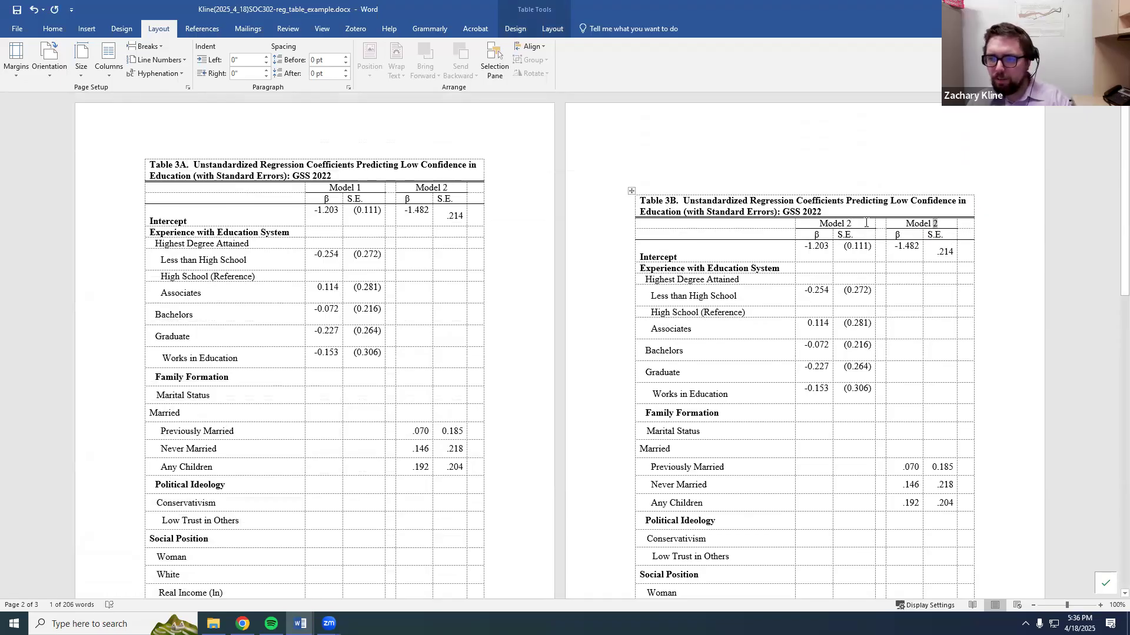
{"action": "double_click", "coordinate": [849, 224]}
{"action": "type", "text": "3"}
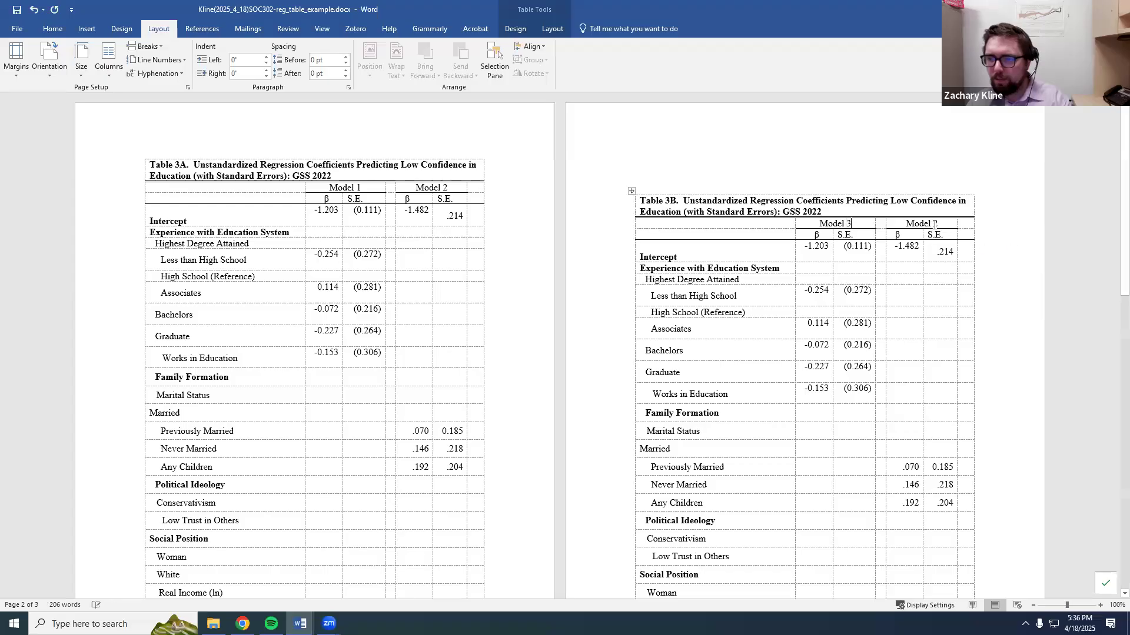
{"action": "double_click", "coordinate": [935, 224]}
{"action": "type", "text": "3"}
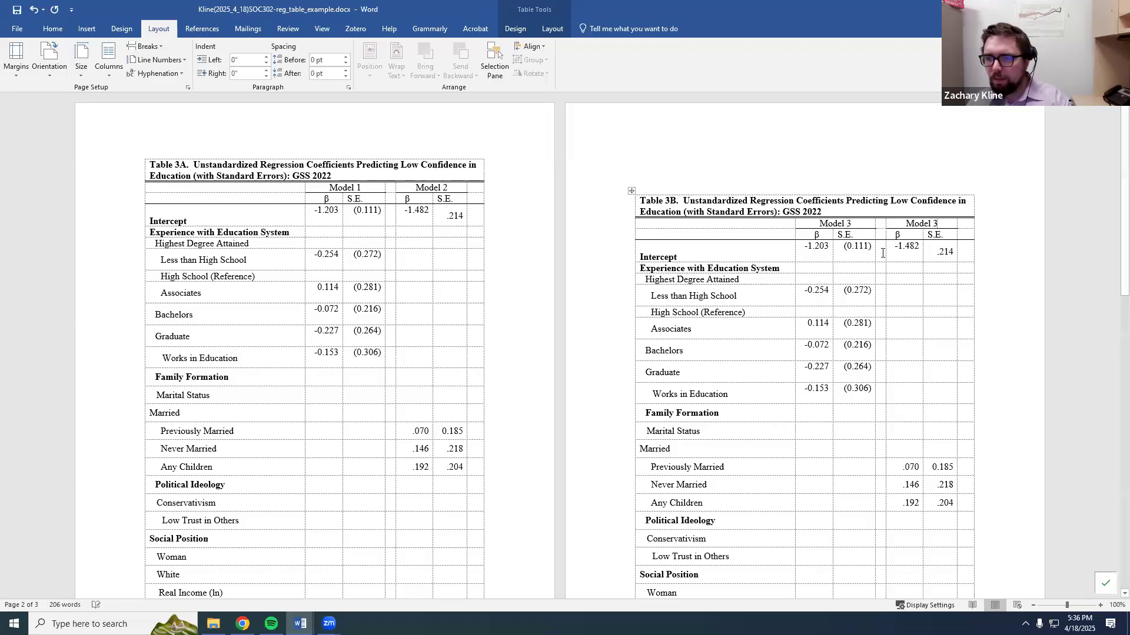
Clear the coefficients and standard errors in Table 3B from the Intercept row through the Real Income (ln) row.
{"action": "left_click_drag", "start_coordinate": [874, 311], "coordinate": [951, 340]}
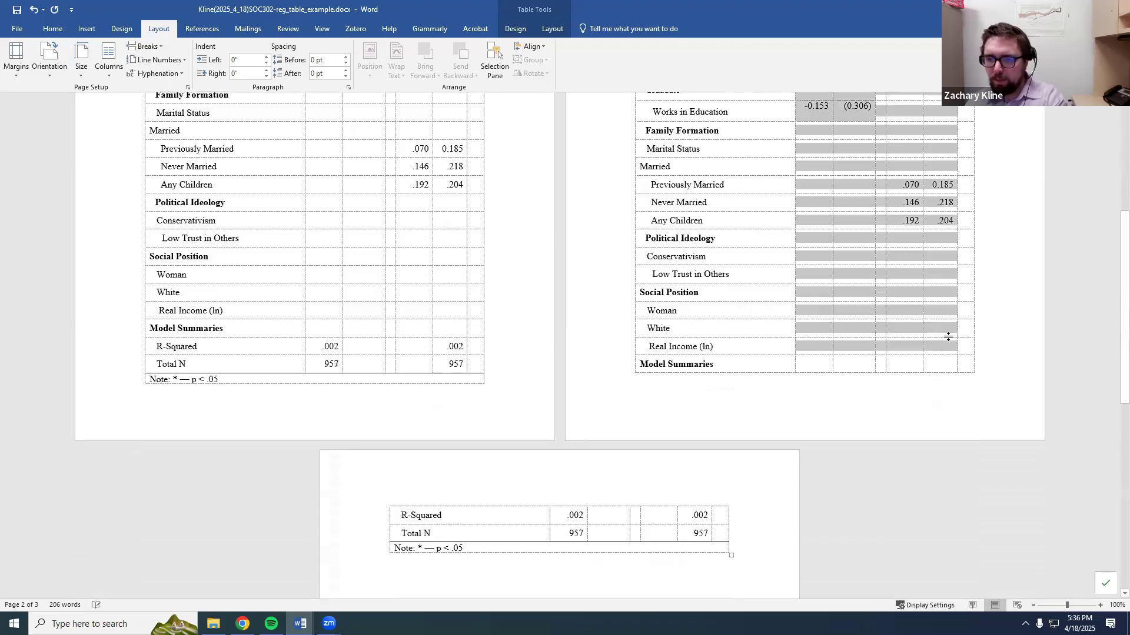
{"action": "key", "text": "Delete"}
{"action": "scroll", "coordinate": [783, 457], "scroll_direction": "up", "scroll_amount": 3}
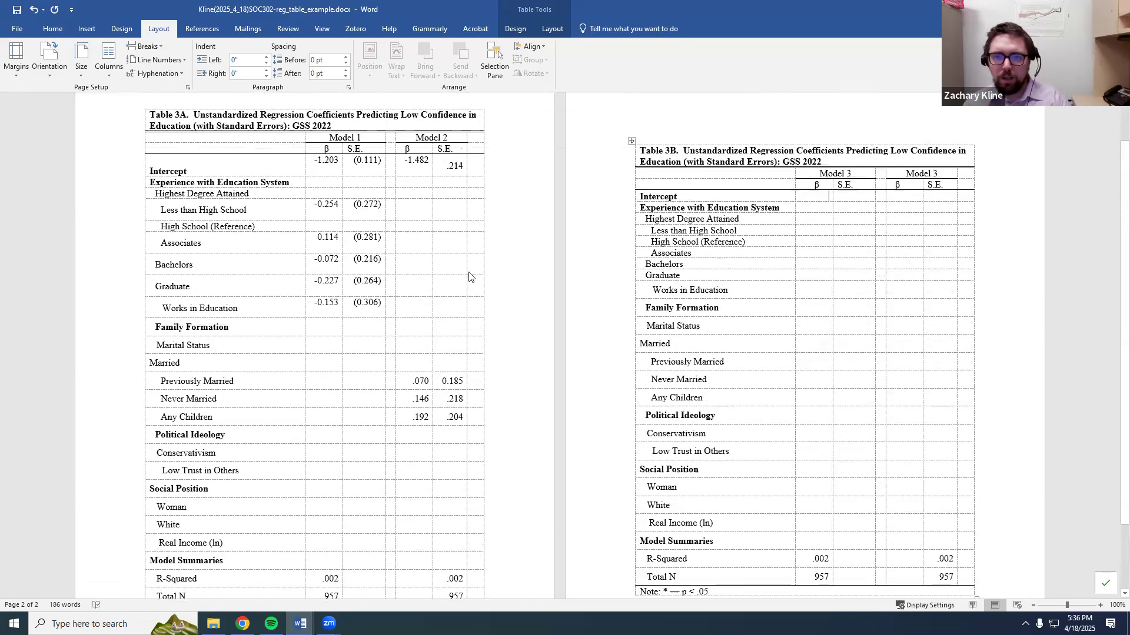
Copy the model3 intercept estimate from RStudio into the first Model 3 β column of Table 3B, rounded to -2.607.
{"action": "key", "text": "alt+Tab"}
{"action": "left_click_drag", "start_coordinate": [76, 495], "coordinate": [99, 496]}
{"action": "key", "text": "ctrl+c"}
{"action": "key", "text": "alt+Tab"}
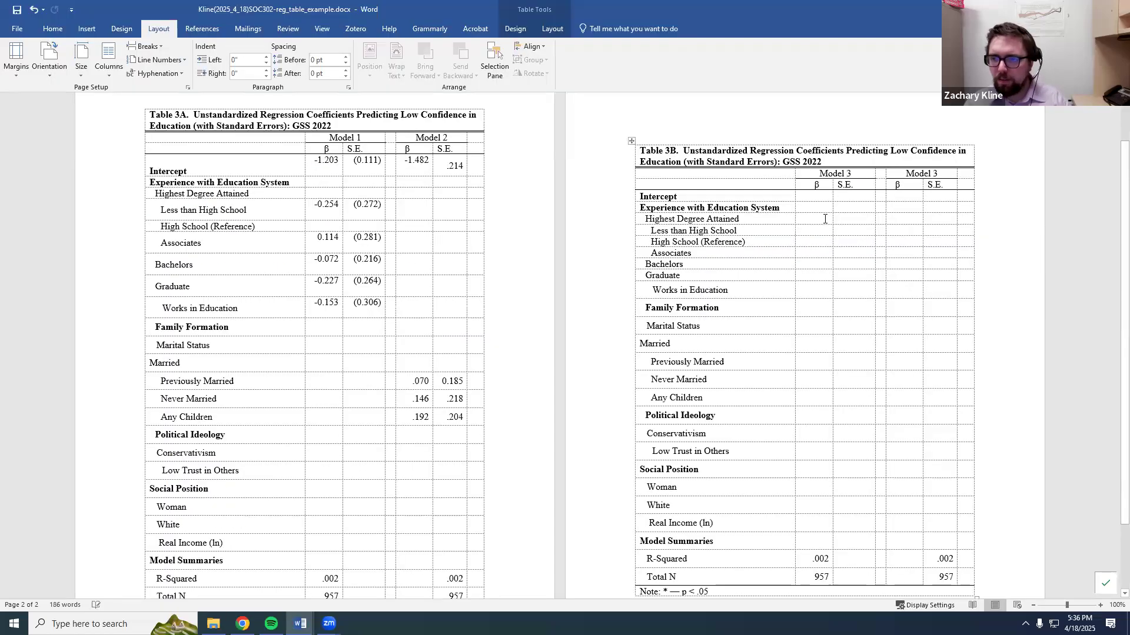
{"action": "key", "text": "ctrl+v"}
{"action": "key", "text": "alt+Tab"}
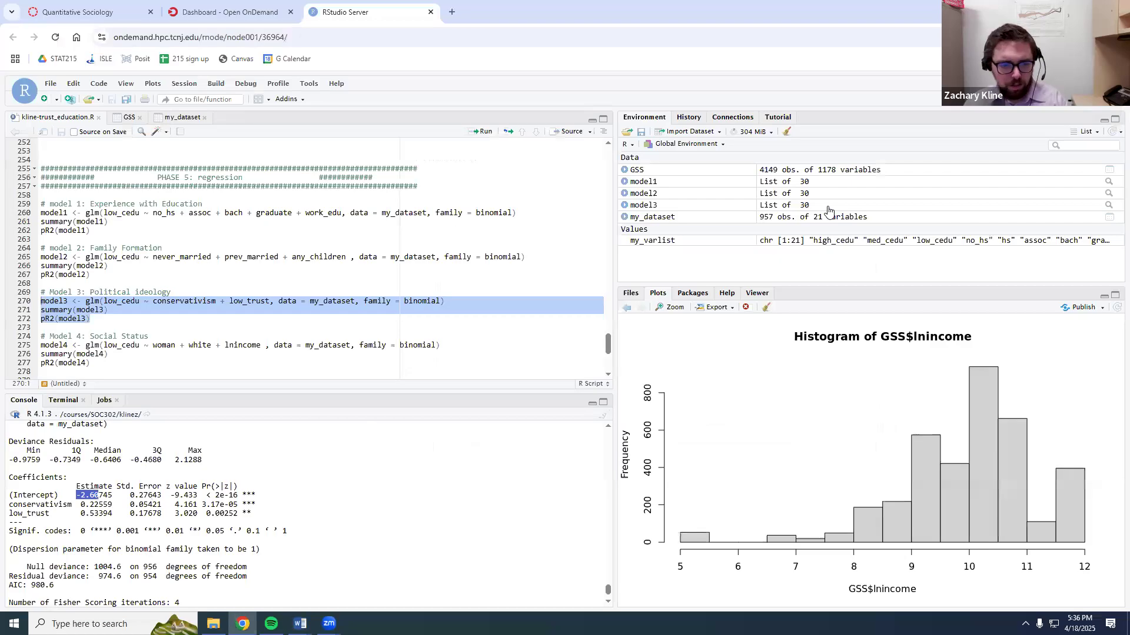
{"action": "key", "text": "alt+Tab"}
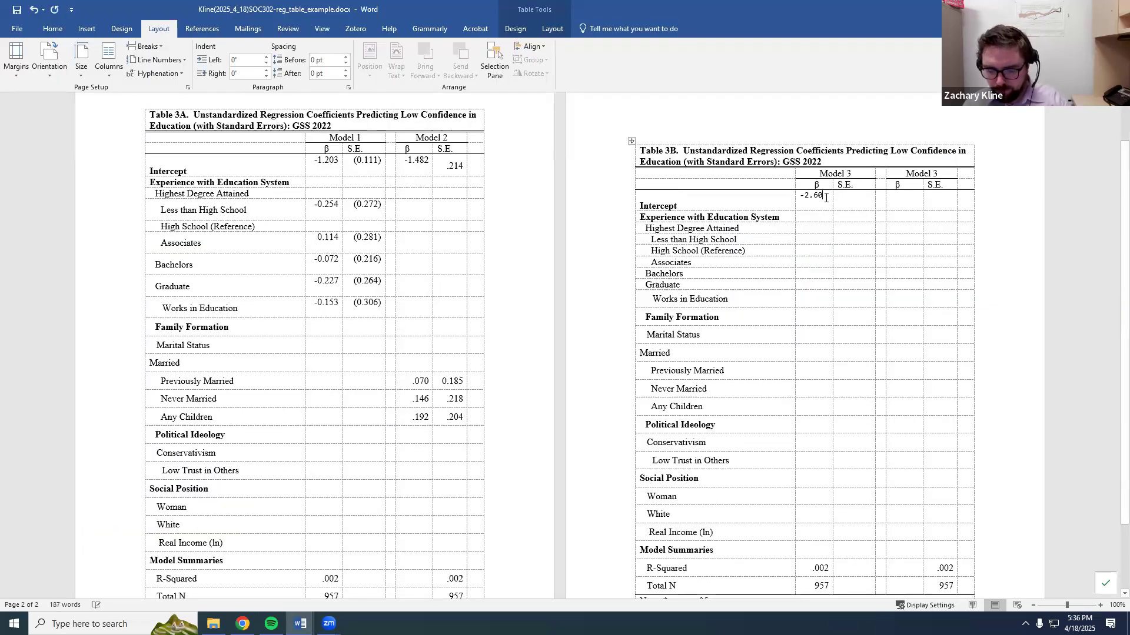
{"action": "type", "text": "7"}
{"action": "key", "text": "Delete"}
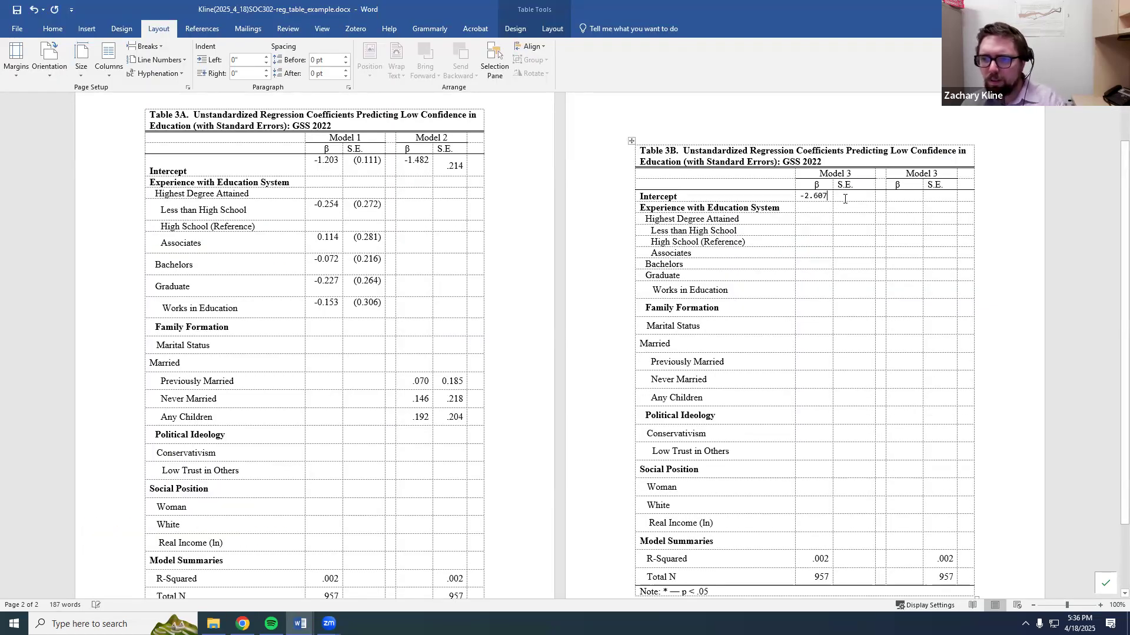
Look up the model3 intercept's standard error in RStudio and enter .276 in the Intercept row's S.E. cell.
{"action": "key", "text": "alt+Tab"}
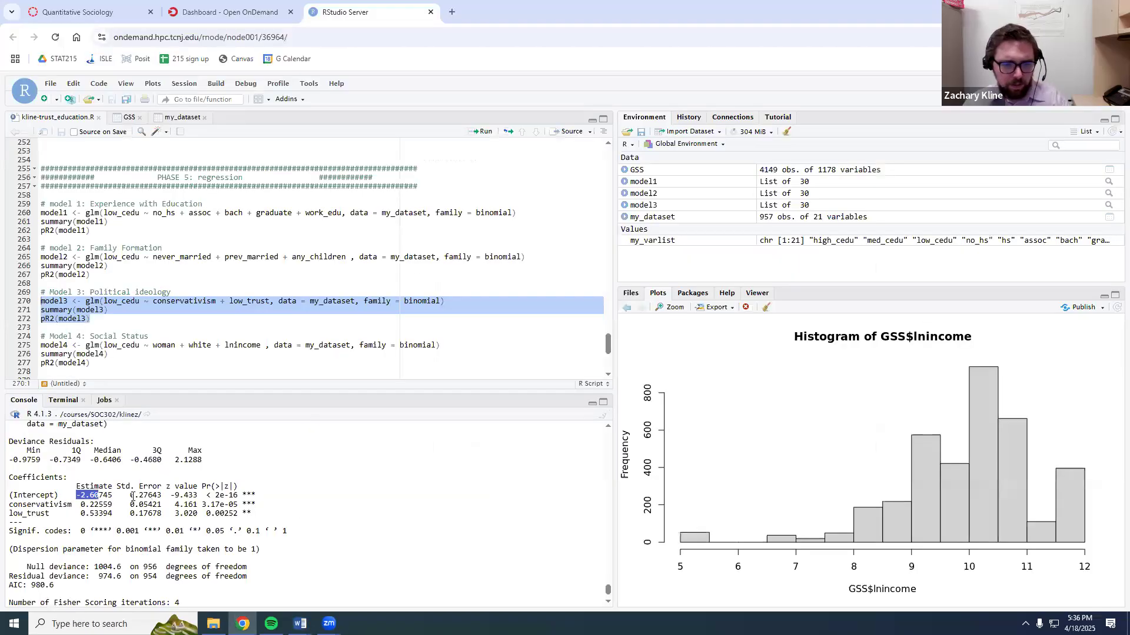
{"action": "key", "text": "alt+Tab"}
{"action": "key", "text": "Tab"}
{"action": "type", "text": ".2"}
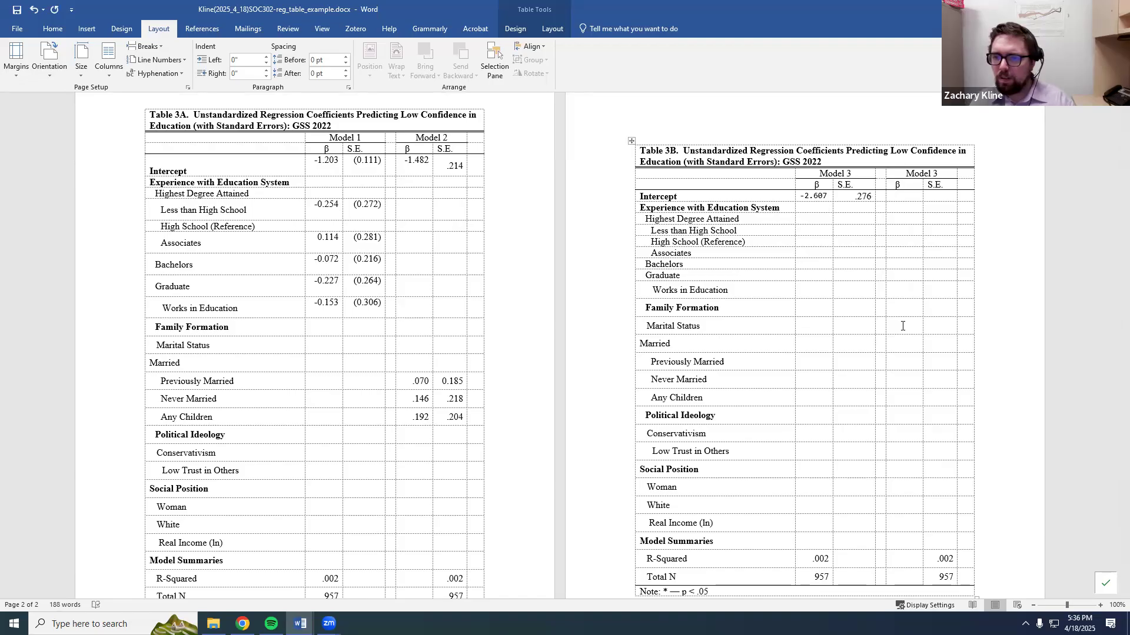
Copy the conservativism estimate from RStudio into the Conservativism row's Model 3 β cell, rounded to 0.226.
{"action": "key", "text": "alt+Tab"}
{"action": "left_click_drag", "start_coordinate": [82, 504], "coordinate": [104, 505]}
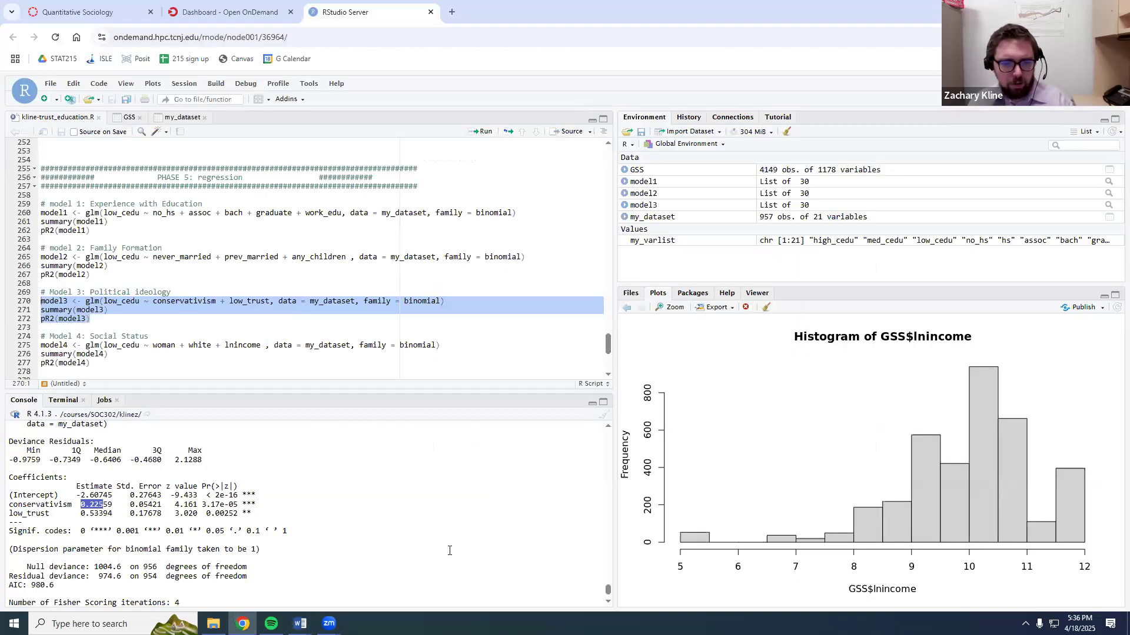
{"action": "key", "text": "alt+Tab"}
{"action": "scroll", "coordinate": [842, 353], "scroll_direction": "down", "scroll_amount": 3}
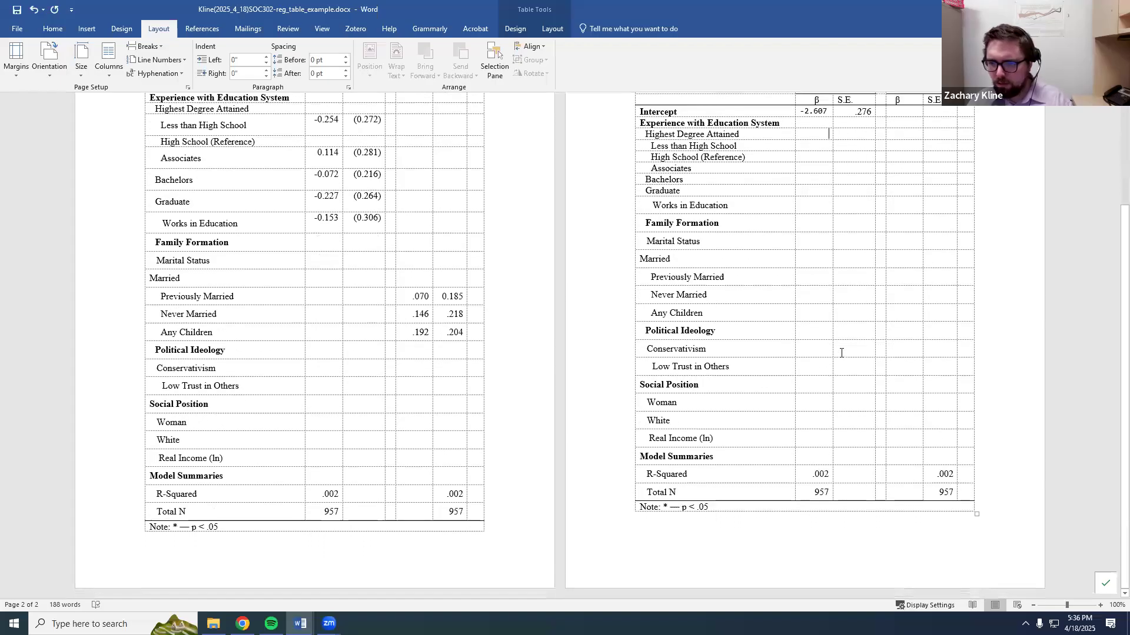
{"action": "key", "text": "ctrl+v"}
{"action": "left_click_drag", "start_coordinate": [824, 346], "coordinate": [819, 346]}
{"action": "type", "text": "6"}
Look up the conservativism standard error in RStudio and enter .054 in the Conservativism row's Model 3 S.E. cell.
{"action": "left_click", "coordinate": [847, 354]}
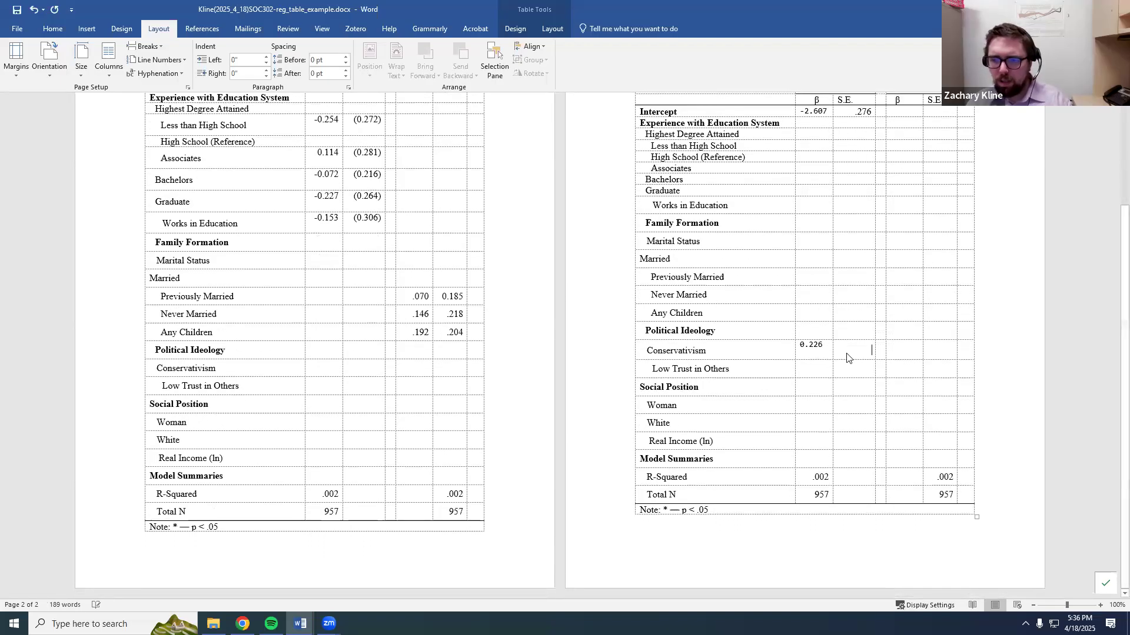
{"action": "key", "text": "alt+Tab"}
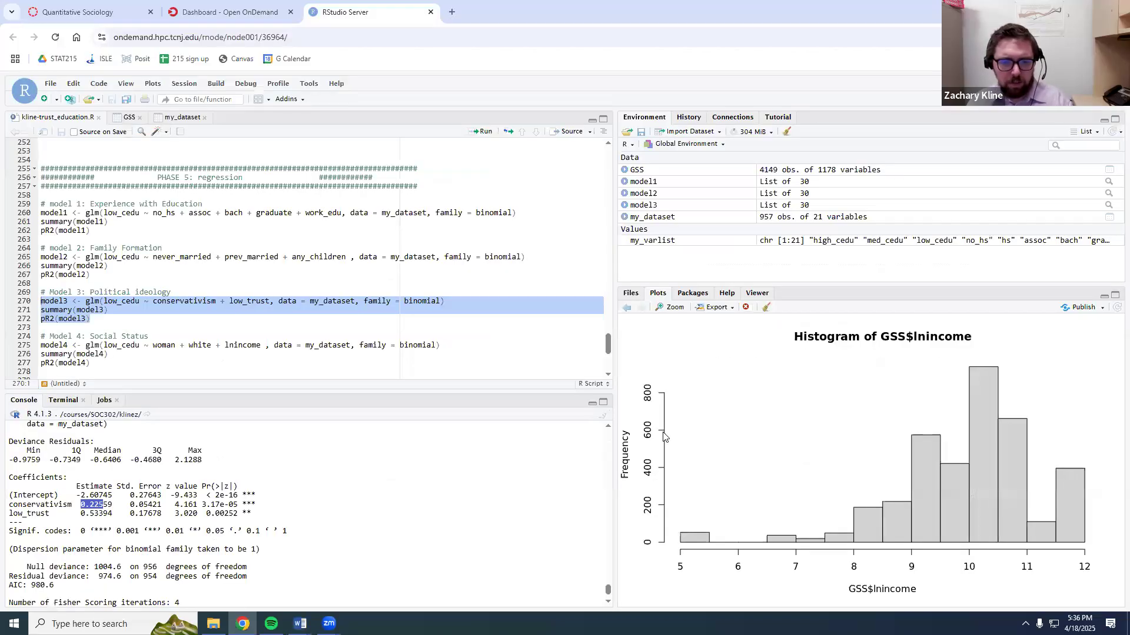
{"action": "key", "text": "alt+Tab"}
{"action": "type", "text": ".054"}
Copy the low_trust estimate from RStudio and paste 0.533 into the Low Trust in Others row's Model 3 β cell.
{"action": "key", "text": "alt+Tab"}
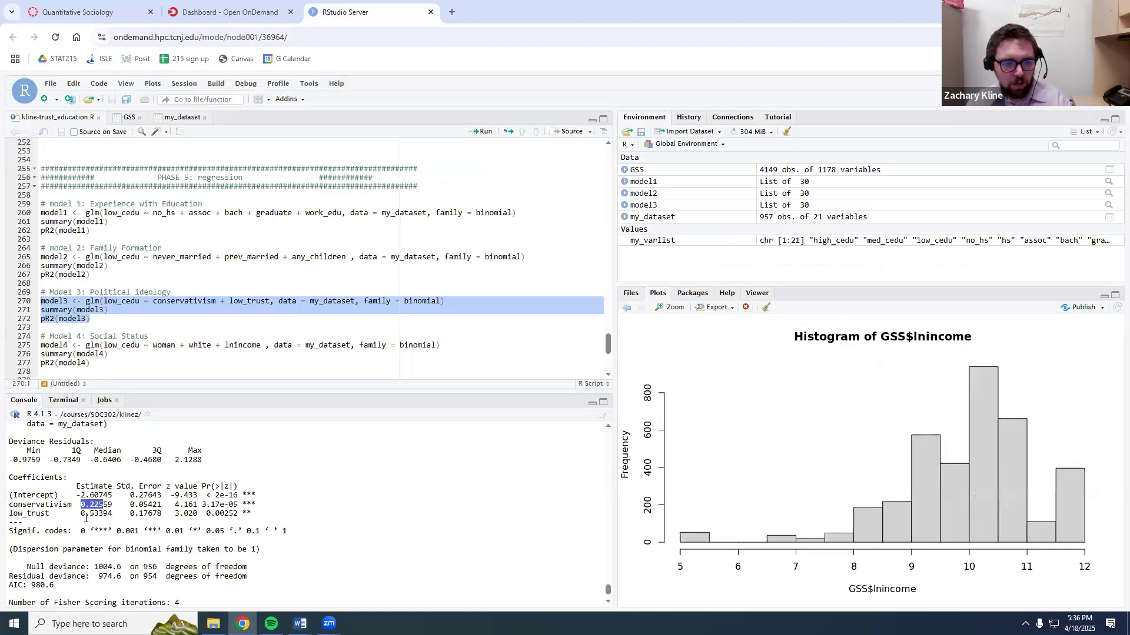
{"action": "left_click_drag", "start_coordinate": [81, 514], "coordinate": [104, 514]}
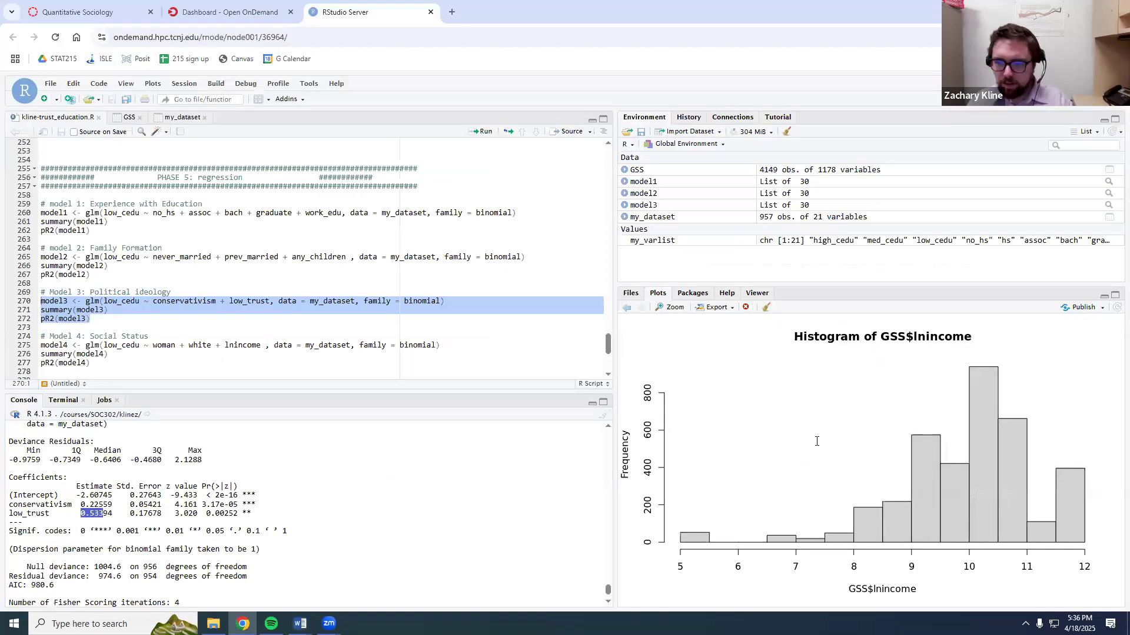
{"action": "key", "text": "alt+Tab"}
{"action": "left_click", "coordinate": [815, 374]}
{"action": "key", "text": "ctrl+v"}
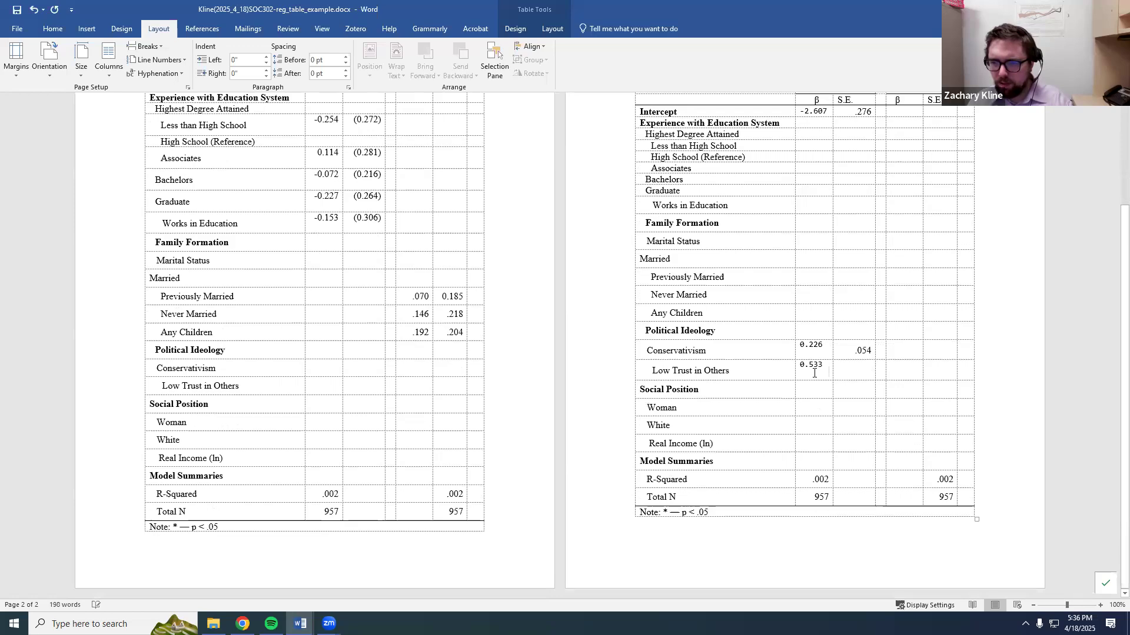
Copy the low_trust standard error from RStudio into the Low Trust in Others row's S.E. cell, rounded to 0.177.
{"action": "key", "text": "alt+Tab"}
{"action": "left_click_drag", "start_coordinate": [131, 514], "coordinate": [155, 514]}
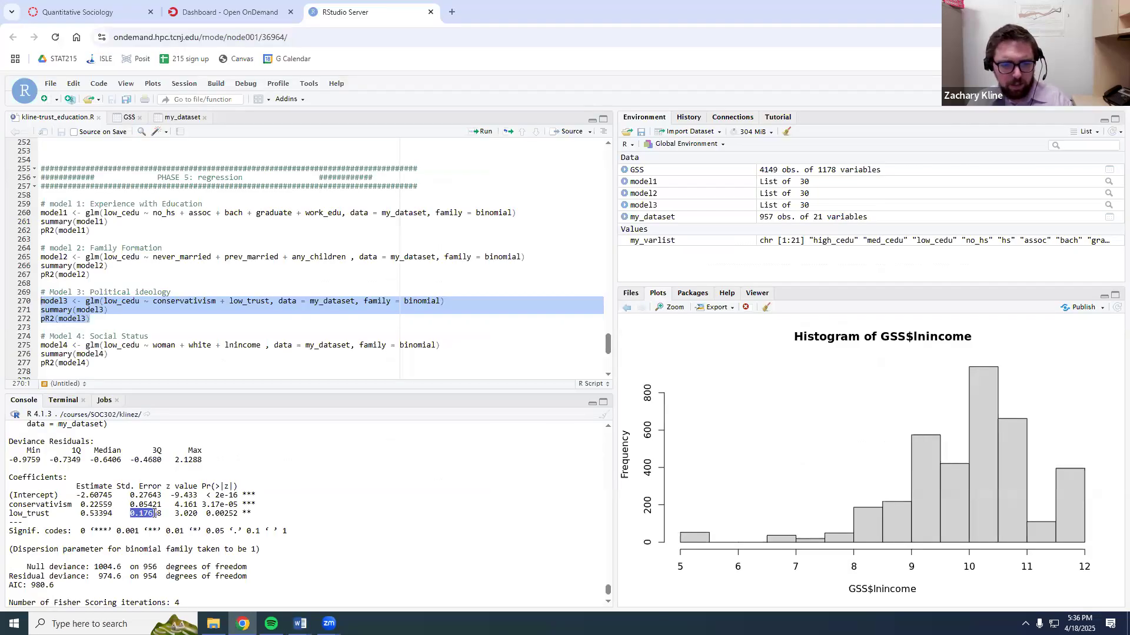
{"action": "key", "text": "ctrl+c"}
{"action": "key", "text": "alt+Tab"}
{"action": "left_click", "coordinate": [866, 372]}
{"action": "key", "text": "ctrl+v"}
{"action": "key", "text": "BackSpace"}
Look up model3's McFadden R-squared in RStudio and set the R-Squared row's first Model 3 cell in Table 3B to .030.
{"action": "scroll", "coordinate": [848, 465], "scroll_direction": "up", "scroll_amount": 1}
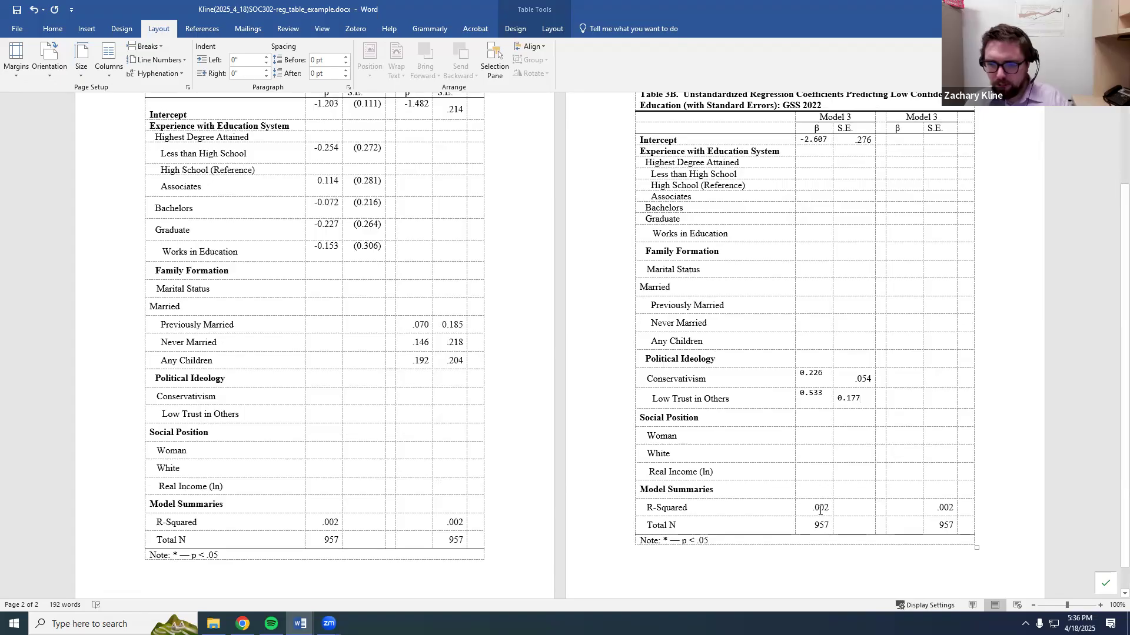
{"action": "key", "text": "alt+Tab"}
{"action": "scroll", "coordinate": [238, 523], "scroll_direction": "down", "scroll_amount": 2}
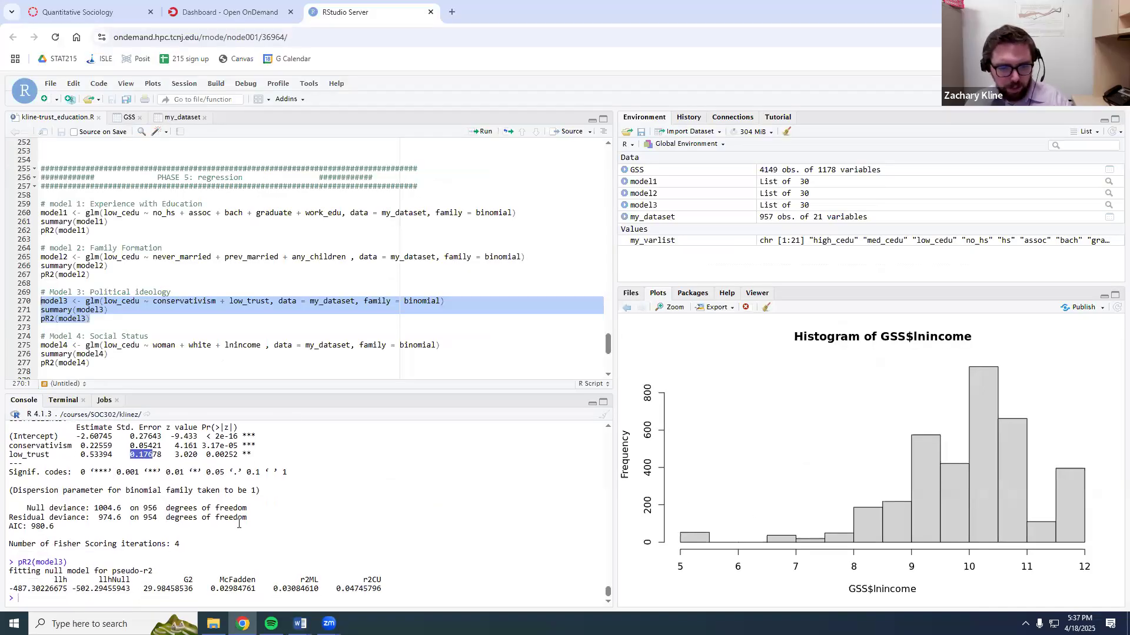
{"action": "key", "text": "alt+Tab"}
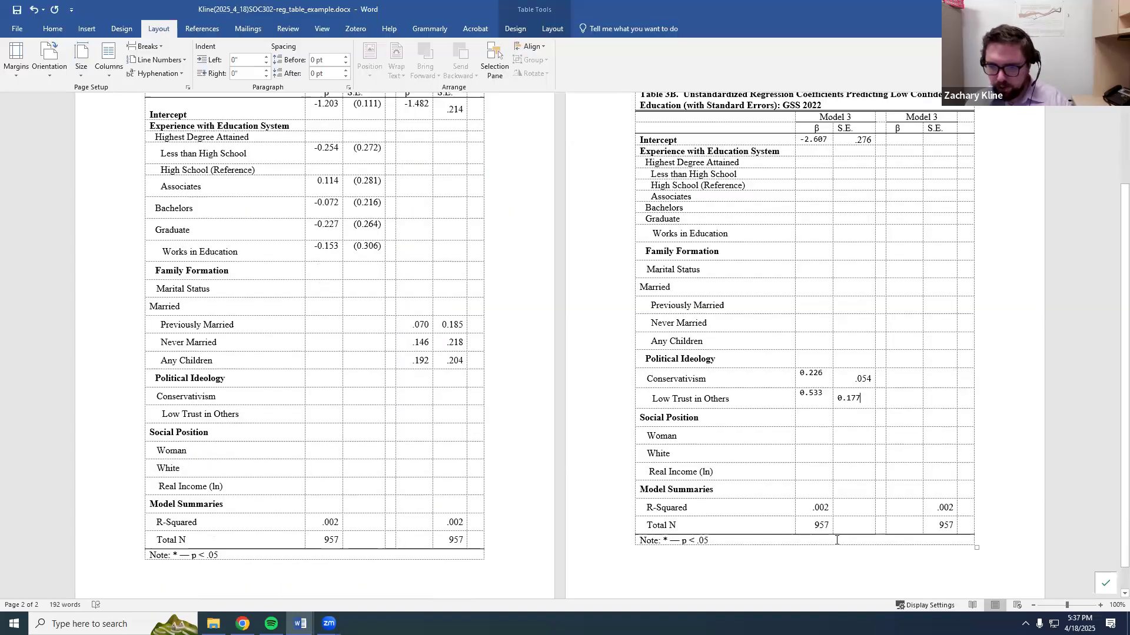
{"action": "left_click", "coordinate": [830, 509]}
{"action": "key", "text": "BackSpace"}
{"action": "key", "text": "BackSpace"}
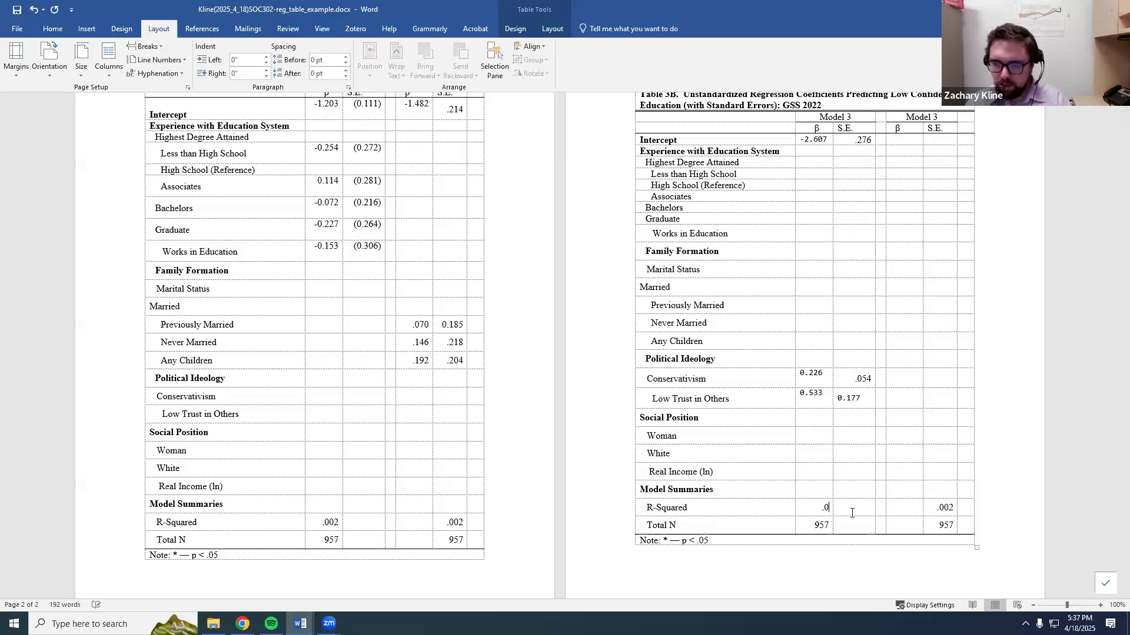
{"action": "type", "text": "30"}
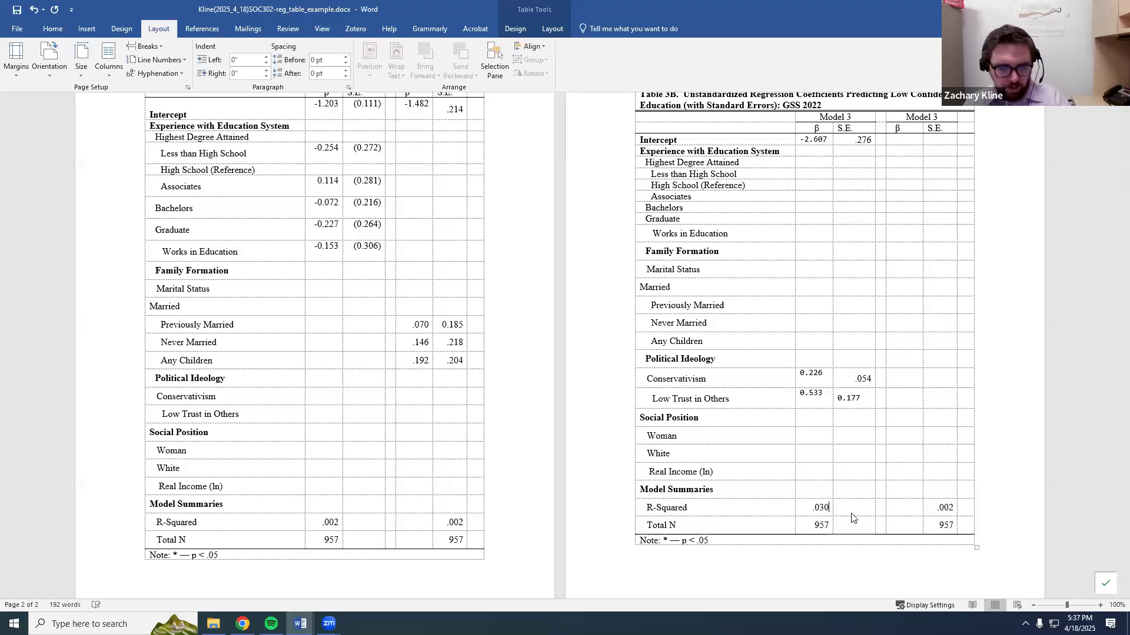
Check Table 3B's completed Model 3 column in Word against the model3 coefficients and McFadden R-squared in RStudio.
{"action": "key", "text": "alt+Tab"}
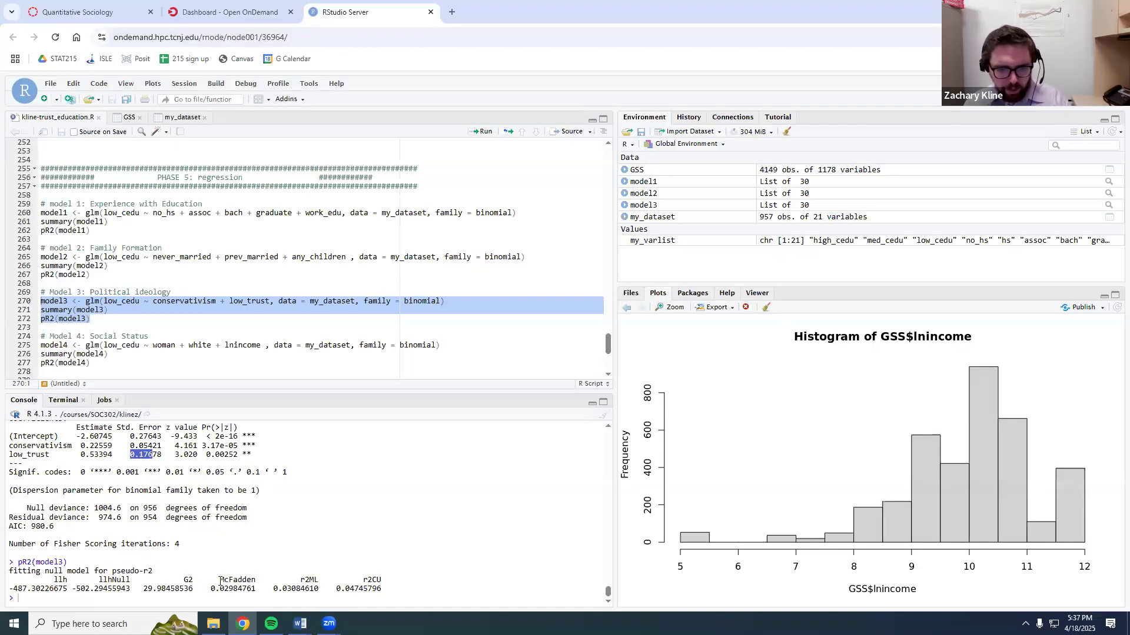
{"action": "key", "text": "alt+Tab"}
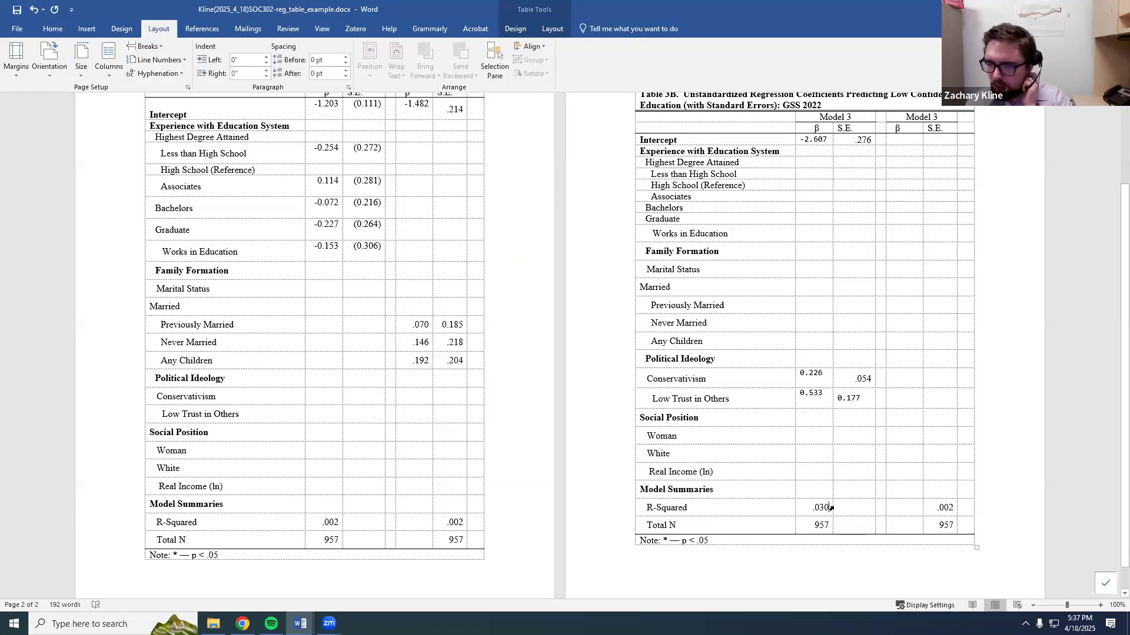
{"action": "key", "text": "alt+Tab"}
{"action": "scroll", "coordinate": [154, 536], "scroll_direction": "up", "scroll_amount": 2}
{"action": "scroll", "coordinate": [154, 535], "scroll_direction": "down", "scroll_amount": 2}
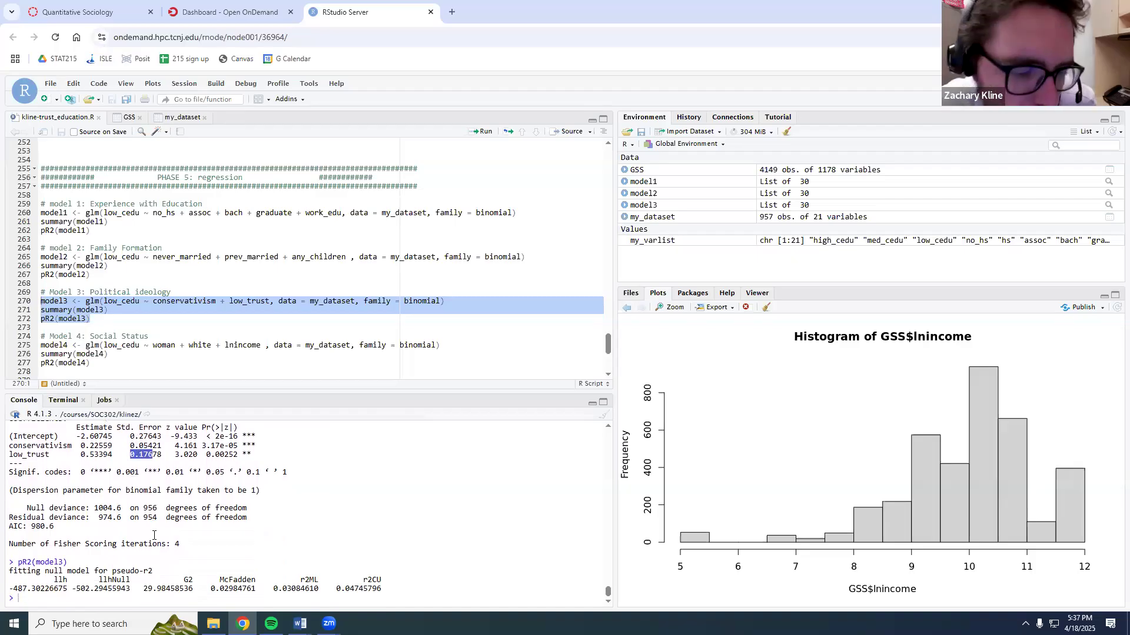
{"action": "scroll", "coordinate": [147, 535], "scroll_direction": "up", "scroll_amount": 3}
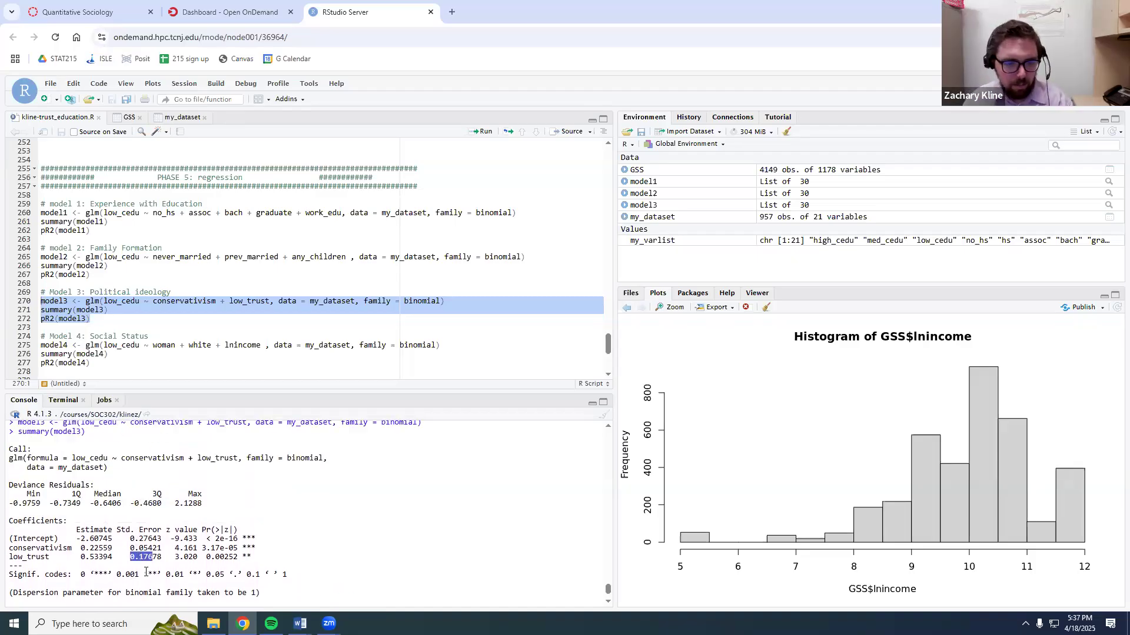
{"action": "scroll", "coordinate": [147, 535], "scroll_direction": "down", "scroll_amount": 3}
{"action": "key", "text": "alt+Tab"}
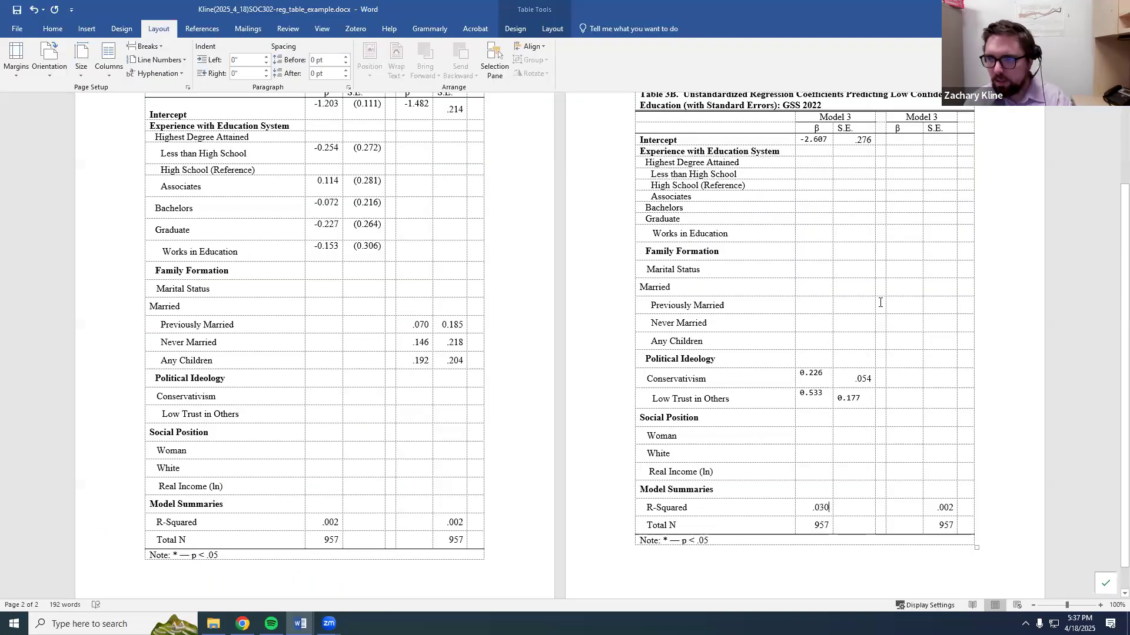
{"action": "scroll", "coordinate": [822, 393], "scroll_direction": "up", "scroll_amount": 2}
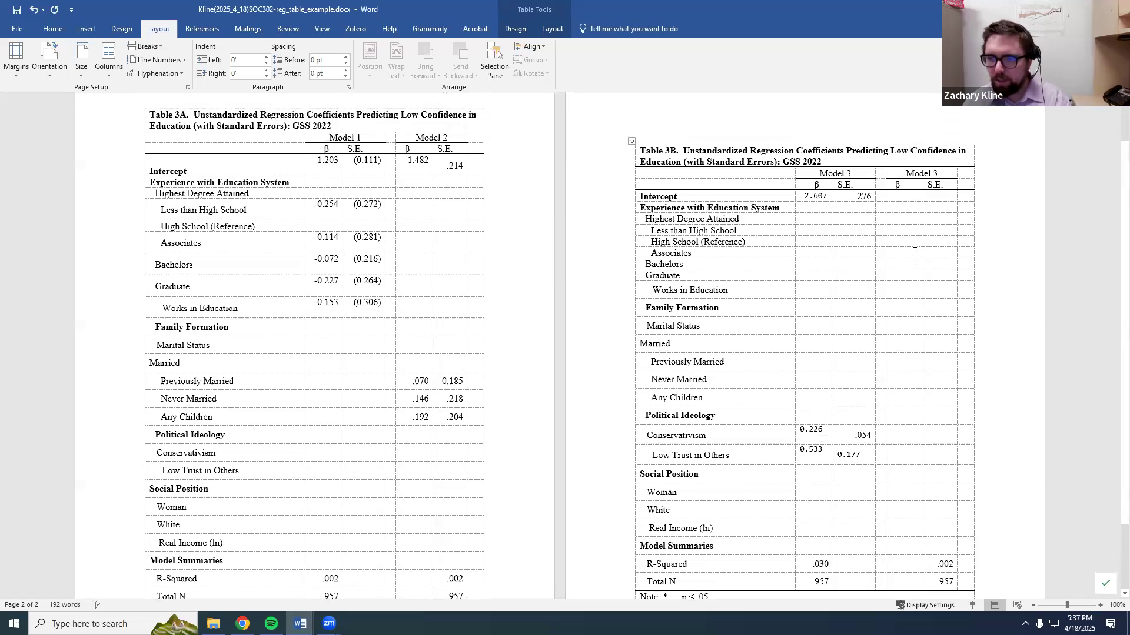
{"action": "scroll", "coordinate": [914, 252], "scroll_direction": "down", "scroll_amount": 2}
Switch to RStudio and run the three model4 lines: the glm model, its summary and its pR2.
{"action": "key", "text": "alt+Tab"}
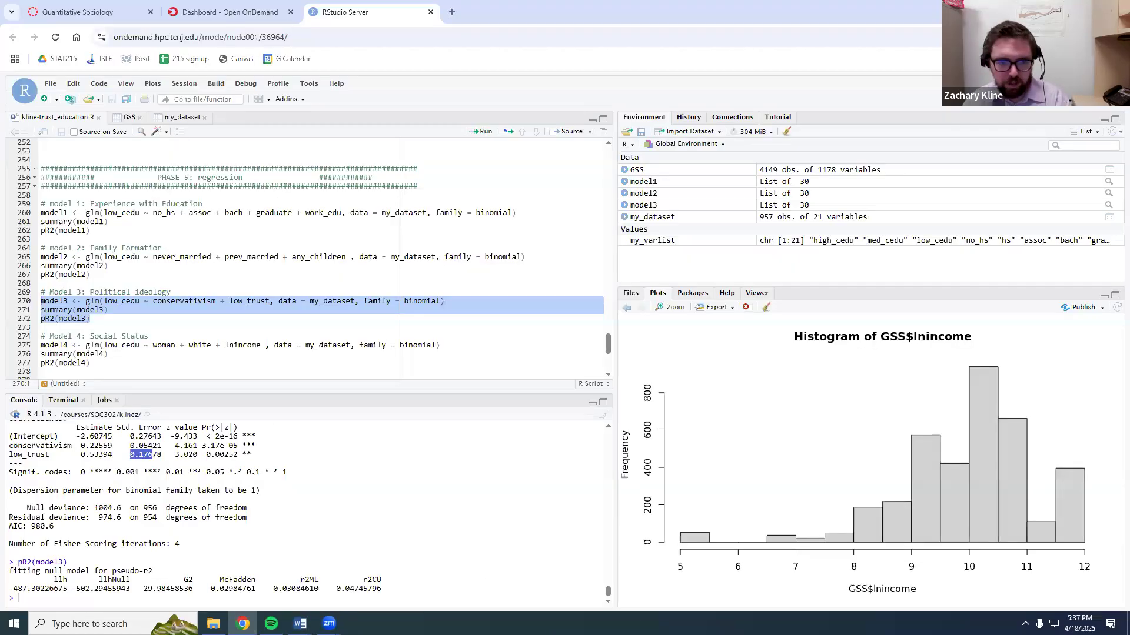
{"action": "left_click_drag", "start_coordinate": [94, 372], "coordinate": [40, 345]}
{"action": "left_click", "coordinate": [482, 131]}
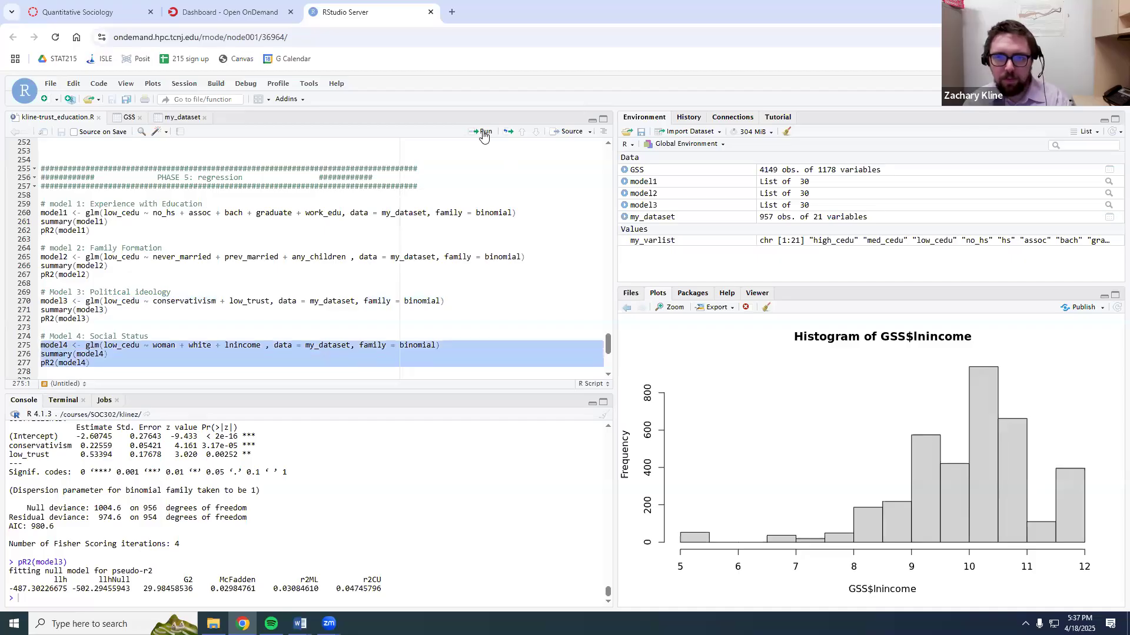
Copy model4's intercept estimate -0.64478 and standard error 0.69009 into the Intercept row's second β and S.E. cells in Table 3B.
{"action": "scroll", "coordinate": [146, 485], "scroll_direction": "up", "scroll_amount": 2}
{"action": "left_click_drag", "start_coordinate": [62, 487], "coordinate": [99, 488]}
{"action": "key", "text": "alt+Tab"}
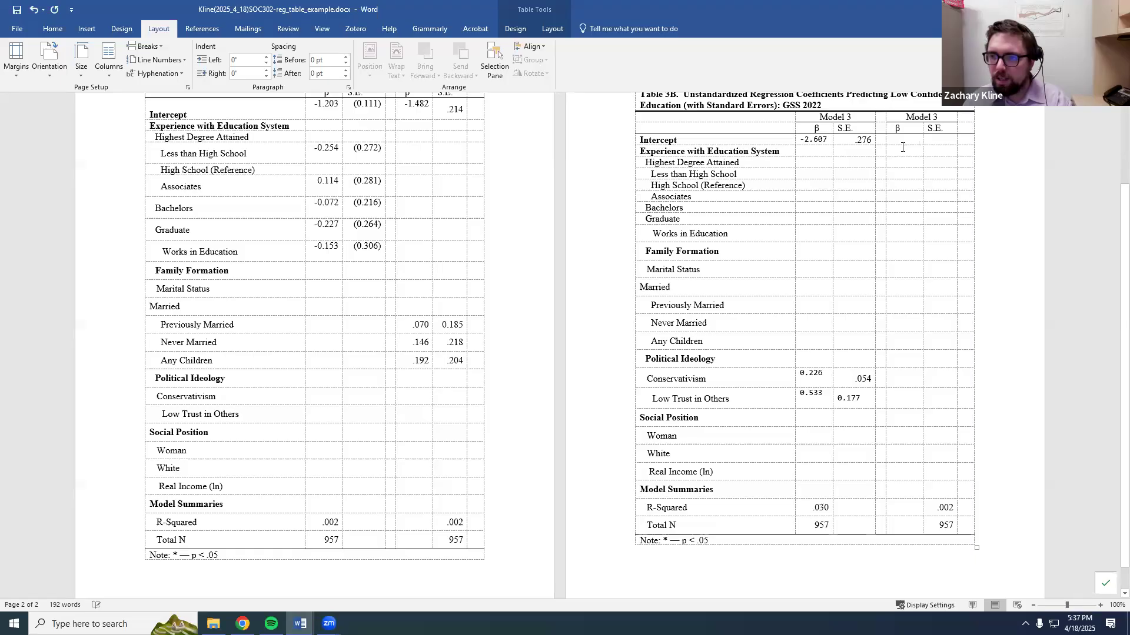
{"action": "key", "text": "ctrl+v"}
{"action": "key", "text": "alt+Tab"}
{"action": "left_click_drag", "start_coordinate": [117, 487], "coordinate": [147, 487]}
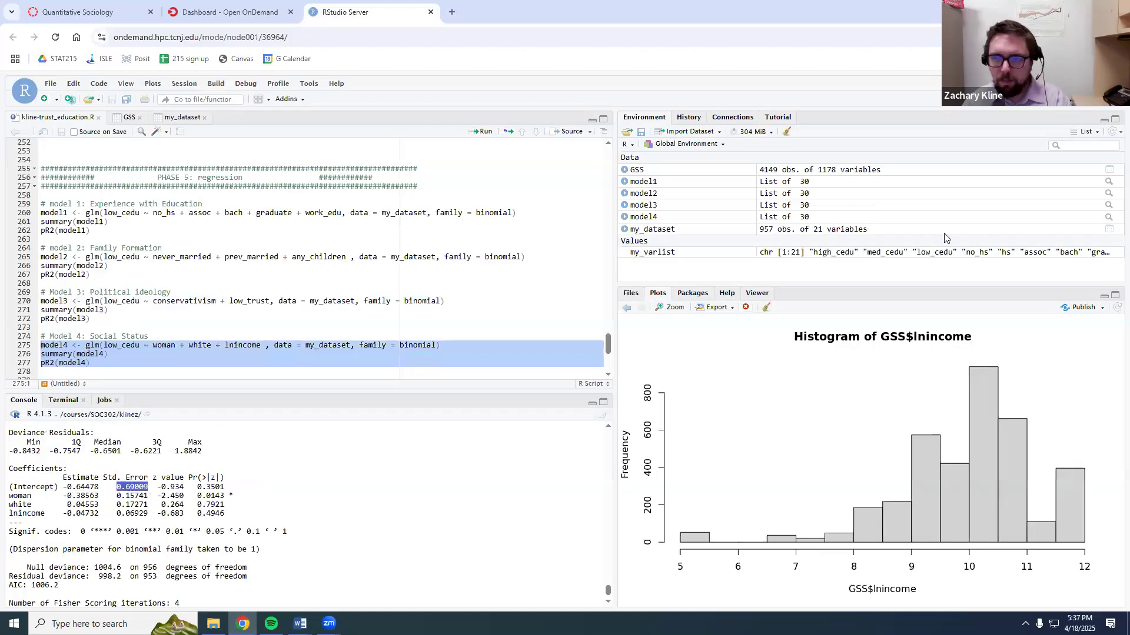
{"action": "key", "text": "ctrl+c"}
{"action": "key", "text": "alt+Tab"}
{"action": "key", "text": "ctrl+v"}
Copy model4's woman estimate -0.38563 and standard error 0.15741 into the Woman row's second β and S.E. cells in Table 3B.
{"action": "key", "text": "alt+Tab"}
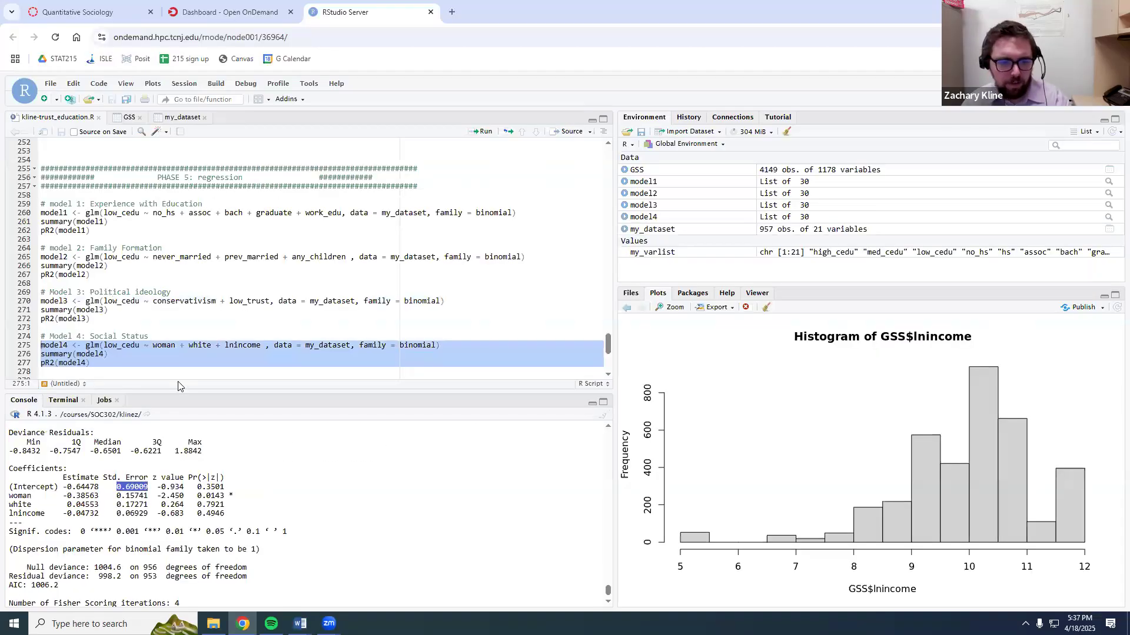
{"action": "left_click_drag", "start_coordinate": [63, 496], "coordinate": [99, 496]}
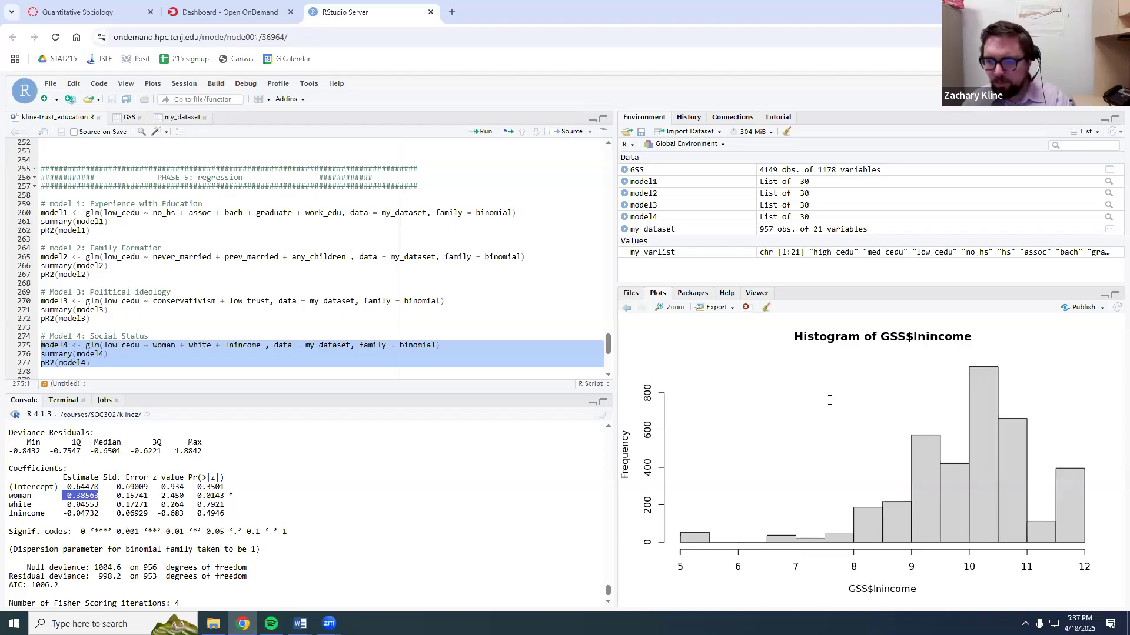
{"action": "key", "text": "ctrl+c"}
{"action": "key", "text": "alt+Tab"}
{"action": "key", "text": "ctrl+v"}
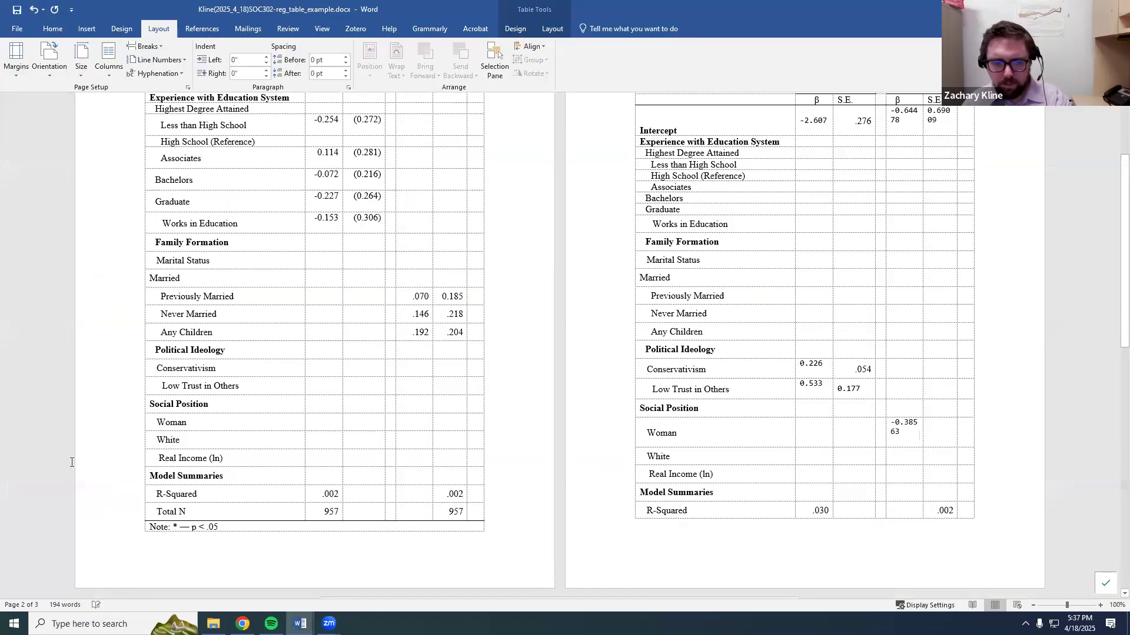
{"action": "key", "text": "alt+Tab"}
{"action": "left_click_drag", "start_coordinate": [117, 496], "coordinate": [149, 497]}
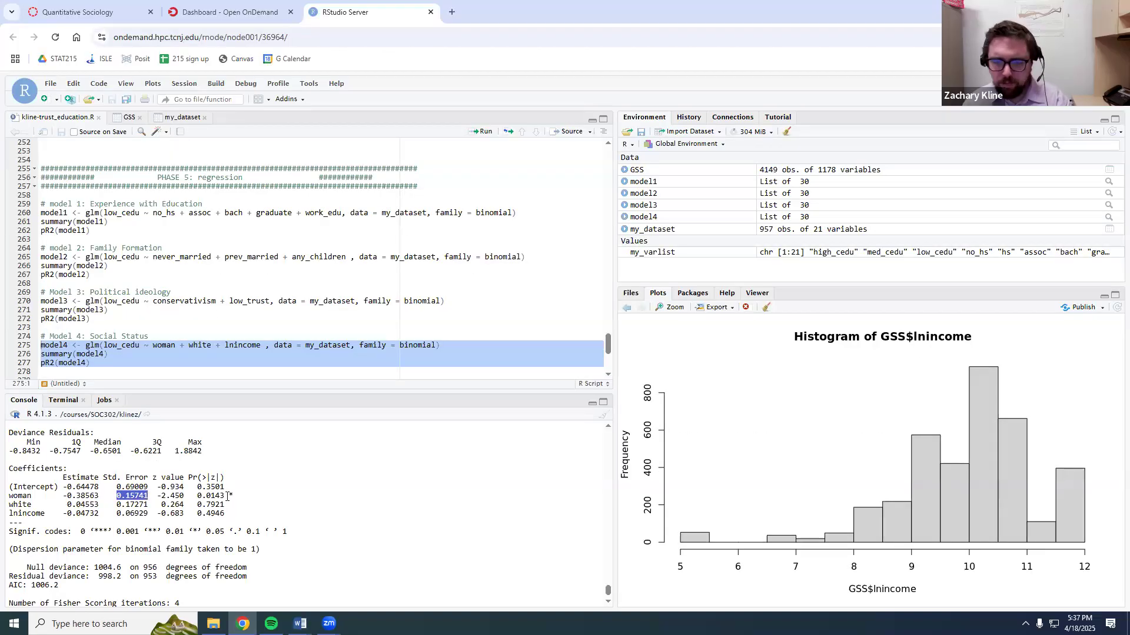
{"action": "key", "text": "ctrl+c"}
{"action": "key", "text": "alt+Tab"}
{"action": "key", "text": "ctrl+v"}
Copy model4's white estimate 0.04553 and standard error 0.17271 into the White row's second β and S.E. cells in Table 3B.
{"action": "key", "text": "alt+Tab"}
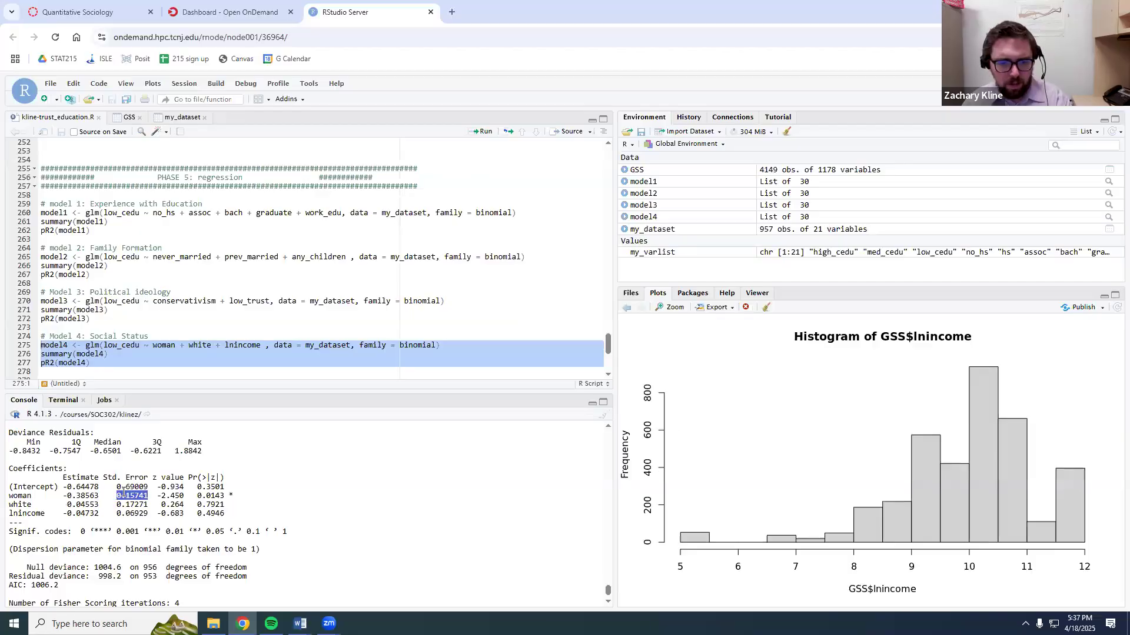
{"action": "left_click_drag", "start_coordinate": [99, 506], "coordinate": [67, 504]}
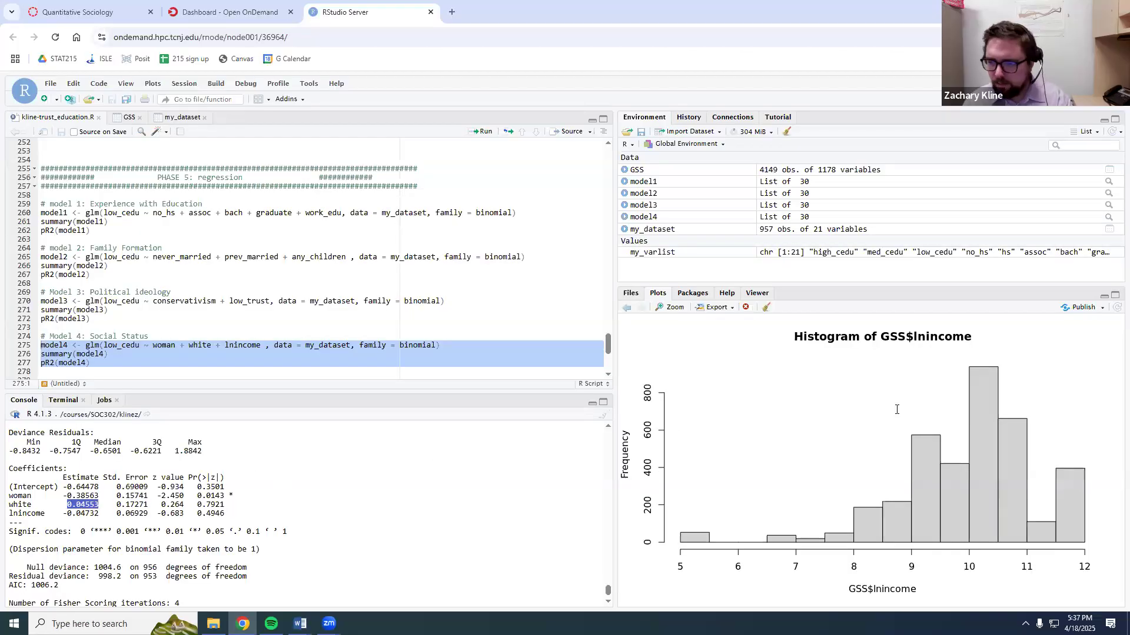
{"action": "key", "text": "ctrl+c"}
{"action": "key", "text": "alt+Tab"}
{"action": "scroll", "coordinate": [896, 412], "scroll_direction": "down", "scroll_amount": 1}
{"action": "left_click", "coordinate": [900, 428]}
{"action": "key", "text": "ctrl+v"}
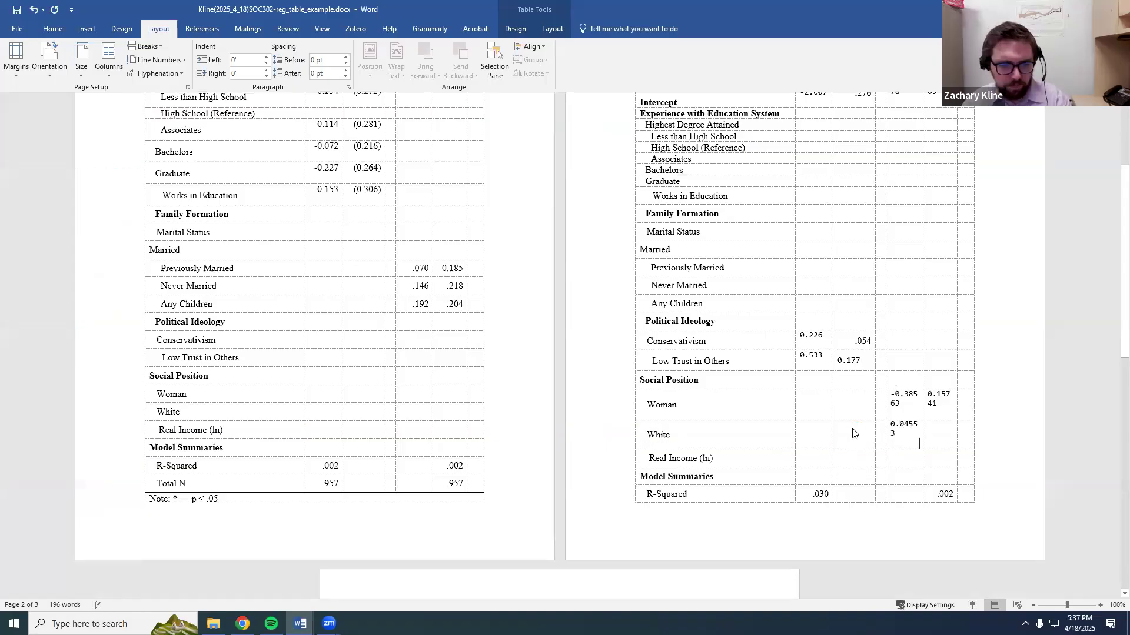
{"action": "key", "text": "alt+Tab"}
{"action": "left_click_drag", "start_coordinate": [148, 504], "coordinate": [117, 505]}
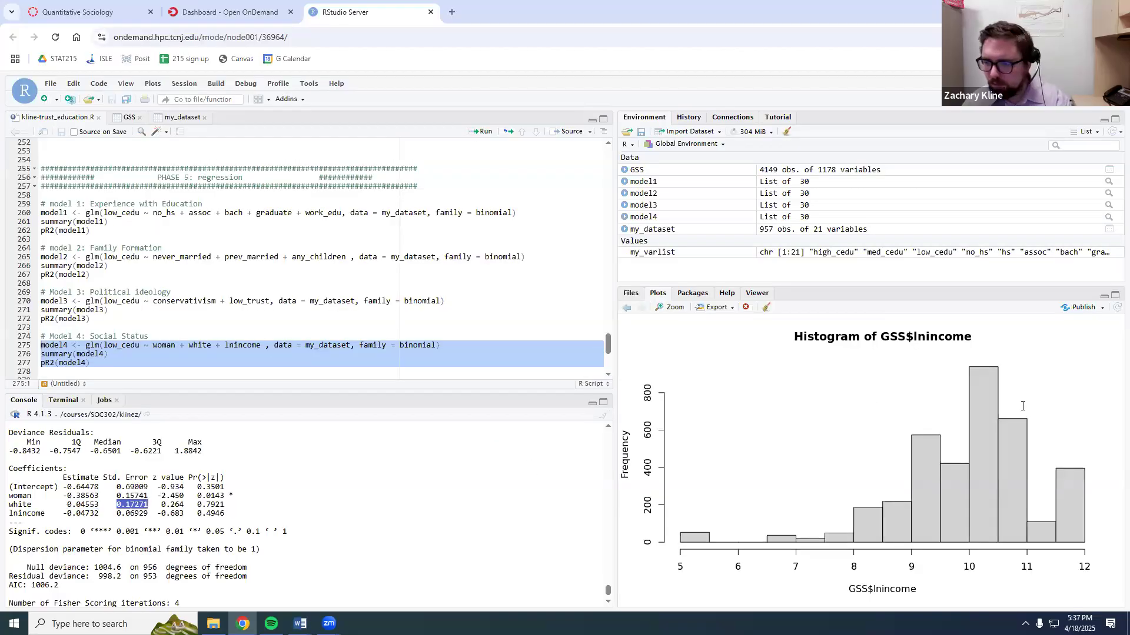
{"action": "key", "text": "ctrl+c"}
{"action": "key", "text": "alt+Tab"}
Copy model4's lnincome estimate -0.04732 and standard error 0.06929 into the Real Income (ln) row's second β and S.E. cells.
{"action": "key", "text": "alt+Tab"}
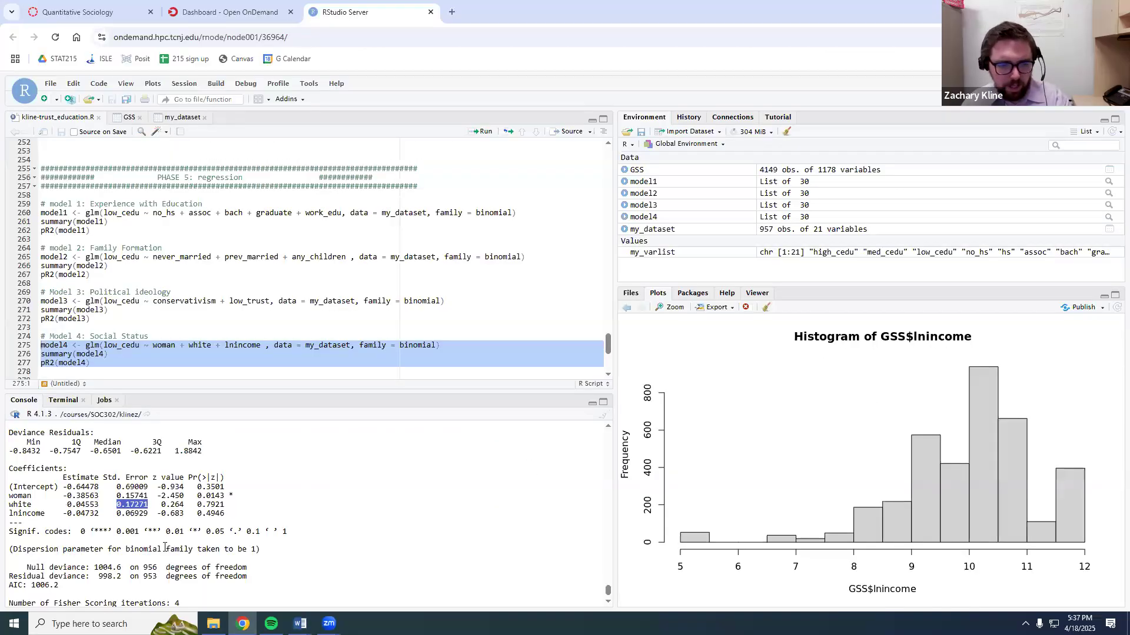
{"action": "left_click_drag", "start_coordinate": [63, 514], "coordinate": [99, 515]}
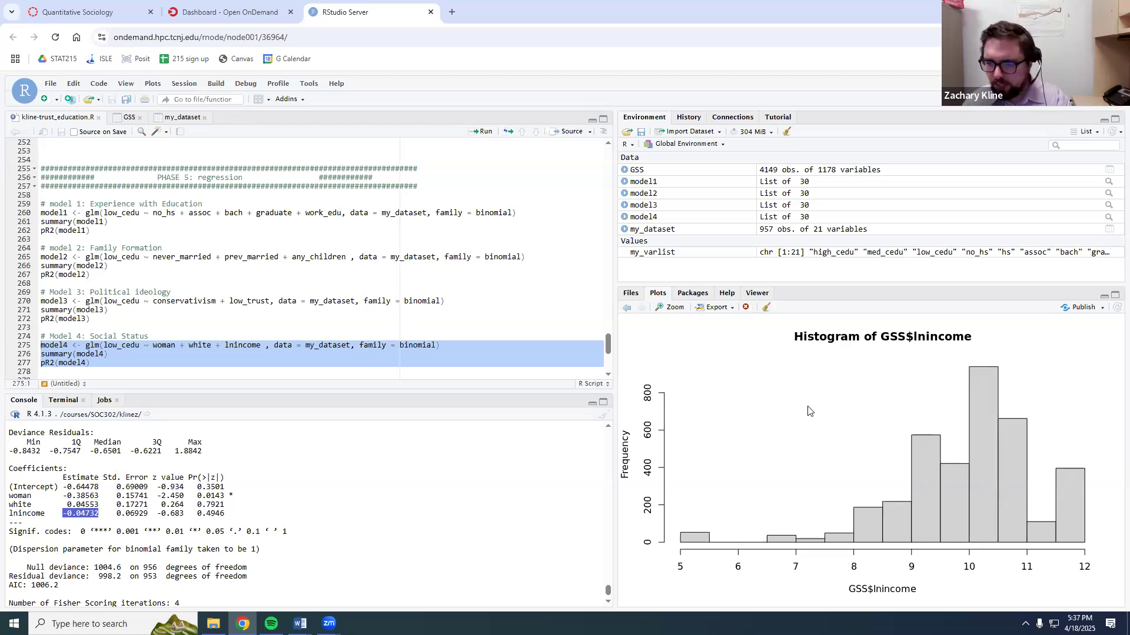
{"action": "key", "text": "alt+Tab"}
{"action": "left_click", "coordinate": [899, 459]}
{"action": "key", "text": "ctrl+v"}
{"action": "key", "text": "alt+Tab"}
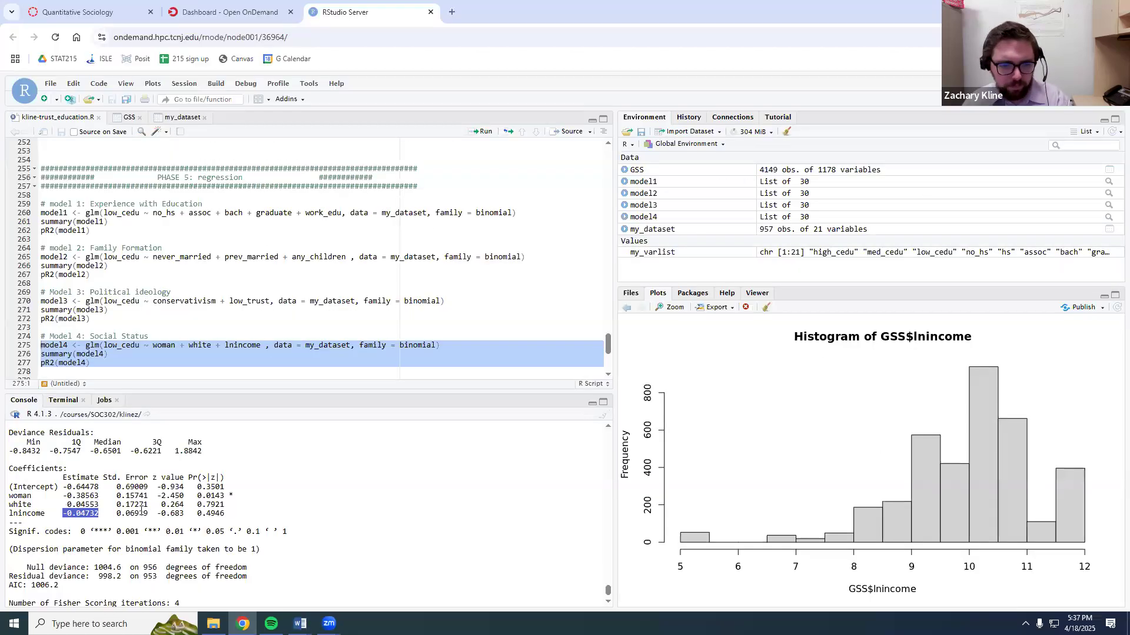
{"action": "left_click_drag", "start_coordinate": [117, 513], "coordinate": [149, 514]}
{"action": "key", "text": "alt+Tab"}
{"action": "left_click", "coordinate": [935, 458]}
{"action": "key", "text": "ctrl+v"}
Shorten the Intercept row's second β and S.E. values in Table 3B to -0.645 and 0.691.
{"action": "scroll", "coordinate": [935, 457], "scroll_direction": "up", "scroll_amount": 3}
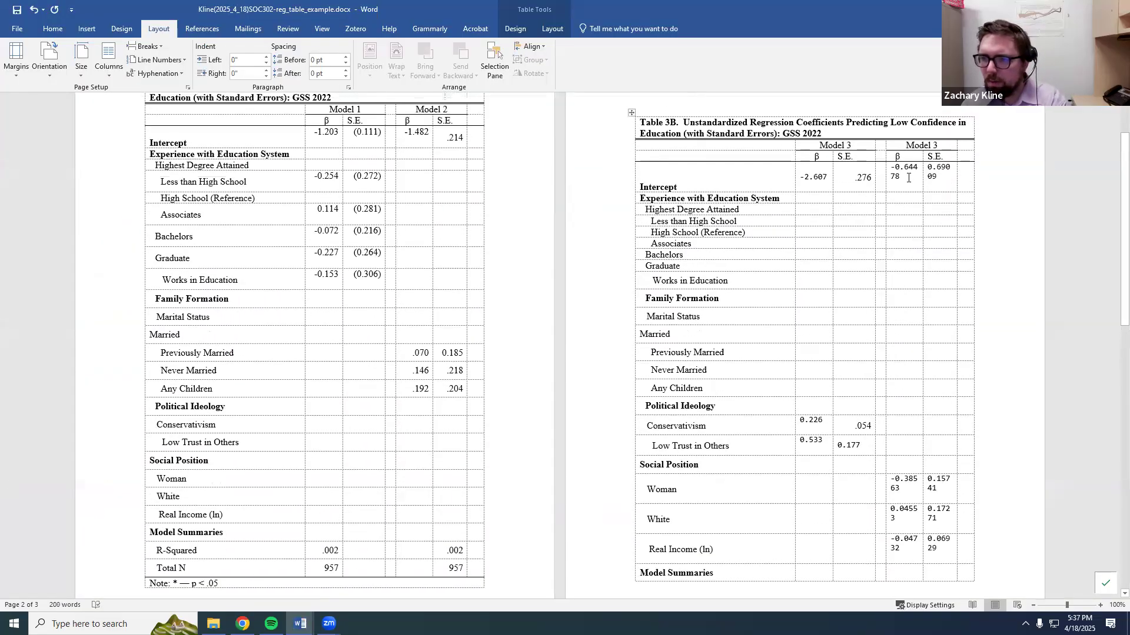
{"action": "key", "text": "BackSpace"}
{"action": "key", "text": "BackSpace"}
{"action": "key", "text": "BackSpace"}
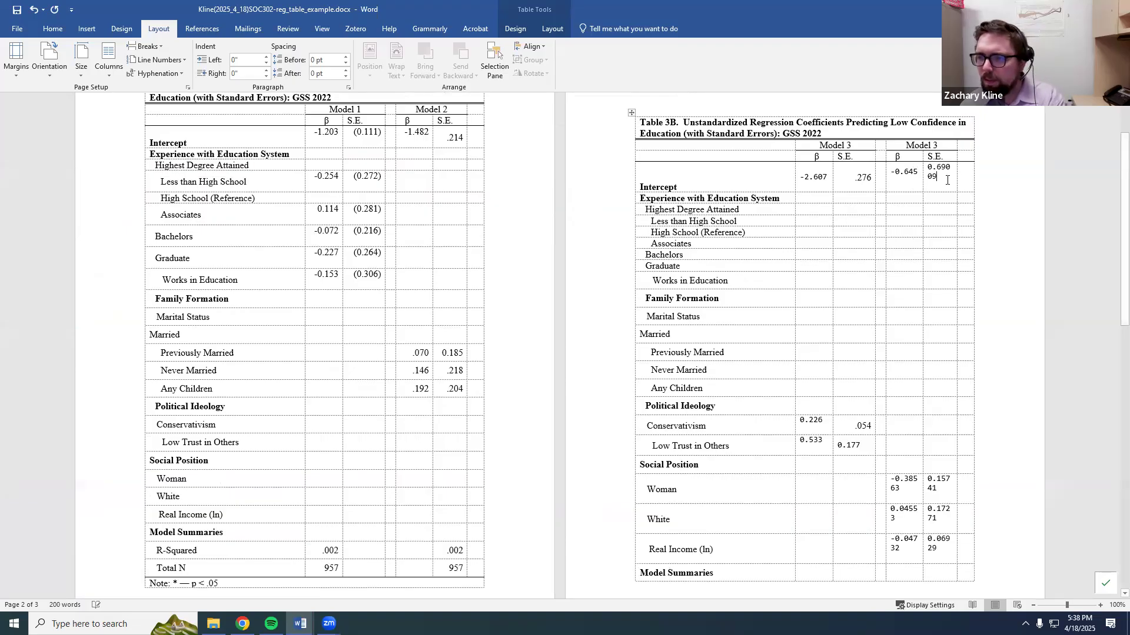
{"action": "key", "text": "BackSpace"}
{"action": "key", "text": "BackSpace"}
{"action": "key", "text": "BackSpace"}
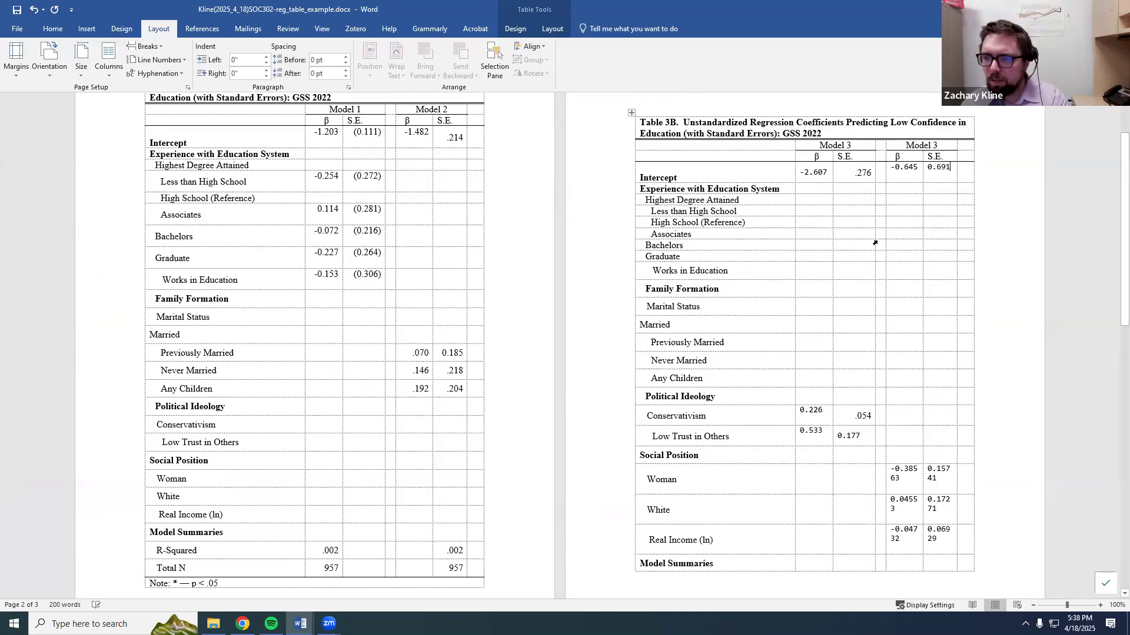
Round the Woman row's β and S.E. values in Table 3B to -0.386 and 0.157.
{"action": "scroll", "coordinate": [809, 400], "scroll_direction": "down", "scroll_amount": 1}
{"action": "scroll", "coordinate": [873, 405], "scroll_direction": "down", "scroll_amount": 4}
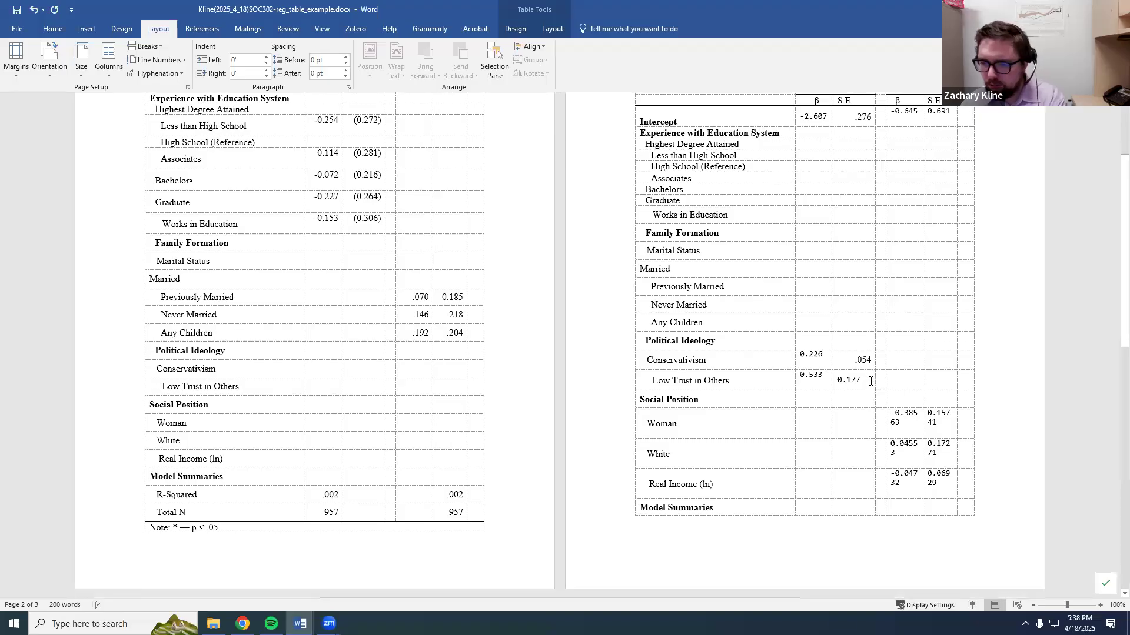
{"action": "left_click", "coordinate": [914, 345]}
{"action": "key", "text": "BackSpace"}
{"action": "key", "text": "BackSpace"}
{"action": "key", "text": "BackSpace"}
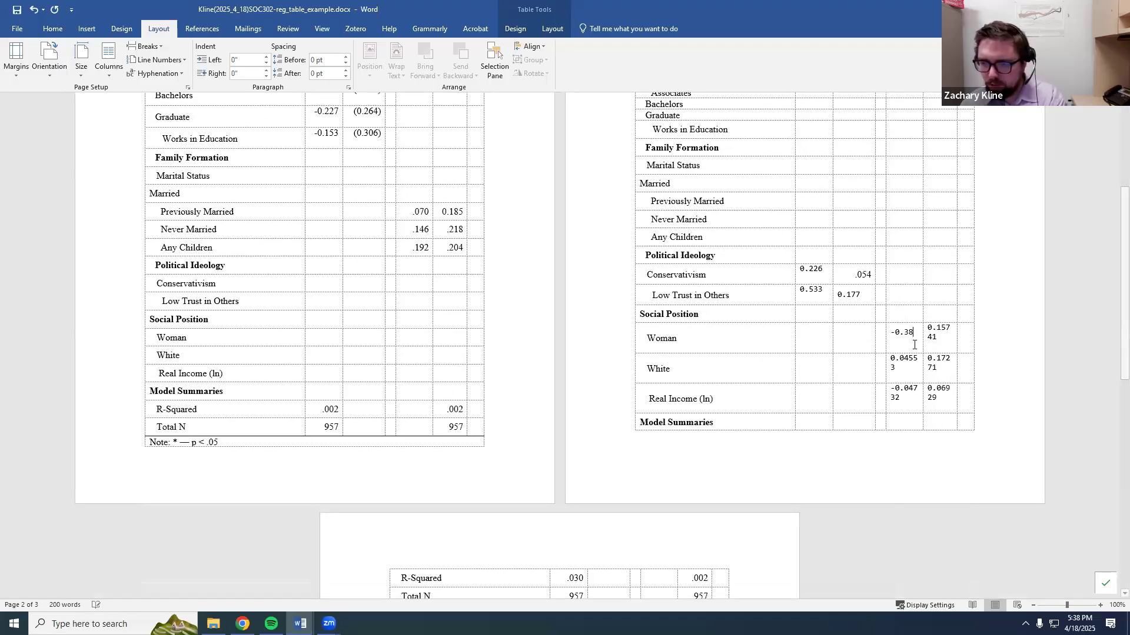
{"action": "type", "text": "6"}
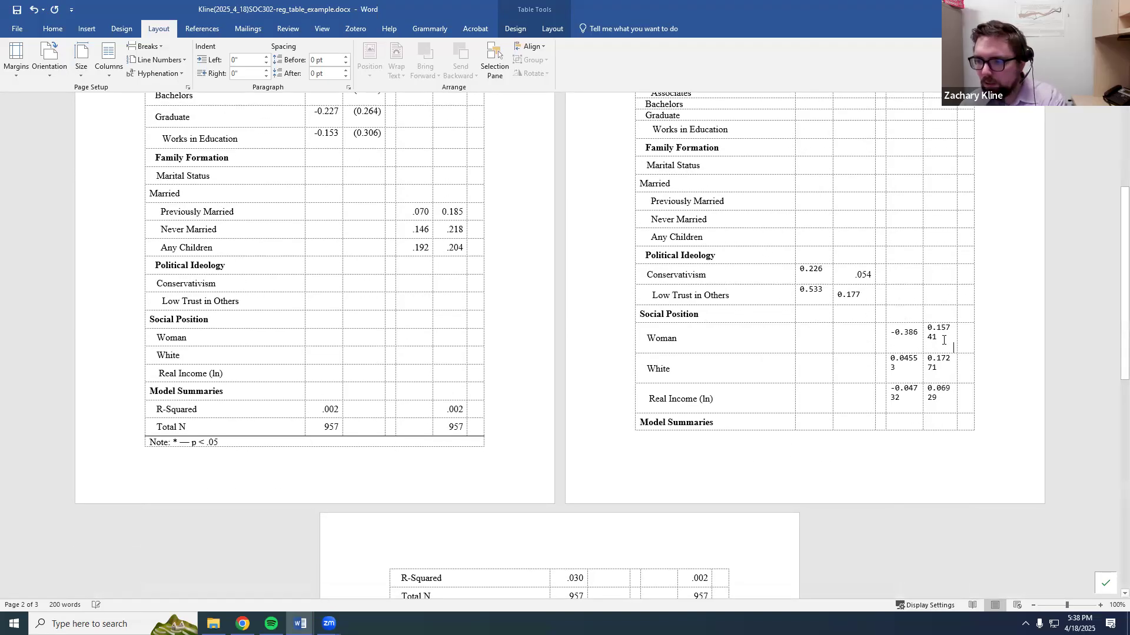
{"action": "key", "text": "BackSpace"}
{"action": "key", "text": "BackSpace"}
{"action": "key", "text": "BackSpace"}
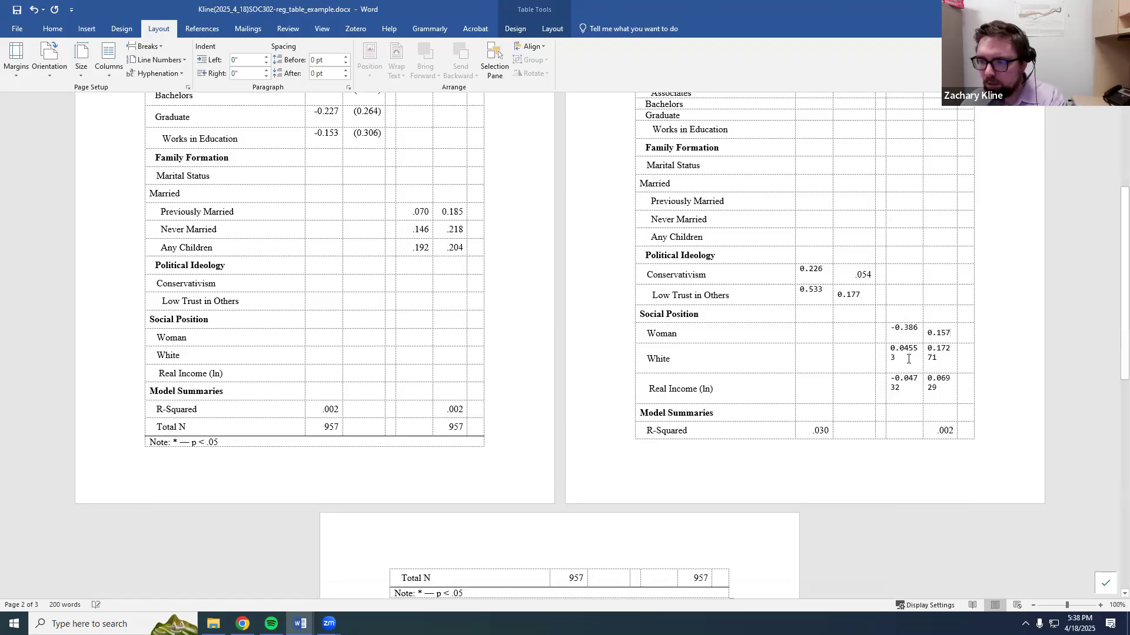
Round the White row's β value in Table 3B to 0.046.
{"action": "key", "text": "BackSpace"}
{"action": "key", "text": "BackSpace"}
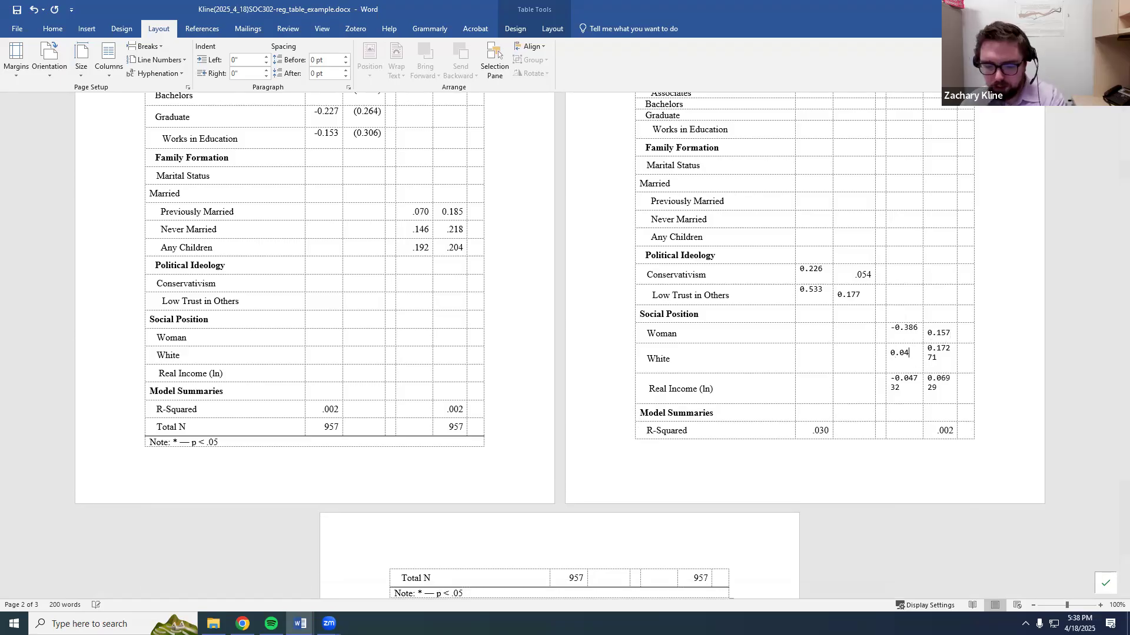
{"action": "type", "text": "6"}
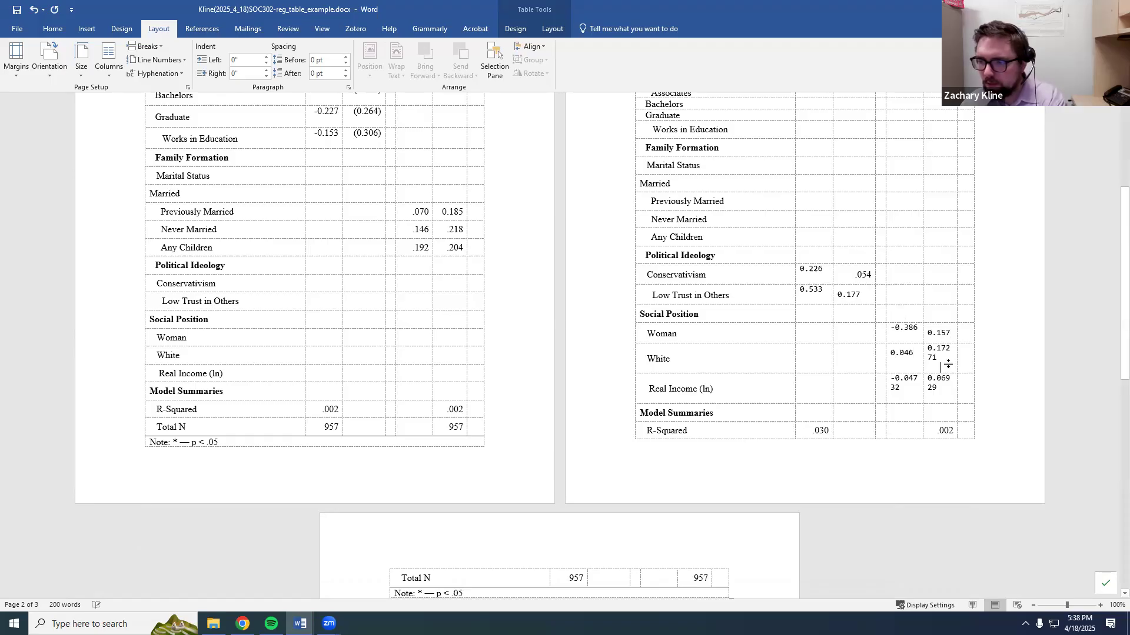
Round the White row's S.E. value in Table 3B to 0.173.
{"action": "key", "text": "BackSpace"}
{"action": "key", "text": "BackSpace"}
{"action": "key", "text": "BackSpace"}
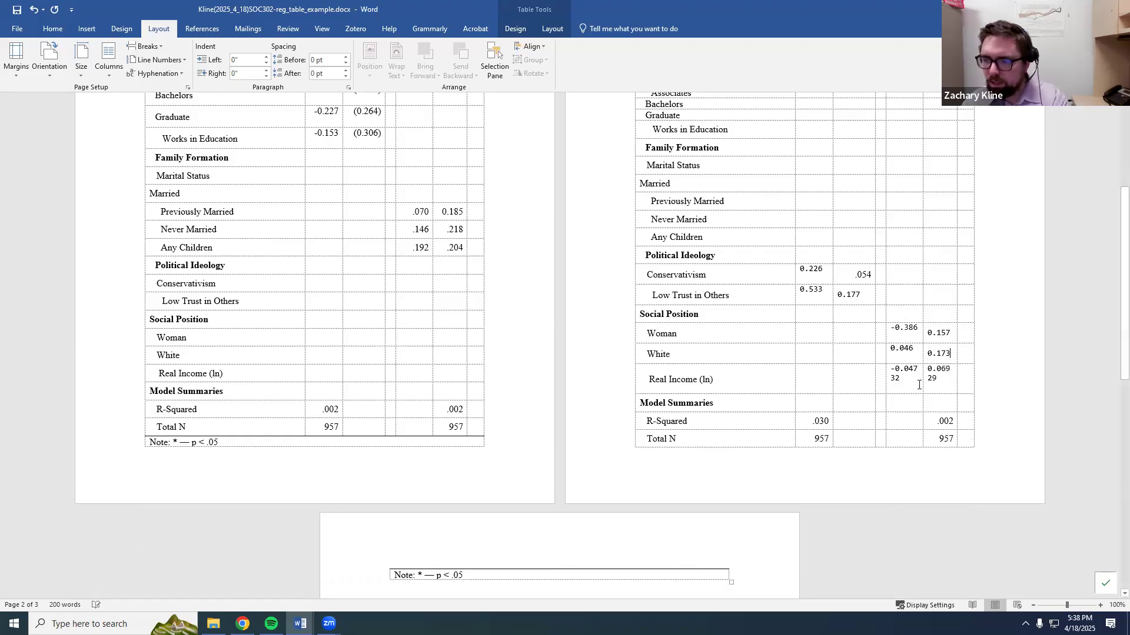
Round the Real Income (ln) row's β and S.E. values in Table 3B to -0.047 and 0.069.
{"action": "key", "text": "BackSpace"}
{"action": "key", "text": "BackSpace"}
{"action": "key", "text": "BackSpace"}
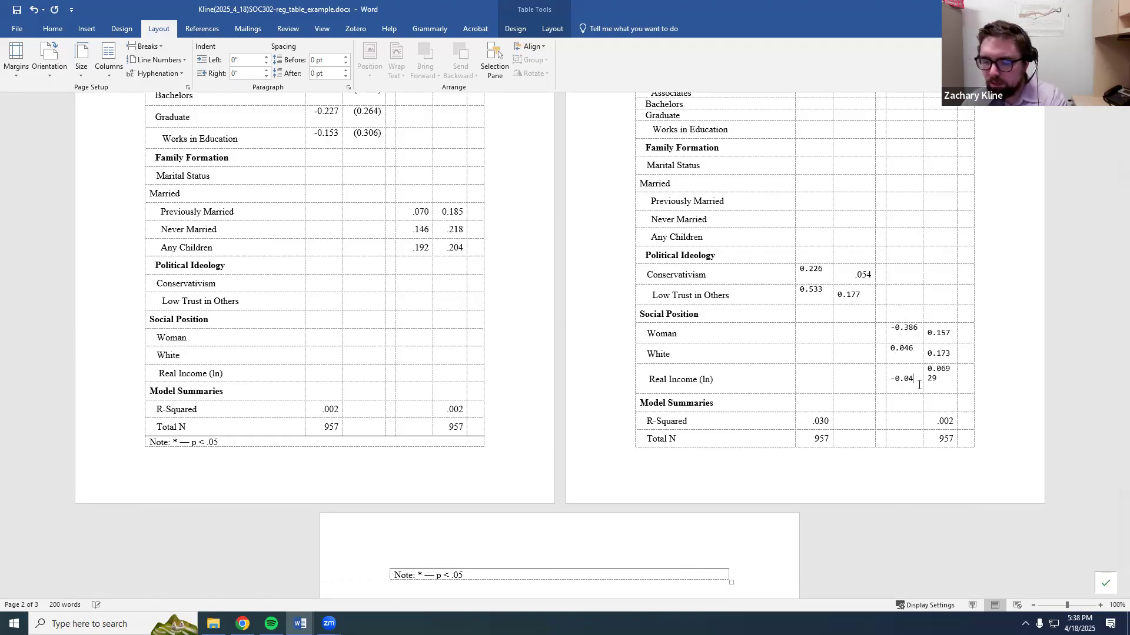
{"action": "key", "text": "BackSpace"}
{"action": "key", "text": "BackSpace"}
{"action": "key", "text": "BackSpace"}
{"action": "scroll", "coordinate": [949, 393], "scroll_direction": "down", "scroll_amount": 1}
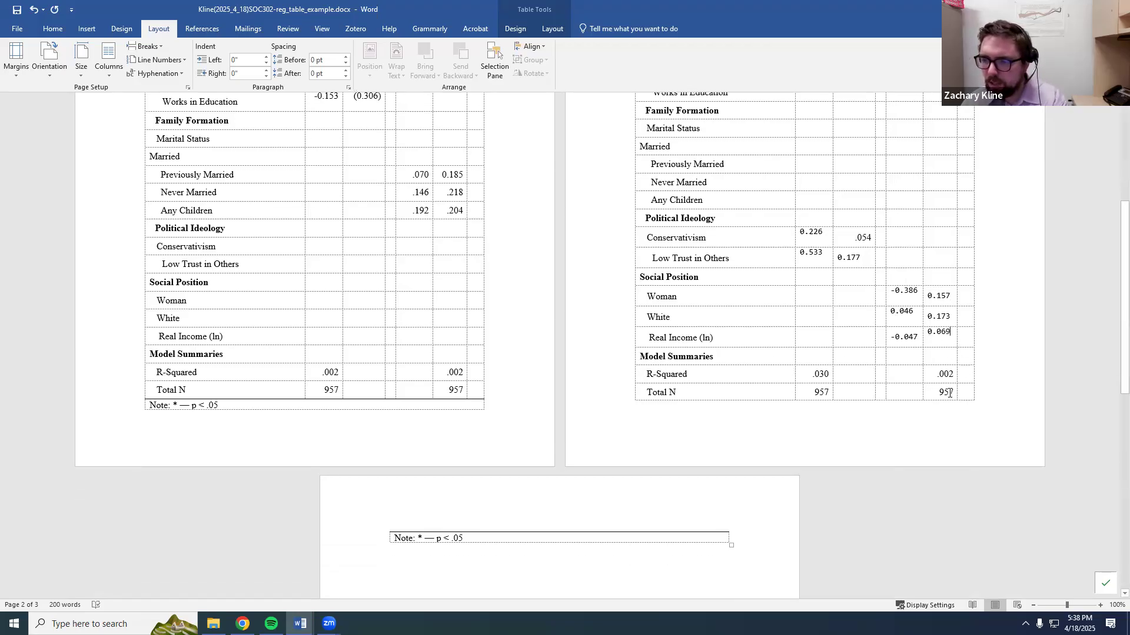
{"action": "scroll", "coordinate": [949, 393], "scroll_direction": "down", "scroll_amount": 1}
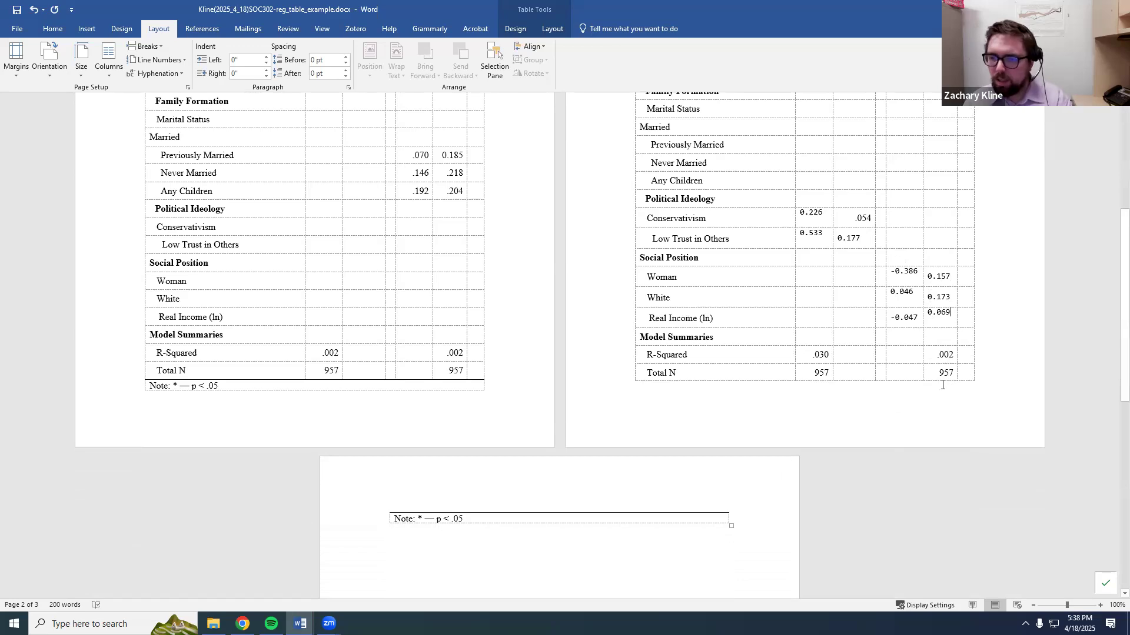
{"action": "scroll", "coordinate": [910, 309], "scroll_direction": "up", "scroll_amount": 7}
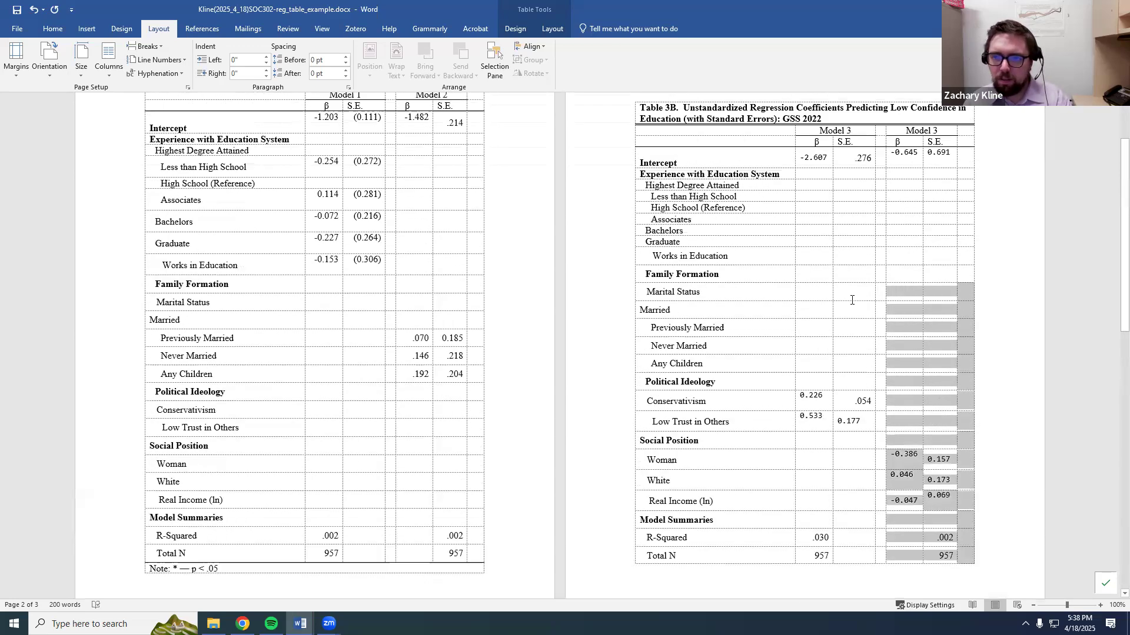
{"action": "left_click", "coordinate": [736, 267]}
{"action": "scroll", "coordinate": [729, 479], "scroll_direction": "down", "scroll_amount": 10}
{"action": "left_click_drag", "start_coordinate": [705, 180], "coordinate": [712, 478]}
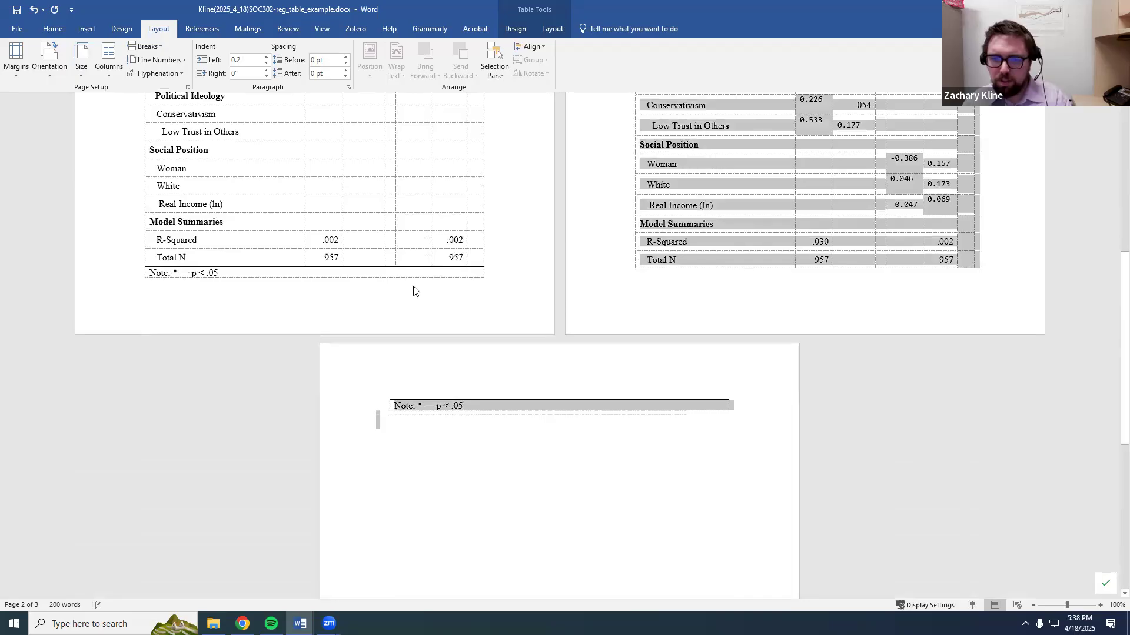
{"action": "left_click", "coordinate": [475, 29]}
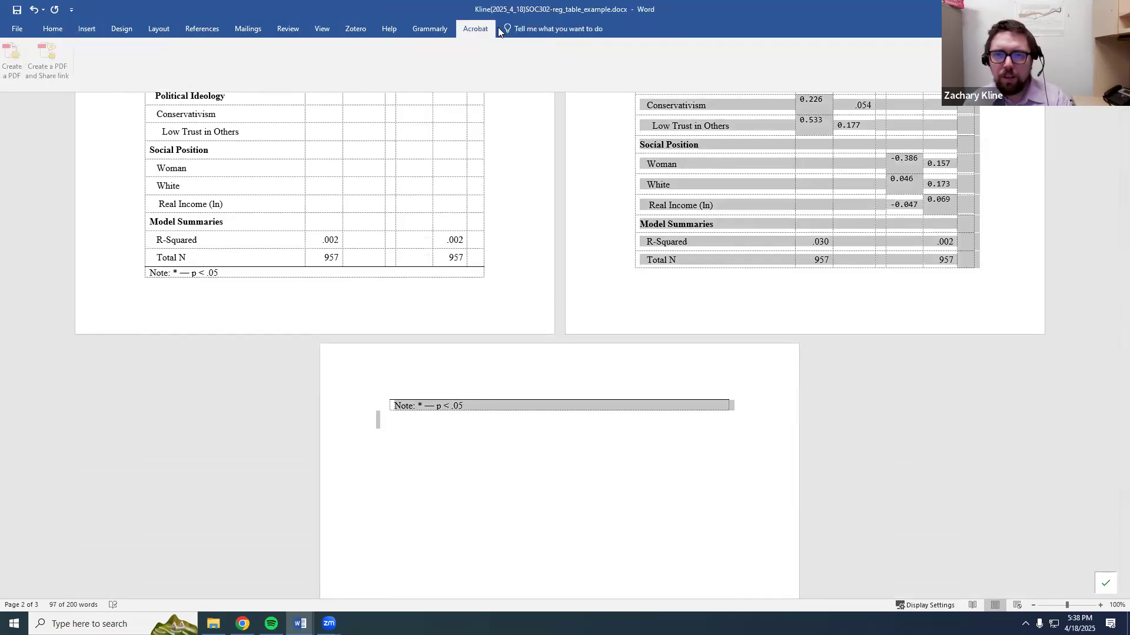
{"action": "left_click", "coordinate": [694, 205]}
{"action": "scroll", "coordinate": [902, 280], "scroll_direction": "up", "scroll_amount": 3}
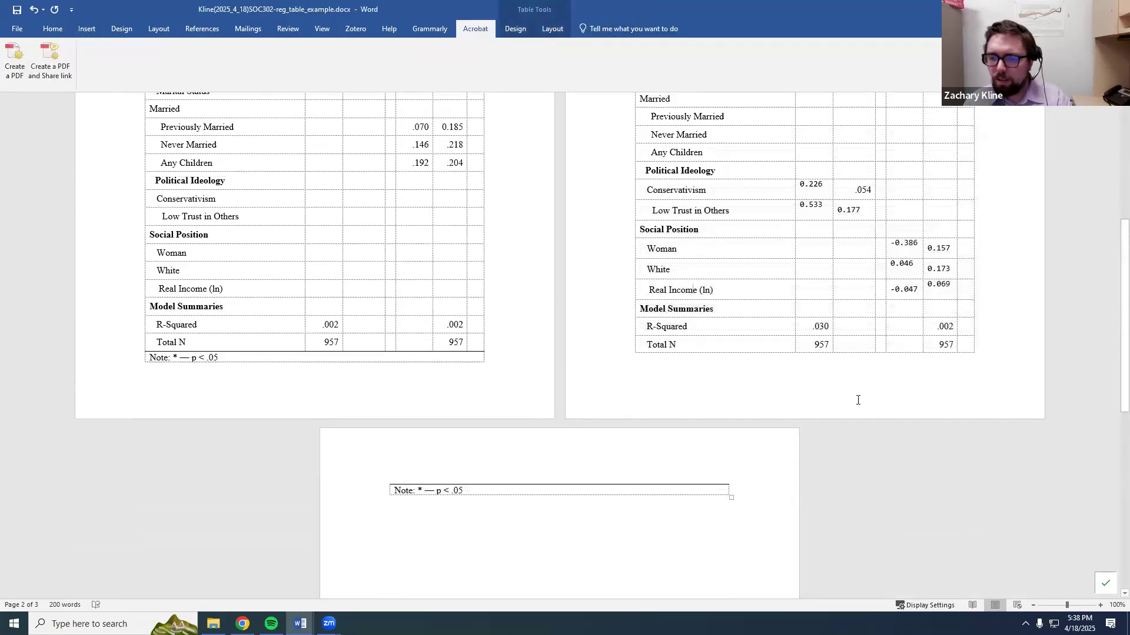
{"action": "left_click_drag", "start_coordinate": [713, 497], "coordinate": [335, 144]}
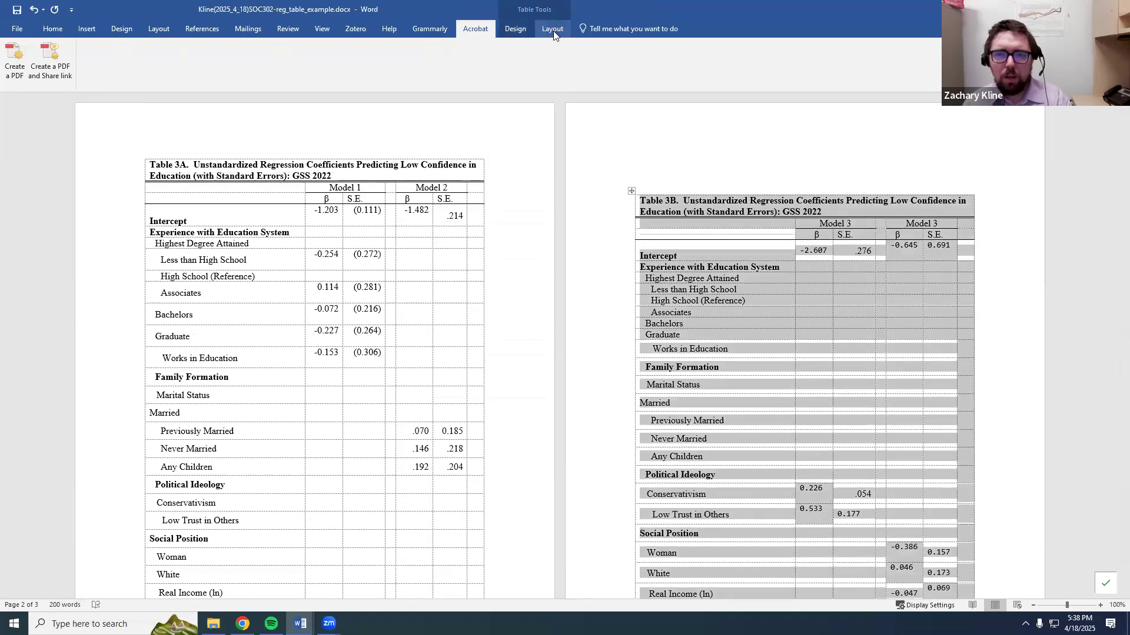
{"action": "left_click", "coordinate": [552, 29]}
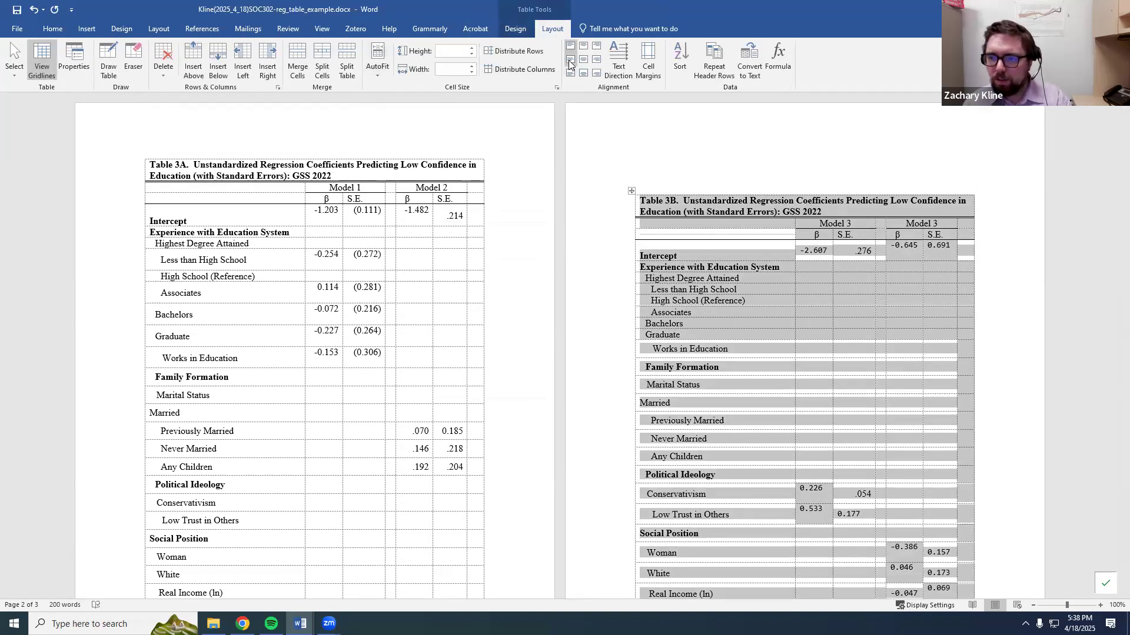
{"action": "left_click", "coordinate": [760, 299]}
{"action": "left_click_drag", "start_coordinate": [870, 289], "coordinate": [853, 573]}
{"action": "scroll", "coordinate": [761, 421], "scroll_direction": "down", "scroll_amount": 5}
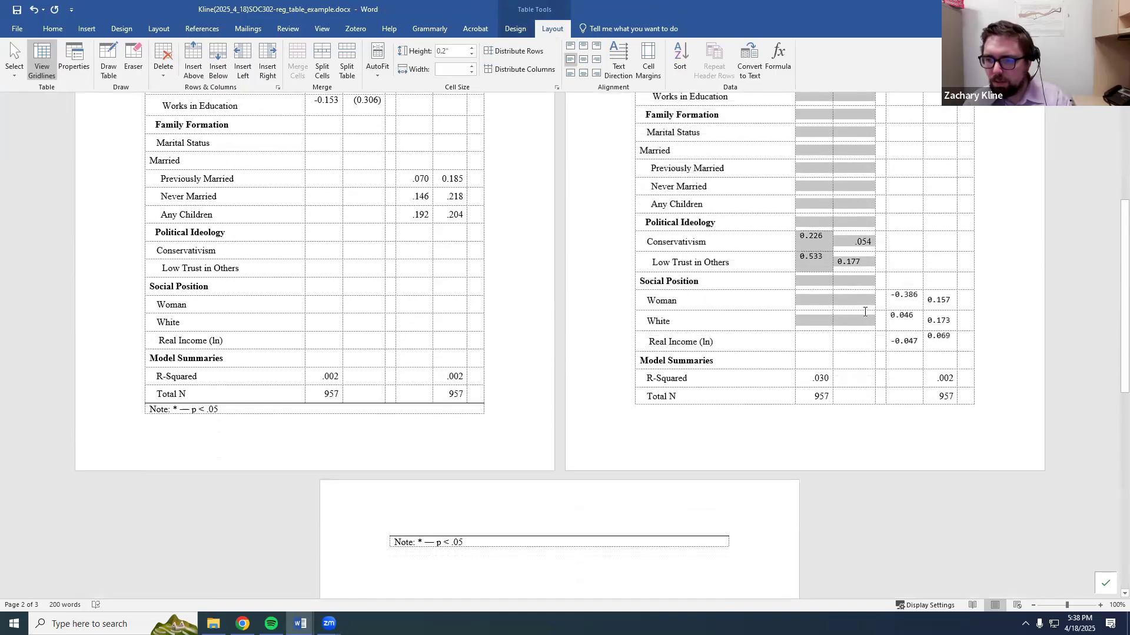
{"action": "left_click", "coordinate": [669, 535]}
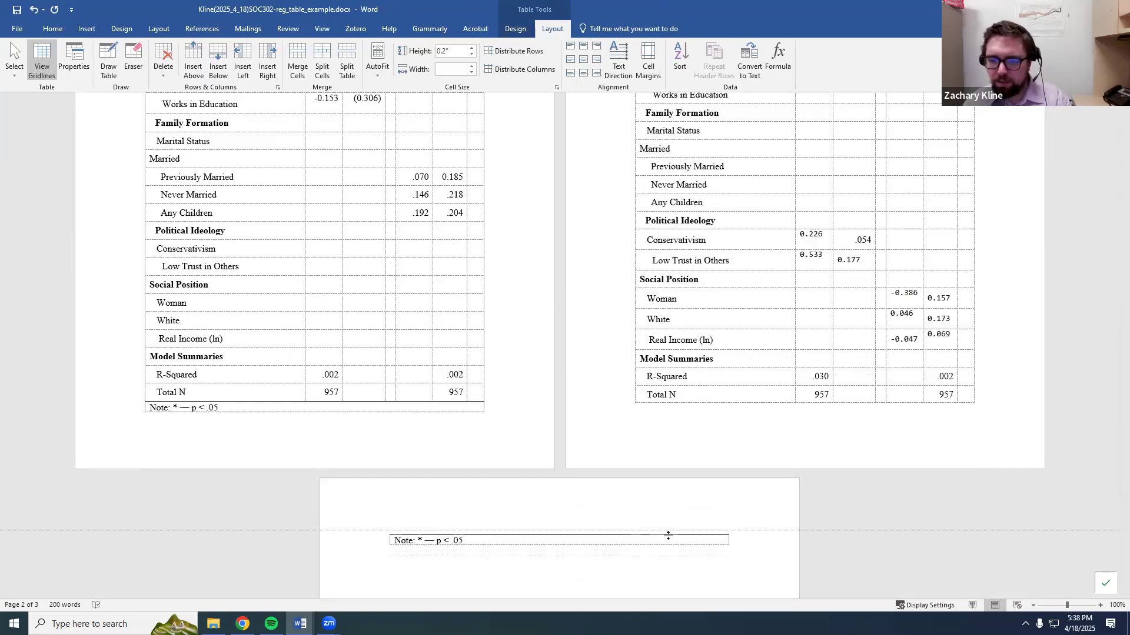
Set the font of all of Table 3B to Times New Roman, size 12.
{"action": "scroll", "coordinate": [691, 294], "scroll_direction": "up", "scroll_amount": 5}
{"action": "left_click_drag", "start_coordinate": [686, 396], "coordinate": [670, 205]}
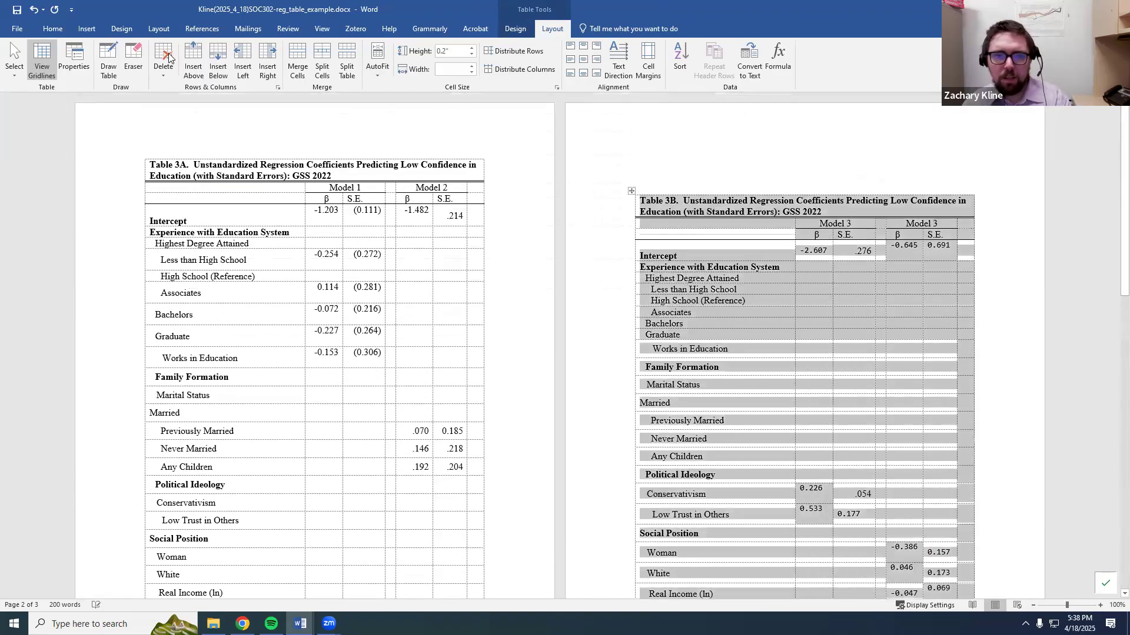
{"action": "left_click", "coordinate": [52, 28]}
{"action": "left_click", "coordinate": [142, 52]}
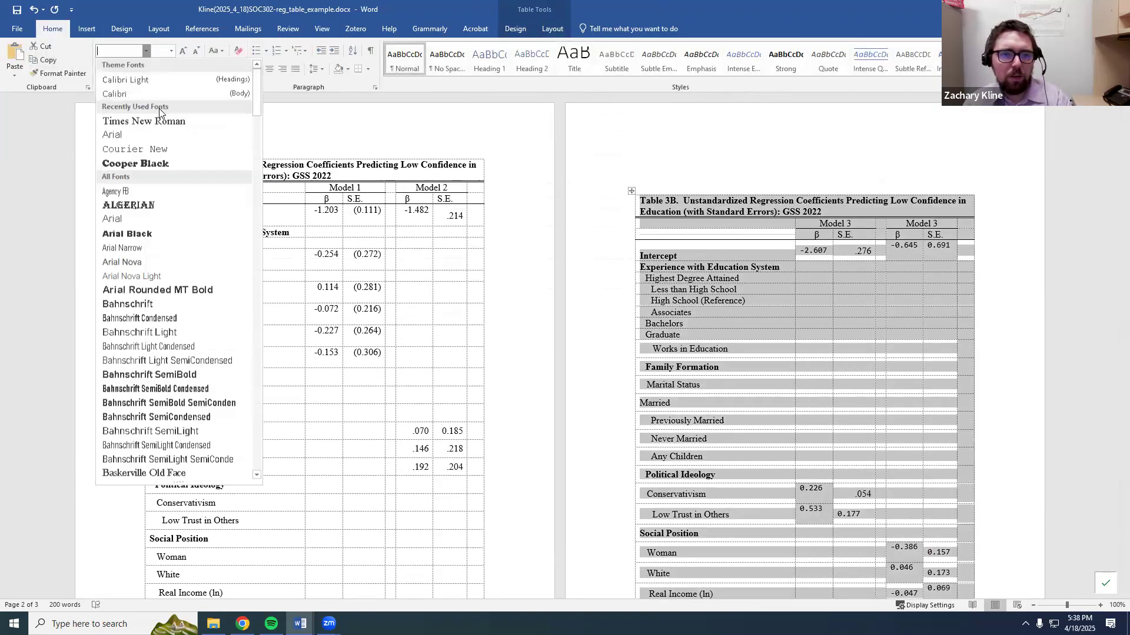
{"action": "left_click", "coordinate": [155, 116]}
{"action": "left_click", "coordinate": [171, 50]}
{"action": "left_click", "coordinate": [157, 109]}
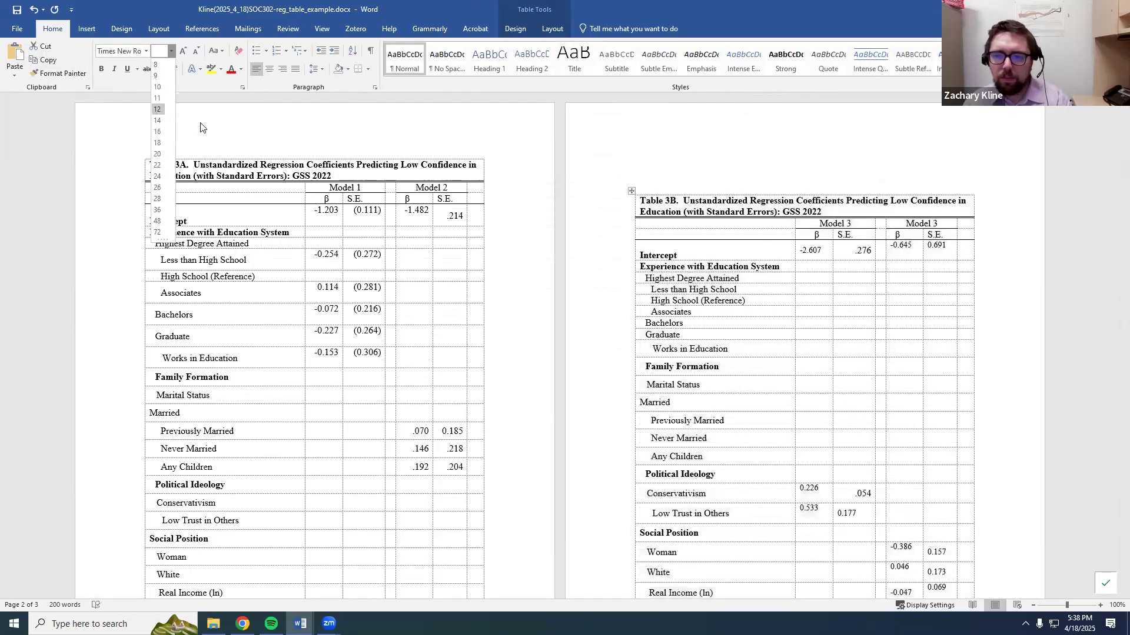
Right-align the cells of Table 3B's first β column from the Intercept row down to Total N.
{"action": "scroll", "coordinate": [827, 264], "scroll_direction": "down", "scroll_amount": 2}
{"action": "left_click", "coordinate": [829, 236]}
{"action": "left_click_drag", "start_coordinate": [820, 164], "coordinate": [818, 542]}
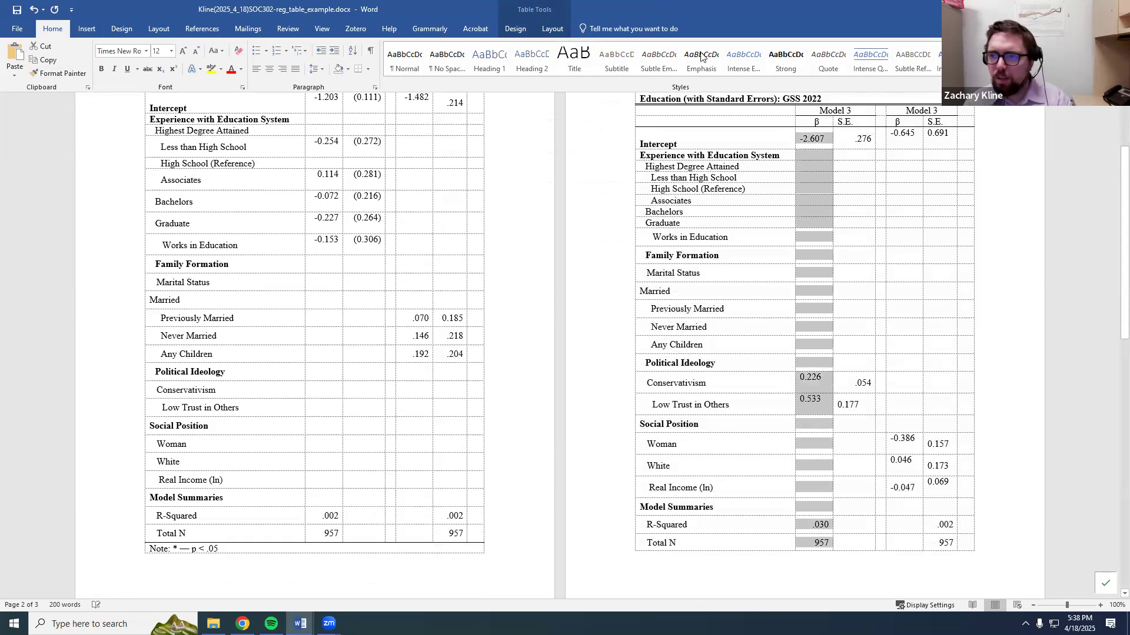
{"action": "left_click", "coordinate": [552, 29]}
{"action": "left_click", "coordinate": [596, 60]}
Left-align the cells of Table 3B's first S.E. column from Total N up to the Intercept row.
{"action": "left_click_drag", "start_coordinate": [853, 542], "coordinate": [848, 142]}
{"action": "key", "text": "ctrl+l"}
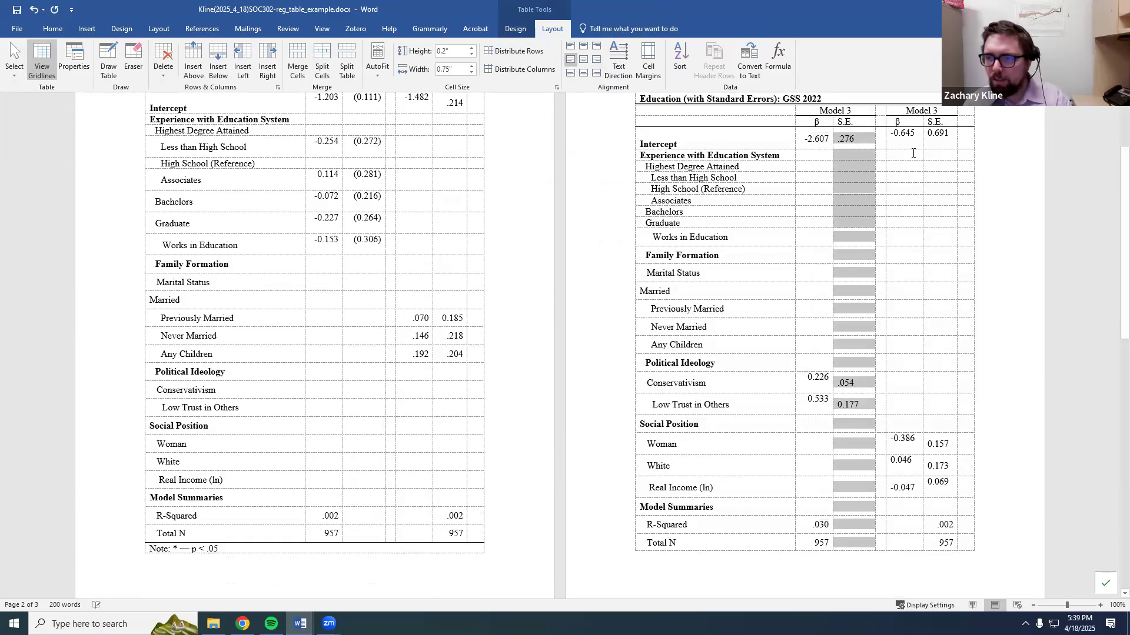
{"action": "left_click", "coordinate": [907, 156]}
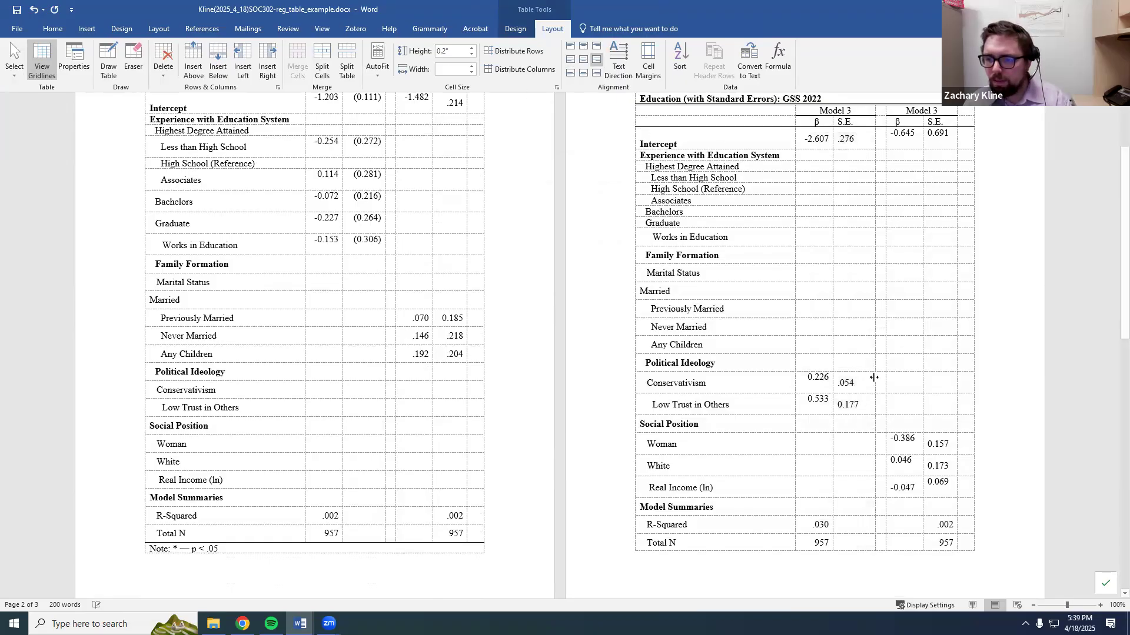
Drop the leading zeros in Table 3B's Low Trust in Others values (.533 and .177) and the Conservativism β (.226).
{"action": "left_click", "coordinate": [838, 406]}
{"action": "key", "text": "Delete"}
{"action": "key", "text": "Delete"}
{"action": "type", "text": "."}
{"action": "left_click", "coordinate": [810, 401]}
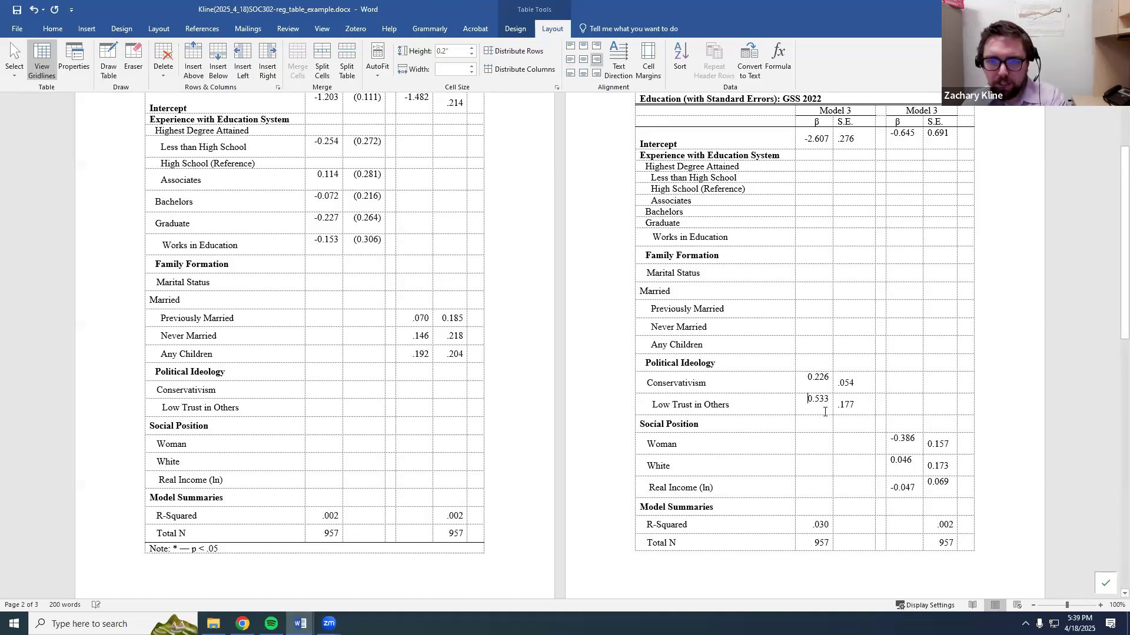
{"action": "left_click", "coordinate": [808, 381]}
{"action": "key", "text": "Delete"}
{"action": "key", "text": "Delete"}
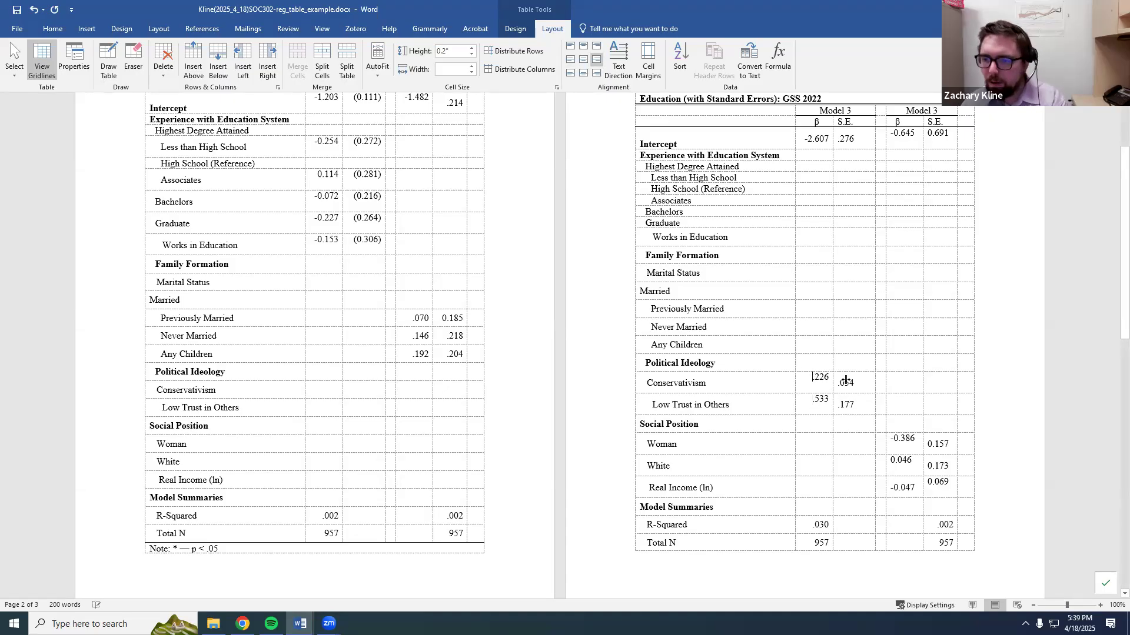
{"action": "type", "text": "."}
Drop the leading zeros from the Intercept row's second β and S.E. values, giving -.645 and .691.
{"action": "left_click", "coordinate": [897, 136]}
{"action": "key", "text": "Delete"}
{"action": "key", "text": "Delete"}
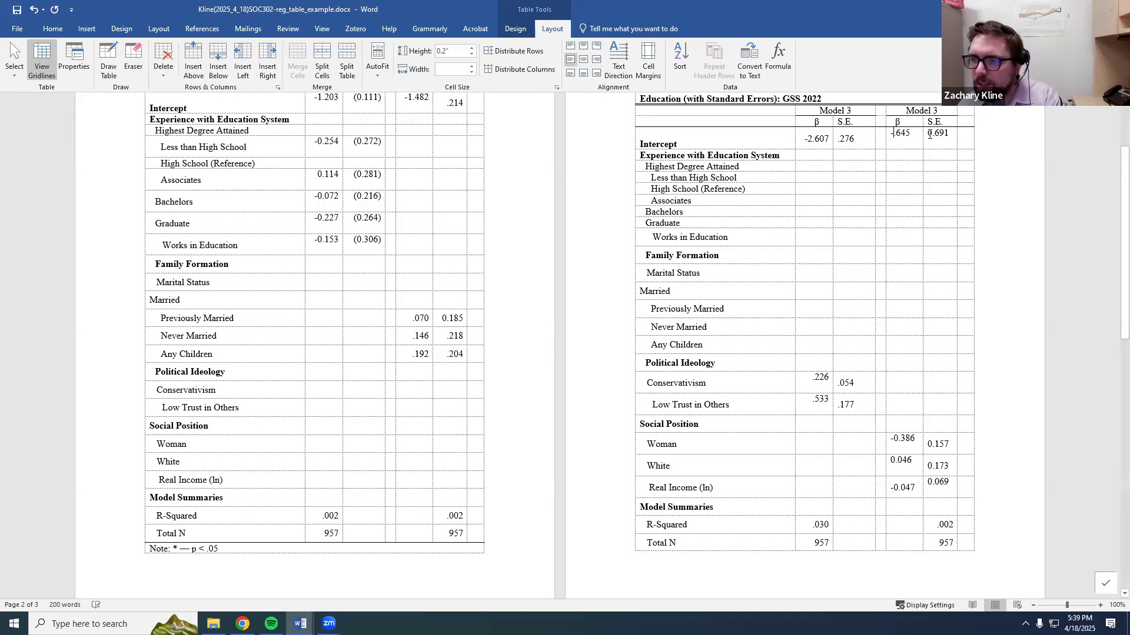
{"action": "key", "text": "Delete"}
{"action": "scroll", "coordinate": [653, 447], "scroll_direction": "down", "scroll_amount": 3}
{"action": "scroll", "coordinate": [703, 471], "scroll_direction": "up", "scroll_amount": 4}
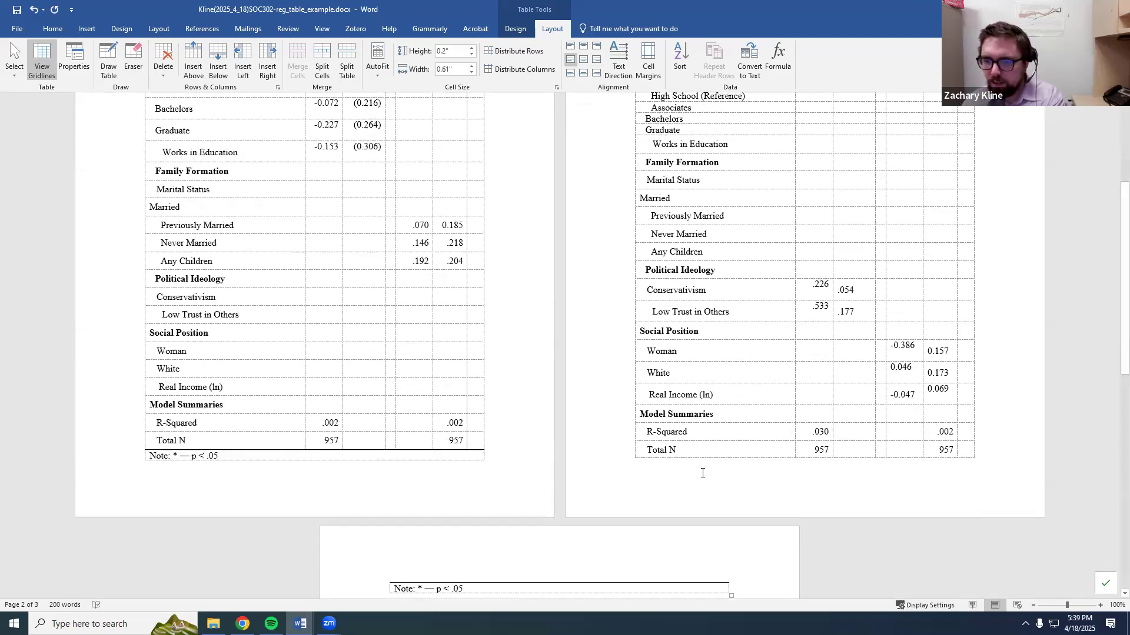
Right-align the β values in the Woman, White and Real Income (ln) rows of Table 3B.
{"action": "scroll", "coordinate": [906, 405], "scroll_direction": "down", "scroll_amount": 3}
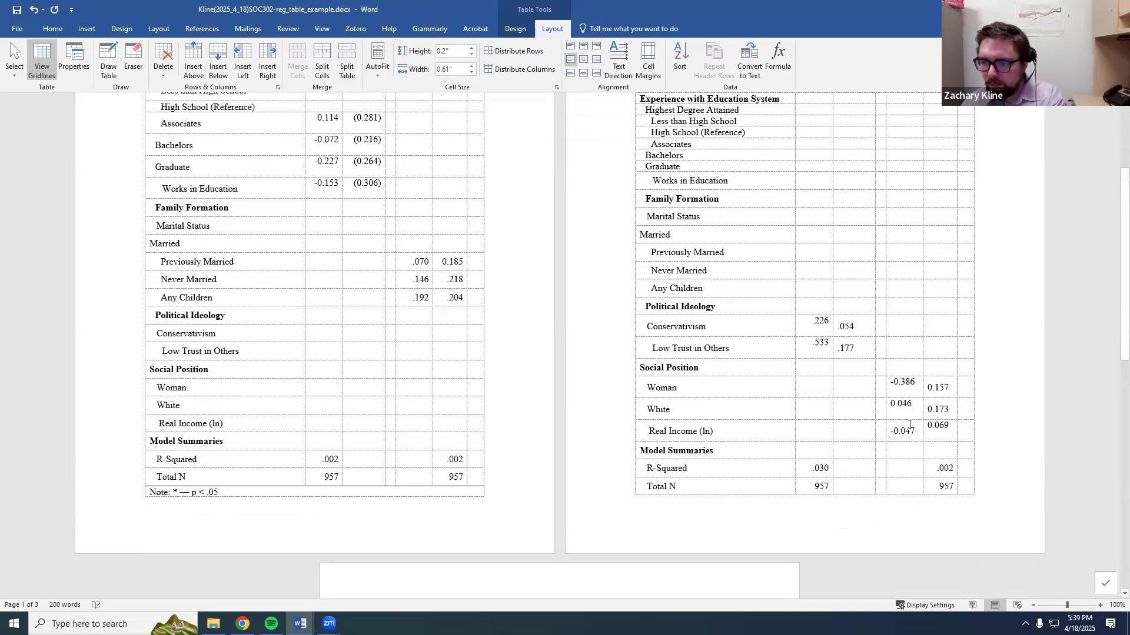
{"action": "left_click_drag", "start_coordinate": [908, 431], "coordinate": [902, 384]}
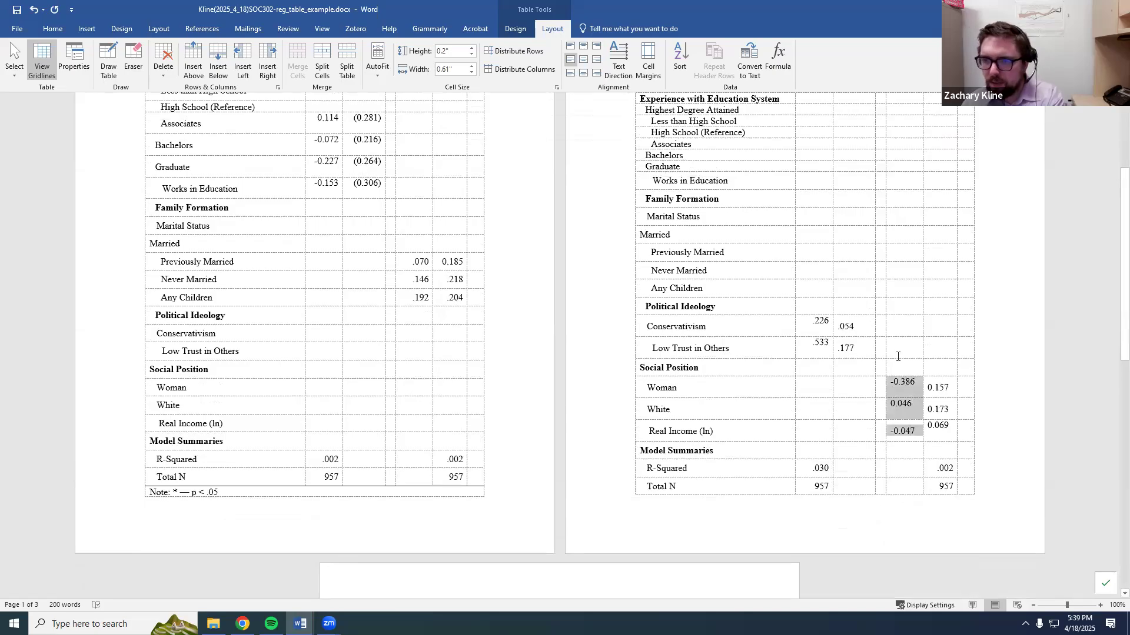
{"action": "left_click", "coordinate": [596, 59]}
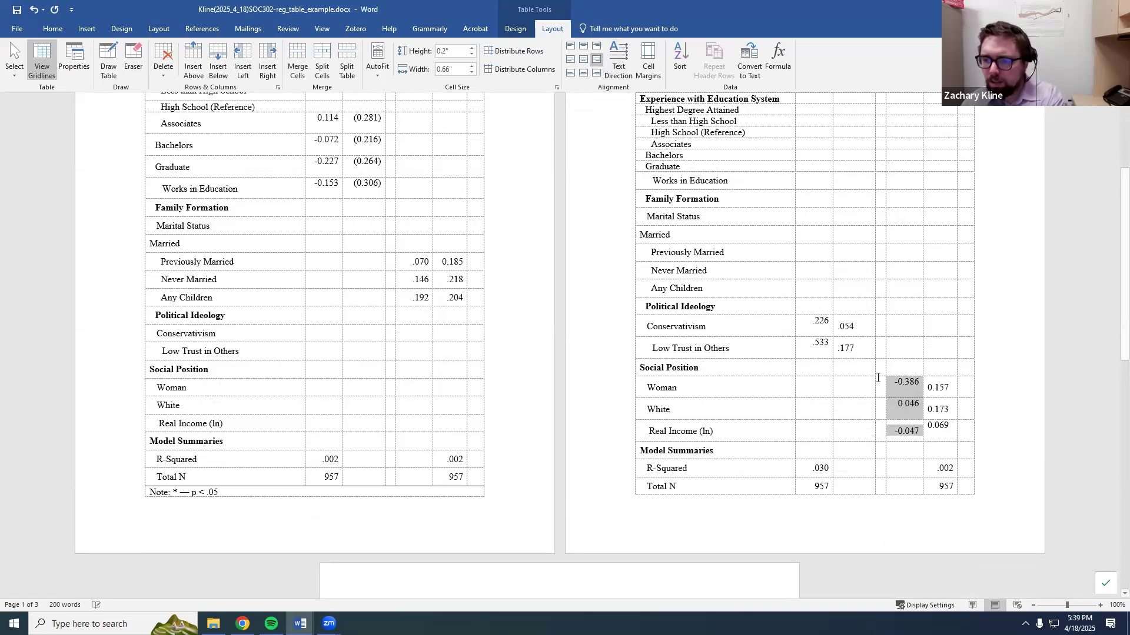
Remove the extra blank lines from the White and Woman β cells and the Real Income (ln) S.E. cell.
{"action": "left_click", "coordinate": [918, 416]}
{"action": "key", "text": "BackSpace"}
{"action": "key", "text": "BackSpace"}
{"action": "key", "text": "BackSpace"}
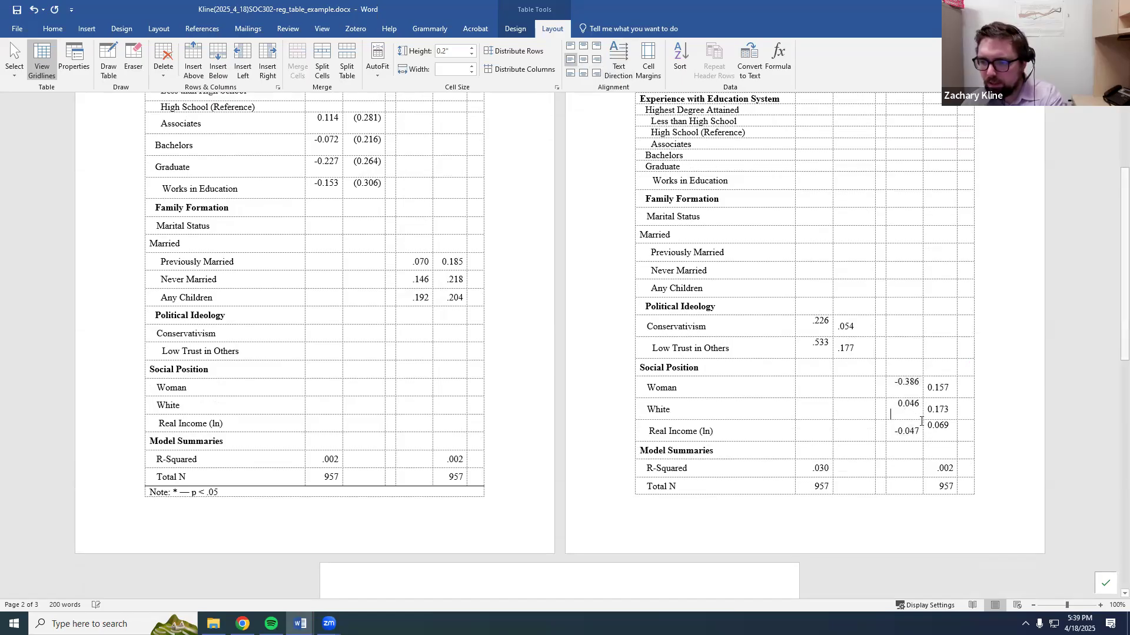
{"action": "left_click", "coordinate": [917, 398]}
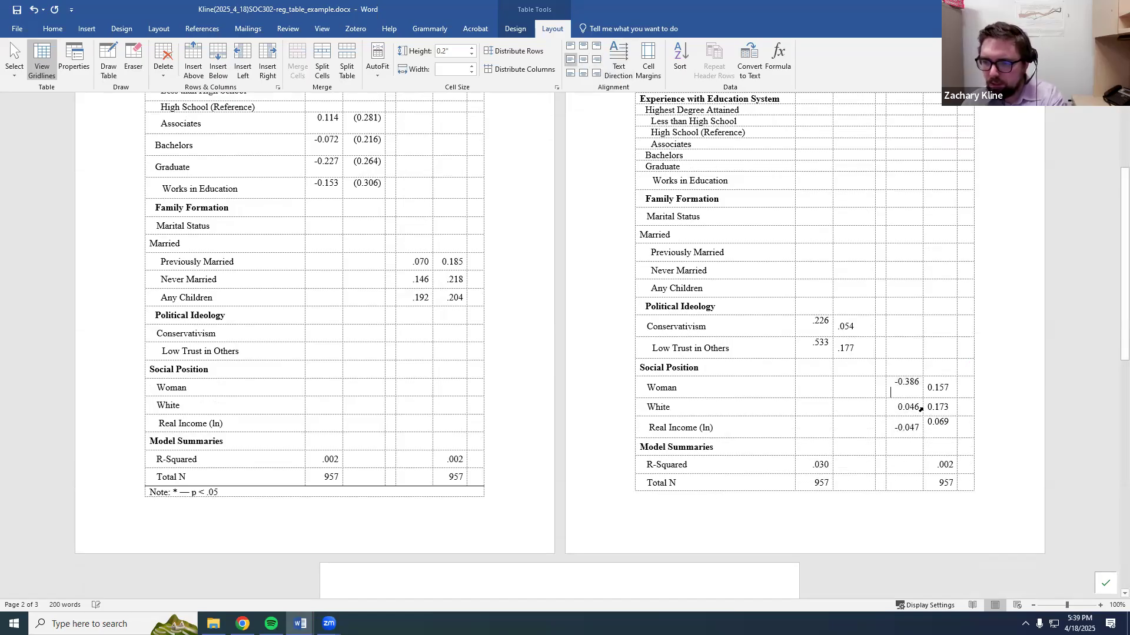
{"action": "key", "text": "BackSpace"}
{"action": "key", "text": "BackSpace"}
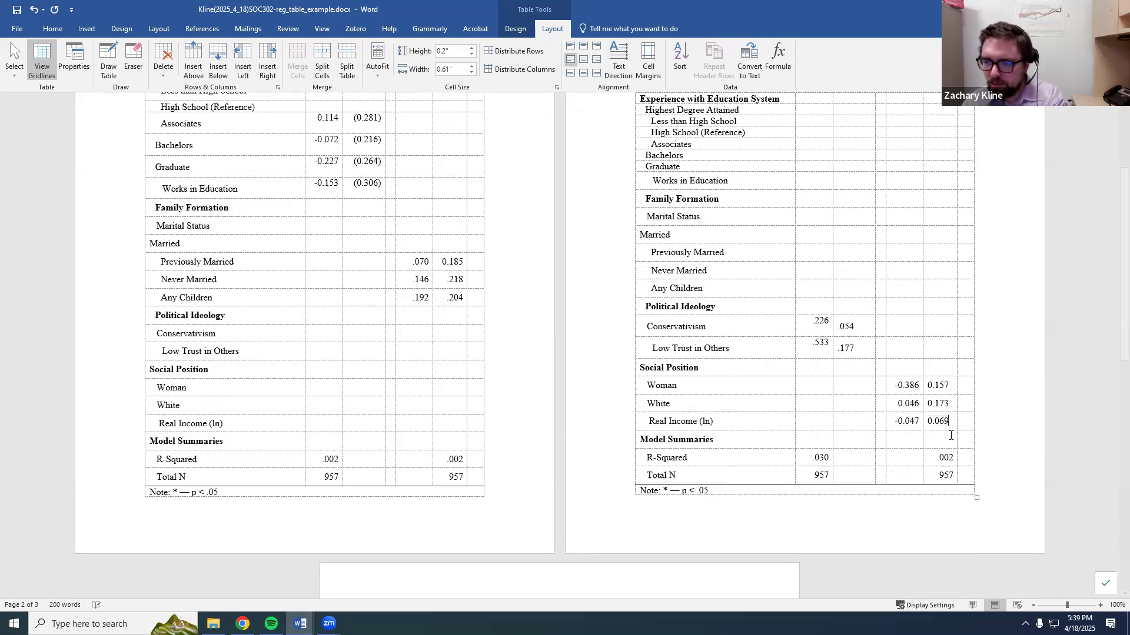
Delete the empty space above Table 3B so the table starts at the top of its page.
{"action": "scroll", "coordinate": [953, 435], "scroll_direction": "down", "scroll_amount": 3}
{"action": "scroll", "coordinate": [961, 428], "scroll_direction": "up", "scroll_amount": 8}
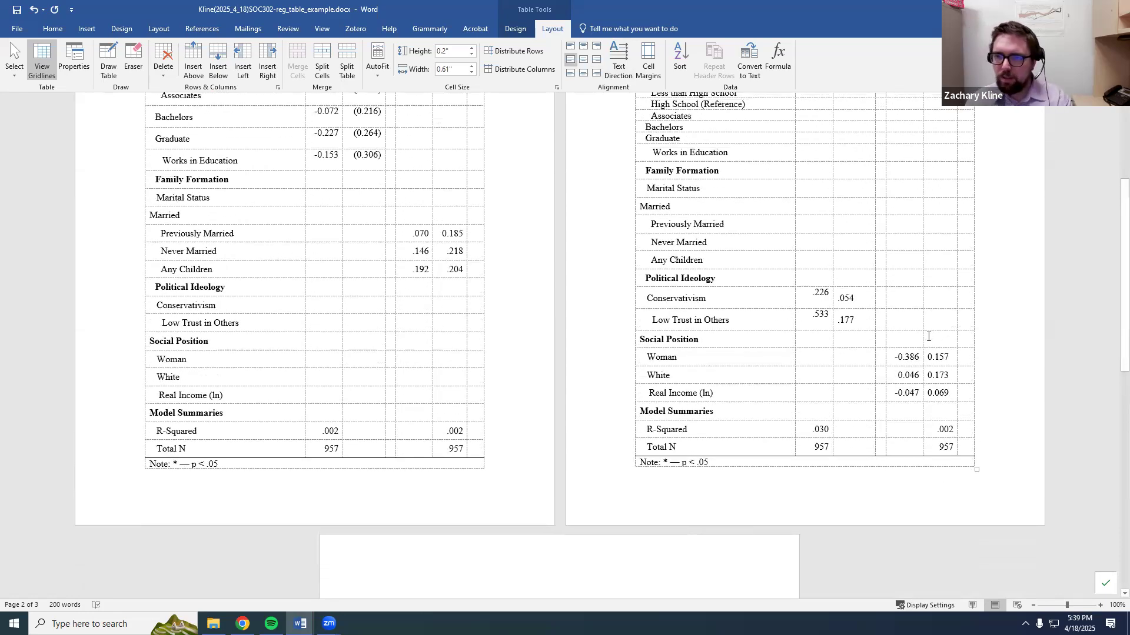
{"action": "left_click", "coordinate": [718, 174]}
{"action": "key", "text": "Delete"}
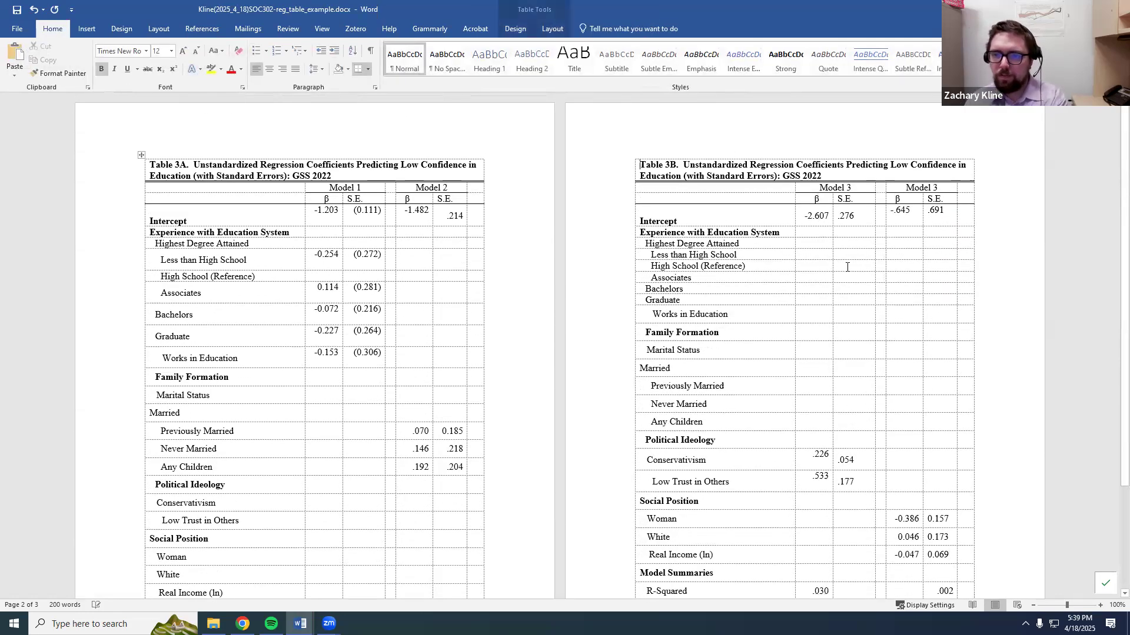
Copy the whole of Table 3B, from its title row through the note row.
{"action": "scroll", "coordinate": [975, 407], "scroll_direction": "down", "scroll_amount": 4}
{"action": "left_click", "coordinate": [1009, 433]}
{"action": "left_click_drag", "start_coordinate": [691, 520], "coordinate": [630, 110]}
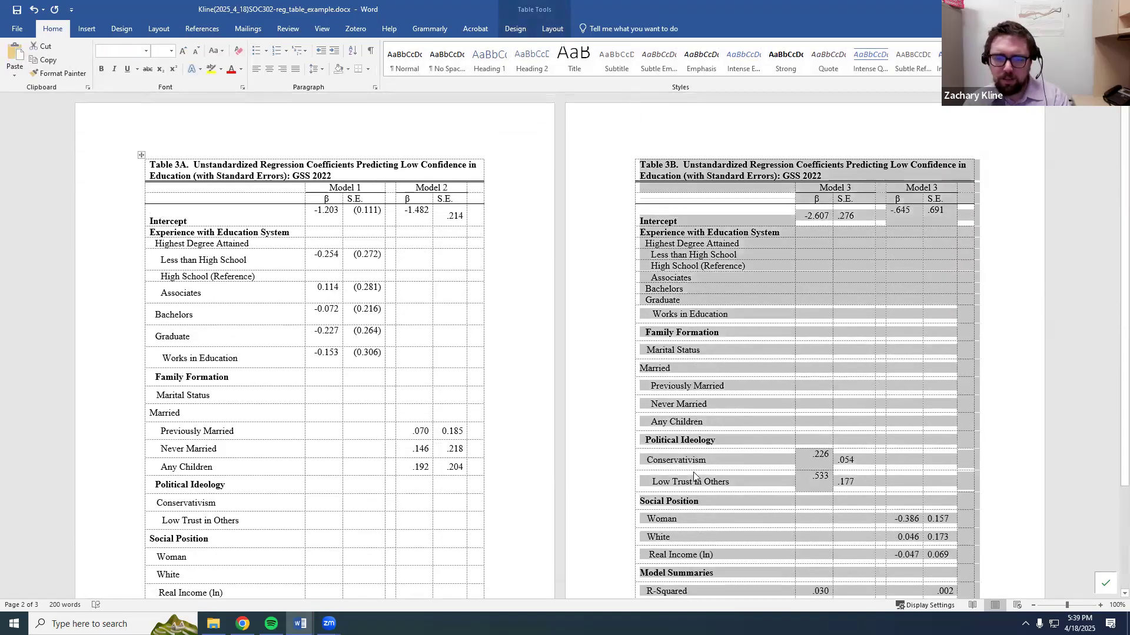
{"action": "scroll", "coordinate": [696, 477], "scroll_direction": "down", "scroll_amount": 4}
{"action": "left_click", "coordinate": [1022, 457]}
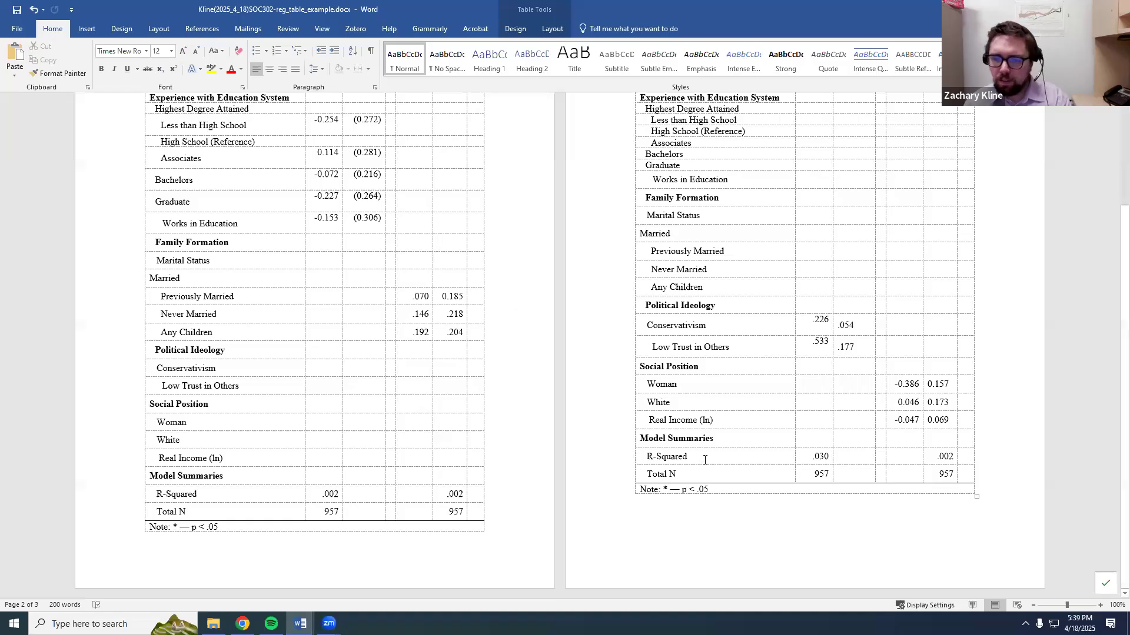
Insert a break below Table 3B to start a new page and paste the copied table there.
{"action": "left_click", "coordinate": [700, 527]}
{"action": "left_click", "coordinate": [159, 29]}
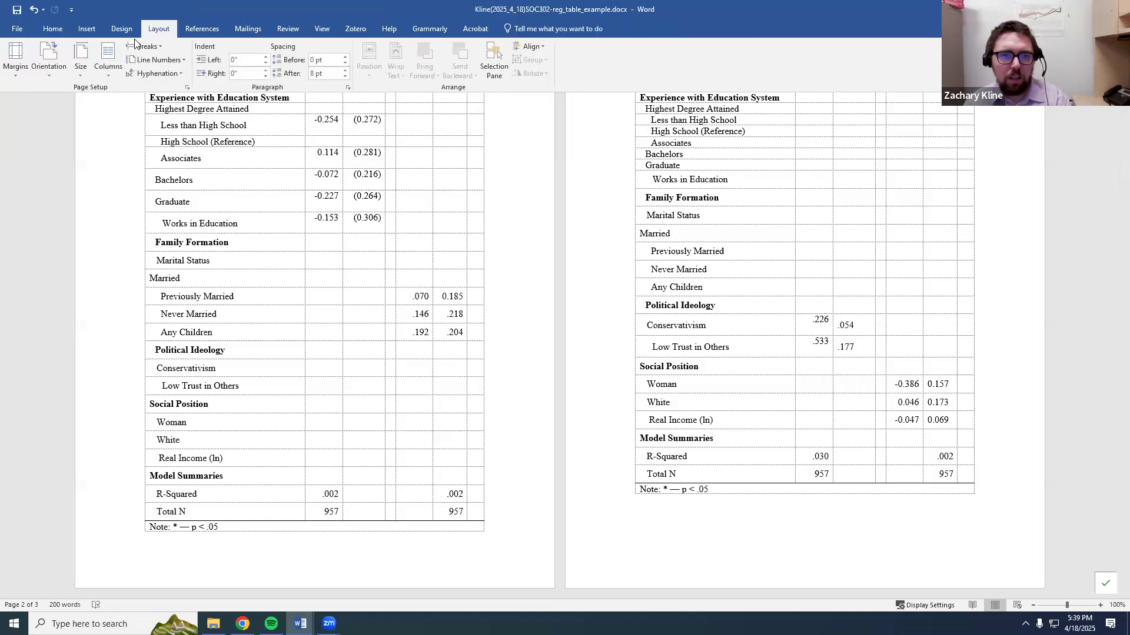
{"action": "left_click", "coordinate": [145, 45]}
{"action": "left_click", "coordinate": [182, 200]}
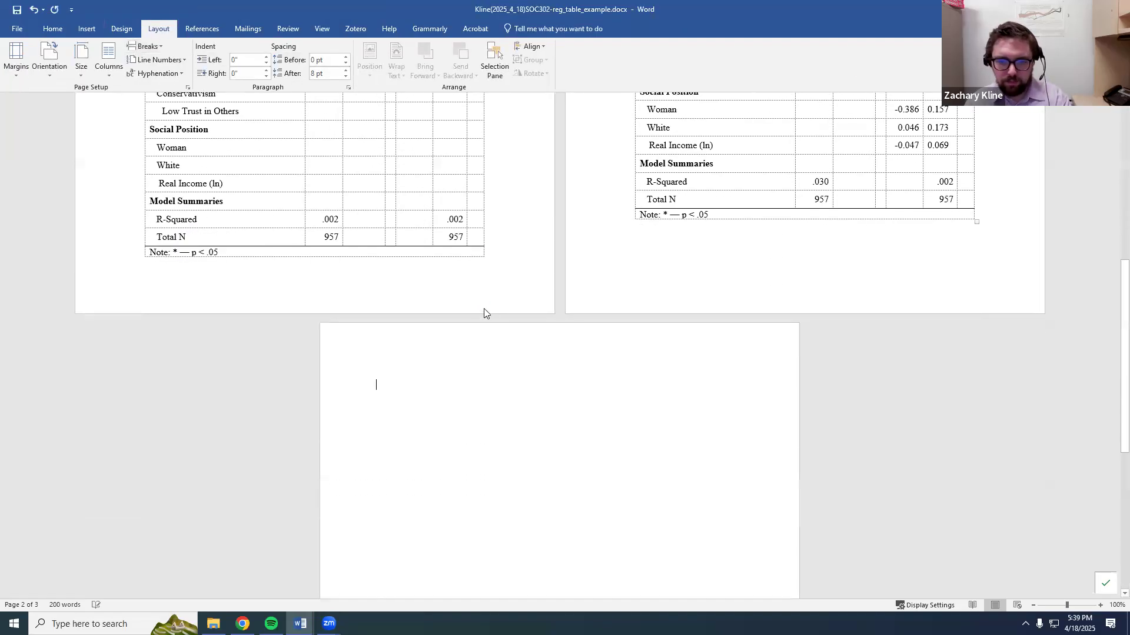
{"action": "scroll", "coordinate": [505, 312], "scroll_direction": "down", "scroll_amount": 1}
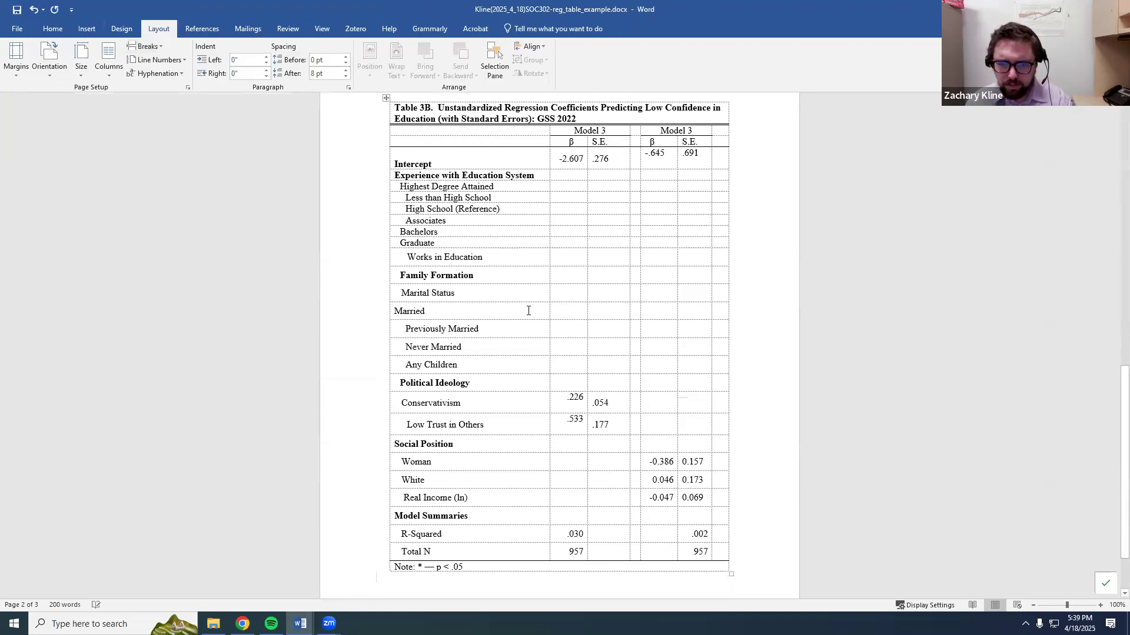
Change the copied table's first model heading to Model 5 and its title number to Table 3C.
{"action": "left_click", "coordinate": [608, 131]}
{"action": "key", "text": "BackSpace"}
{"action": "type", "text": "5"}
{"action": "left_click", "coordinate": [429, 109]}
{"action": "key", "text": "BackSpace"}
{"action": "type", "text": "C"}
{"action": "left_click_drag", "start_coordinate": [712, 541], "coordinate": [706, 141]}
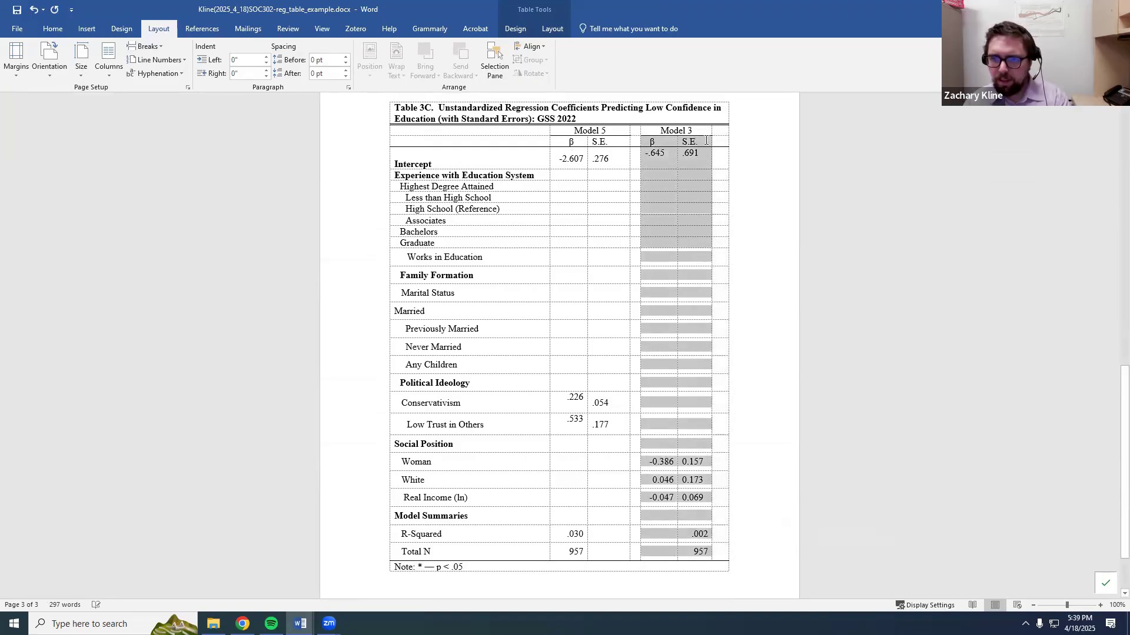
{"action": "right_click", "coordinate": [710, 160]}
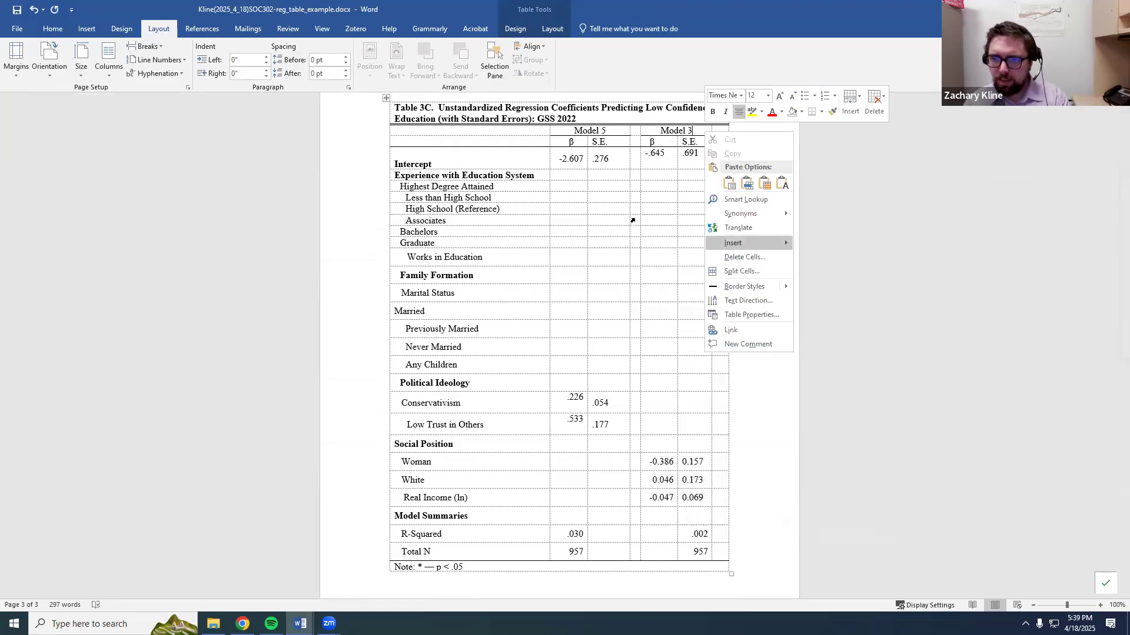
{"action": "left_click", "coordinate": [661, 130]}
{"action": "left_click_drag", "start_coordinate": [661, 130], "coordinate": [724, 161]}
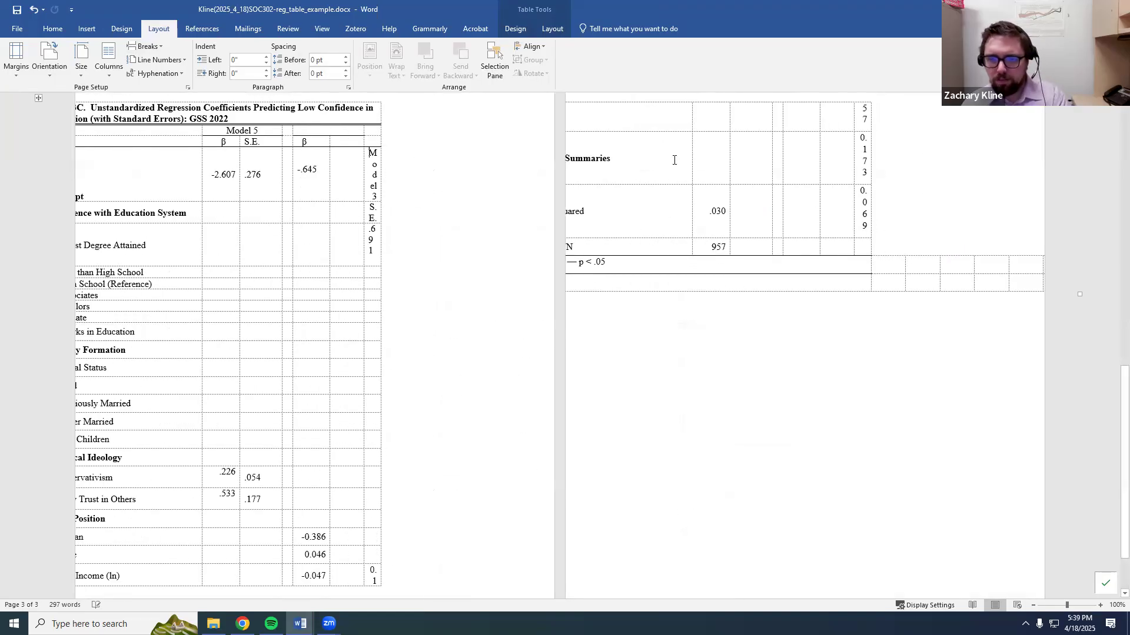
{"action": "key", "text": "ctrl+z"}
Delete the second model's β and S.E. columns, headed Model 3, from Table 3C.
{"action": "right_click", "coordinate": [664, 137]}
{"action": "left_click", "coordinate": [691, 209]}
{"action": "left_click", "coordinate": [552, 329]}
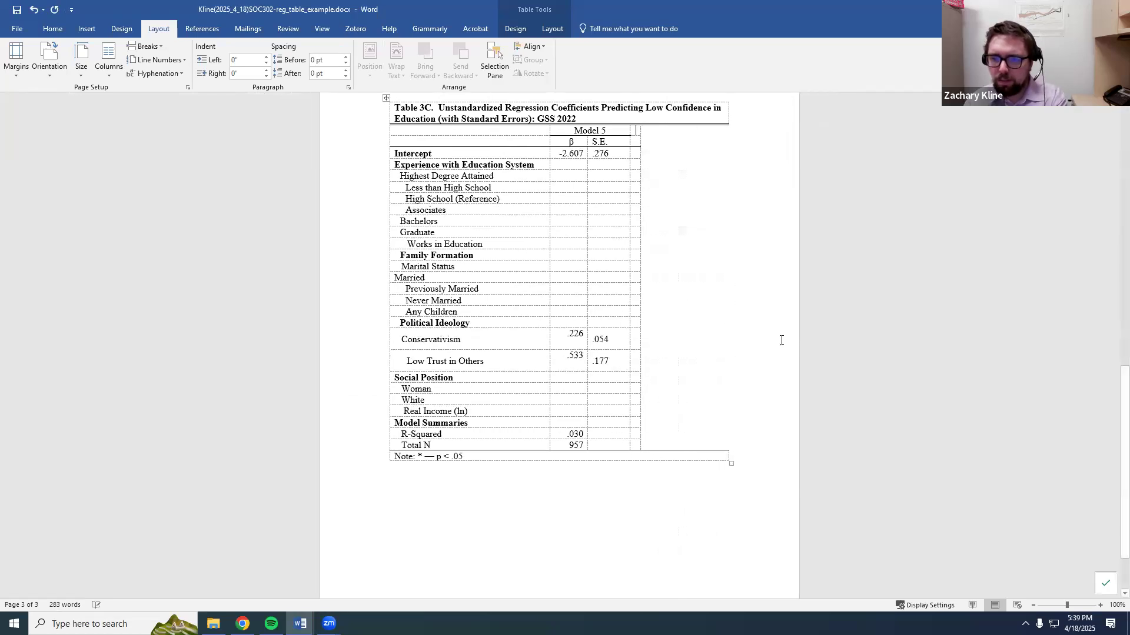
Narrow Table 3C's title and note rows to match the remaining columns and centre the table on the page.
{"action": "scroll", "coordinate": [736, 490], "scroll_direction": "up", "scroll_amount": 1}
{"action": "left_click_drag", "start_coordinate": [726, 485], "coordinate": [655, 488]}
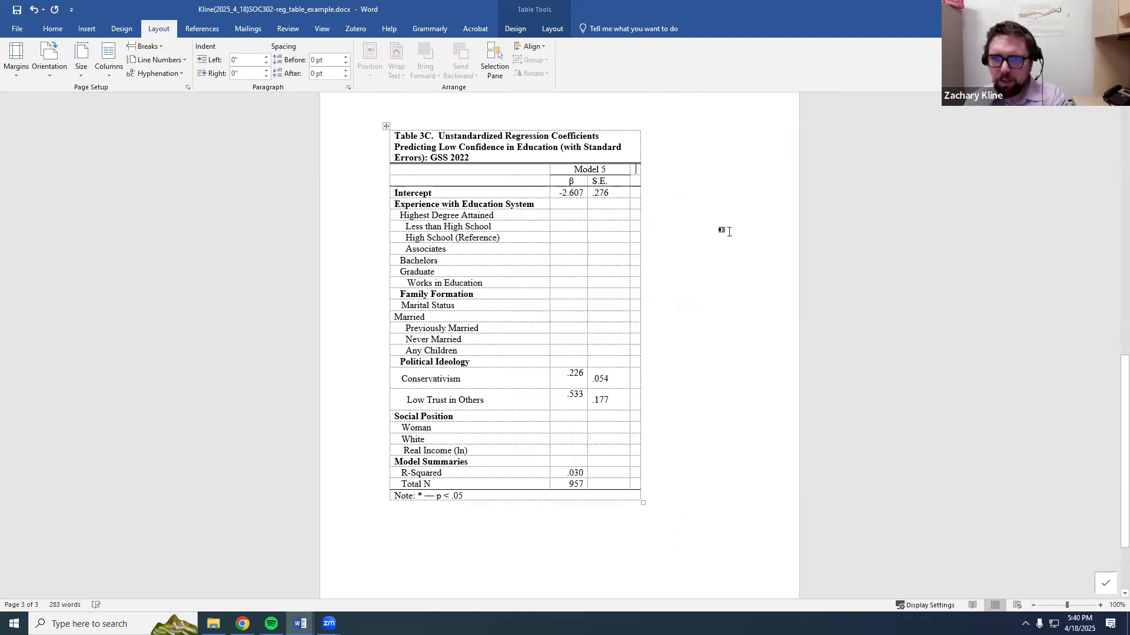
{"action": "left_click", "coordinate": [720, 230]}
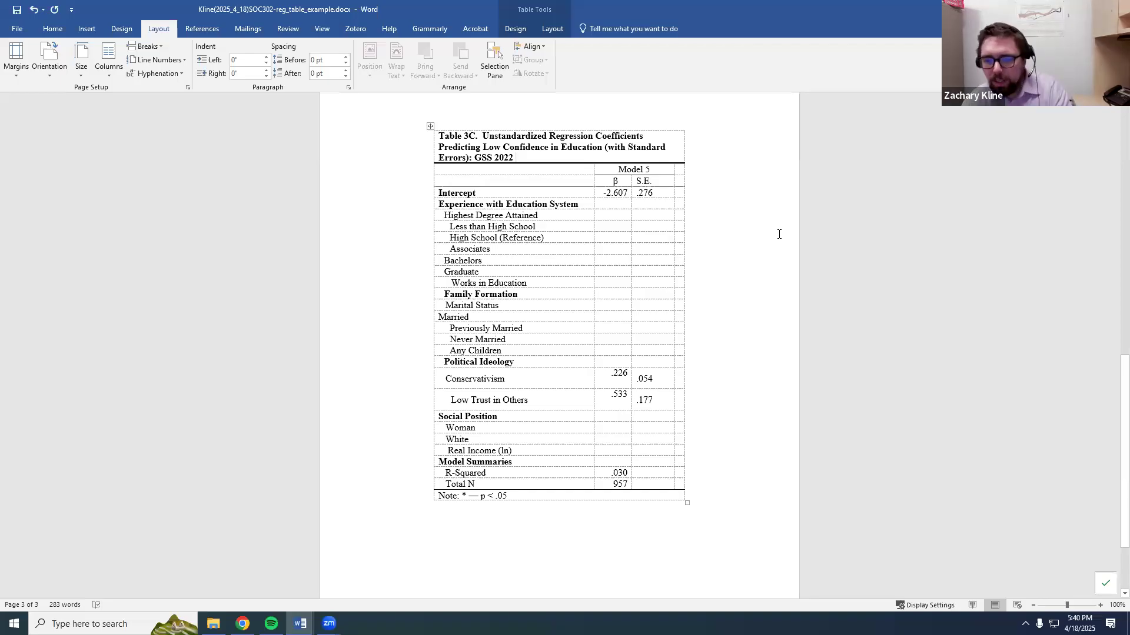
Clear all β and S.E. values under Model 5 from Intercept through Total N, keeping the note row.
{"action": "left_click_drag", "start_coordinate": [614, 193], "coordinate": [641, 492]}
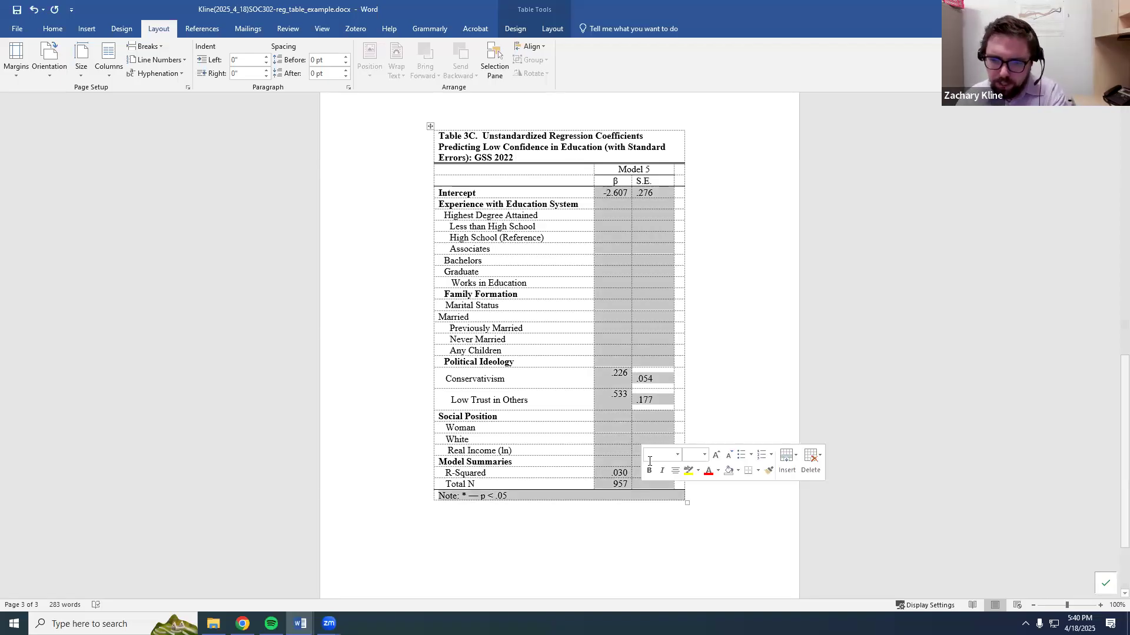
{"action": "key", "text": "Delete"}
{"action": "key", "text": "ctrl+z"}
{"action": "left_click_drag", "start_coordinate": [618, 196], "coordinate": [660, 482]}
{"action": "key", "text": "Delete"}
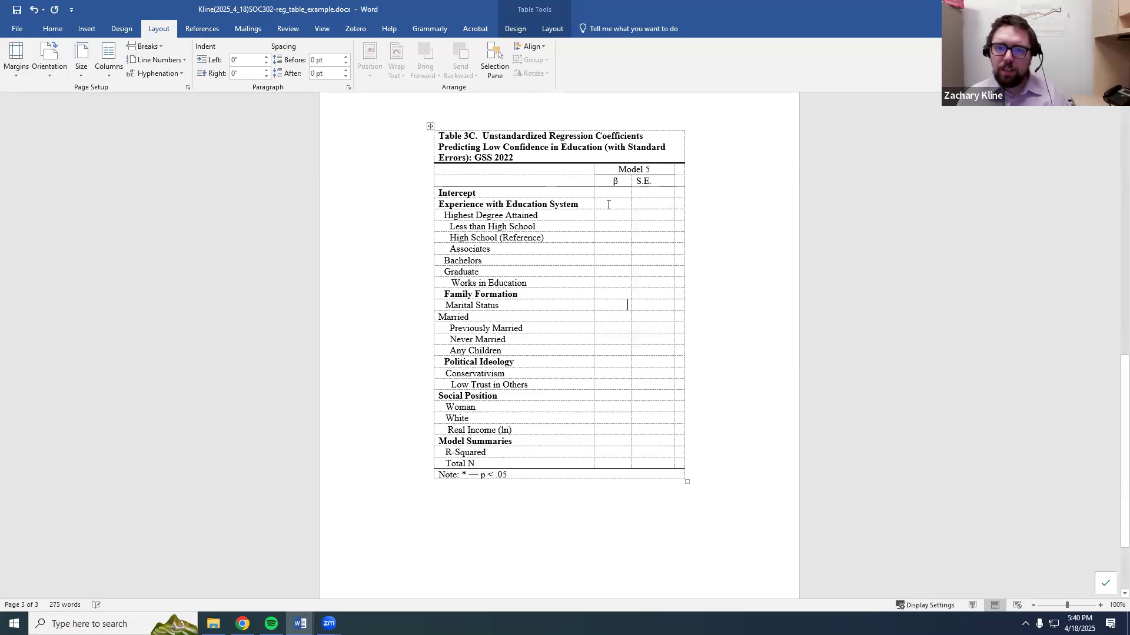
Set the cell alignment of the empty Model 5 β and S.E. columns from Intercept through Total N.
{"action": "left_click_drag", "start_coordinate": [615, 194], "coordinate": [619, 464]}
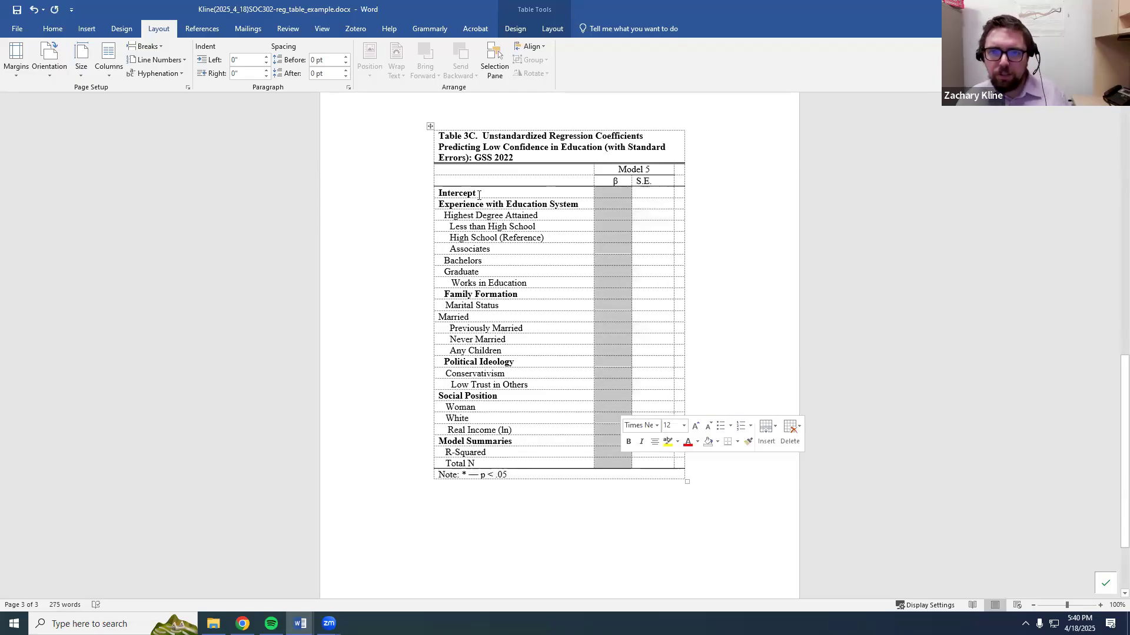
{"action": "left_click", "coordinate": [549, 30]}
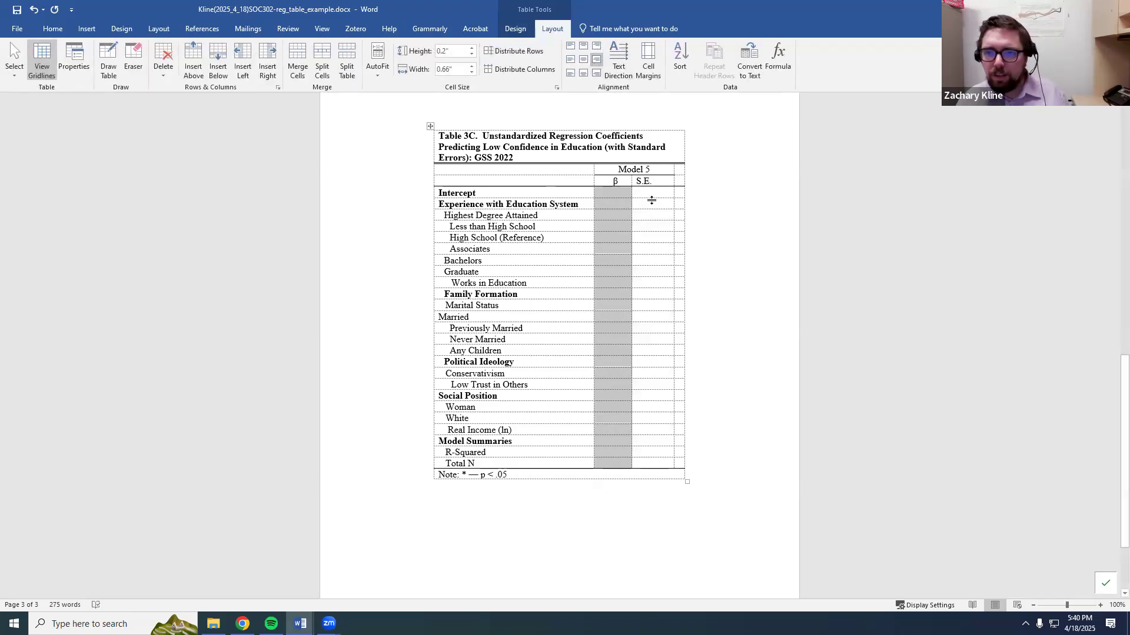
{"action": "left_click_drag", "start_coordinate": [653, 194], "coordinate": [653, 465]}
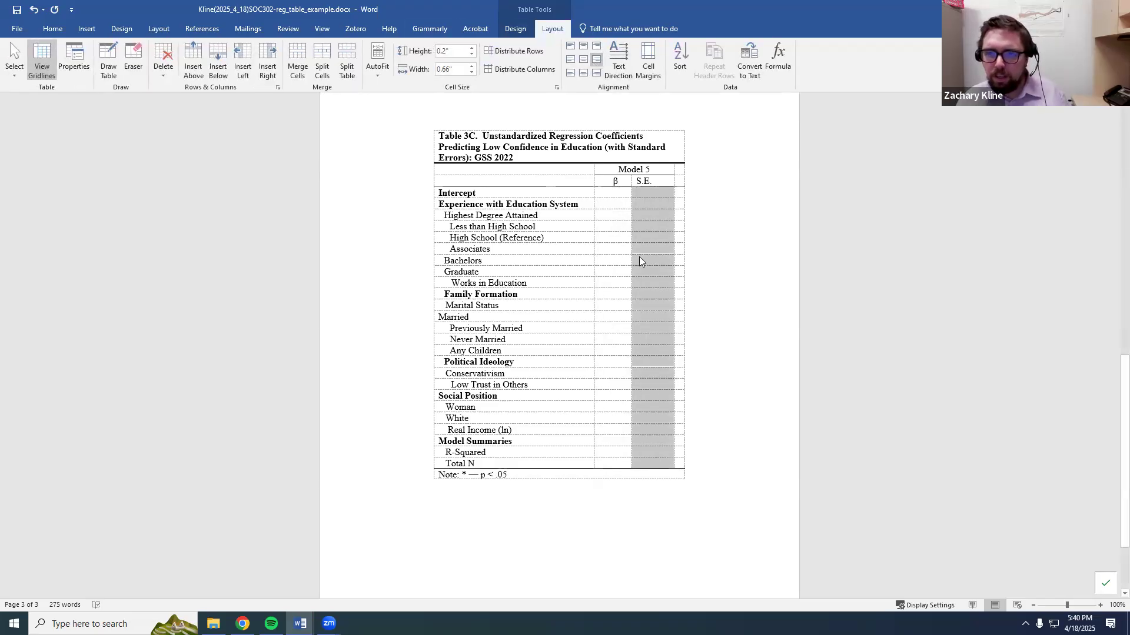
{"action": "left_click", "coordinate": [597, 62]}
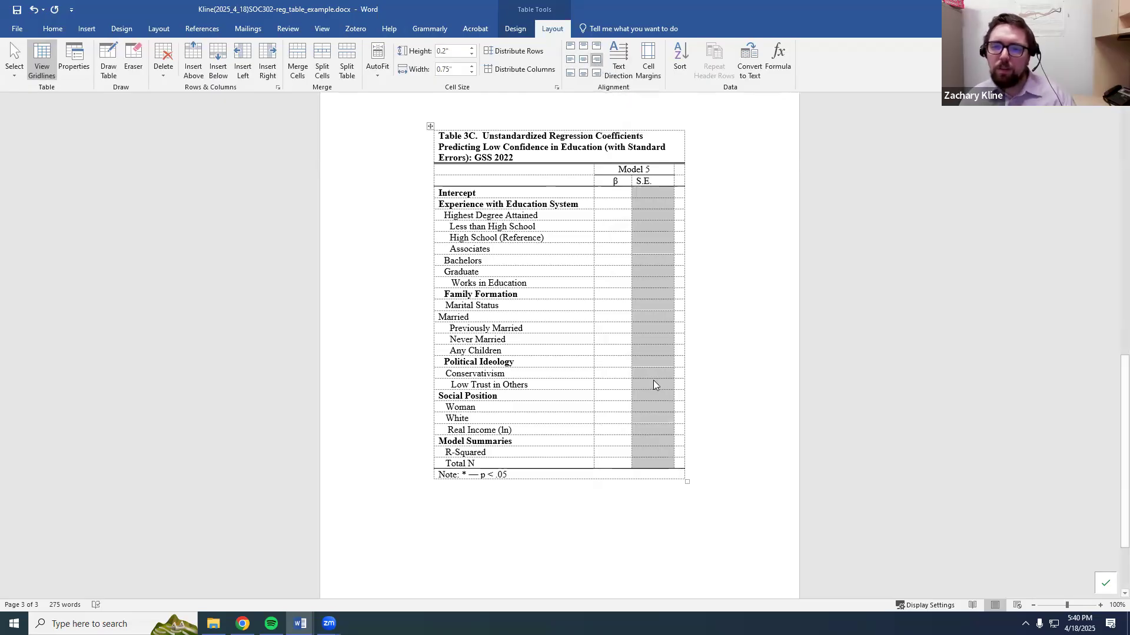
Place the insertion point in the Intercept β cell, switch to RStudio and run the Model 5 full-model code with its summary and pR2.
{"action": "left_click", "coordinate": [612, 239]}
{"action": "left_click", "coordinate": [603, 193]}
{"action": "key", "text": "alt+Tab"}
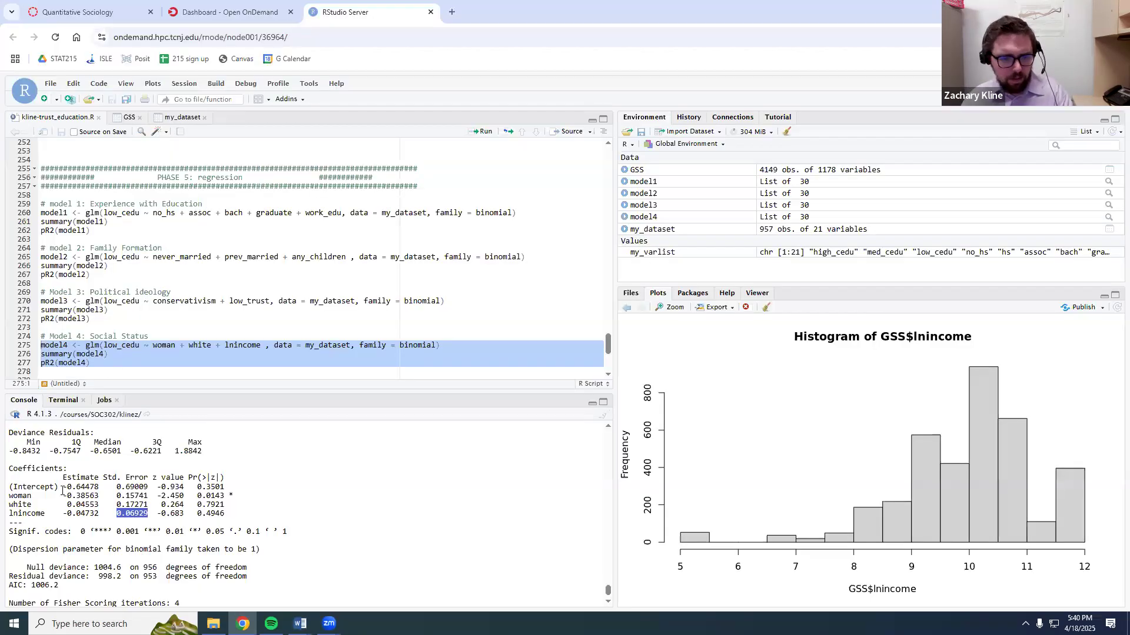
{"action": "scroll", "coordinate": [106, 352], "scroll_direction": "down", "scroll_amount": 2}
{"action": "left_click_drag", "start_coordinate": [42, 375], "coordinate": [40, 322]}
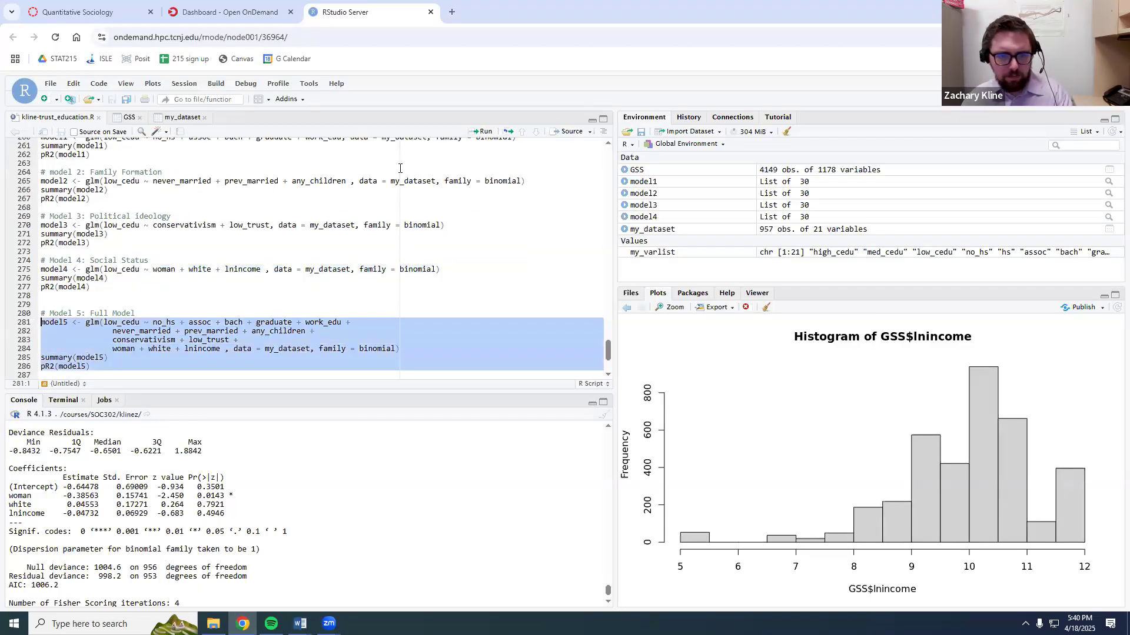
{"action": "left_click", "coordinate": [481, 131]}
Copy the Model 5 intercept estimate -2.723441 and standard error 0.968798 from RStudio into Table 3C's Intercept row in Word.
{"action": "scroll", "coordinate": [177, 512], "scroll_direction": "up", "scroll_amount": 3}
{"action": "left_click_drag", "start_coordinate": [117, 456], "coordinate": [76, 457]}
{"action": "key", "text": "ctrl+c"}
{"action": "key", "text": "alt+Tab"}
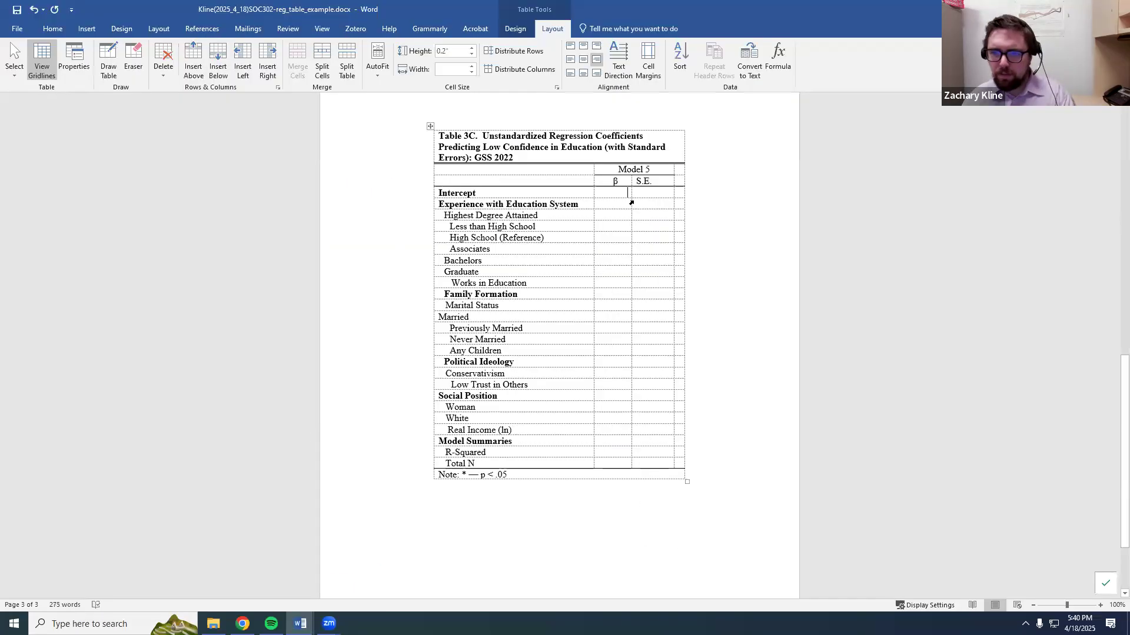
{"action": "key", "text": "ctrl+v"}
{"action": "key", "text": "alt+Tab"}
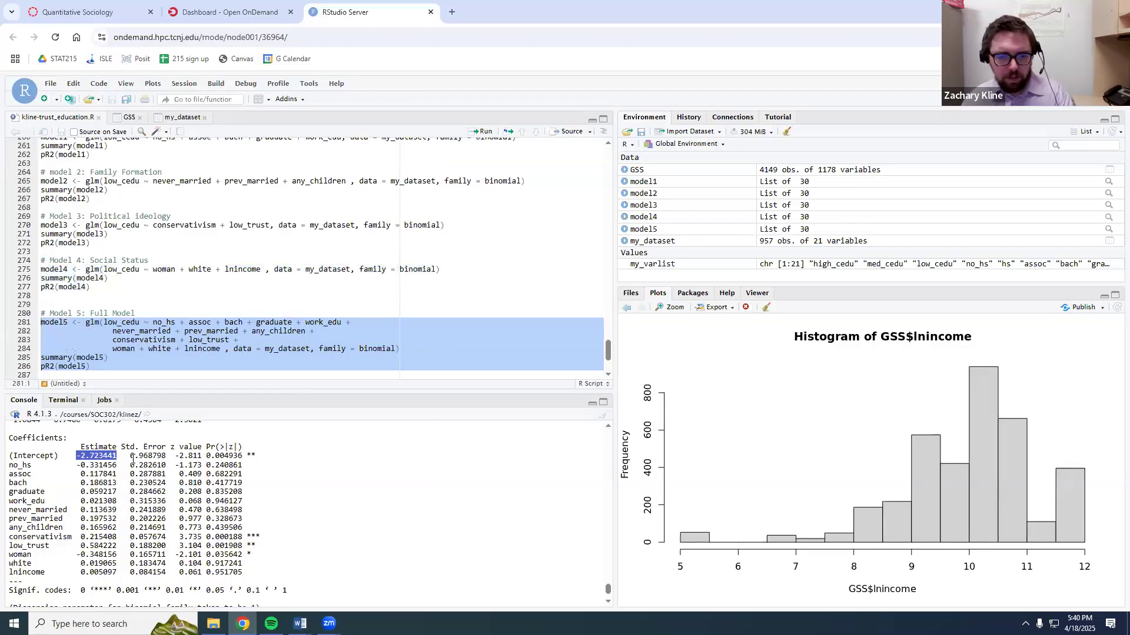
{"action": "left_click_drag", "start_coordinate": [131, 456], "coordinate": [167, 456]}
{"action": "key", "text": "ctrl+c"}
{"action": "key", "text": "alt+Tab"}
{"action": "key", "text": "ctrl+v"}
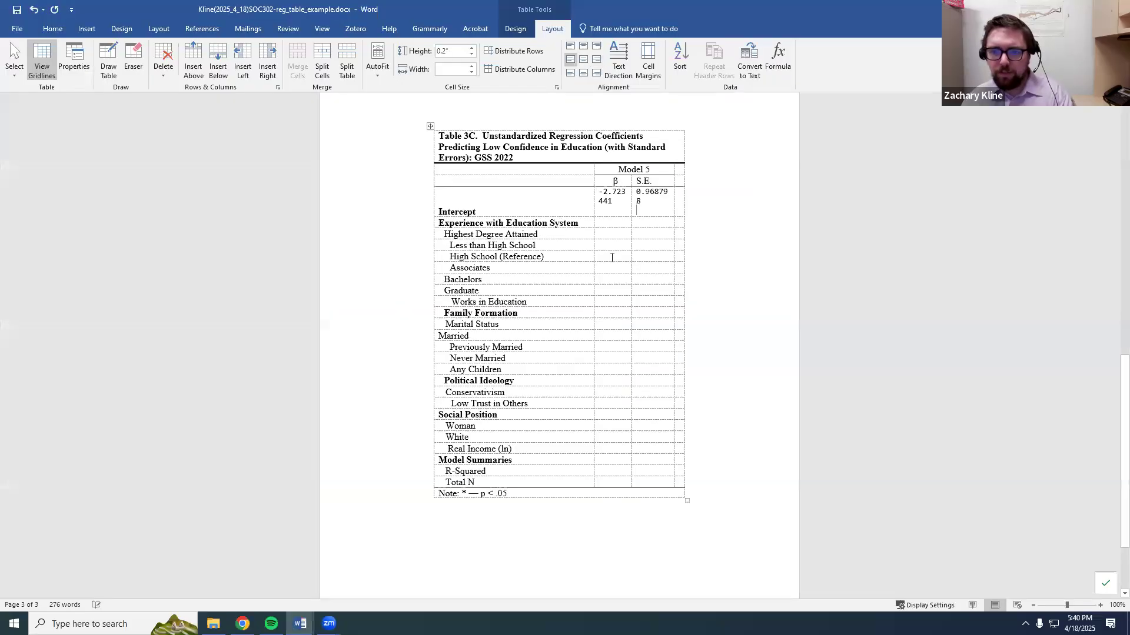
Copy the no_hs estimate -0.331456 and standard error 0.282610 from RStudio into the Less than High School row in Word.
{"action": "key", "text": "alt+Tab"}
{"action": "left_click_drag", "start_coordinate": [116, 465], "coordinate": [76, 465]}
{"action": "key", "text": "alt+Tab"}
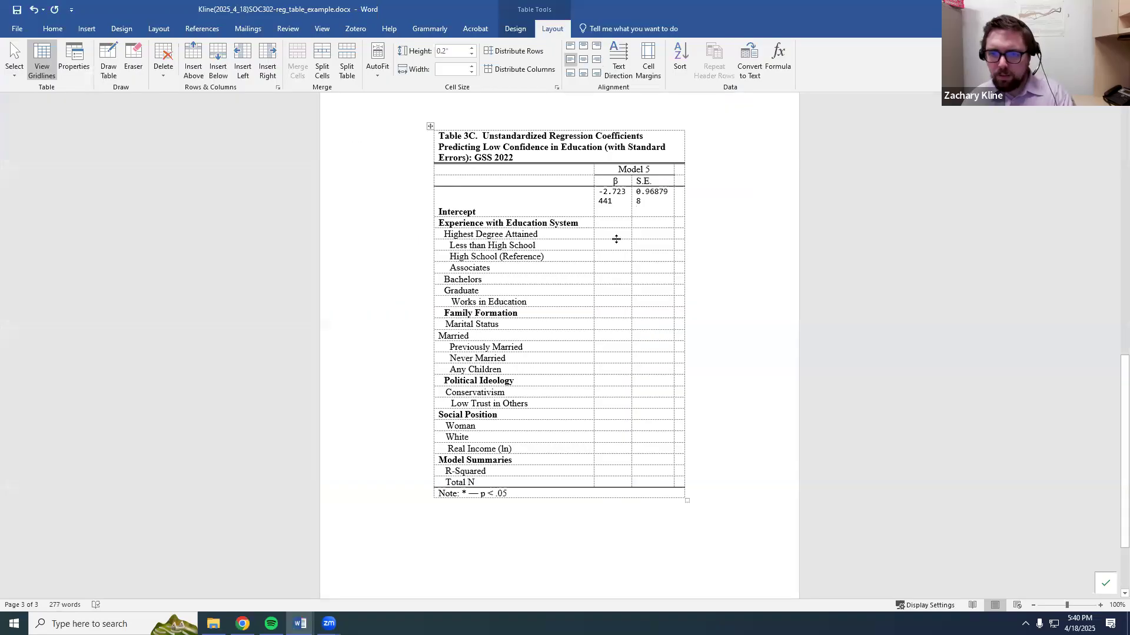
{"action": "left_click", "coordinate": [603, 247]}
{"action": "key", "text": "ctrl+v"}
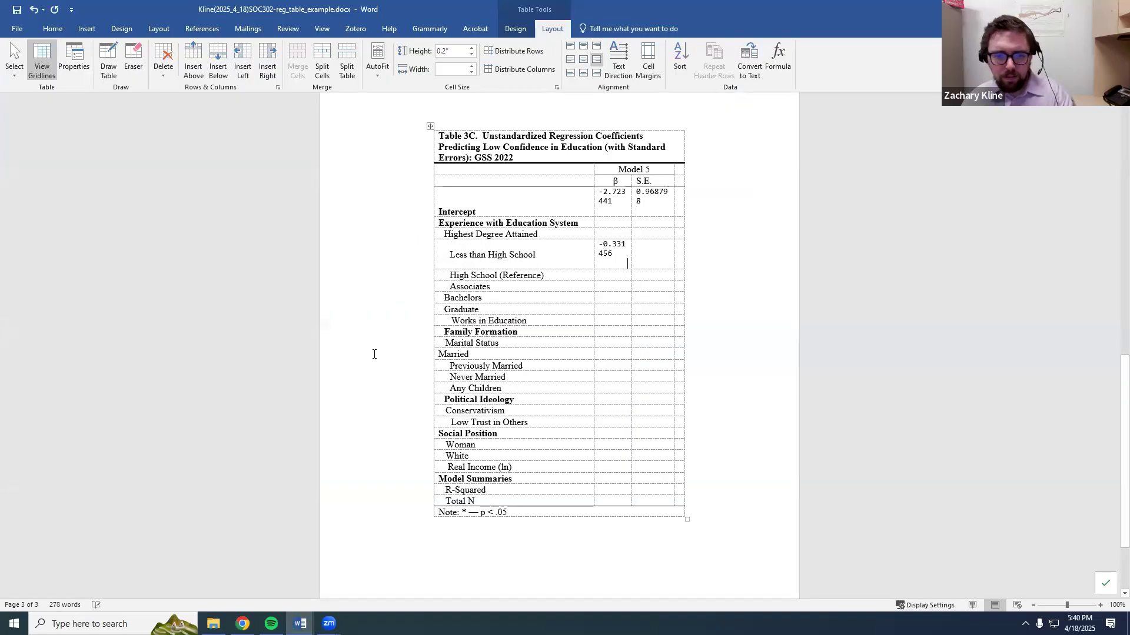
{"action": "key", "text": "alt+Tab"}
{"action": "left_click_drag", "start_coordinate": [166, 465], "coordinate": [131, 465]}
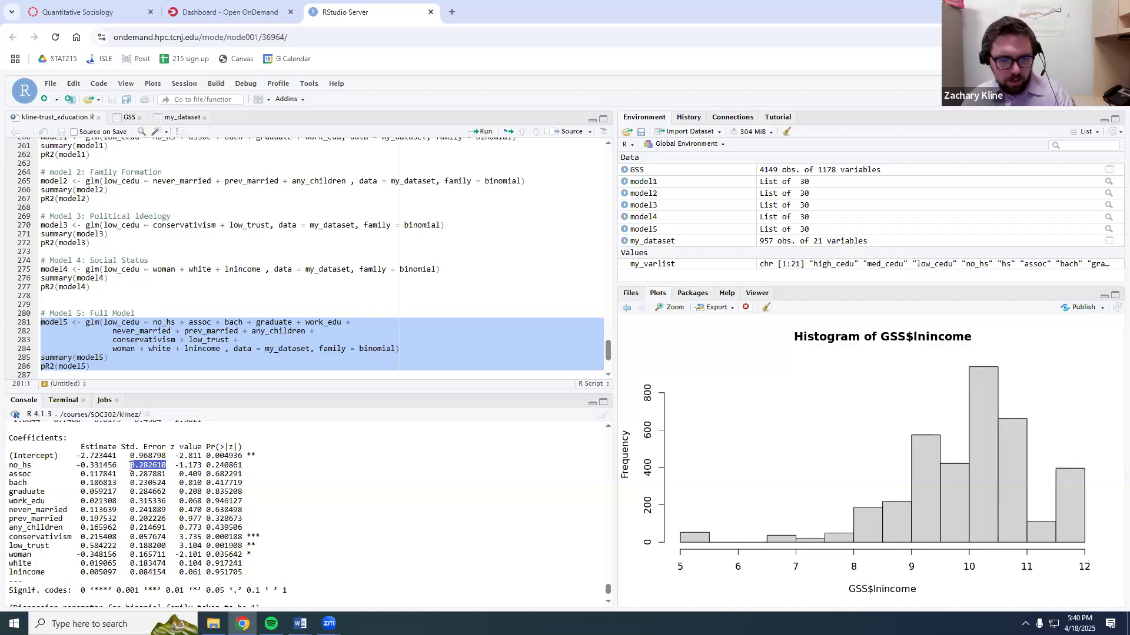
{"action": "key", "text": "ctrl+c"}
{"action": "key", "text": "alt+Tab"}
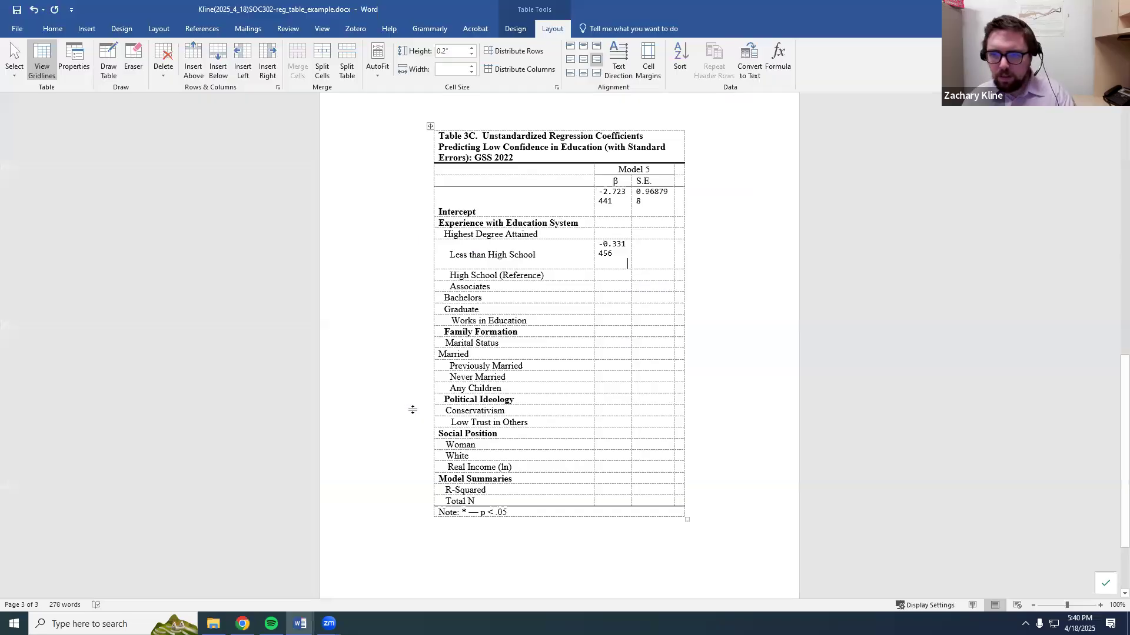
{"action": "left_click", "coordinate": [641, 246]}
{"action": "key", "text": "ctrl+v"}
Copy the assoc estimate 0.117841 and standard error 0.287881 from RStudio into the Associates row in Word.
{"action": "key", "text": "alt+Tab"}
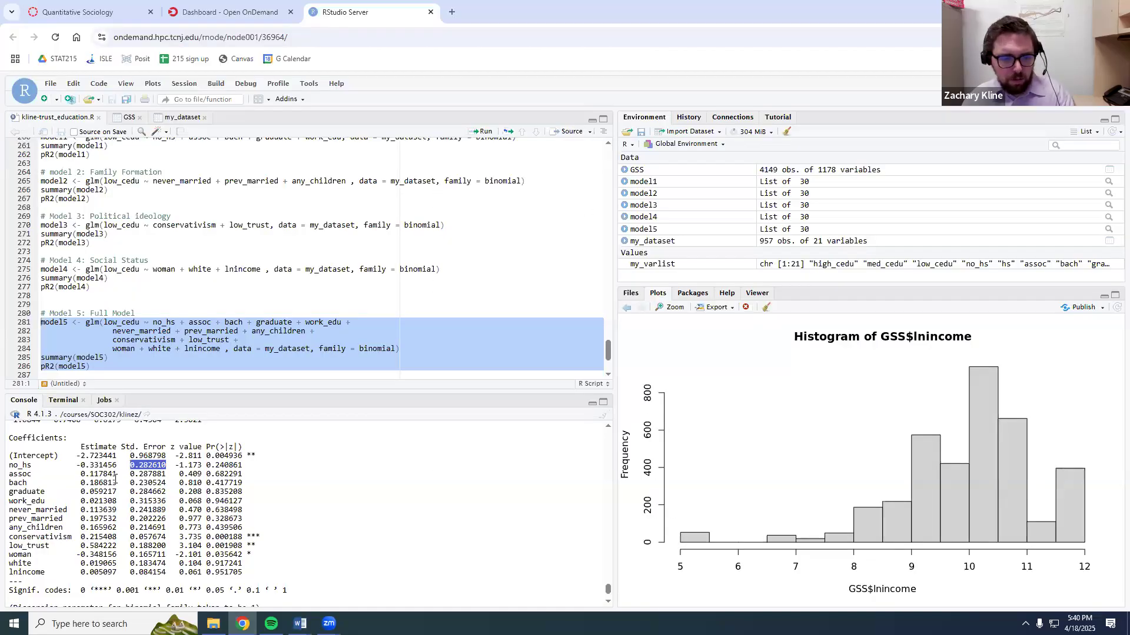
{"action": "left_click_drag", "start_coordinate": [116, 474], "coordinate": [80, 474]}
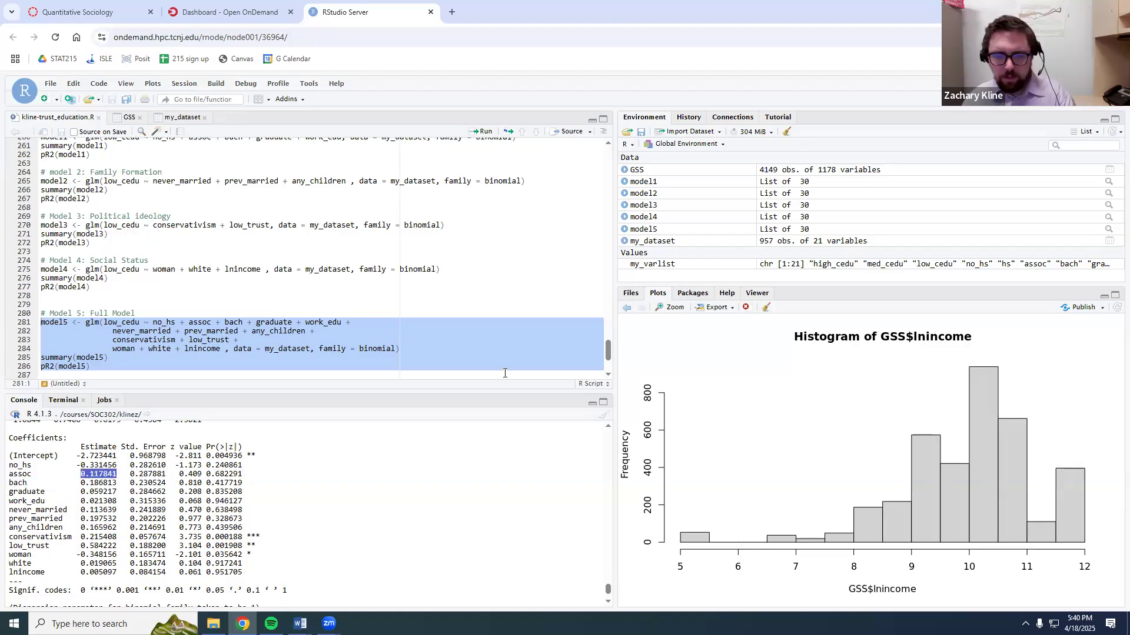
{"action": "key", "text": "alt+Tab"}
{"action": "left_click", "coordinate": [613, 276]}
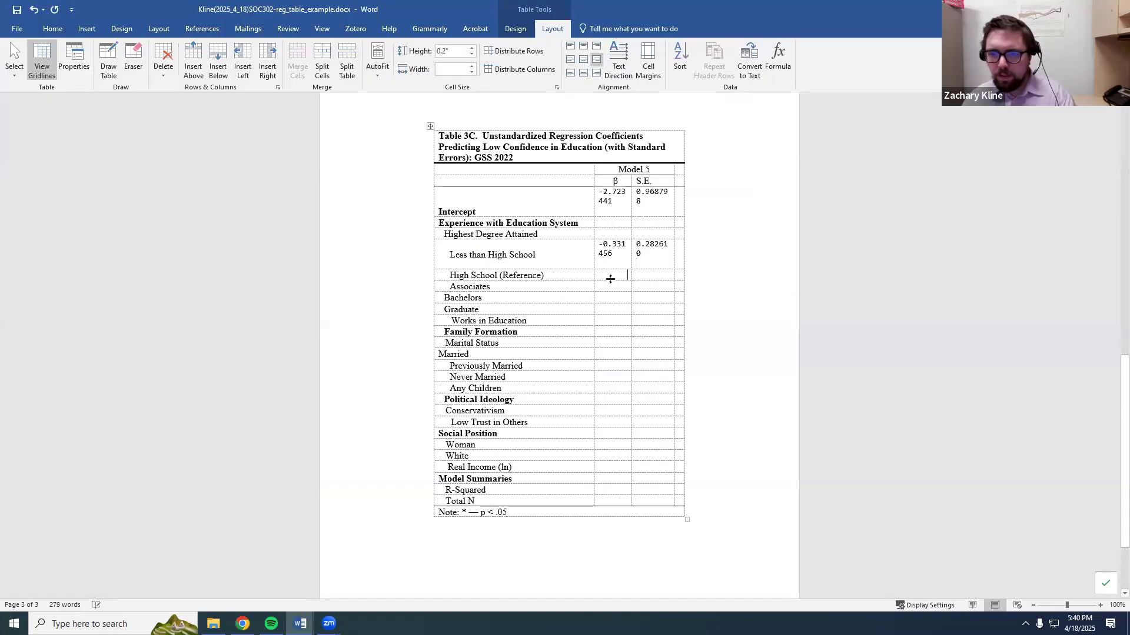
{"action": "key", "text": "ctrl+v"}
{"action": "key", "text": "alt+Tab"}
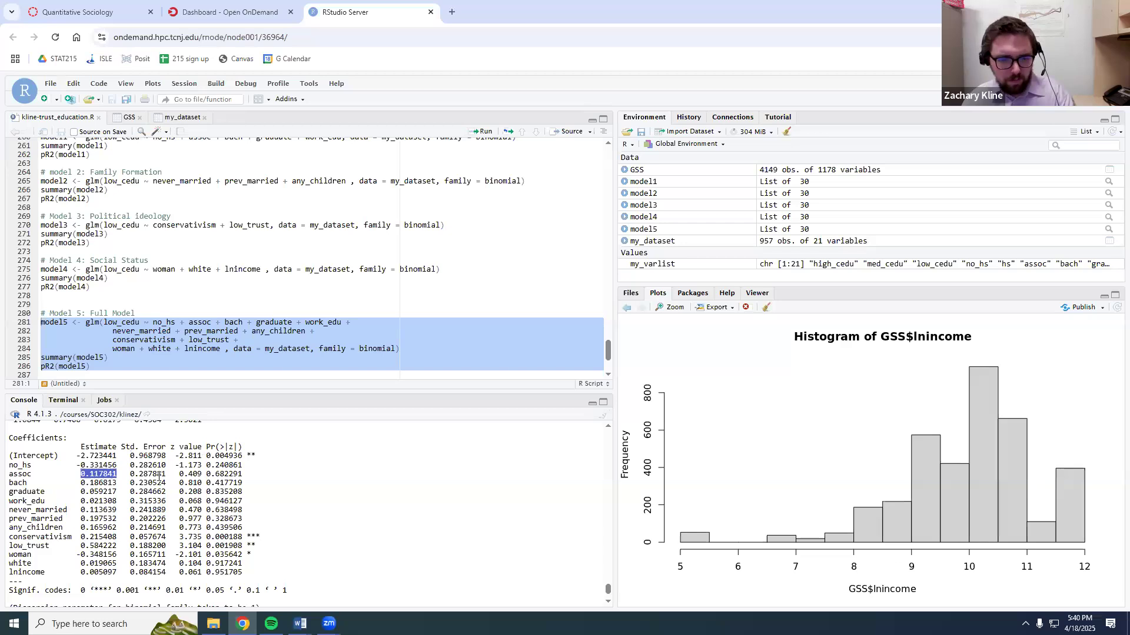
{"action": "left_click_drag", "start_coordinate": [166, 474], "coordinate": [84, 483]}
{"action": "key", "text": "alt+Tab"}
{"action": "left_click", "coordinate": [659, 295]}
{"action": "key", "text": "ctrl+v"}
Copy the bach estimate 0.186813 and standard error .230524 from RStudio into the Bachelors row in Word.
{"action": "key", "text": "alt+Tab"}
{"action": "key", "text": "alt+Tab"}
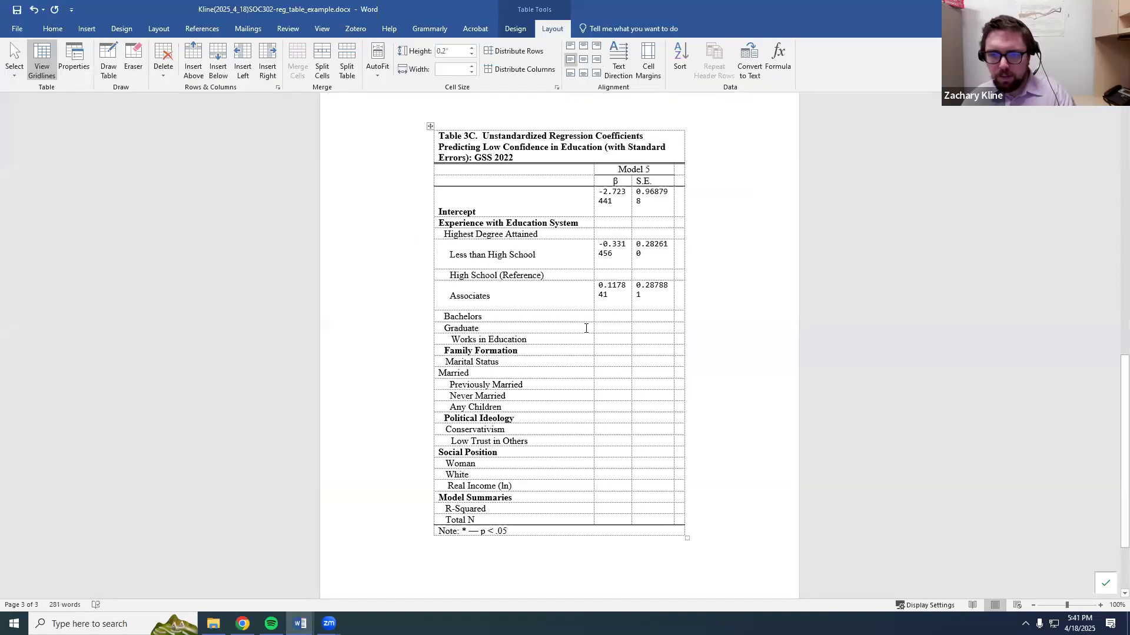
{"action": "left_click", "coordinate": [609, 317]}
{"action": "key", "text": "ctrl+v"}
{"action": "key", "text": "alt+Tab"}
{"action": "left_click_drag", "start_coordinate": [166, 483], "coordinate": [129, 483]}
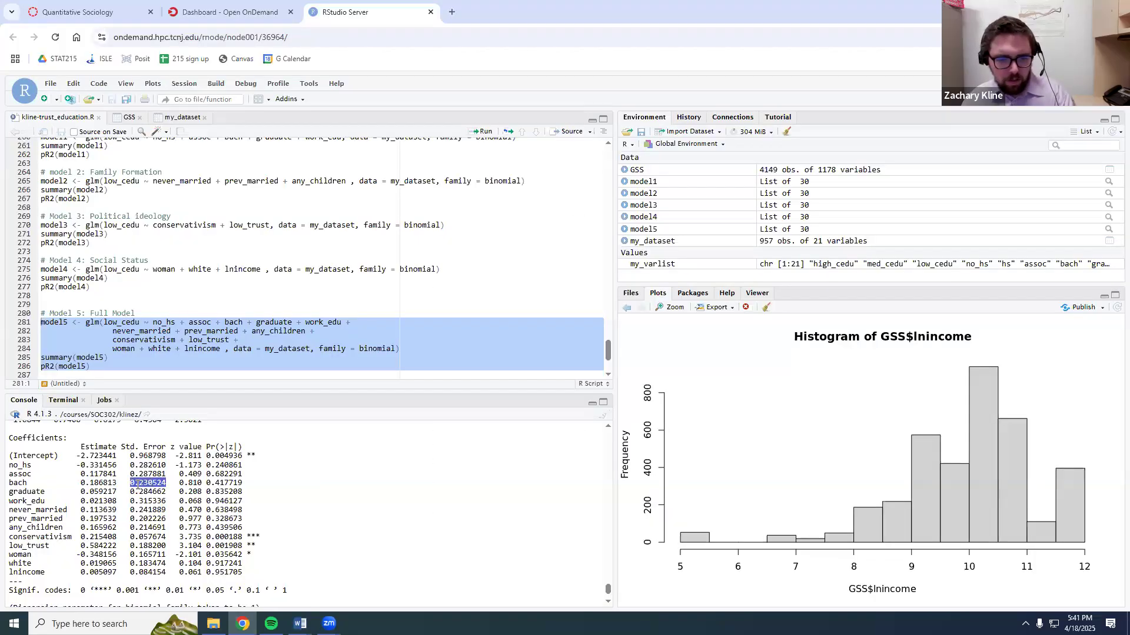
{"action": "key", "text": "ctrl+c"}
{"action": "key", "text": "alt+Tab"}
{"action": "left_click", "coordinate": [653, 327]}
{"action": "key", "text": "ctrl+v"}
Copy the graduate estimate 0.059217 and standard error 0.28466 from RStudio into the Graduate row in Word.
{"action": "key", "text": "alt+Tab"}
{"action": "left_click_drag", "start_coordinate": [120, 492], "coordinate": [83, 491]}
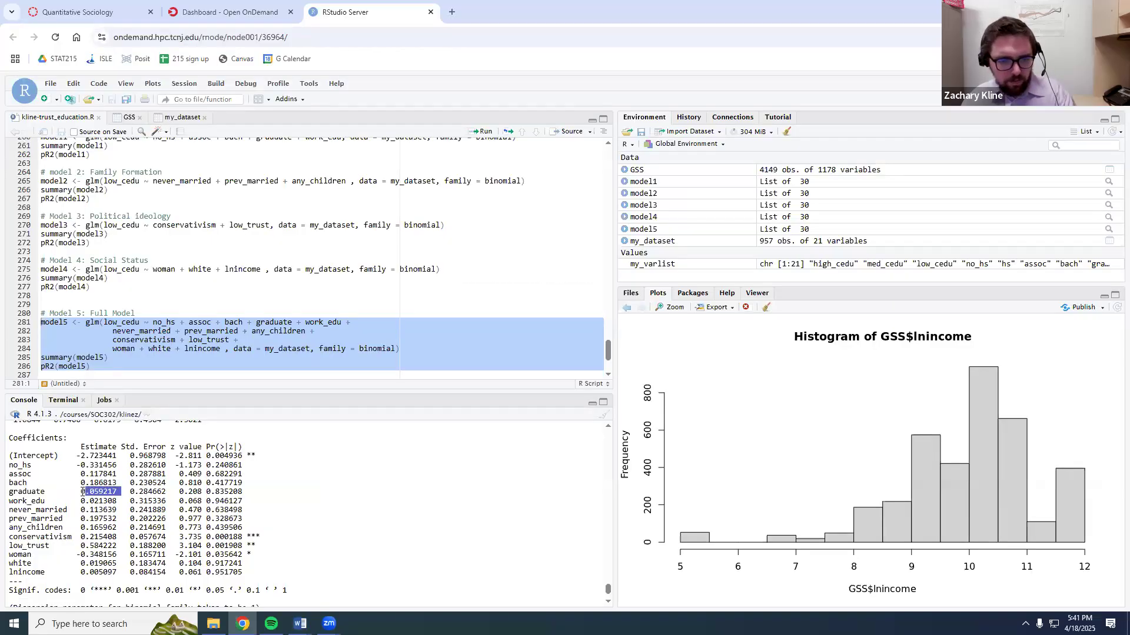
{"action": "key", "text": "ctrl+c"}
{"action": "key", "text": "alt+Tab"}
{"action": "left_click", "coordinate": [601, 347]}
{"action": "key", "text": "ctrl+v"}
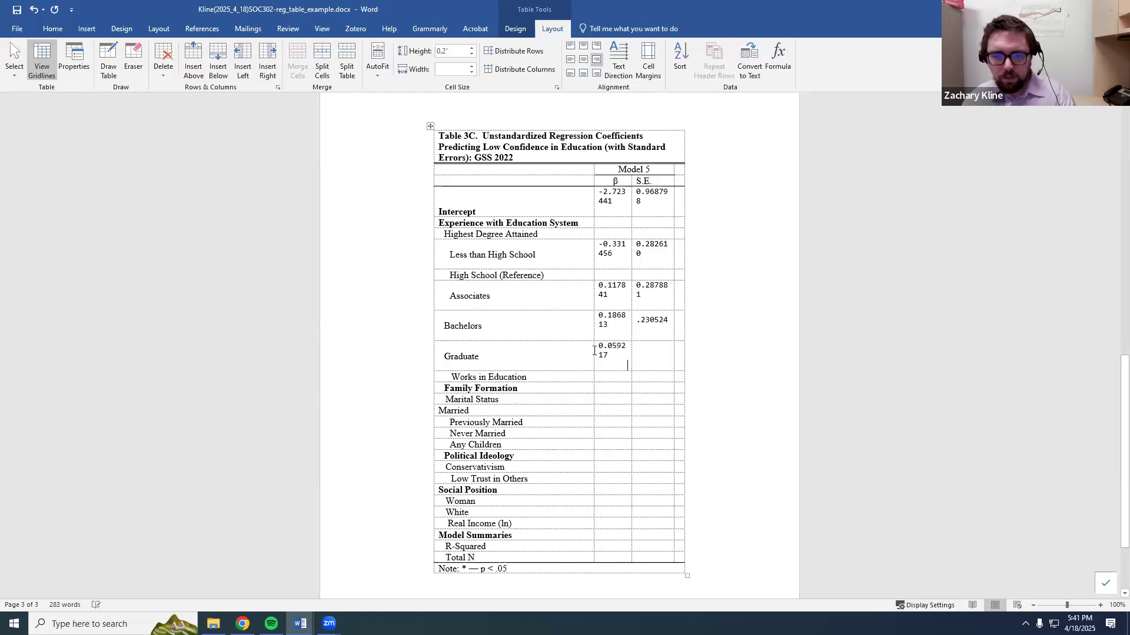
{"action": "key", "text": "alt+Tab"}
{"action": "left_click_drag", "start_coordinate": [164, 492], "coordinate": [129, 492]}
{"action": "key", "text": "ctrl+c"}
{"action": "key", "text": "alt+Tab"}
{"action": "left_click", "coordinate": [654, 355]}
{"action": "key", "text": "ctrl+v"}
Copy the work_edu estimate 0.021308 and standard error 0.315336 from RStudio into the Works in Education row in Word.
{"action": "key", "text": "alt+Tab"}
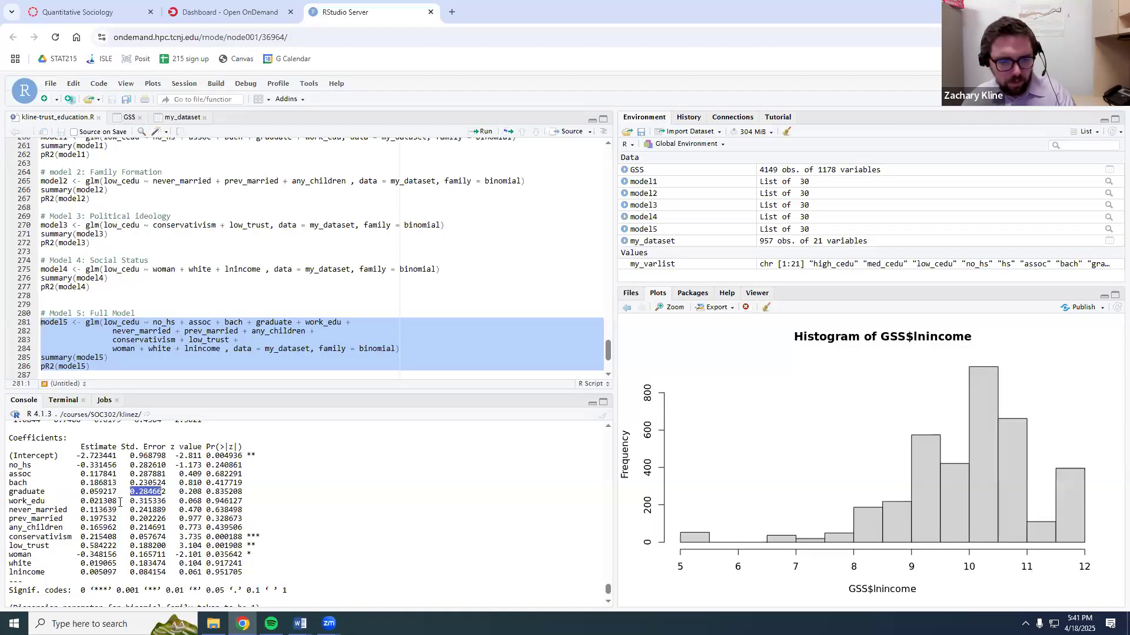
{"action": "left_click_drag", "start_coordinate": [119, 501], "coordinate": [81, 502]}
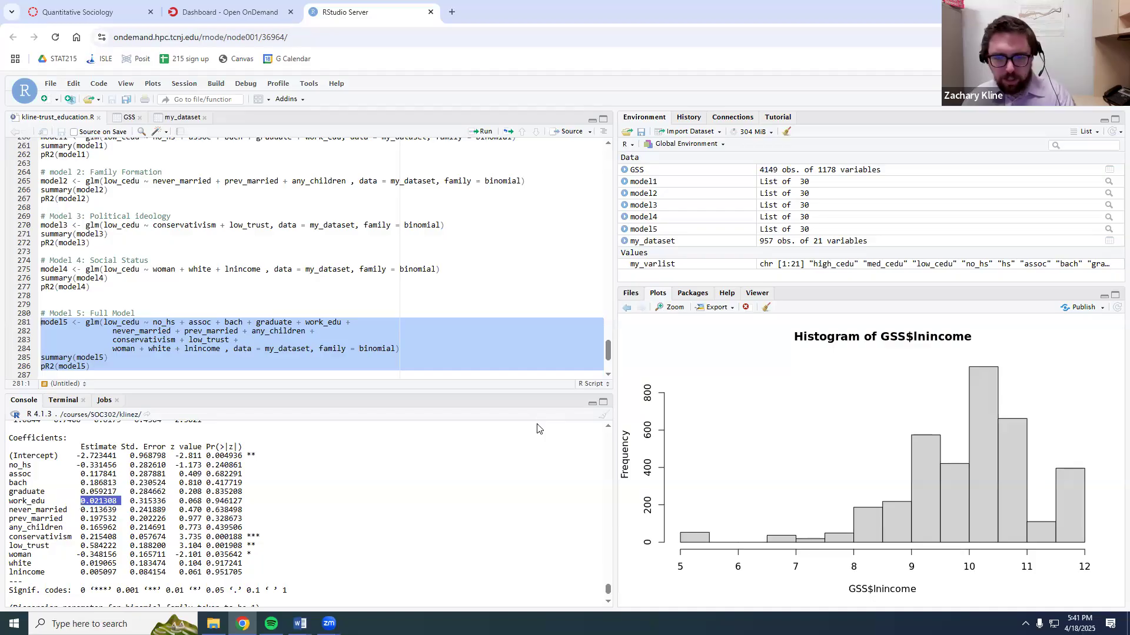
{"action": "key", "text": "alt+Tab"}
{"action": "left_click", "coordinate": [618, 374]}
{"action": "key", "text": "ctrl+v"}
{"action": "key", "text": "alt+Tab"}
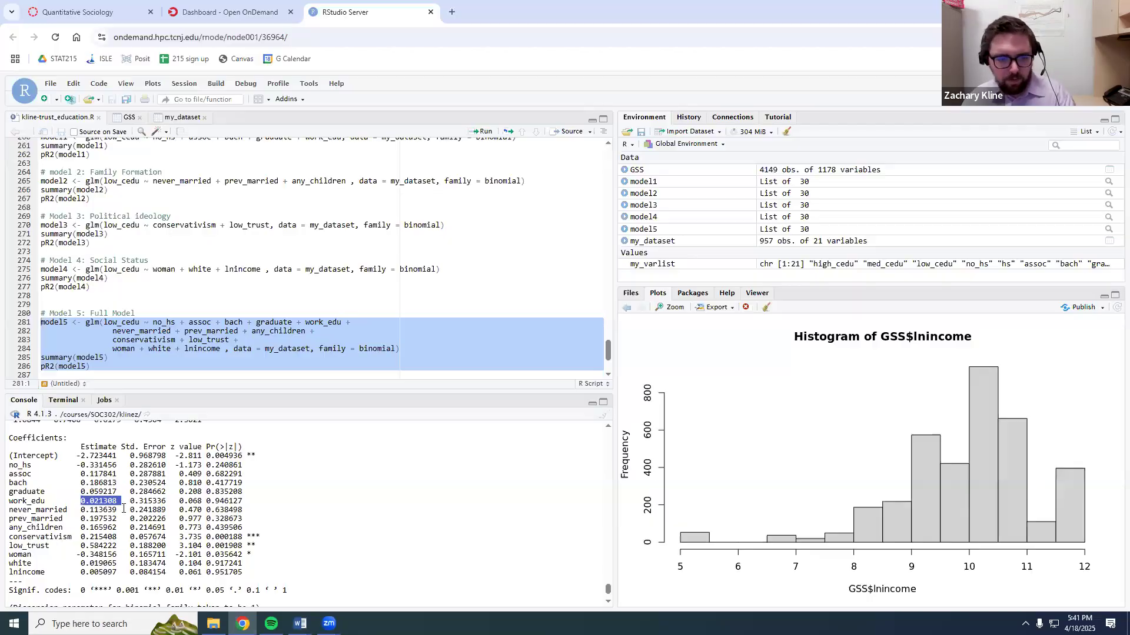
{"action": "left_click_drag", "start_coordinate": [167, 500], "coordinate": [130, 500]}
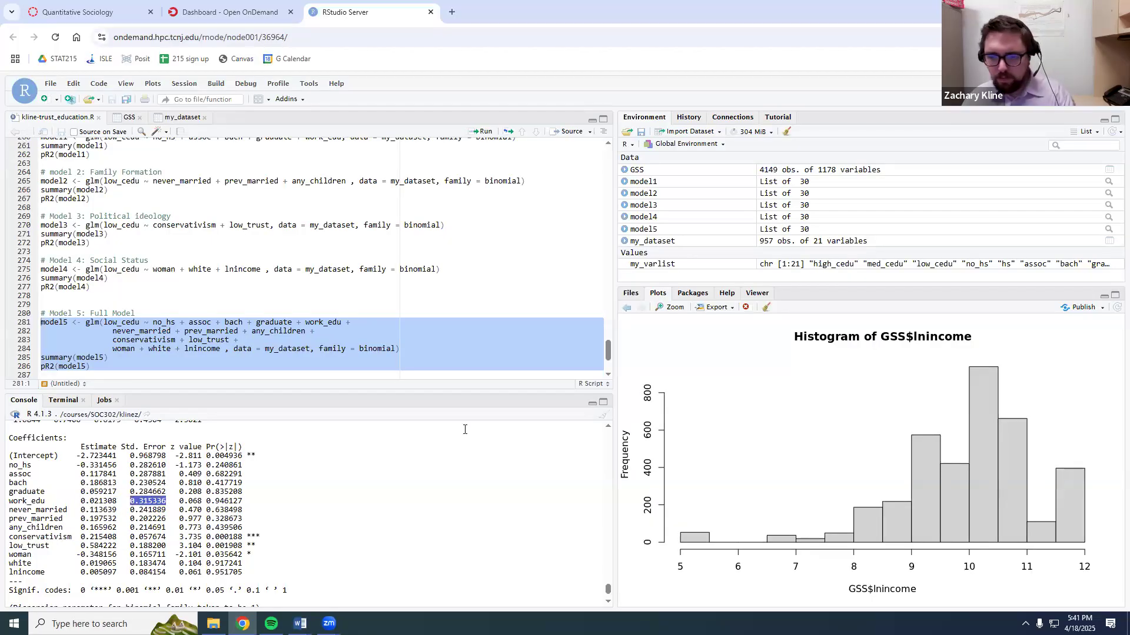
{"action": "key", "text": "alt+Tab"}
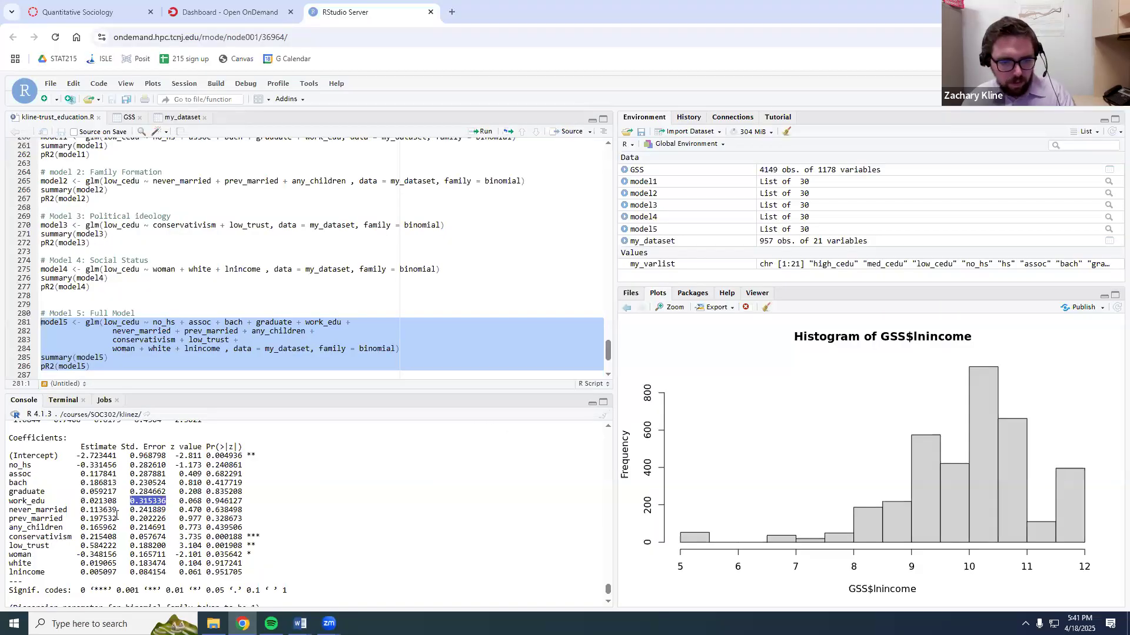
Copy the never_married estimate 0.113639 and standard error 0.241889 from RStudio into the Never Married row in Word.
{"action": "double_click", "coordinate": [83, 511]}
{"action": "key", "text": "alt+Tab"}
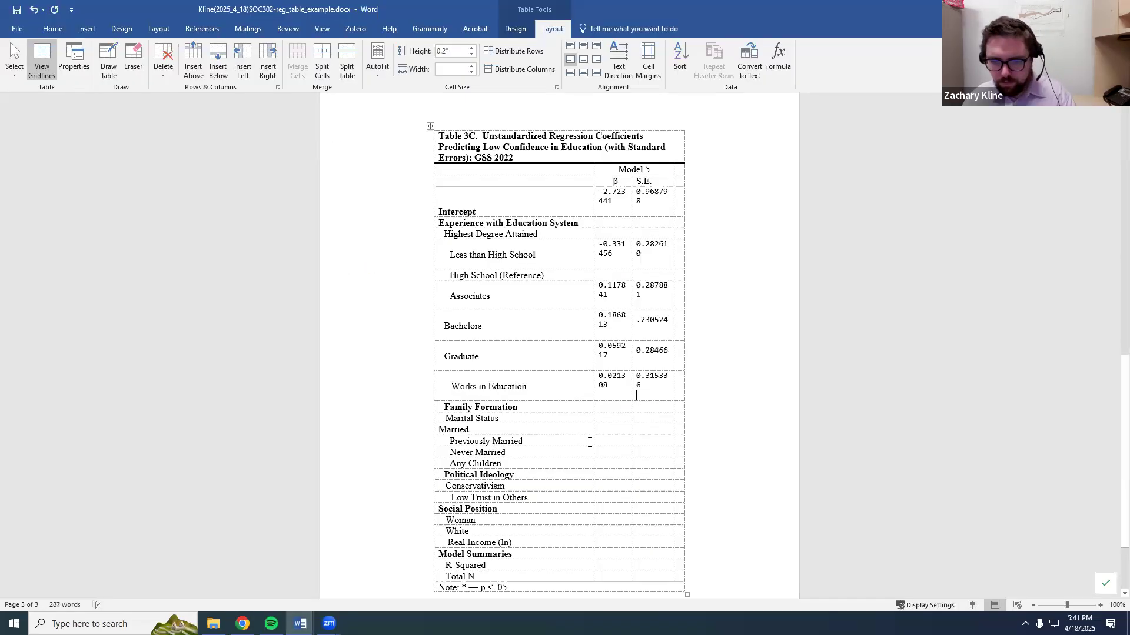
{"action": "left_click", "coordinate": [611, 450]}
{"action": "key", "text": "ctrl+v"}
{"action": "key", "text": "alt+Tab"}
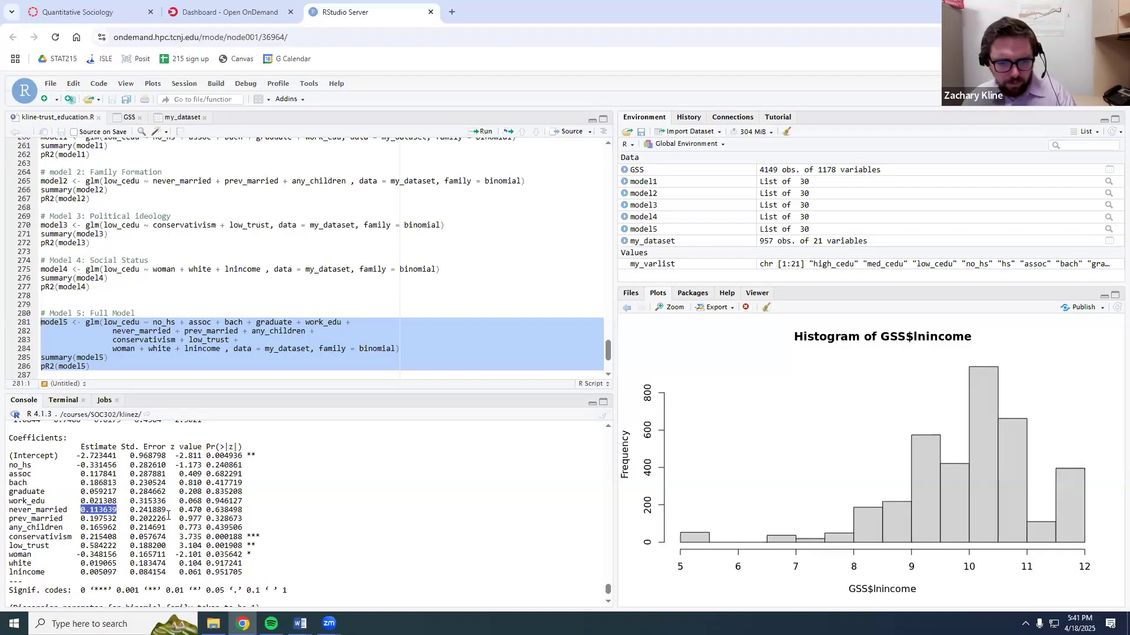
{"action": "double_click", "coordinate": [145, 510]}
{"action": "key", "text": "alt+Tab"}
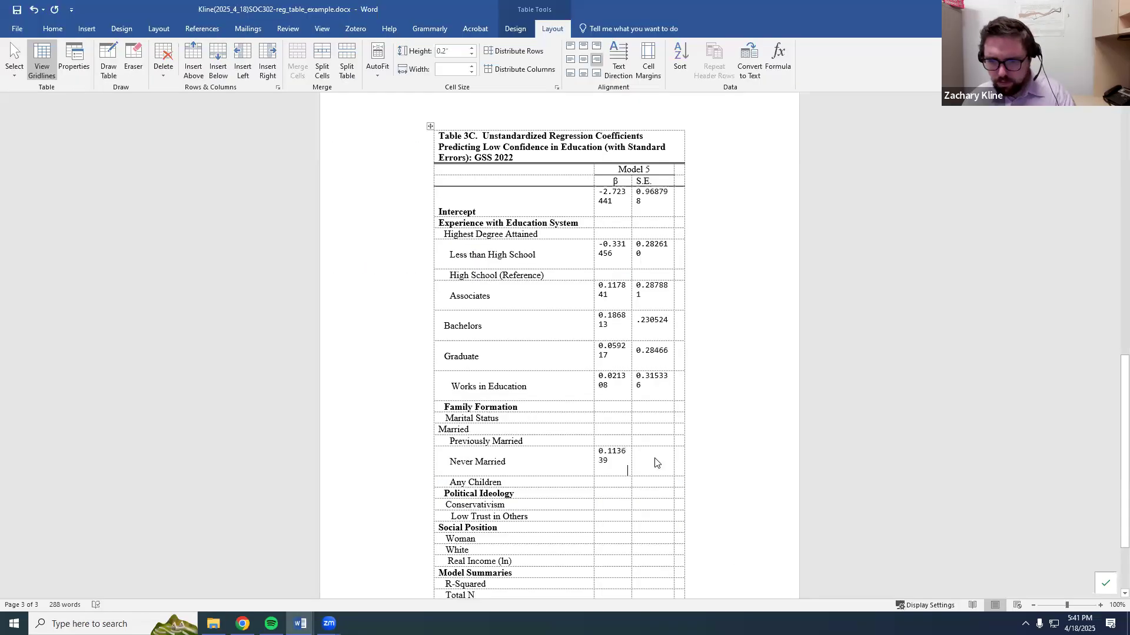
Copy the prev_married estimate 0.197532 and standard error 0.202226 from RStudio into the Previously Married row in Word.
{"action": "key", "text": "alt+Tab"}
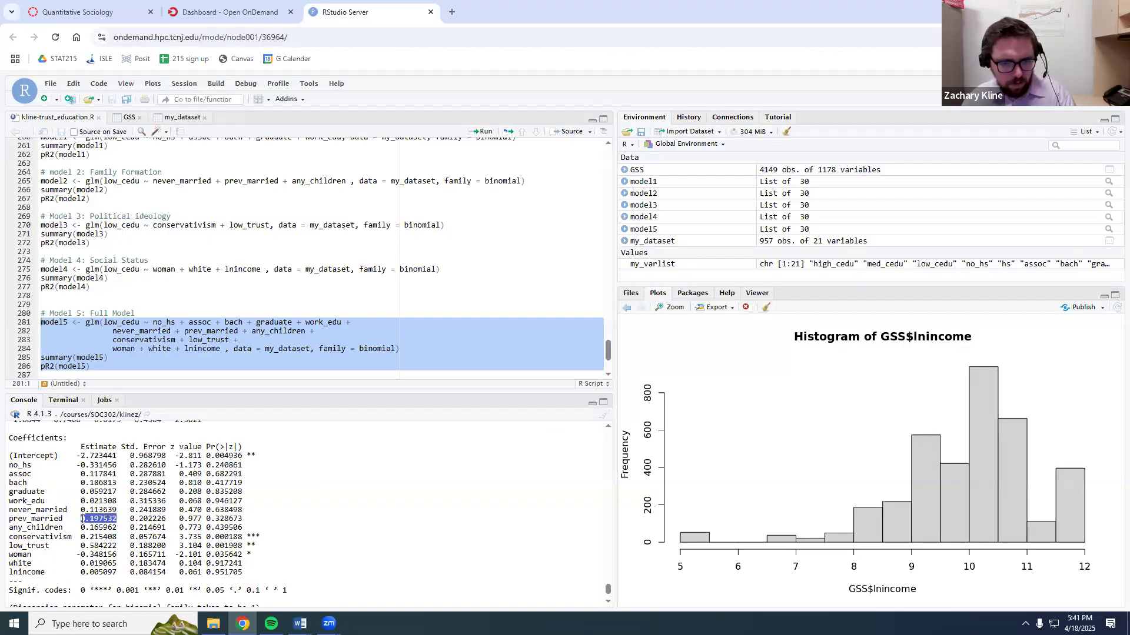
{"action": "key", "text": "alt+Tab"}
{"action": "left_click", "coordinate": [609, 441]}
{"action": "key", "text": "ctrl+v"}
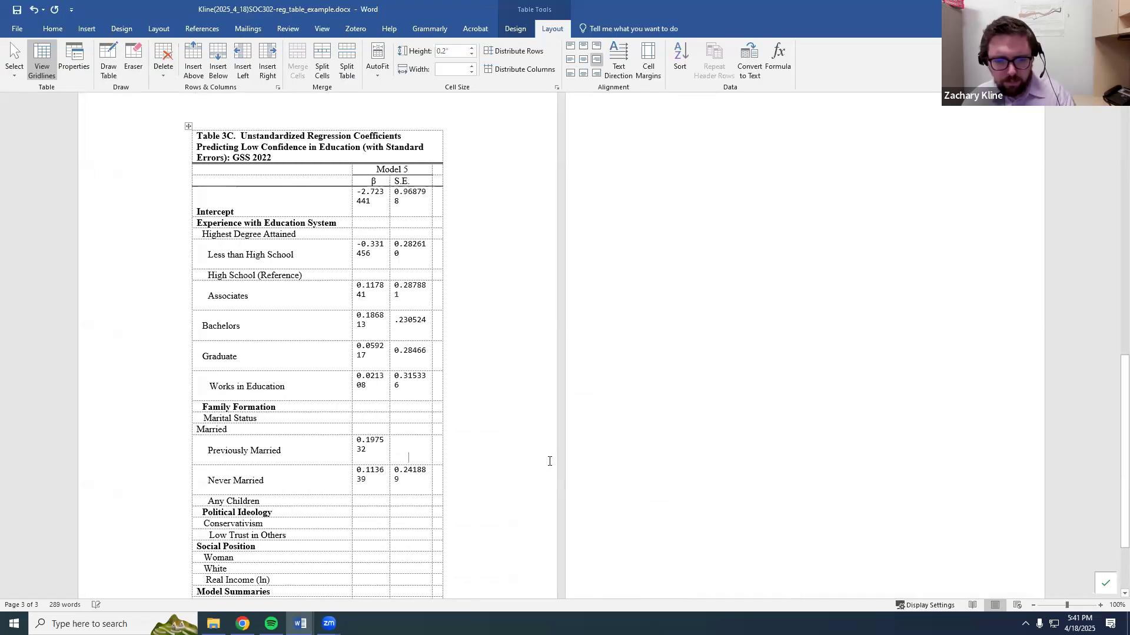
{"action": "key", "text": "alt+Tab"}
{"action": "left_click_drag", "start_coordinate": [166, 518], "coordinate": [133, 520]}
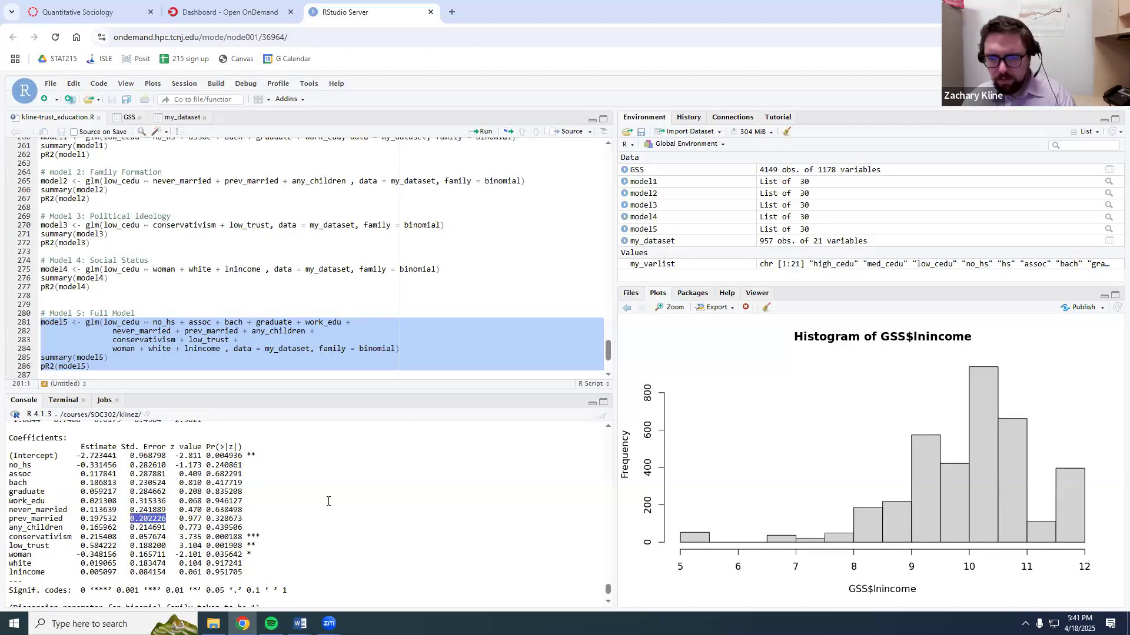
{"action": "key", "text": "ctrl+c"}
{"action": "key", "text": "alt+Tab"}
{"action": "left_click", "coordinate": [420, 451]}
{"action": "key", "text": "ctrl+v"}
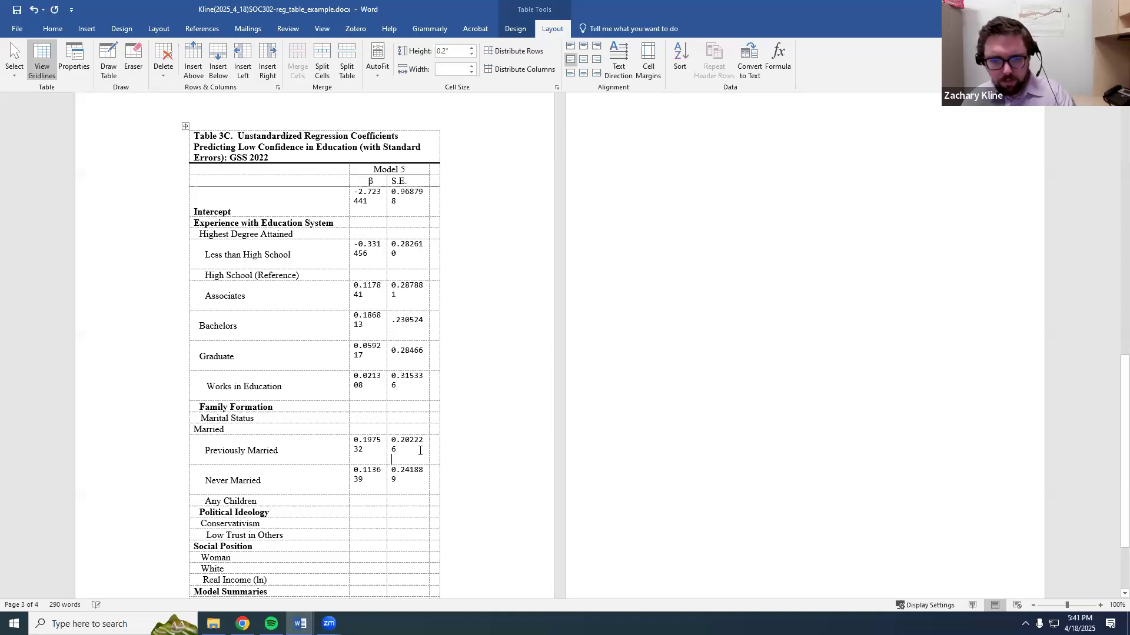
Copy the conservativism estimate 0.215408 and standard error 0.05767 from RStudio into the Conservativism row in Word.
{"action": "key", "text": "alt+Tab"}
{"action": "scroll", "coordinate": [108, 487], "scroll_direction": "down", "scroll_amount": 2}
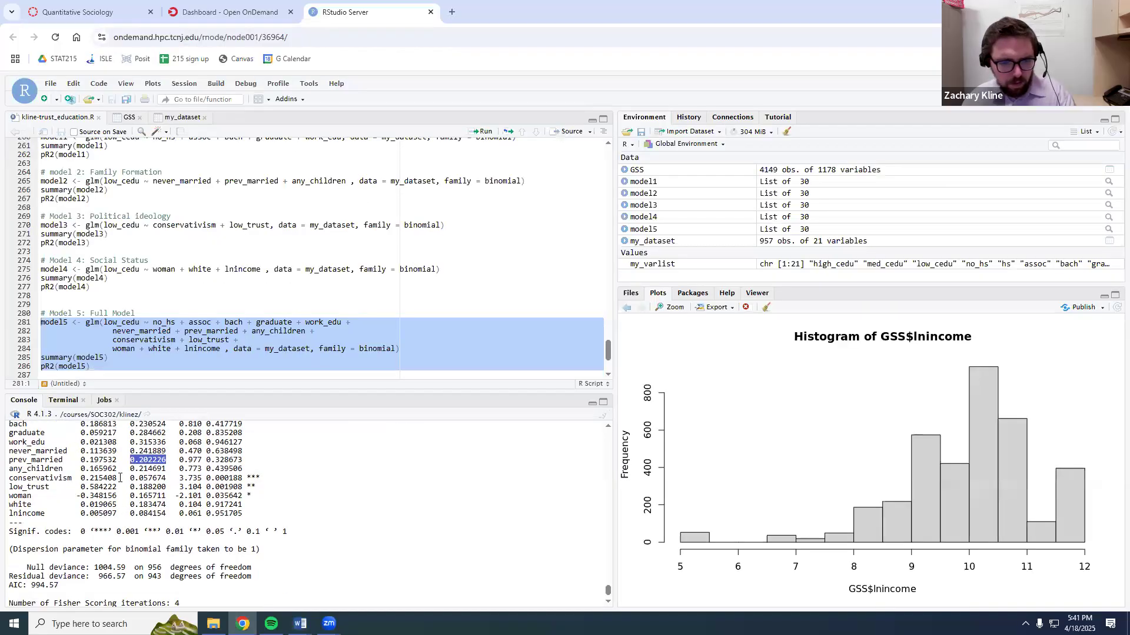
{"action": "left_click_drag", "start_coordinate": [117, 478], "coordinate": [81, 478]}
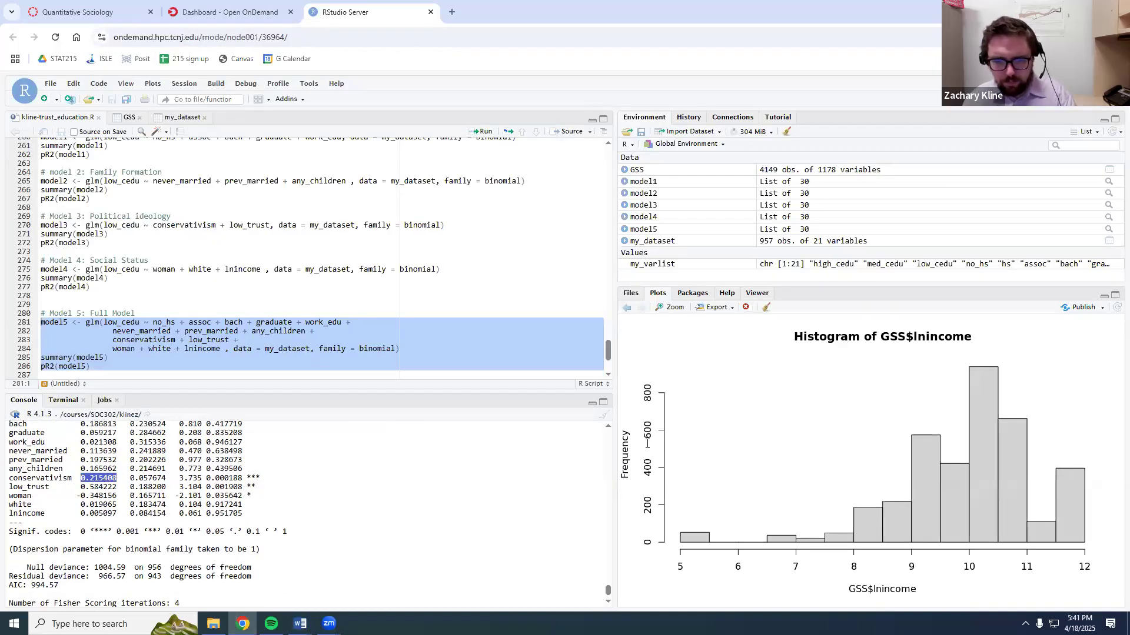
{"action": "key", "text": "ctrl+c"}
{"action": "key", "text": "alt+Tab"}
{"action": "left_click", "coordinate": [365, 521]}
{"action": "key", "text": "ctrl+v"}
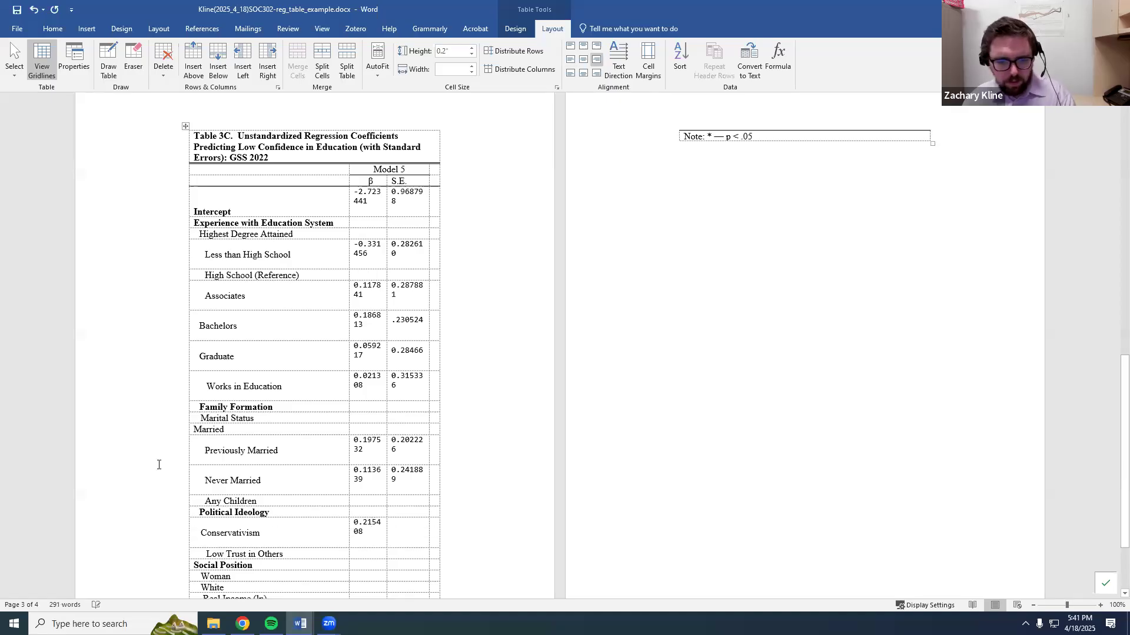
{"action": "key", "text": "alt+Tab"}
{"action": "left_click_drag", "start_coordinate": [164, 477], "coordinate": [130, 478]}
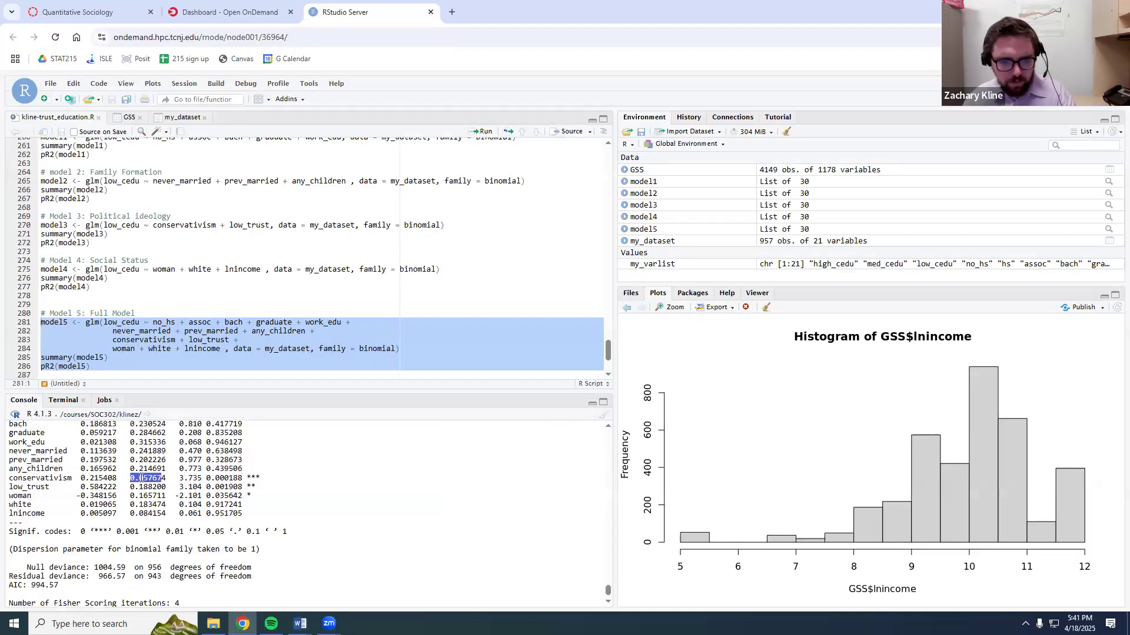
{"action": "key", "text": "ctrl+c"}
{"action": "key", "text": "alt+Tab"}
{"action": "left_click", "coordinate": [395, 534]}
{"action": "key", "text": "ctrl+v"}
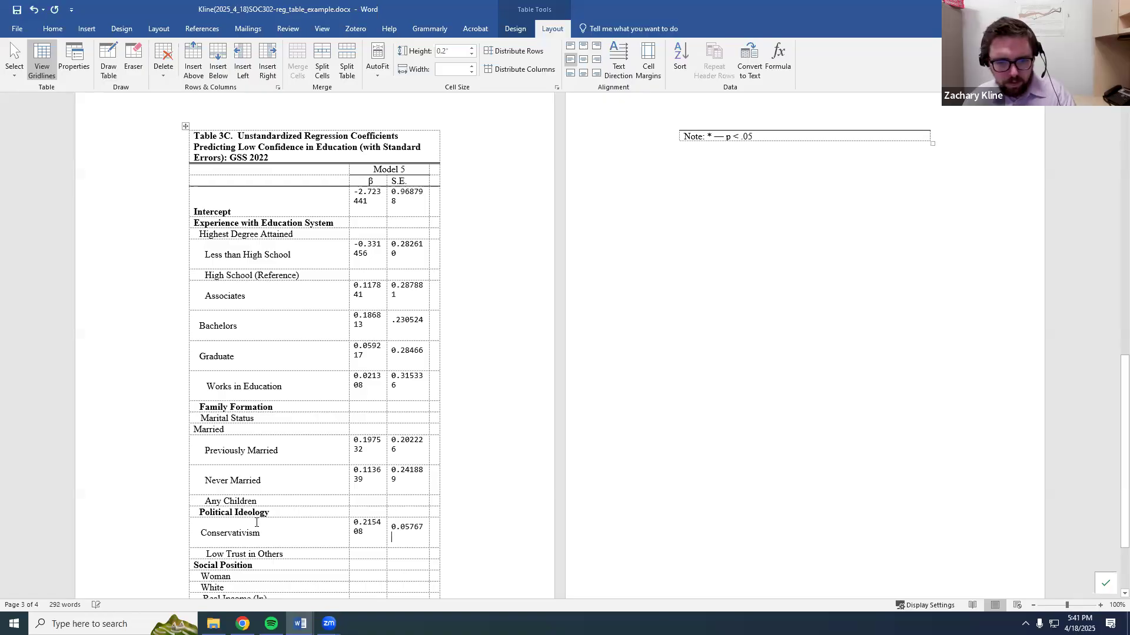
Copy the low_trust estimate 0.584222 and standard error 0.18820 from RStudio into the Low Trust in Others row in Word.
{"action": "key", "text": "alt+Tab"}
{"action": "left_click_drag", "start_coordinate": [116, 486], "coordinate": [82, 487]}
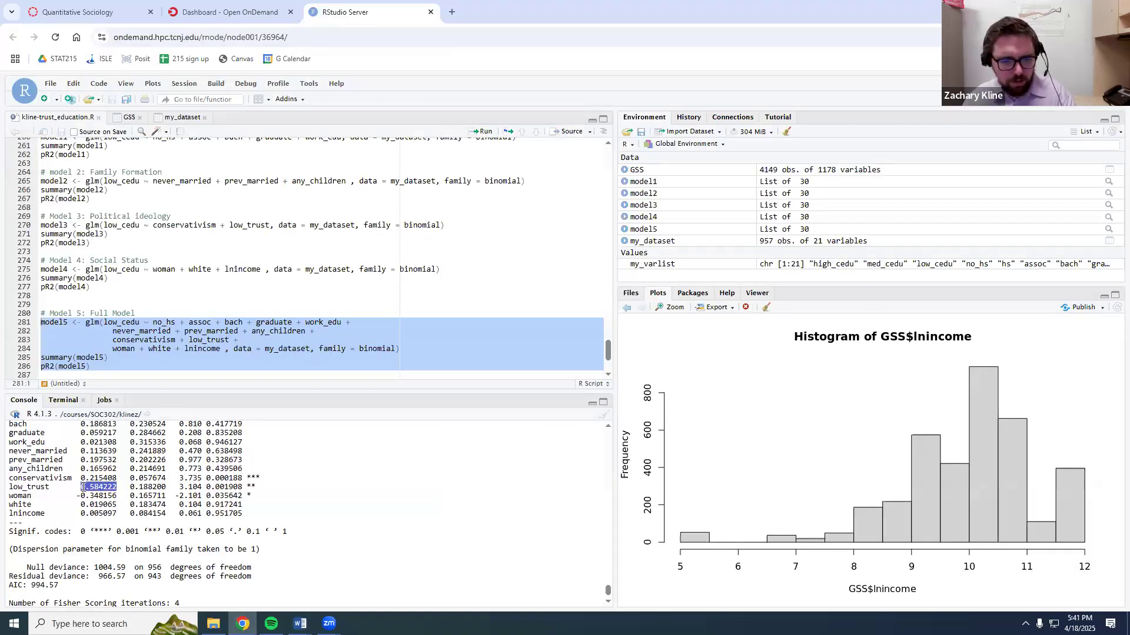
{"action": "key", "text": "ctrl+c"}
{"action": "key", "text": "alt+Tab"}
{"action": "left_click", "coordinate": [360, 552]}
{"action": "key", "text": "ctrl+v"}
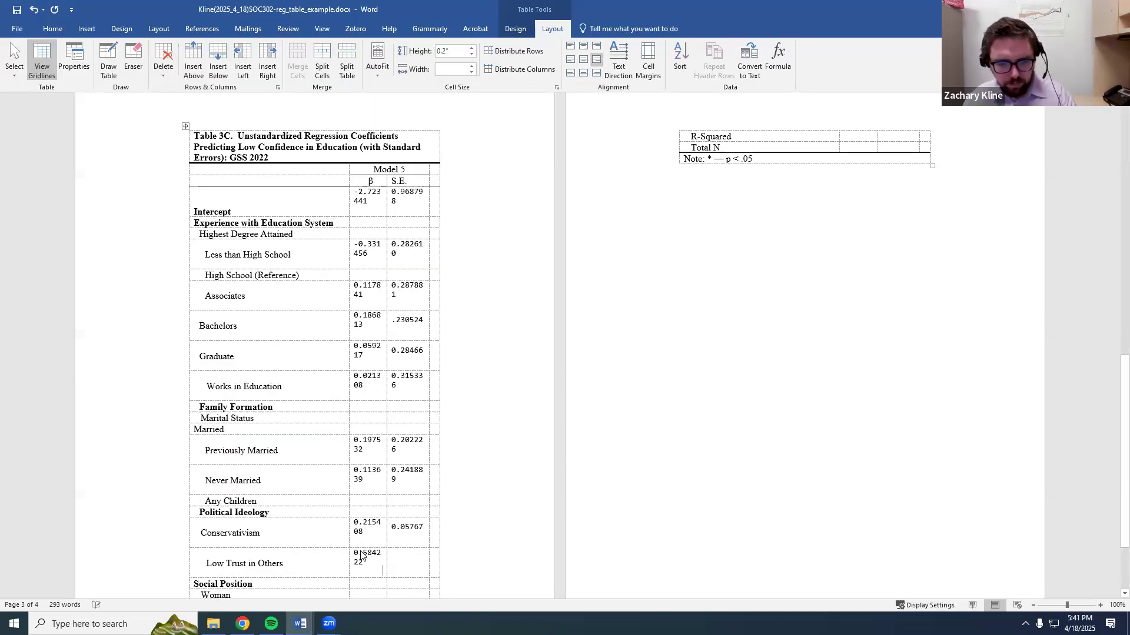
{"action": "key", "text": "alt+Tab"}
{"action": "left_click_drag", "start_coordinate": [129, 486], "coordinate": [166, 487]}
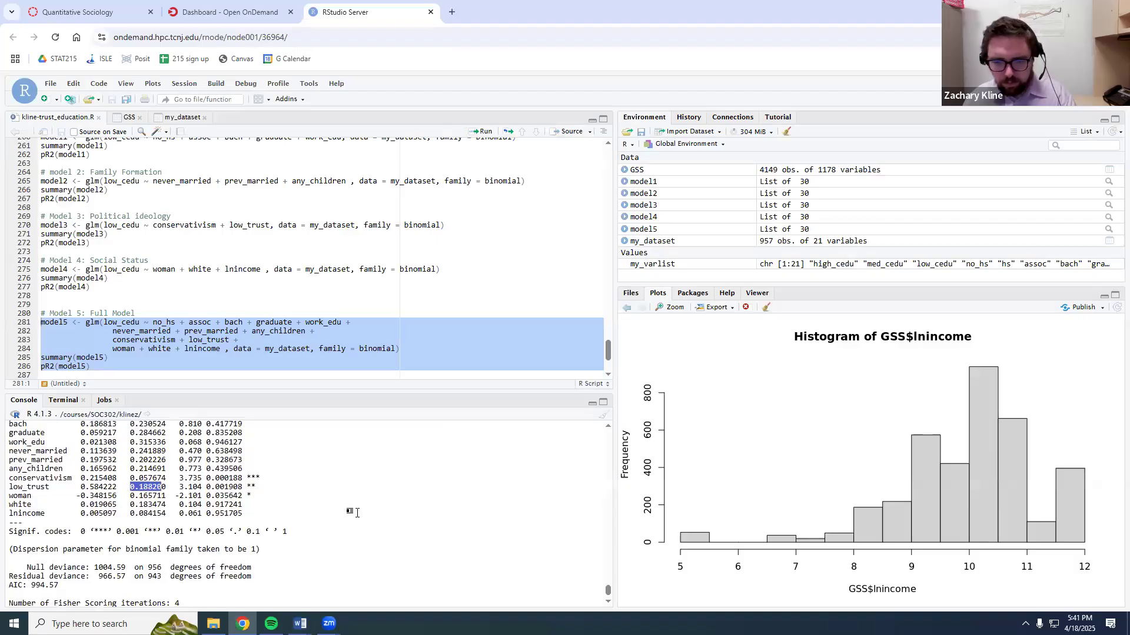
{"action": "key", "text": "ctrl+c"}
{"action": "key", "text": "alt+Tab"}
{"action": "left_click", "coordinate": [404, 555]}
{"action": "key", "text": "ctrl+v"}
Copy the woman estimate -0.3481 and standard error 0.1657 from RStudio into the Woman row in Word.
{"action": "key", "text": "alt+Tab"}
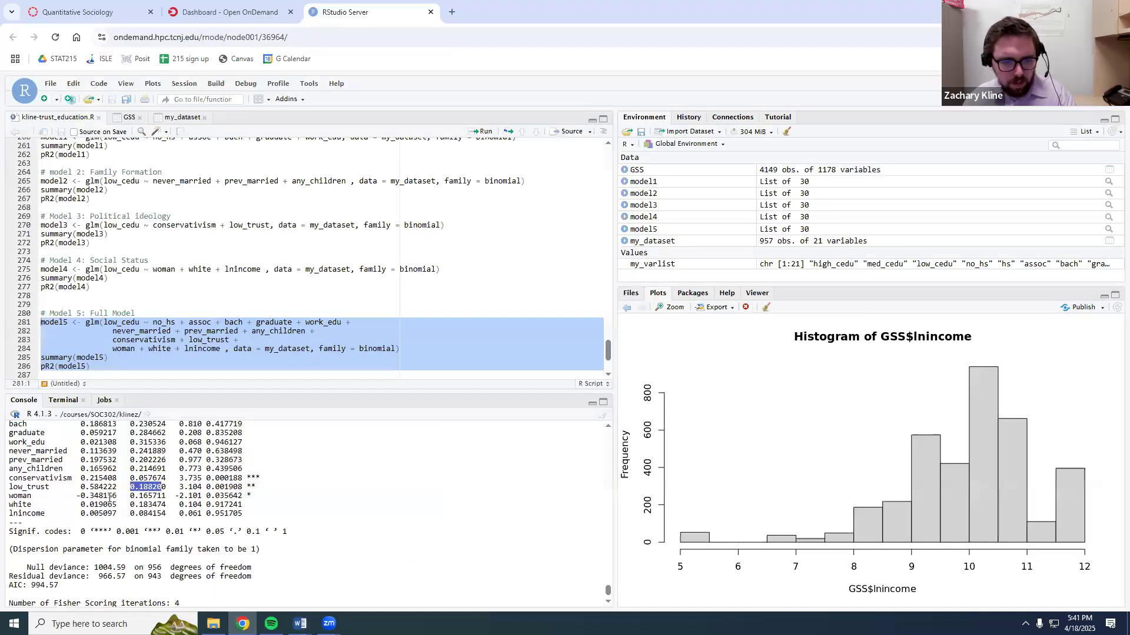
{"action": "left_click_drag", "start_coordinate": [108, 496], "coordinate": [78, 497]}
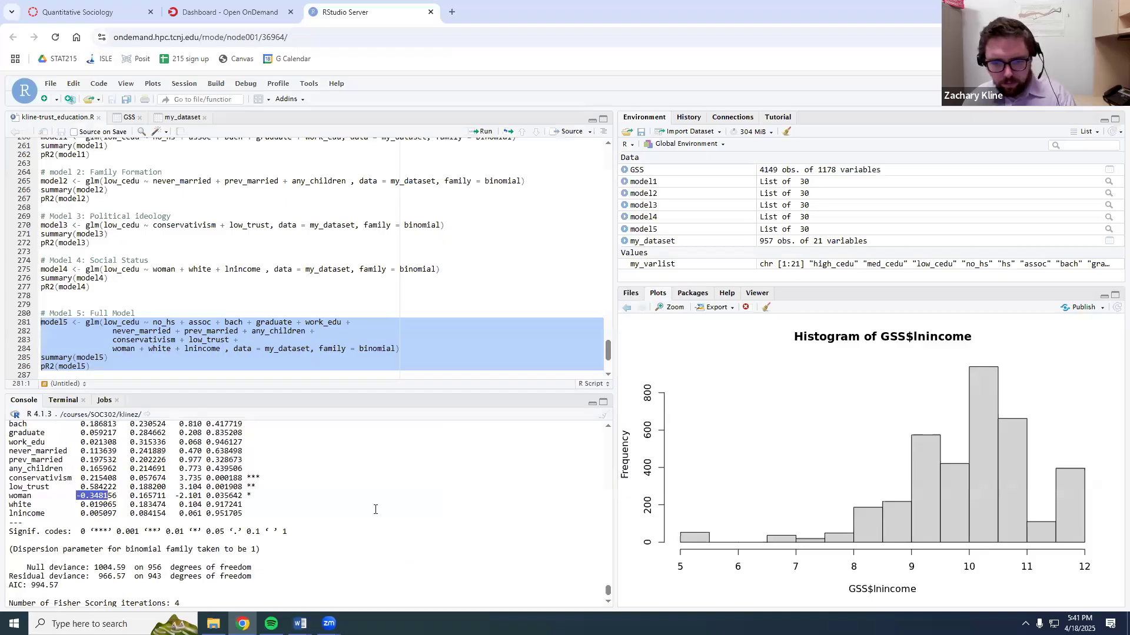
{"action": "key", "text": "ctrl+c"}
{"action": "key", "text": "alt+Tab"}
{"action": "left_click", "coordinate": [360, 571]}
{"action": "key", "text": "ctrl+v"}
{"action": "key", "text": "alt+Tab"}
{"action": "left_click_drag", "start_coordinate": [148, 498], "coordinate": [131, 498]}
{"action": "key", "text": "ctrl+c"}
{"action": "key", "text": "alt+Tab"}
{"action": "left_click", "coordinate": [409, 573]}
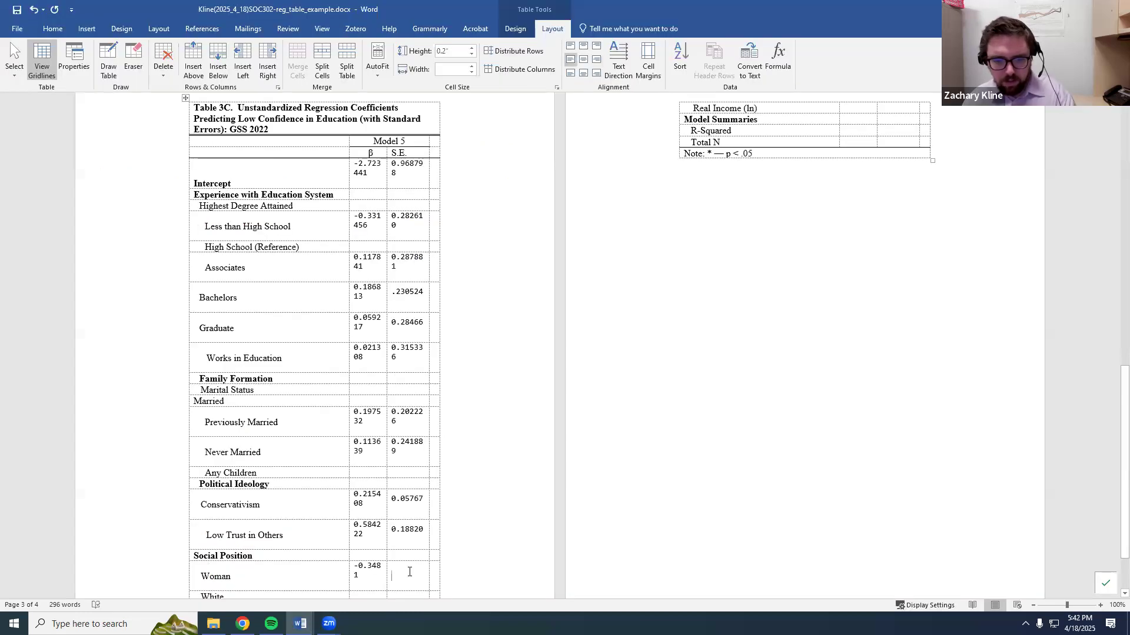
{"action": "key", "text": "ctrl+v"}
Copy the white estimate 0.019 and standard error 0.183 from RStudio into the White row in Word.
{"action": "scroll", "coordinate": [410, 573], "scroll_direction": "down", "scroll_amount": 2}
{"action": "key", "text": "alt+Tab"}
{"action": "left_click_drag", "start_coordinate": [104, 504], "coordinate": [76, 504]}
{"action": "key", "text": "ctrl+c"}
{"action": "key", "text": "alt+Tab"}
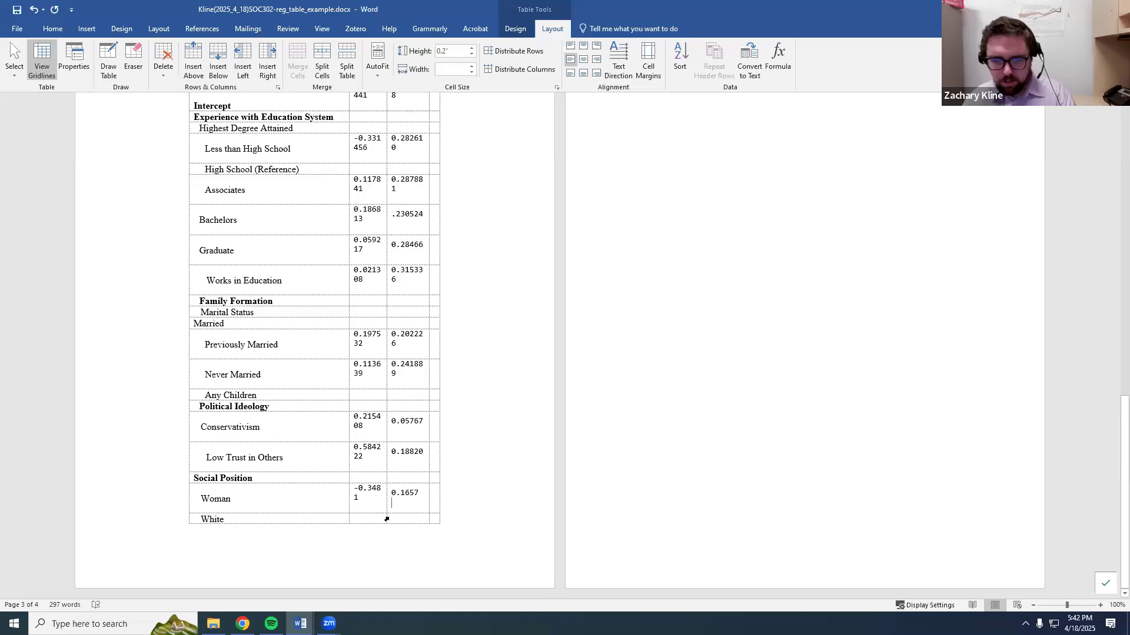
{"action": "left_click", "coordinate": [377, 518]}
{"action": "key", "text": "ctrl+v"}
{"action": "key", "text": "alt+Tab"}
{"action": "left_click_drag", "start_coordinate": [153, 504], "coordinate": [131, 506]}
{"action": "key", "text": "ctrl+c"}
{"action": "key", "text": "alt+Tab"}
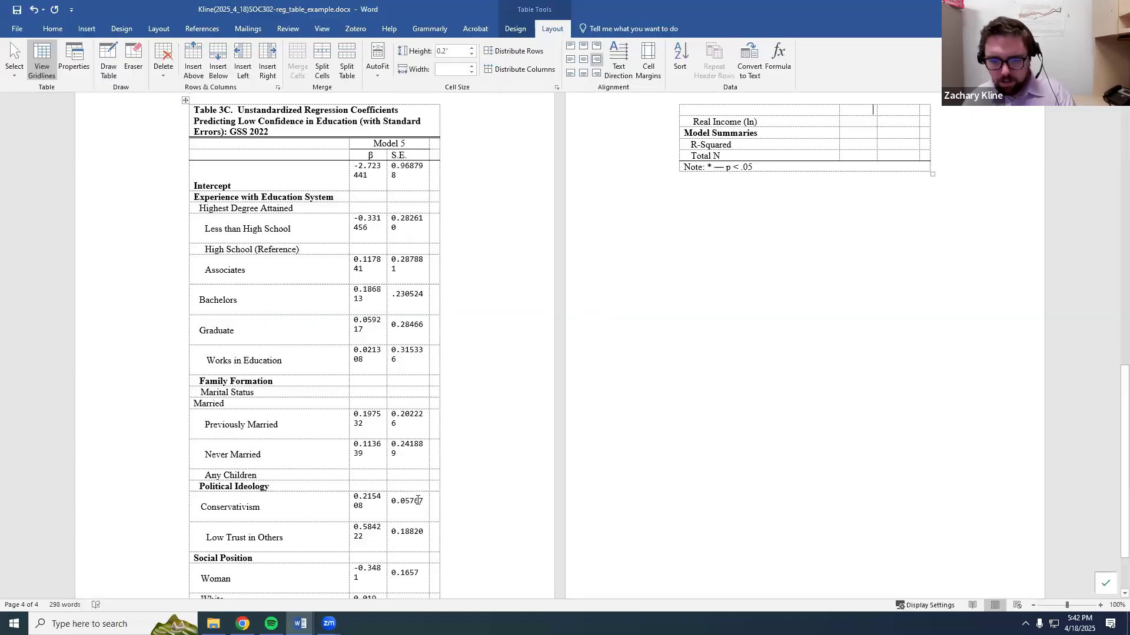
{"action": "scroll", "coordinate": [419, 566], "scroll_direction": "down", "scroll_amount": 1}
{"action": "left_click", "coordinate": [411, 568]}
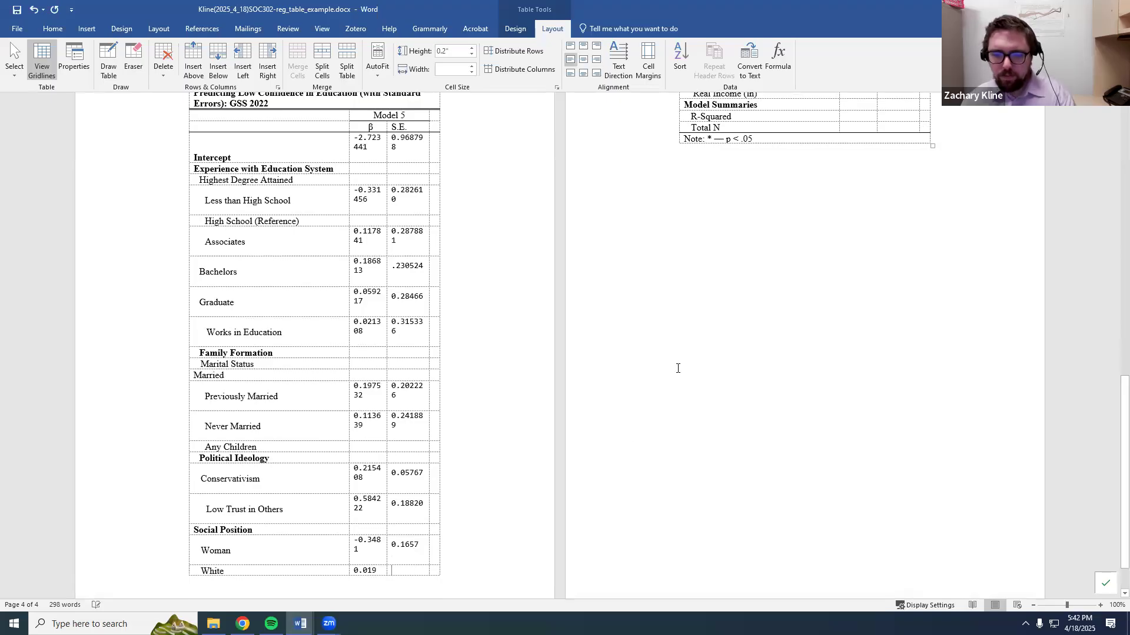
Copy the lnincome estimate .005 and standard error .084 from RStudio into the Real Income (ln) row in Word.
{"action": "scroll", "coordinate": [683, 359], "scroll_direction": "up", "scroll_amount": 5}
{"action": "key", "text": "alt+Tab"}
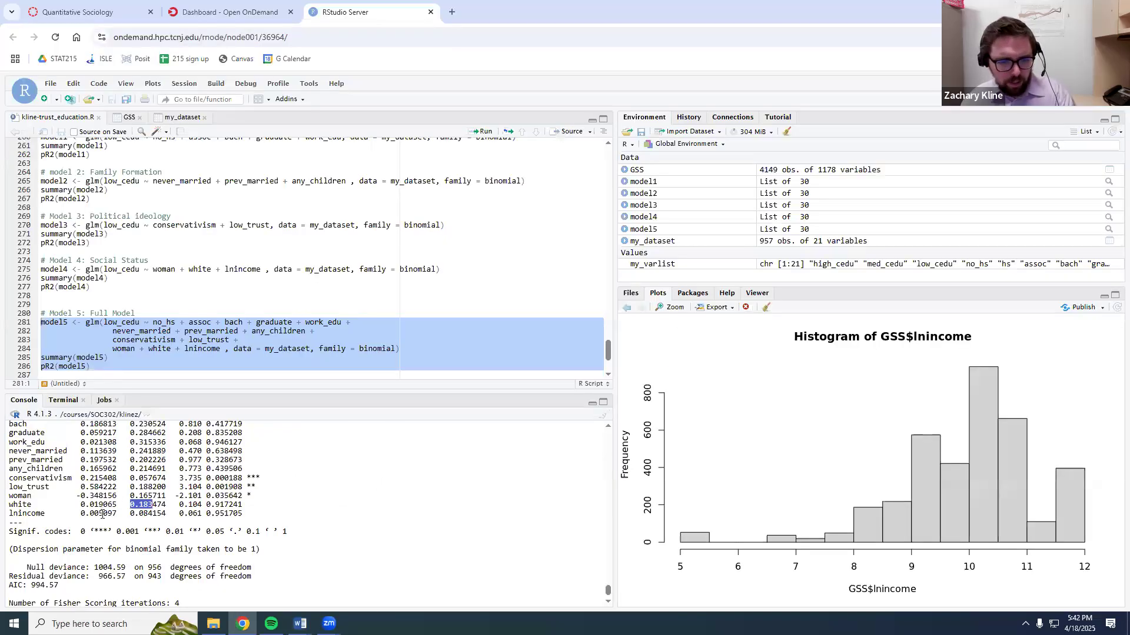
{"action": "left_click_drag", "start_coordinate": [104, 515], "coordinate": [82, 514]}
{"action": "key", "text": "ctrl+c"}
{"action": "key", "text": "alt+Tab"}
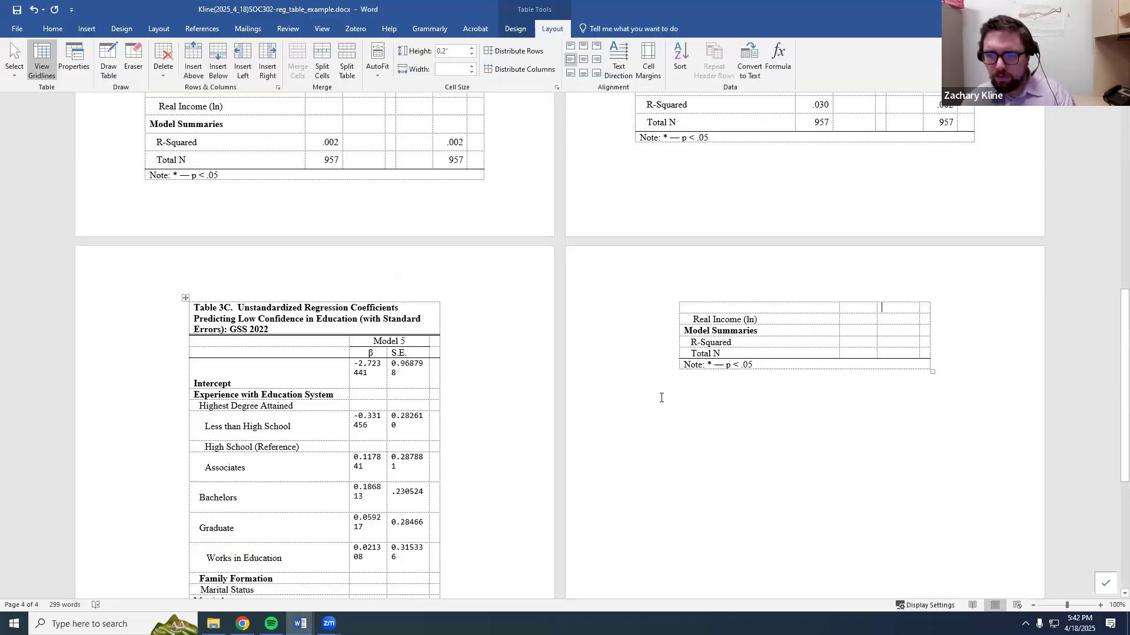
{"action": "left_click", "coordinate": [849, 319]}
{"action": "key", "text": "ctrl+v"}
{"action": "key", "text": "alt+Tab"}
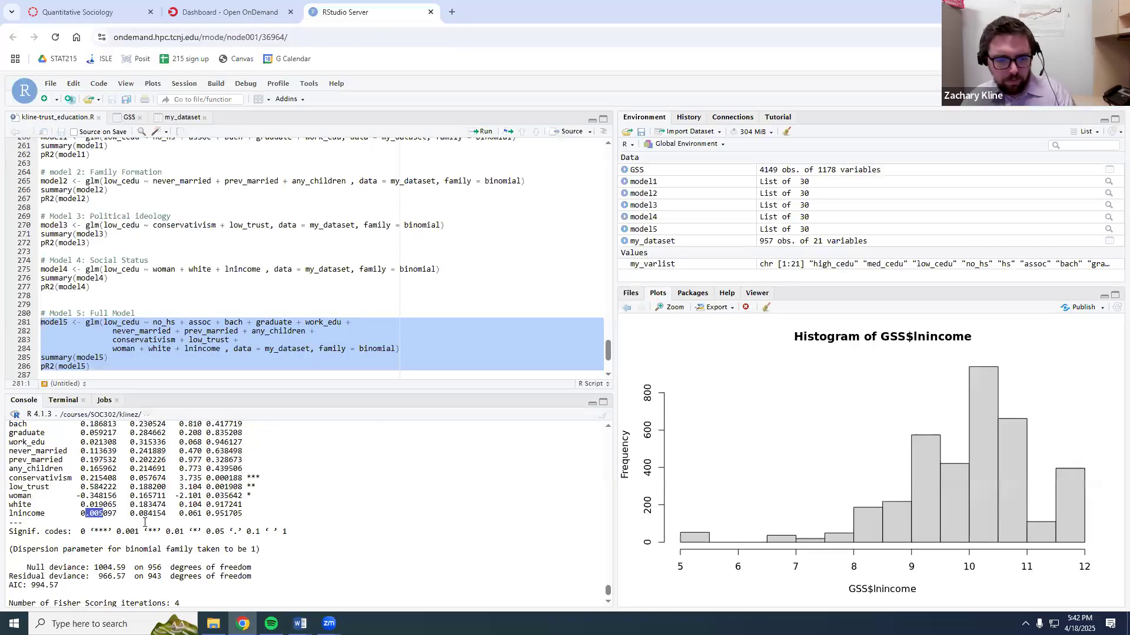
{"action": "left_click_drag", "start_coordinate": [152, 514], "coordinate": [135, 514]}
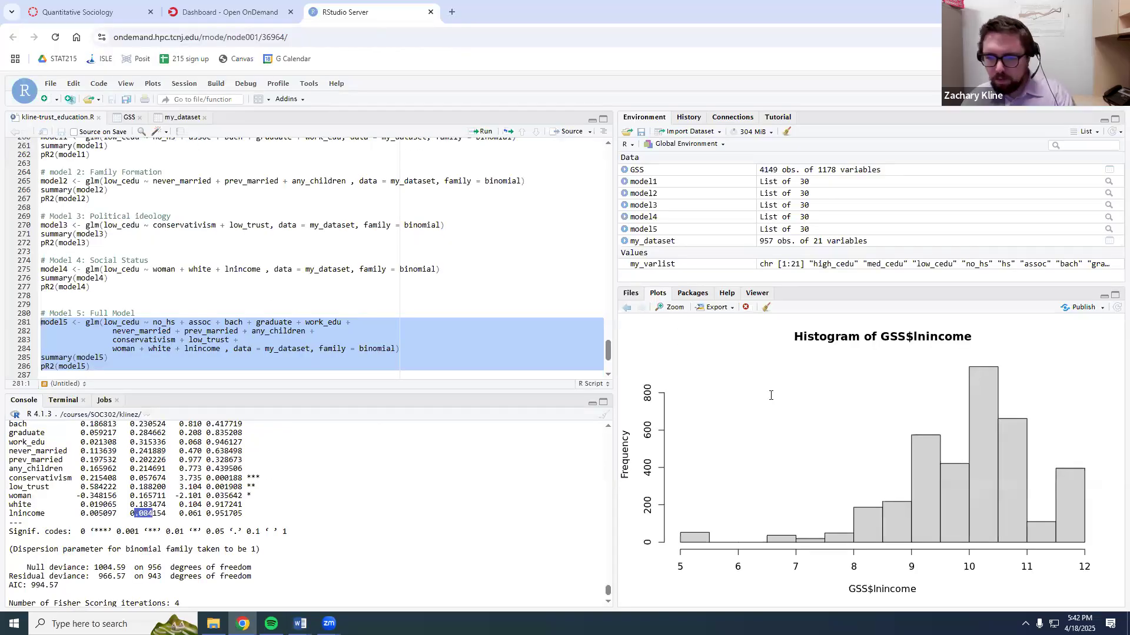
{"action": "key", "text": "ctrl+c"}
{"action": "key", "text": "alt+Tab"}
{"action": "left_click", "coordinate": [888, 320]}
{"action": "key", "text": "ctrl+v"}
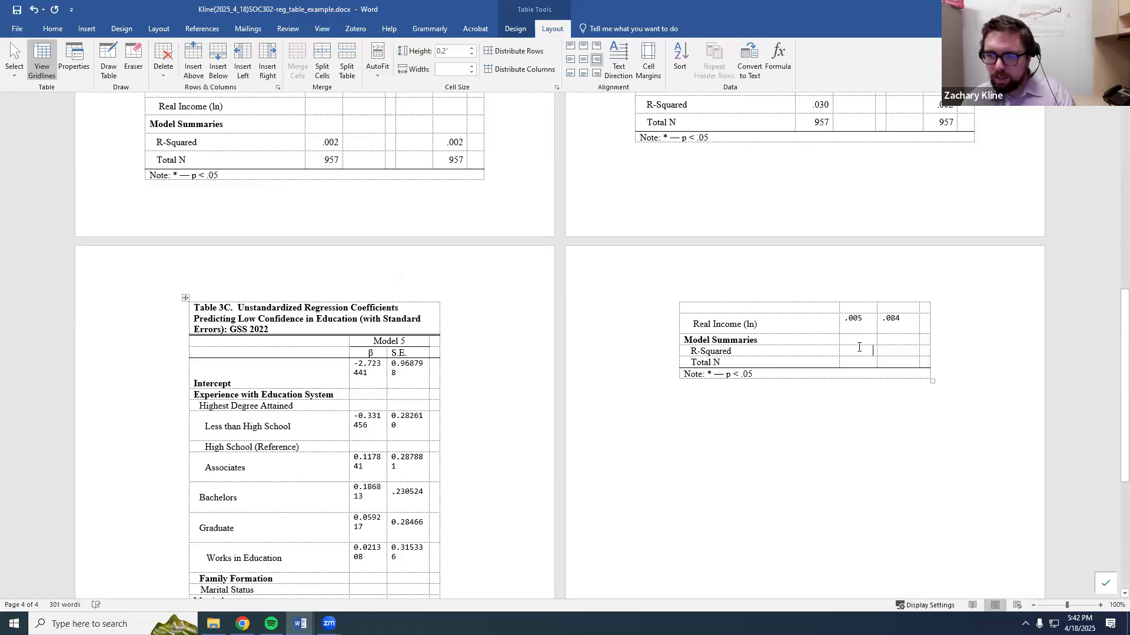
Look up Model 5's McFadden pseudo R-squared in RStudio and enter .038 in the R-Squared row of Table 3C in Word.
{"action": "key", "text": "alt+Tab"}
{"action": "scroll", "coordinate": [248, 595], "scroll_direction": "down", "scroll_amount": 1}
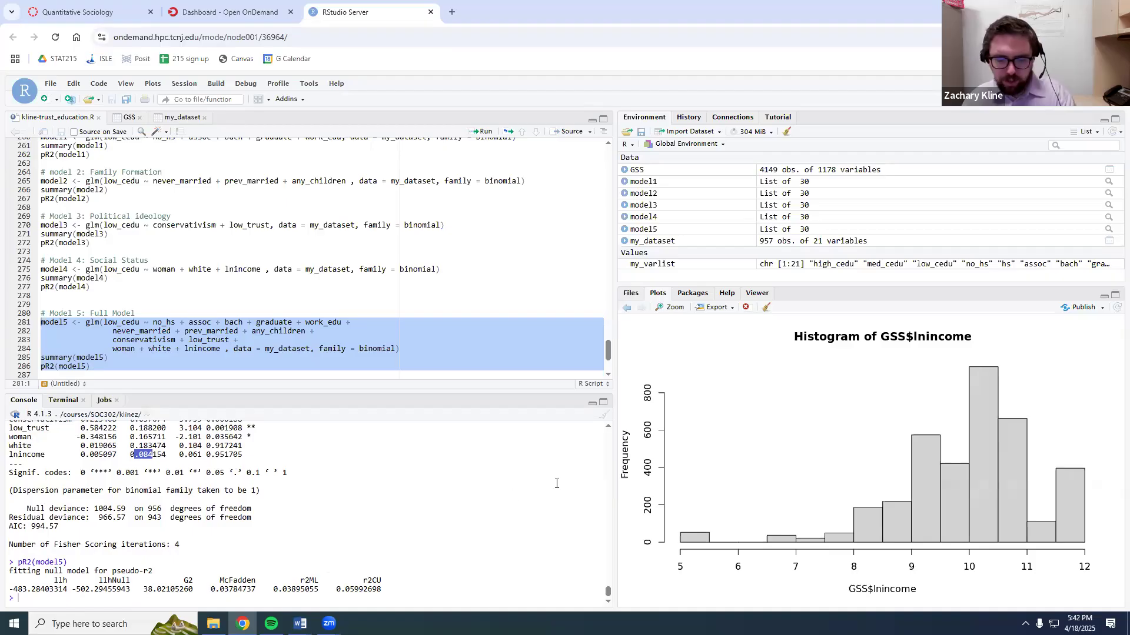
{"action": "key", "text": "alt+Tab"}
{"action": "type", "text": ".038"}
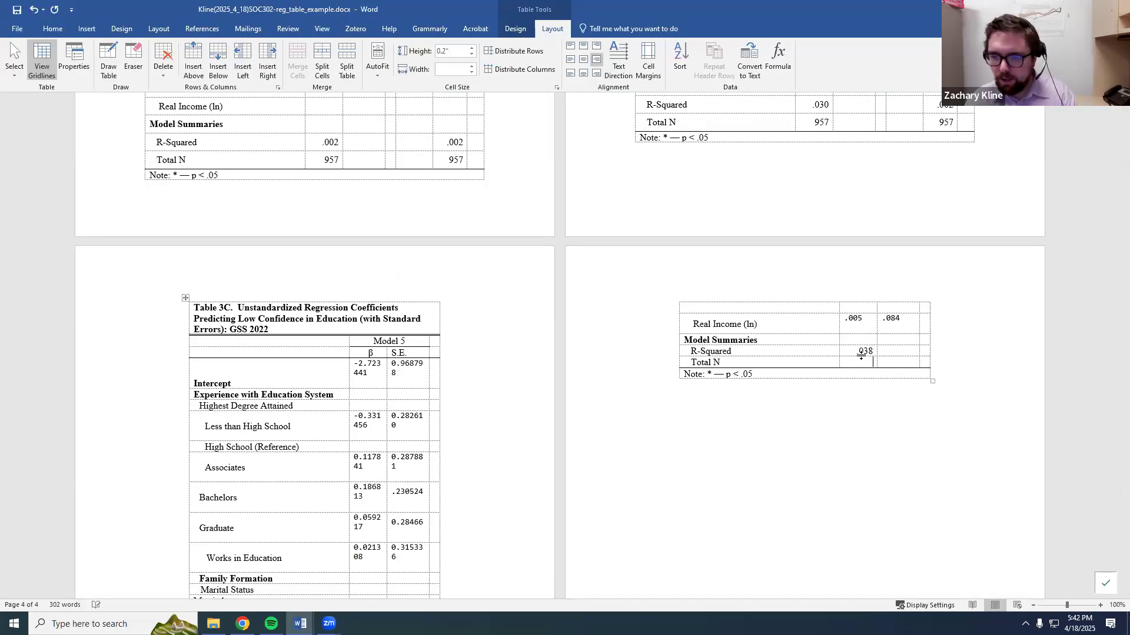
Check the Model 5 output in RStudio and enter 957 in the Total N row of Table 3C in Word.
{"action": "key", "text": "alt+Tab"}
{"action": "scroll", "coordinate": [273, 495], "scroll_direction": "up", "scroll_amount": 5}
{"action": "scroll", "coordinate": [274, 496], "scroll_direction": "up", "scroll_amount": 5}
{"action": "scroll", "coordinate": [299, 513], "scroll_direction": "down", "scroll_amount": 10}
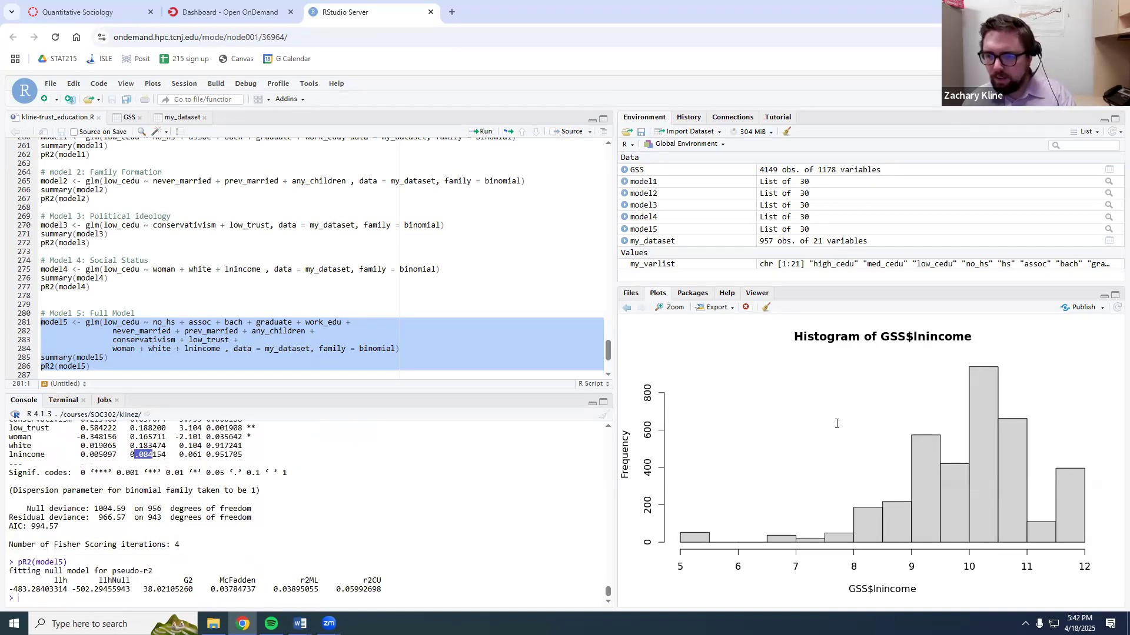
{"action": "key", "text": "alt+Tab"}
{"action": "type", "text": "957"}
In Table 3A, remove the leading zero from the Model 2 standard error for Previously Married so it reads .185.
{"action": "scroll", "coordinate": [765, 420], "scroll_direction": "up", "scroll_amount": 6}
{"action": "scroll", "coordinate": [749, 423], "scroll_direction": "up", "scroll_amount": 3}
{"action": "scroll", "coordinate": [416, 406], "scroll_direction": "down", "scroll_amount": 3}
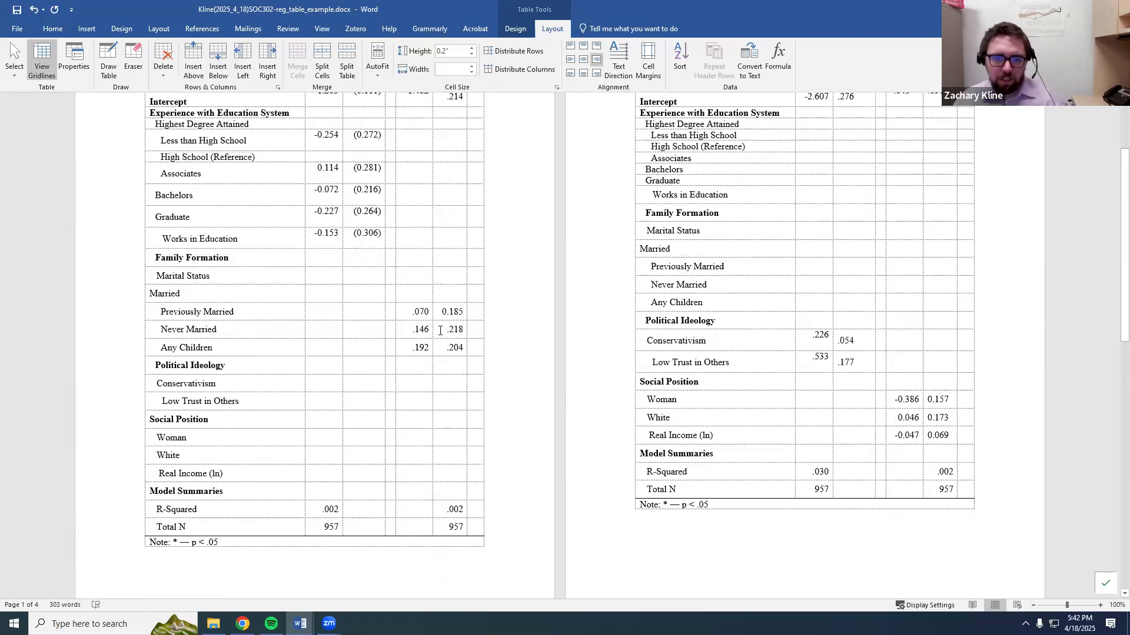
{"action": "scroll", "coordinate": [440, 330], "scroll_direction": "up", "scroll_amount": 1}
{"action": "left_click", "coordinate": [446, 341]}
{"action": "key", "text": "BackSpace"}
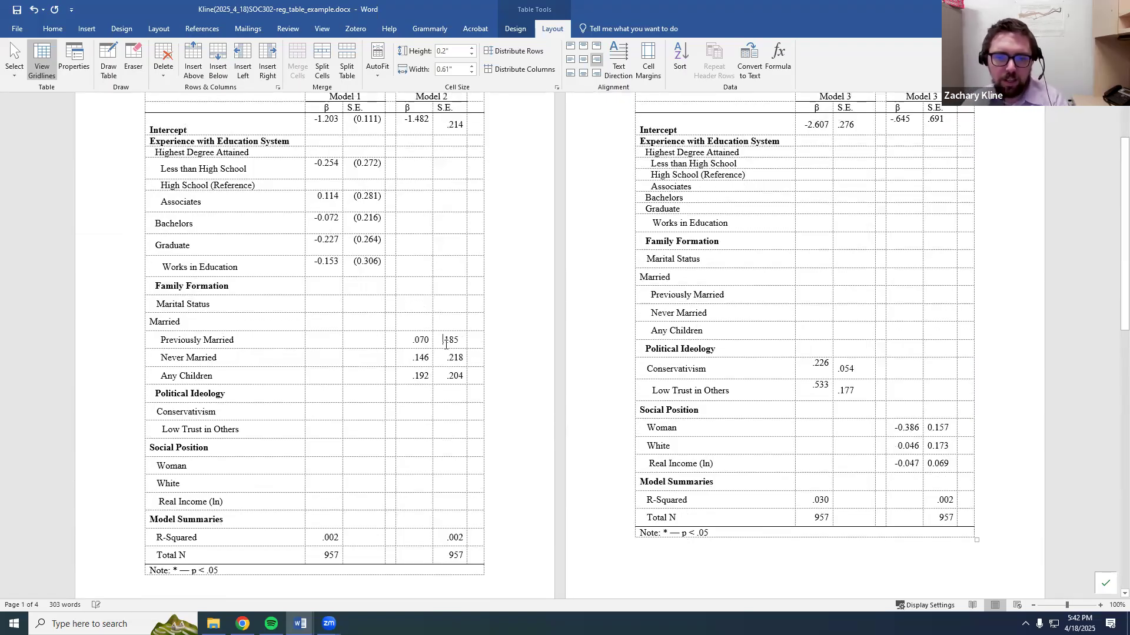
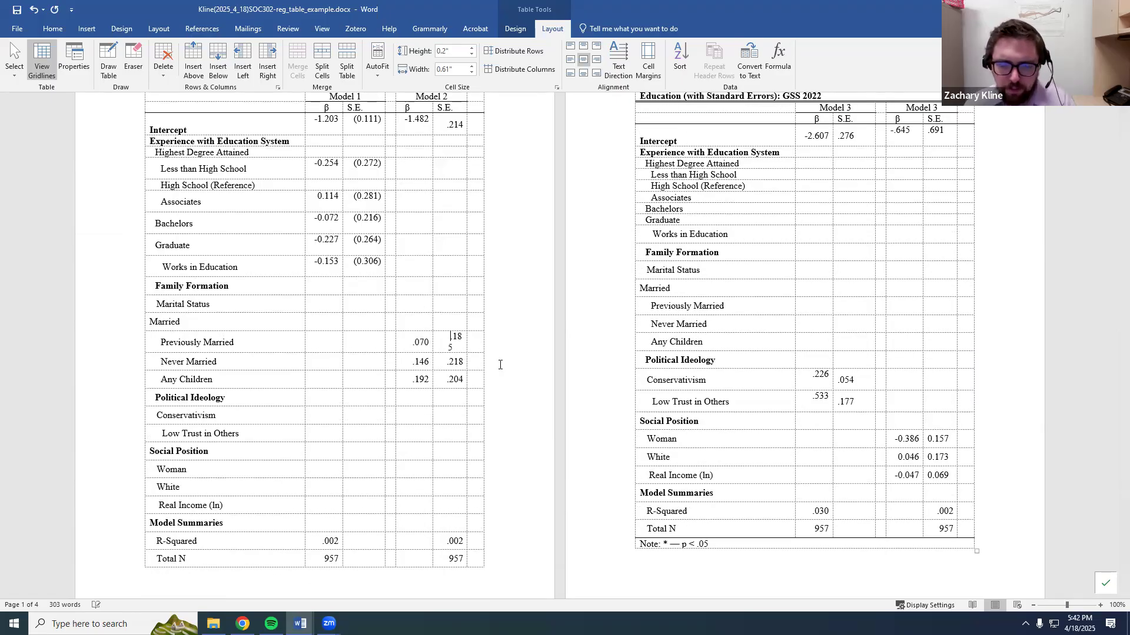
{"action": "key", "text": "BackSpace"}
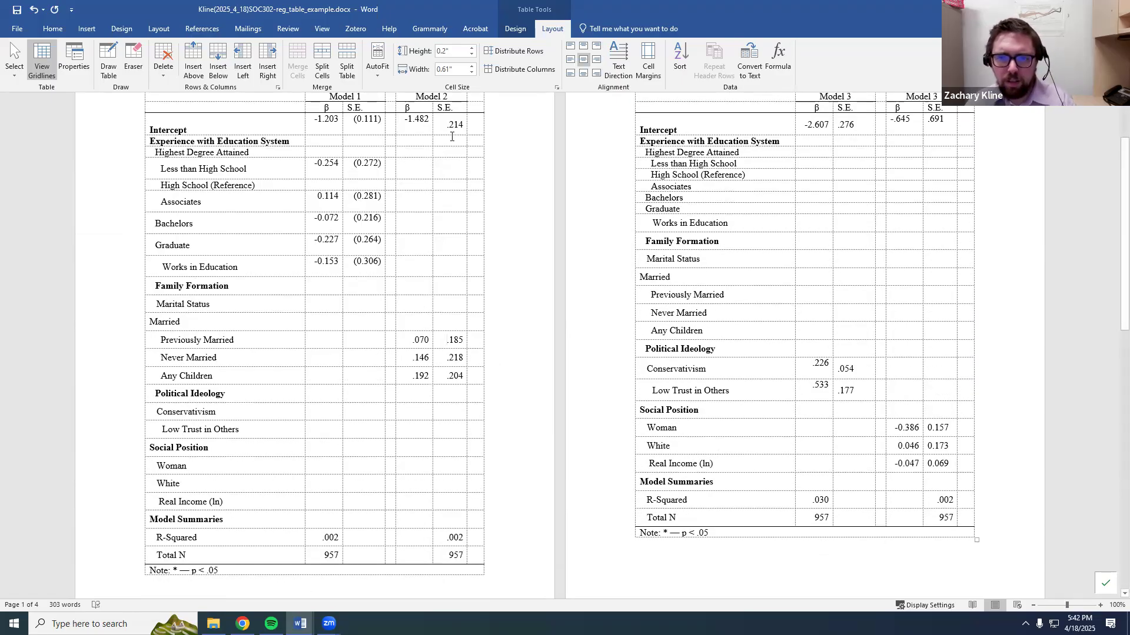
In Table 3A's Model 2, put parentheses around the Intercept standard error .214 and the Previously Married coefficient .070.
{"action": "scroll", "coordinate": [462, 146], "scroll_direction": "up", "scroll_amount": 3}
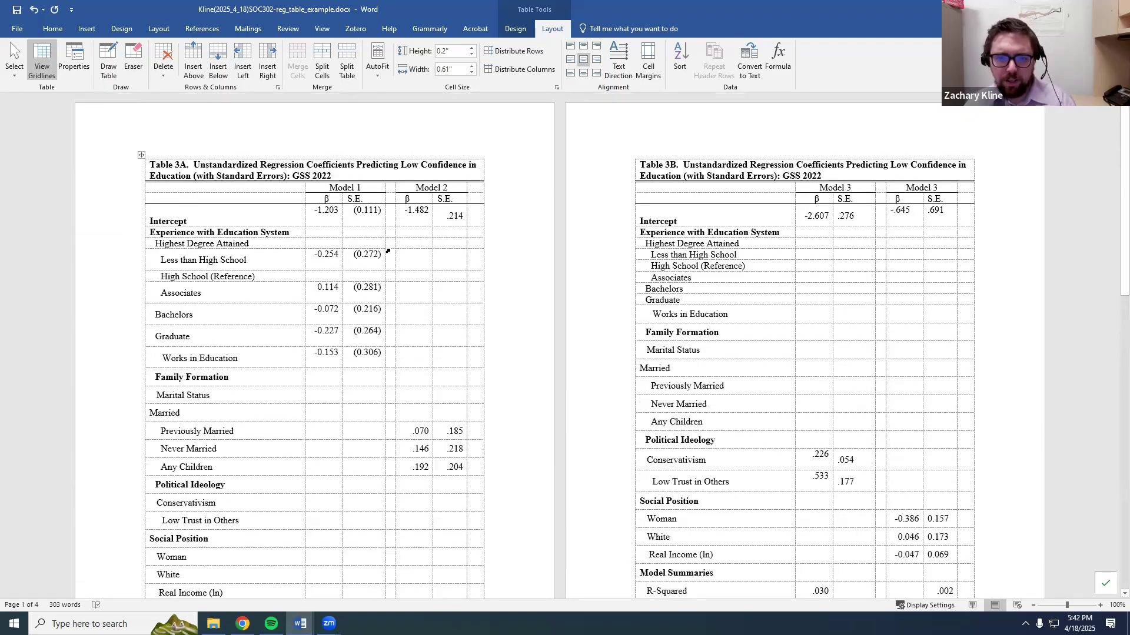
{"action": "left_click", "coordinate": [441, 218]}
{"action": "type", "text": "("}
{"action": "key", "text": "End"}
{"action": "type", "text": ")"}
{"action": "left_click", "coordinate": [414, 431]}
{"action": "type", "text": "(.070)"}
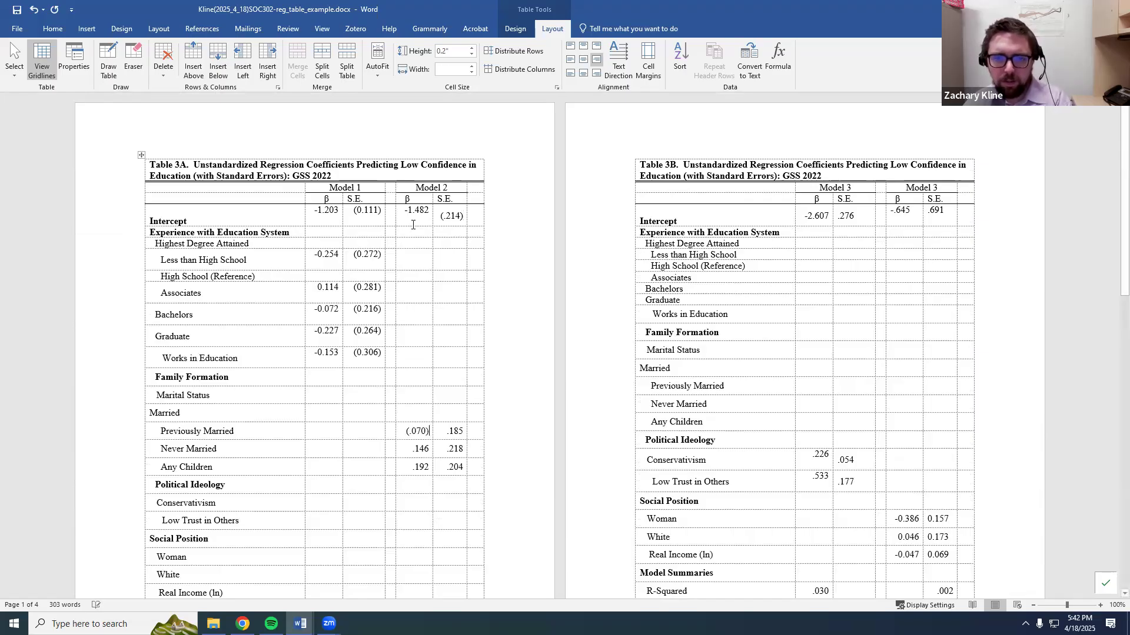
Remove the extra blank lines from the Intercept and Less than High School value cells in Table 3A.
{"action": "left_click", "coordinate": [413, 223]}
{"action": "key", "text": "BackSpace"}
{"action": "left_click", "coordinate": [339, 222]}
{"action": "key", "text": "BackSpace"}
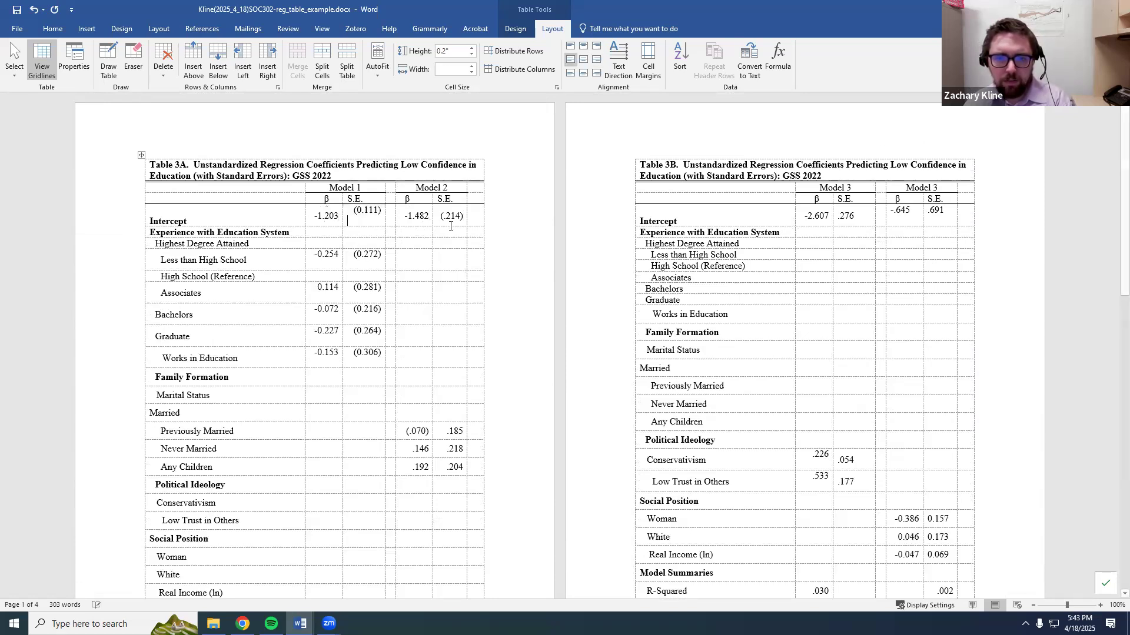
{"action": "key", "text": "BackSpace"}
{"action": "left_click", "coordinate": [375, 253]}
{"action": "key", "text": "BackSpace"}
{"action": "key", "text": "BackSpace"}
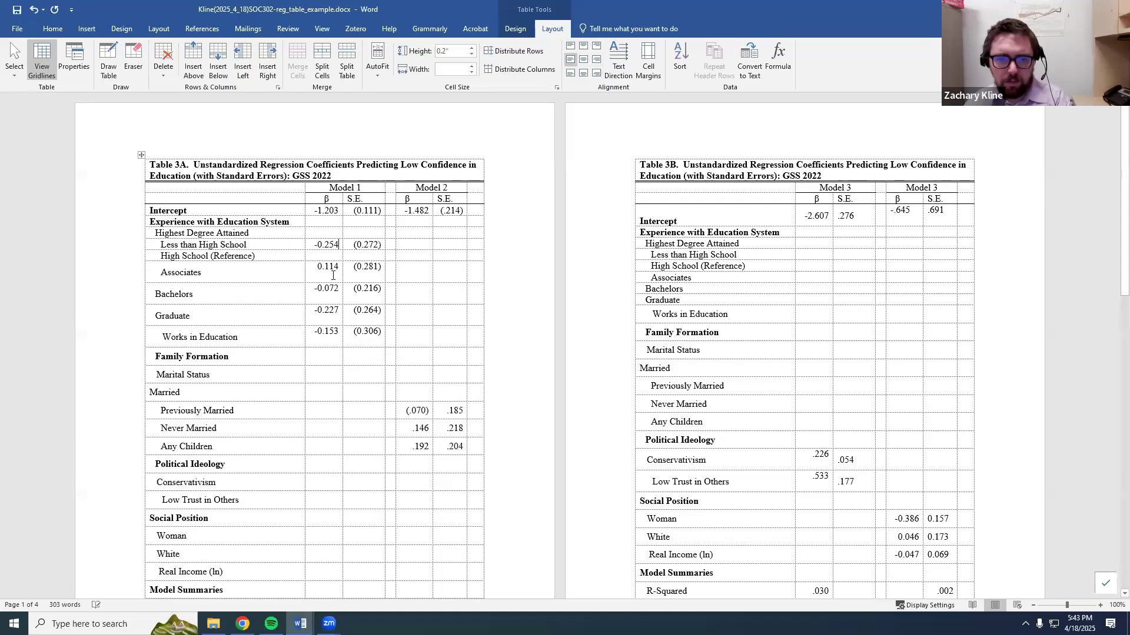
Remove the extra blank lines from the Model 1 cells of the Associates and Bachelors rows in Table 3A.
{"action": "key", "text": "BackSpace"}
{"action": "left_click", "coordinate": [367, 277]}
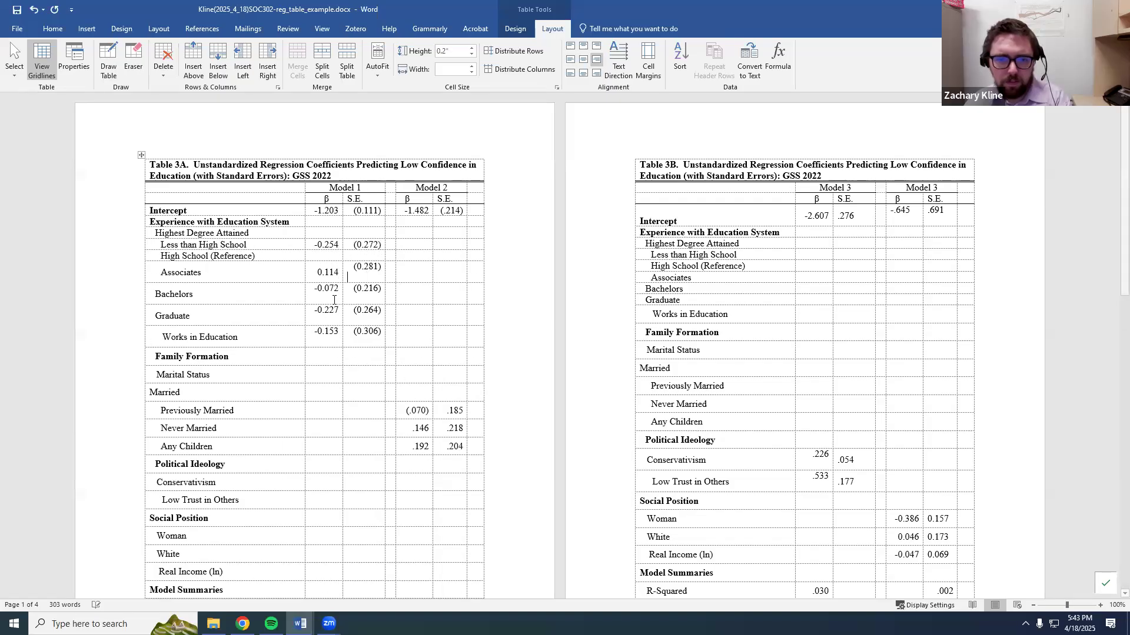
{"action": "key", "text": "BackSpace"}
{"action": "left_click", "coordinate": [337, 292]}
{"action": "key", "text": "BackSpace"}
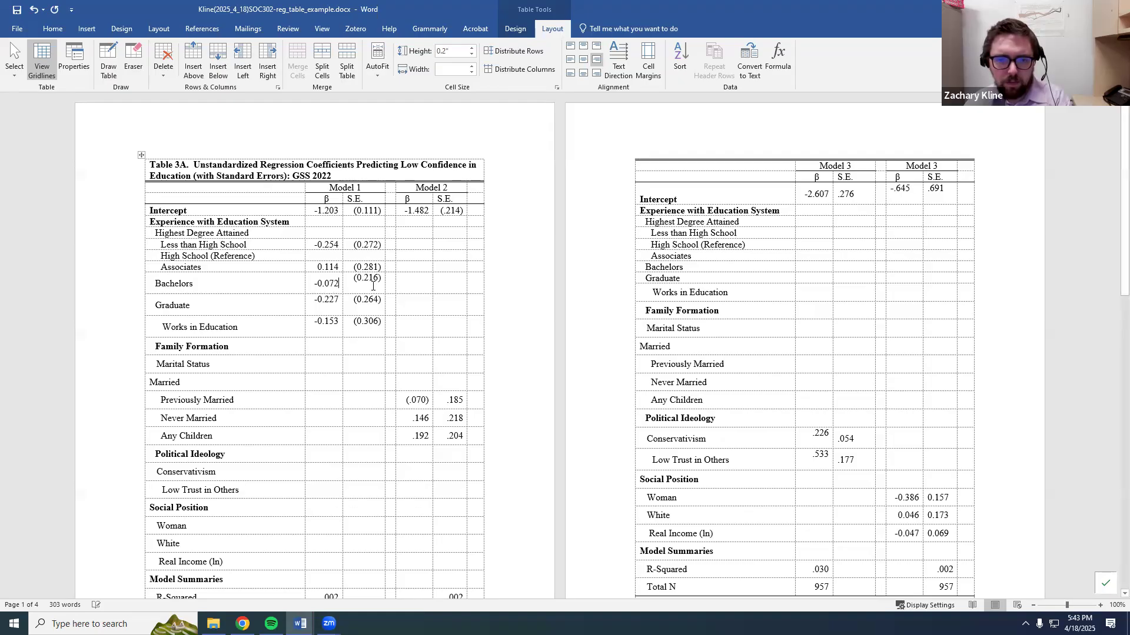
{"action": "left_click", "coordinate": [347, 288]}
{"action": "key", "text": "BackSpace"}
Remove the extra blank lines from the Model 1 cells of the Graduate and Works in Education rows in Table 3A.
{"action": "key", "text": "BackSpace"}
{"action": "left_click", "coordinate": [375, 299]}
{"action": "key", "text": "BackSpace"}
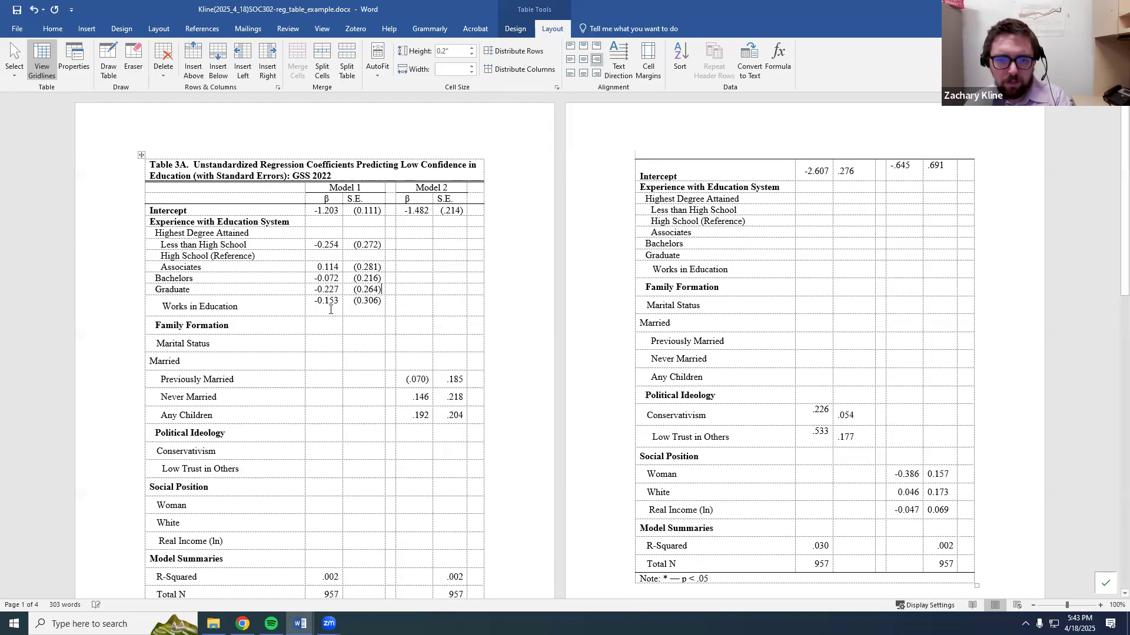
{"action": "key", "text": "BackSpace"}
{"action": "left_click", "coordinate": [366, 311]}
{"action": "key", "text": "BackSpace"}
In Model 2's Previously Married row, remove the coefficient's parentheses, put parentheses around the standard error .185, and widen the S.E. column.
{"action": "scroll", "coordinate": [349, 390], "scroll_direction": "down", "scroll_amount": 1}
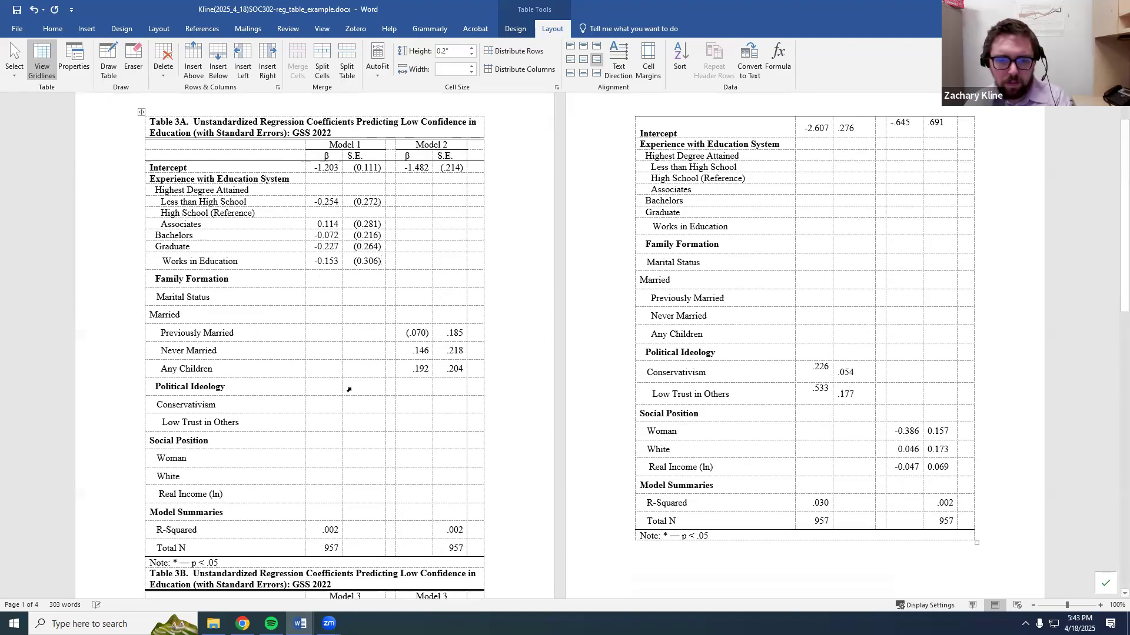
{"action": "scroll", "coordinate": [349, 390], "scroll_direction": "down", "scroll_amount": 1}
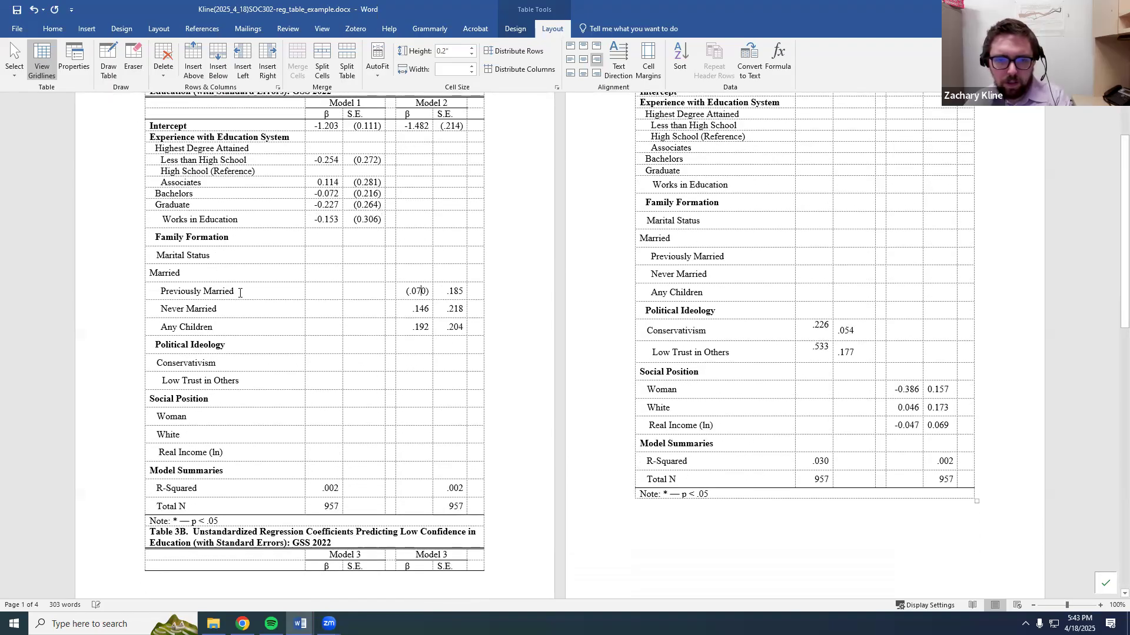
{"action": "left_click", "coordinate": [198, 292]}
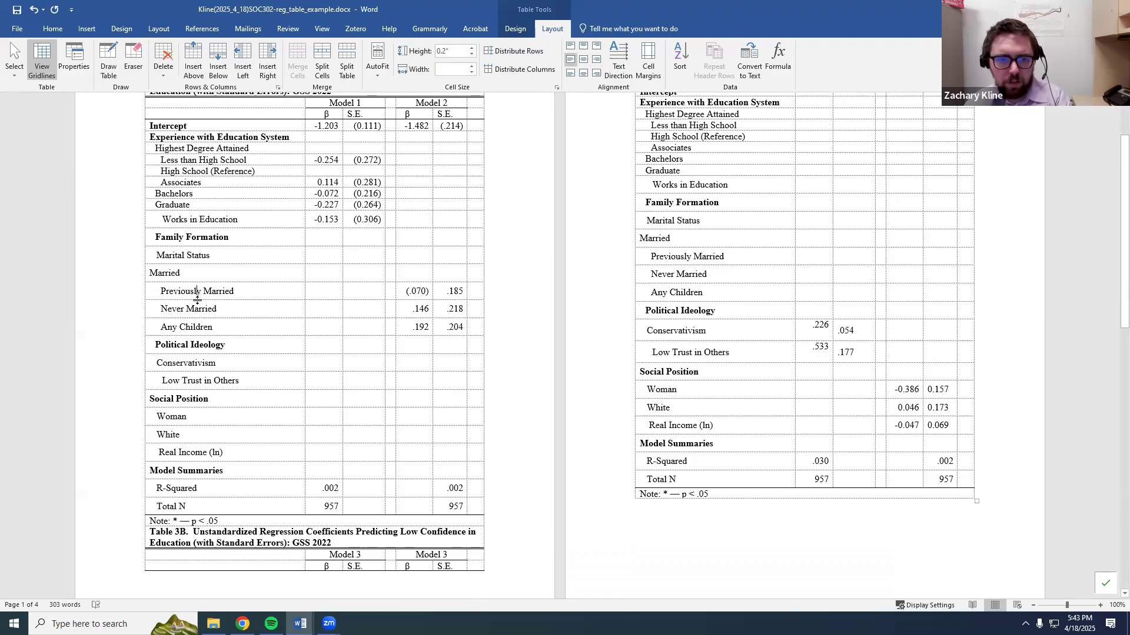
{"action": "left_click", "coordinate": [424, 291]}
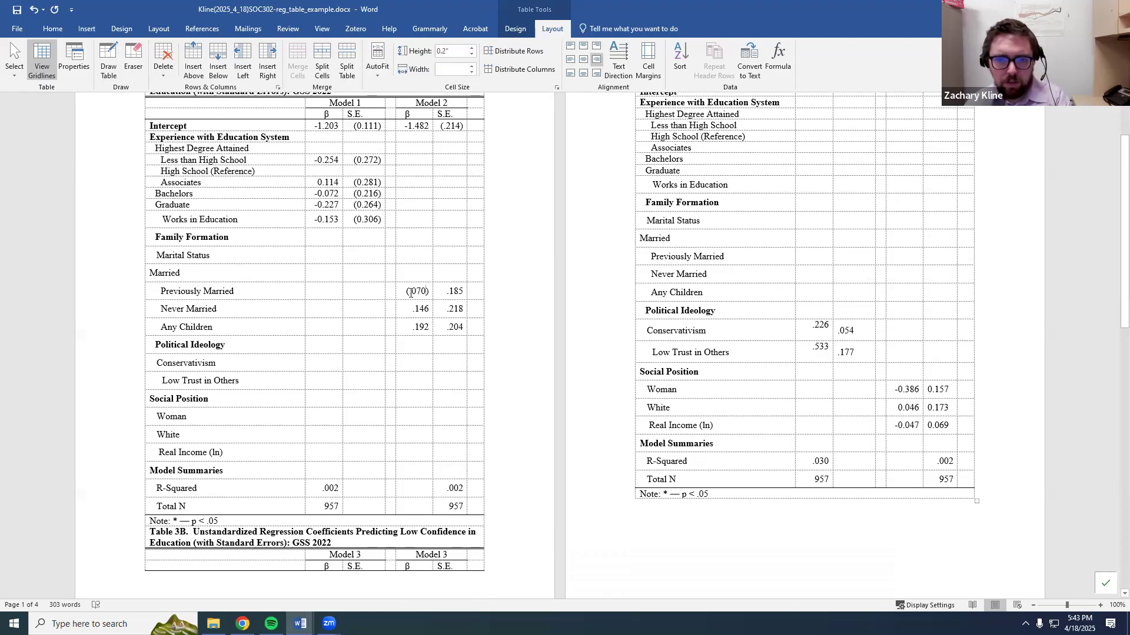
{"action": "left_click", "coordinate": [428, 291]}
{"action": "key", "text": "BackSpace"}
{"action": "left_click", "coordinate": [463, 292]}
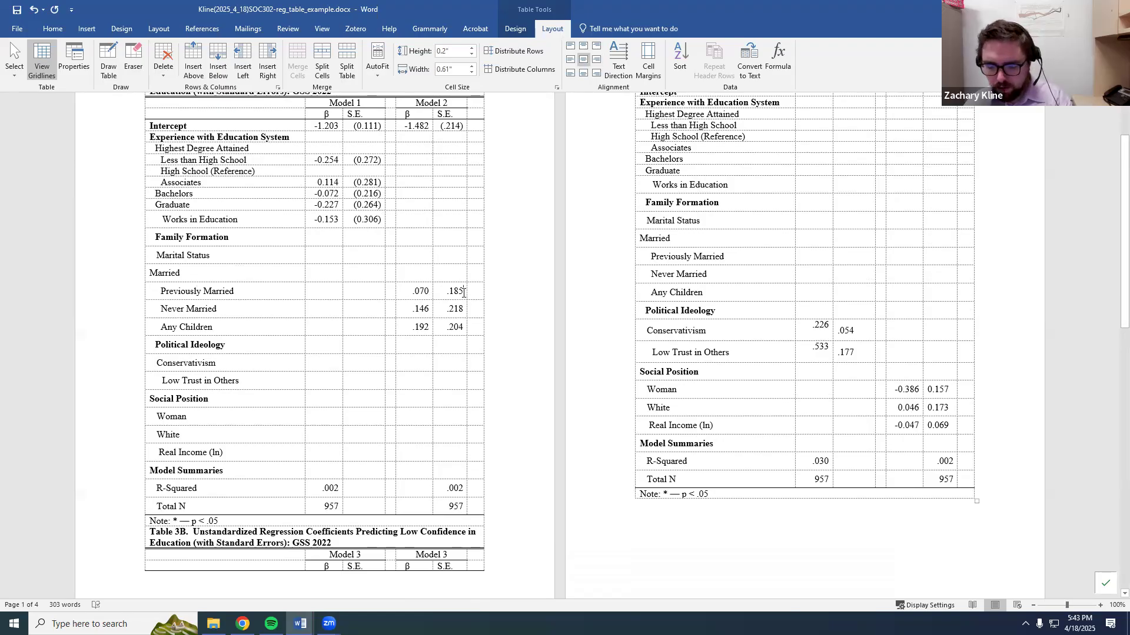
{"action": "type", "text": ")"}
{"action": "key", "text": "Home"}
{"action": "type", "text": "("}
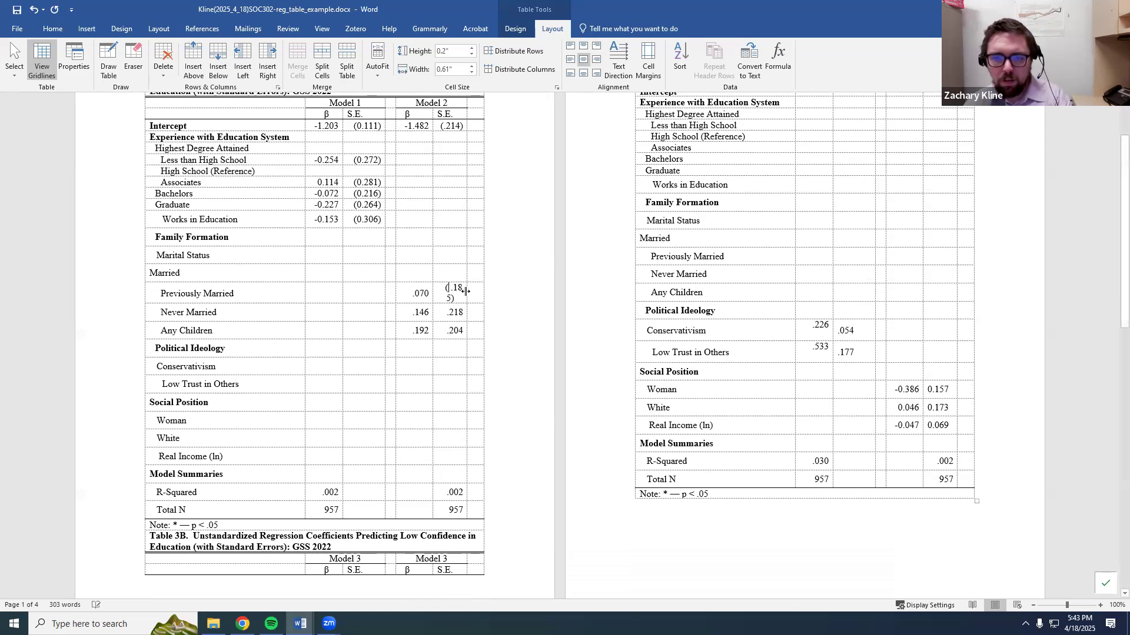
{"action": "left_click_drag", "start_coordinate": [465, 291], "coordinate": [477, 292]}
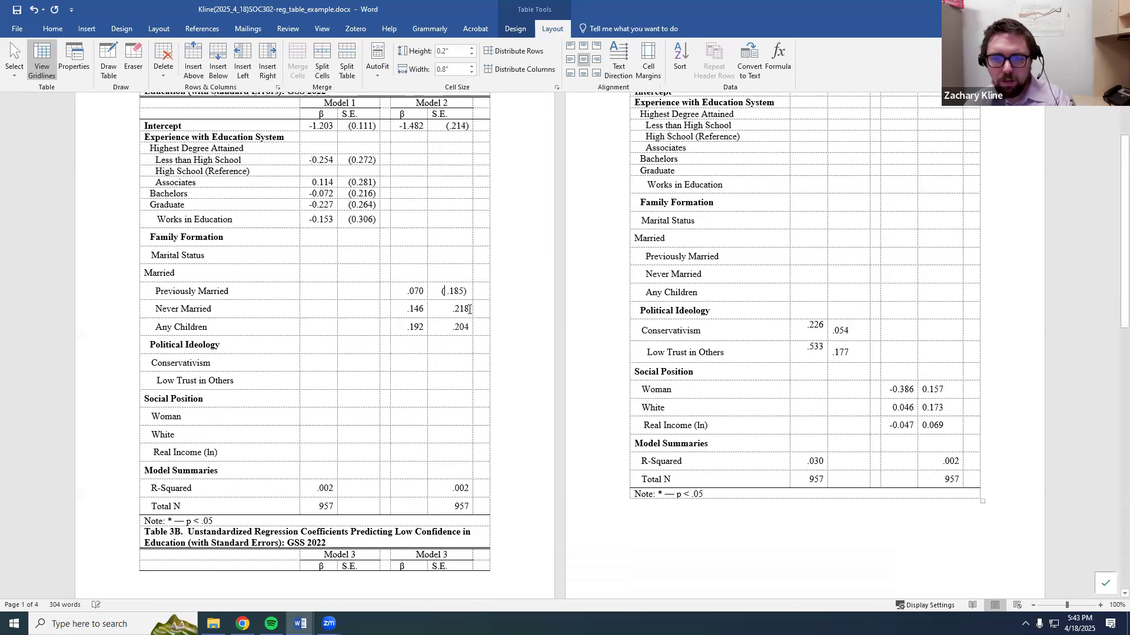
Put parentheses around Model 2's standard errors for Never Married (.218) and Any Children (.204) in Table 3A.
{"action": "left_click", "coordinate": [469, 310]}
{"action": "type", "text": ")"}
{"action": "left_click", "coordinate": [449, 307]}
{"action": "type", "text": "("}
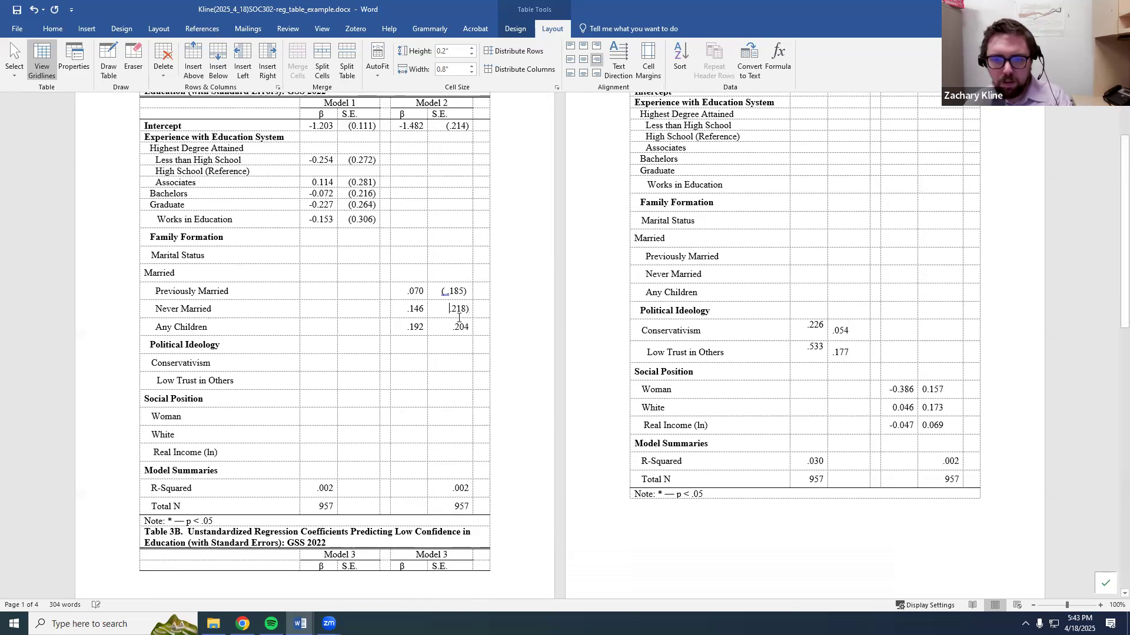
{"action": "left_click", "coordinate": [470, 327]}
{"action": "type", "text": ")"}
{"action": "left_click", "coordinate": [452, 327]}
{"action": "type", "text": "("}
{"action": "left_click", "coordinate": [446, 297]}
Remove the leading zeros from the Model 1 coefficients in Table 3A, from Less than High School through Works in Education.
{"action": "left_click", "coordinate": [316, 182]}
{"action": "key", "text": "BackSpace"}
{"action": "left_click", "coordinate": [317, 160]}
{"action": "key", "text": "BackSpace"}
{"action": "left_click", "coordinate": [316, 194]}
{"action": "key", "text": "BackSpace"}
{"action": "left_click", "coordinate": [317, 205]}
{"action": "key", "text": "BackSpace"}
{"action": "left_click", "coordinate": [316, 219]}
Remove the leading zeros from all Model 1 standard errors in Table 3A, keeping their parentheses.
{"action": "left_click", "coordinate": [356, 125]}
{"action": "key", "text": "BackSpace"}
{"action": "left_click", "coordinate": [355, 160]}
{"action": "key", "text": "BackSpace"}
{"action": "left_click", "coordinate": [355, 182]}
{"action": "key", "text": "BackSpace"}
{"action": "left_click", "coordinate": [356, 193]}
{"action": "key", "text": "BackSpace"}
{"action": "left_click", "coordinate": [356, 205]}
{"action": "key", "text": "BackSpace"}
{"action": "key", "text": "BackSpace"}
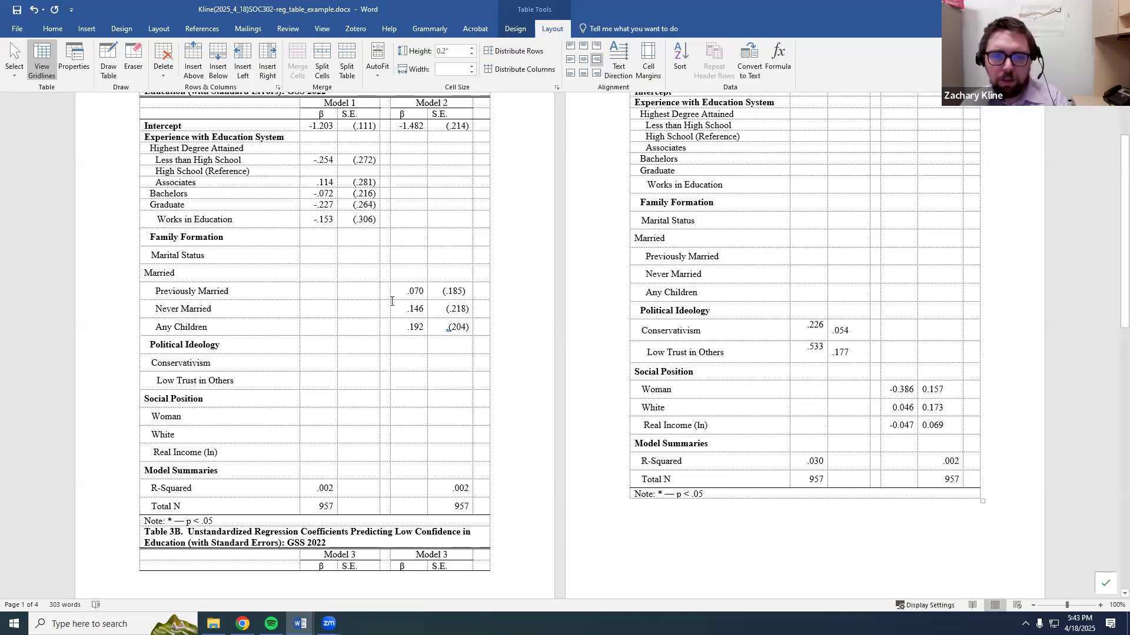
Switch to the descriptive statistics document and remove the leading zero from every zero value in Table 1's Min column so each reads .00.
{"action": "scroll", "coordinate": [420, 265], "scroll_direction": "up", "scroll_amount": 3}
{"action": "scroll", "coordinate": [500, 412], "scroll_direction": "down", "scroll_amount": 3}
{"action": "scroll", "coordinate": [466, 480], "scroll_direction": "down", "scroll_amount": 1}
{"action": "mouse_move", "coordinate": [300, 623]}
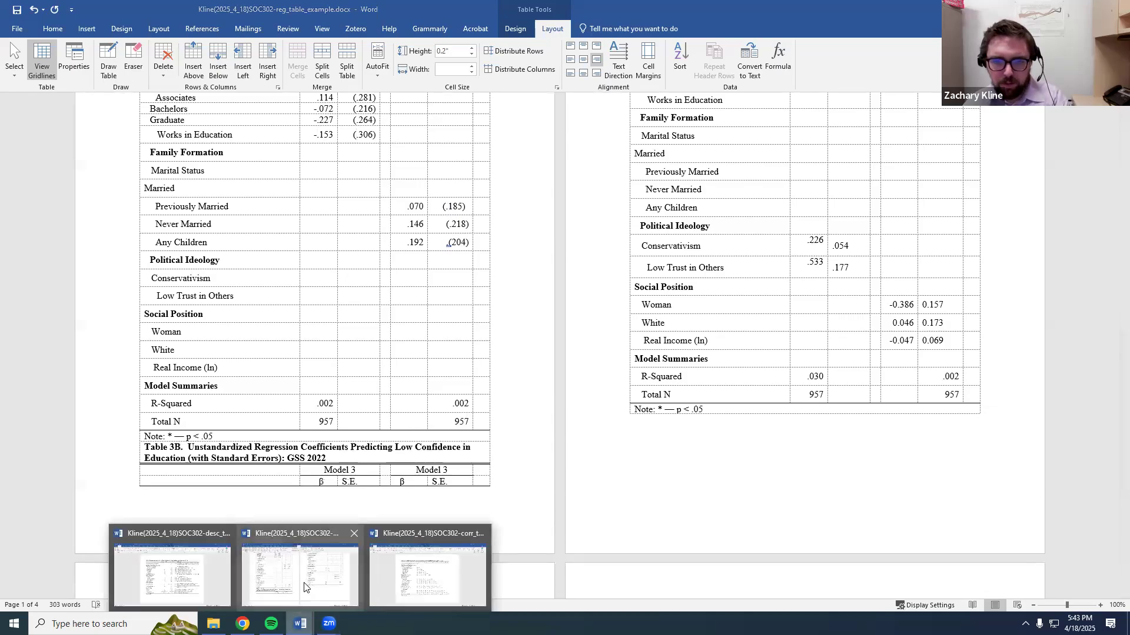
{"action": "left_click", "coordinate": [221, 581]}
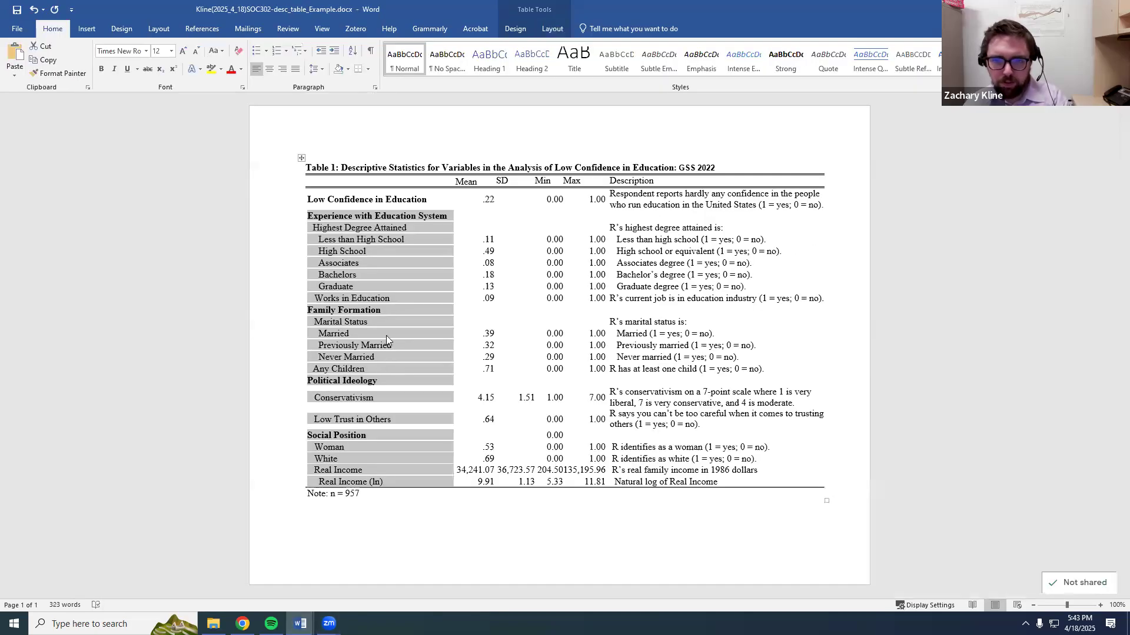
{"action": "left_click", "coordinate": [544, 239]}
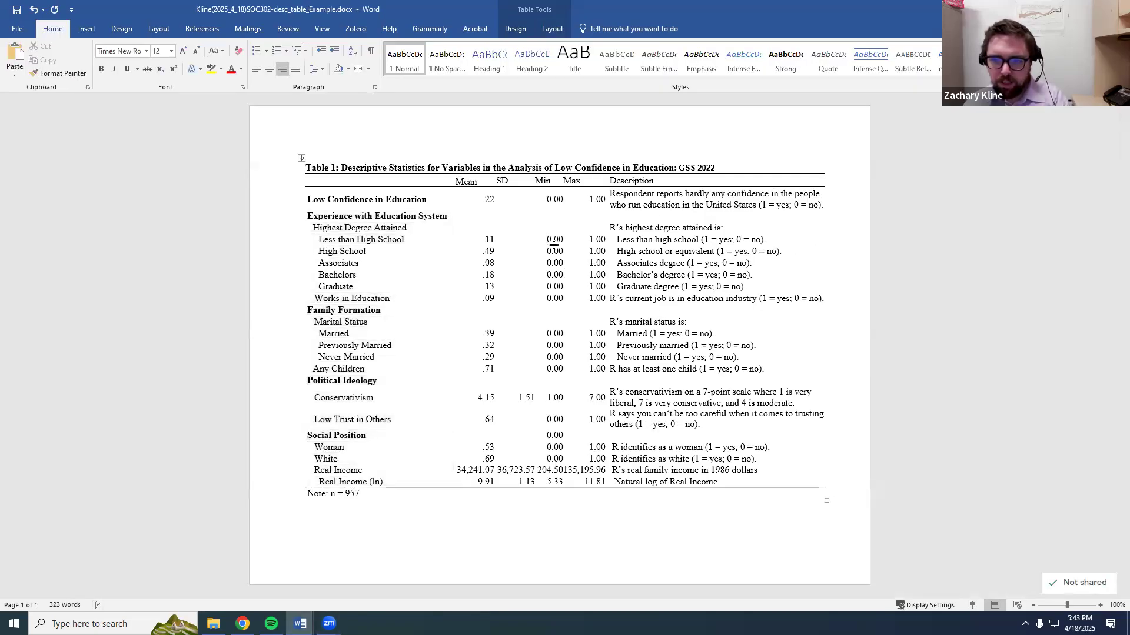
{"action": "key", "text": "Delete"}
{"action": "key", "text": "Delete"}
{"action": "key", "text": "Down"}
{"action": "key", "text": "Delete"}
{"action": "key", "text": "Down"}
{"action": "key", "text": "Delete"}
{"action": "key", "text": "Down"}
{"action": "key", "text": "Delete"}
{"action": "key", "text": "Down"}
{"action": "key", "text": "Delete"}
{"action": "key", "text": "Down"}
{"action": "key", "text": "Down"}
{"action": "key", "text": "Down"}
{"action": "key", "text": "Delete"}
{"action": "key", "text": "Down"}
{"action": "key", "text": "Delete"}
{"action": "key", "text": "Down"}
{"action": "key", "text": "Delete"}
{"action": "key", "text": "Down"}
{"action": "key", "text": "Delete"}
{"action": "key", "text": "Down"}
{"action": "key", "text": "Down"}
{"action": "key", "text": "Down"}
{"action": "key", "text": "Delete"}
{"action": "key", "text": "Down"}
{"action": "key", "text": "Delete"}
{"action": "key", "text": "Down"}
{"action": "key", "text": "Delete"}
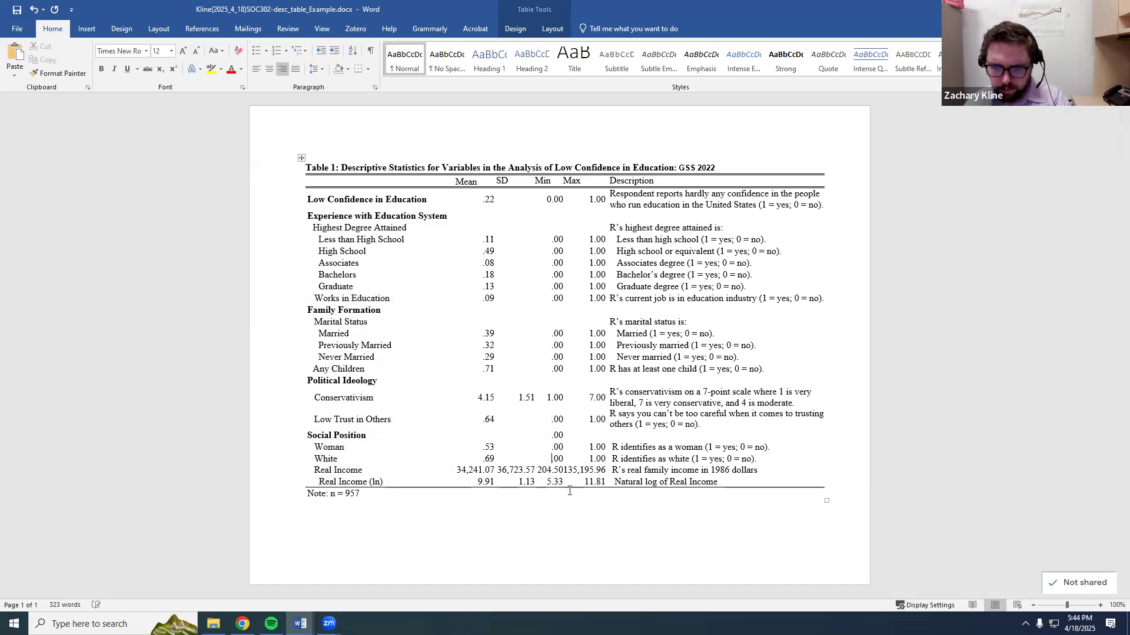
{"action": "left_click", "coordinate": [547, 208]}
{"action": "key", "text": "Delete"}
Check the number formatting in the Table 2 correlation matrix document and Table 1, and return to the regression tables document.
{"action": "mouse_move", "coordinate": [302, 621]}
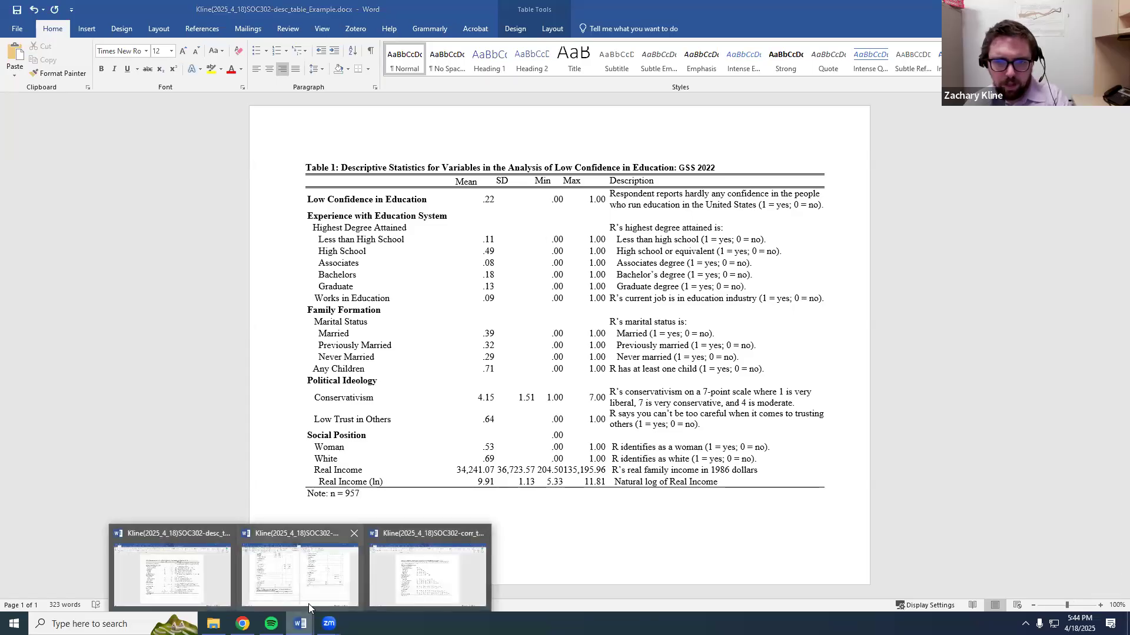
{"action": "left_click", "coordinate": [434, 596]}
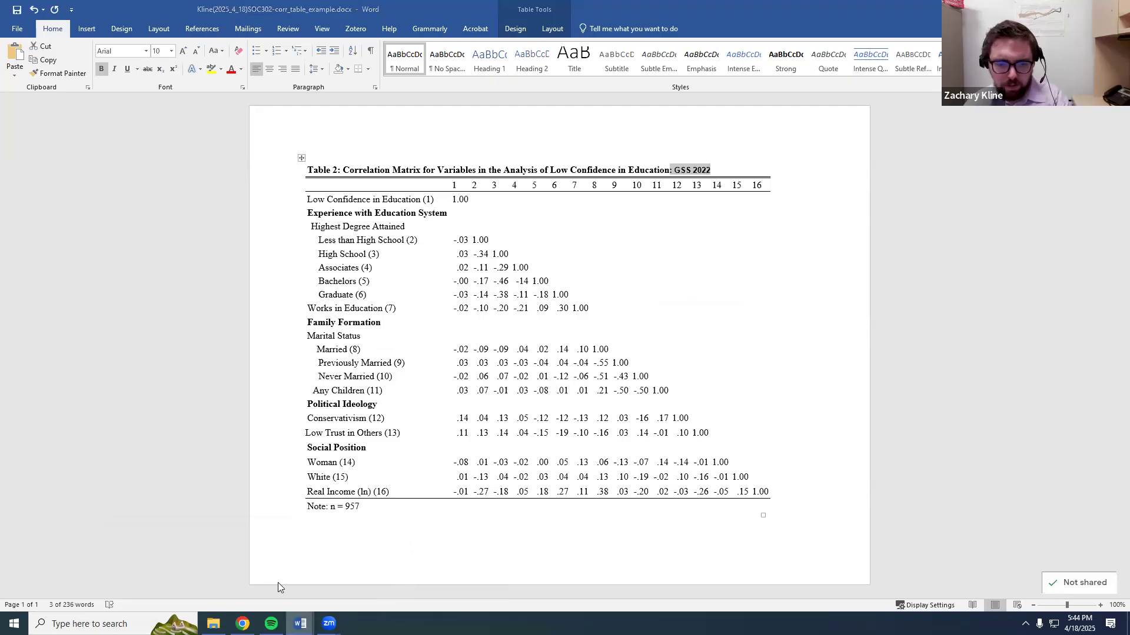
{"action": "mouse_move", "coordinate": [300, 622]}
{"action": "left_click", "coordinate": [200, 574]}
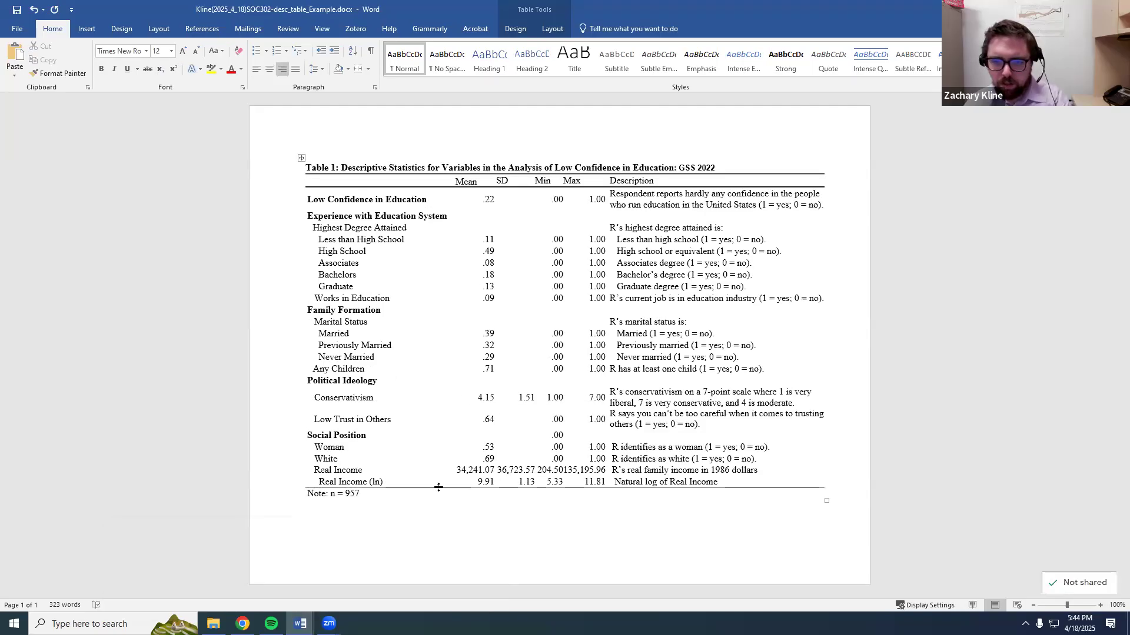
{"action": "mouse_move", "coordinate": [300, 623]}
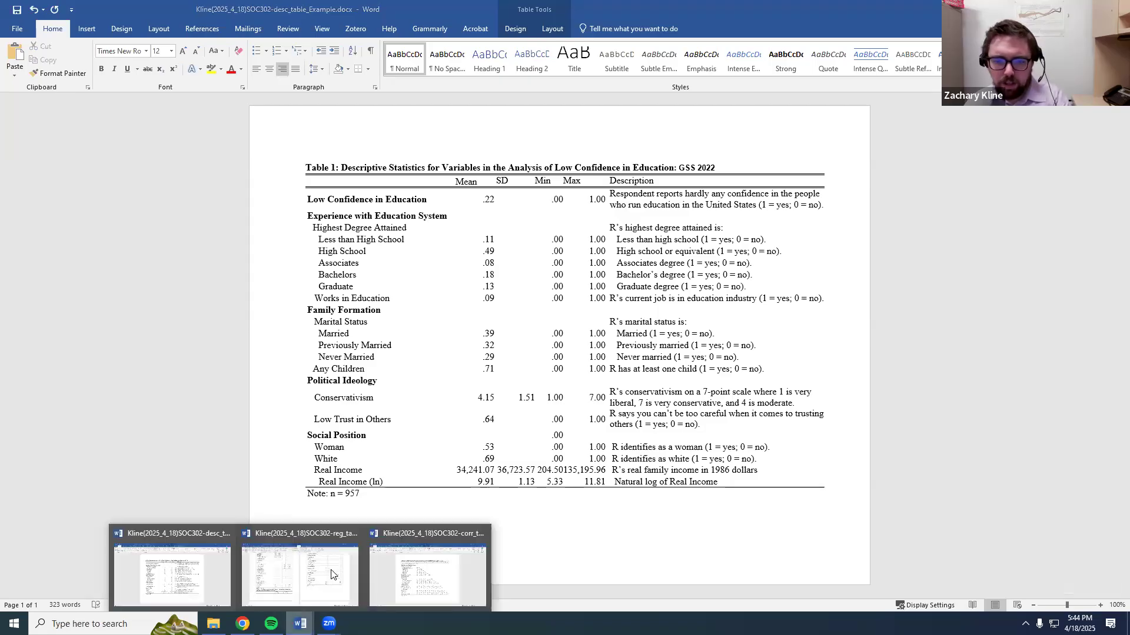
{"action": "left_click", "coordinate": [328, 576]}
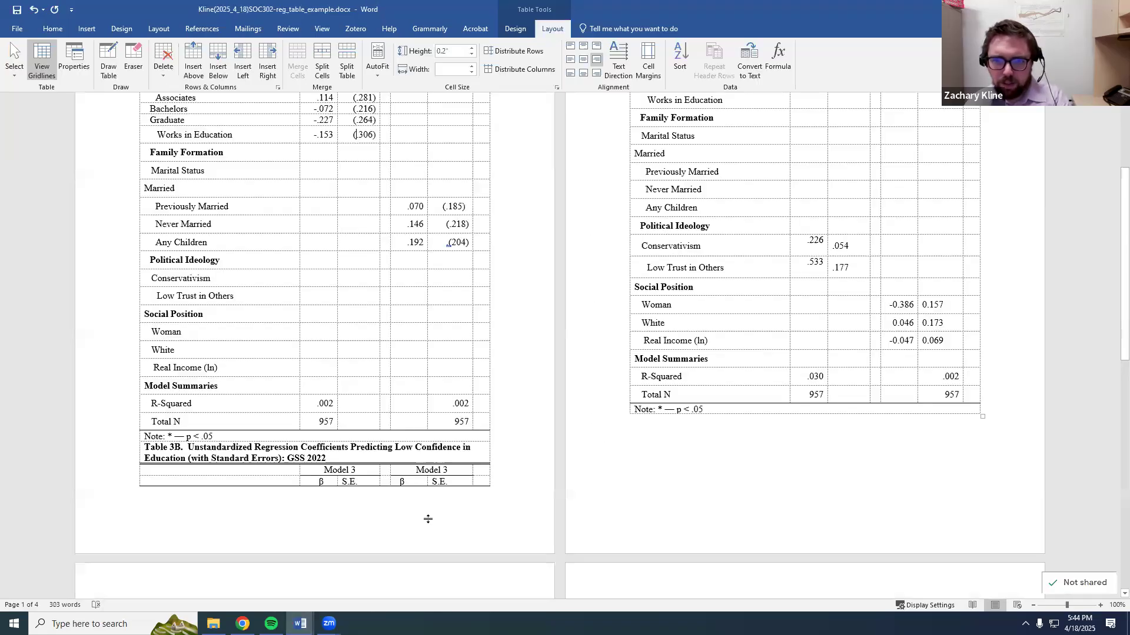
Align Model 2's Previously Married standard error (.185) in Table 3A to the right and vertically centered in its cell.
{"action": "scroll", "coordinate": [326, 193], "scroll_direction": "up", "scroll_amount": 3}
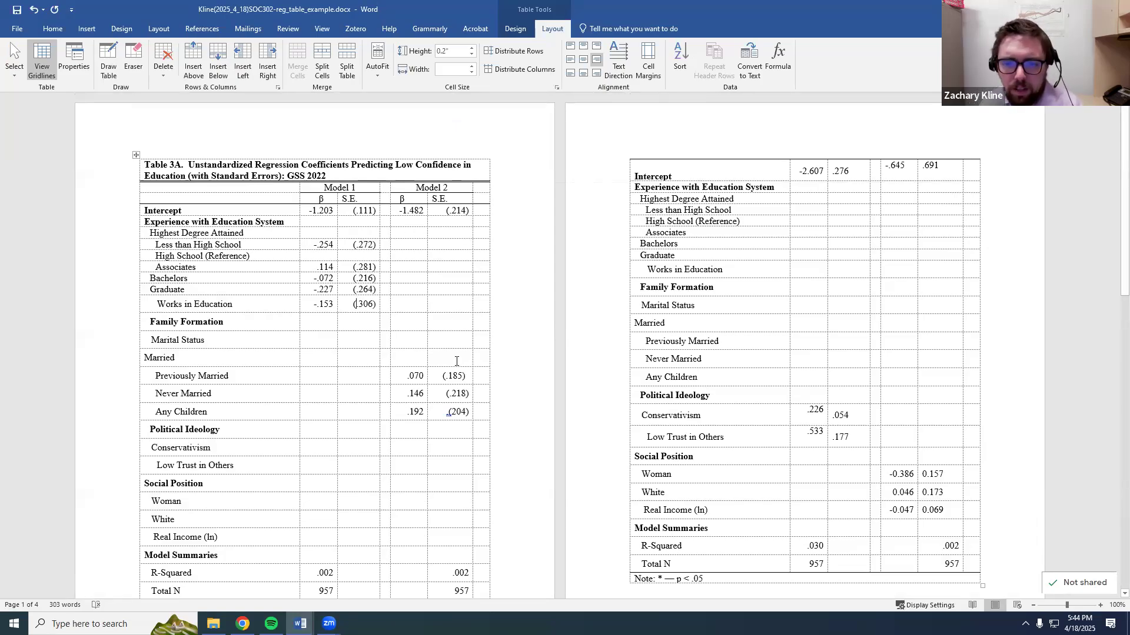
{"action": "left_click", "coordinate": [471, 379]}
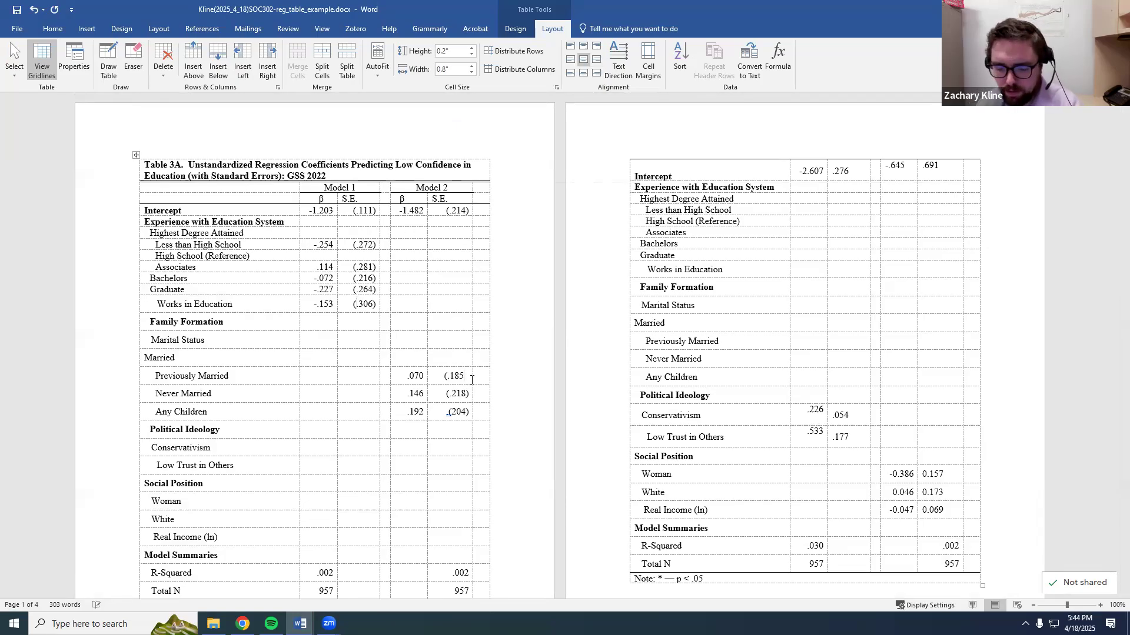
{"action": "left_click", "coordinate": [597, 59]}
{"action": "left_click", "coordinate": [467, 432]}
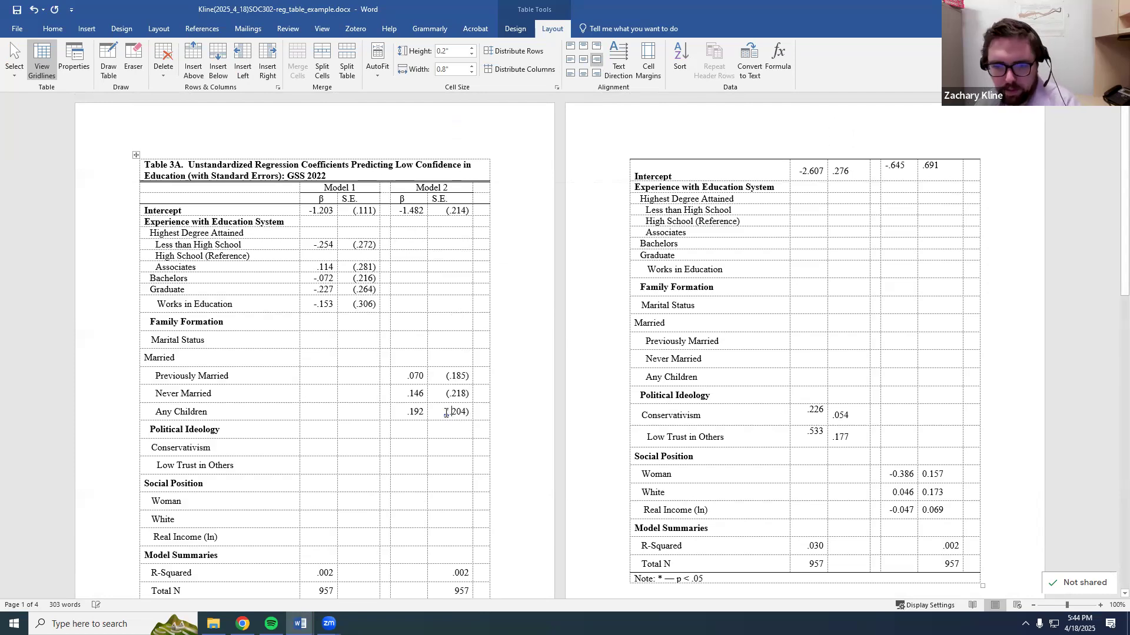
{"action": "scroll", "coordinate": [461, 436], "scroll_direction": "down", "scroll_amount": 2}
{"action": "scroll", "coordinate": [460, 436], "scroll_direction": "down", "scroll_amount": 2}
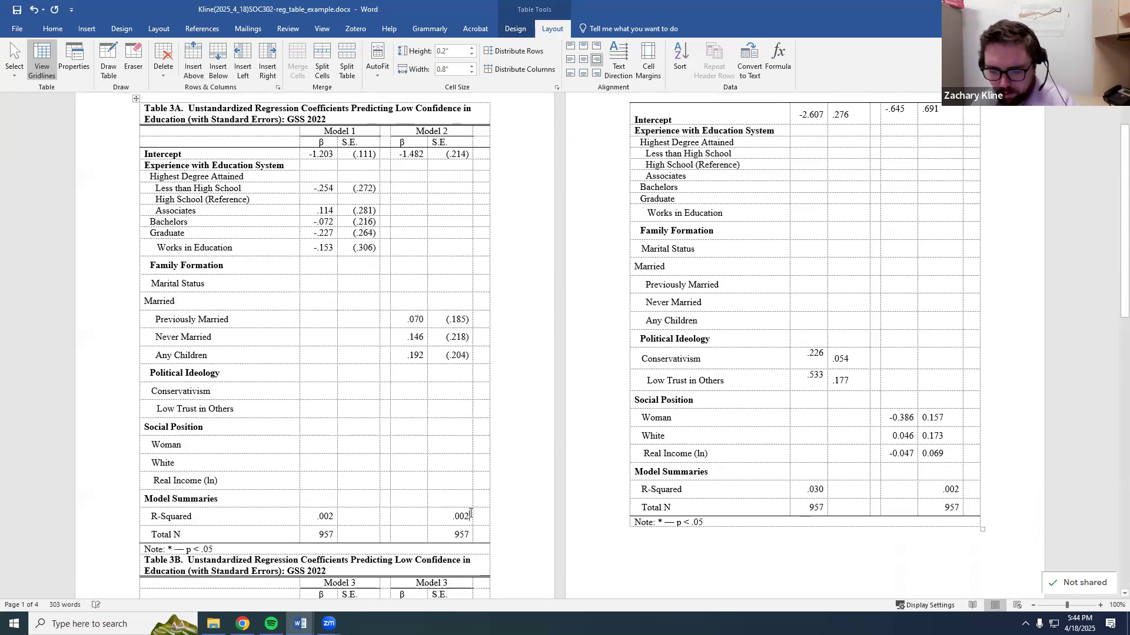
{"action": "type", "text": ")"}
{"action": "type", "text": "("}
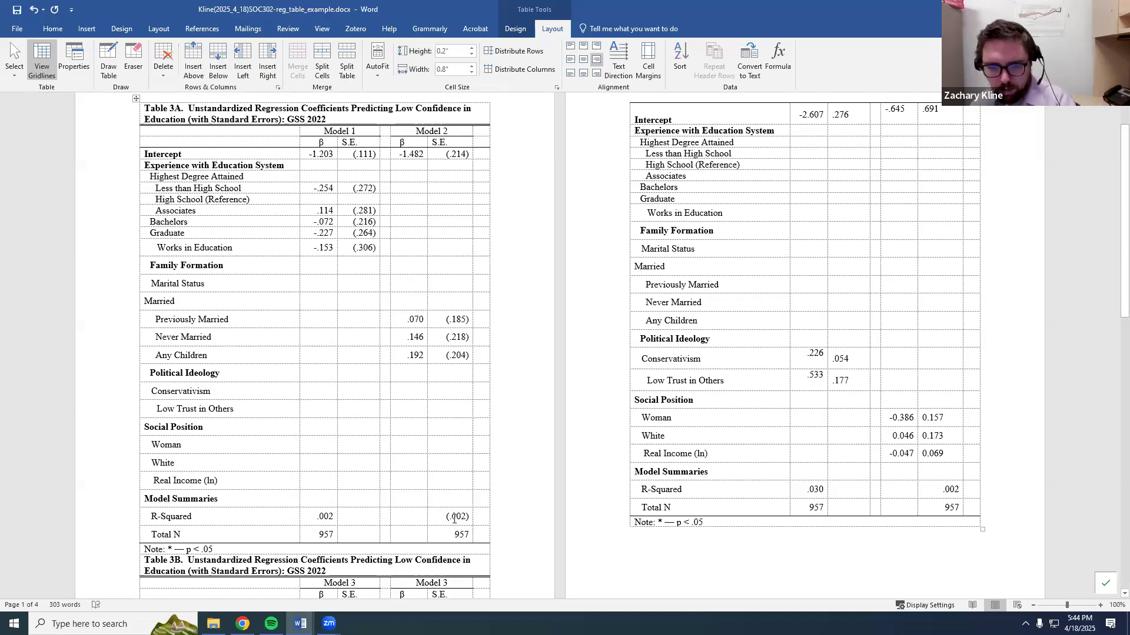
{"action": "left_click", "coordinate": [448, 520]}
{"action": "key", "text": "BackSpace"}
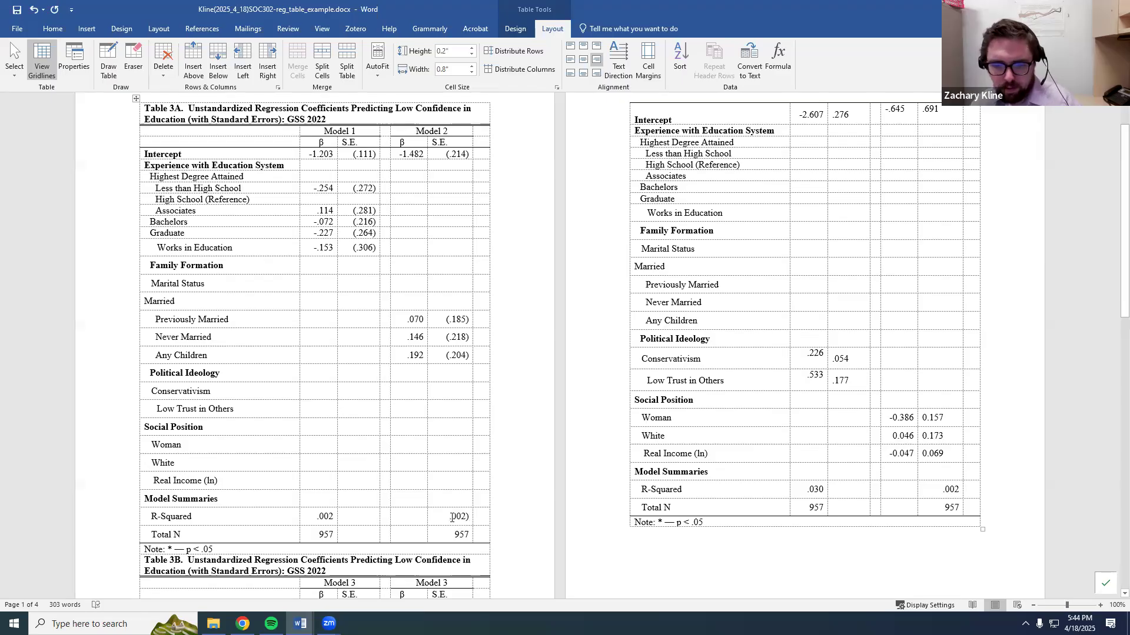
Enter R-Squared .002 and Total N 957 in Model 2's β column of Table 3A and clear both cells in its S.E. column.
{"action": "left_click_drag", "start_coordinate": [449, 517], "coordinate": [464, 525]}
{"action": "left_click", "coordinate": [422, 517]}
{"action": "type", "text": ".002"}
{"action": "left_click", "coordinate": [420, 535]}
{"action": "type", "text": "957"}
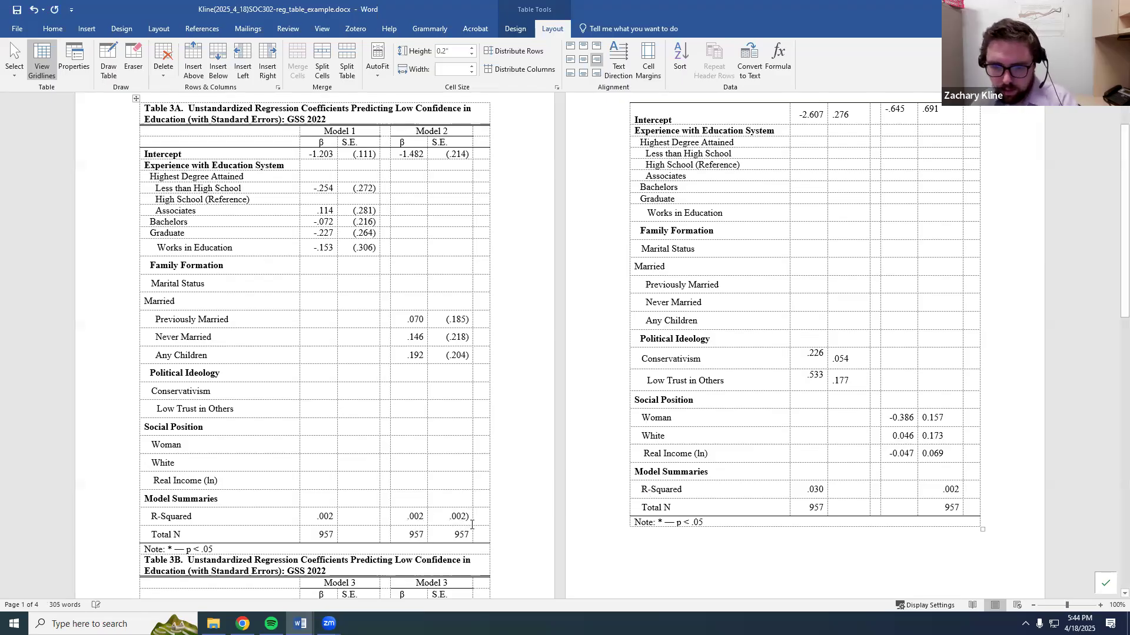
{"action": "left_click_drag", "start_coordinate": [466, 537], "coordinate": [465, 518]}
{"action": "key", "text": "Delete"}
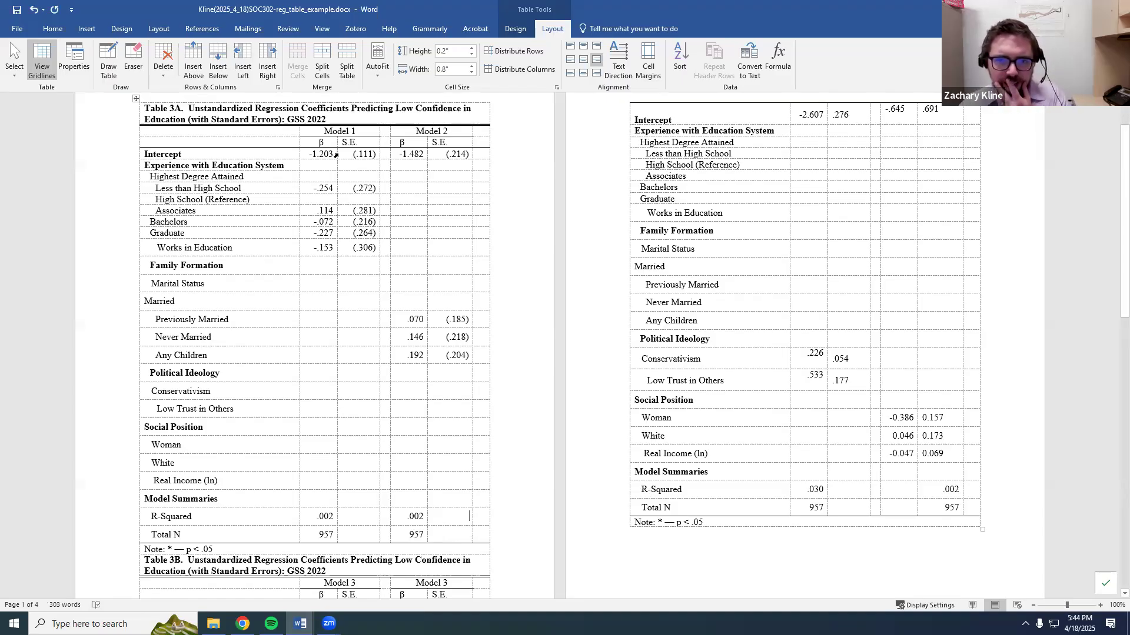
Adjust the horizontal alignment of the β and S.E. headers for Models 1 and 2 in Table 3A, and save the document.
{"action": "left_click", "coordinate": [326, 165]}
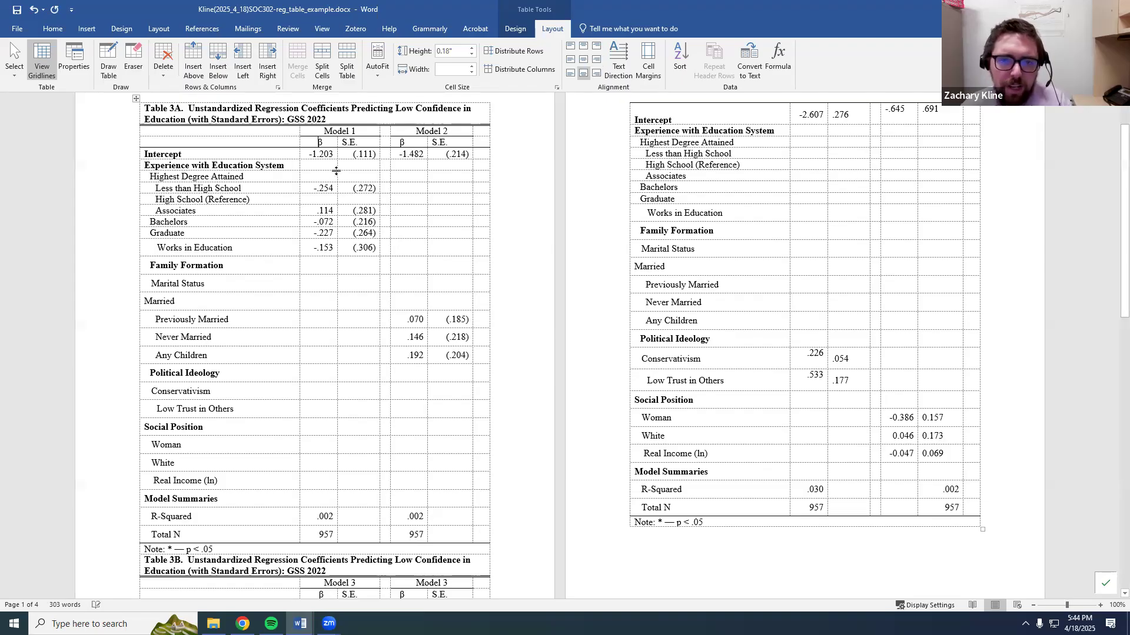
{"action": "key", "text": "ctrl+l"}
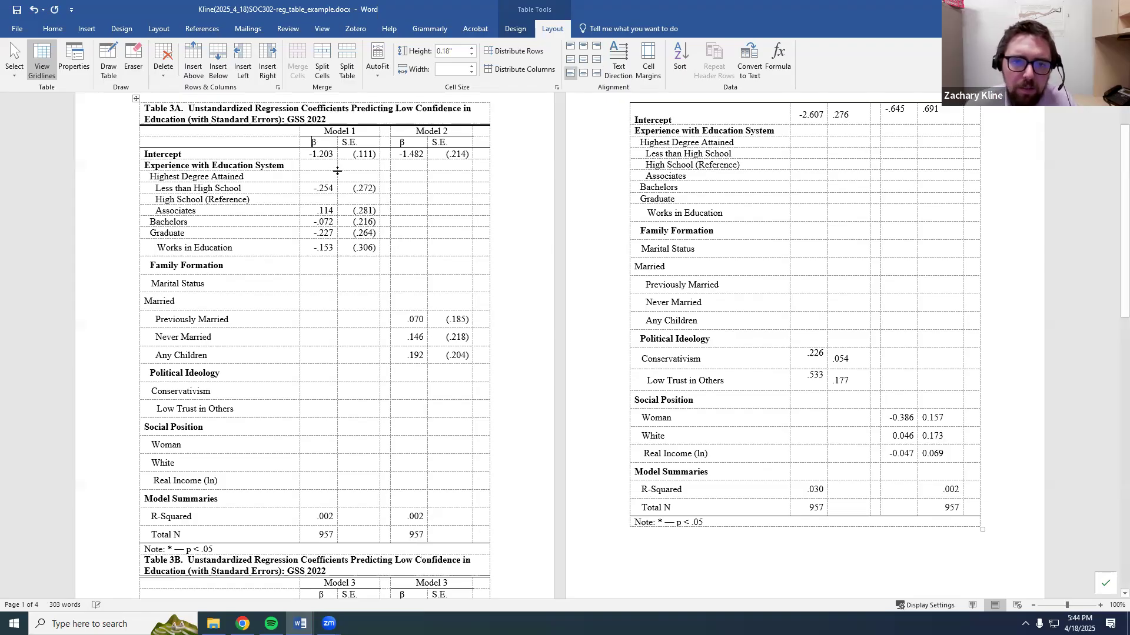
{"action": "left_click", "coordinate": [401, 143]}
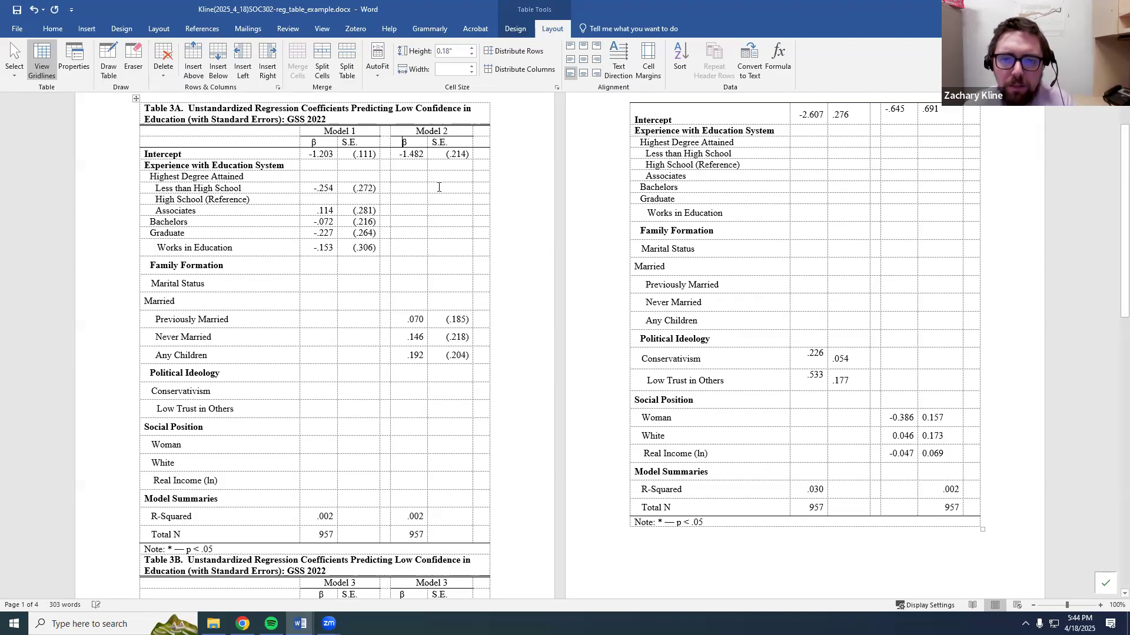
{"action": "left_click", "coordinate": [340, 145]}
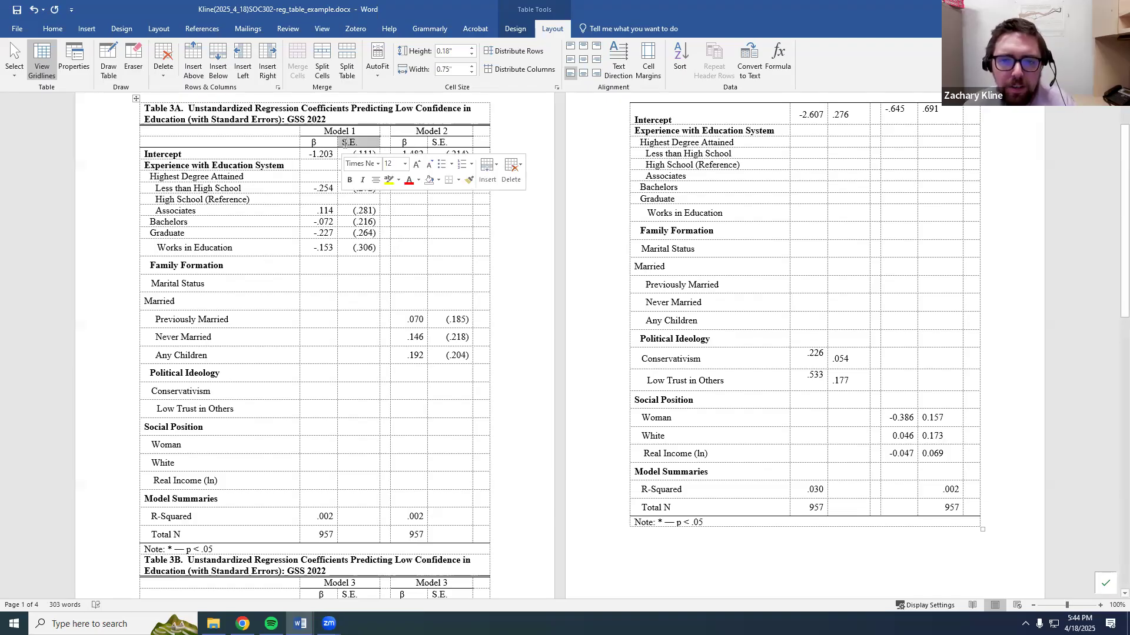
{"action": "key", "text": "ctrl+z"}
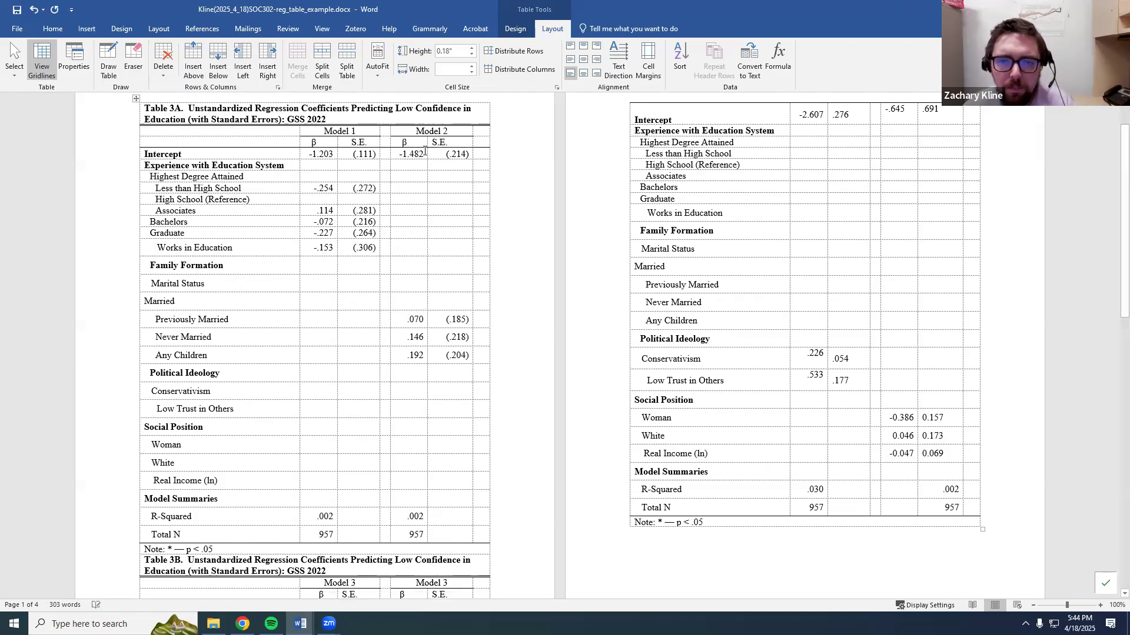
{"action": "left_click", "coordinate": [435, 142]}
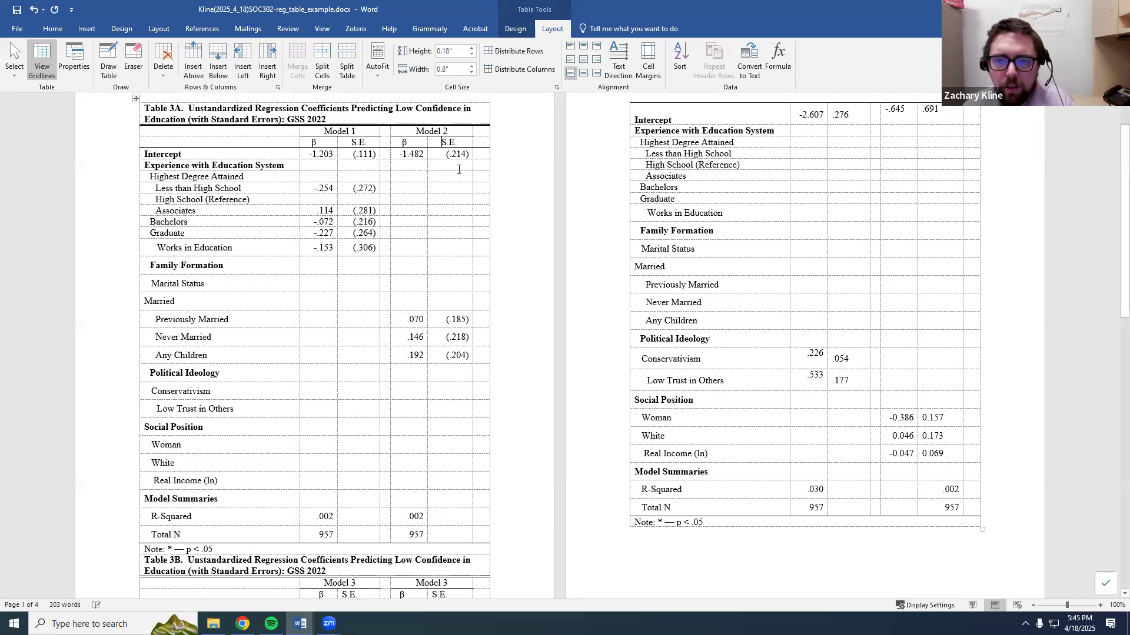
{"action": "key", "text": "BackSpace"}
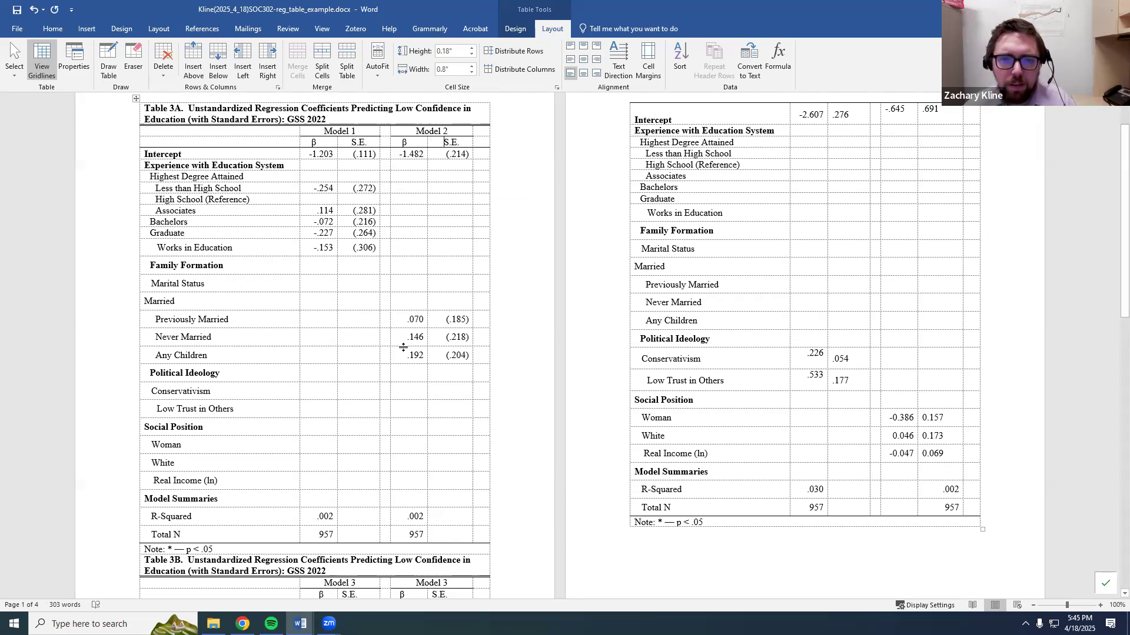
{"action": "key", "text": "ctrl+s"}
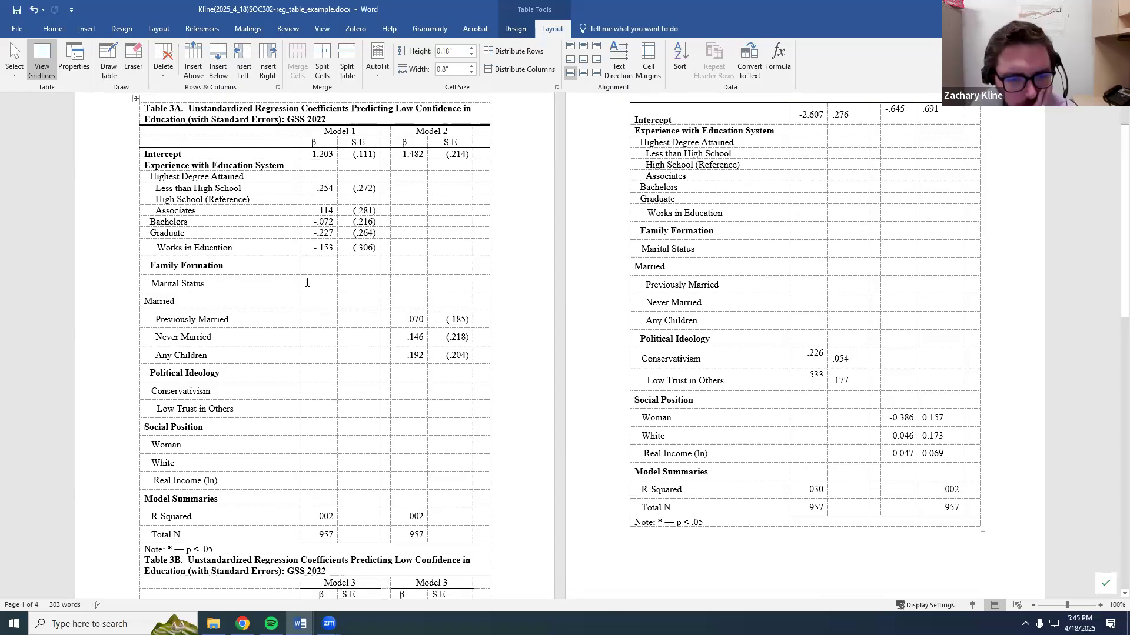
Reduce the indent of the Low Trust in Others label in both regression tables to line up with Conservativism.
{"action": "left_click", "coordinate": [169, 405]}
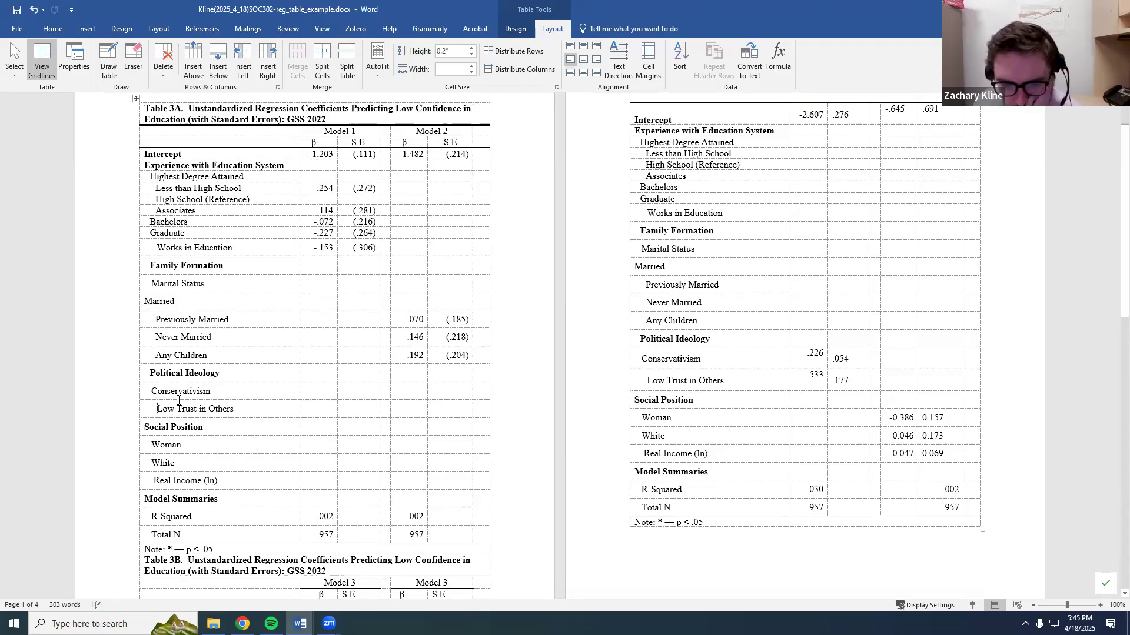
{"action": "key", "text": "BackSpace"}
{"action": "key", "text": "BackSpace"}
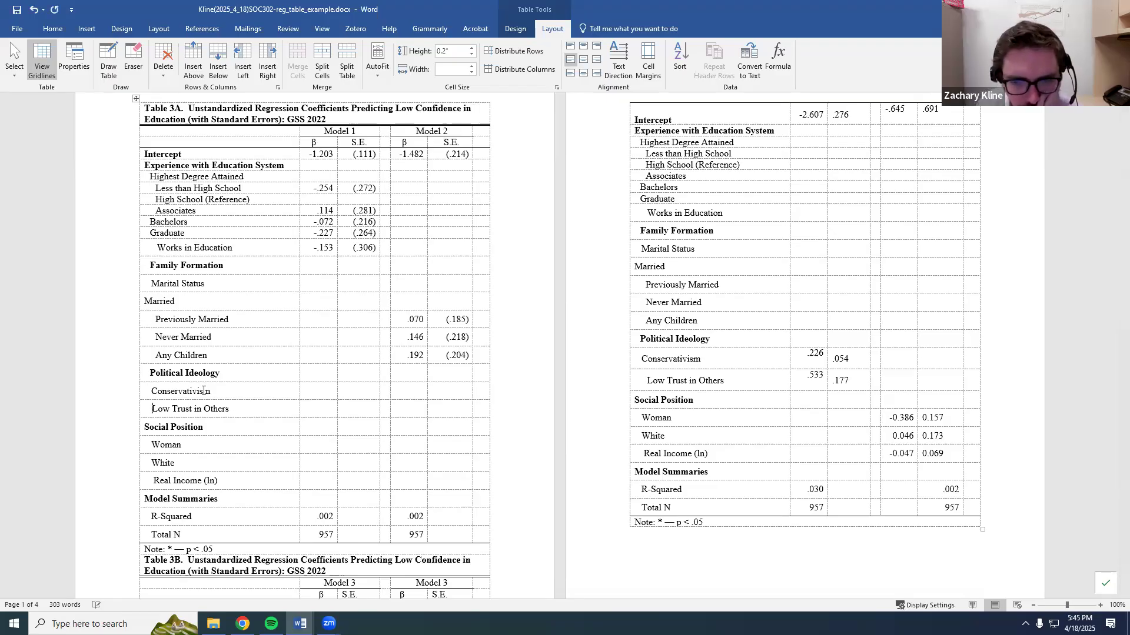
{"action": "left_click", "coordinate": [647, 381]}
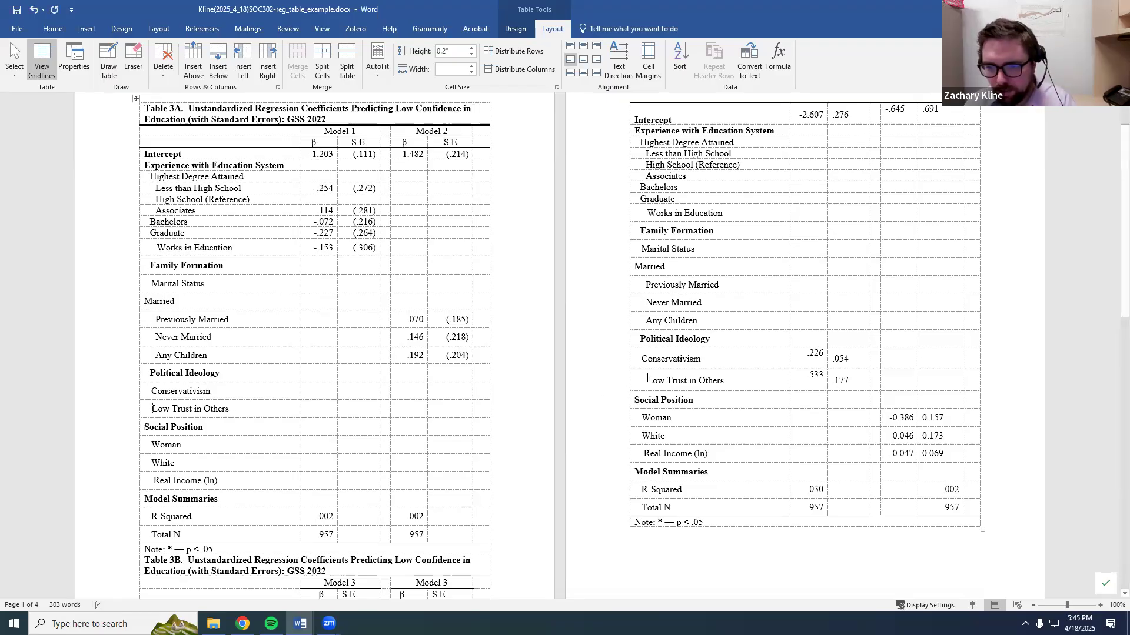
Switch to the document with the Table 2 correlation matrix.
{"action": "key", "text": "alt+Tab"}
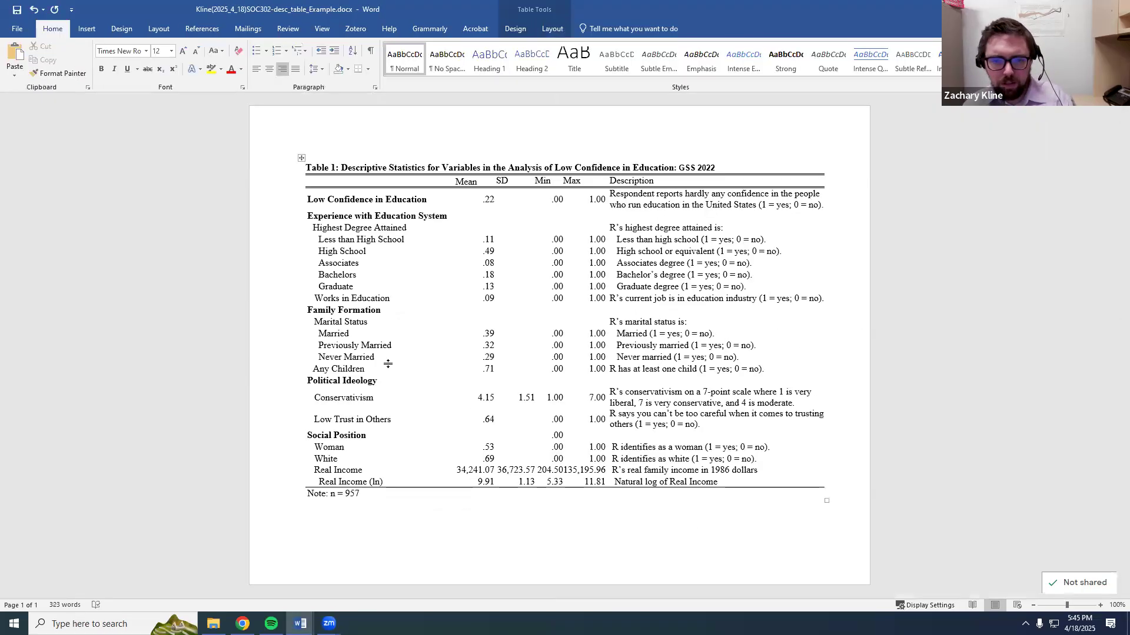
{"action": "key", "text": "alt+Tab"}
{"action": "key", "text": "alt+Tab"}
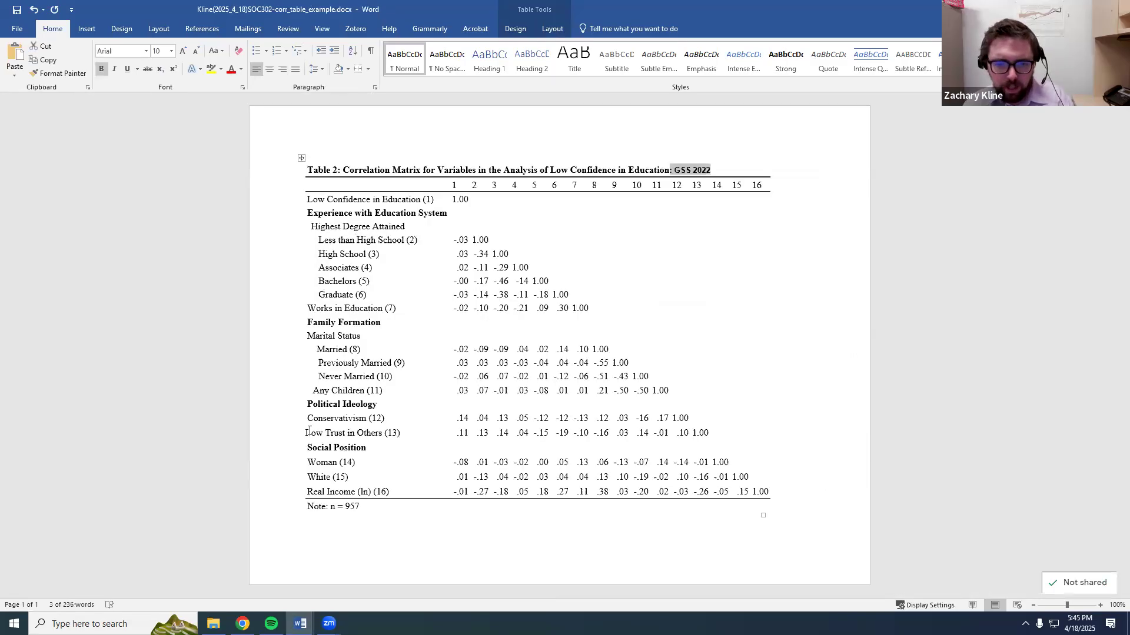
{"action": "left_click", "coordinate": [307, 433]}
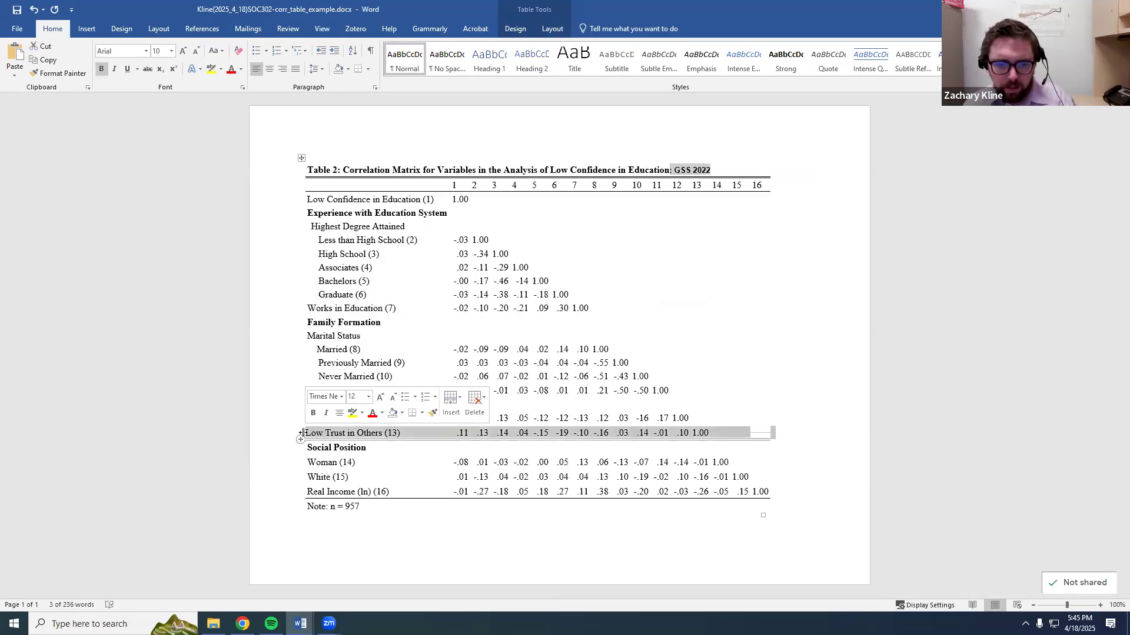
{"action": "left_click", "coordinate": [308, 433]}
{"action": "left_click", "coordinate": [301, 440]}
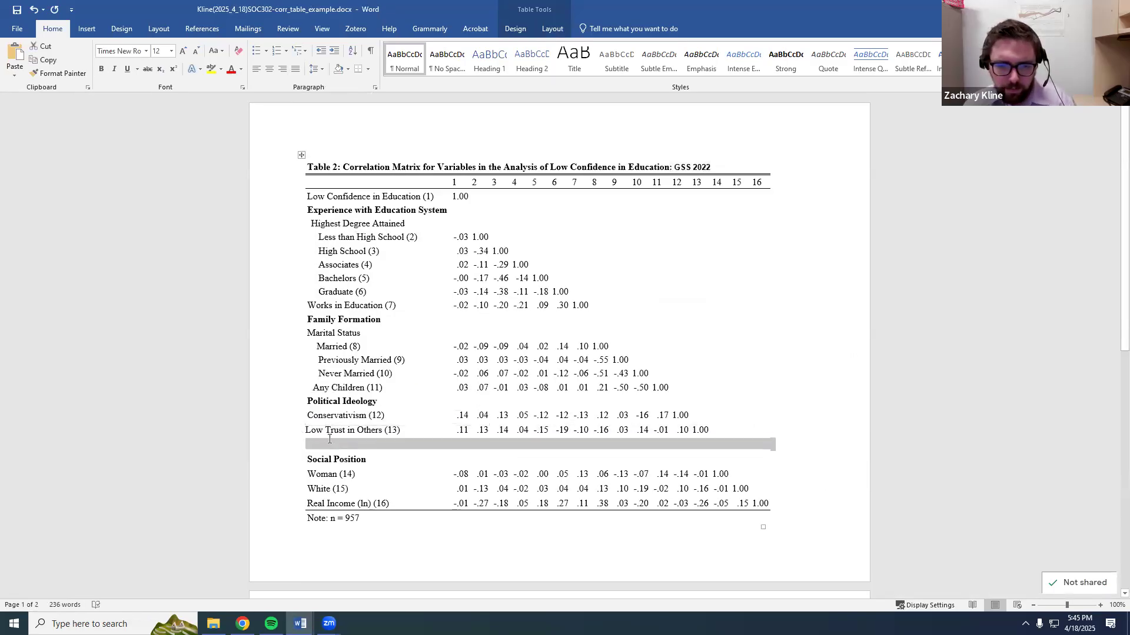
{"action": "key", "text": "ctrl+z"}
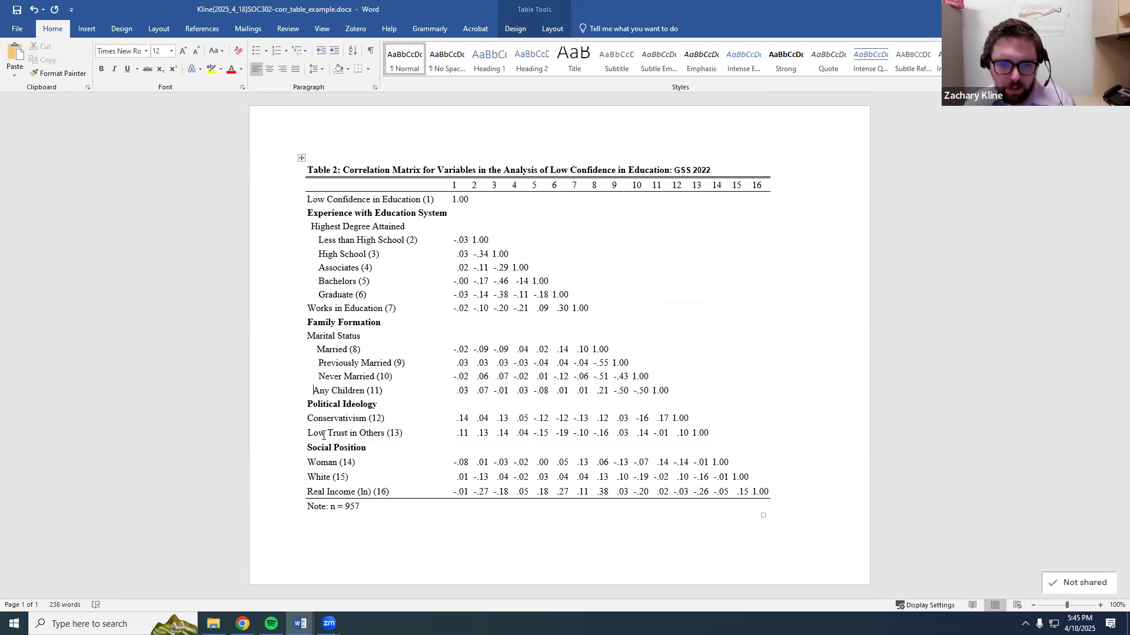
Give Table 2's Any Children, Conservativism, Low Trust in Others, Woman, White and Real Income (ln) labels the same slight indent.
{"action": "key", "text": "BackSpace"}
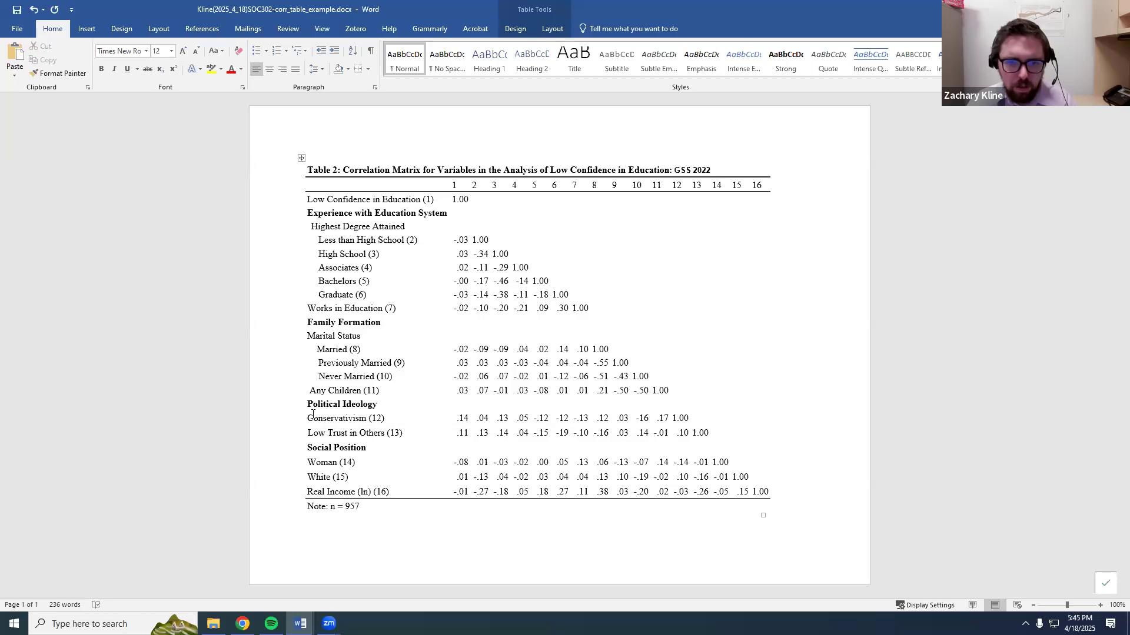
{"action": "left_click", "coordinate": [303, 425]}
{"action": "left_click", "coordinate": [306, 422]}
{"action": "left_click", "coordinate": [309, 421]}
{"action": "left_click", "coordinate": [308, 433]}
{"action": "left_click", "coordinate": [309, 477]}
{"action": "left_click", "coordinate": [308, 492]}
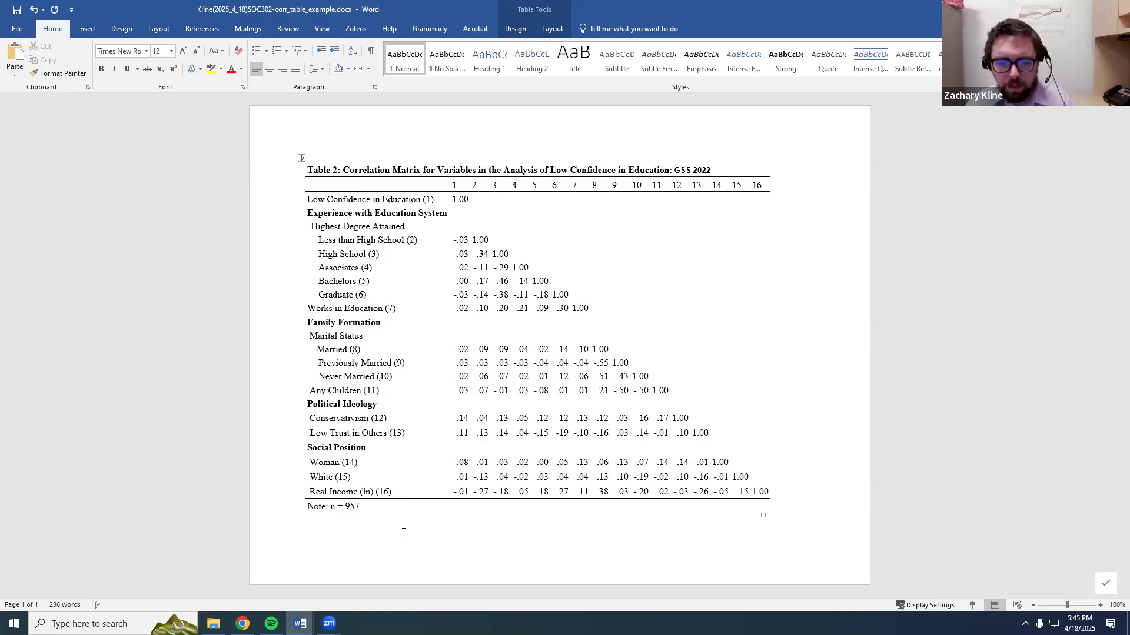
Check the row label indentation in the Table 1 descriptive statistics document and return to the regression table document.
{"action": "mouse_move", "coordinate": [300, 624]}
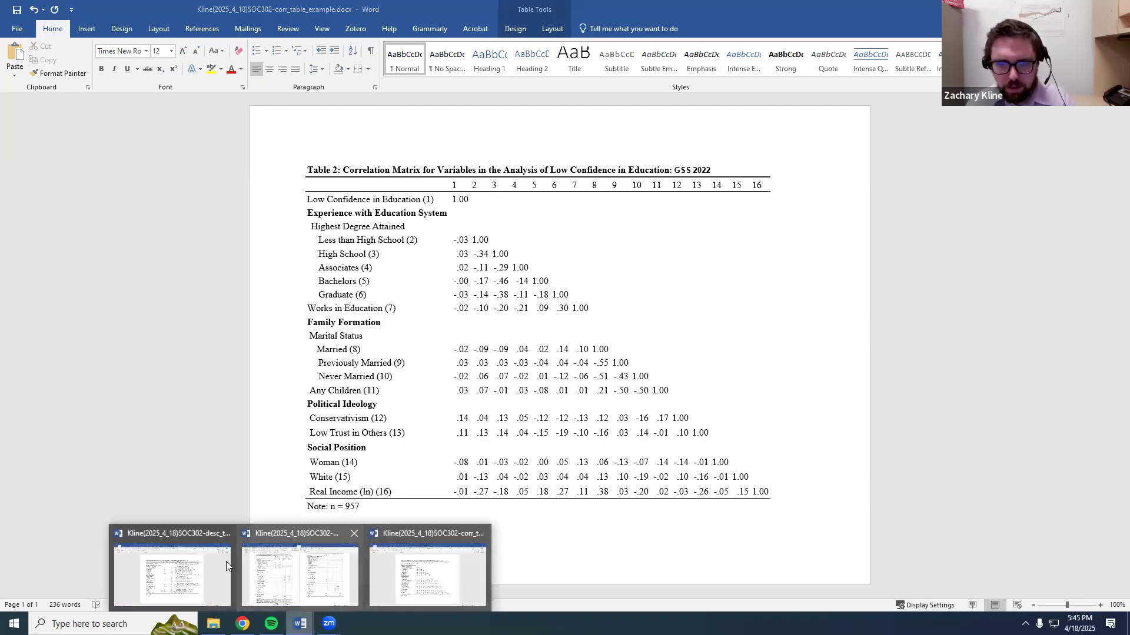
{"action": "left_click", "coordinate": [208, 560]}
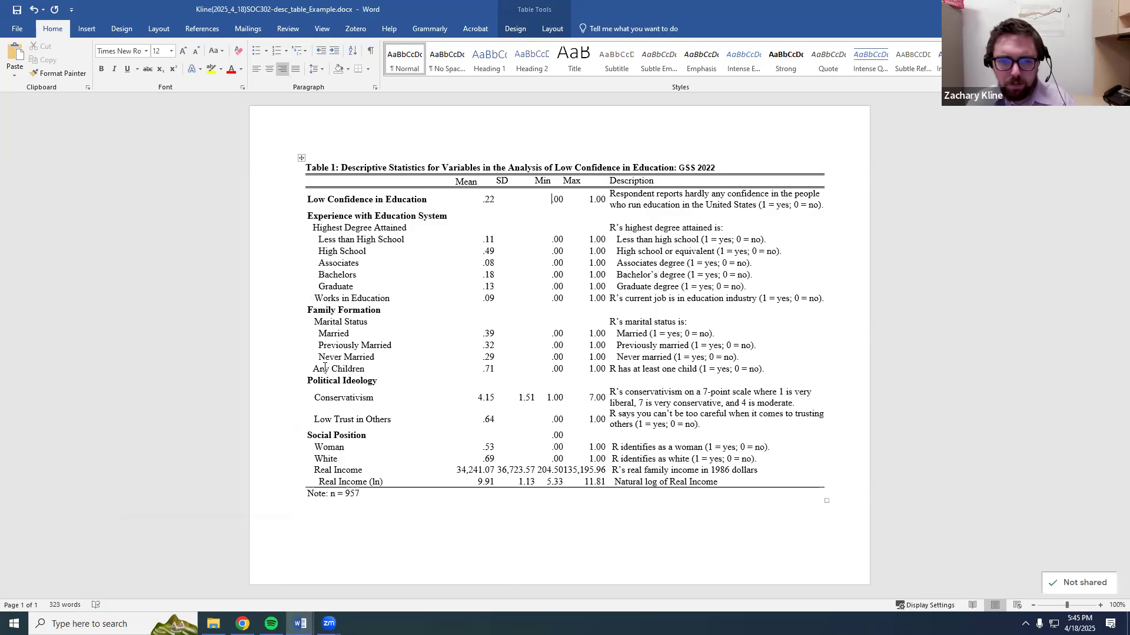
{"action": "mouse_move", "coordinate": [300, 623]}
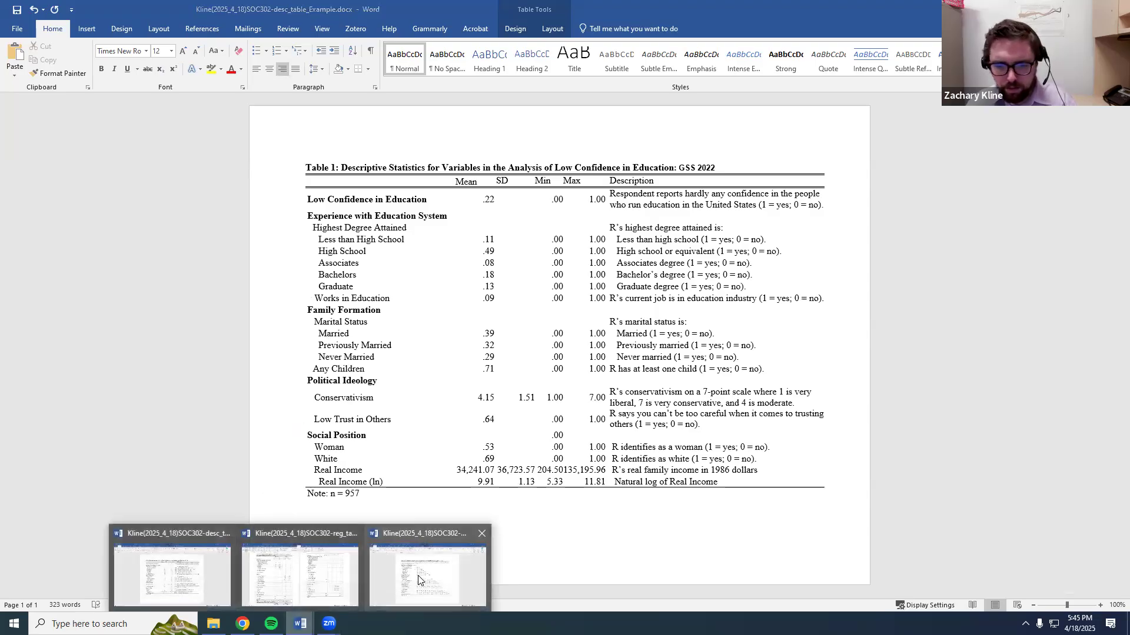
{"action": "left_click", "coordinate": [320, 575]}
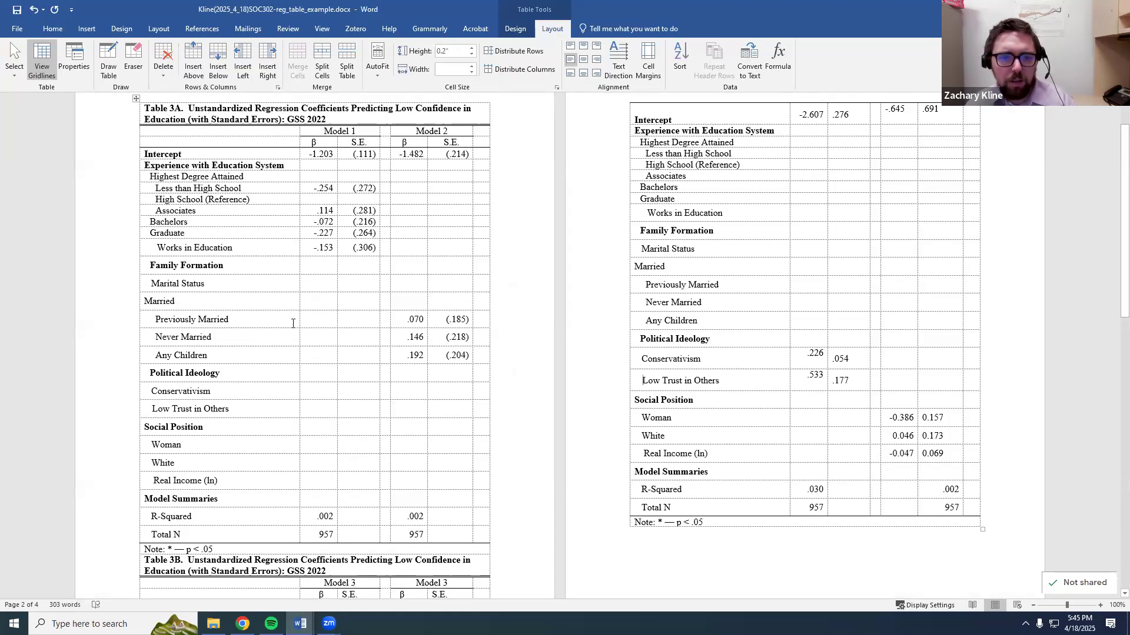
Add a row after Table 3A's note and insert a break there to start Table 3B on a new page.
{"action": "scroll", "coordinate": [426, 464], "scroll_direction": "down", "scroll_amount": 1}
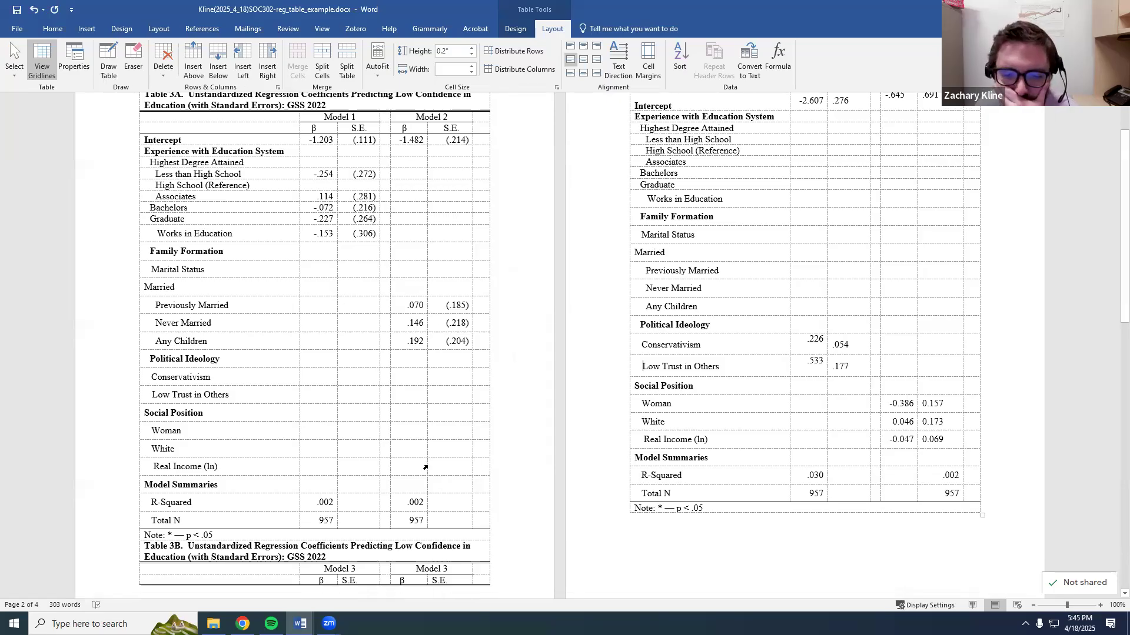
{"action": "scroll", "coordinate": [457, 555], "scroll_direction": "up", "scroll_amount": 1}
{"action": "left_click", "coordinate": [509, 551]}
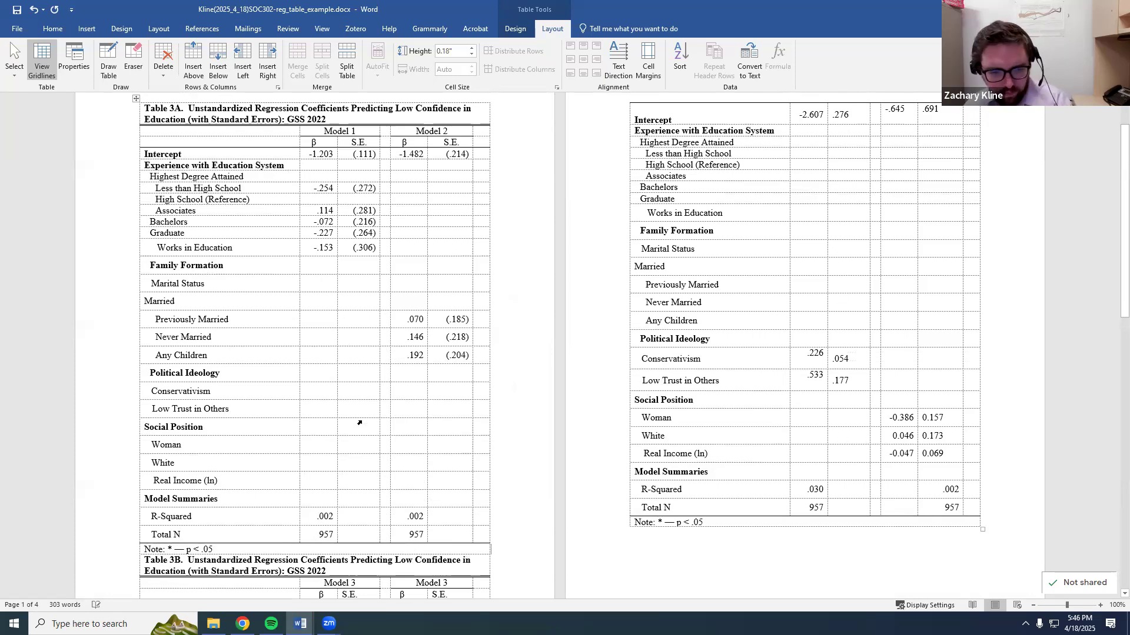
{"action": "key", "text": "Return"}
{"action": "scroll", "coordinate": [291, 462], "scroll_direction": "down", "scroll_amount": 2}
{"action": "left_click", "coordinate": [126, 28]}
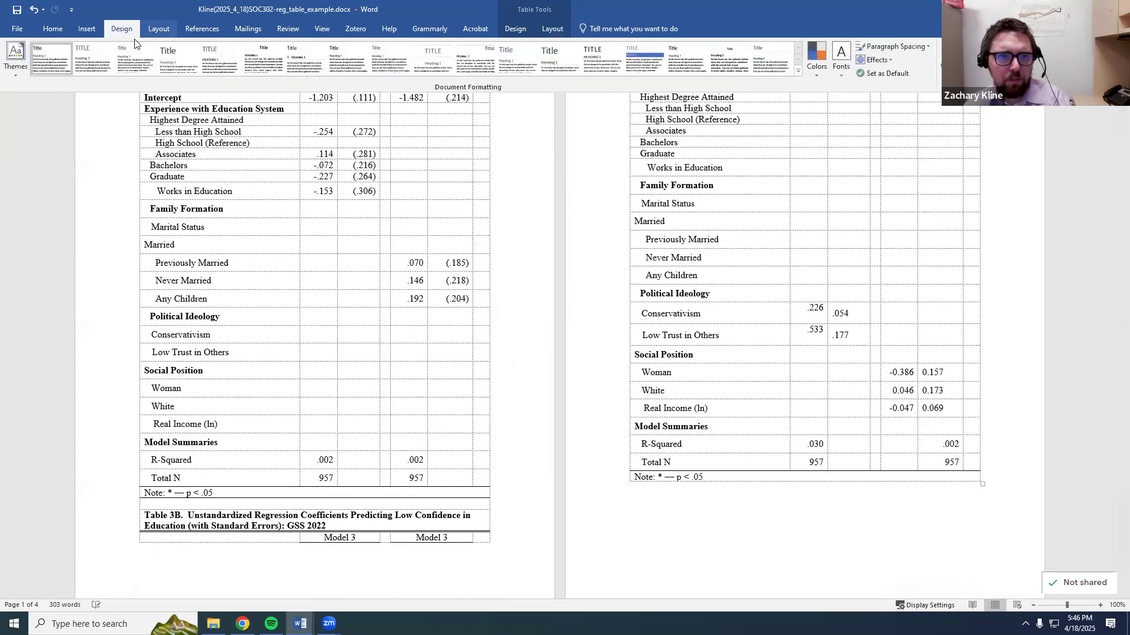
{"action": "left_click", "coordinate": [158, 28]}
{"action": "left_click", "coordinate": [147, 47]}
{"action": "left_click", "coordinate": [213, 226]}
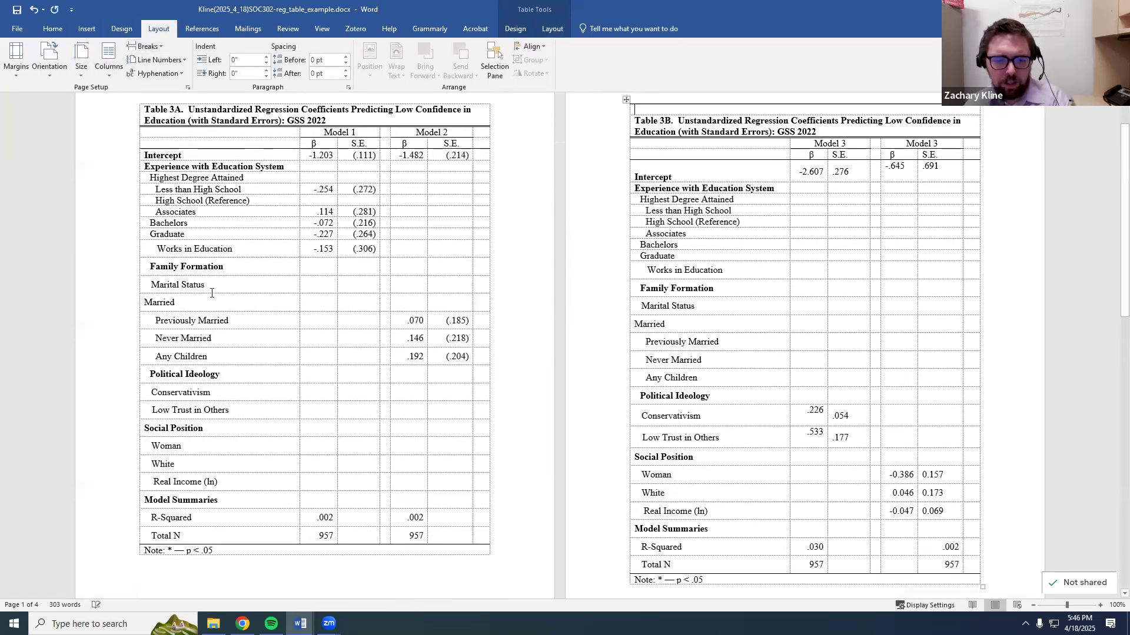
Delete the blank row above the Table 3B title.
{"action": "scroll", "coordinate": [420, 295], "scroll_direction": "up", "scroll_amount": 2}
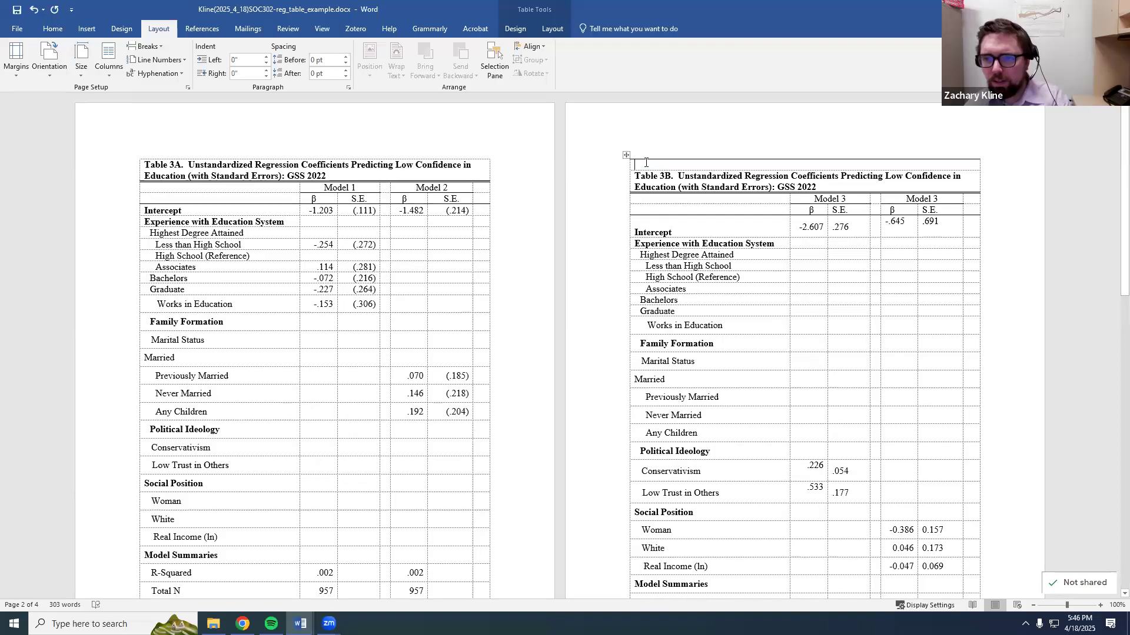
{"action": "right_click", "coordinate": [646, 162]}
{"action": "left_click", "coordinate": [694, 245]}
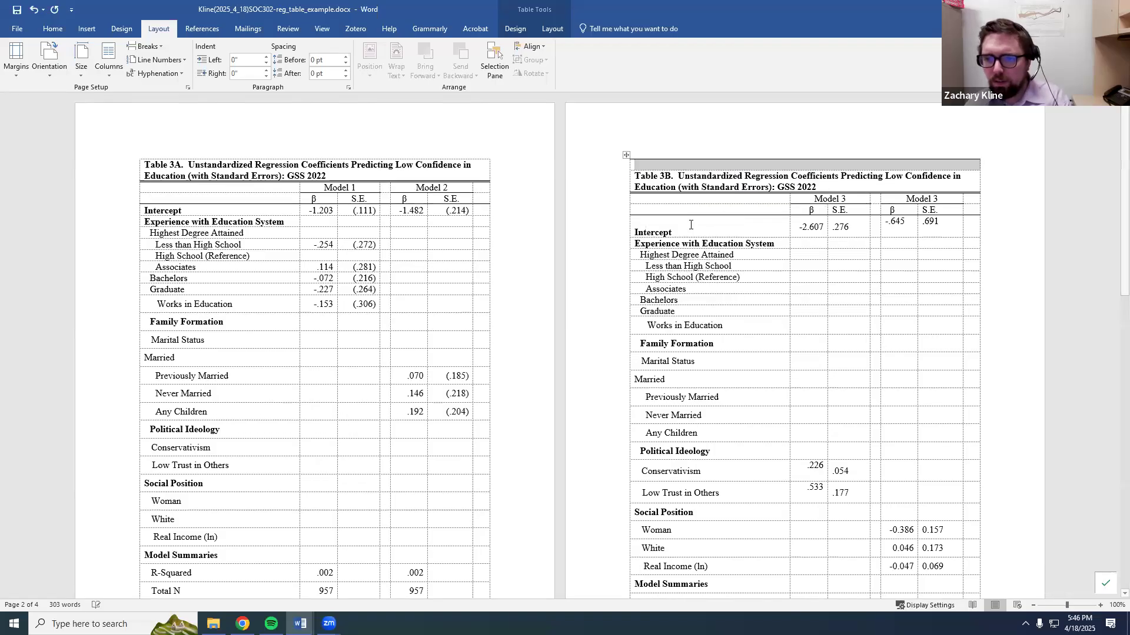
{"action": "left_click", "coordinate": [663, 156]}
{"action": "left_click", "coordinate": [656, 172]}
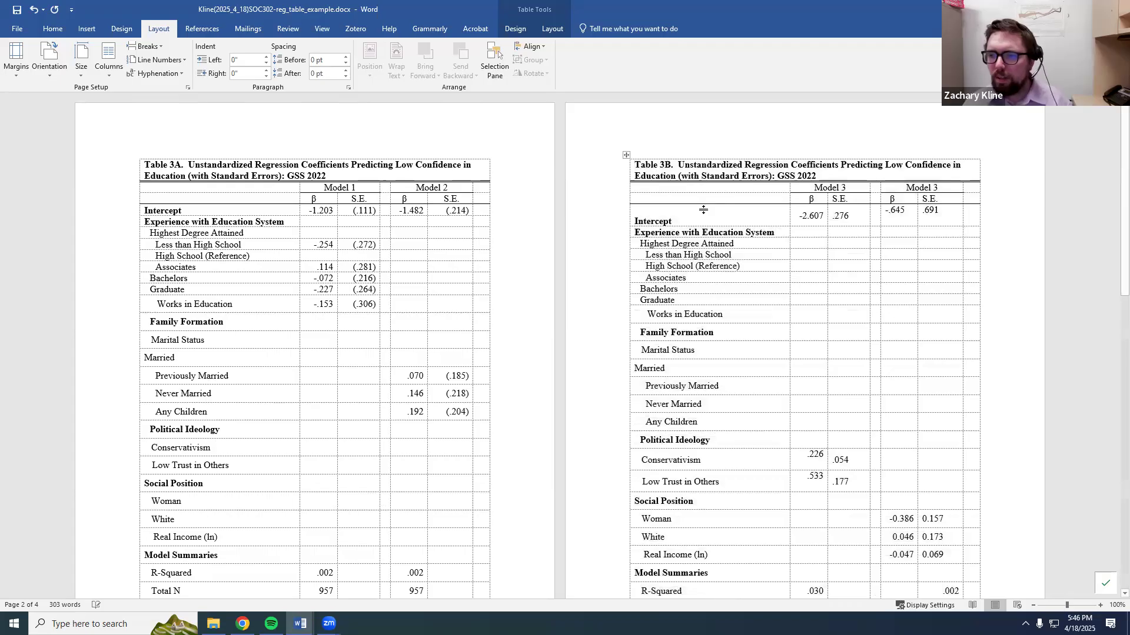
{"action": "scroll", "coordinate": [504, 197], "scroll_direction": "down", "scroll_amount": 1}
{"action": "scroll", "coordinate": [479, 273], "scroll_direction": "down", "scroll_amount": 1}
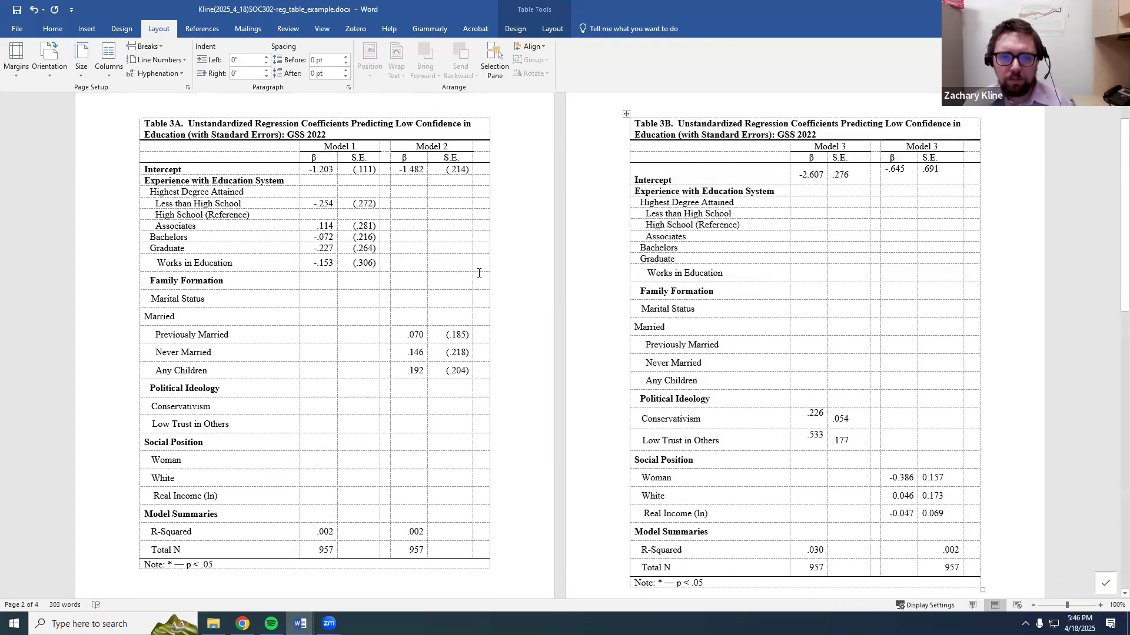
Right-align all coefficient and standard error values in Table 3B, from the Intercept row to Total N.
{"action": "scroll", "coordinate": [479, 273], "scroll_direction": "down", "scroll_amount": 1}
{"action": "scroll", "coordinate": [715, 346], "scroll_direction": "up", "scroll_amount": 1}
{"action": "scroll", "coordinate": [765, 295], "scroll_direction": "up", "scroll_amount": 1}
{"action": "scroll", "coordinate": [826, 250], "scroll_direction": "down", "scroll_amount": 1}
{"action": "scroll", "coordinate": [825, 249], "scroll_direction": "down", "scroll_amount": 1}
{"action": "scroll", "coordinate": [825, 250], "scroll_direction": "up", "scroll_amount": 1}
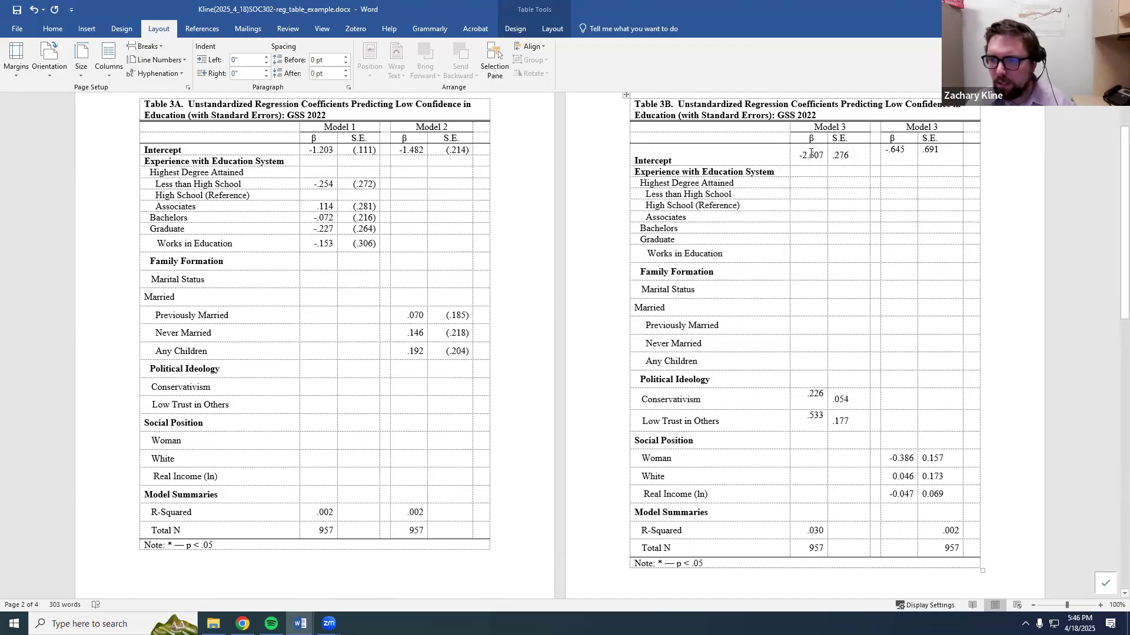
{"action": "left_click_drag", "start_coordinate": [811, 157], "coordinate": [814, 550]}
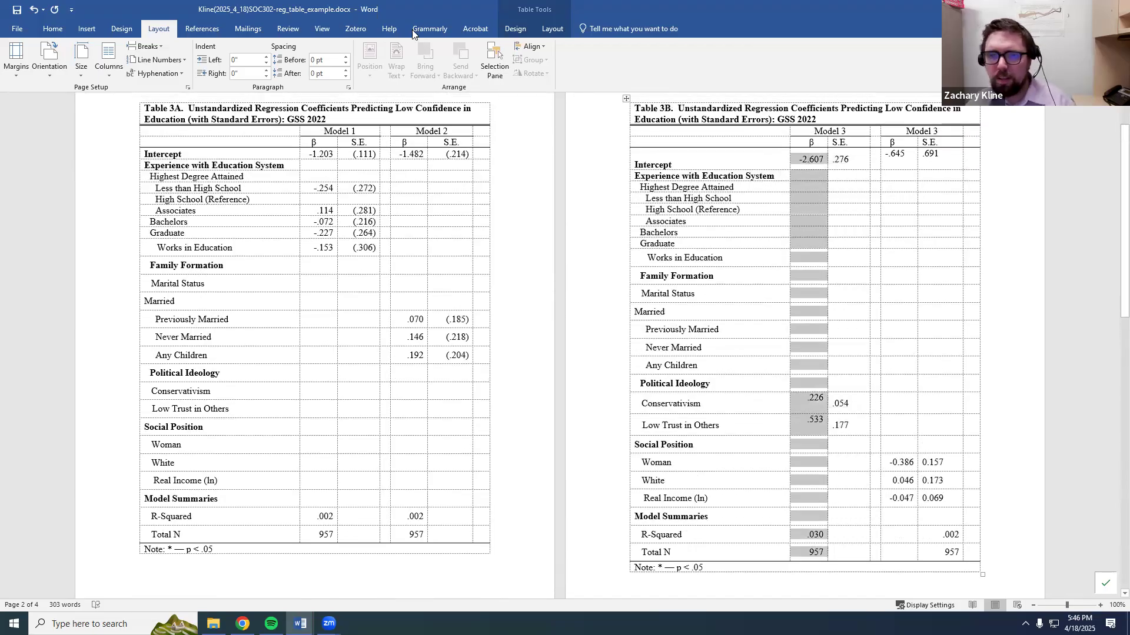
{"action": "left_click", "coordinate": [551, 28]}
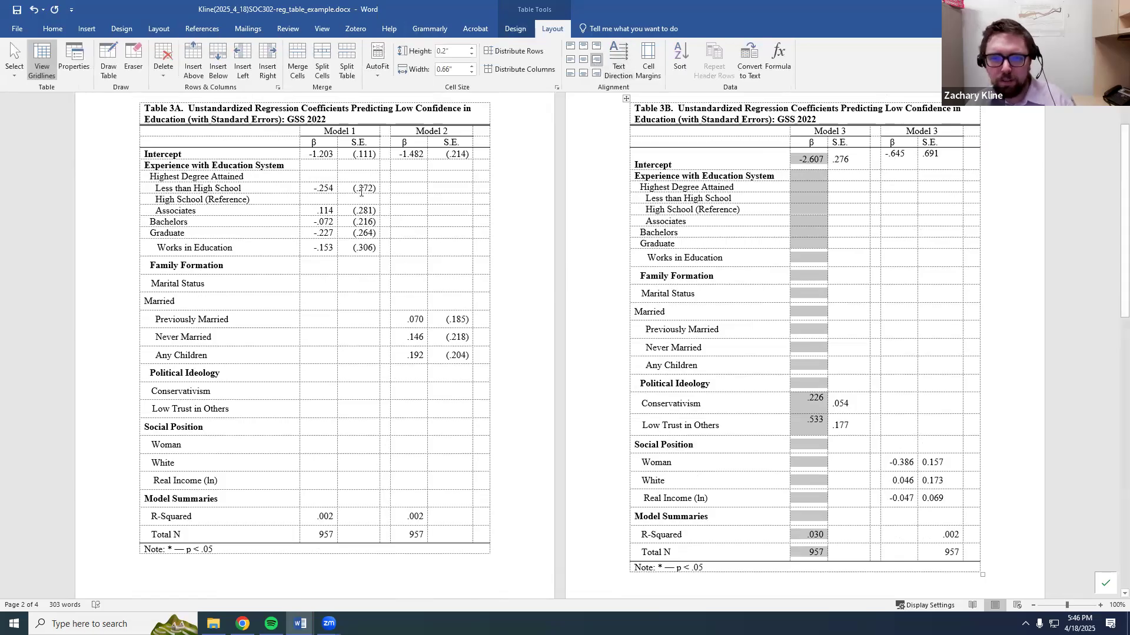
{"action": "left_click_drag", "start_coordinate": [813, 160], "coordinate": [950, 553]}
{"action": "left_click", "coordinate": [596, 59]}
Remove the extra blank lines from Table 3B's -.645 intercept cell and the Conservativism and Low Trust in Others coefficient cells.
{"action": "left_click", "coordinate": [912, 165]}
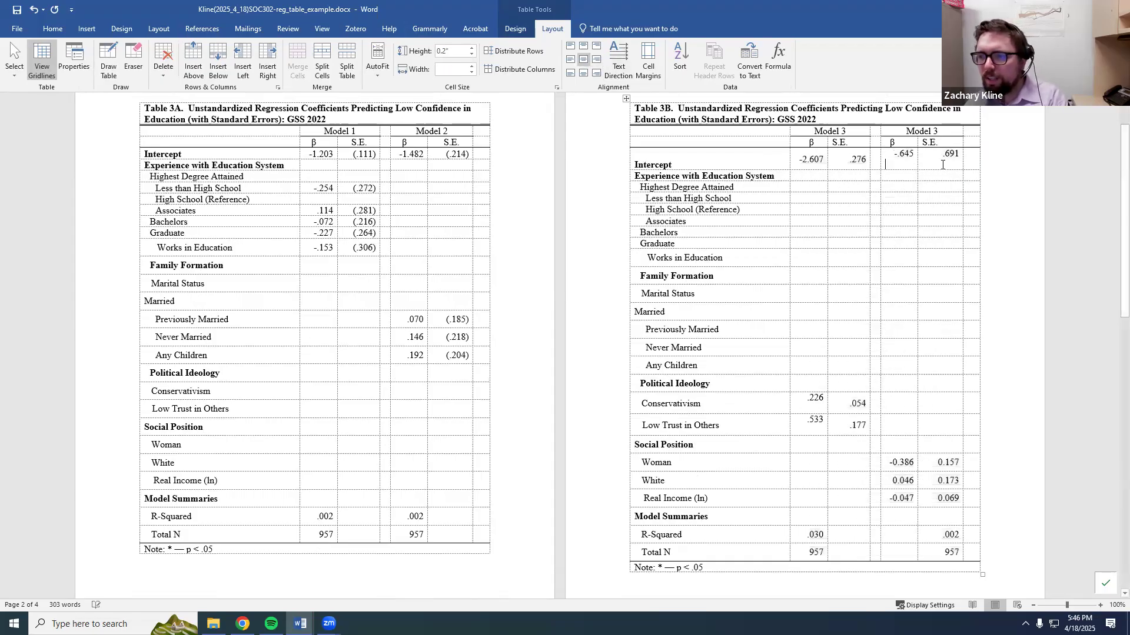
{"action": "key", "text": "BackSpace"}
{"action": "key", "text": "BackSpace"}
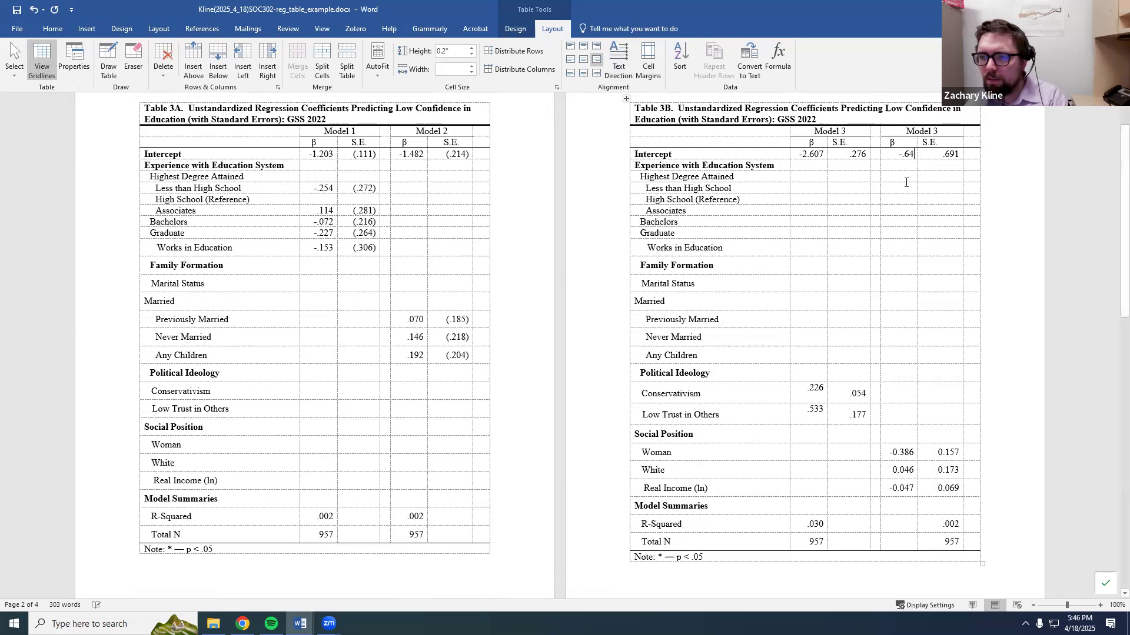
{"action": "type", "text": "5"}
{"action": "scroll", "coordinate": [888, 338], "scroll_direction": "down", "scroll_amount": 2}
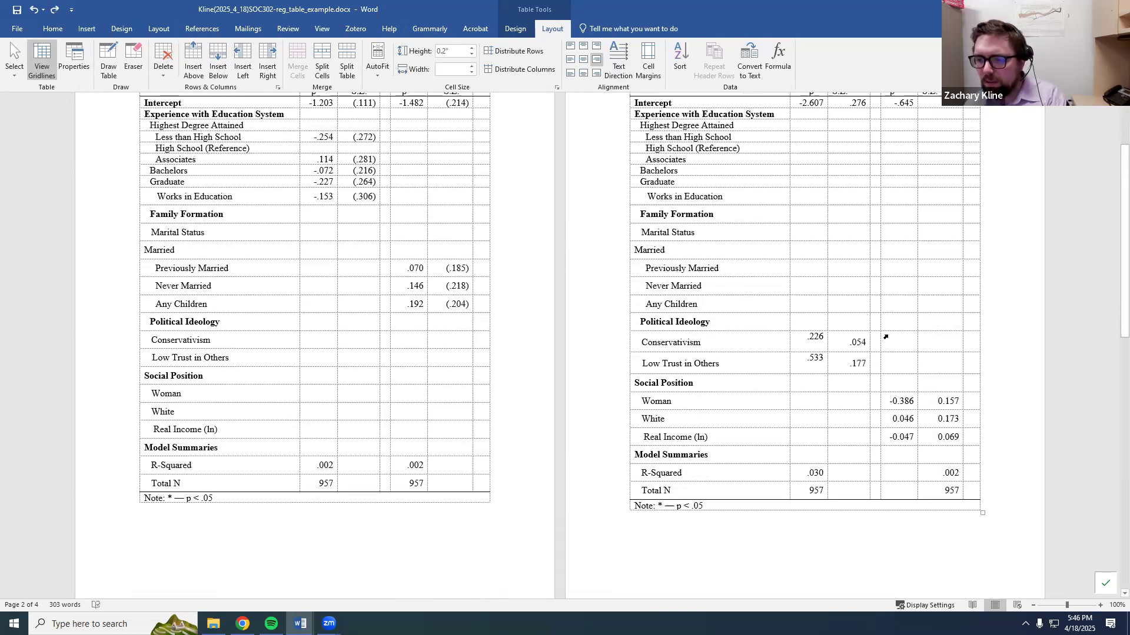
{"action": "left_click", "coordinate": [824, 343]}
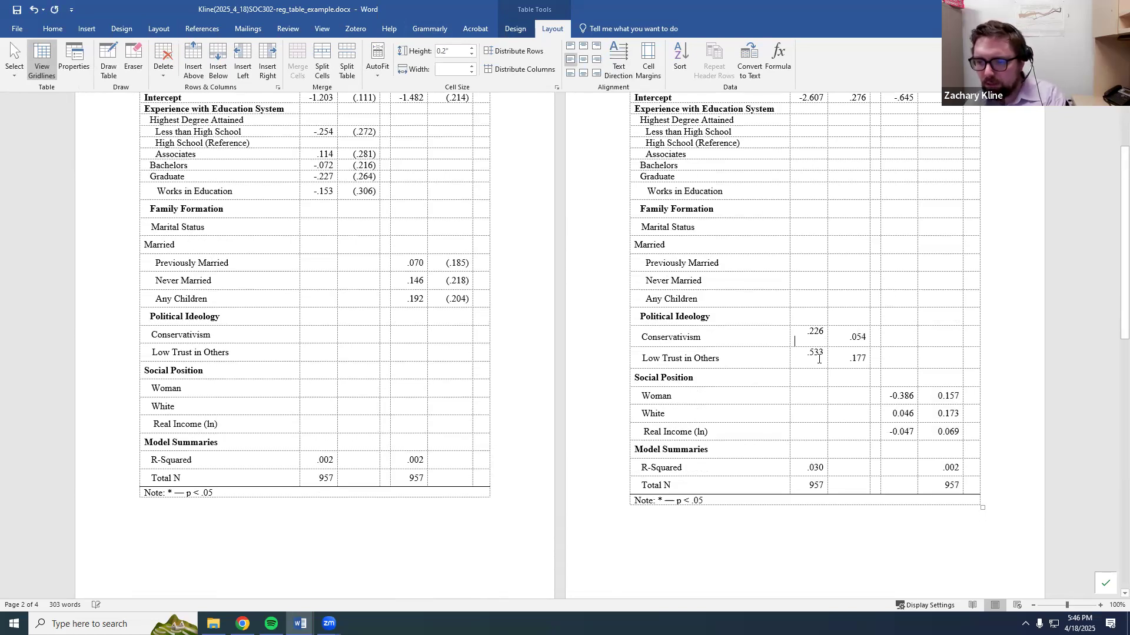
{"action": "key", "text": "BackSpace"}
{"action": "left_click", "coordinate": [818, 360]}
{"action": "key", "text": "BackSpace"}
Strip the leading zeros from Table 3B's Woman, White and Real Income (ln) coefficients and standard errors.
{"action": "scroll", "coordinate": [866, 412], "scroll_direction": "down", "scroll_amount": 1}
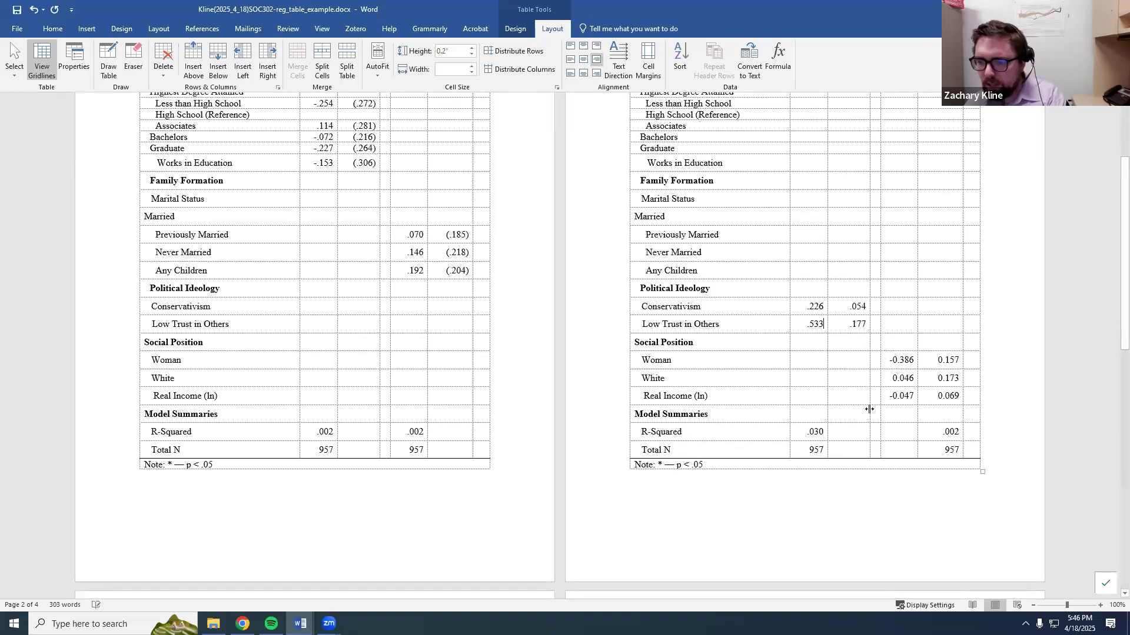
{"action": "key", "text": "Delete"}
{"action": "left_click", "coordinate": [895, 383]}
{"action": "key", "text": "Delete"}
{"action": "key", "text": "Delete"}
{"action": "left_click", "coordinate": [938, 360]}
{"action": "key", "text": "Delete"}
{"action": "key", "text": "Delete"}
Move the R-Squared .002 and Total N 957 from the S.E. column to the β column of Table 3B's second model.
{"action": "left_click_drag", "start_coordinate": [940, 429], "coordinate": [954, 450]}
{"action": "key", "text": "ctrl+c"}
{"action": "left_click", "coordinate": [909, 435]}
{"action": "key", "text": "ctrl+v"}
{"action": "key", "text": "Delete"}
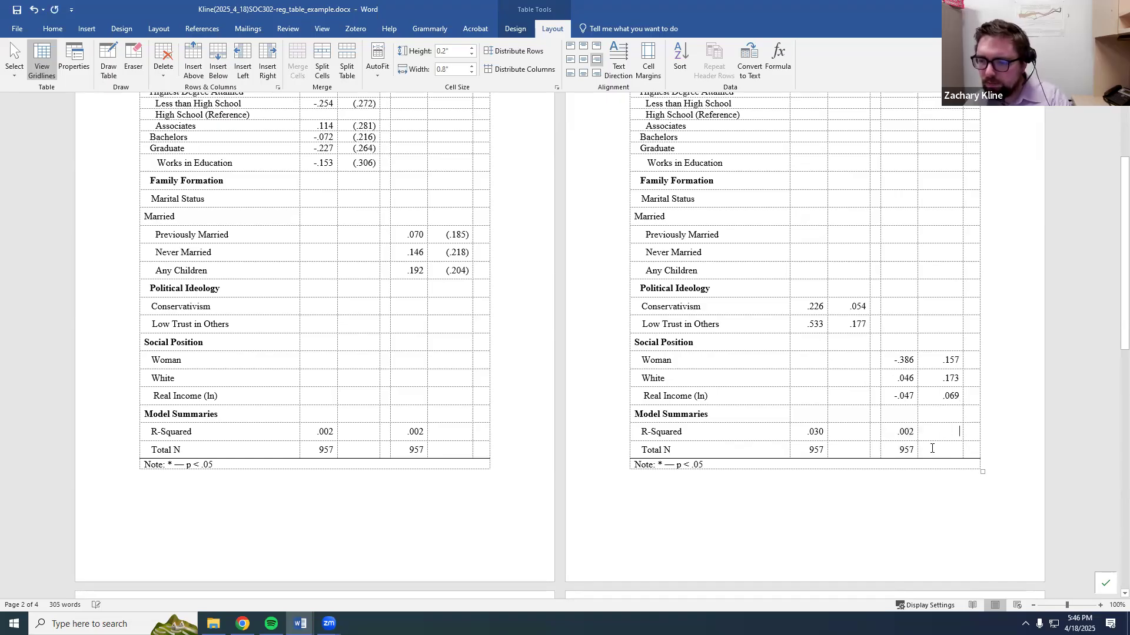
Enclose Table 3B's Conservativism and Low Trust in Others standard errors in parentheses as (.054) and (.177).
{"action": "scroll", "coordinate": [741, 489], "scroll_direction": "up", "scroll_amount": 4}
{"action": "scroll", "coordinate": [743, 489], "scroll_direction": "down", "scroll_amount": 2}
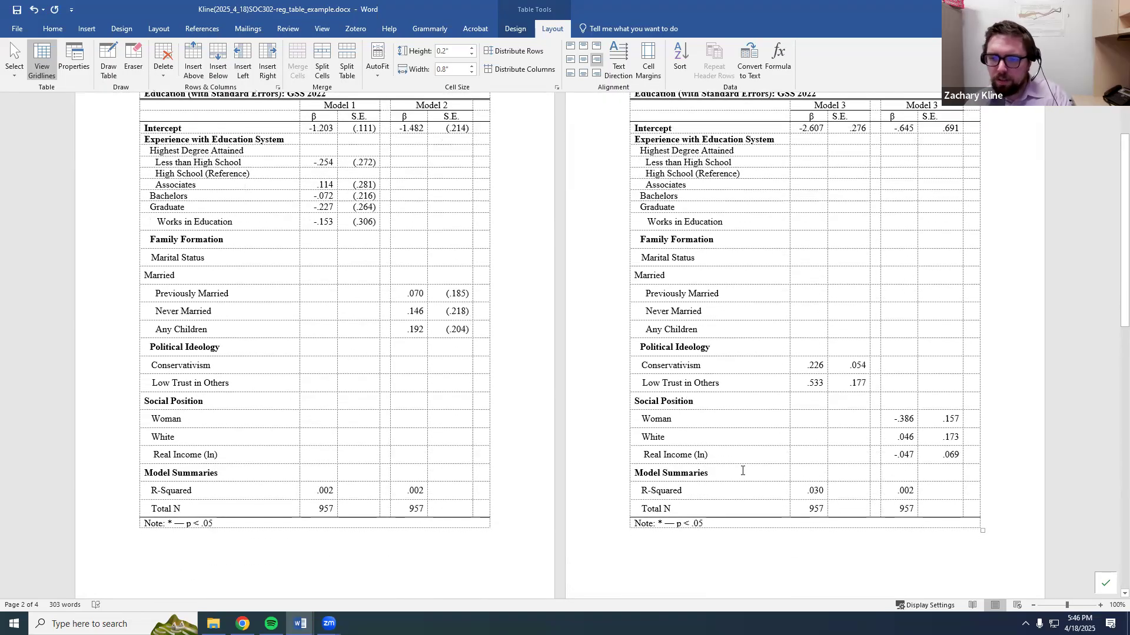
{"action": "left_click", "coordinate": [844, 361]}
{"action": "type", "text": "("}
{"action": "key", "text": "End"}
{"action": "type", "text": ")"}
{"action": "key", "text": "End"}
{"action": "type", "text": ")"}
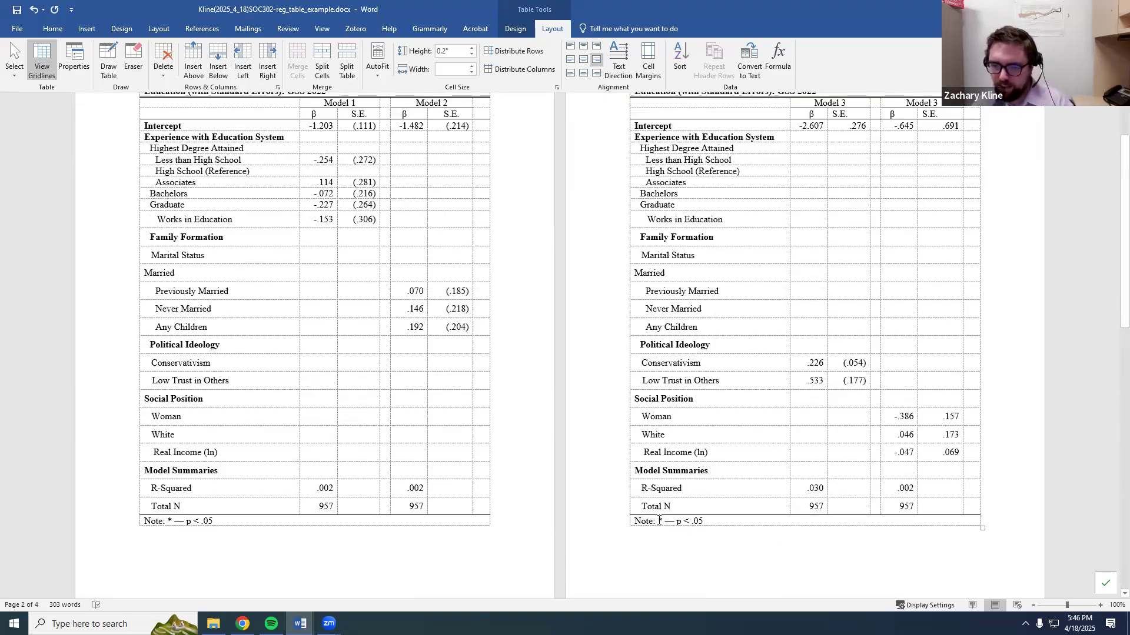
Add a significance asterisk after the Conservativism and Low Trust in Others standard errors in Table 3B.
{"action": "key", "text": "Up"}
{"action": "type", "text": "*"}
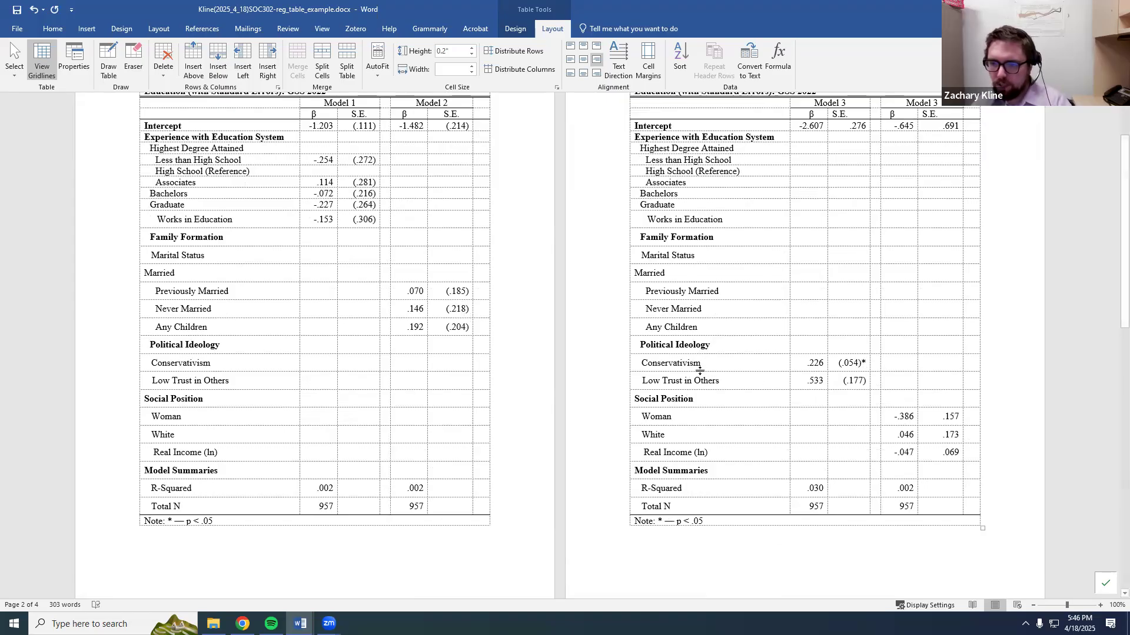
{"action": "left_click", "coordinate": [866, 382]}
{"action": "type", "text": "*"}
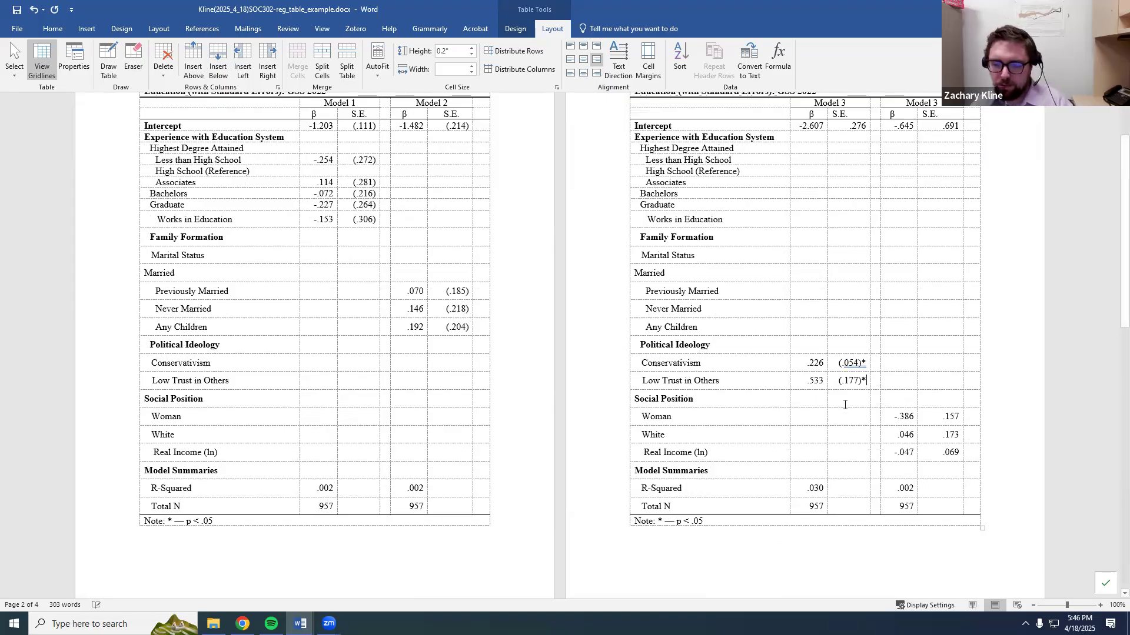
Switch to RStudio and rerun the Model 3: Political ideology code block to show its summary.
{"action": "key", "text": "alt+Tab"}
{"action": "key", "text": "alt+Tab"}
{"action": "key", "text": "alt+Tab"}
{"action": "key", "text": "alt+Tab"}
{"action": "key", "text": "alt+Tab"}
{"action": "scroll", "coordinate": [259, 329], "scroll_direction": "up", "scroll_amount": 1}
{"action": "left_click_drag", "start_coordinate": [109, 279], "coordinate": [13, 253]}
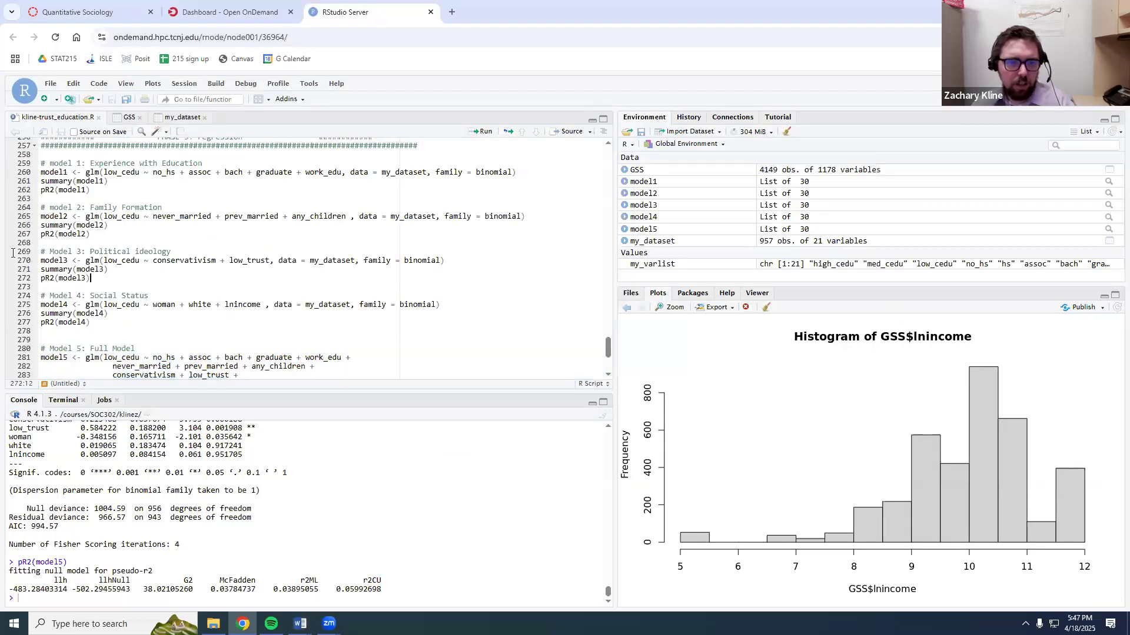
{"action": "left_click", "coordinate": [13, 253], "text": "shift"}
{"action": "left_click", "coordinate": [482, 131]}
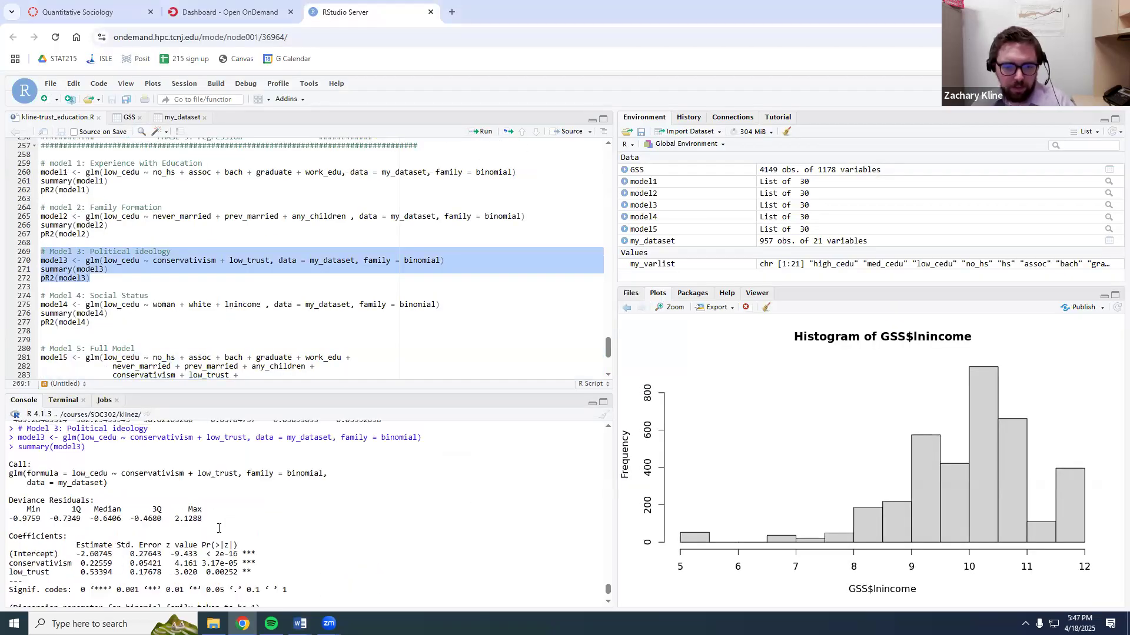
Examine the conservativism and low_trust significance levels in the Model 3 summary and return to the Word regression tables.
{"action": "left_click_drag", "start_coordinate": [46, 564], "coordinate": [252, 564]}
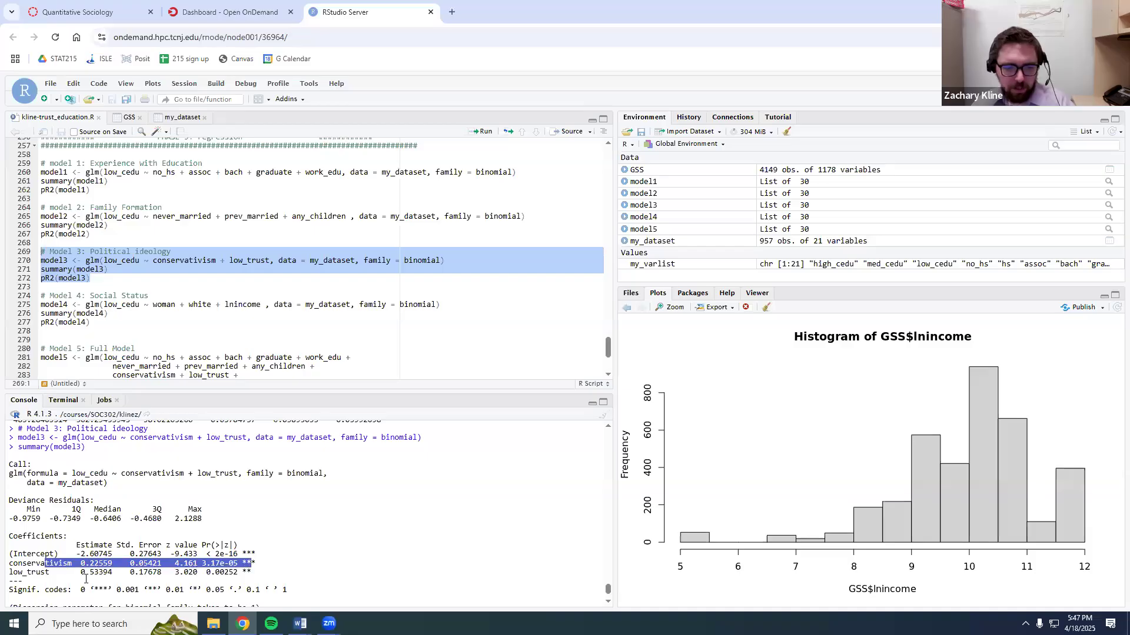
{"action": "left_click", "coordinate": [85, 579]}
{"action": "left_click_drag", "start_coordinate": [9, 563], "coordinate": [246, 564]}
{"action": "left_click_drag", "start_coordinate": [37, 573], "coordinate": [224, 573]}
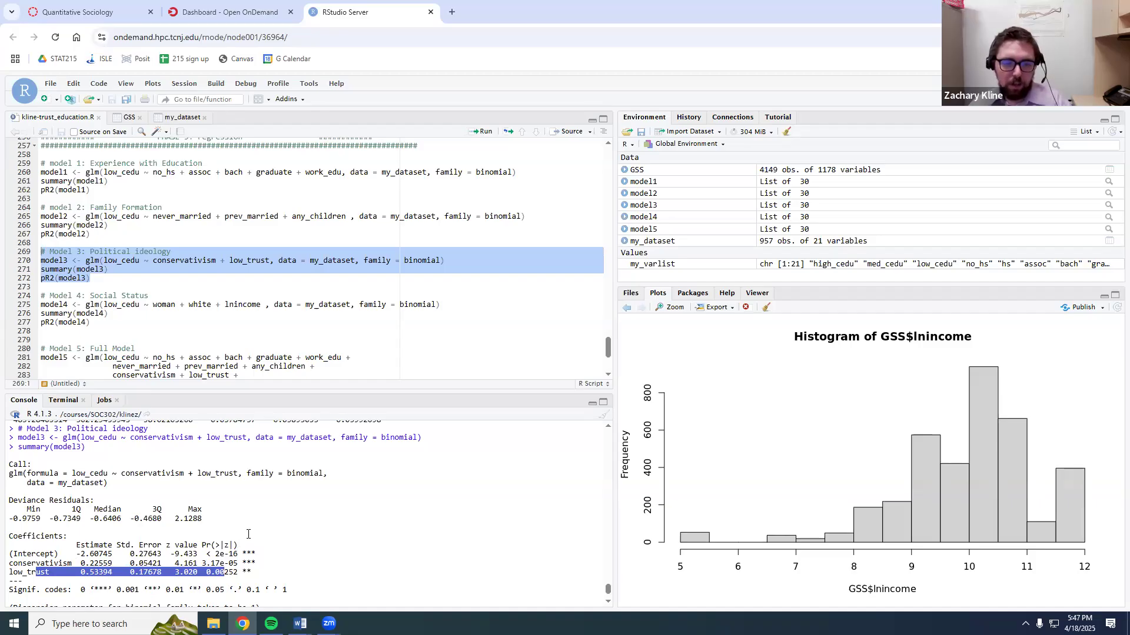
{"action": "key", "text": "alt+Tab"}
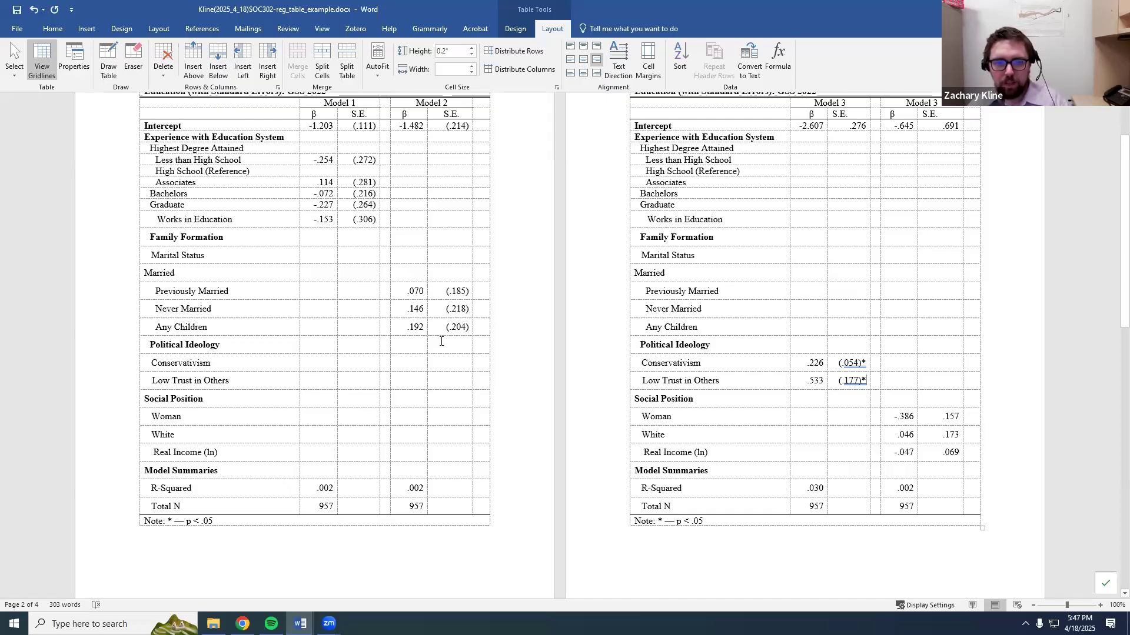
{"action": "scroll", "coordinate": [441, 341], "scroll_direction": "up", "scroll_amount": 1}
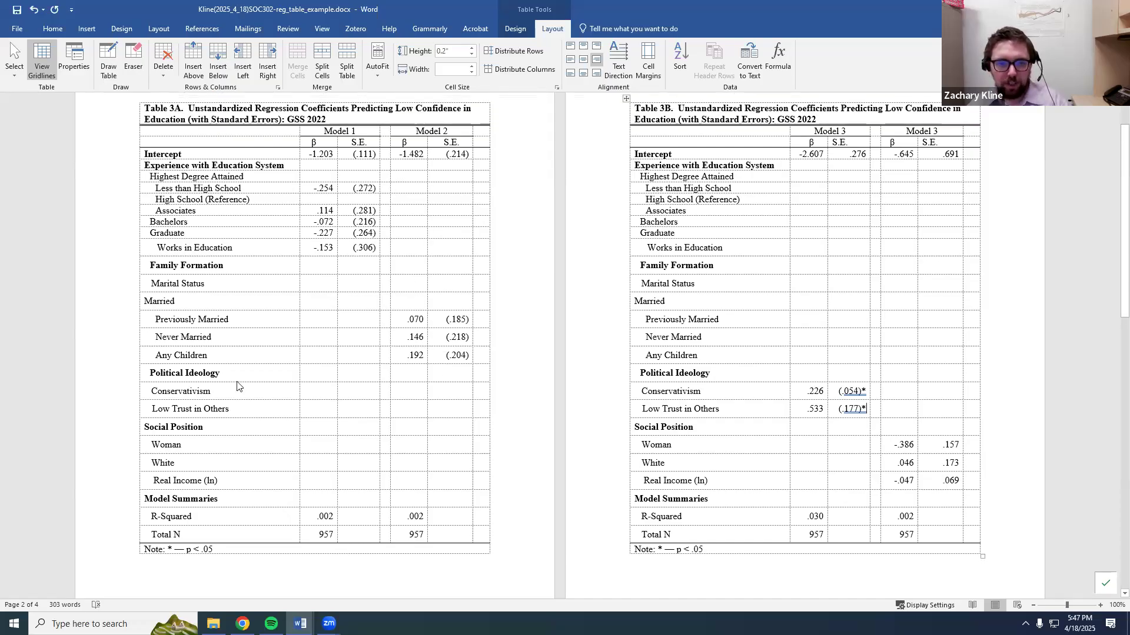
Run the model2 and model1 summaries in RStudio to check their significance levels, and return to the Word tables.
{"action": "key", "text": "alt+Tab"}
{"action": "left_click", "coordinate": [105, 233]}
{"action": "key", "text": "shift+Home"}
{"action": "left_click", "coordinate": [129, 225]}
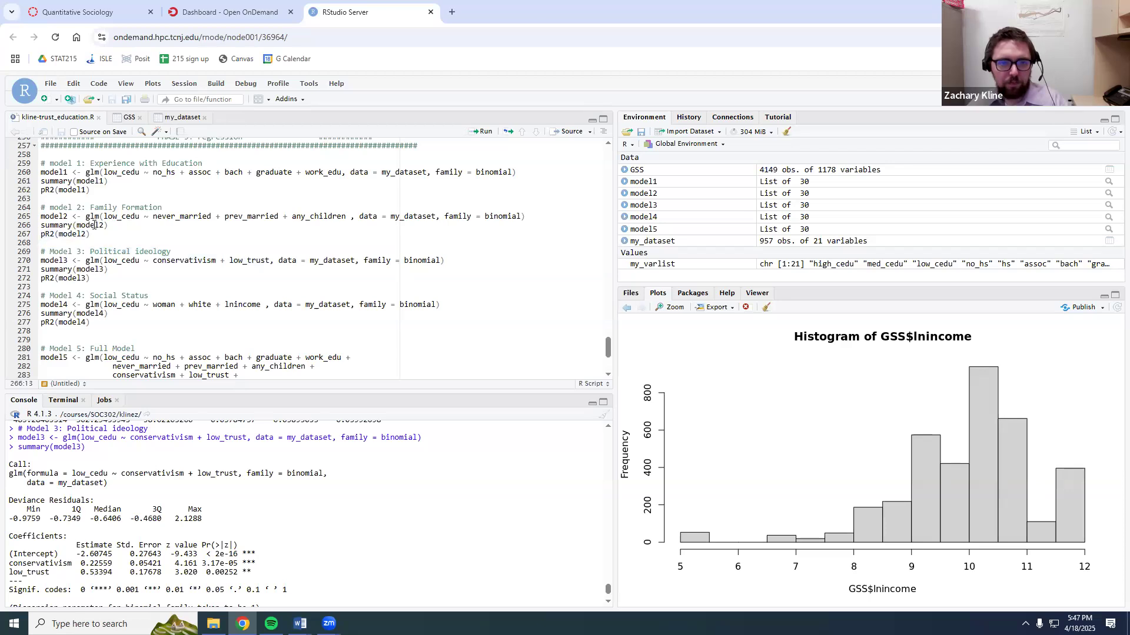
{"action": "key", "text": "ctrl+Return"}
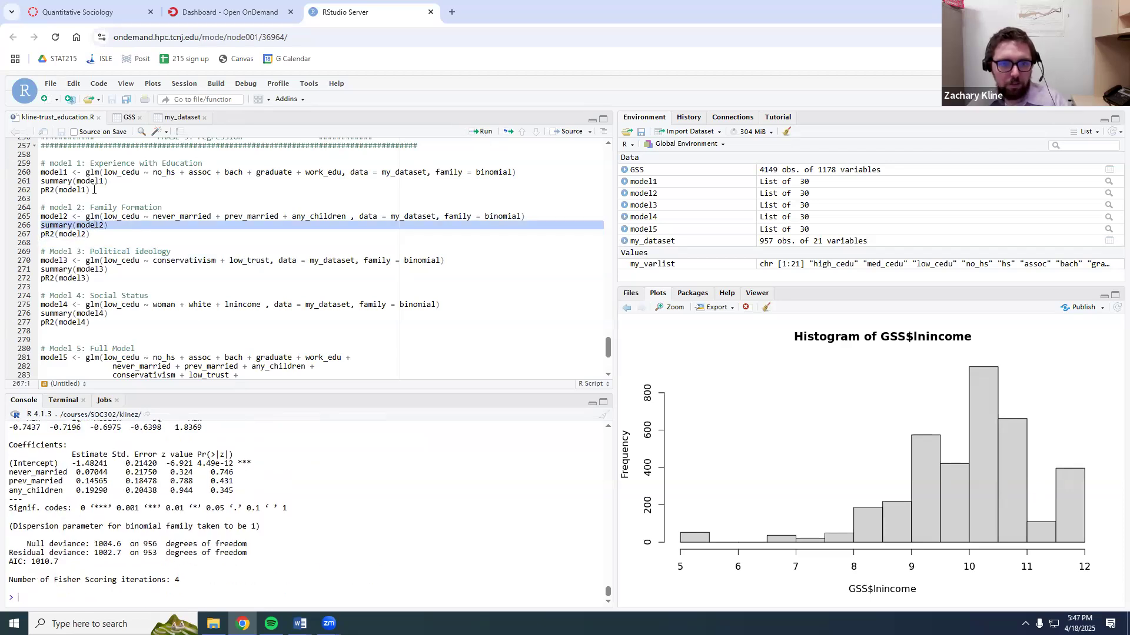
{"action": "left_click", "coordinate": [95, 181]}
{"action": "key", "text": "ctrl+Return"}
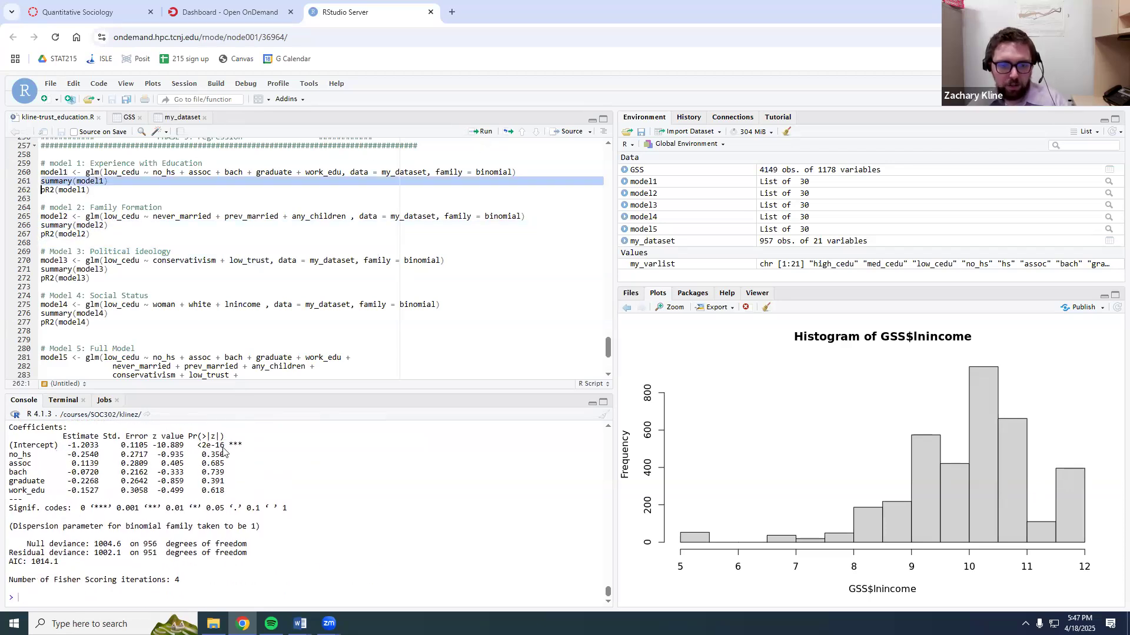
{"action": "key", "text": "alt+Tab"}
{"action": "scroll", "coordinate": [799, 299], "scroll_direction": "down", "scroll_amount": 1}
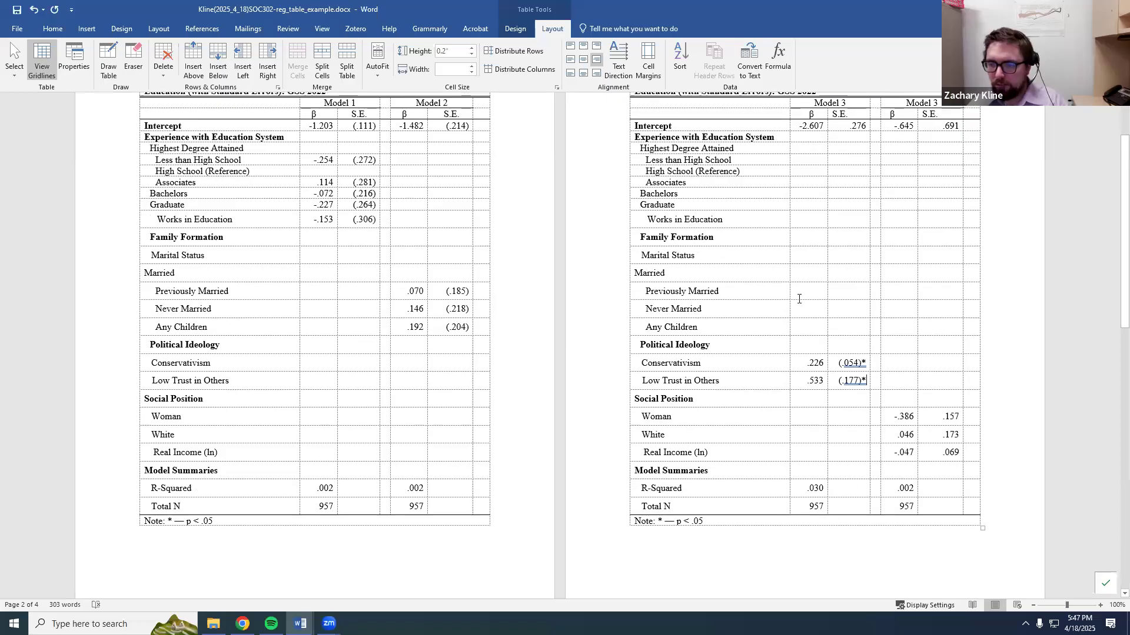
Adjust the spacing before the β heading of Table 3B's first model to position it over its column.
{"action": "scroll", "coordinate": [855, 223], "scroll_direction": "up", "scroll_amount": 2}
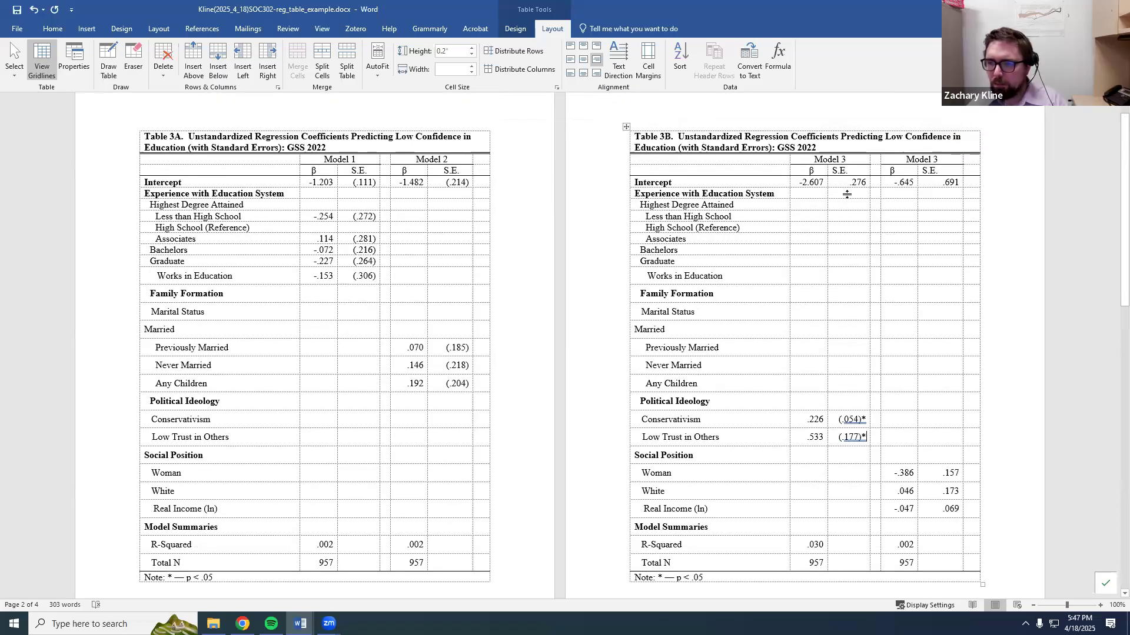
{"action": "scroll", "coordinate": [830, 194], "scroll_direction": "down", "scroll_amount": 1}
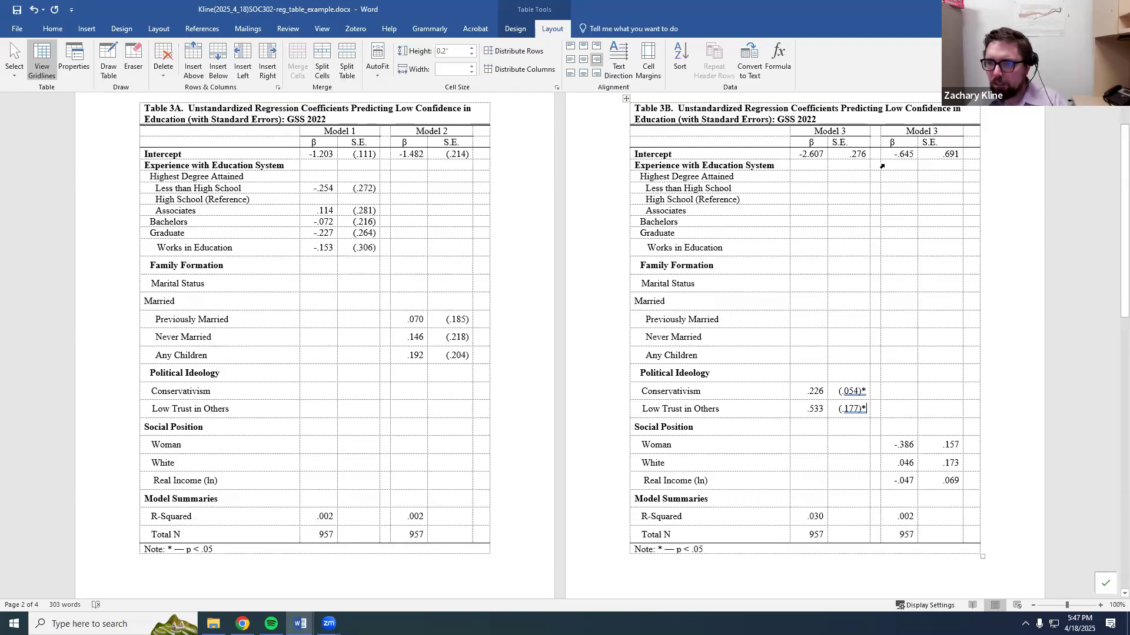
{"action": "left_click", "coordinate": [807, 143]}
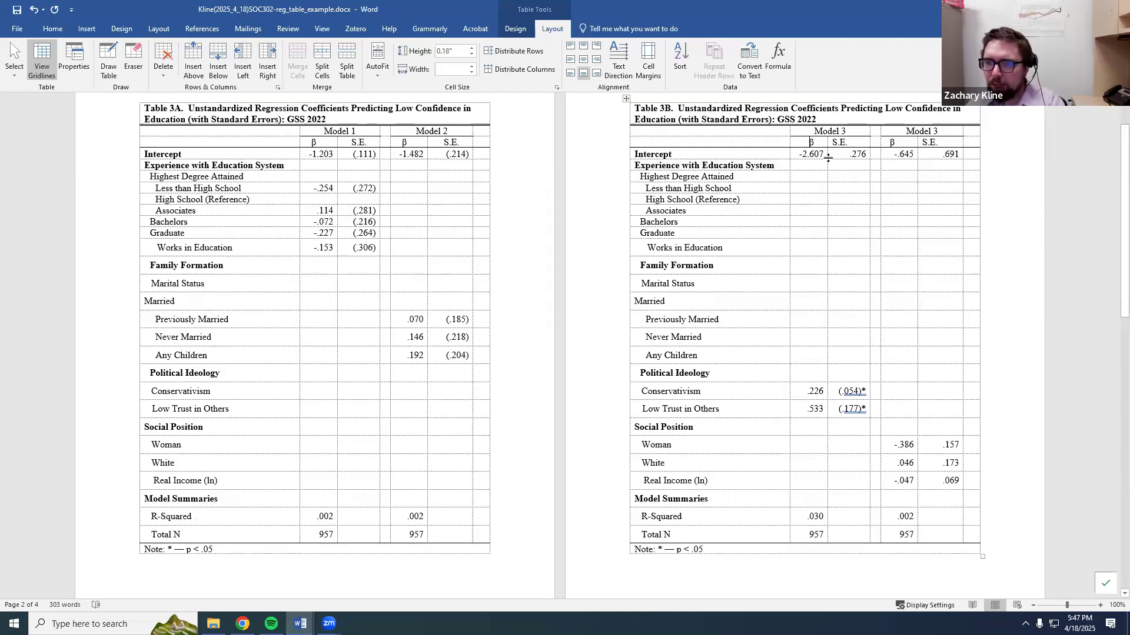
{"action": "key", "text": "BackSpace"}
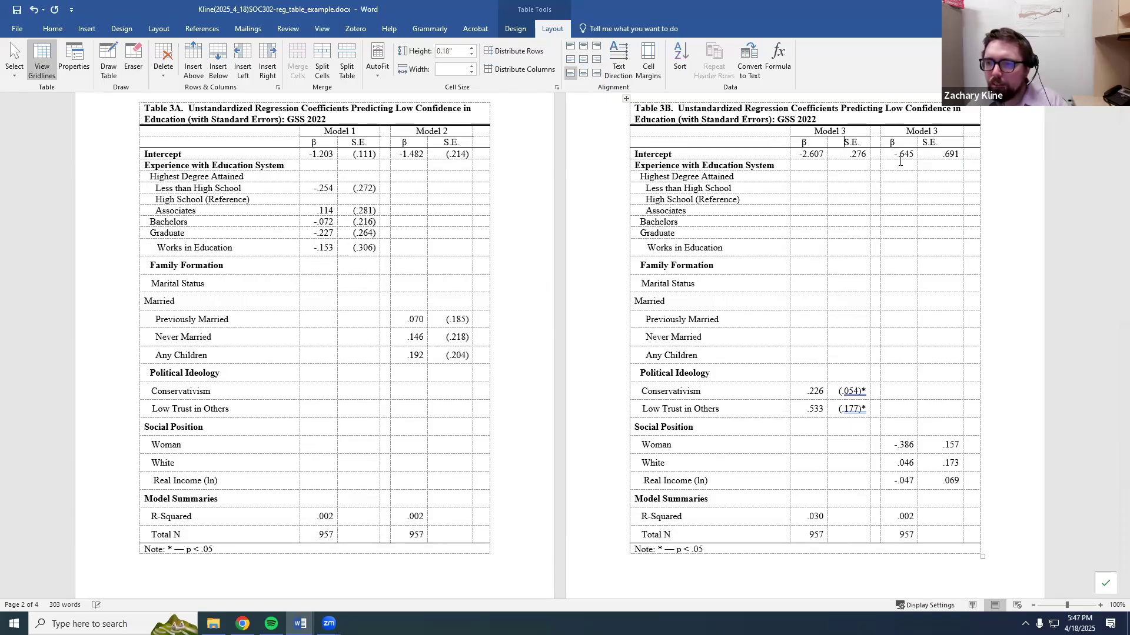
Enclose both intercept standard errors in Table 3B in parentheses as (.276) and (.691).
{"action": "left_click", "coordinate": [841, 151]}
{"action": "type", "text": "("}
{"action": "left_click", "coordinate": [866, 154]}
{"action": "type", "text": ")"}
{"action": "left_click", "coordinate": [940, 155]}
{"action": "type", "text": "("}
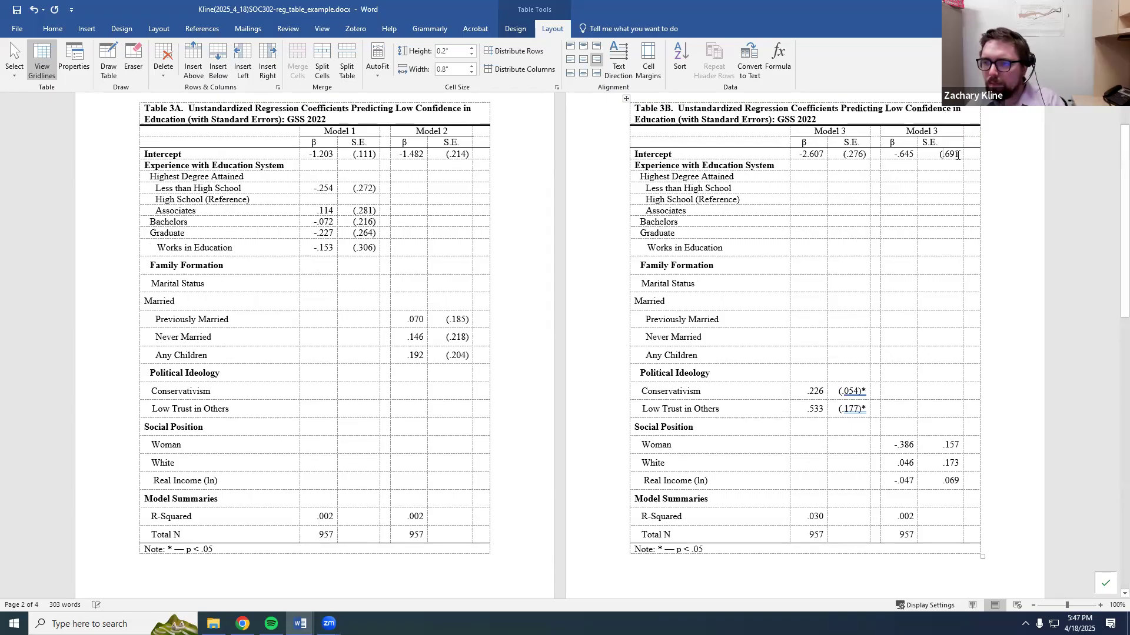
Enclose Table 3B's Woman, White and Real Income (ln) standard errors in parentheses as (.157), (.173) and (.069).
{"action": "scroll", "coordinate": [947, 370], "scroll_direction": "down", "scroll_amount": 3}
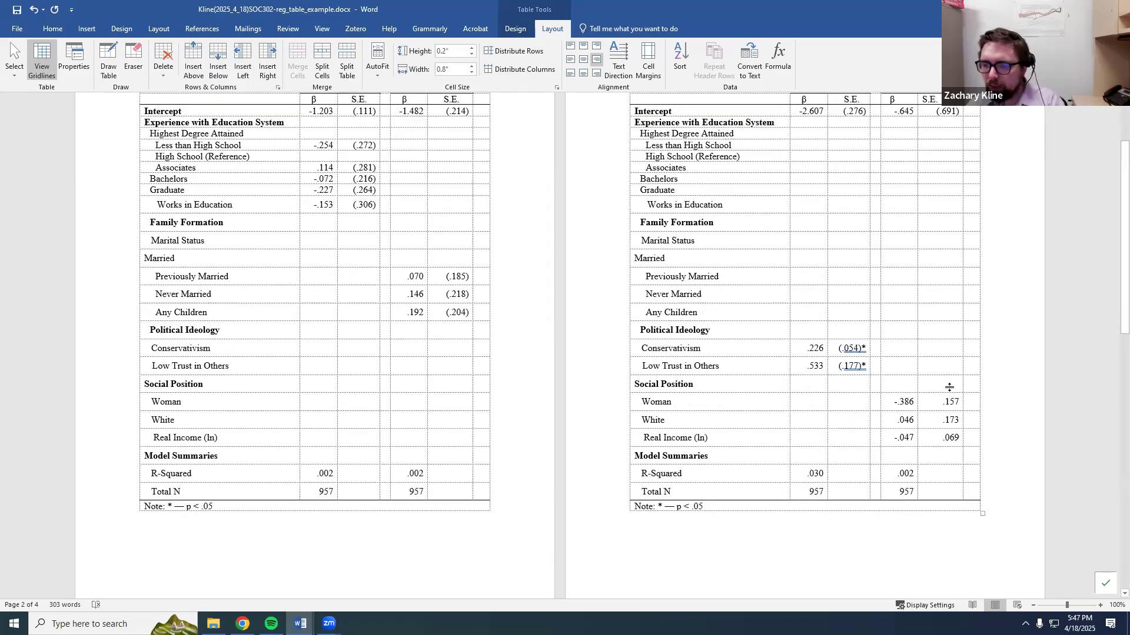
{"action": "left_click", "coordinate": [948, 361]}
{"action": "type", "text": "(.173)"}
{"action": "left_click", "coordinate": [945, 378]}
{"action": "type", "text": "("}
{"action": "key", "text": "End"}
{"action": "type", "text": ")"}
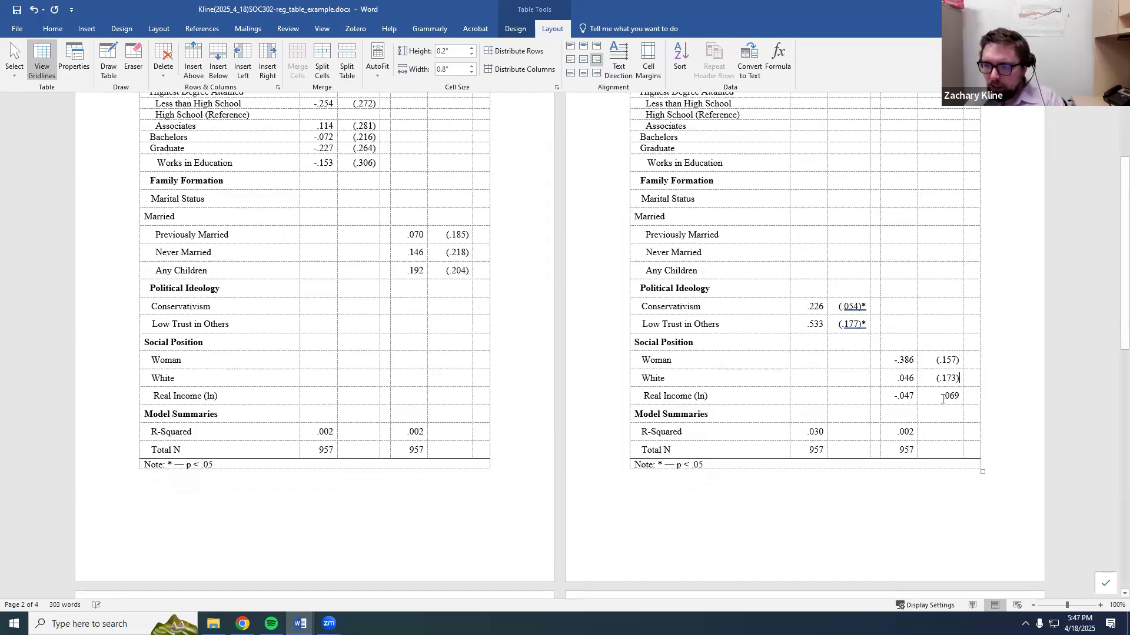
{"action": "key", "text": "End"}
{"action": "type", "text": ")"}
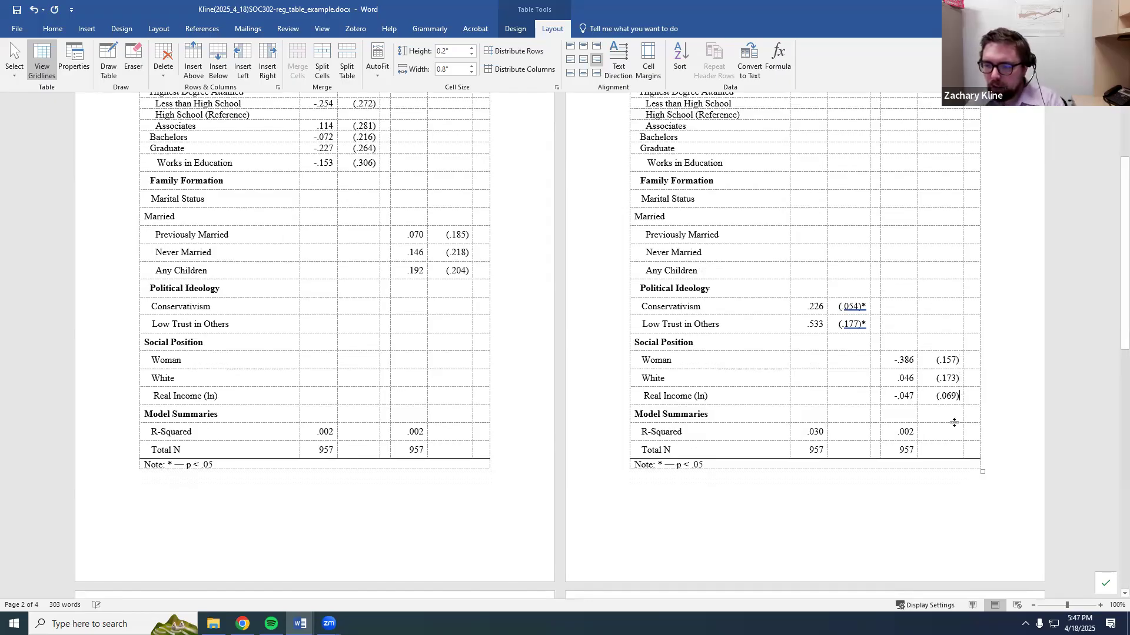
Adjust the spacing of Table 3B's S.E. headings and second β heading to position them over their columns.
{"action": "scroll", "coordinate": [935, 420], "scroll_direction": "up", "scroll_amount": 2}
{"action": "left_click", "coordinate": [925, 115]}
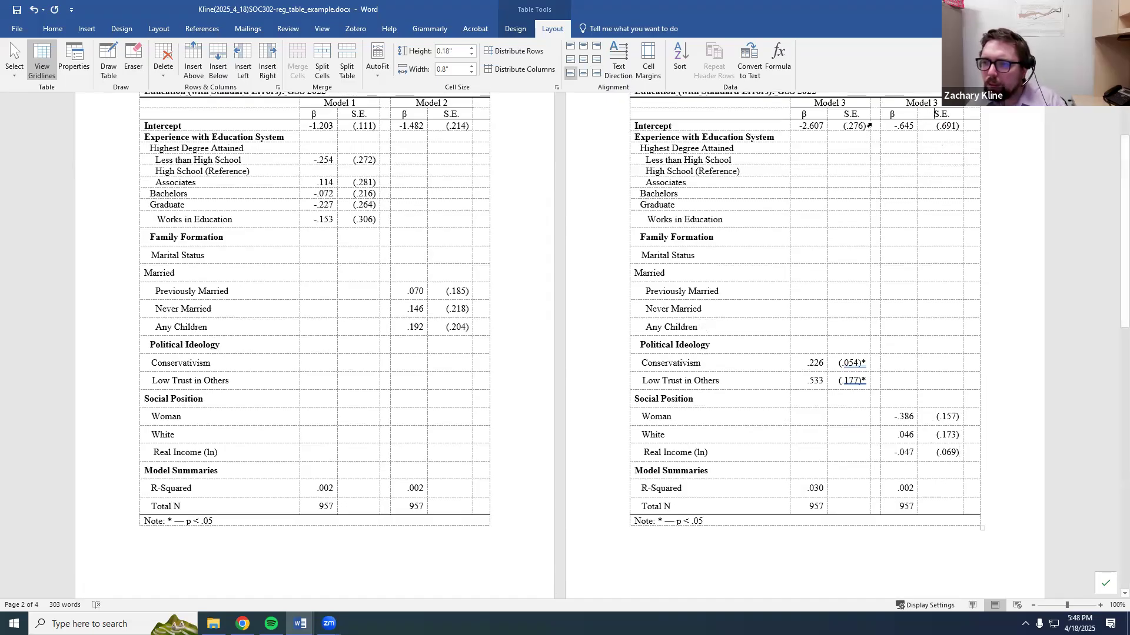
{"action": "left_click", "coordinate": [841, 117]}
{"action": "key", "text": "BackSpace"}
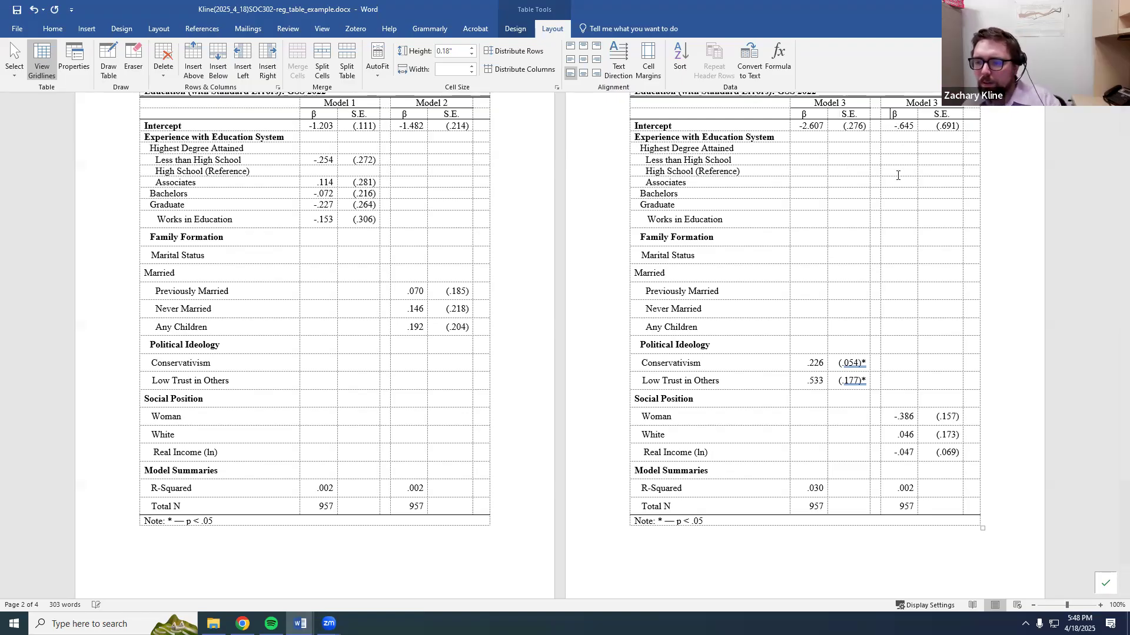
{"action": "scroll", "coordinate": [889, 211], "scroll_direction": "down", "scroll_amount": 3}
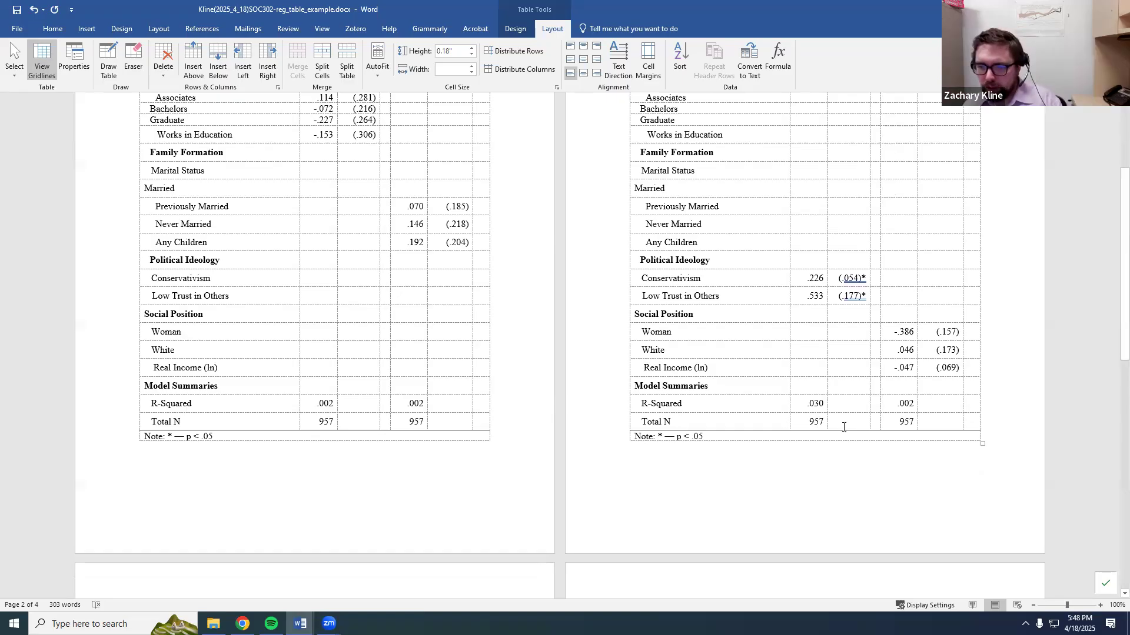
{"action": "scroll", "coordinate": [833, 430], "scroll_direction": "up", "scroll_amount": 4}
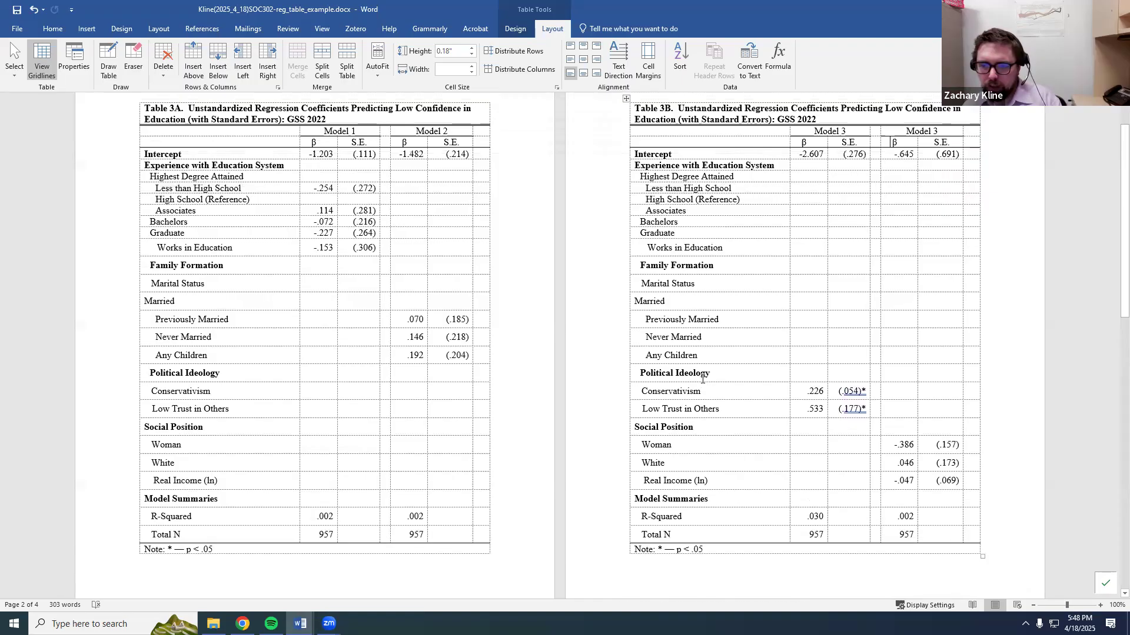
Remove the leading spaces before the Political Ideology and Family Formation headings in Tables 3B and 3A.
{"action": "scroll", "coordinate": [669, 347], "scroll_direction": "up", "scroll_amount": 1}
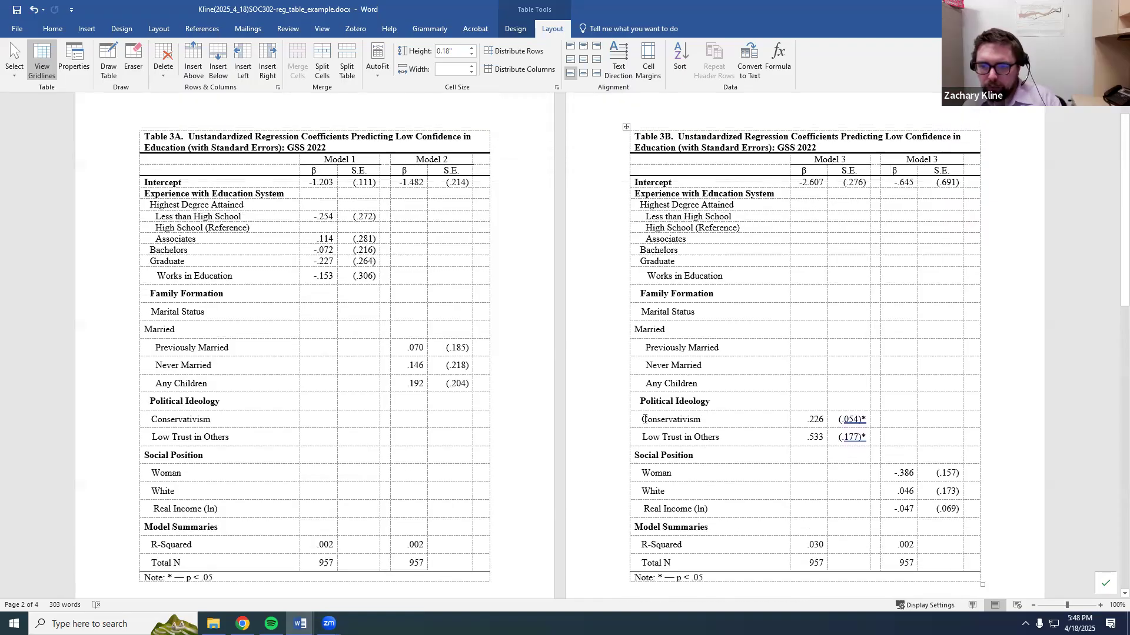
{"action": "key", "text": "BackSpace"}
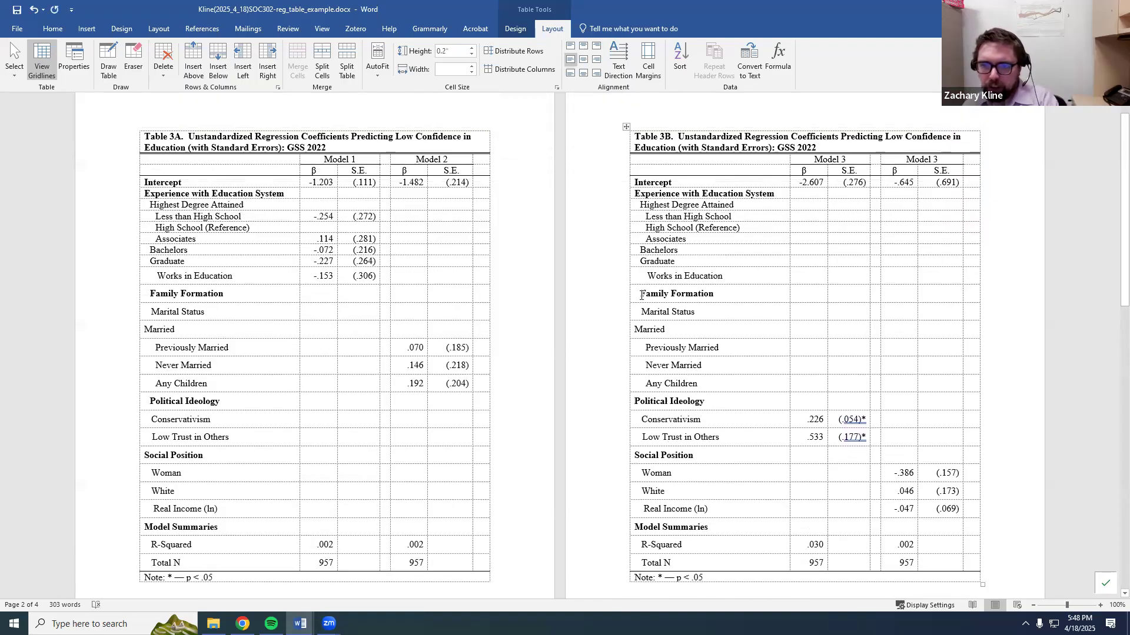
{"action": "key", "text": "BackSpace"}
{"action": "left_click", "coordinate": [150, 292]}
{"action": "key", "text": "BackSpace"}
{"action": "key", "text": "BackSpace"}
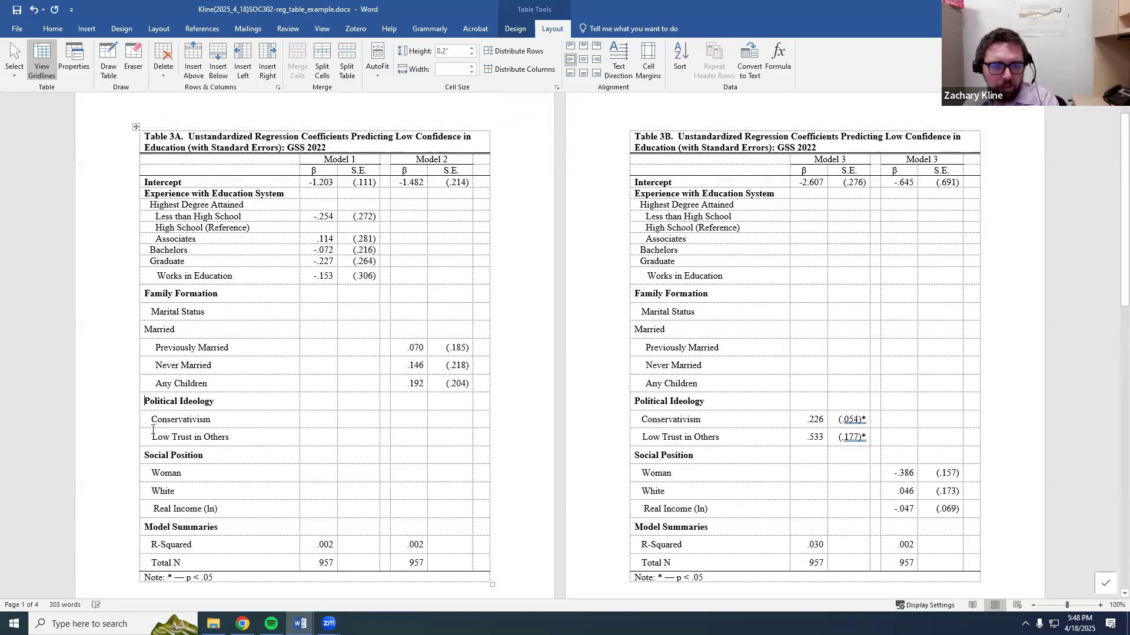
{"action": "left_click", "coordinate": [143, 455]}
{"action": "left_click", "coordinate": [145, 454]}
Remove the leading spaces before Table 3C's Family Formation and Political Ideology headings.
{"action": "scroll", "coordinate": [150, 454], "scroll_direction": "down", "scroll_amount": 7}
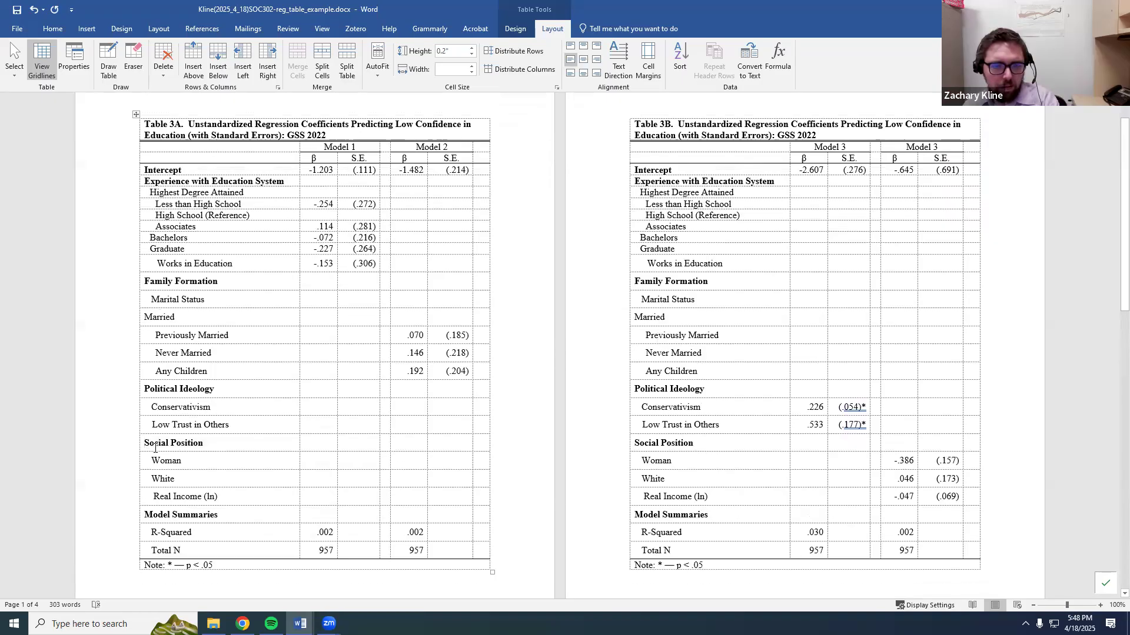
{"action": "scroll", "coordinate": [174, 458], "scroll_direction": "down", "scroll_amount": 9}
{"action": "left_click", "coordinate": [198, 414]}
{"action": "key", "text": "BackSpace"}
{"action": "left_click", "coordinate": [201, 520]}
{"action": "key", "text": "BackSpace"}
{"action": "scroll", "coordinate": [203, 492], "scroll_direction": "down", "scroll_amount": 1}
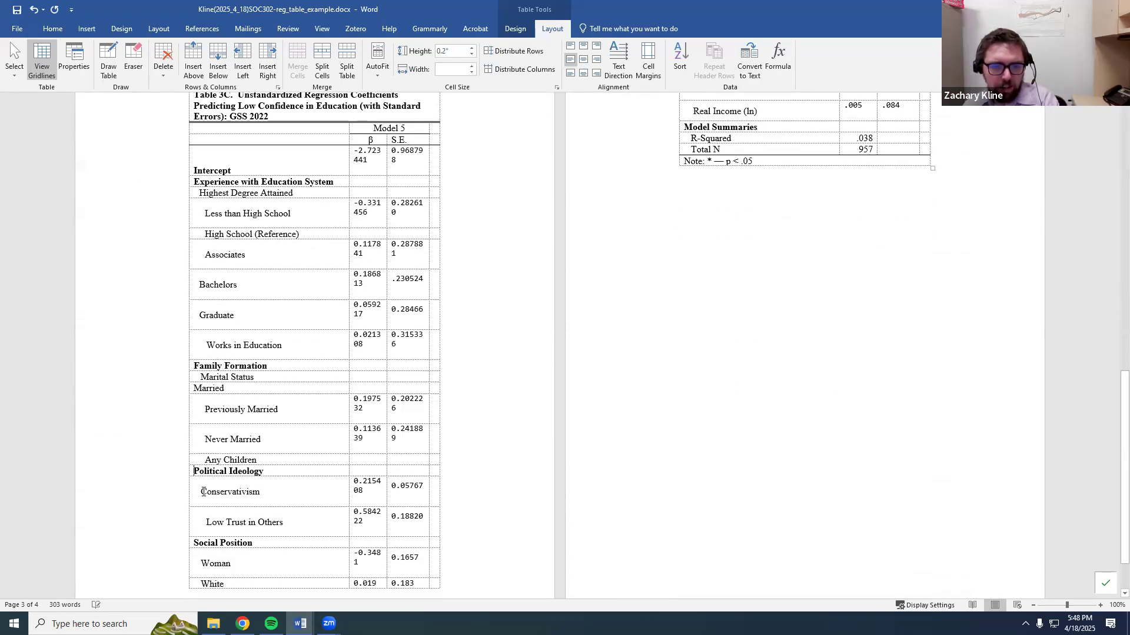
Adjust the indents of Marital Status, Married and Previously Married in Table 3C so they step inward consistently.
{"action": "scroll", "coordinate": [203, 492], "scroll_direction": "down", "scroll_amount": 1}
{"action": "left_click", "coordinate": [200, 315]}
{"action": "key", "text": "BackSpace"}
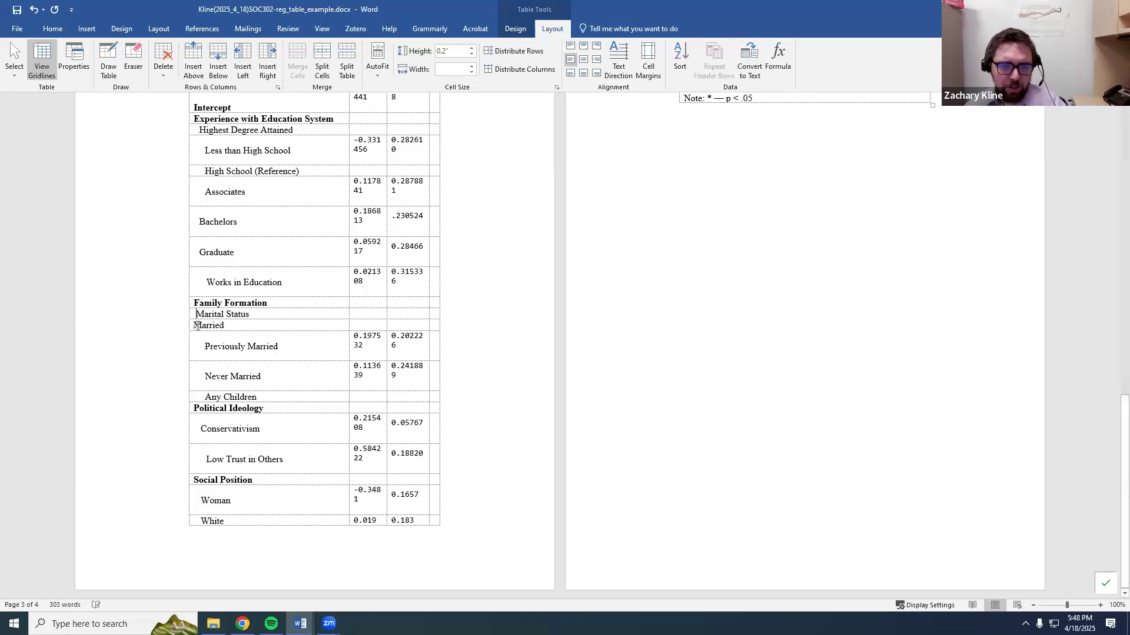
{"action": "left_click", "coordinate": [205, 345]}
{"action": "key", "text": "BackSpace"}
{"action": "key", "text": "BackSpace"}
{"action": "key", "text": "BackSpace"}
{"action": "key", "text": "BackSpace"}
{"action": "key", "text": "BackSpace"}
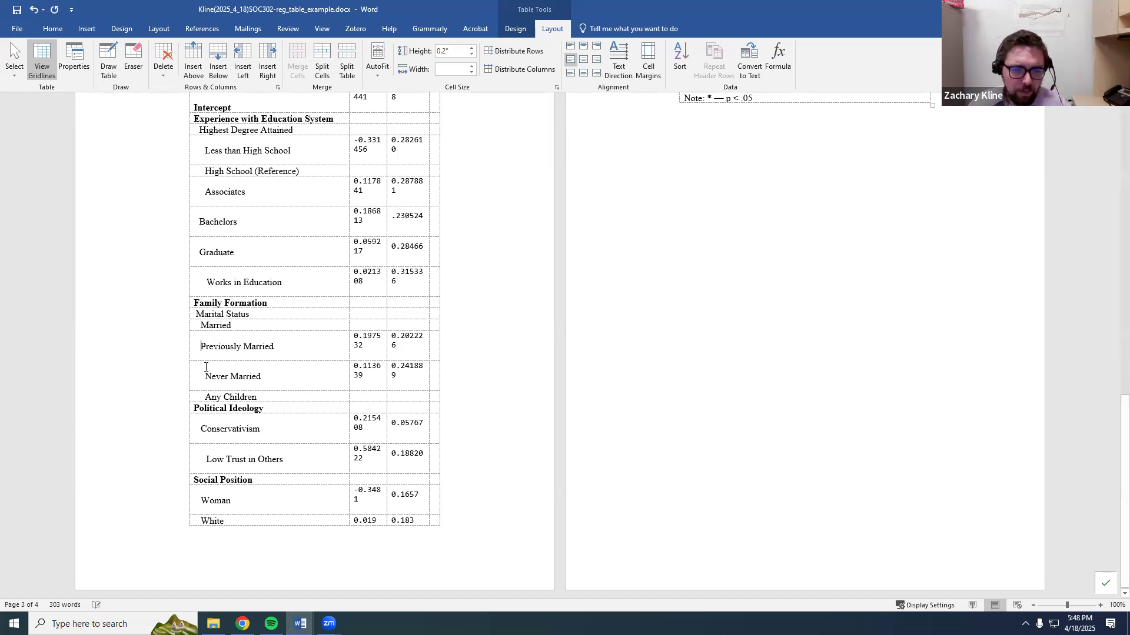
Reduce the leading spaces before Never Married and Any Children in Table 3C.
{"action": "left_click", "coordinate": [206, 375]}
{"action": "key", "text": "BackSpace"}
{"action": "key", "text": "BackSpace"}
{"action": "key", "text": "BackSpace"}
{"action": "key", "text": "BackSpace"}
{"action": "key", "text": "BackSpace"}
{"action": "left_click", "coordinate": [208, 399]}
{"action": "key", "text": "BackSpace"}
{"action": "key", "text": "BackSpace"}
{"action": "key", "text": "BackSpace"}
{"action": "key", "text": "BackSpace"}
{"action": "key", "text": "BackSpace"}
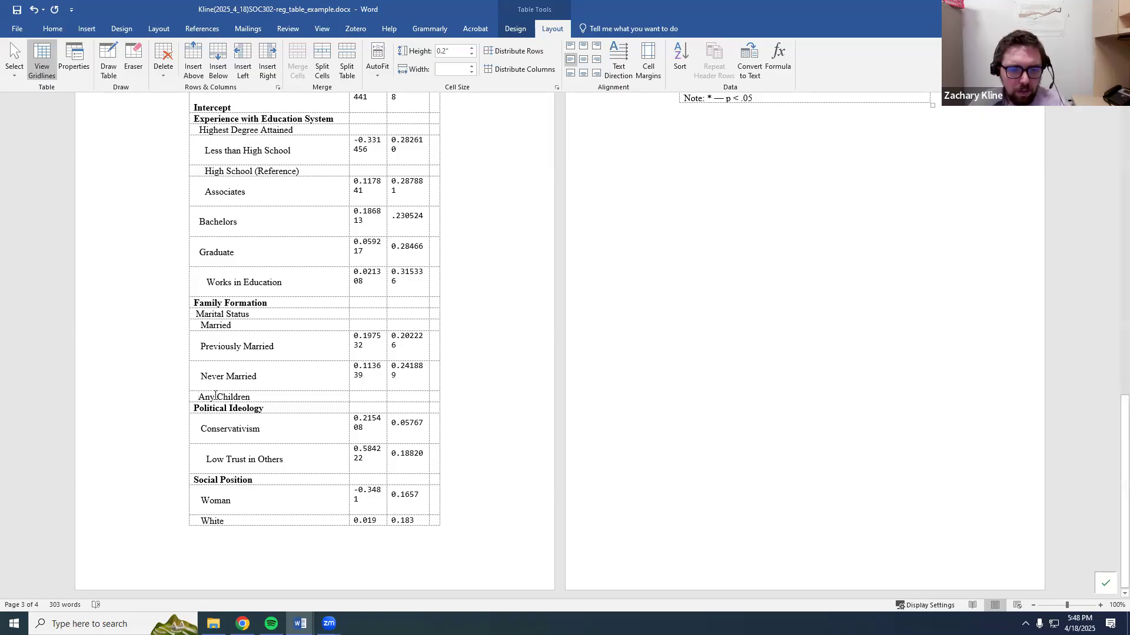
Indent Table 3C's Never Married and Previously Married slightly, and line up Bachelors and Graduate with Associates.
{"action": "left_click", "coordinate": [204, 373]}
{"action": "left_click", "coordinate": [204, 346]}
{"action": "left_click", "coordinate": [201, 326]}
{"action": "scroll", "coordinate": [325, 351], "scroll_direction": "up", "scroll_amount": 1}
{"action": "scroll", "coordinate": [324, 351], "scroll_direction": "up", "scroll_amount": 5}
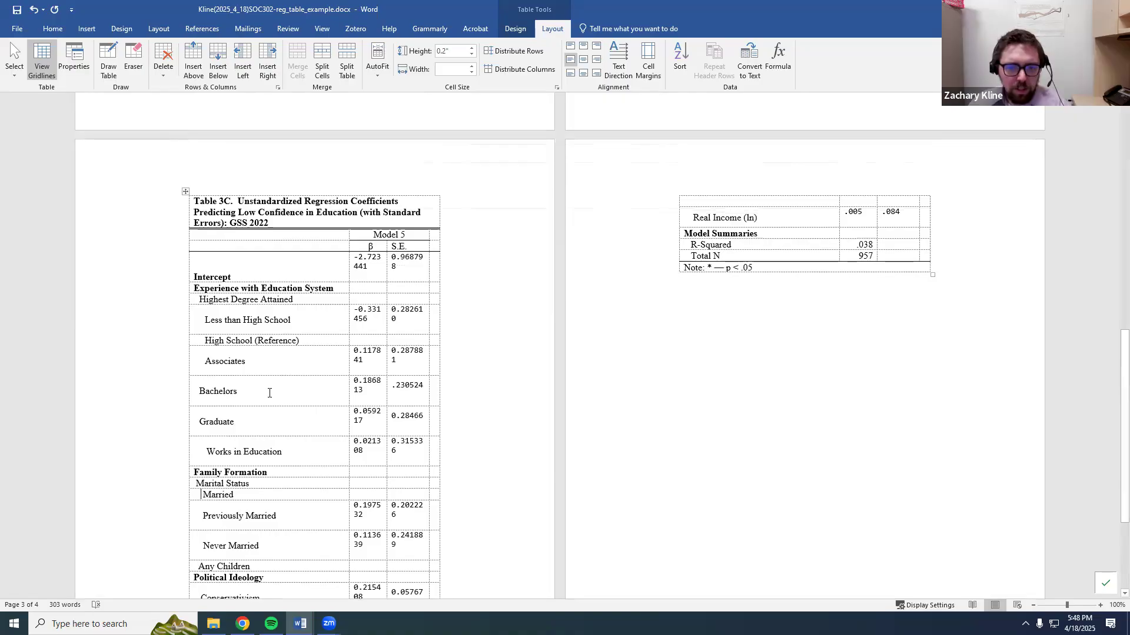
{"action": "left_click", "coordinate": [197, 423]}
{"action": "scroll", "coordinate": [379, 343], "scroll_direction": "up", "scroll_amount": 12}
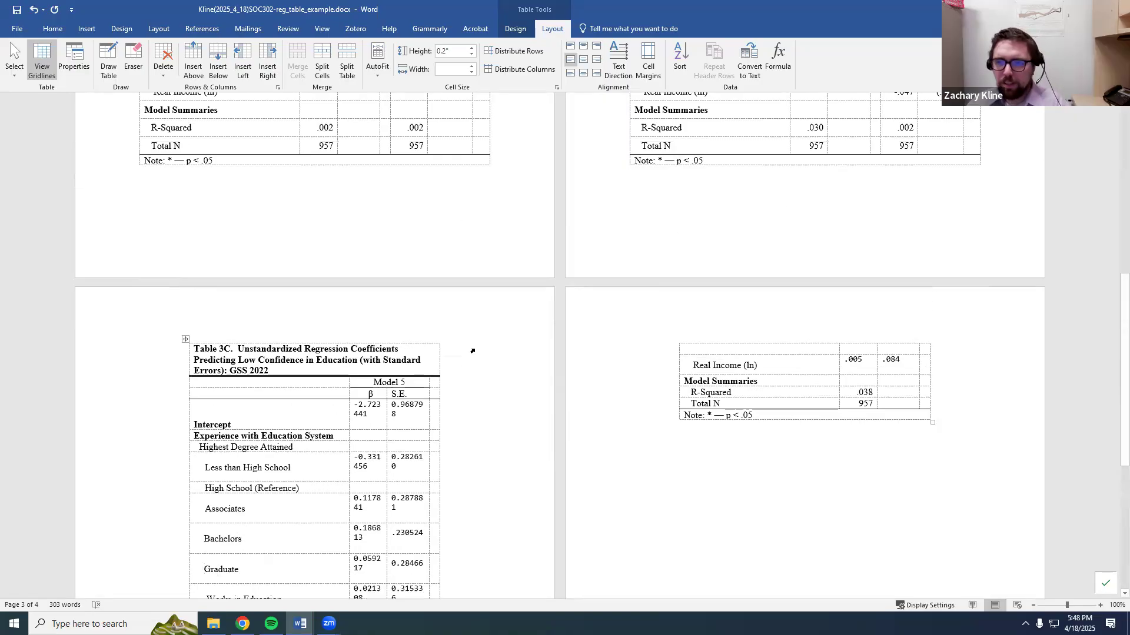
Reduce the leading space before Marital Status in Table 3A.
{"action": "scroll", "coordinate": [378, 342], "scroll_direction": "up", "scroll_amount": 7}
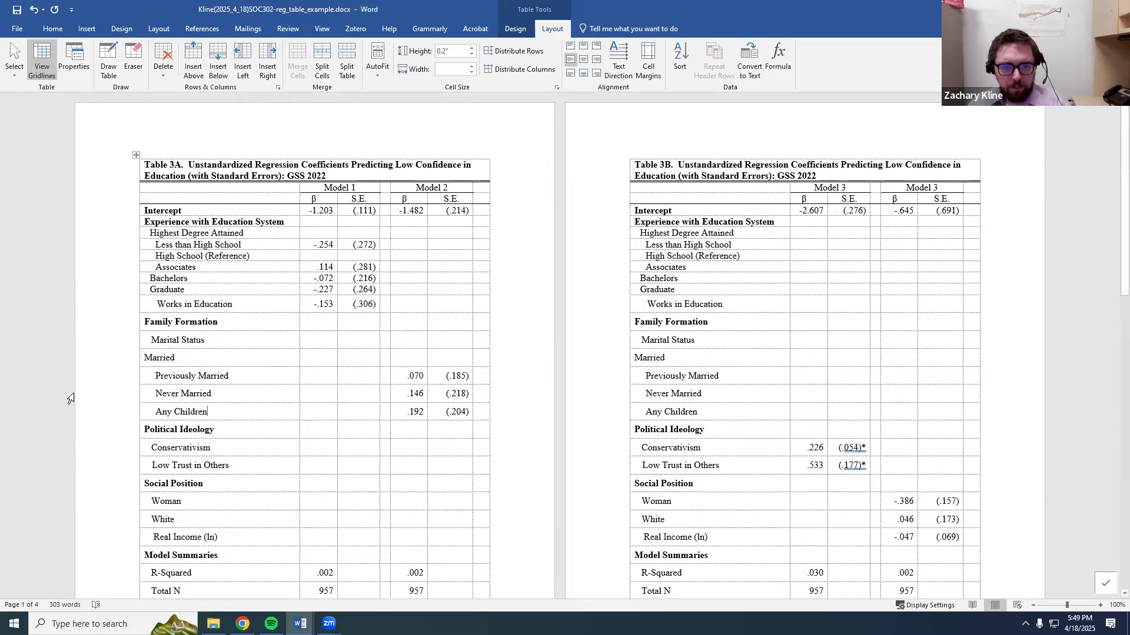
{"action": "left_click", "coordinate": [145, 357]}
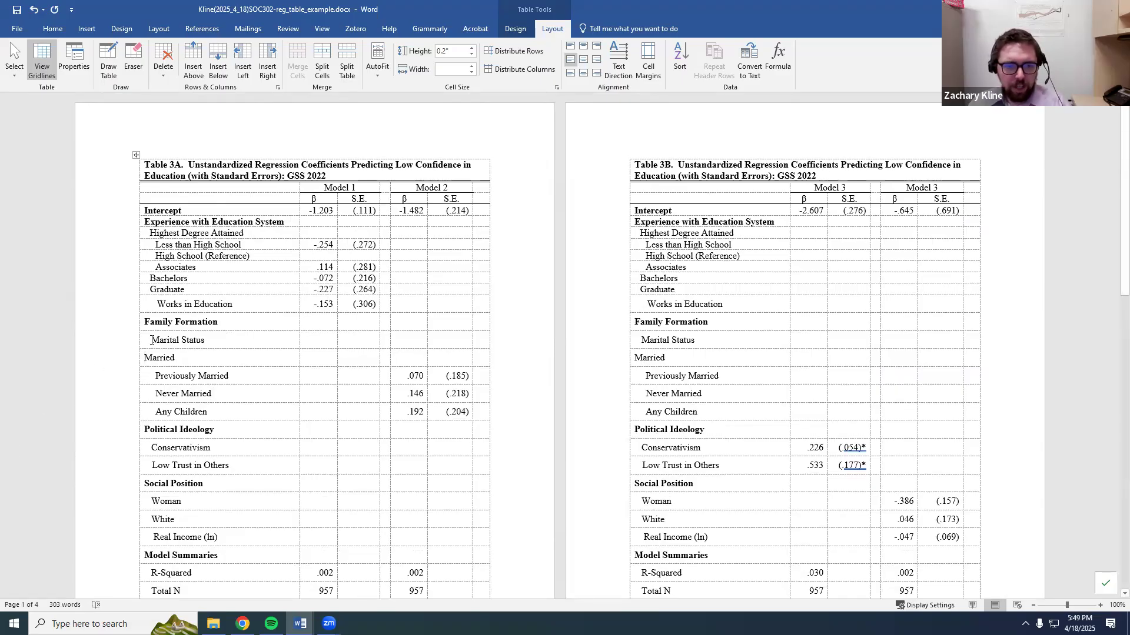
{"action": "left_click", "coordinate": [152, 340]}
{"action": "key", "text": "BackSpace"}
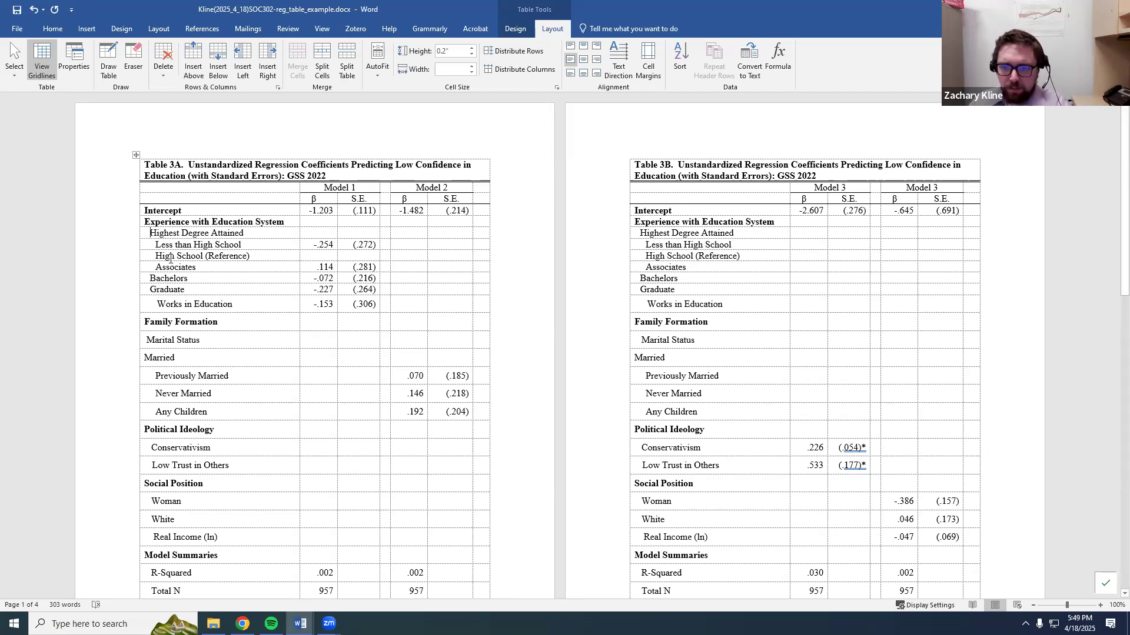
Round Table 3C's intercept coefficient to -2.723 and its standard error to 0.969.
{"action": "scroll", "coordinate": [170, 259], "scroll_direction": "down", "scroll_amount": 10}
{"action": "scroll", "coordinate": [339, 447], "scroll_direction": "down", "scroll_amount": 5}
{"action": "scroll", "coordinate": [258, 356], "scroll_direction": "down", "scroll_amount": 5}
{"action": "key", "text": "BackSpace"}
{"action": "key", "text": "BackSpace"}
{"action": "key", "text": "BackSpace"}
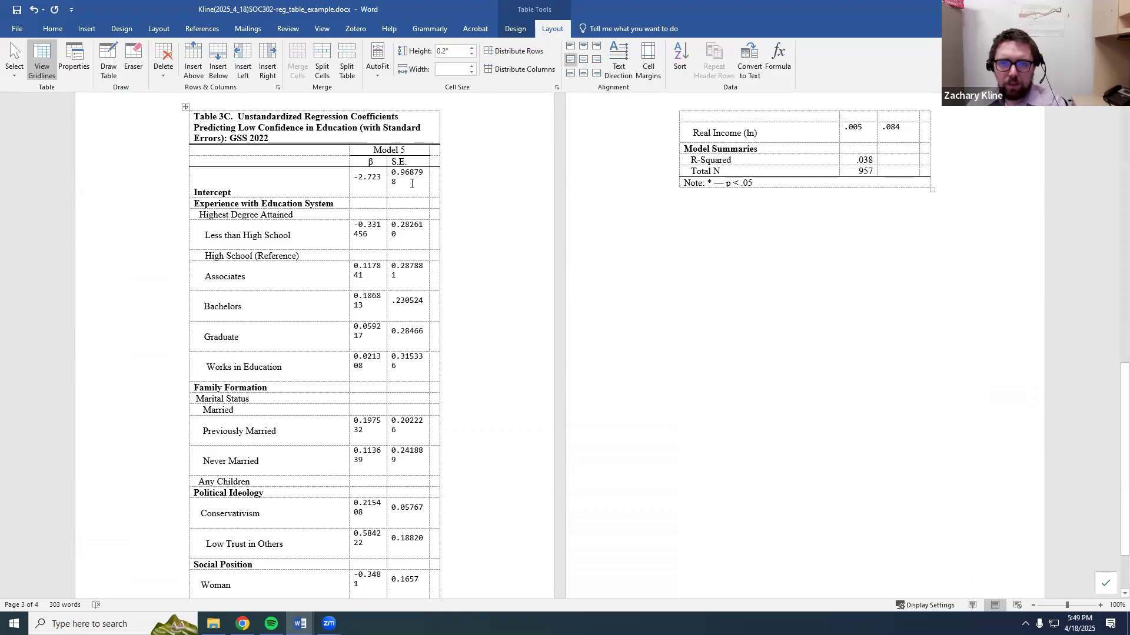
{"action": "key", "text": "BackSpace"}
{"action": "key", "text": "BackSpace"}
{"action": "key", "text": "BackSpace"}
{"action": "key", "text": "BackSpace"}
{"action": "type", "text": "9"}
Round Table 3C's Less than High School coefficient to -0.331 and standard error to 0.283.
{"action": "key", "text": "BackSpace"}
{"action": "key", "text": "BackSpace"}
{"action": "key", "text": "BackSpace"}
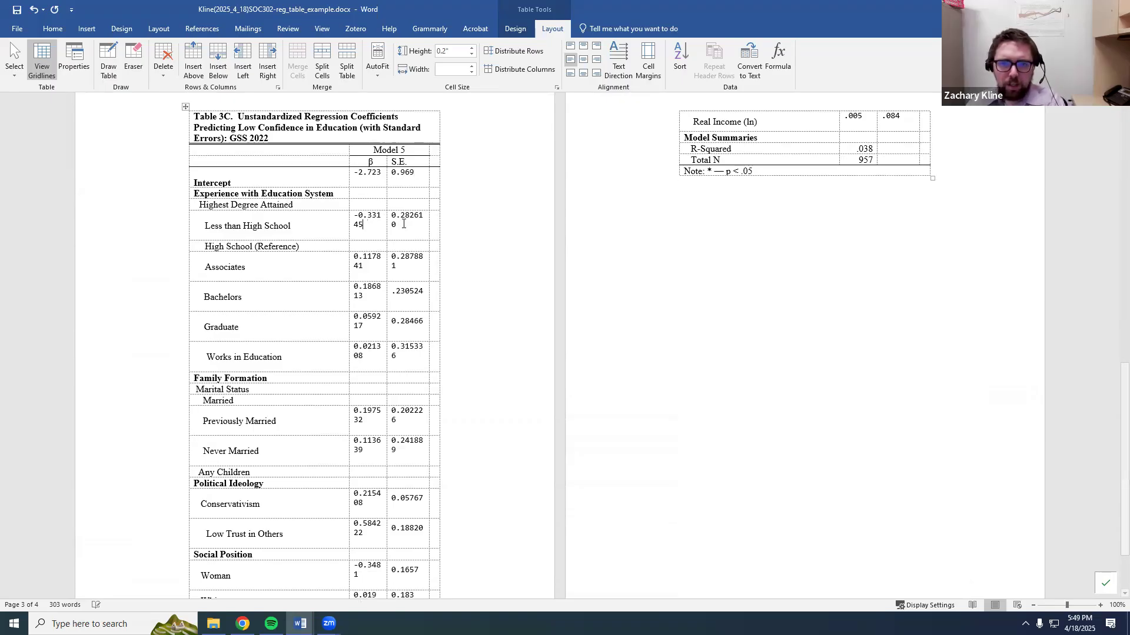
{"action": "left_click", "coordinate": [414, 228]}
{"action": "key", "text": "BackSpace"}
{"action": "key", "text": "BackSpace"}
{"action": "key", "text": "BackSpace"}
{"action": "key", "text": "BackSpace"}
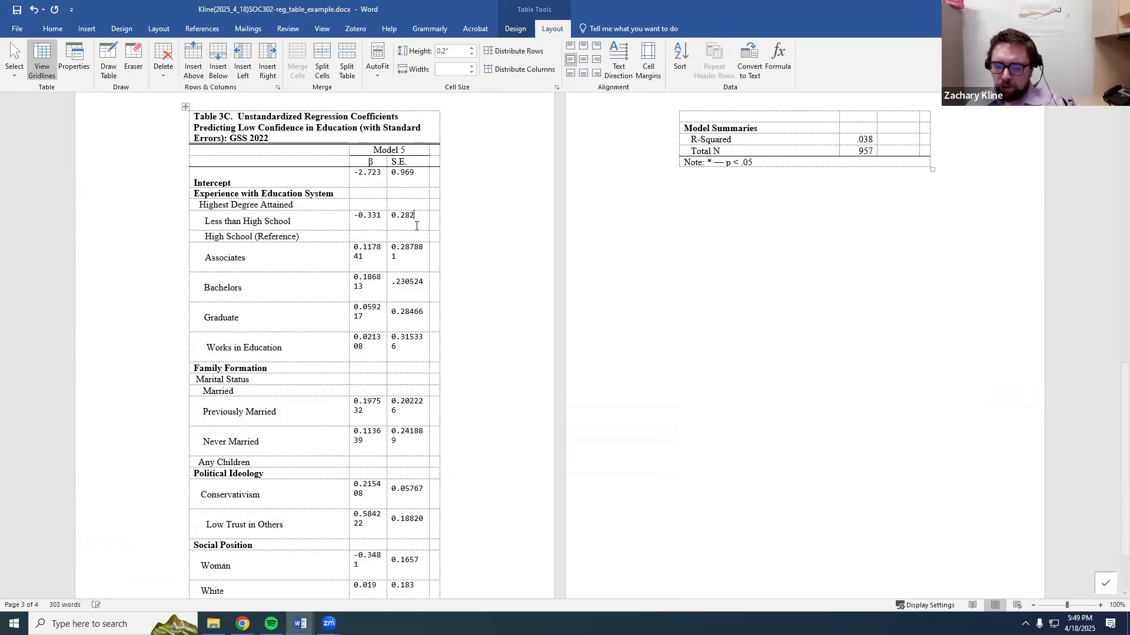
{"action": "type", "text": "3"}
Round Table 3C's Associates coefficient to 0.118 and standard error to 0.288.
{"action": "key", "text": "BackSpace"}
{"action": "key", "text": "BackSpace"}
{"action": "key", "text": "BackSpace"}
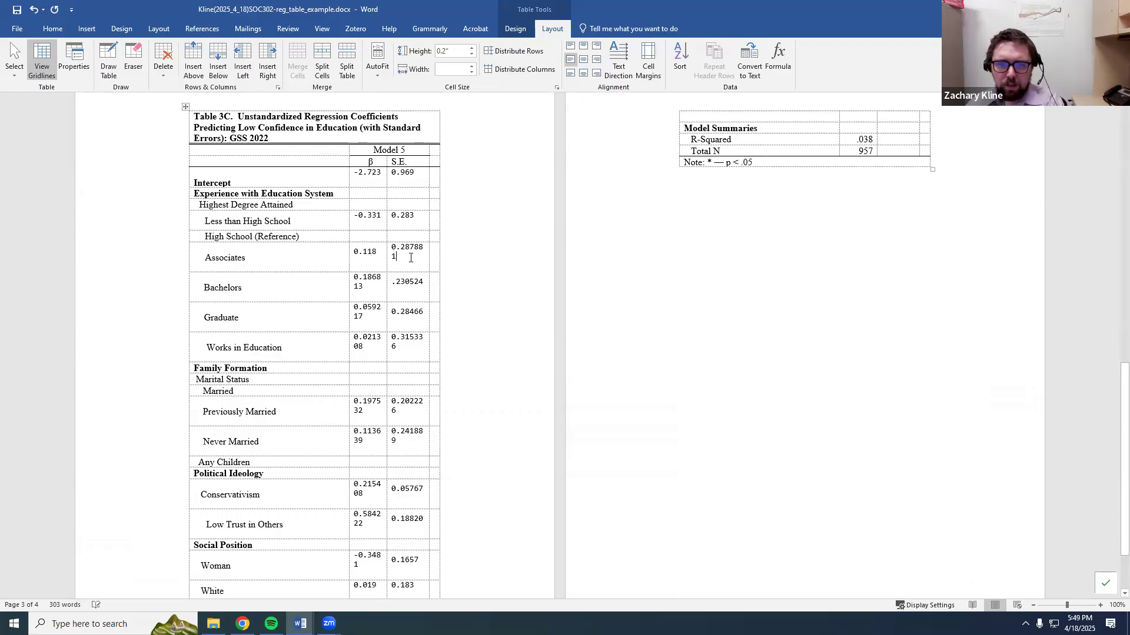
{"action": "key", "text": "BackSpace"}
{"action": "key", "text": "BackSpace"}
{"action": "key", "text": "BackSpace"}
{"action": "key", "text": "BackSpace"}
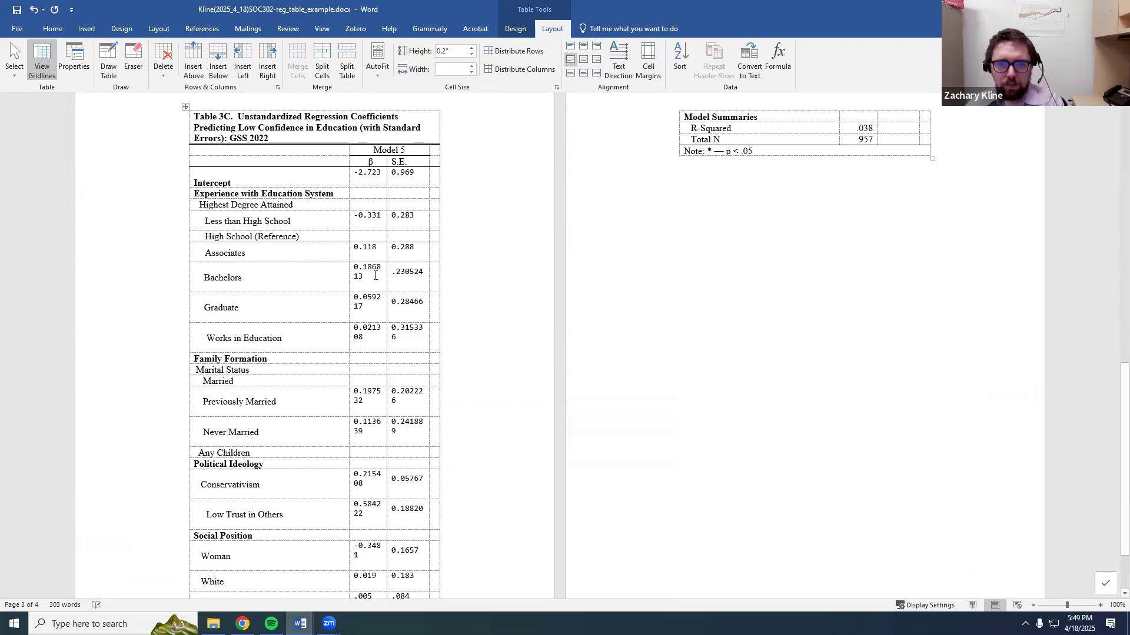
Round Table 3C's Bachelors values to 0.187 and .231, and its Graduate values to 0.059 and 0.285.
{"action": "key", "text": "BackSpace"}
{"action": "key", "text": "BackSpace"}
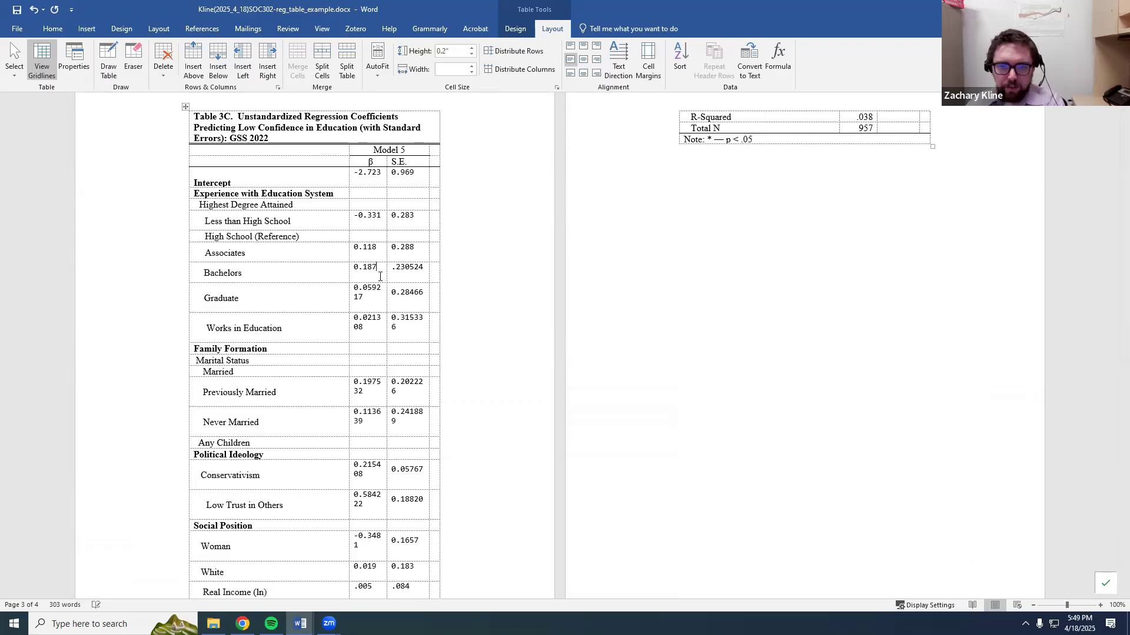
{"action": "left_click_drag", "start_coordinate": [405, 269], "coordinate": [423, 270]}
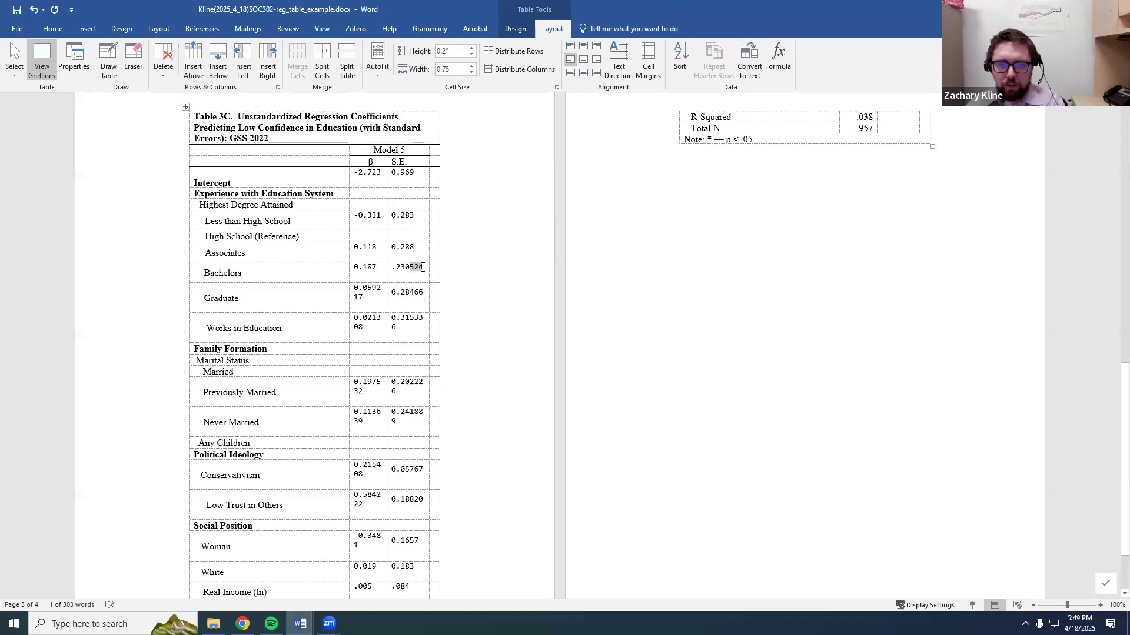
{"action": "type", "text": "1"}
{"action": "left_click_drag", "start_coordinate": [375, 288], "coordinate": [375, 291]}
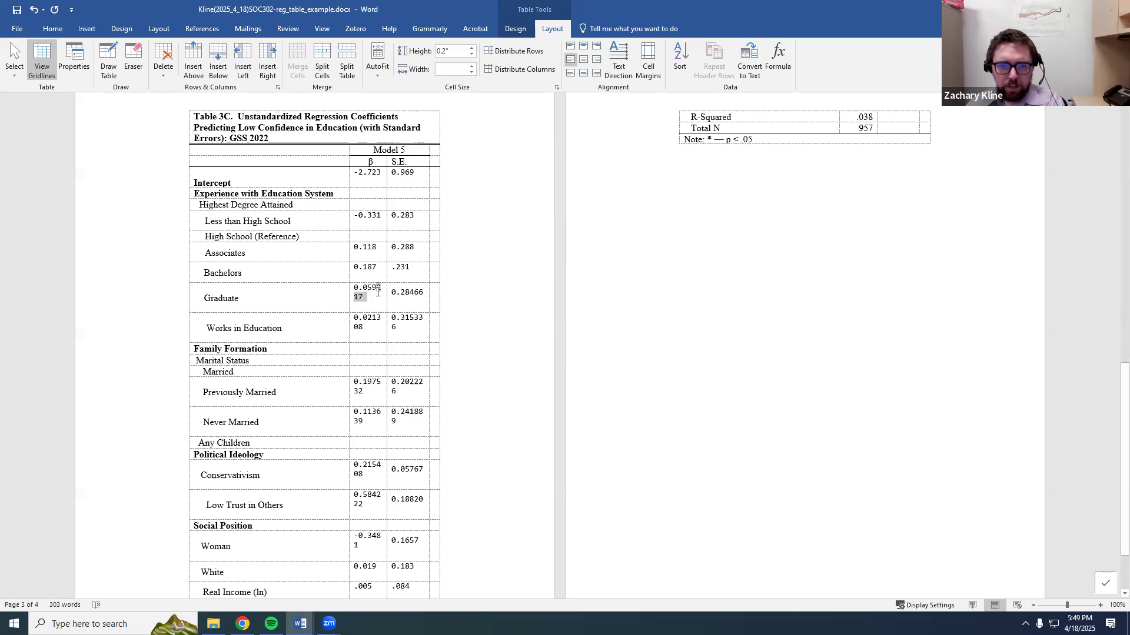
{"action": "type", "text": "9"}
{"action": "left_click_drag", "start_coordinate": [410, 288], "coordinate": [424, 287]}
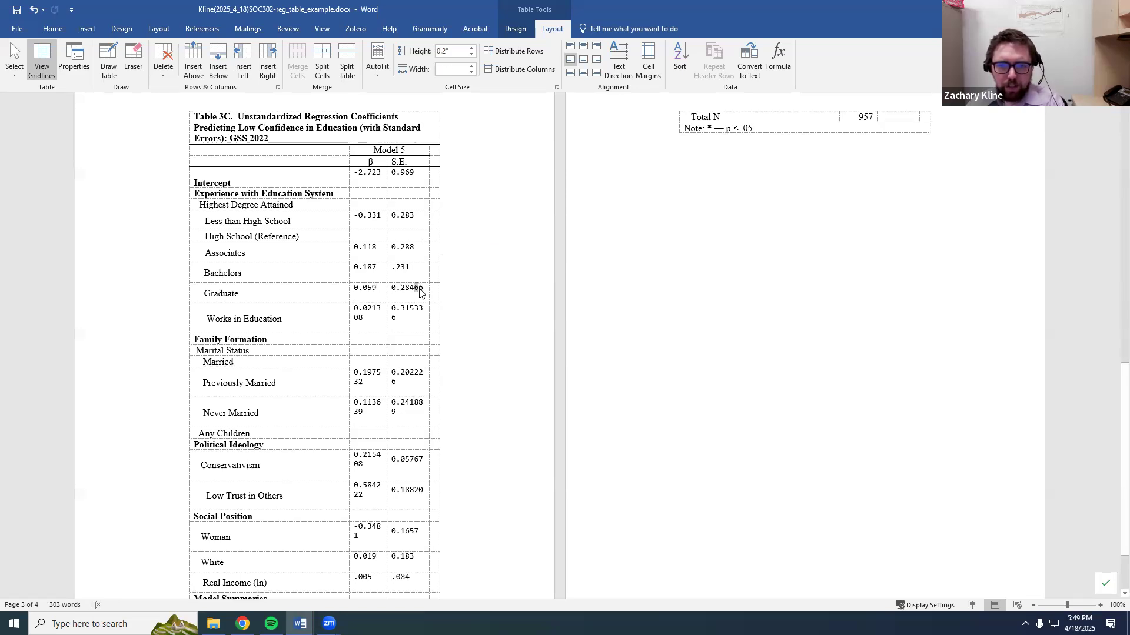
{"action": "type", "text": "5"}
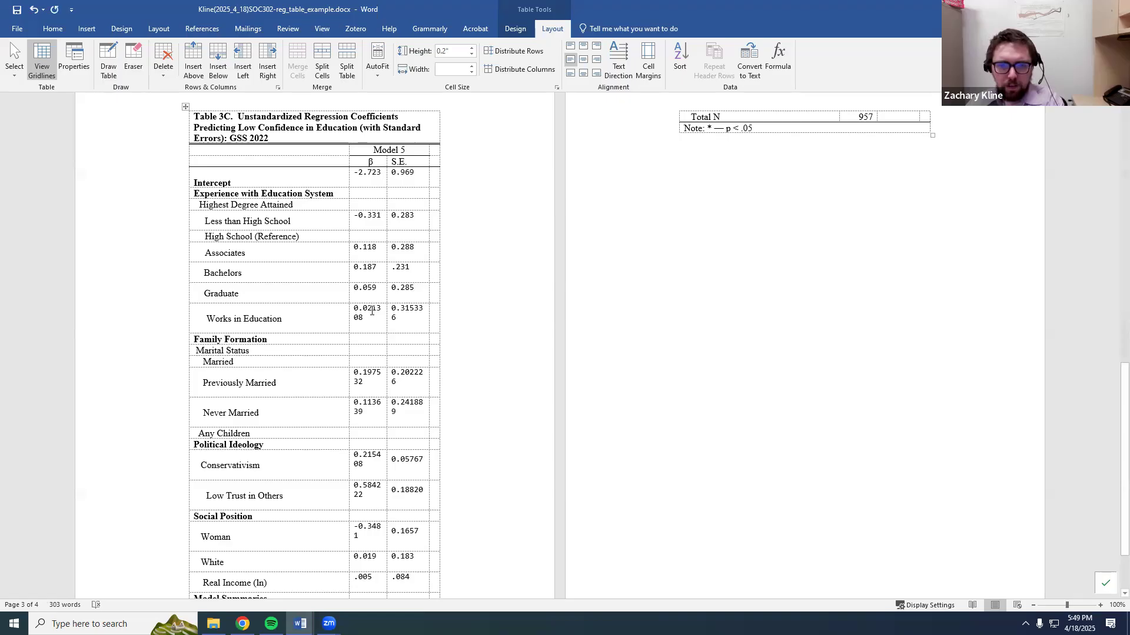
Round Table 3C's Works in Education coefficient to 0.021 and standard error to 0.315.
{"action": "left_click_drag", "start_coordinate": [371, 311], "coordinate": [363, 319]}
{"action": "key", "text": "BackSpace"}
{"action": "left_click", "coordinate": [412, 312]}
{"action": "left_click", "coordinate": [413, 309], "text": "shift"}
{"action": "key", "text": "BackSpace"}
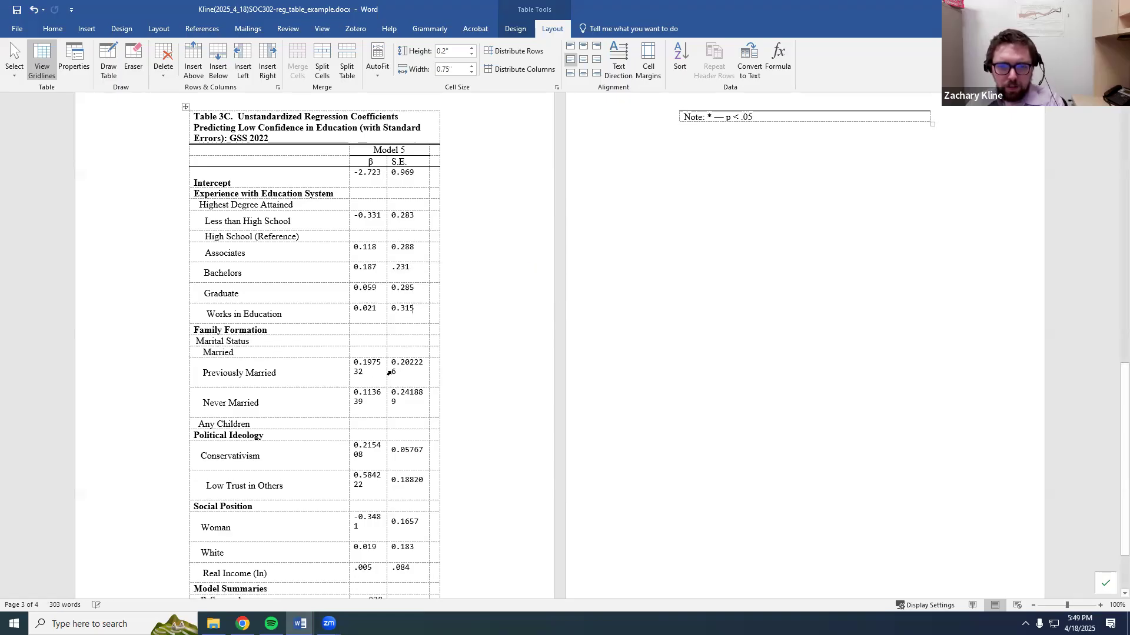
Round Table 3C's Previously Married values to 0.198 and 0.202, and its Never Married values to 0.114 and 0.242.
{"action": "left_click_drag", "start_coordinate": [365, 372], "coordinate": [493, 408]}
{"action": "key", "text": "BackSpace"}
{"action": "key", "text": "BackSpace"}
{"action": "key", "text": "BackSpace"}
{"action": "key", "text": "BackSpace"}
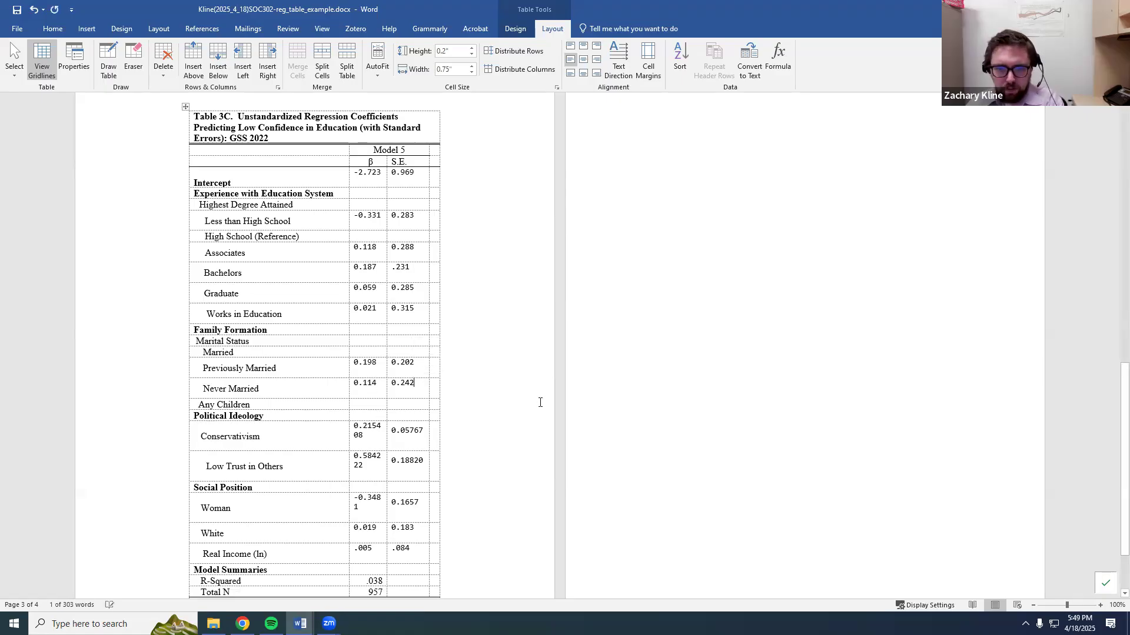
Shorten Table 3C's Conservativism values to 0.215 and 0.056, and its Low Trust in Others values to 0.584 and 0.188.
{"action": "scroll", "coordinate": [447, 412], "scroll_direction": "down", "scroll_amount": 1}
{"action": "left_click_drag", "start_coordinate": [377, 398], "coordinate": [363, 408]}
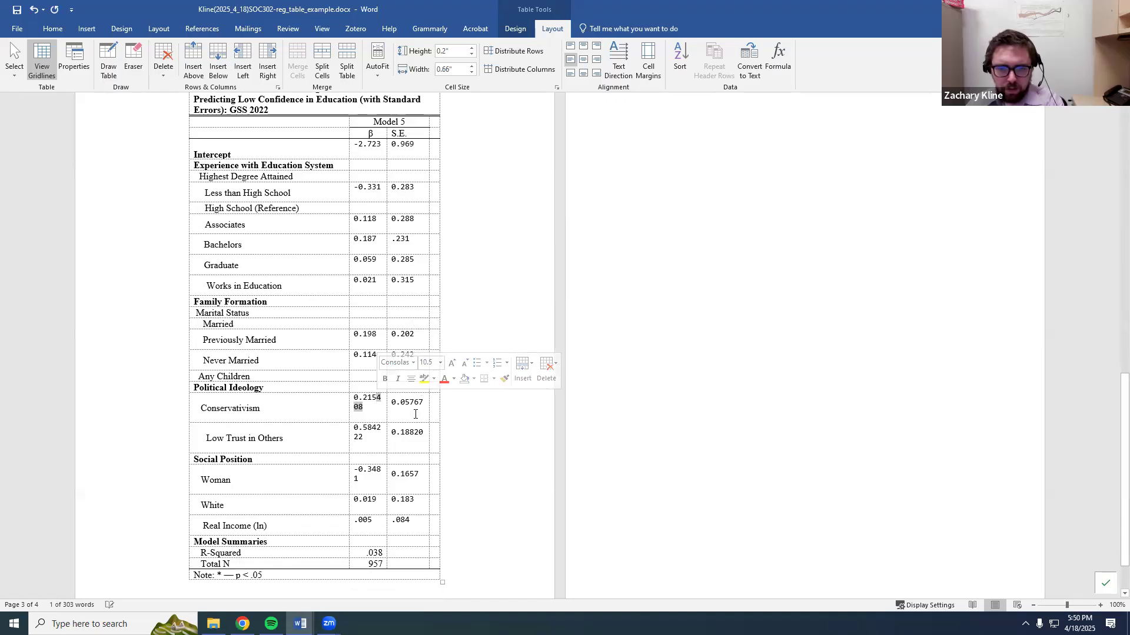
{"action": "key", "text": "BackSpace"}
{"action": "left_click_drag", "start_coordinate": [655, 400], "coordinate": [672, 399]}
{"action": "type", "text": "6"}
{"action": "left_click_drag", "start_coordinate": [612, 426], "coordinate": [669, 419]}
{"action": "key", "text": "BackSpace"}
{"action": "key", "text": "BackSpace"}
Round Table 3C's Woman coefficient to -0.348 and standard error to 0.166.
{"action": "key", "text": "BackSpace"}
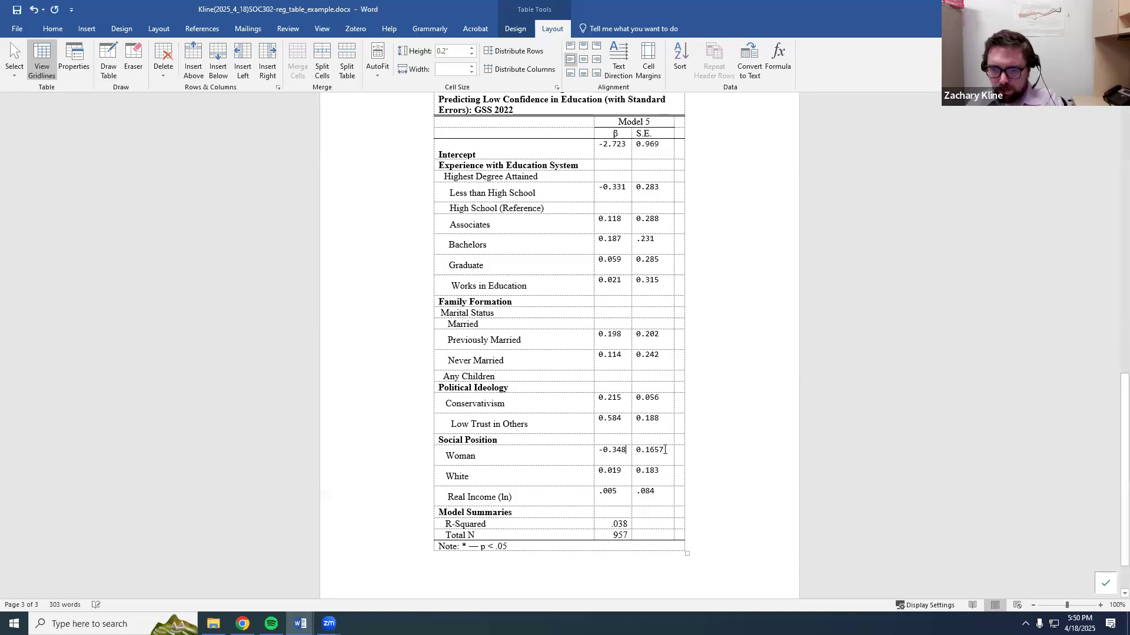
{"action": "left_click", "coordinate": [666, 454]}
{"action": "key", "text": "BackSpace"}
{"action": "key", "text": "BackSpace"}
{"action": "type", "text": "6"}
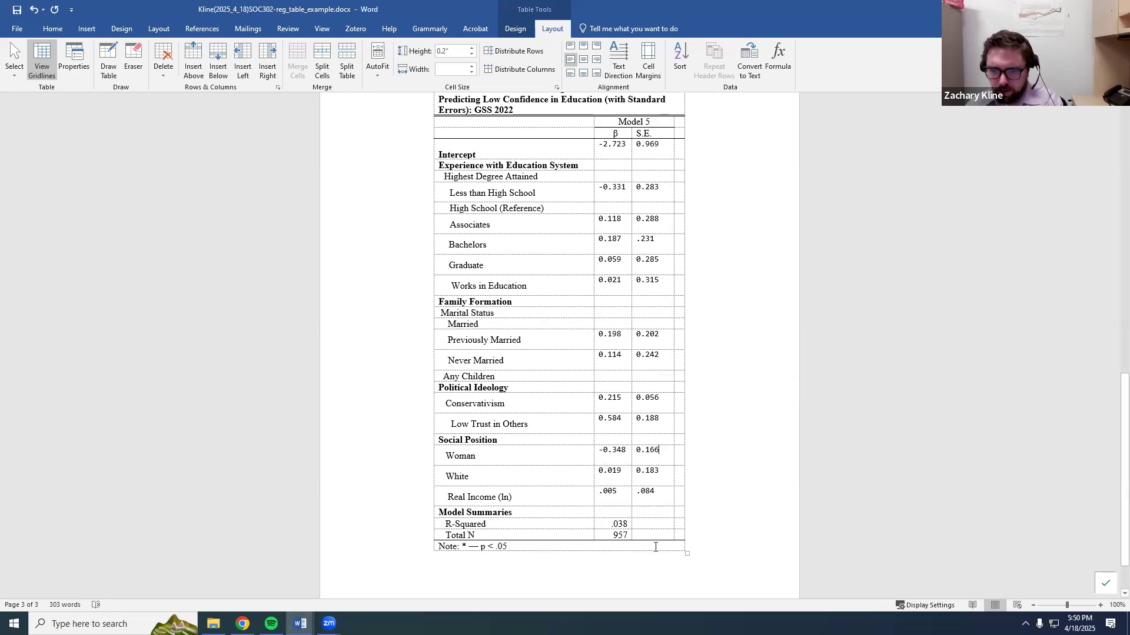
Apply the serif font of the other tables and one uniform text size to all of Table 3C.
{"action": "left_click_drag", "start_coordinate": [668, 543], "coordinate": [61, 31]}
{"action": "left_click", "coordinate": [52, 29]}
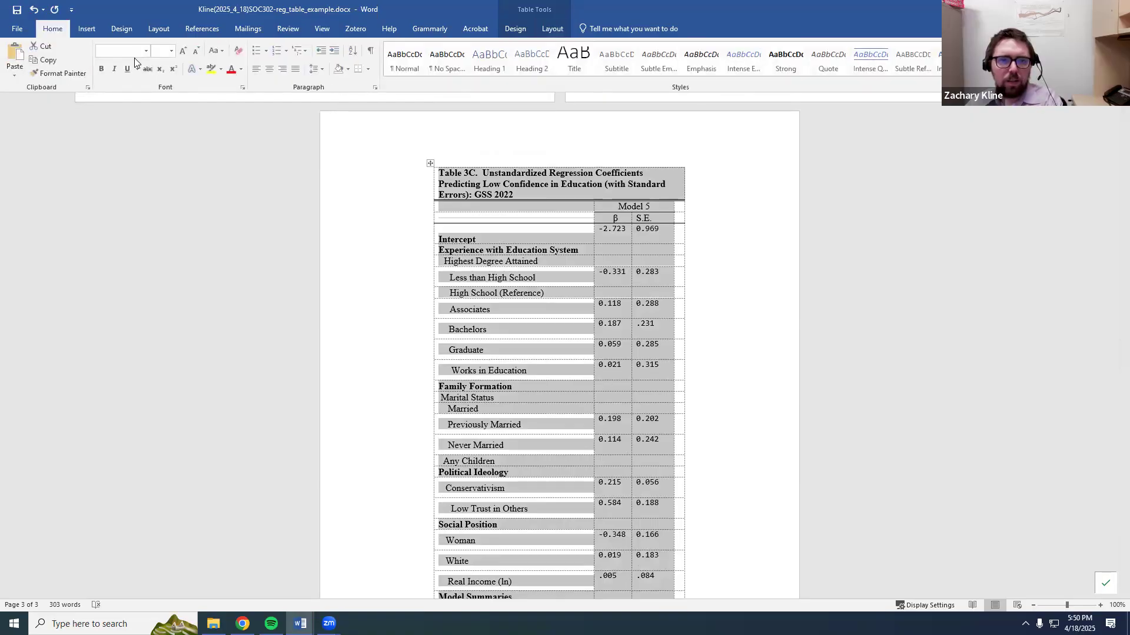
{"action": "left_click", "coordinate": [142, 53]}
{"action": "left_click", "coordinate": [136, 118]}
{"action": "left_click", "coordinate": [171, 51]}
{"action": "left_click", "coordinate": [158, 109]}
Right-align the coefficient and standard error values in Table 3C, from Intercept through Real Income (ln).
{"action": "scroll", "coordinate": [618, 233], "scroll_direction": "down", "scroll_amount": 2}
{"action": "left_click_drag", "start_coordinate": [616, 178], "coordinate": [666, 452]}
{"action": "left_click", "coordinate": [554, 28]}
{"action": "left_click", "coordinate": [597, 60]}
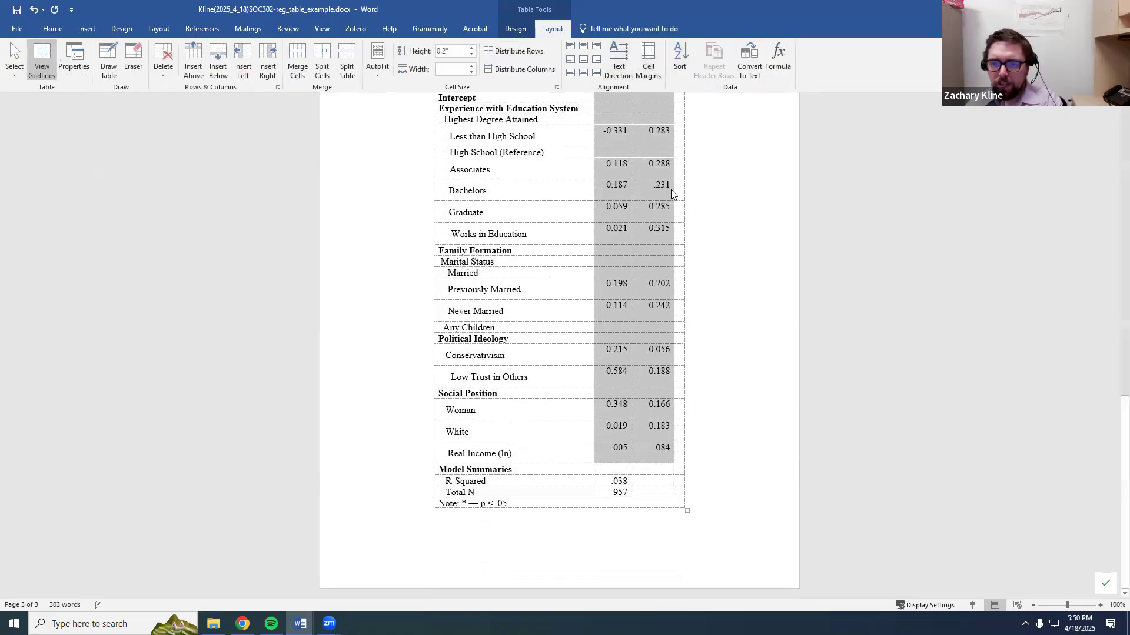
{"action": "scroll", "coordinate": [671, 190], "scroll_direction": "up", "scroll_amount": 3}
{"action": "scroll", "coordinate": [660, 342], "scroll_direction": "down", "scroll_amount": 2}
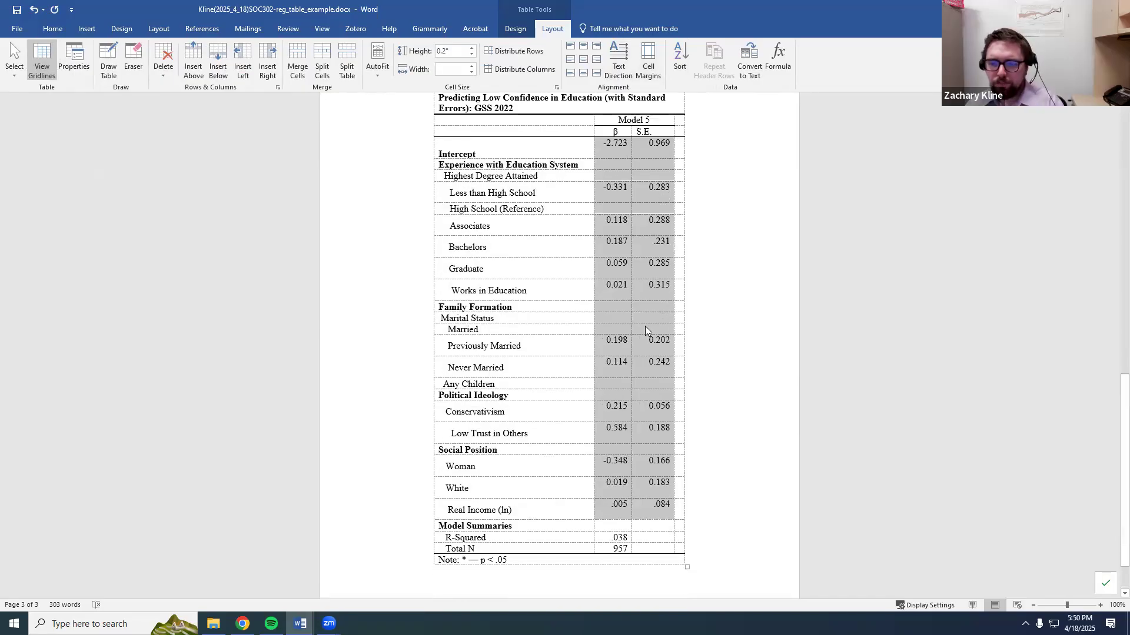
Left-align the Total N values for Model 1 in Table 3A and for both models in Table 3B.
{"action": "left_click", "coordinate": [607, 541]}
{"action": "scroll", "coordinate": [643, 496], "scroll_direction": "up", "scroll_amount": 8}
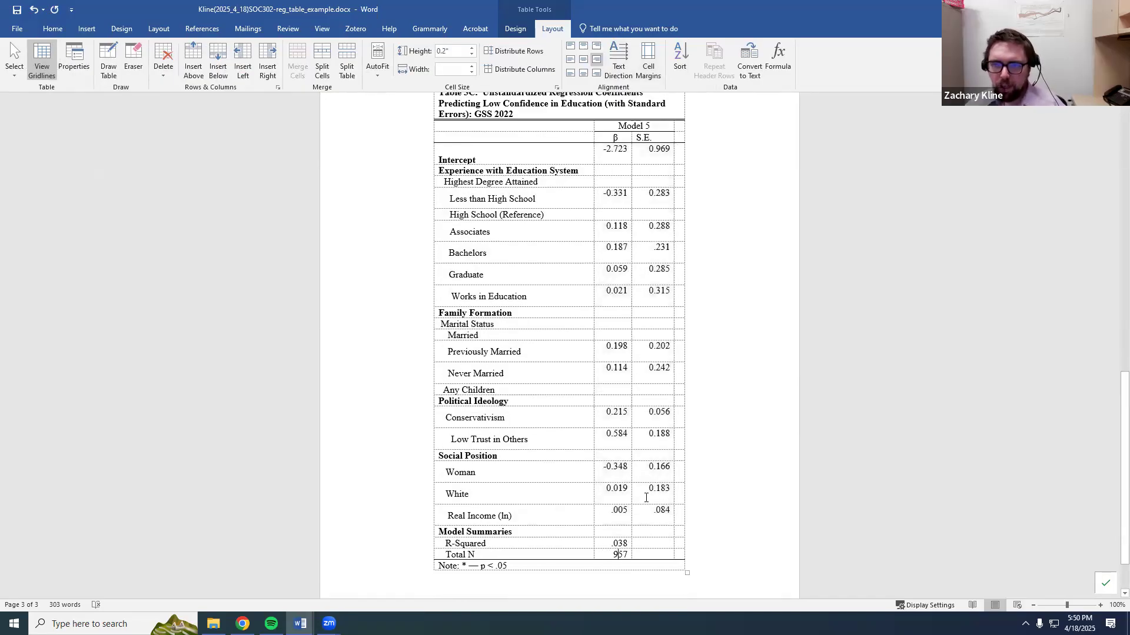
{"action": "scroll", "coordinate": [309, 341], "scroll_direction": "up", "scroll_amount": 1}
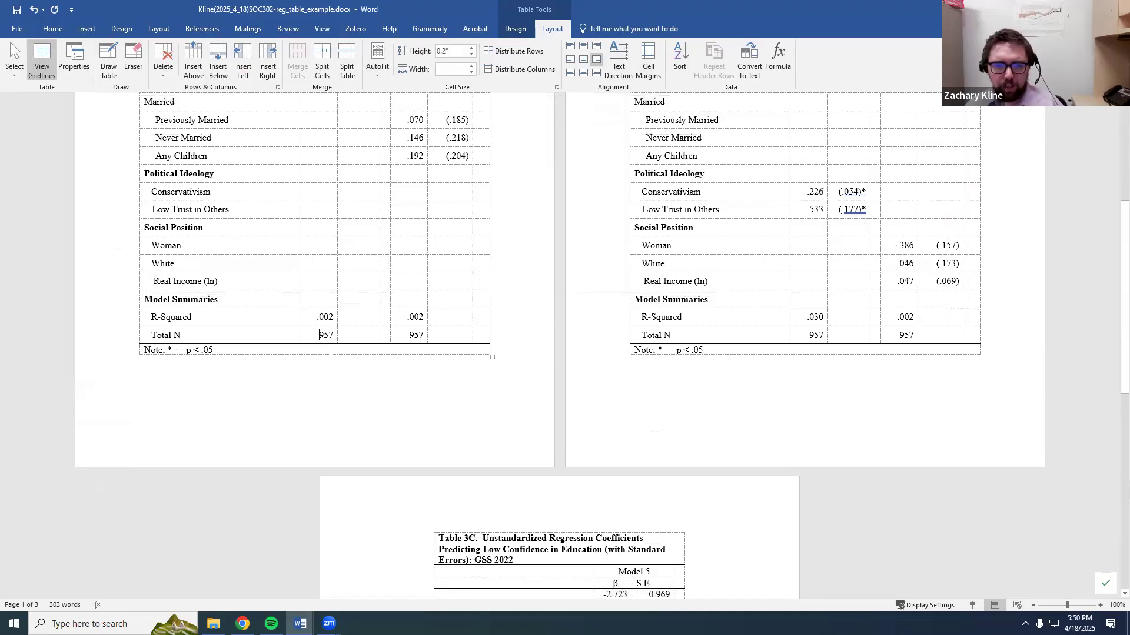
{"action": "left_click", "coordinate": [569, 64]}
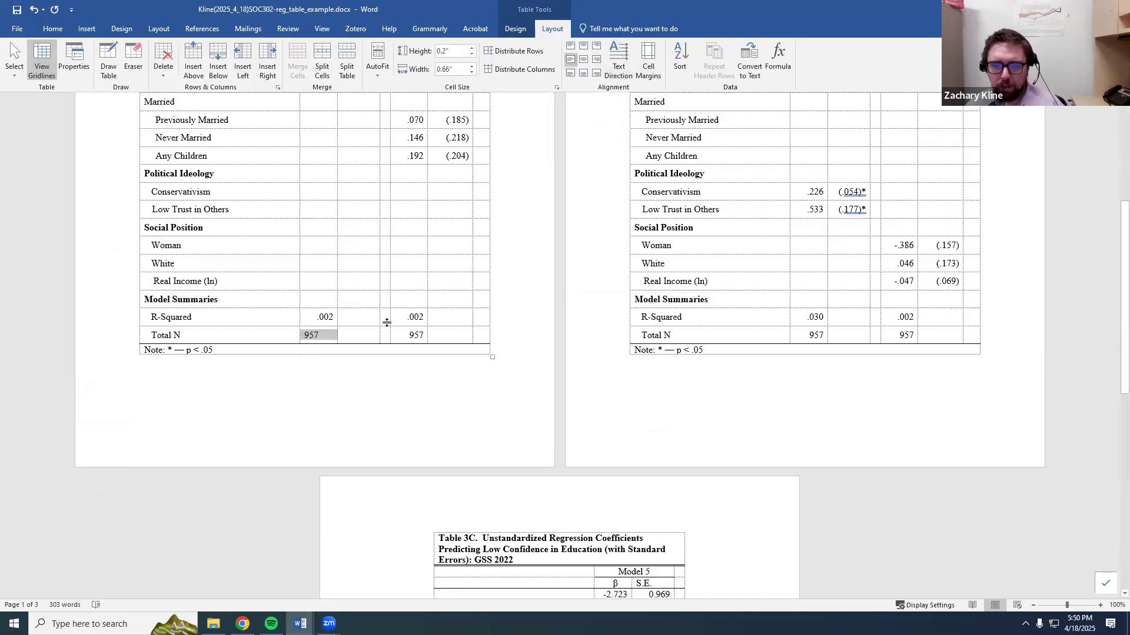
{"action": "left_click_drag", "start_coordinate": [821, 336], "coordinate": [909, 336]}
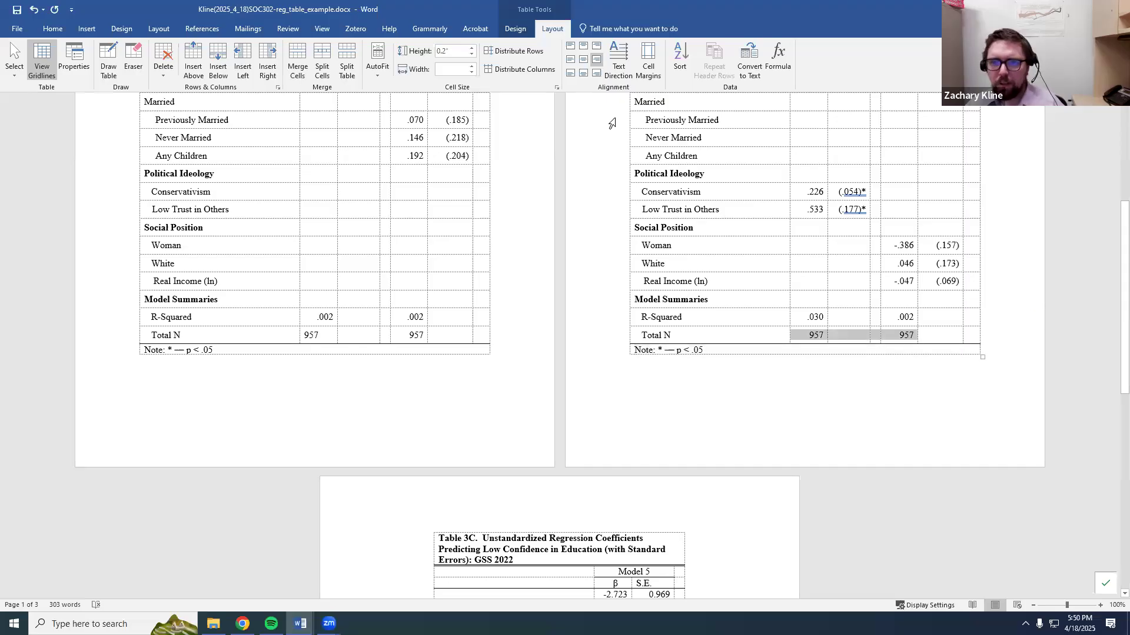
{"action": "left_click", "coordinate": [569, 60]}
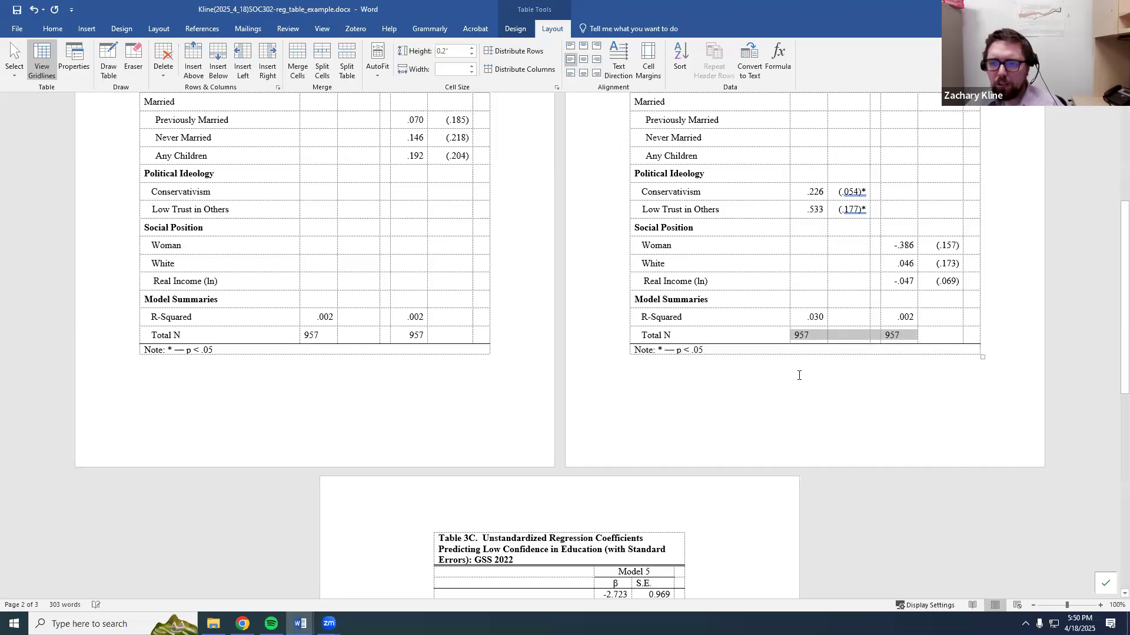
{"action": "scroll", "coordinate": [787, 381], "scroll_direction": "up", "scroll_amount": 5}
{"action": "scroll", "coordinate": [788, 381], "scroll_direction": "up", "scroll_amount": 3}
{"action": "left_click", "coordinate": [606, 363]}
{"action": "left_click", "coordinate": [285, 323]}
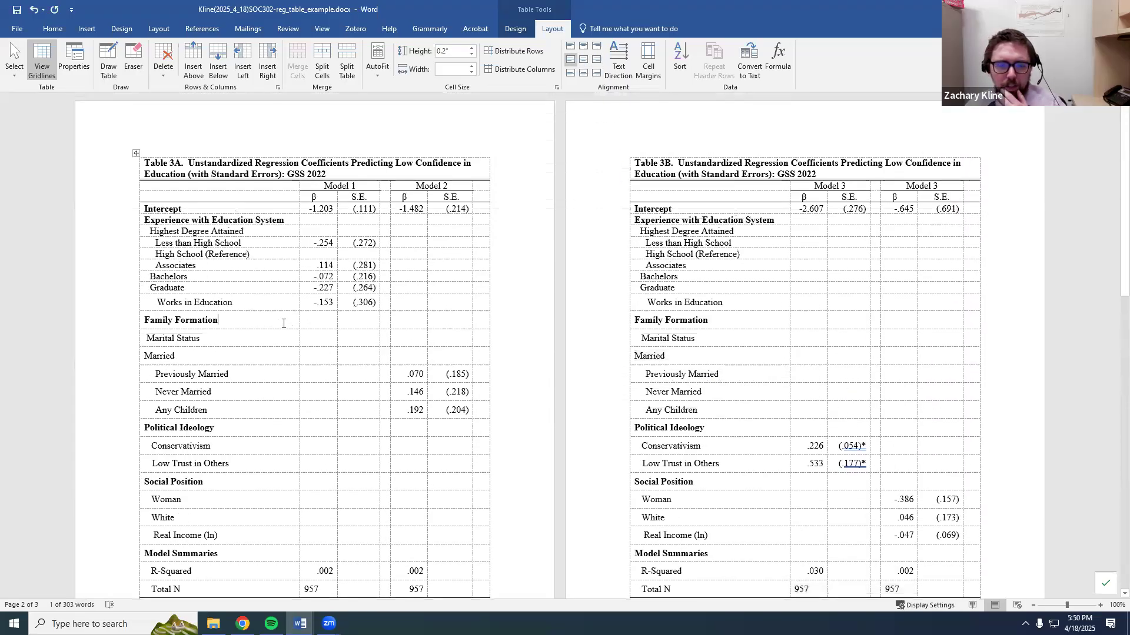
Delete the extra blank lines from Table 3C's Intercept and Less than High School coefficient and standard error cells.
{"action": "scroll", "coordinate": [296, 340], "scroll_direction": "down", "scroll_amount": 6}
{"action": "scroll", "coordinate": [295, 340], "scroll_direction": "down", "scroll_amount": 6}
{"action": "scroll", "coordinate": [343, 340], "scroll_direction": "up", "scroll_amount": 3}
{"action": "scroll", "coordinate": [627, 329], "scroll_direction": "down", "scroll_amount": 4}
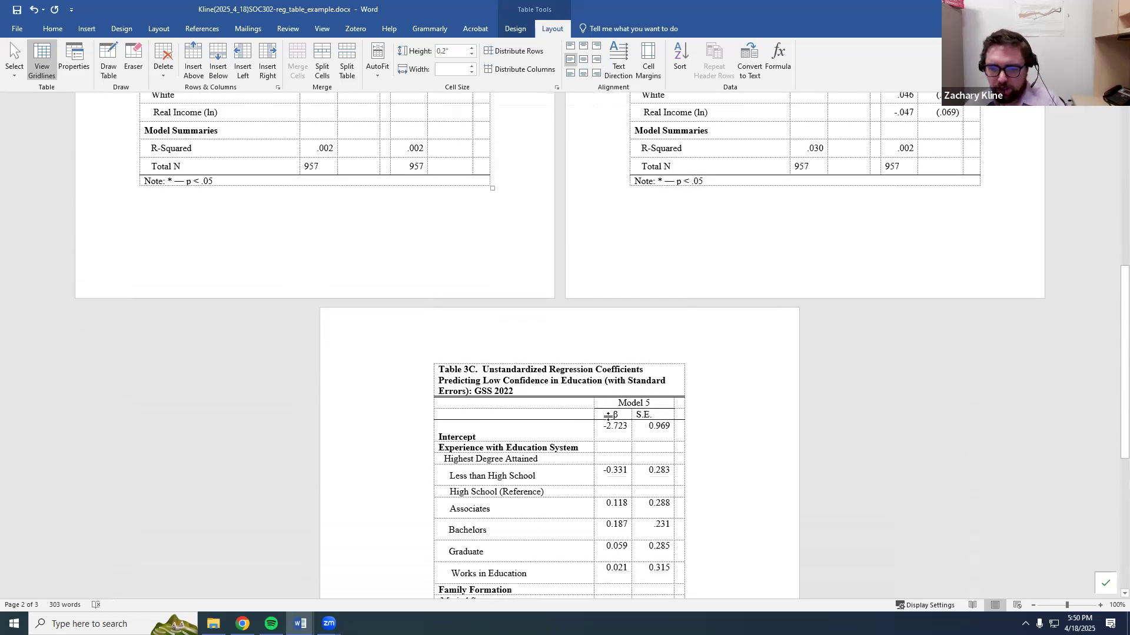
{"action": "left_click", "coordinate": [627, 330]}
{"action": "left_click", "coordinate": [613, 309]}
{"action": "key", "text": "BackSpace"}
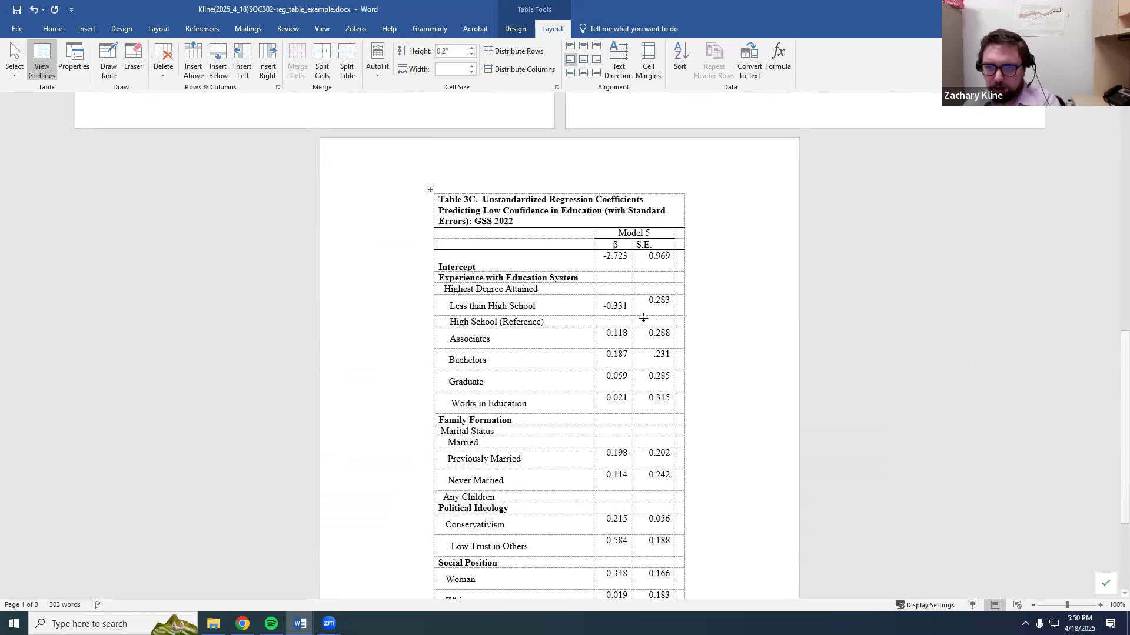
{"action": "left_click", "coordinate": [652, 310]}
{"action": "key", "text": "BackSpace"}
{"action": "left_click", "coordinate": [617, 273]}
{"action": "key", "text": "BackSpace"}
{"action": "left_click", "coordinate": [655, 267]}
{"action": "key", "text": "BackSpace"}
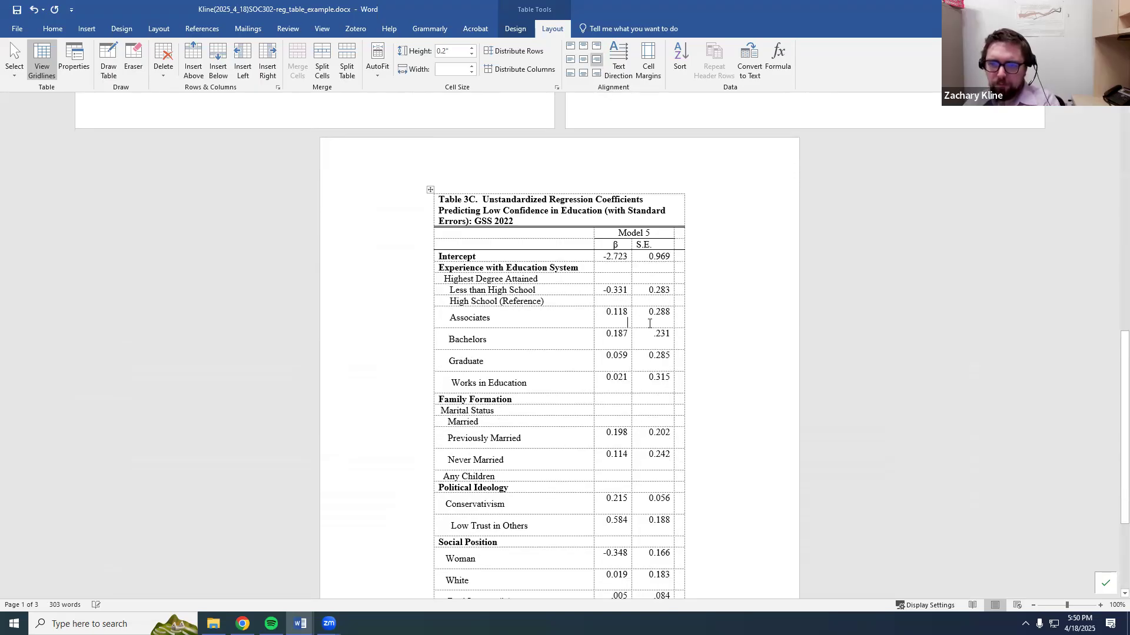
Remove the extra blank lines from Table 3C's Associates, Bachelors and Graduate value cells.
{"action": "key", "text": "BackSpace"}
{"action": "key", "text": "BackSpace"}
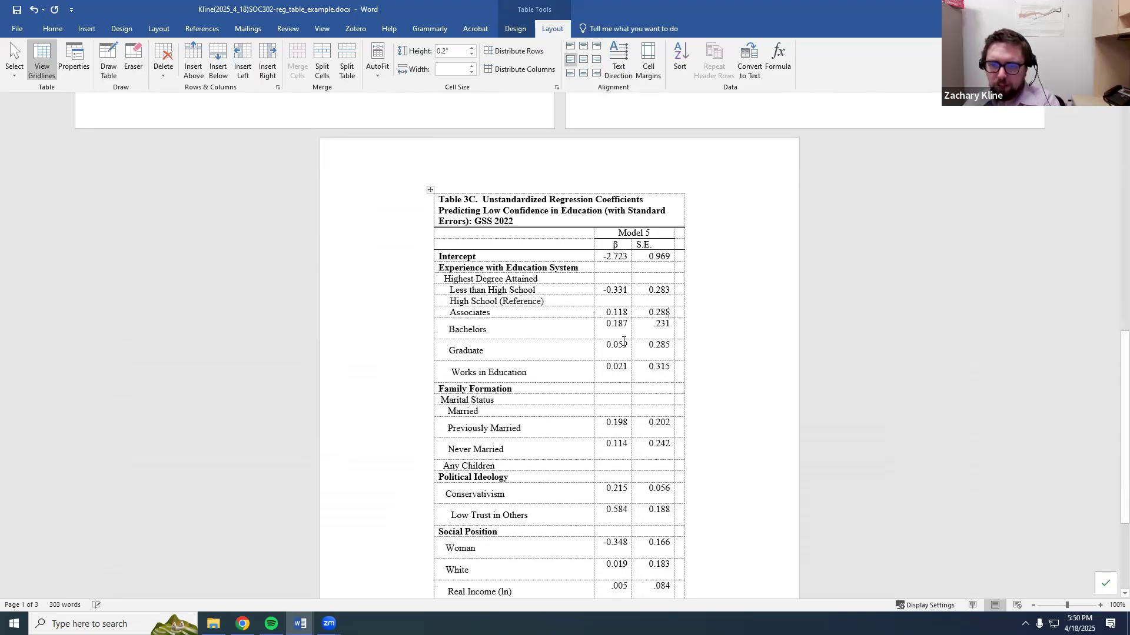
{"action": "key", "text": "BackSpace"}
{"action": "left_click", "coordinate": [662, 334]}
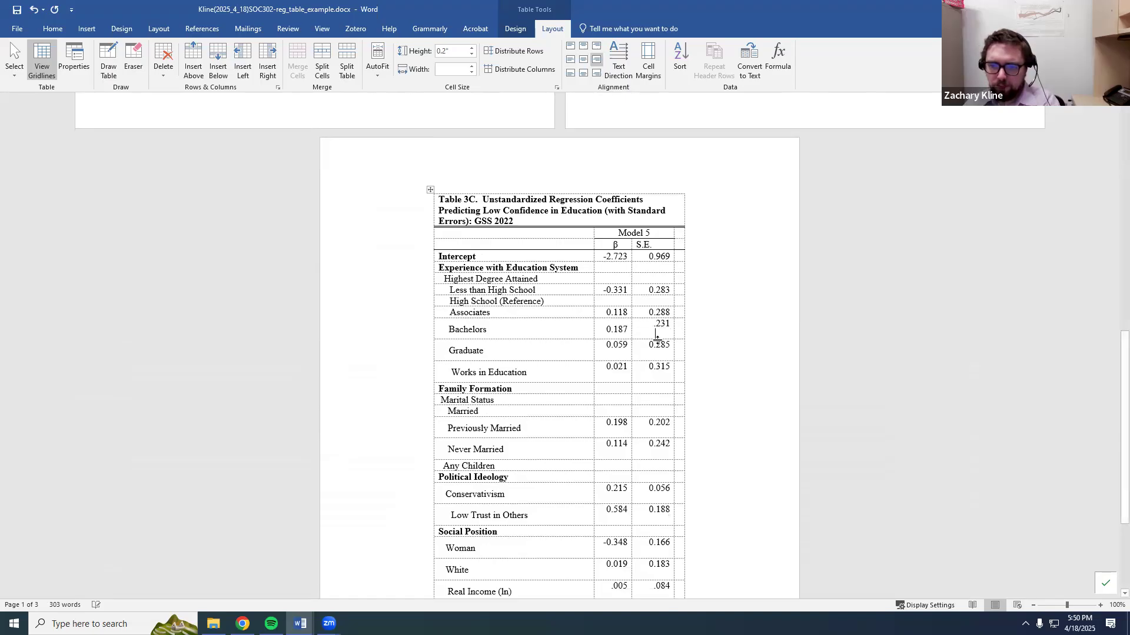
{"action": "key", "text": "BackSpace"}
{"action": "left_click", "coordinate": [620, 347]}
{"action": "key", "text": "BackSpace"}
{"action": "left_click", "coordinate": [651, 347]}
{"action": "key", "text": "BackSpace"}
Remove the extra blank lines from Table 3C's Works in Education and Previously Married value cells.
{"action": "left_click", "coordinate": [621, 357]}
{"action": "key", "text": "BackSpace"}
{"action": "key", "text": "BackSpace"}
{"action": "key", "text": "BackSpace"}
{"action": "key", "text": "BackSpace"}
{"action": "key", "text": "BackSpace"}
{"action": "key", "text": "BackSpace"}
{"action": "key", "text": "BackSpace"}
{"action": "left_click", "coordinate": [660, 403]}
{"action": "key", "text": "BackSpace"}
{"action": "key", "text": "BackSpace"}
{"action": "key", "text": "BackSpace"}
Remove the extra blank lines from Table 3C's Never Married, Conservativism and Low Trust in Others value cells.
{"action": "left_click", "coordinate": [623, 415]}
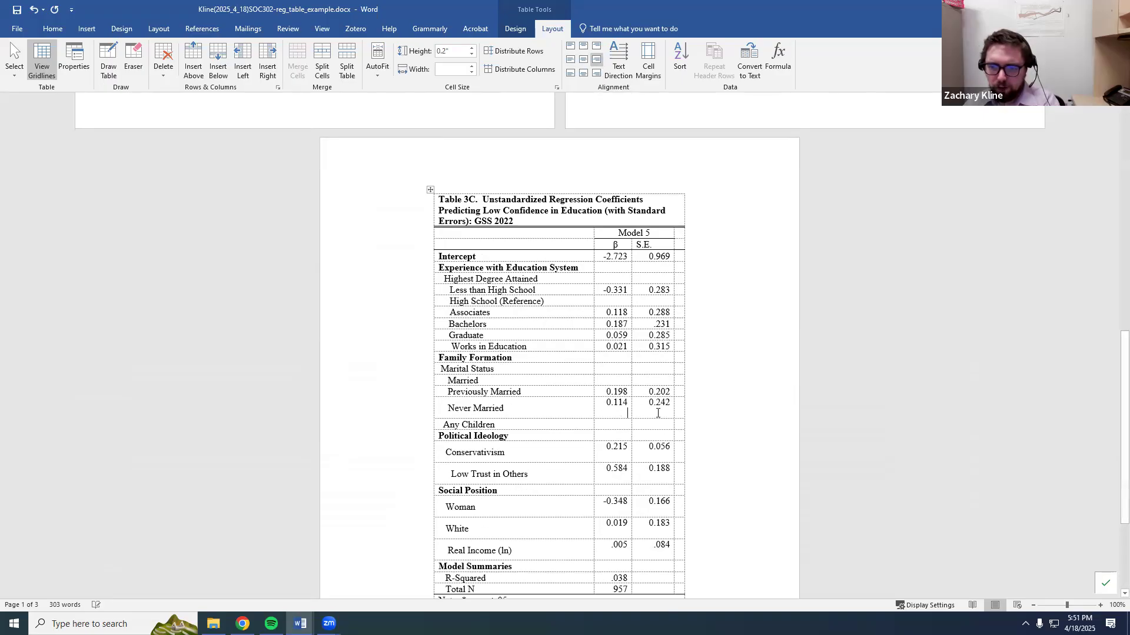
{"action": "key", "text": "BackSpace"}
{"action": "left_click", "coordinate": [658, 413]}
{"action": "key", "text": "BackSpace"}
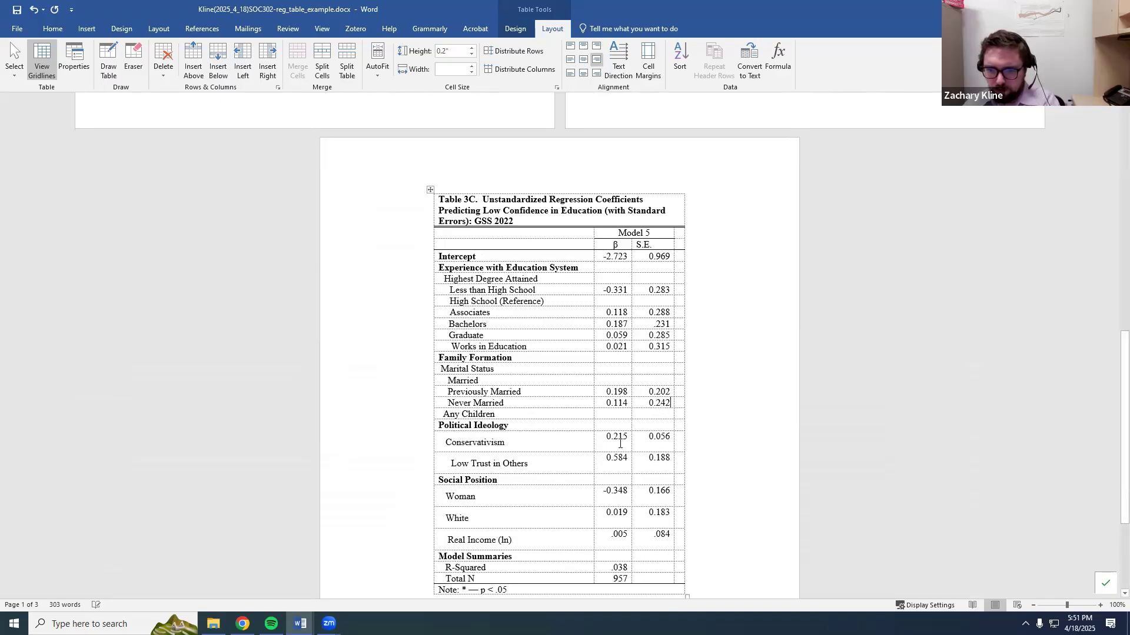
{"action": "key", "text": "BackSpace"}
{"action": "left_click", "coordinate": [655, 445]}
{"action": "key", "text": "BackSpace"}
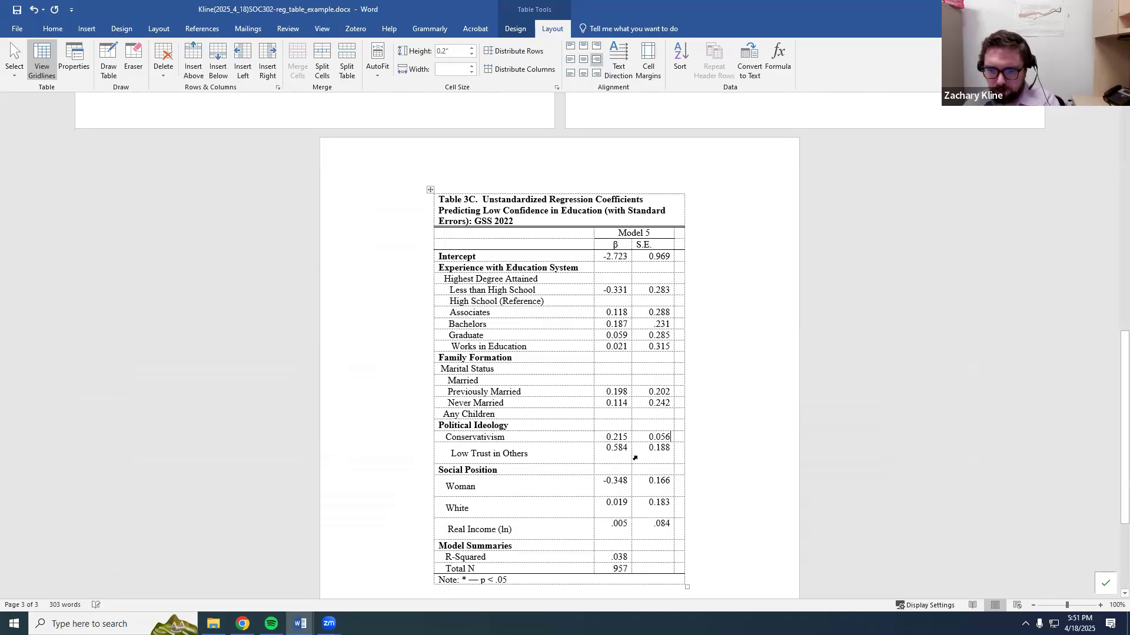
{"action": "key", "text": "BackSpace"}
{"action": "left_click", "coordinate": [658, 458]}
{"action": "key", "text": "BackSpace"}
Remove the extra blank lines from Table 3C's Woman, White and Real Income (ln) value cells.
{"action": "key", "text": "BackSpace"}
{"action": "left_click", "coordinate": [652, 480]}
{"action": "key", "text": "BackSpace"}
{"action": "left_click", "coordinate": [618, 492]}
{"action": "key", "text": "BackSpace"}
{"action": "left_click", "coordinate": [652, 491]}
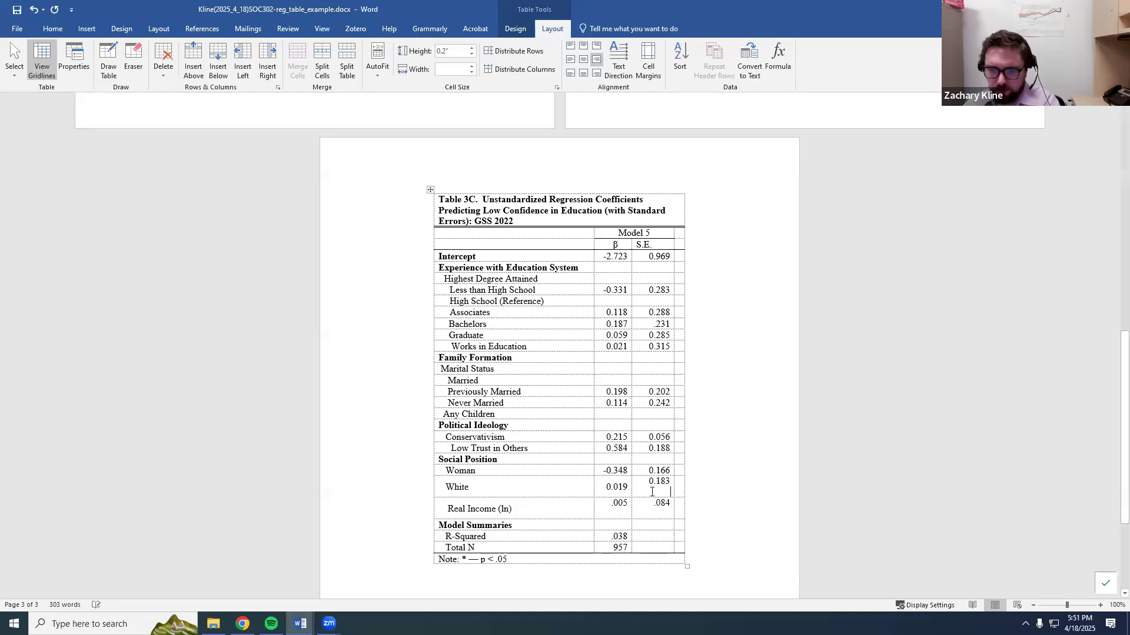
{"action": "key", "text": "BackSpace"}
{"action": "left_click", "coordinate": [624, 513]}
{"action": "key", "text": "BackSpace"}
{"action": "left_click", "coordinate": [659, 503]}
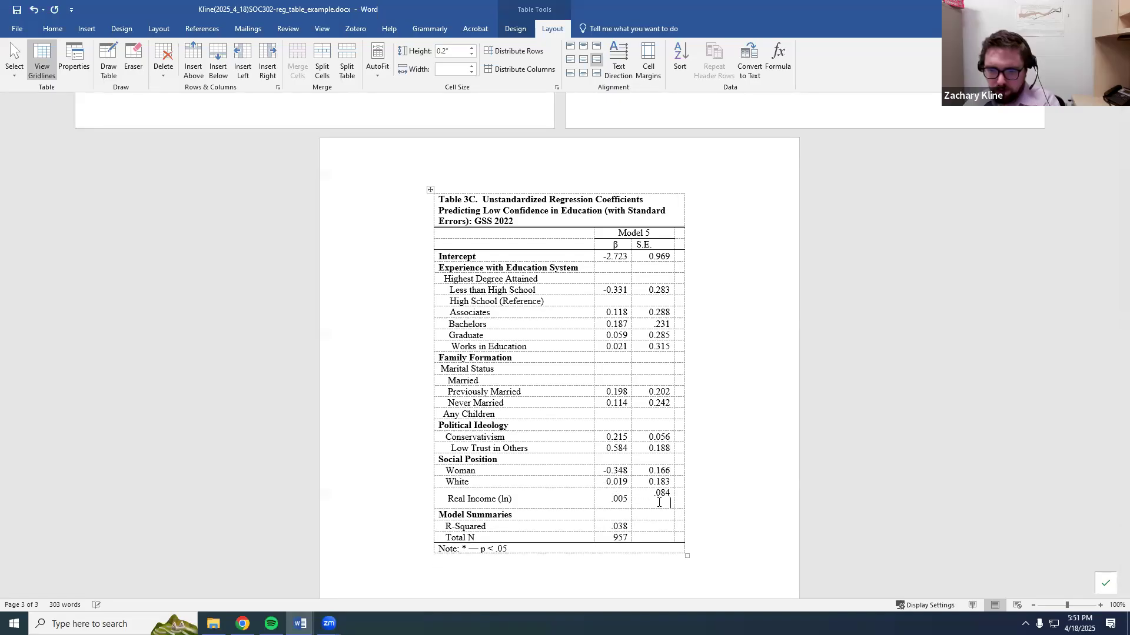
{"action": "key", "text": "BackSpace"}
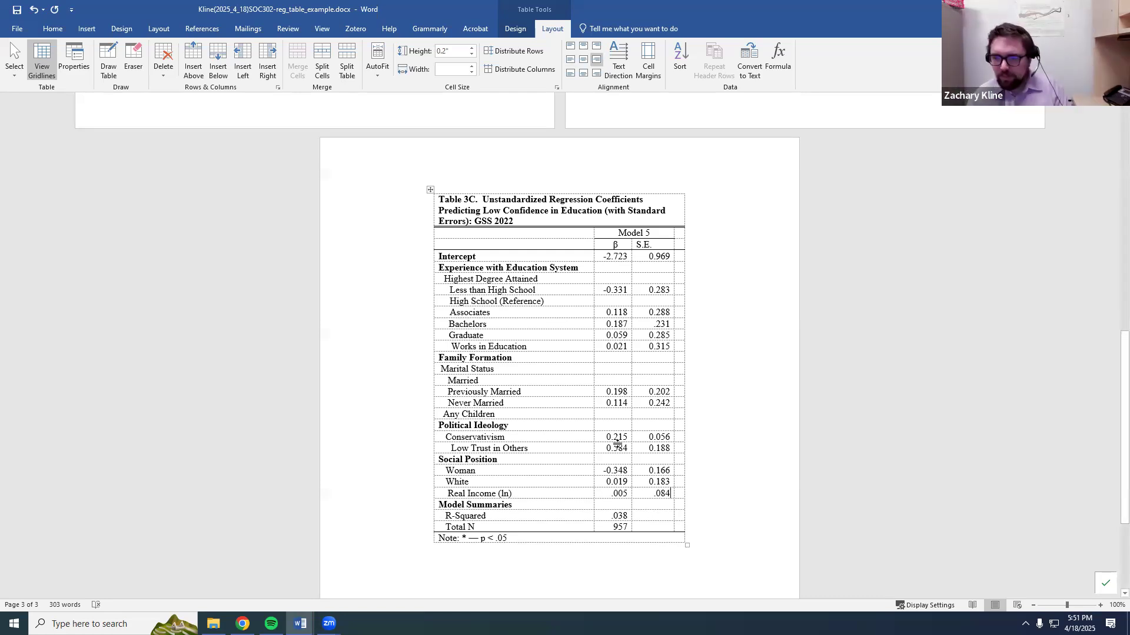
Reduce the indents of Table 3A's education labels, with the degree categories slightly deeper than Highest Degree Attained and Works in Education.
{"action": "scroll", "coordinate": [549, 390], "scroll_direction": "up", "scroll_amount": 3}
{"action": "scroll", "coordinate": [574, 319], "scroll_direction": "down", "scroll_amount": 3}
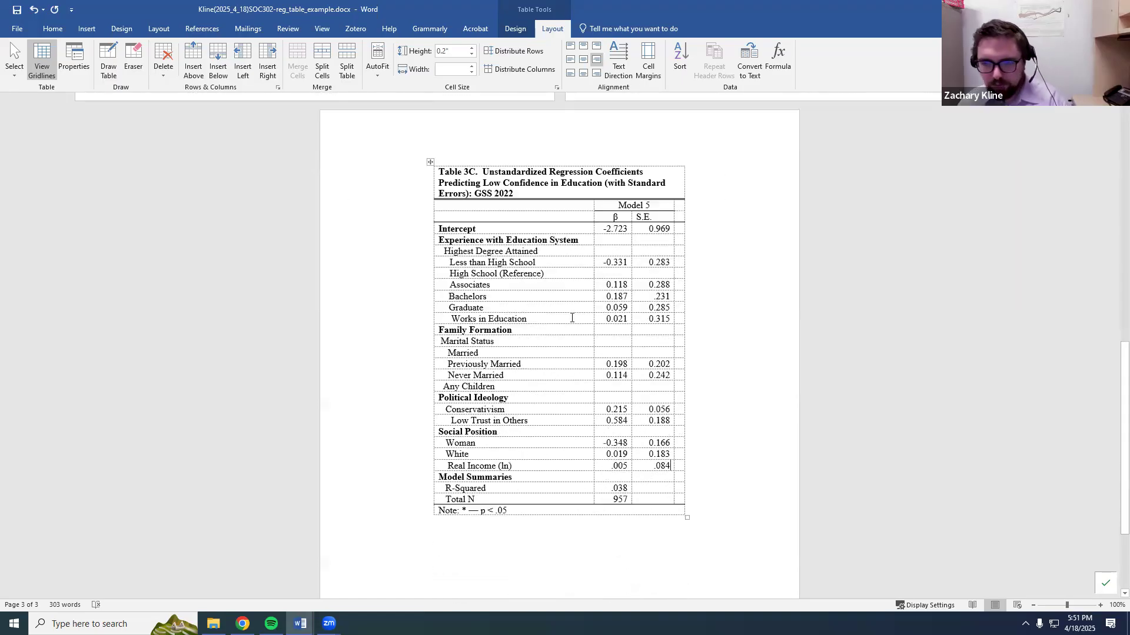
{"action": "scroll", "coordinate": [696, 283], "scroll_direction": "up", "scroll_amount": 10}
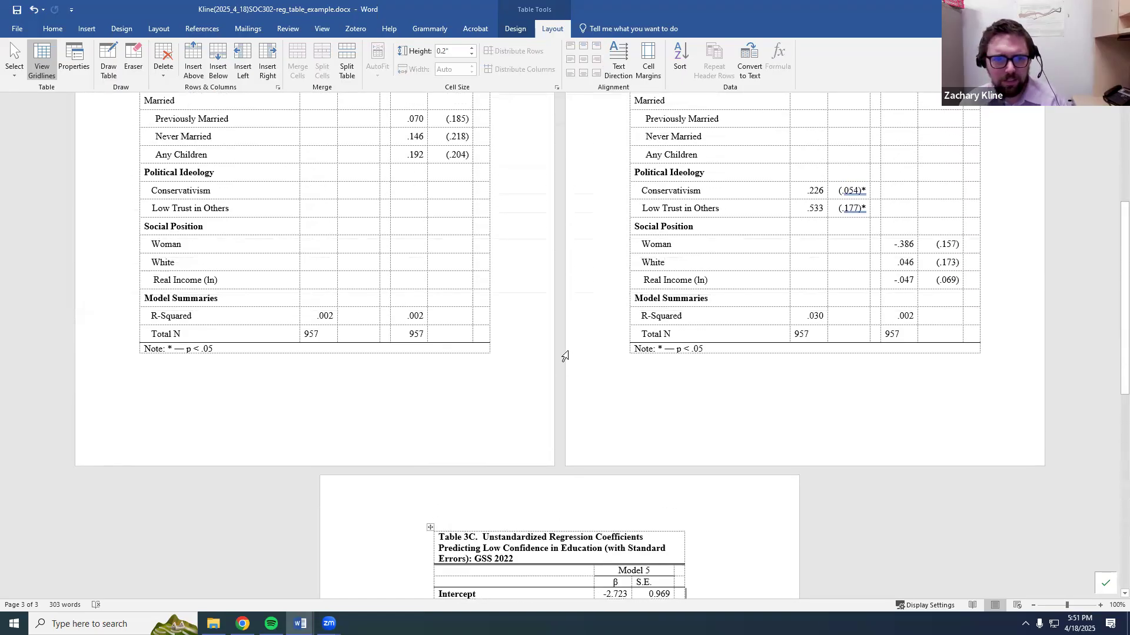
{"action": "scroll", "coordinate": [201, 297], "scroll_direction": "up", "scroll_amount": 3}
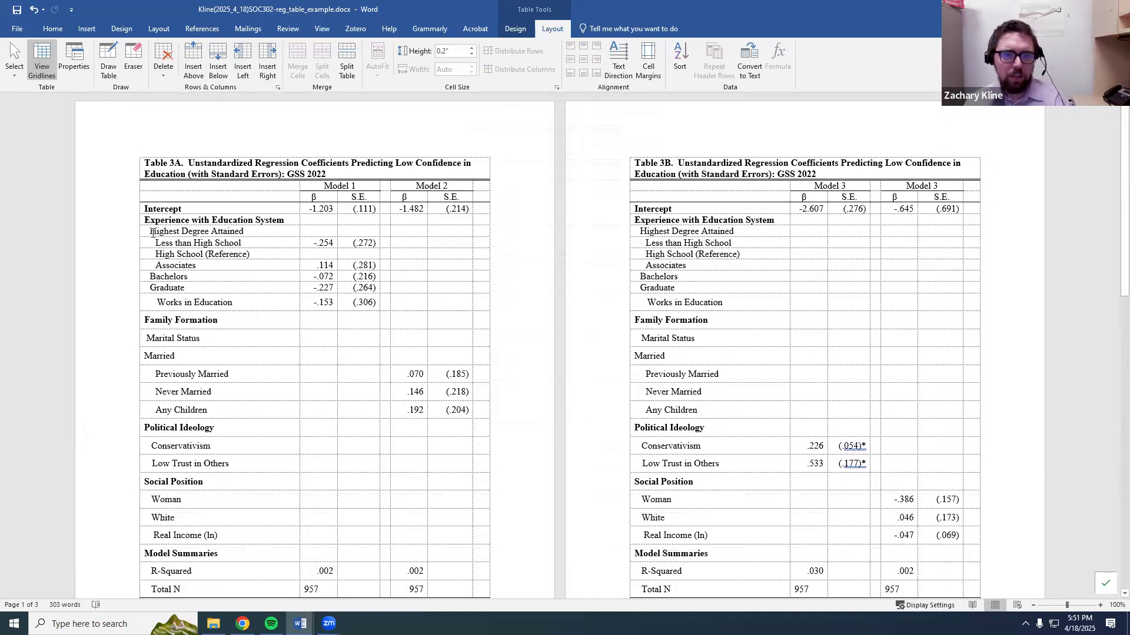
{"action": "left_click", "coordinate": [151, 232]}
{"action": "key", "text": "BackSpace"}
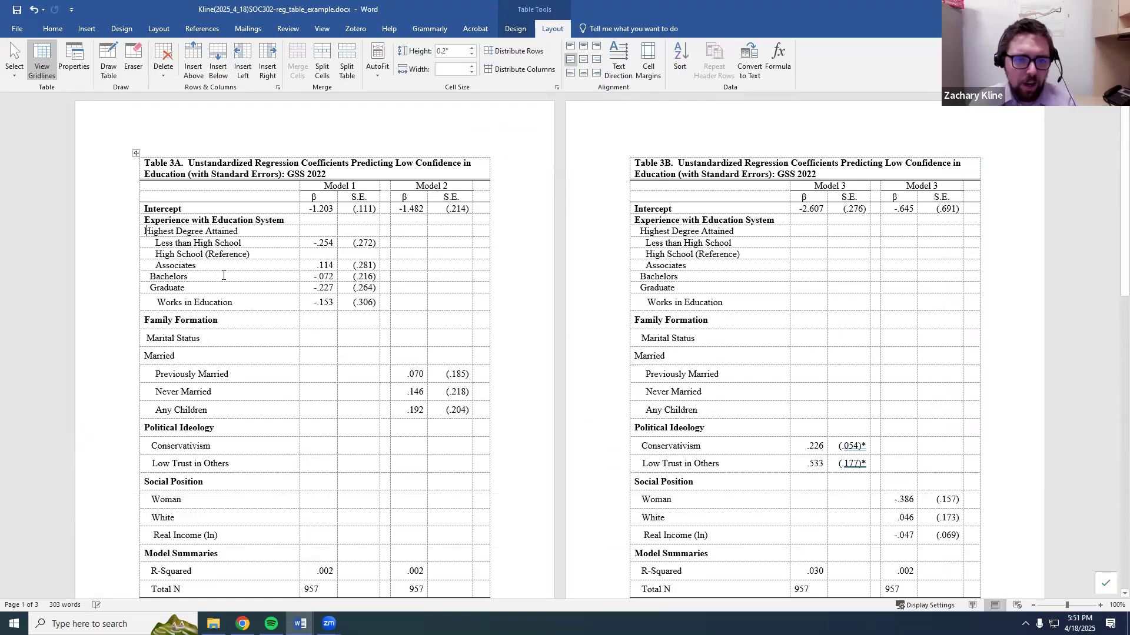
{"action": "key", "text": "BackSpace"}
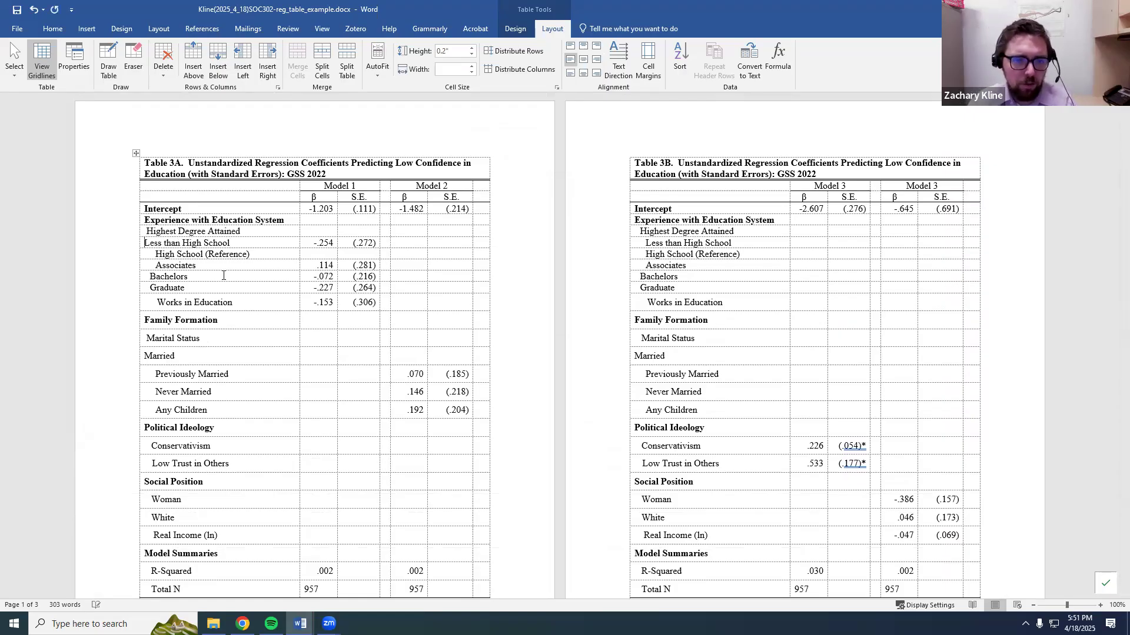
{"action": "key", "text": "BackSpace"}
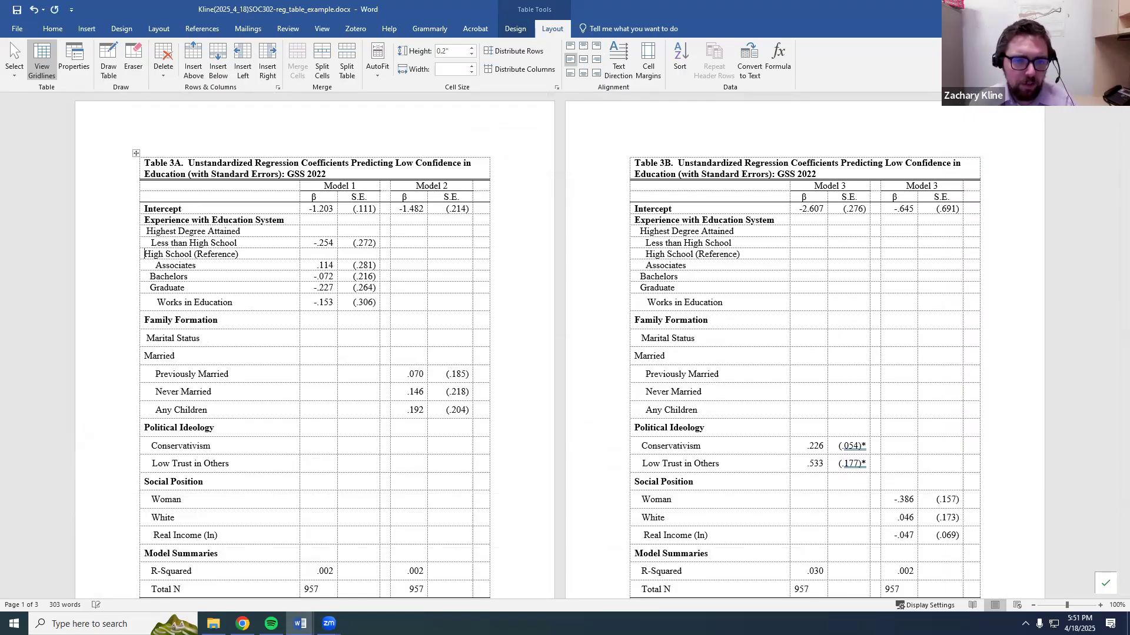
{"action": "key", "text": "BackSpace"}
{"action": "key", "text": "Down"}
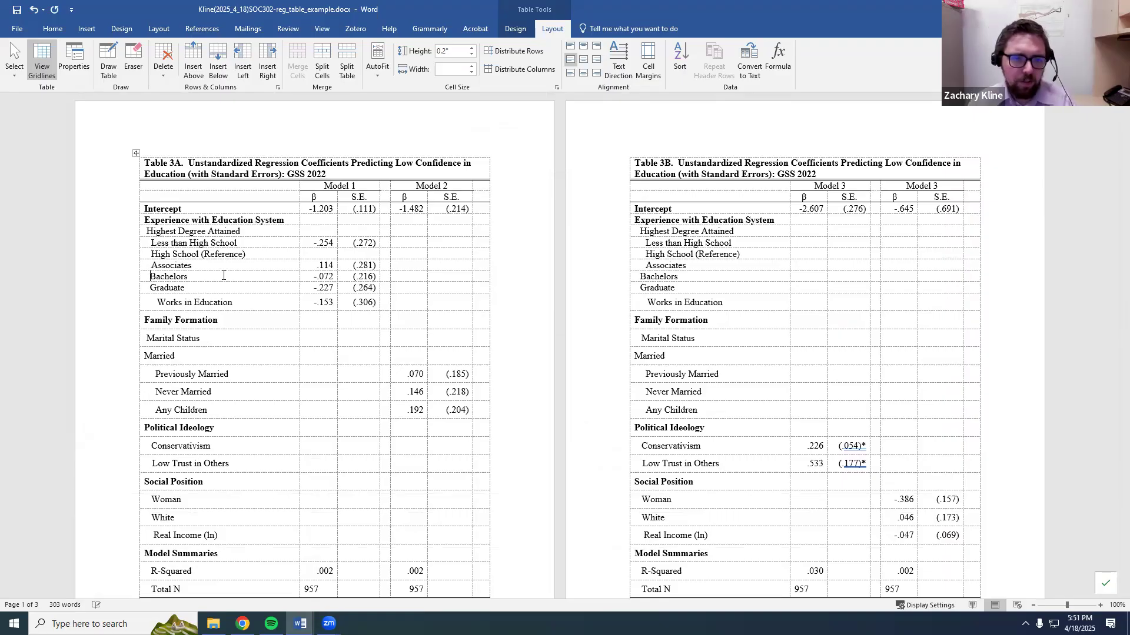
{"action": "key", "text": "BackSpace"}
{"action": "key", "text": "BackSpace"}
{"action": "key", "text": "BackSpace"}
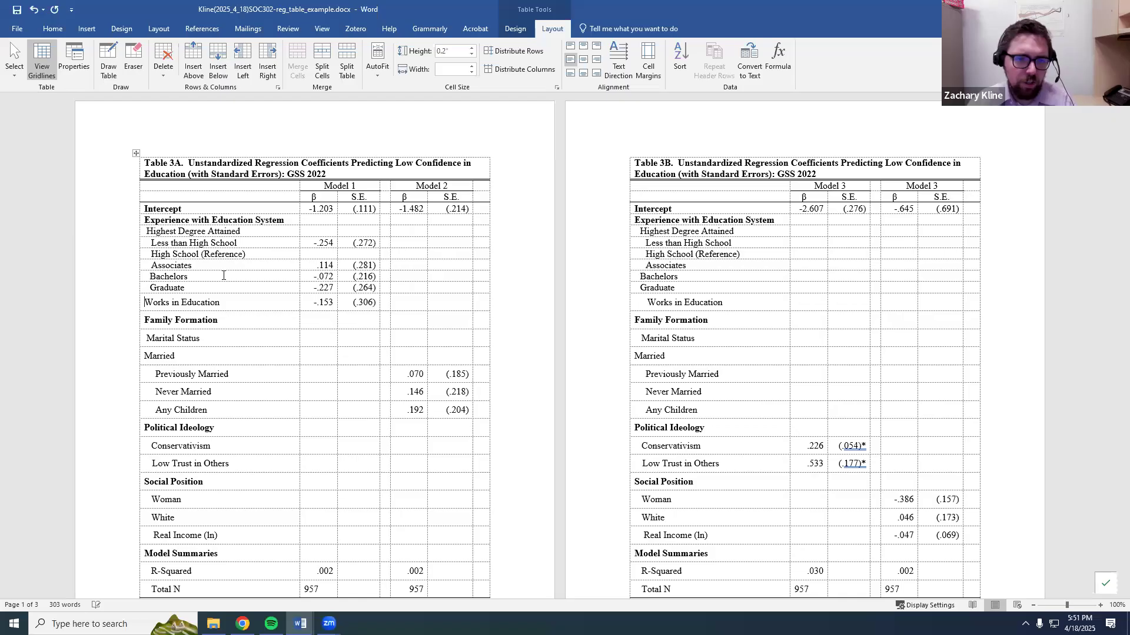
Even out Table 3A's Family Formation indents, with Married, Previously Married and Never Married deeper than Marital Status and Any Children.
{"action": "key", "text": "Down"}
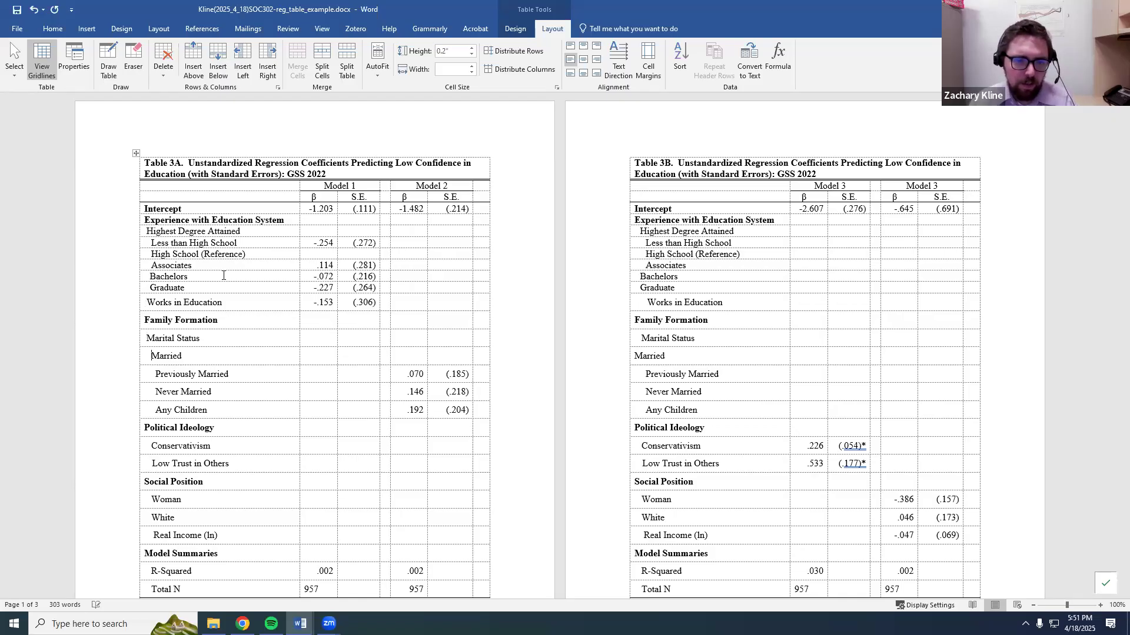
{"action": "key", "text": "Down"}
{"action": "key", "text": "BackSpace"}
{"action": "key", "text": "BackSpace"}
{"action": "key", "text": "Down"}
{"action": "key", "text": "BackSpace"}
{"action": "key", "text": "BackSpace"}
{"action": "key", "text": "Down"}
{"action": "key", "text": "BackSpace"}
{"action": "key", "text": "BackSpace"}
{"action": "key", "text": "BackSpace"}
{"action": "key", "text": "BackSpace"}
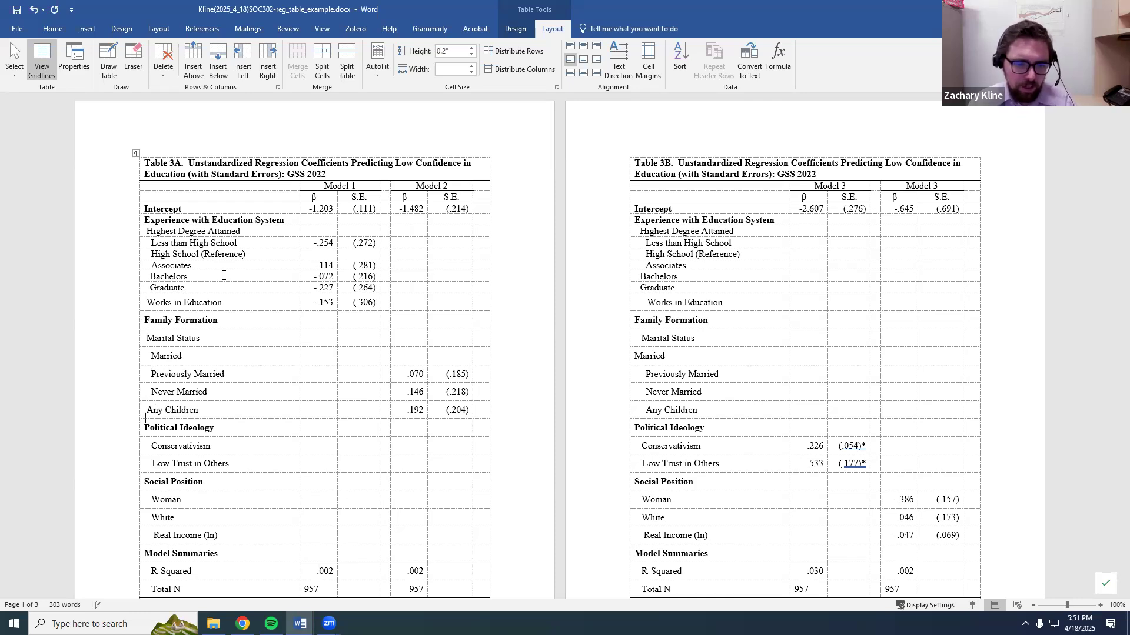
Reduce the indents of Conservativism, Low Trust in Others, Woman and White in Table 3A to the first-level indent.
{"action": "key", "text": "BackSpace"}
{"action": "key", "text": "BackSpace"}
{"action": "key", "text": "BackSpace"}
{"action": "key", "text": "Down"}
{"action": "key", "text": "BackSpace"}
{"action": "key", "text": "BackSpace"}
{"action": "key", "text": "BackSpace"}
{"action": "key", "text": "BackSpace"}
{"action": "key", "text": "Down"}
{"action": "key", "text": "BackSpace"}
{"action": "key", "text": "BackSpace"}
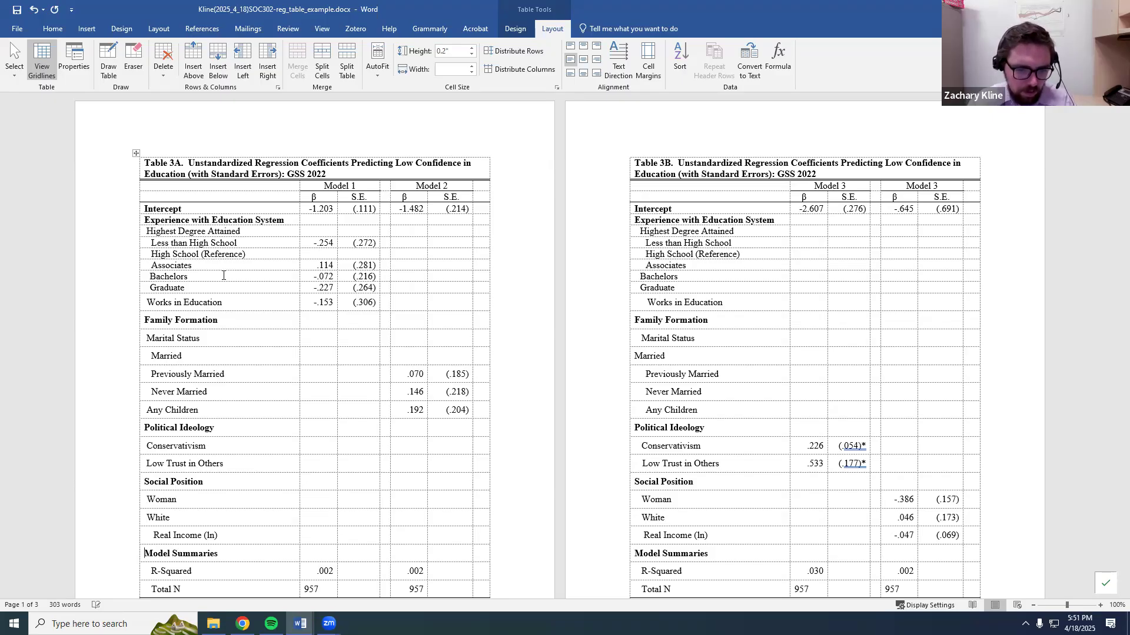
Reduce the indents of Real Income (ln), R-Squared and Total N in Table 3A to the first-level indent.
{"action": "key", "text": "BackSpace"}
{"action": "key", "text": "BackSpace"}
{"action": "key", "text": "Delete"}
{"action": "key", "text": "Delete"}
{"action": "key", "text": "Delete"}
{"action": "key", "text": "Delete"}
{"action": "key", "text": "Delete"}
{"action": "scroll", "coordinate": [216, 275], "scroll_direction": "down", "scroll_amount": 4}
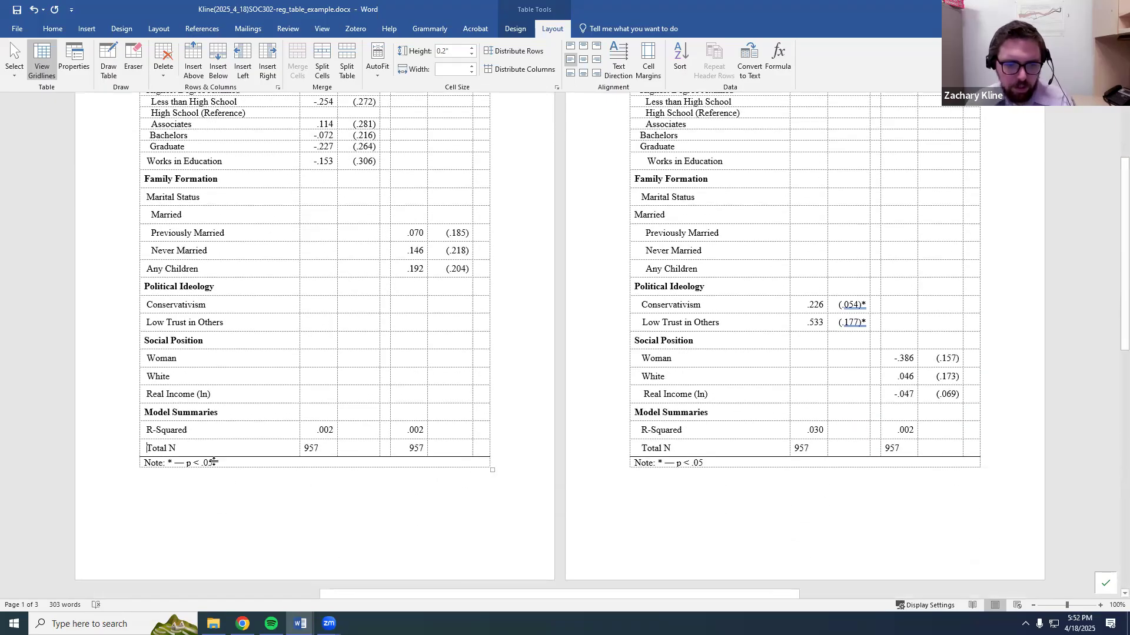
Copy Table 3A's row labels, from Intercept through Total N, over the row labels in Tables 3B and 3C.
{"action": "scroll", "coordinate": [181, 288], "scroll_direction": "up", "scroll_amount": 3}
{"action": "left_click_drag", "start_coordinate": [211, 448], "coordinate": [170, 184]}
{"action": "left_click", "coordinate": [190, 350]}
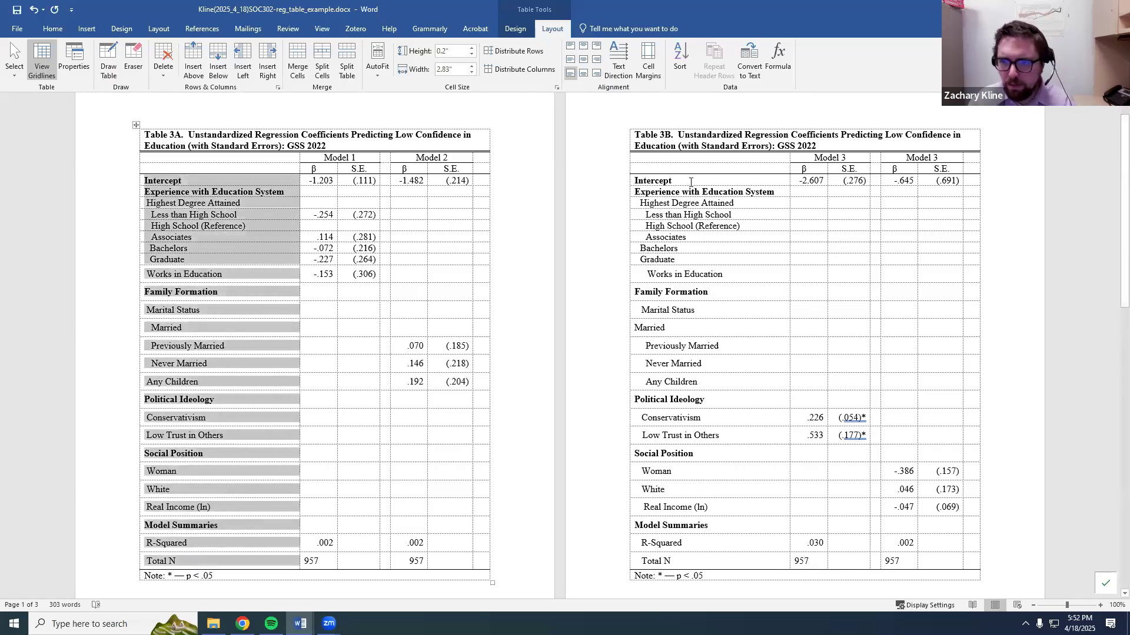
{"action": "left_click_drag", "start_coordinate": [692, 184], "coordinate": [728, 563]}
{"action": "scroll", "coordinate": [436, 512], "scroll_direction": "down", "scroll_amount": 10}
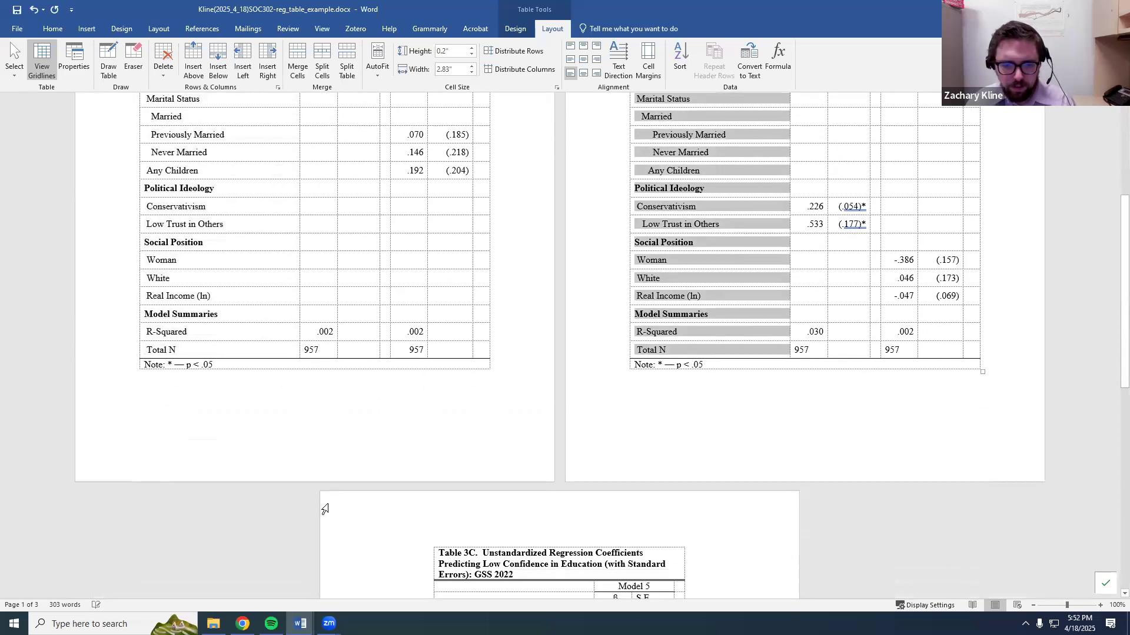
{"action": "left_click_drag", "start_coordinate": [466, 282], "coordinate": [496, 550]}
{"action": "left_click", "coordinate": [540, 383]}
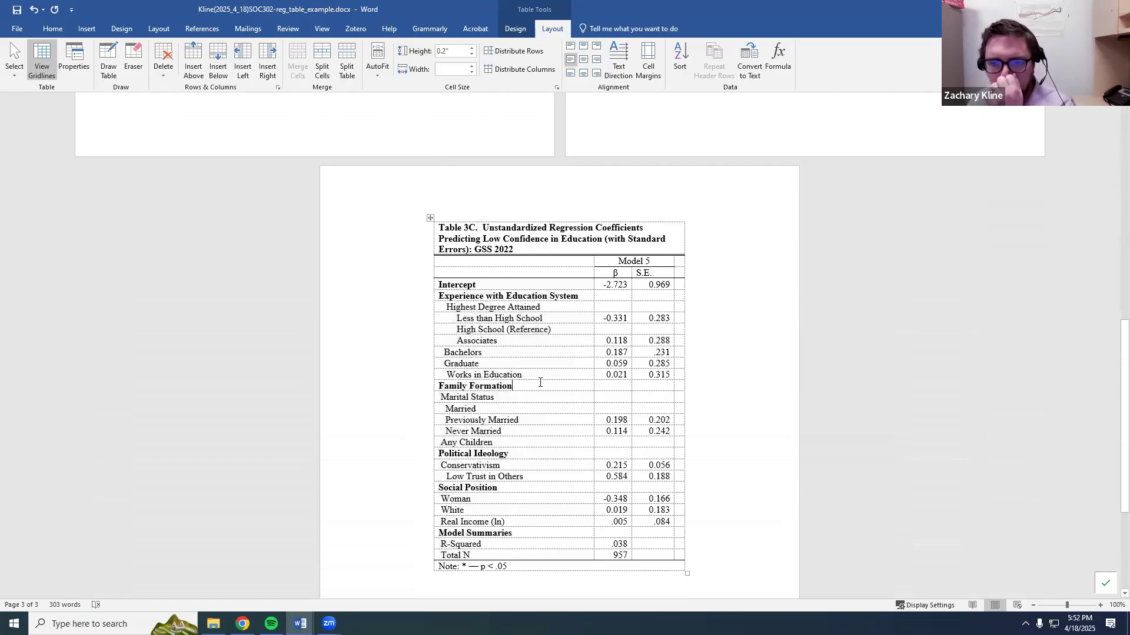
Rewrite Table 3C's Intercept standard error as (.969).
{"action": "scroll", "coordinate": [657, 301], "scroll_direction": "up", "scroll_amount": 5}
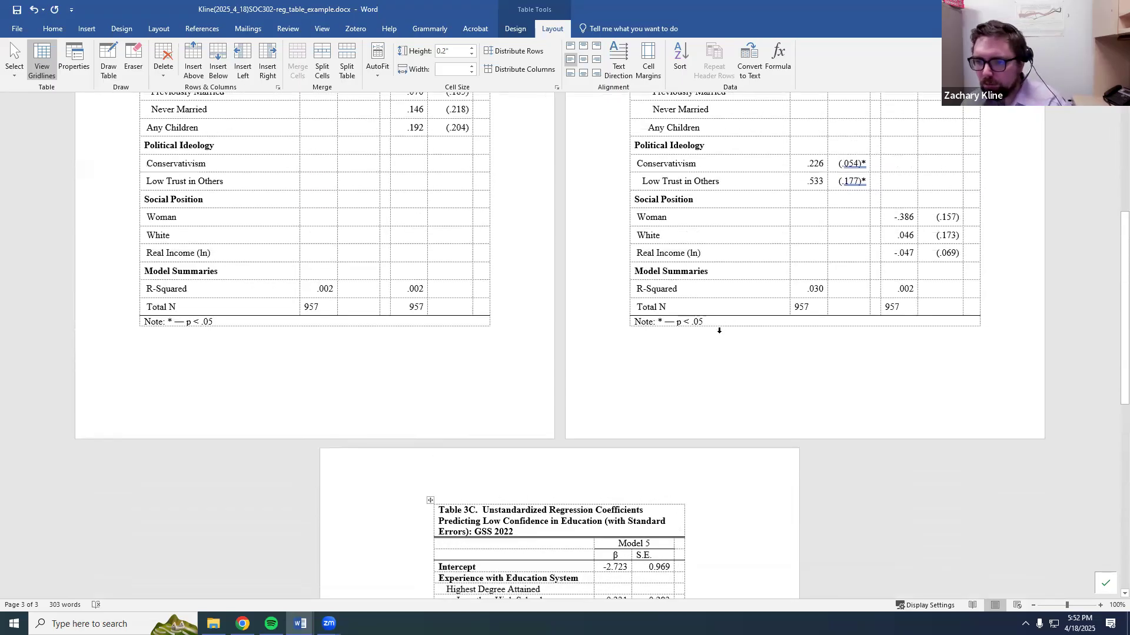
{"action": "scroll", "coordinate": [716, 328], "scroll_direction": "down", "scroll_amount": 3}
{"action": "left_click", "coordinate": [654, 399]}
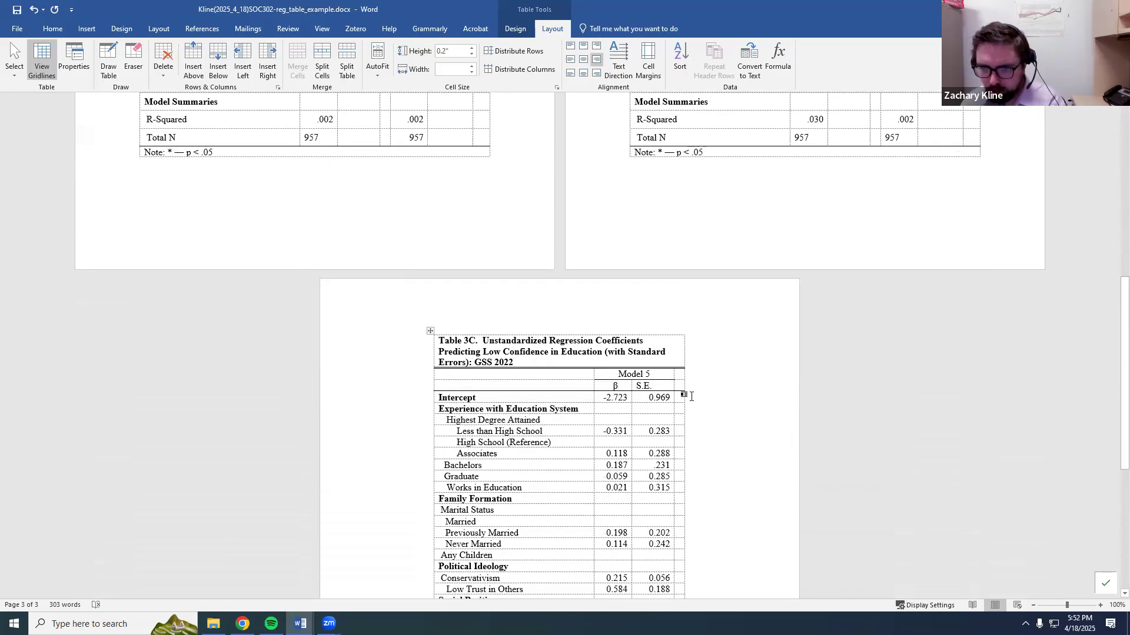
{"action": "key", "text": "BackSpace"}
{"action": "scroll", "coordinate": [692, 389], "scroll_direction": "down", "scroll_amount": 2}
{"action": "type", "text": "("}
{"action": "left_click", "coordinate": [672, 313]}
{"action": "type", "text": ")"}
Rewrite Table 3C's Less than High School standard error as (.283).
{"action": "left_click", "coordinate": [655, 346]}
{"action": "key", "text": "BackSpace"}
{"action": "type", "text": "("}
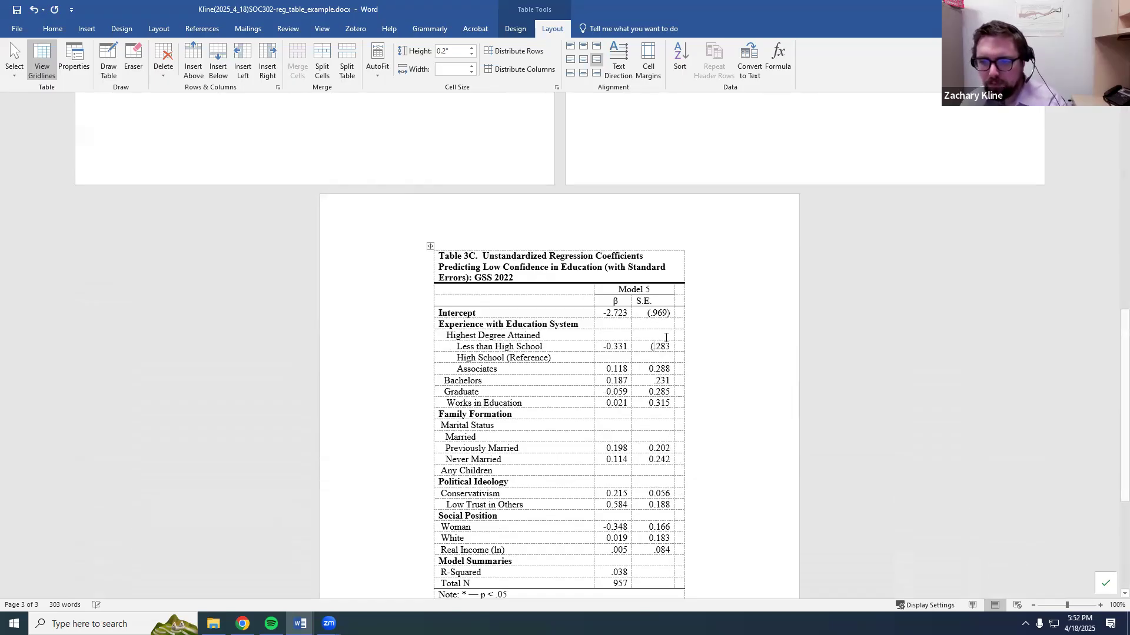
{"action": "left_click", "coordinate": [669, 347]}
{"action": "type", "text": ")"}
Rewrite Table 3C's Associates standard error as (.288), keeping it right-aligned.
{"action": "left_click", "coordinate": [653, 366]}
{"action": "key", "text": "ctrl+e"}
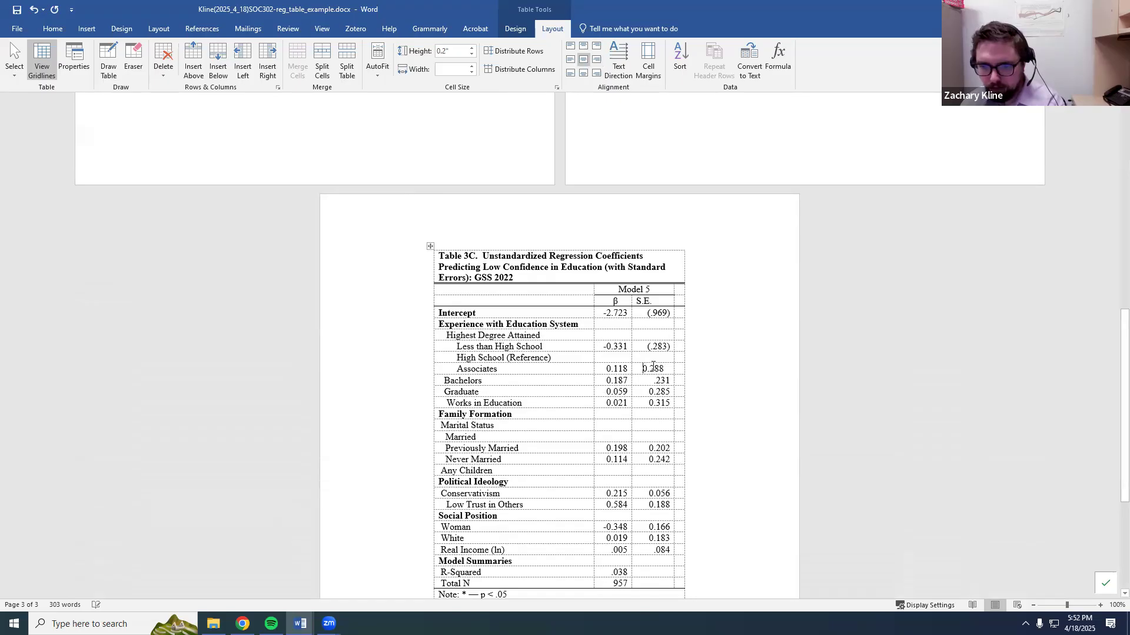
{"action": "left_click", "coordinate": [655, 368]}
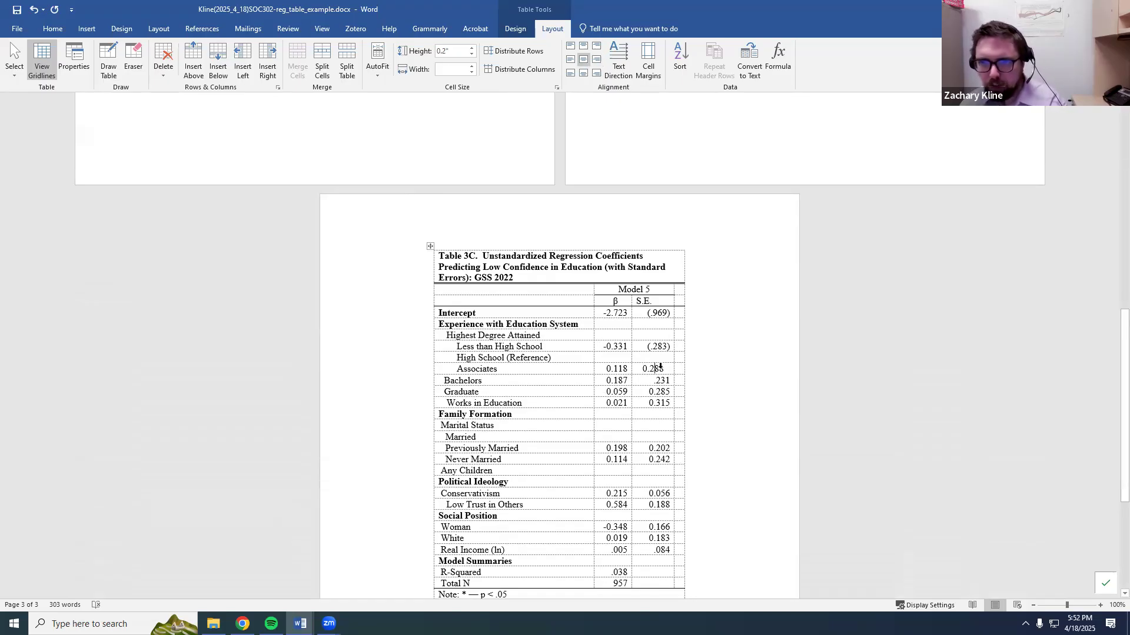
{"action": "left_click", "coordinate": [597, 62]}
{"action": "left_click", "coordinate": [653, 370]}
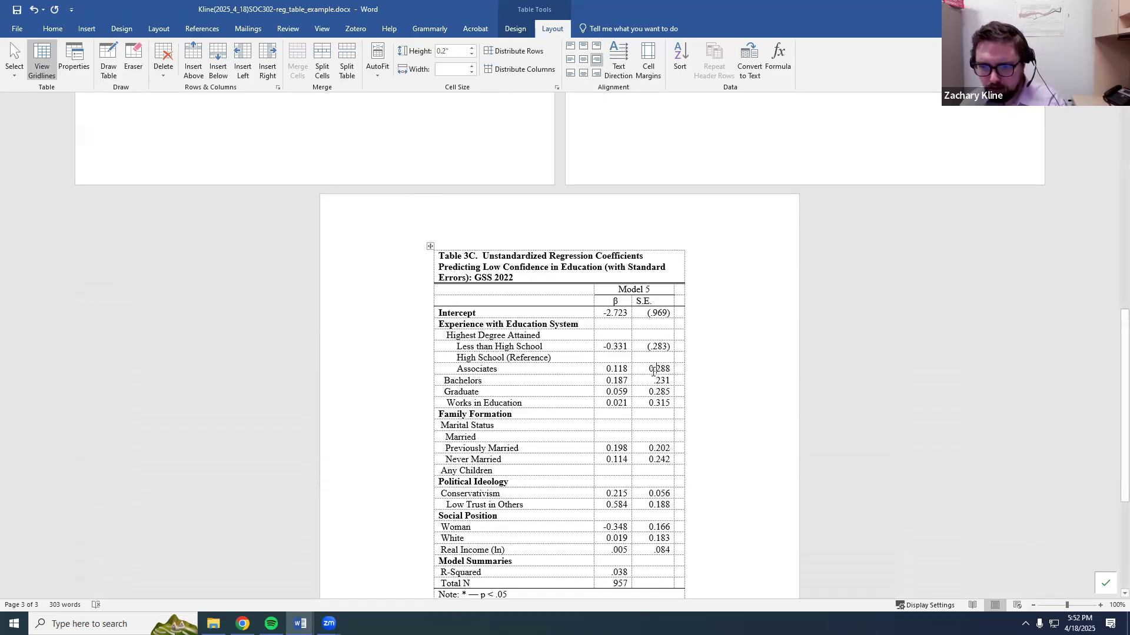
{"action": "type", "text": "("}
{"action": "left_click", "coordinate": [669, 371]}
{"action": "type", "text": ")"}
Rewrite Table 3C's Bachelors and Graduate standard errors as (.231) and (.285).
{"action": "left_click", "coordinate": [654, 381]}
{"action": "type", "text": ")"}
{"action": "left_click", "coordinate": [654, 392]}
{"action": "key", "text": "BackSpace"}
{"action": "type", "text": "("}
{"action": "left_click", "coordinate": [667, 392]}
{"action": "type", "text": ")"}
Rewrite Table 3C's standard errors for Works in Education as (.315) and Previously Married as (.202).
{"action": "left_click", "coordinate": [655, 403]}
{"action": "key", "text": "BackSpace"}
{"action": "type", "text": "("}
{"action": "left_click", "coordinate": [670, 403]}
{"action": "type", "text": ")"}
{"action": "left_click", "coordinate": [654, 448]}
{"action": "key", "text": "BackSpace"}
{"action": "type", "text": "(.202)"}
Rewrite Table 3C's standard errors for Never Married, Conservativism and Low Trust in Others as (.242), (.056) and (.188).
{"action": "left_click", "coordinate": [651, 460]}
{"action": "left_click_drag", "start_coordinate": [650, 460], "coordinate": [654, 505]}
{"action": "type", "text": "("}
{"action": "left_click", "coordinate": [670, 460]}
{"action": "type", "text": ")()()"}
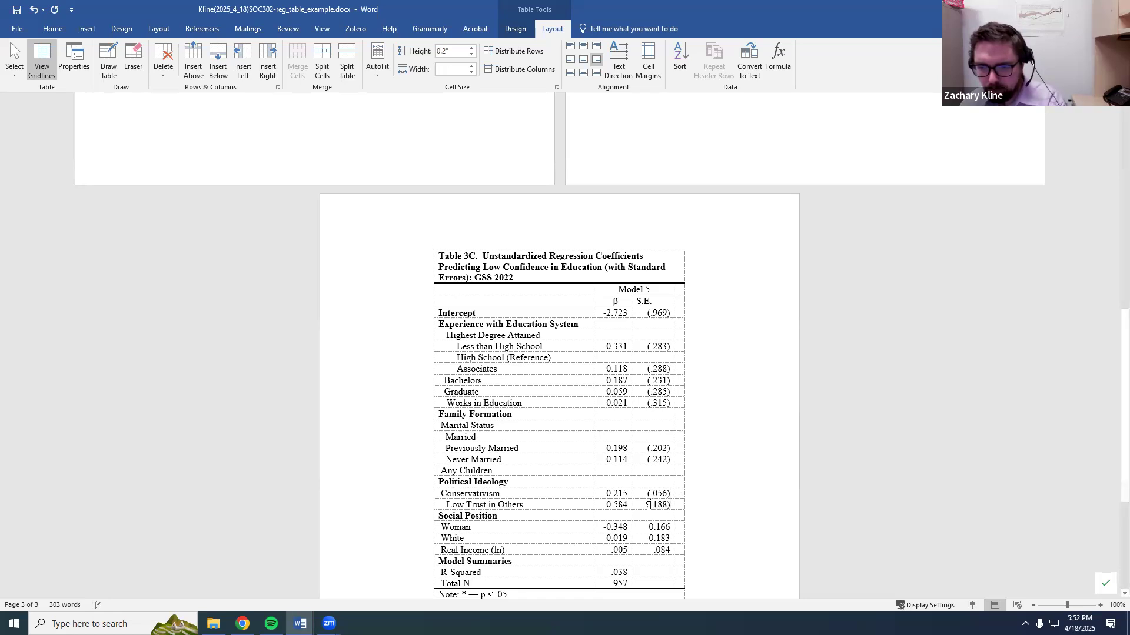
{"action": "left_click_drag", "start_coordinate": [647, 505], "coordinate": [651, 506]}
{"action": "type", "text": "9"}
{"action": "key", "text": "BackSpace"}
{"action": "type", "text": "("}
Rewrite Table 3C's standard errors for Woman, White and Real Income (ln) as (.166), (.183) and (.084).
{"action": "left_click_drag", "start_coordinate": [647, 526], "coordinate": [653, 527]}
{"action": "type", "text": "(("}
{"action": "key", "text": "Down"}
{"action": "type", "text": ")"}
{"action": "key", "text": "Up"}
{"action": "type", "text": ")"}
{"action": "key", "text": "Up"}
{"action": "type", "text": ")"}
Remove the leading zeros from Table 3C's β coefficients, from White up to Less than High School.
{"action": "scroll", "coordinate": [610, 560], "scroll_direction": "down", "scroll_amount": 1}
{"action": "scroll", "coordinate": [610, 557], "scroll_direction": "down", "scroll_amount": 1}
{"action": "left_click", "coordinate": [607, 482]}
{"action": "key", "text": "Delete"}
{"action": "left_click", "coordinate": [607, 471]}
{"action": "key", "text": "Delete"}
{"action": "left_click", "coordinate": [608, 448]}
{"action": "key", "text": "Delete"}
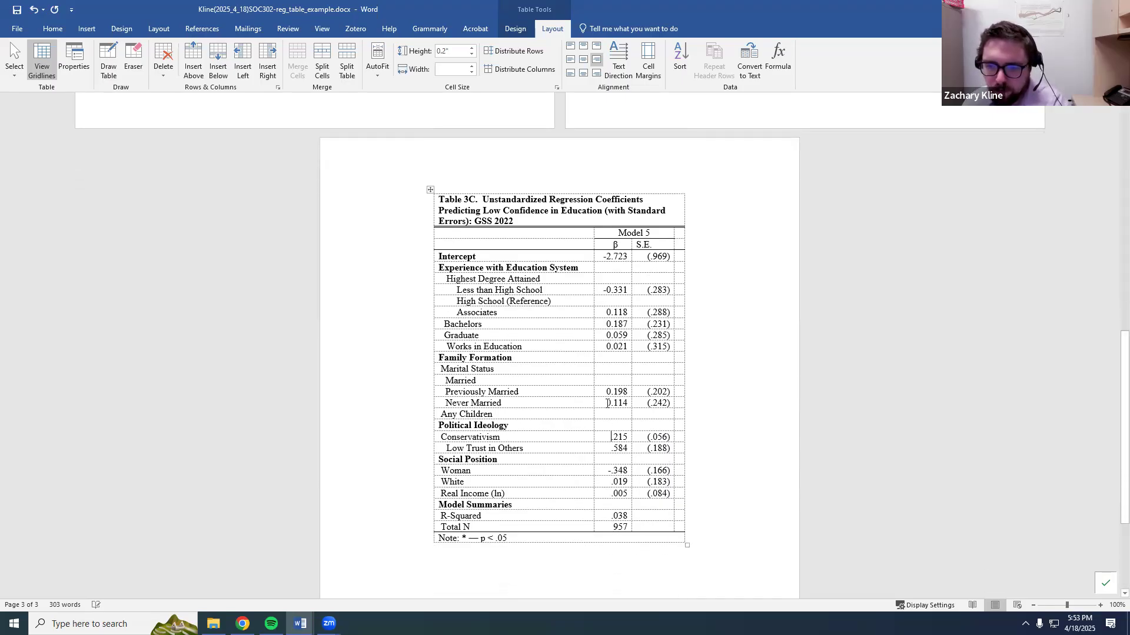
{"action": "key", "text": "Delete"}
{"action": "left_click", "coordinate": [606, 324]}
{"action": "key", "text": "Delete"}
{"action": "left_click", "coordinate": [608, 312]}
{"action": "key", "text": "Delete"}
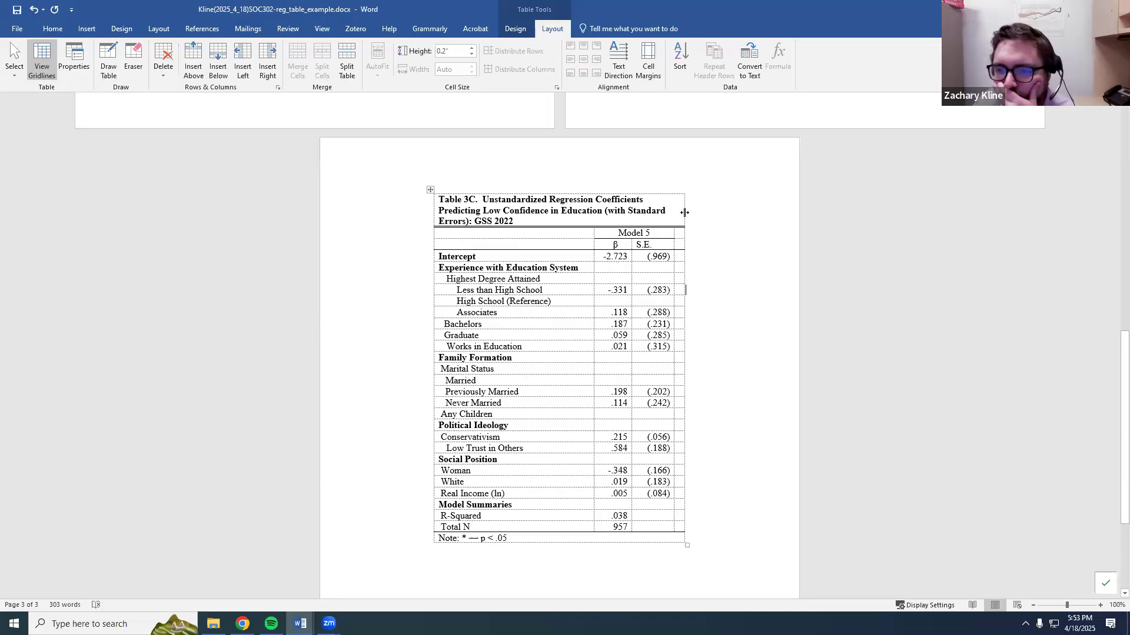
Widen Table 3C so its title fits on two lines, and hide the table gridlines.
{"action": "left_click_drag", "start_coordinate": [686, 213], "coordinate": [717, 211]}
{"action": "left_click", "coordinate": [789, 323]}
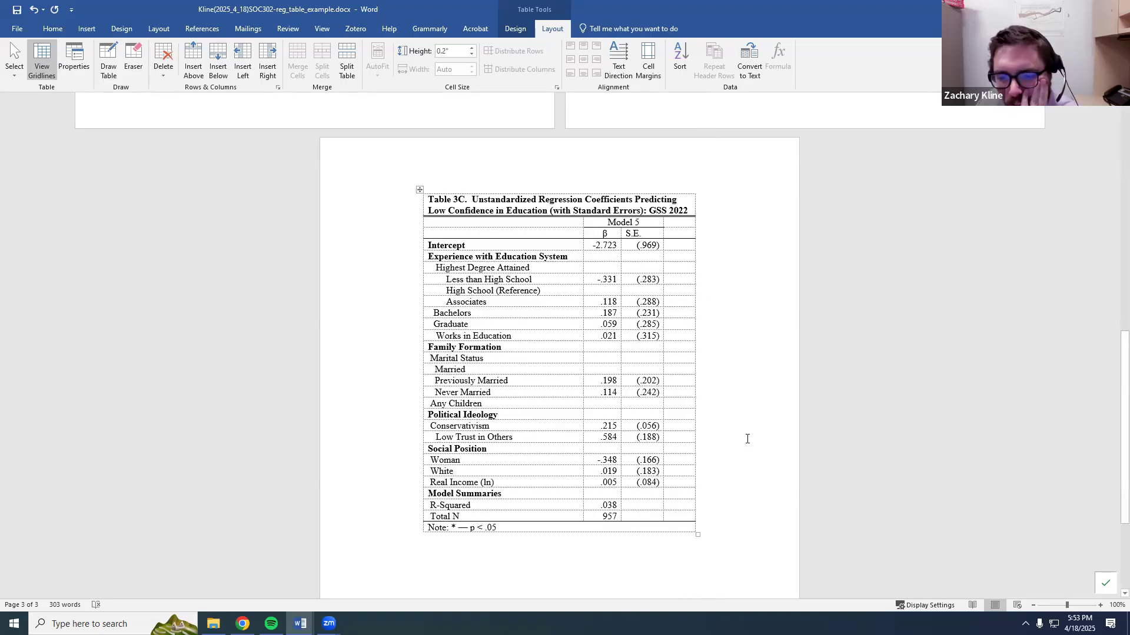
{"action": "scroll", "coordinate": [715, 480], "scroll_direction": "up", "scroll_amount": 3}
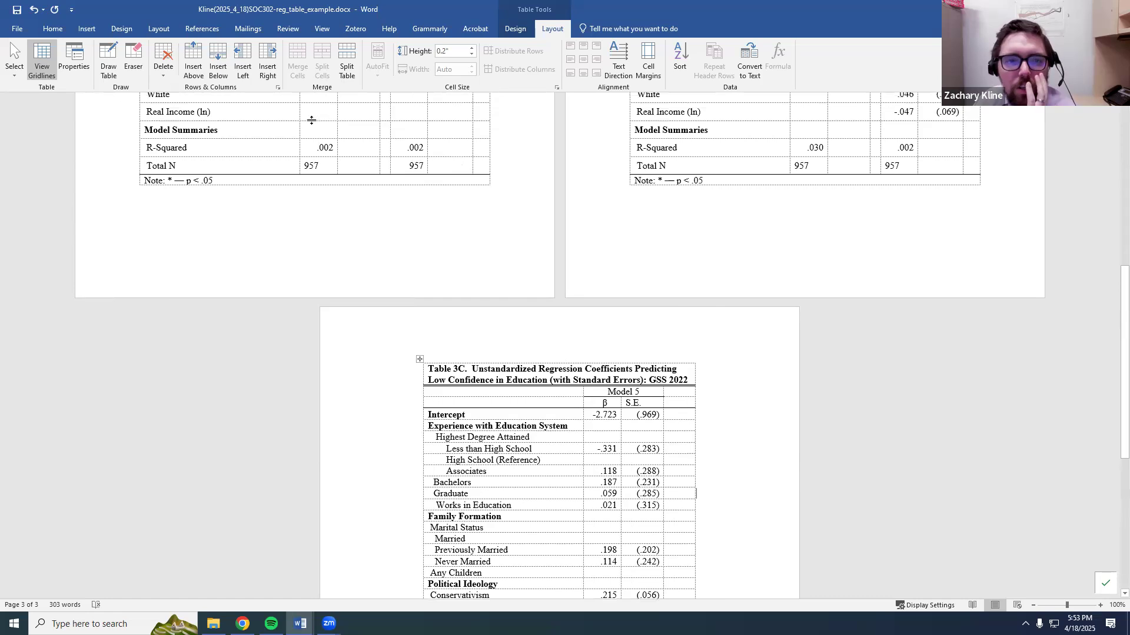
{"action": "left_click", "coordinate": [48, 60]}
{"action": "scroll", "coordinate": [713, 458], "scroll_direction": "down", "scroll_amount": 3}
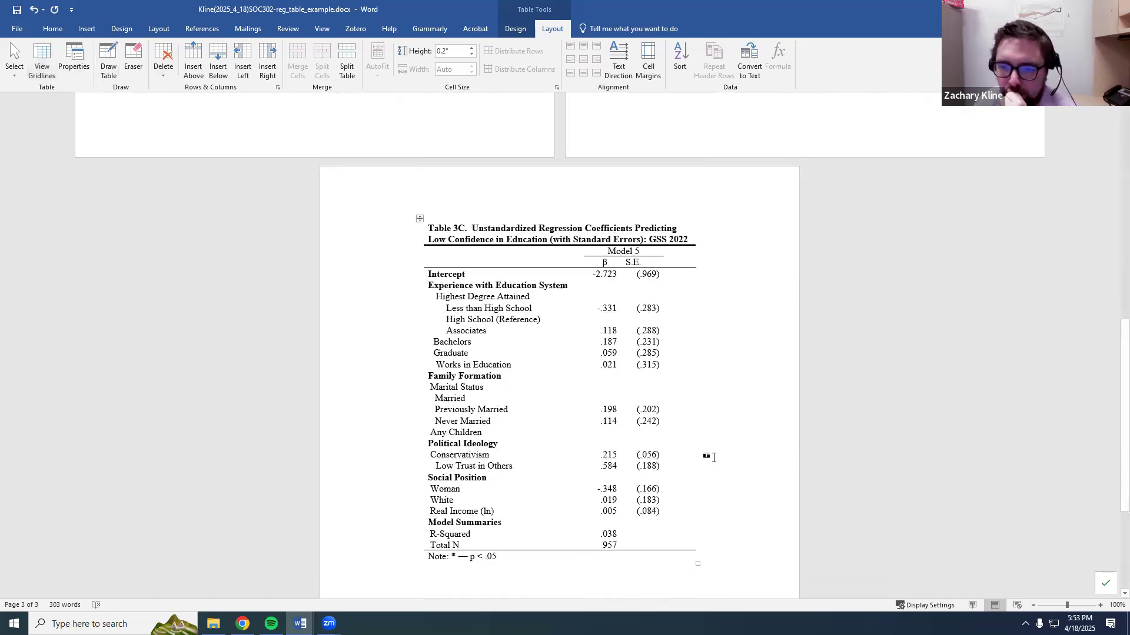
{"action": "scroll", "coordinate": [708, 446], "scroll_direction": "up", "scroll_amount": 8}
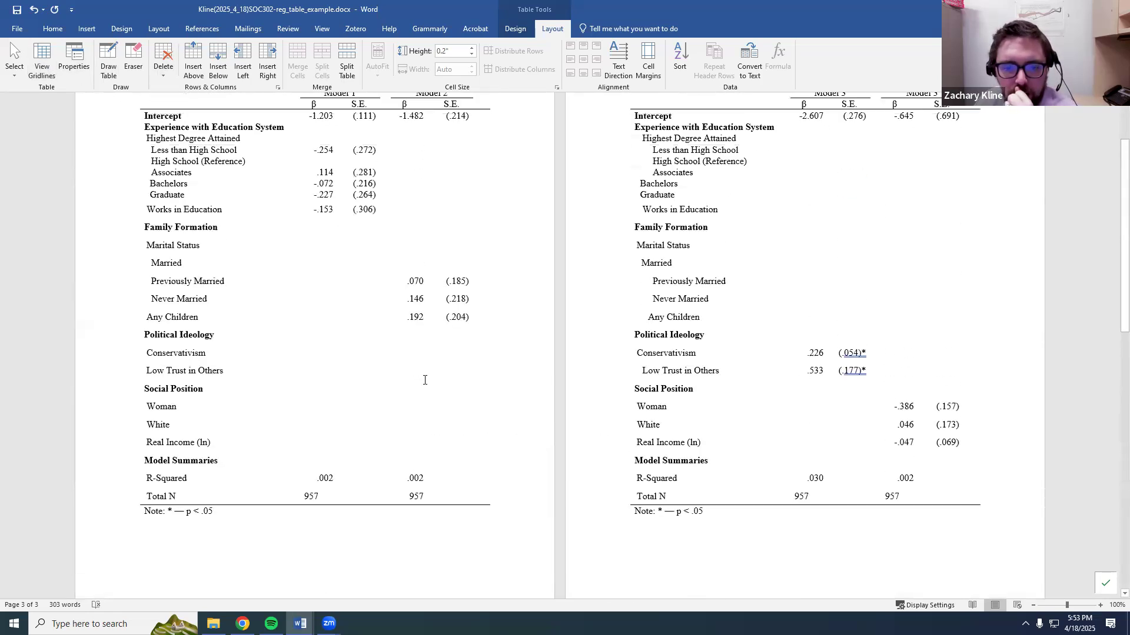
Left-align the Total N values of Model 2 in Table 3A and Model 5 in Table 3C.
{"action": "left_click", "coordinate": [419, 503]}
{"action": "left_click", "coordinate": [571, 61]}
{"action": "scroll", "coordinate": [767, 409], "scroll_direction": "down", "scroll_amount": 2}
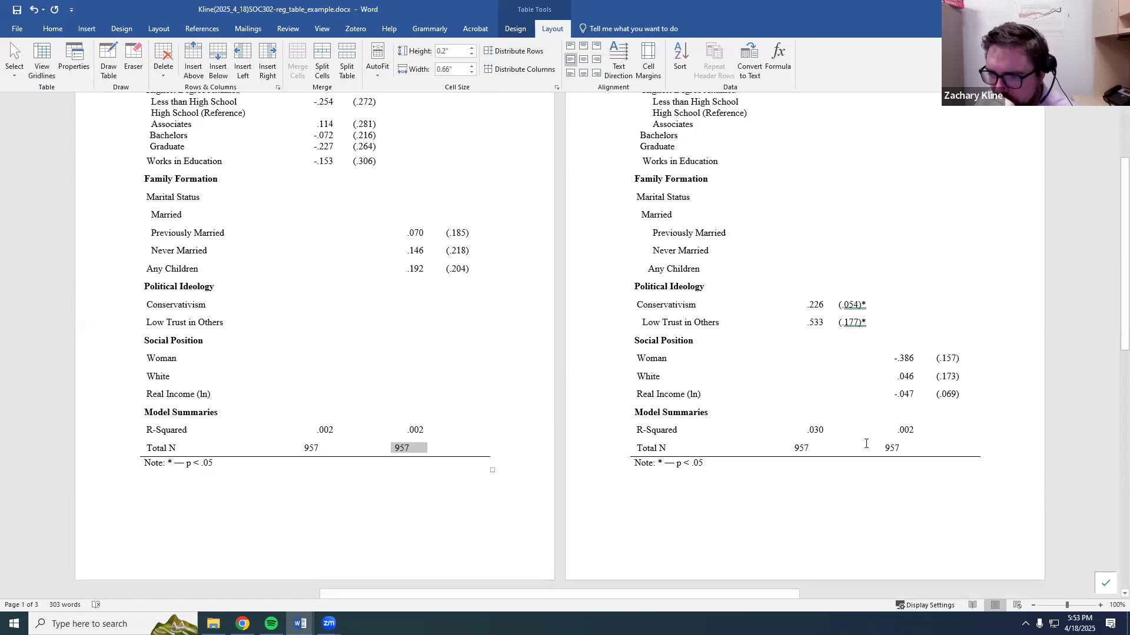
{"action": "left_click", "coordinate": [898, 452]}
{"action": "left_click", "coordinate": [898, 431]}
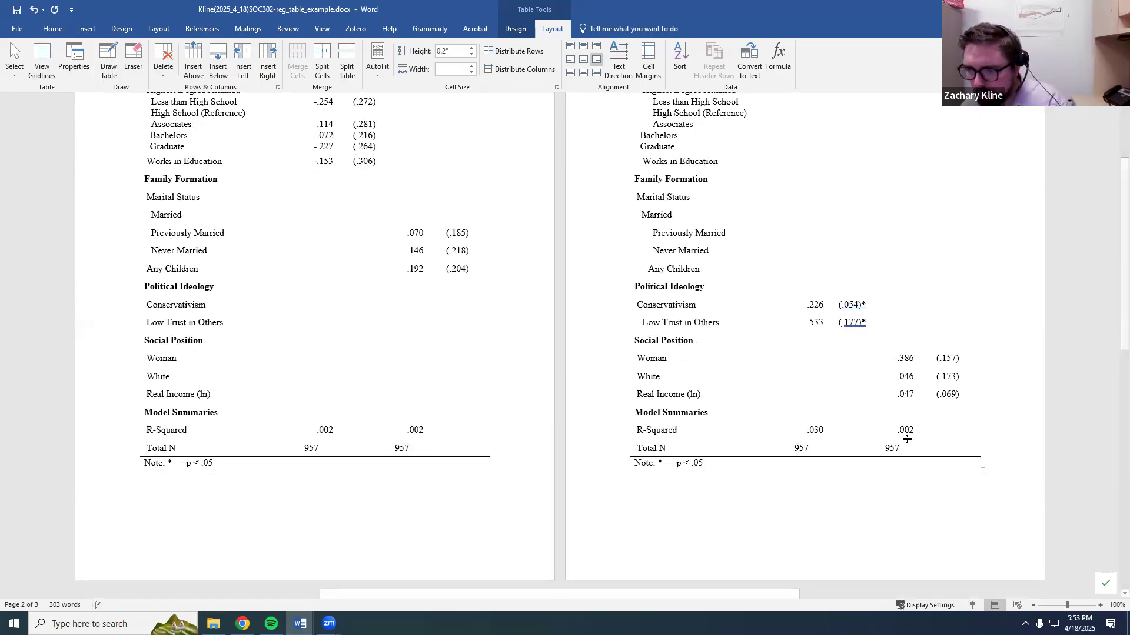
{"action": "scroll", "coordinate": [856, 438], "scroll_direction": "down", "scroll_amount": 16}
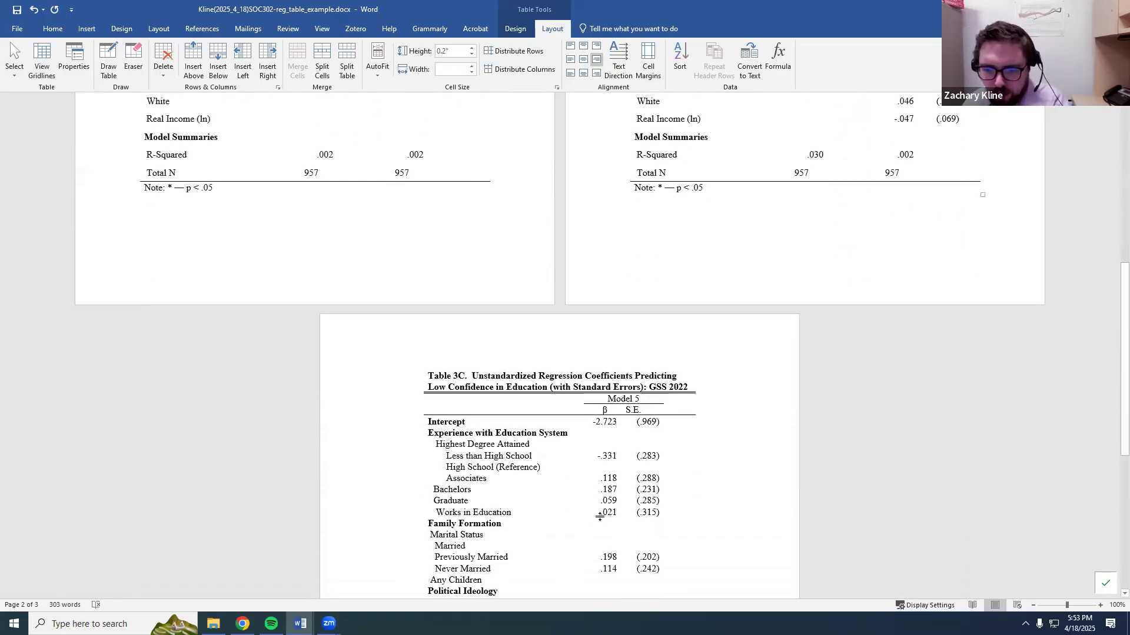
{"action": "triple_click", "coordinate": [605, 516]}
{"action": "left_click", "coordinate": [570, 58]}
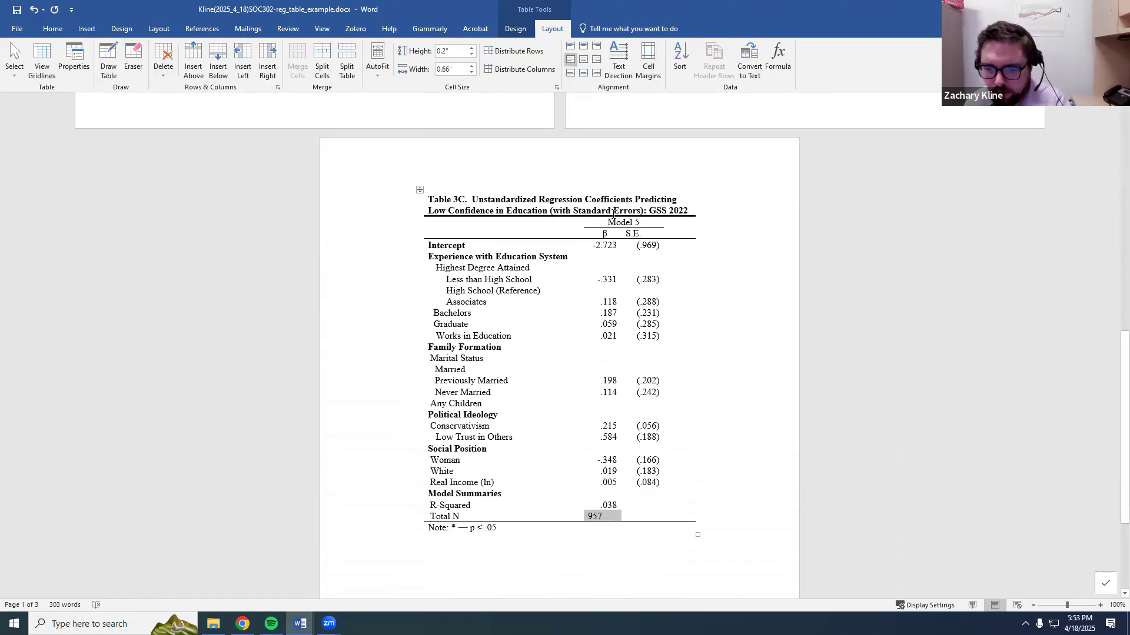
{"action": "left_click", "coordinate": [693, 451]}
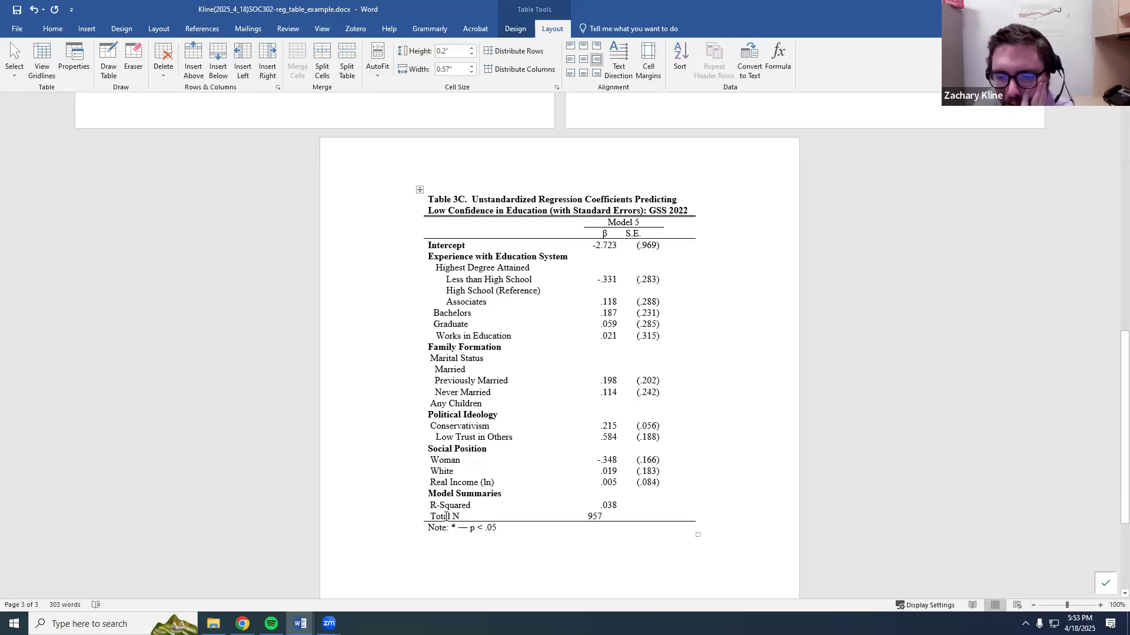
{"action": "scroll", "coordinate": [480, 545], "scroll_direction": "up", "scroll_amount": 10}
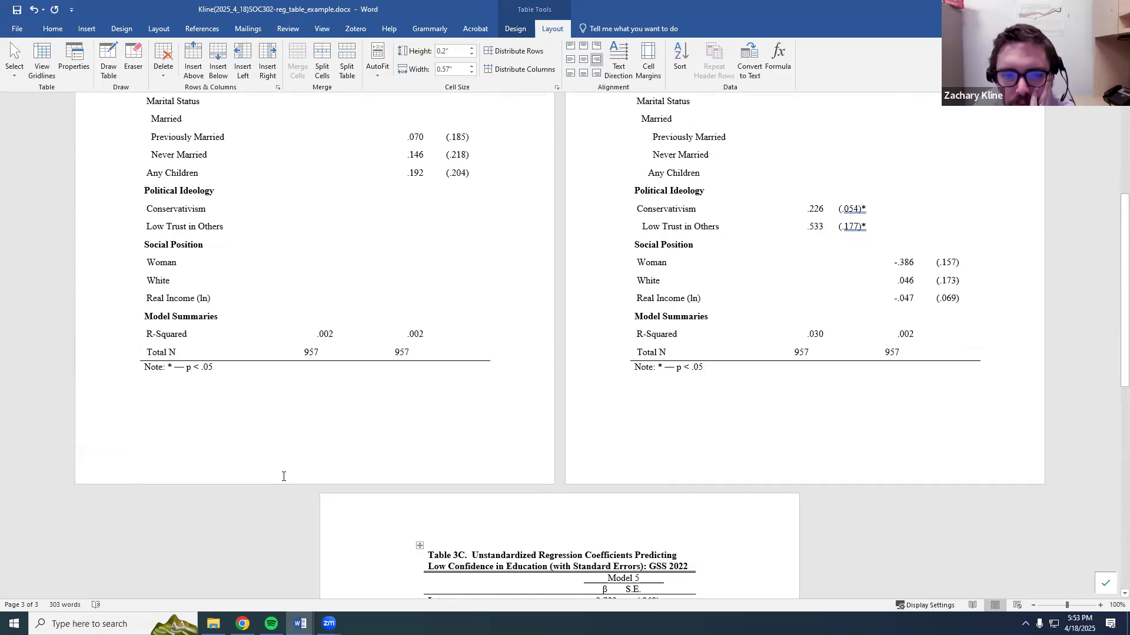
{"action": "double_click", "coordinate": [310, 363]}
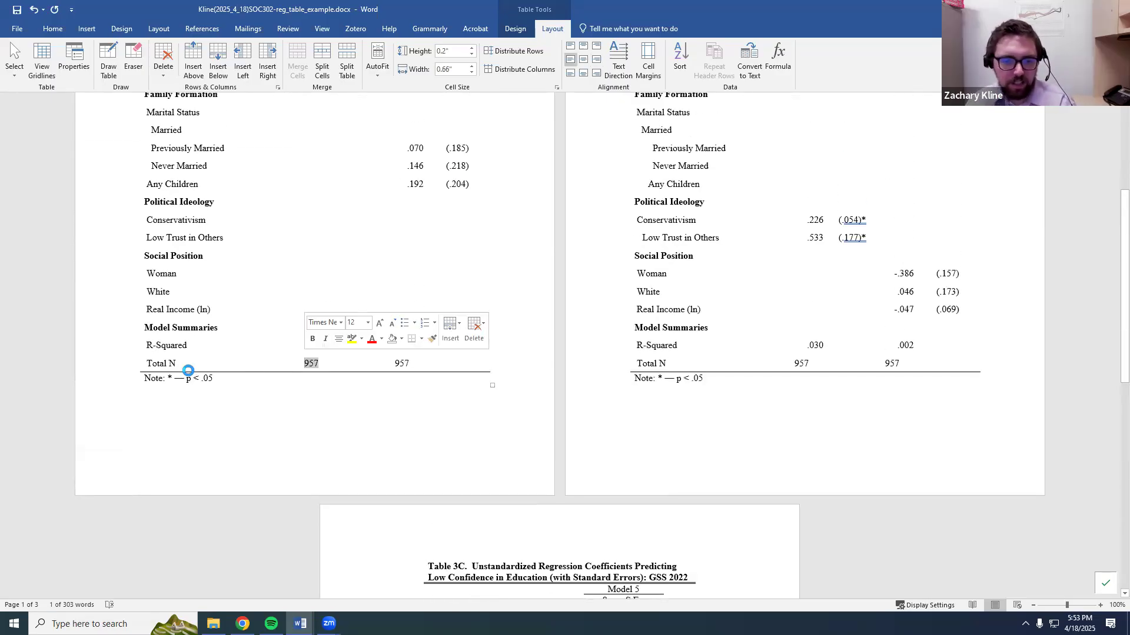
{"action": "scroll", "coordinate": [347, 386], "scroll_direction": "up", "scroll_amount": 5}
{"action": "scroll", "coordinate": [338, 396], "scroll_direction": "down", "scroll_amount": 4}
{"action": "left_click", "coordinate": [520, 174]}
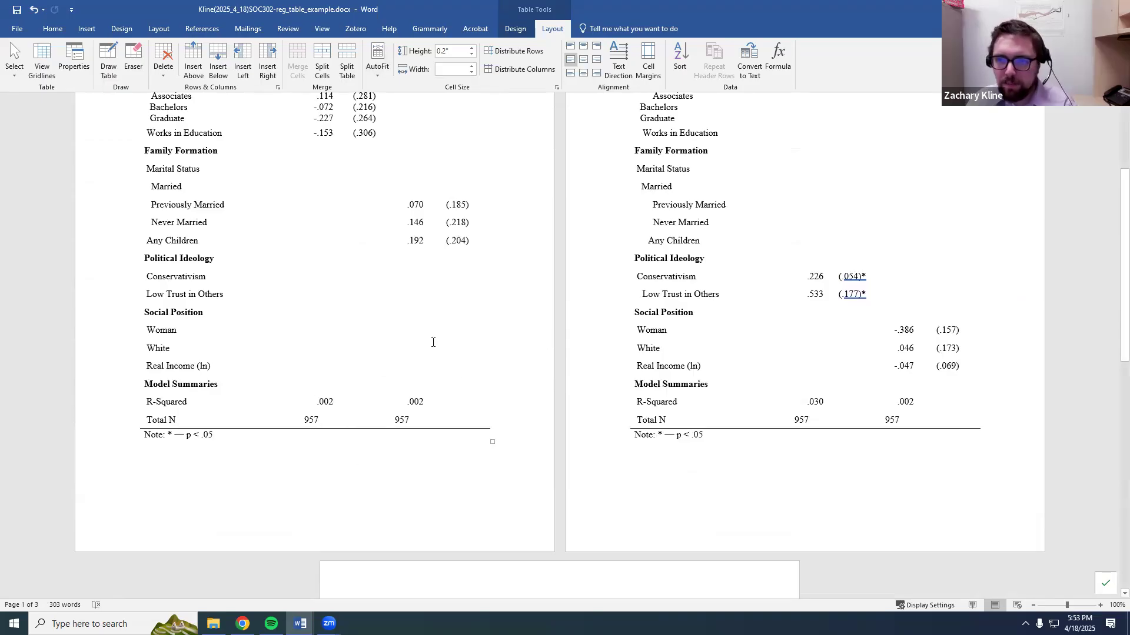
Show the table gridlines, then merge Model 1's two R-Squared cells in Table 3A and center the value.
{"action": "left_click", "coordinate": [42, 59]}
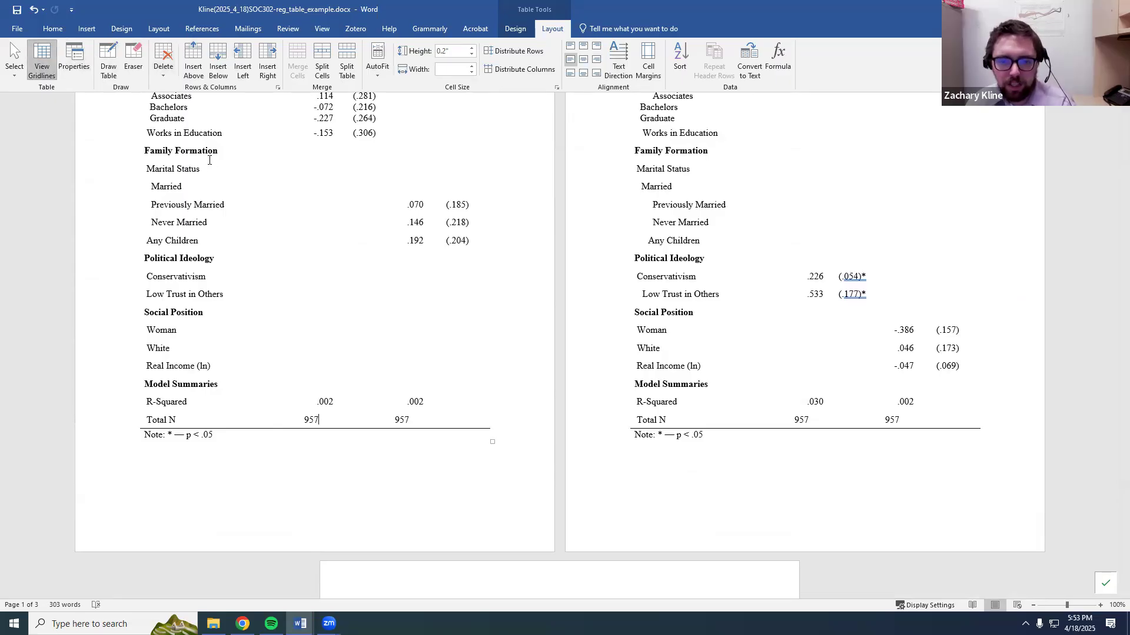
{"action": "left_click", "coordinate": [366, 406]}
{"action": "mouse_move", "coordinate": [308, 401]}
{"action": "left_mouse_down"}
{"action": "mouse_move", "coordinate": [346, 402]}
{"action": "mouse_move", "coordinate": [323, 403]}
{"action": "left_mouse_up"}
{"action": "left_click", "coordinate": [356, 404]}
{"action": "left_click", "coordinate": [336, 404]}
{"action": "right_click", "coordinate": [352, 404]}
{"action": "left_click", "coordinate": [398, 490]}
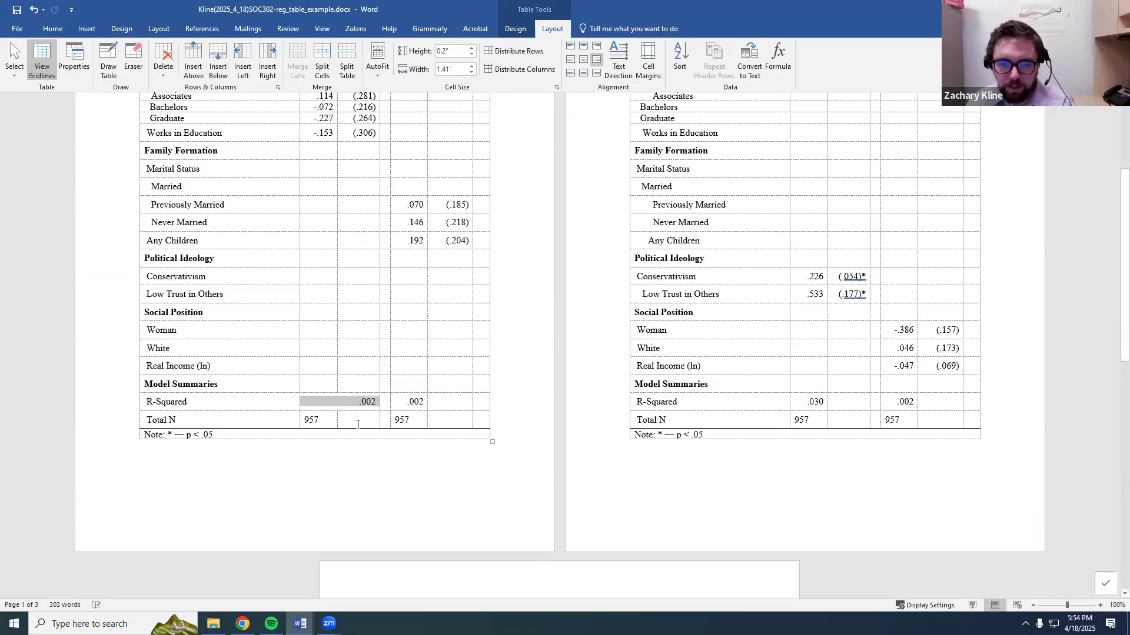
{"action": "left_click", "coordinate": [584, 59]}
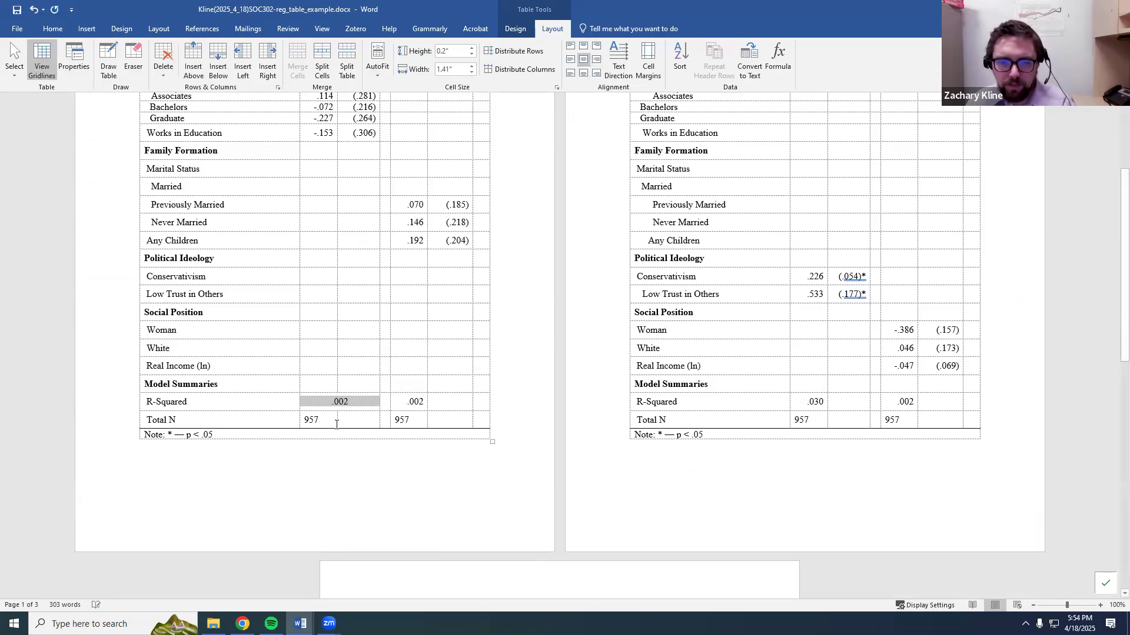
Merge Model 1's two Total N cells in Table 3A and center the value.
{"action": "left_click_drag", "start_coordinate": [342, 421], "coordinate": [315, 420]}
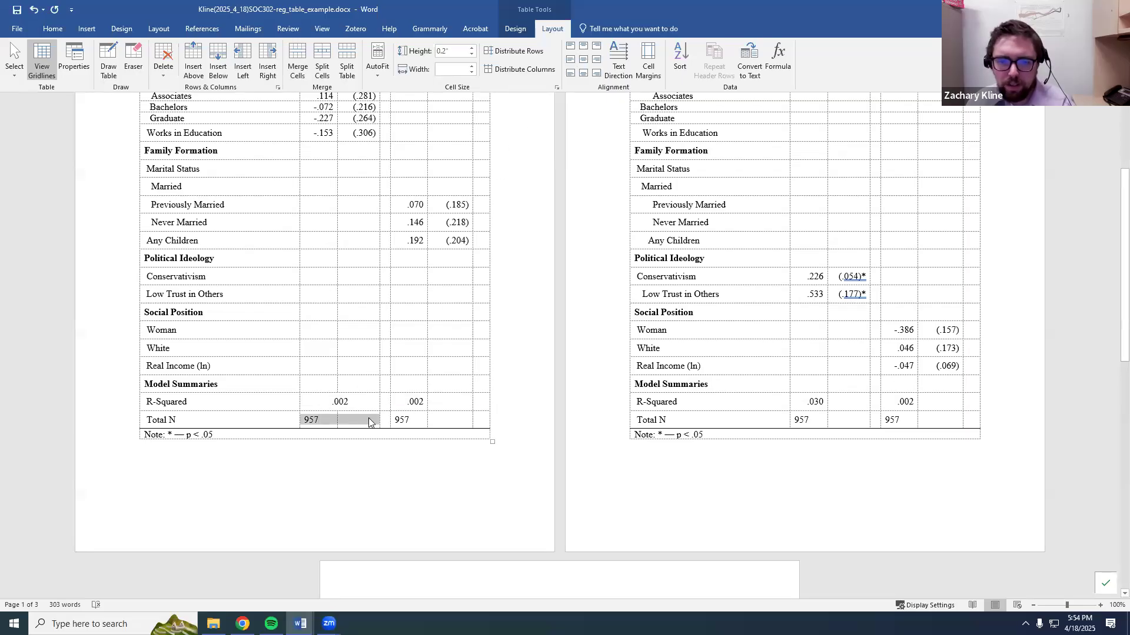
{"action": "right_click", "coordinate": [369, 423]}
{"action": "left_click", "coordinate": [415, 516]}
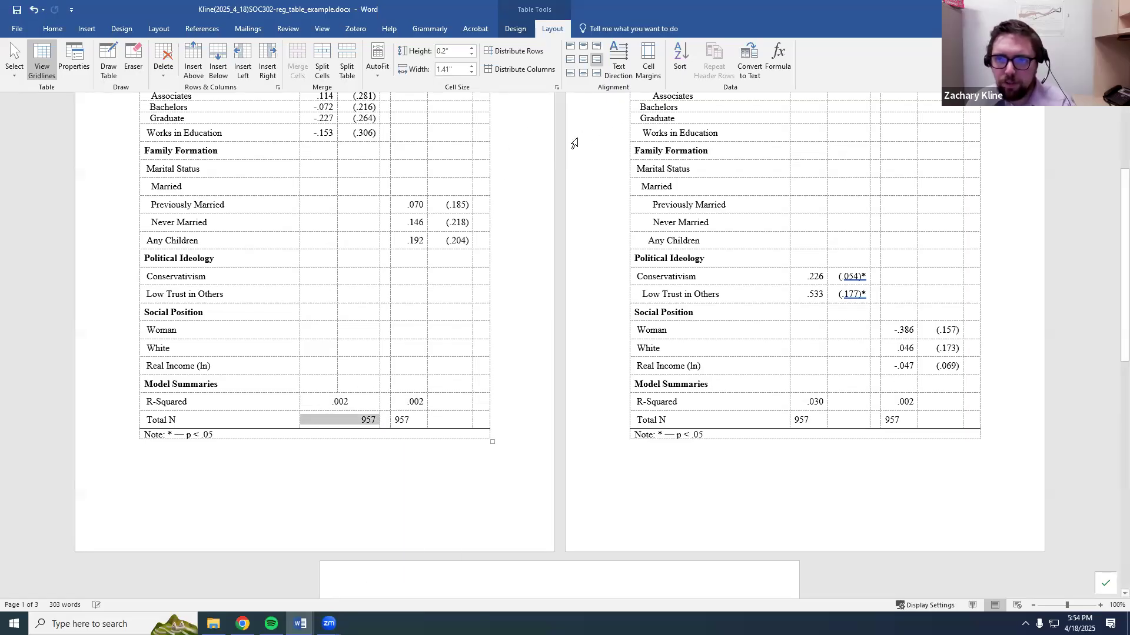
{"action": "left_click", "coordinate": [583, 59]}
{"action": "left_click", "coordinate": [516, 295]}
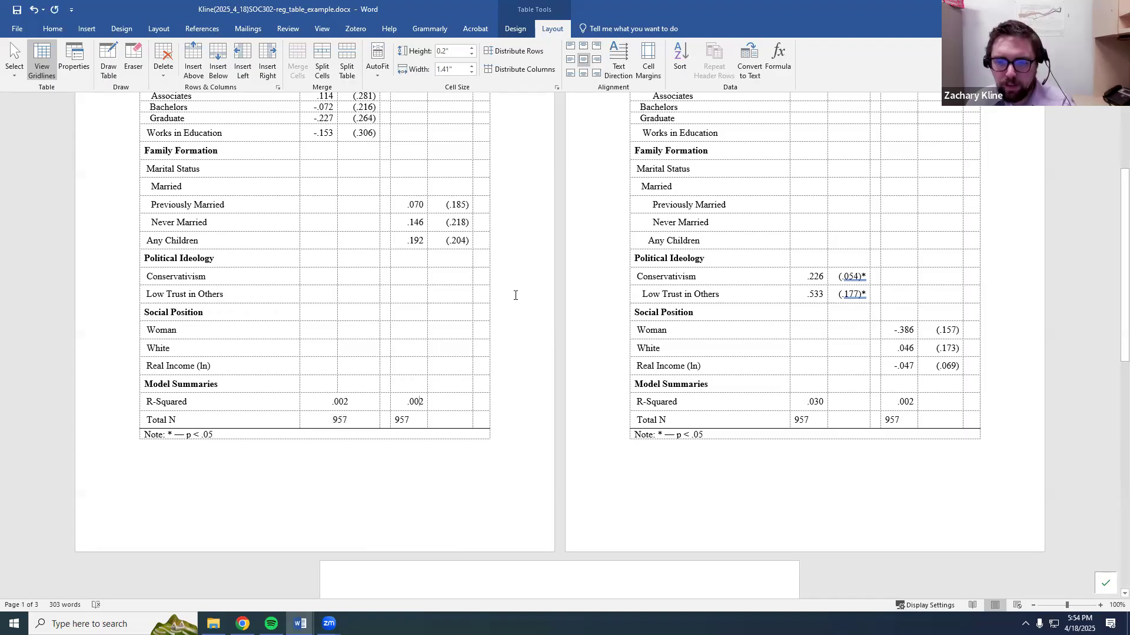
Merge Model 2's two R-Squared cells in Table 3A and center the value.
{"action": "left_click_drag", "start_coordinate": [405, 401], "coordinate": [465, 402]}
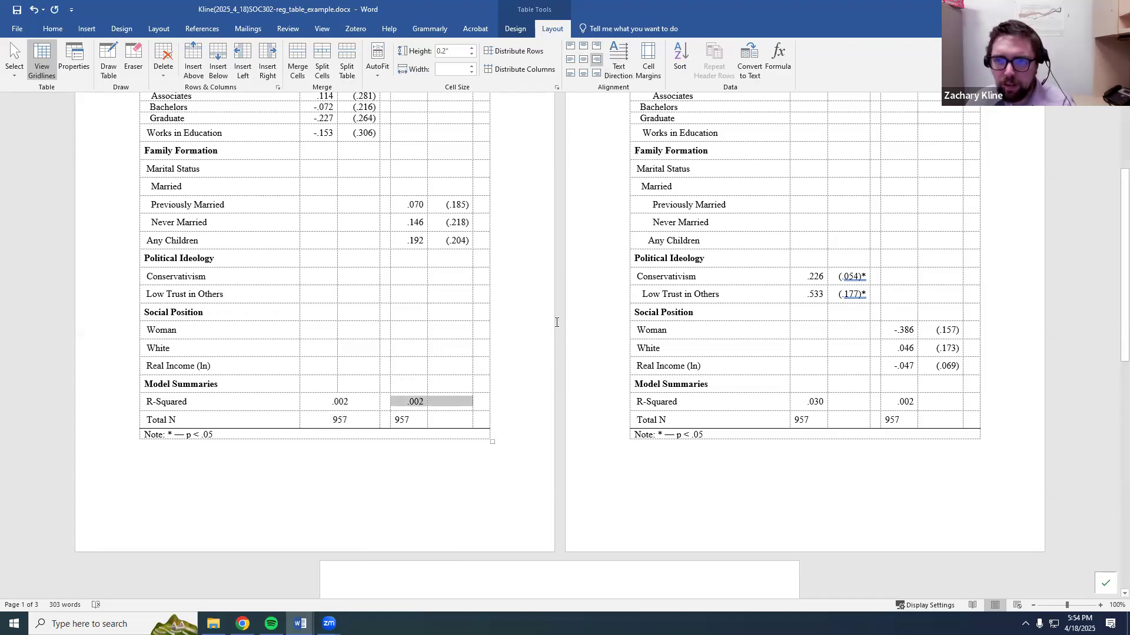
{"action": "right_click", "coordinate": [440, 404]}
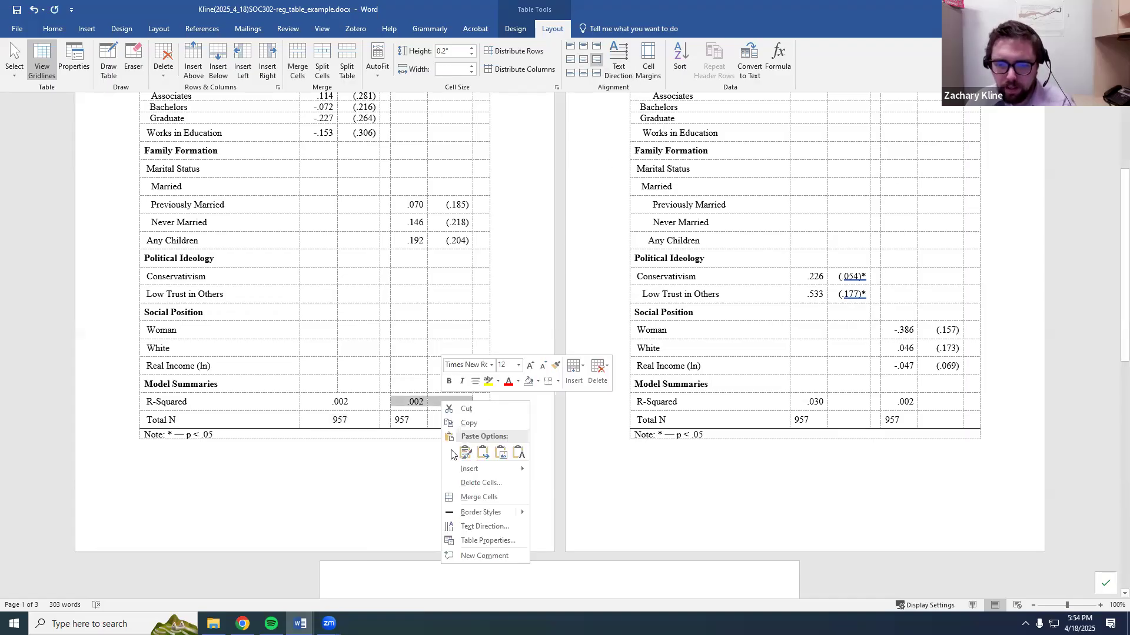
{"action": "left_click", "coordinate": [488, 494]}
{"action": "left_click", "coordinate": [583, 59]}
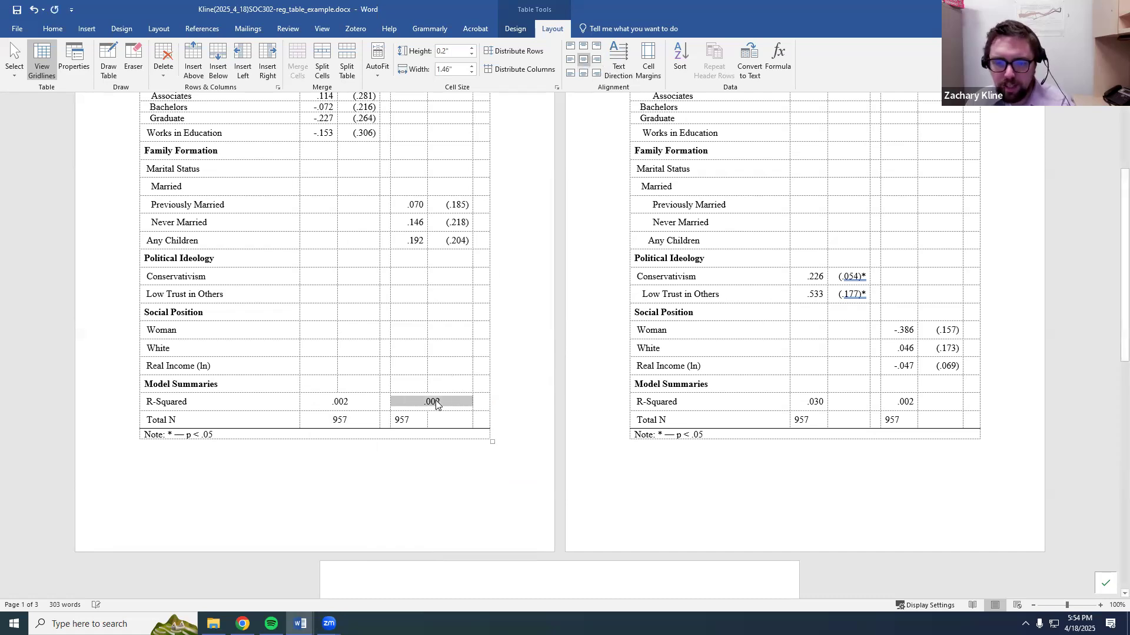
Merge Model 2's two Total N cells in Table 3A and center the value.
{"action": "left_click_drag", "start_coordinate": [442, 417], "coordinate": [403, 420]}
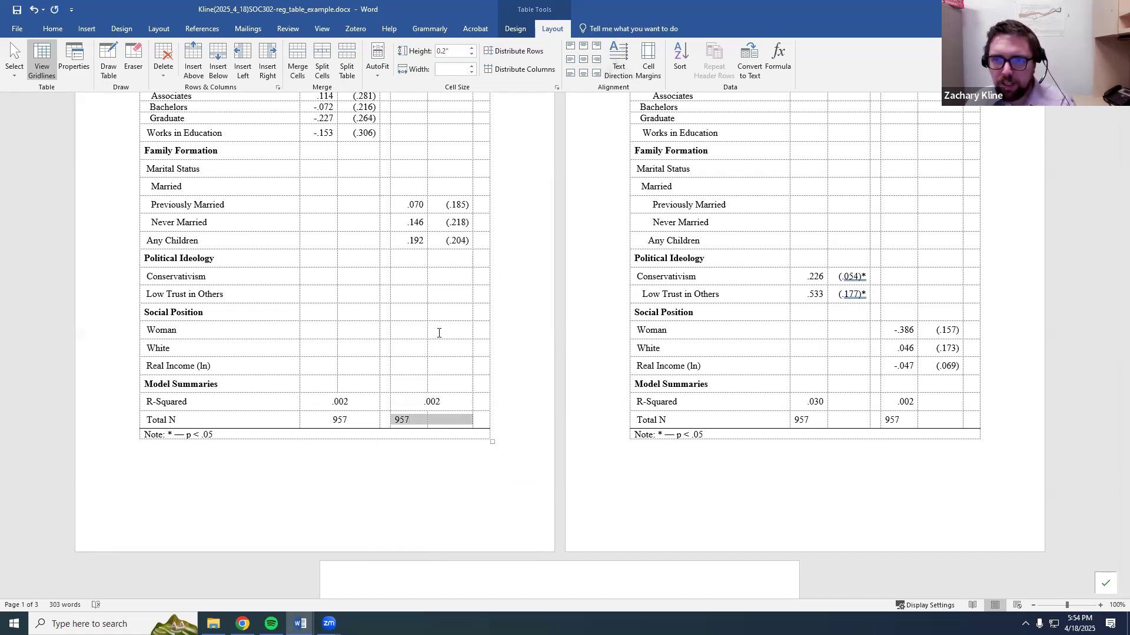
{"action": "right_click", "coordinate": [439, 415]}
{"action": "left_click", "coordinate": [478, 520]}
{"action": "left_click", "coordinate": [596, 59]}
{"action": "left_click", "coordinate": [584, 59]}
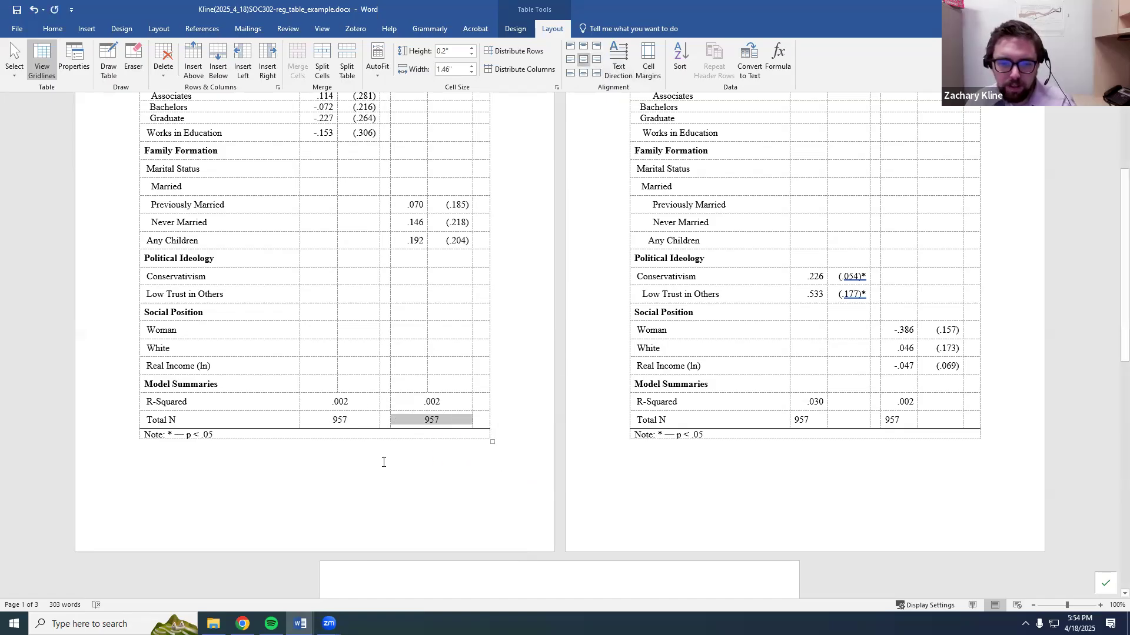
Merge the two R-Squared cells of the first model in Table 3B and center the value.
{"action": "scroll", "coordinate": [383, 462], "scroll_direction": "up", "scroll_amount": 1}
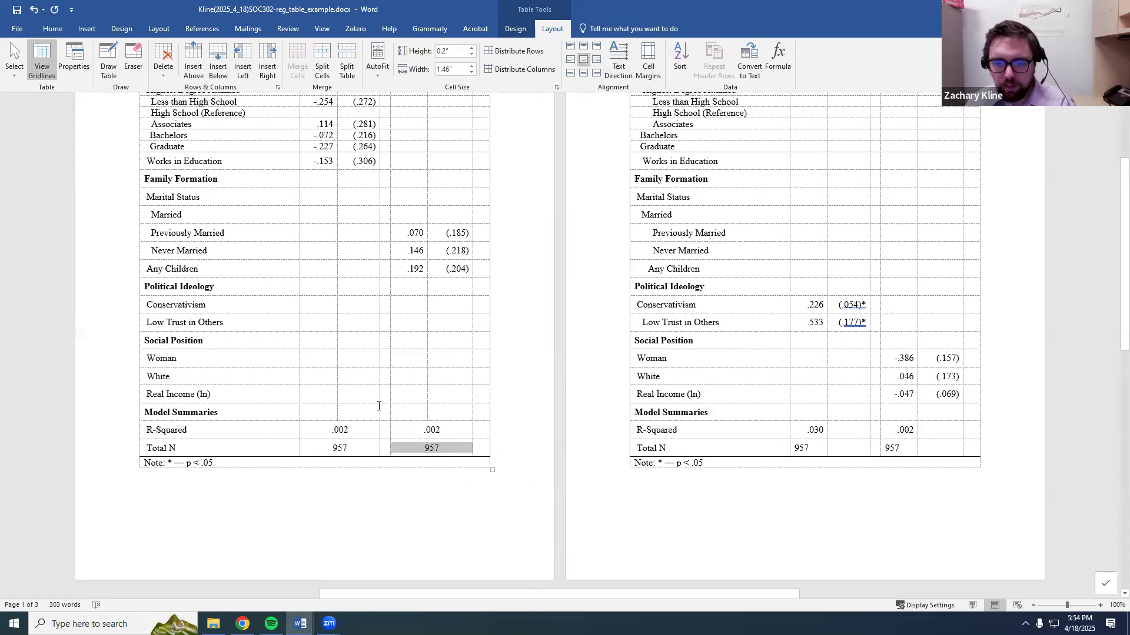
{"action": "scroll", "coordinate": [873, 488], "scroll_direction": "up", "scroll_amount": 1}
{"action": "left_click_drag", "start_coordinate": [803, 458], "coordinate": [859, 459]}
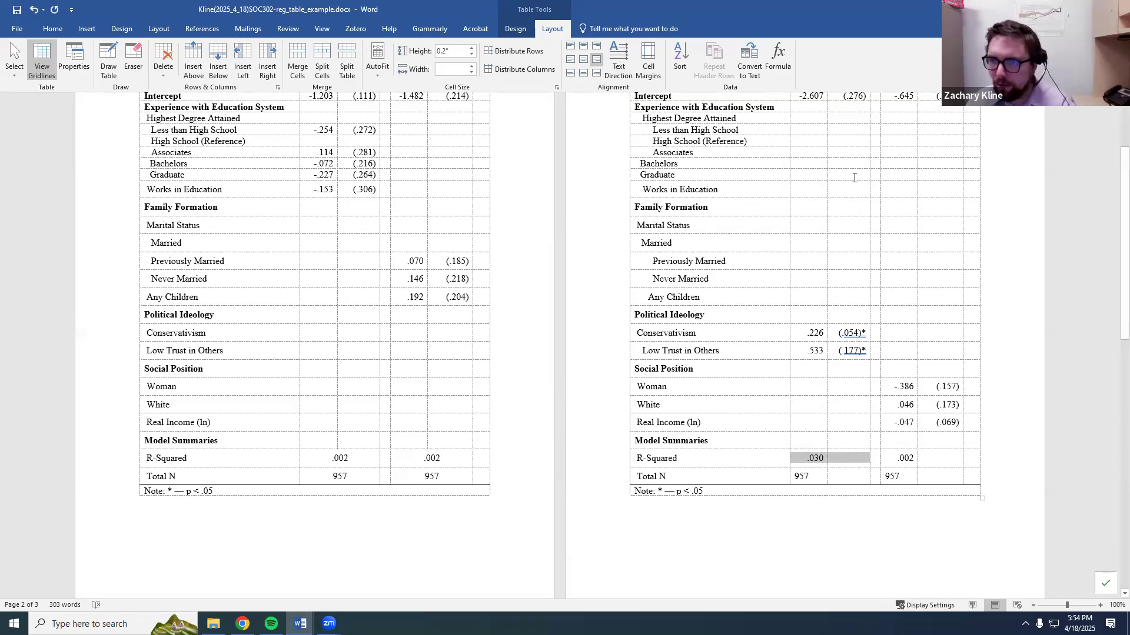
{"action": "scroll", "coordinate": [826, 460], "scroll_direction": "down", "scroll_amount": 2}
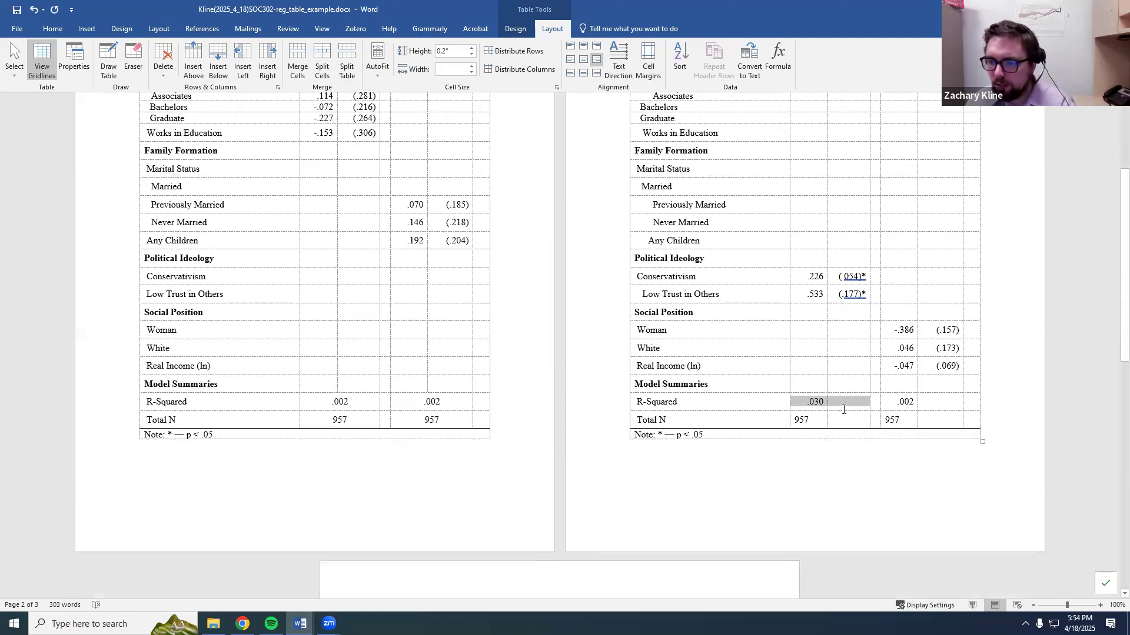
{"action": "key", "text": "shift+F10"}
{"action": "left_click", "coordinate": [887, 499]}
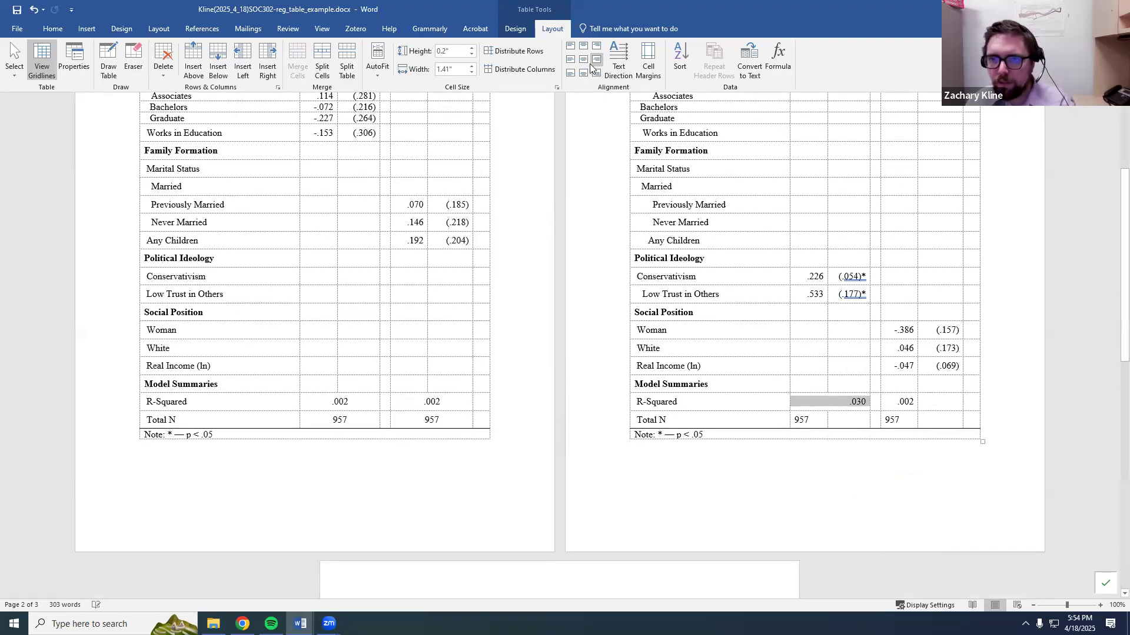
Merge the two Total N cells of the first model in Table 3B and center the value.
{"action": "left_click_drag", "start_coordinate": [831, 417], "coordinate": [803, 420]}
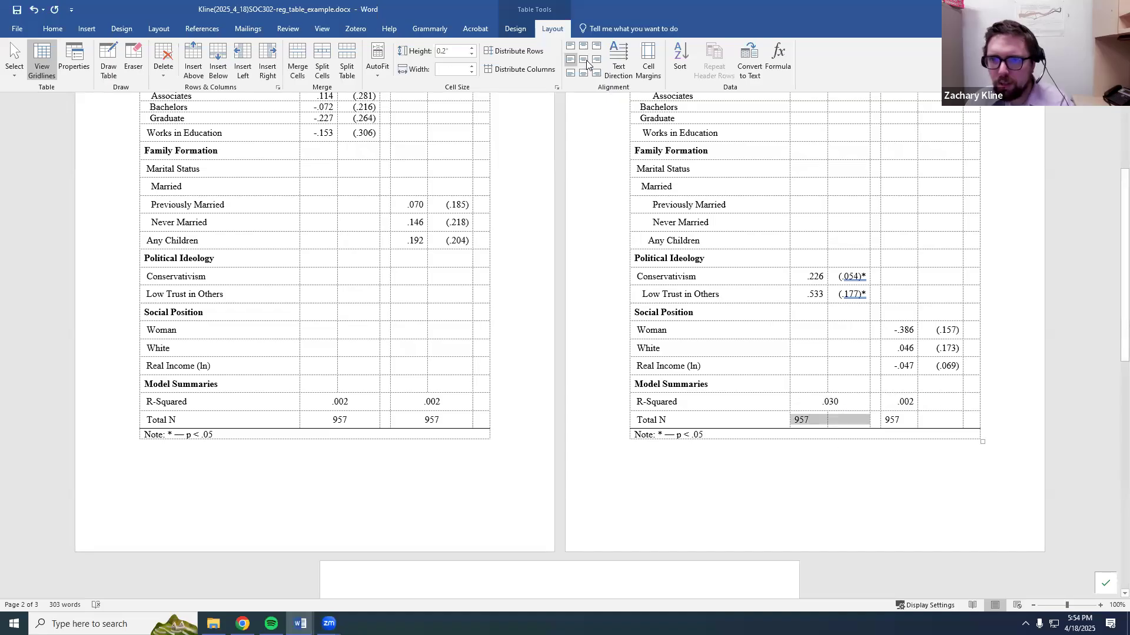
{"action": "right_click", "coordinate": [839, 420]}
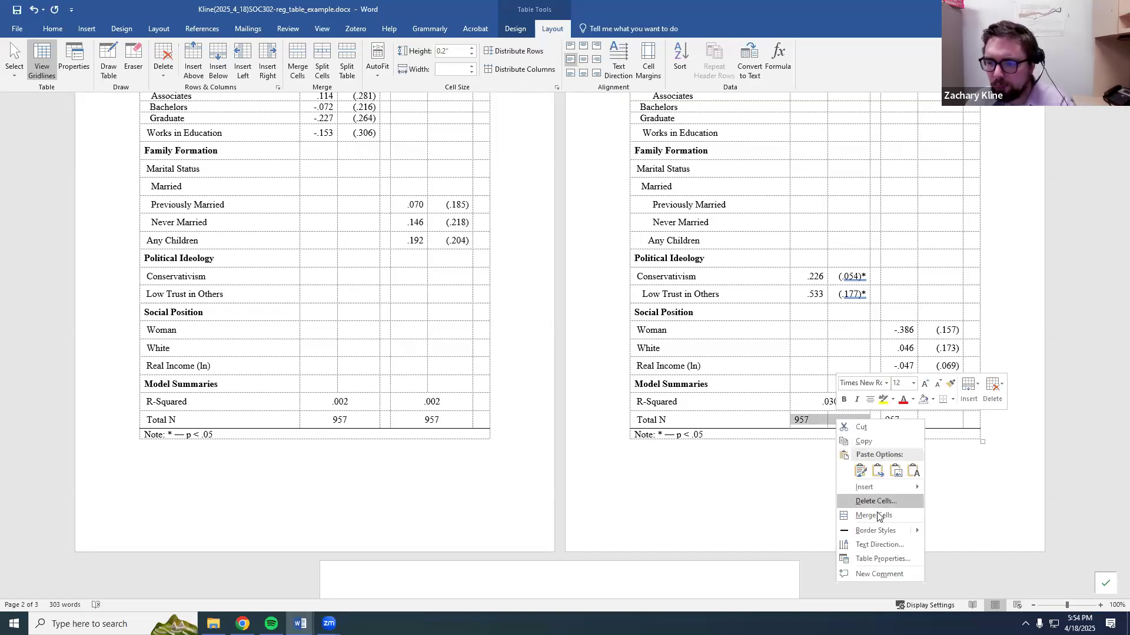
{"action": "left_click", "coordinate": [876, 516]}
Merge the two R-Squared cells of the second model in Table 3B and center the value.
{"action": "scroll", "coordinate": [932, 324], "scroll_direction": "down", "scroll_amount": 3}
{"action": "left_click_drag", "start_coordinate": [910, 317], "coordinate": [925, 323]}
{"action": "left_click", "coordinate": [930, 321]}
{"action": "left_click", "coordinate": [914, 318], "text": "shift"}
{"action": "right_click", "coordinate": [914, 318]}
{"action": "left_click", "coordinate": [956, 415]}
{"action": "left_click", "coordinate": [583, 60]}
Merge the two Total N cells of the second model in Table 3B and center the value.
{"action": "left_click_drag", "start_coordinate": [956, 336], "coordinate": [900, 337]}
{"action": "right_click", "coordinate": [894, 336]}
{"action": "left_click", "coordinate": [924, 431]}
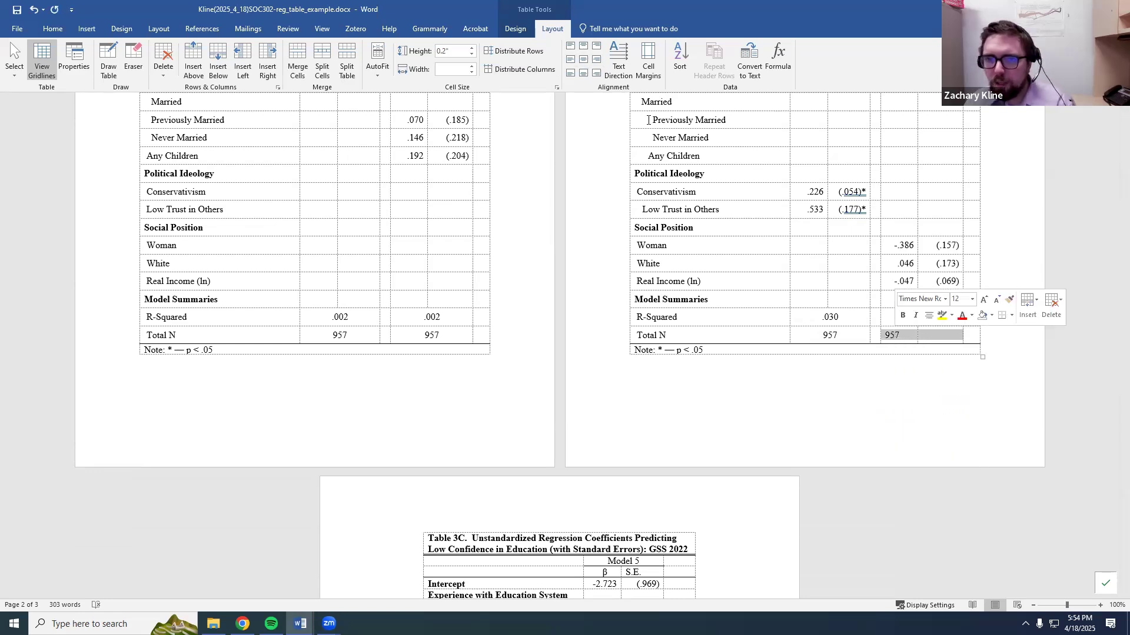
{"action": "left_click", "coordinate": [583, 59]}
Merge Model 5's two R-Squared cells in Table 3C and center the value.
{"action": "scroll", "coordinate": [614, 392], "scroll_direction": "down", "scroll_amount": 8}
{"action": "left_click_drag", "start_coordinate": [611, 392], "coordinate": [636, 392]}
{"action": "right_click", "coordinate": [635, 391]}
{"action": "left_click", "coordinate": [677, 490]}
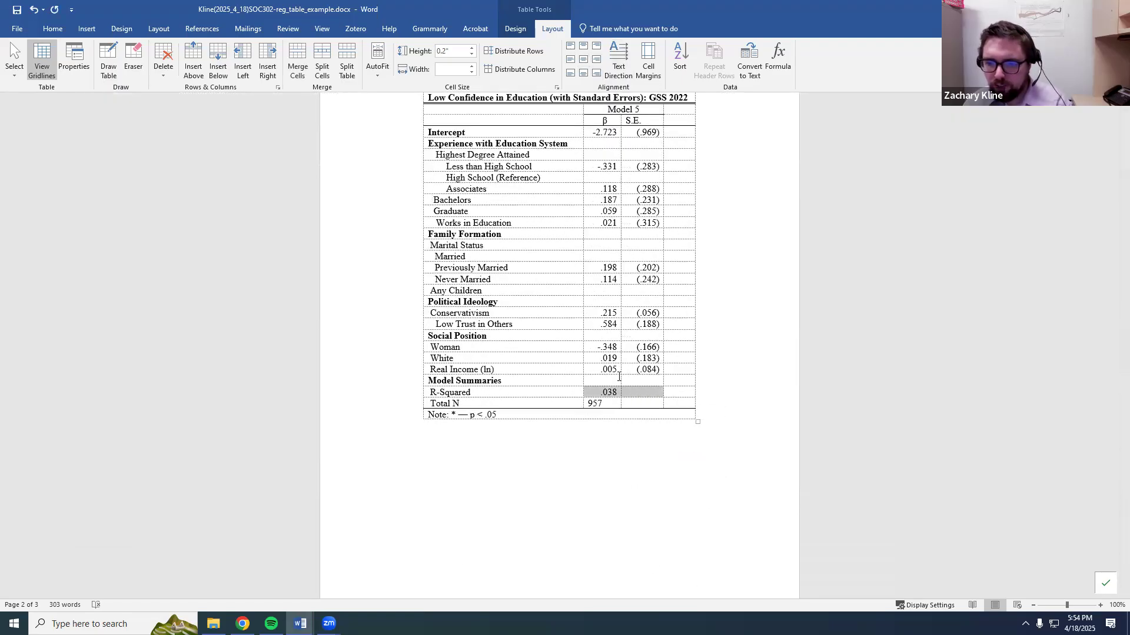
{"action": "left_click", "coordinate": [583, 59]}
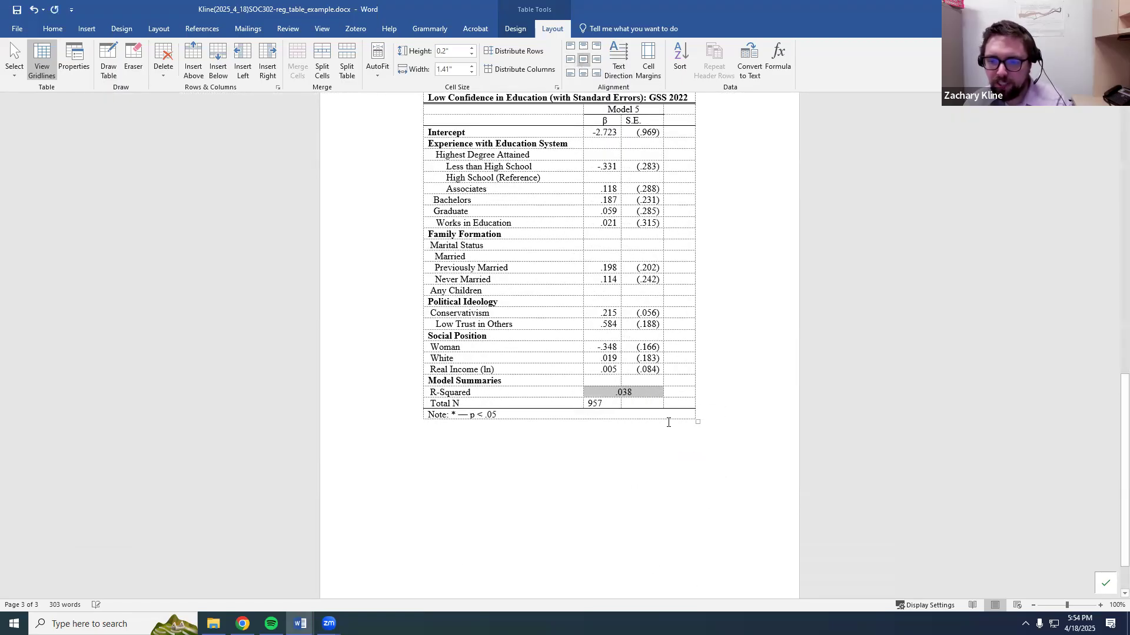
Merge Model 5's two Total N cells in Table 3C and center the value.
{"action": "left_click_drag", "start_coordinate": [606, 404], "coordinate": [635, 405]}
{"action": "right_click", "coordinate": [636, 405]}
{"action": "left_click", "coordinate": [678, 504]}
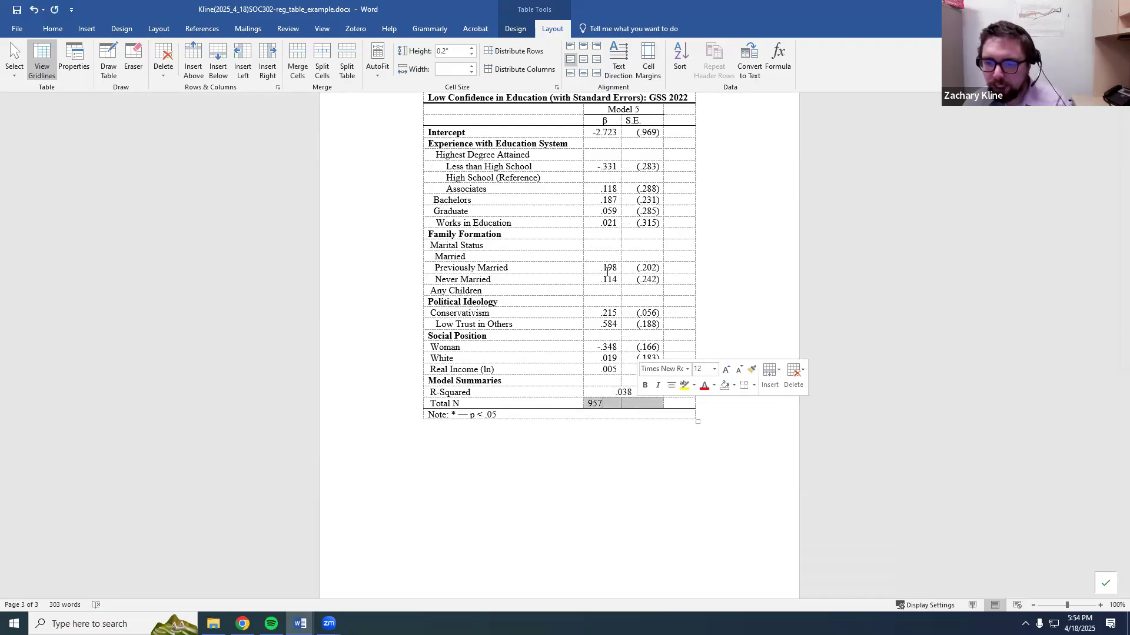
{"action": "left_click", "coordinate": [583, 60]}
{"action": "left_click", "coordinate": [652, 478]}
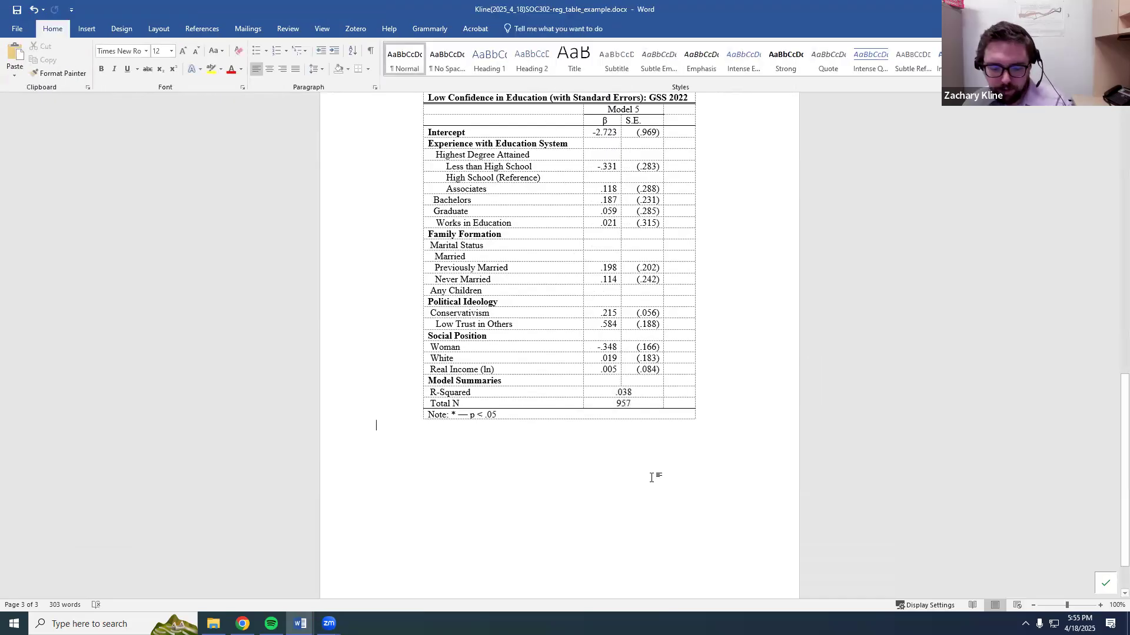
Review Tables 3A, 3B and 3C for remaining formatting problems and missing significance asterisks.
{"action": "scroll", "coordinate": [653, 474], "scroll_direction": "up", "scroll_amount": 2}
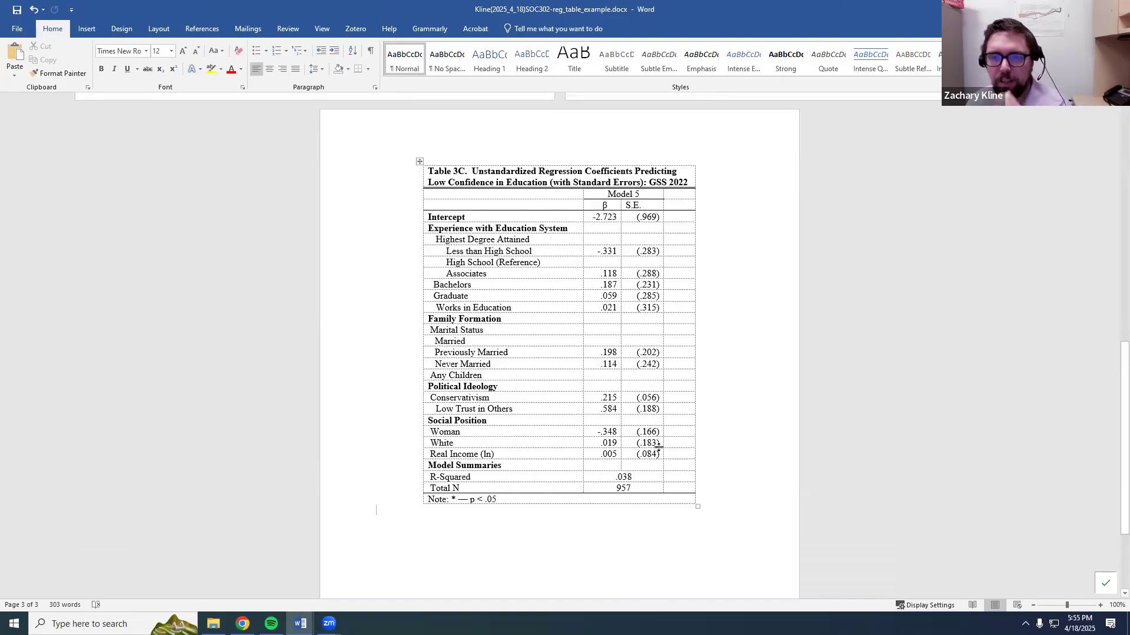
{"action": "scroll", "coordinate": [659, 447], "scroll_direction": "up", "scroll_amount": 9}
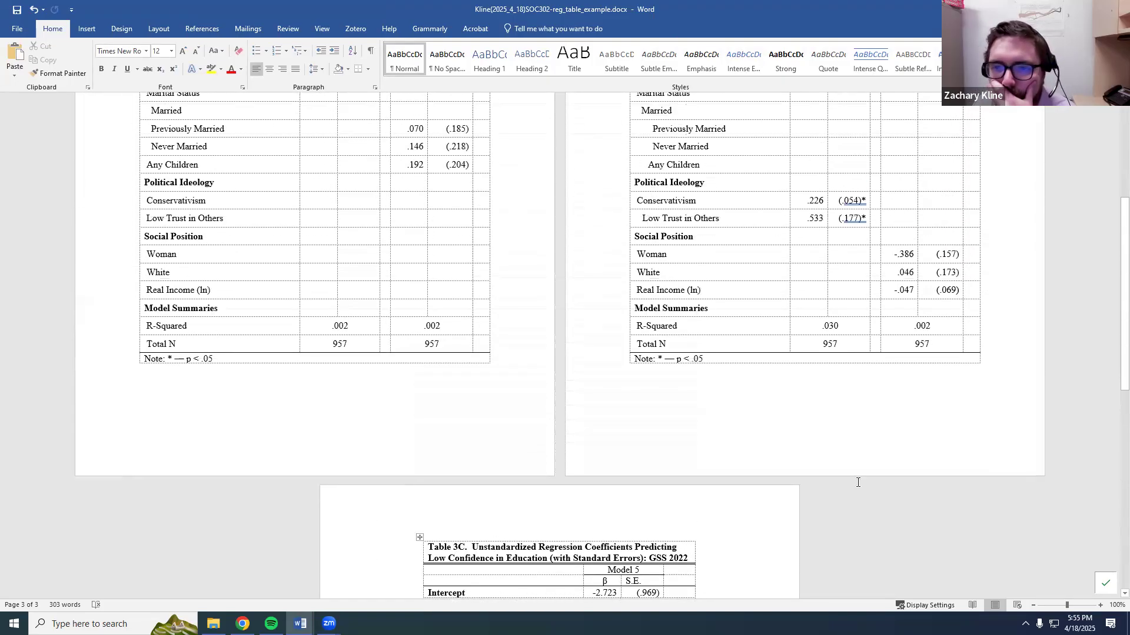
{"action": "scroll", "coordinate": [858, 482], "scroll_direction": "up", "scroll_amount": 4}
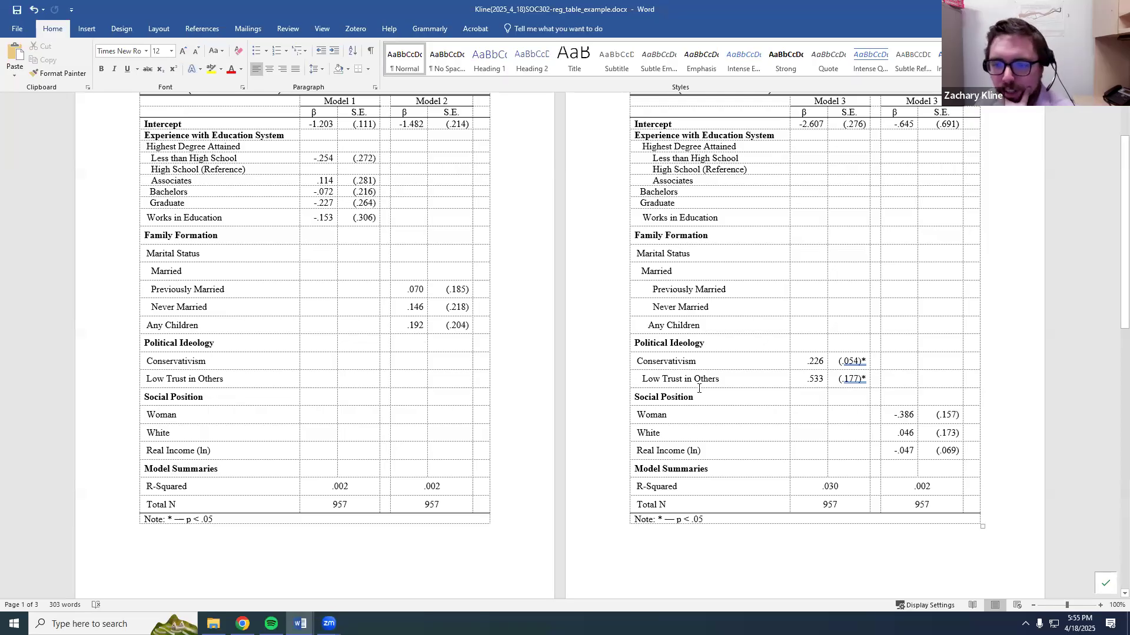
{"action": "scroll", "coordinate": [706, 410], "scroll_direction": "down", "scroll_amount": 4}
{"action": "scroll", "coordinate": [705, 410], "scroll_direction": "up", "scroll_amount": 3}
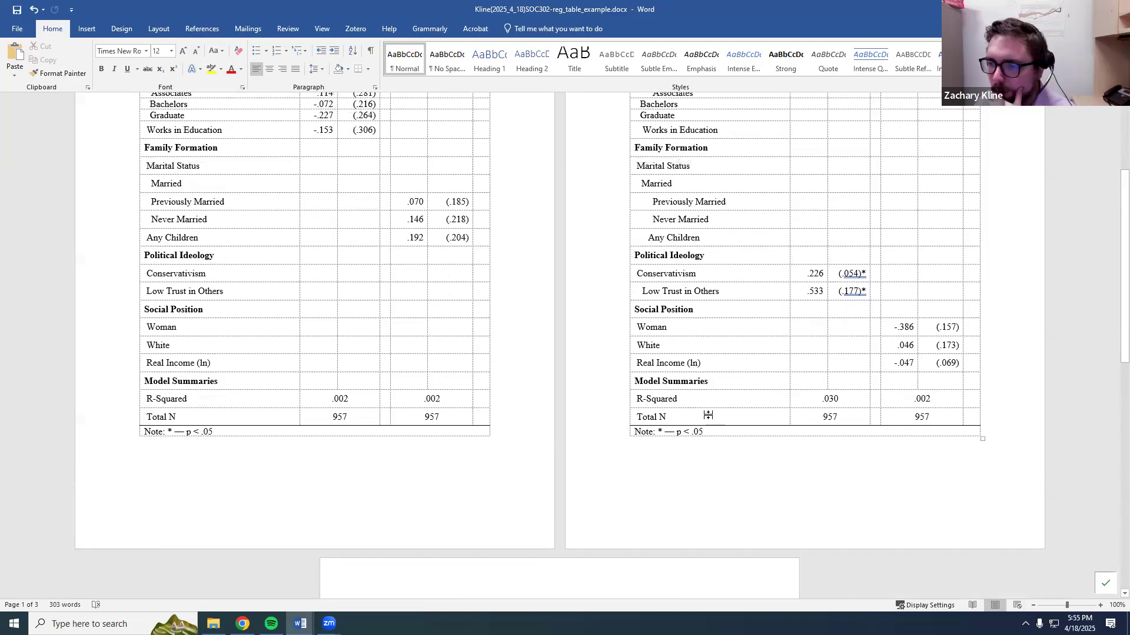
{"action": "scroll", "coordinate": [706, 413], "scroll_direction": "down", "scroll_amount": 8}
{"action": "scroll", "coordinate": [707, 416], "scroll_direction": "up", "scroll_amount": 10}
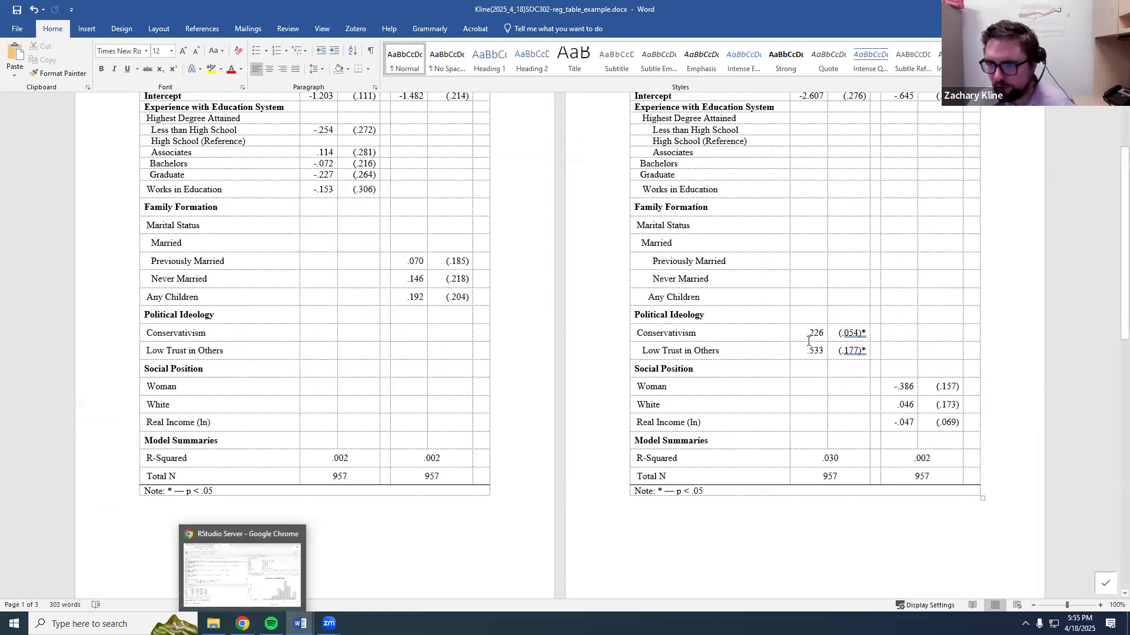
{"action": "left_click", "coordinate": [973, 348]}
{"action": "scroll", "coordinate": [970, 347], "scroll_direction": "up", "scroll_amount": 2}
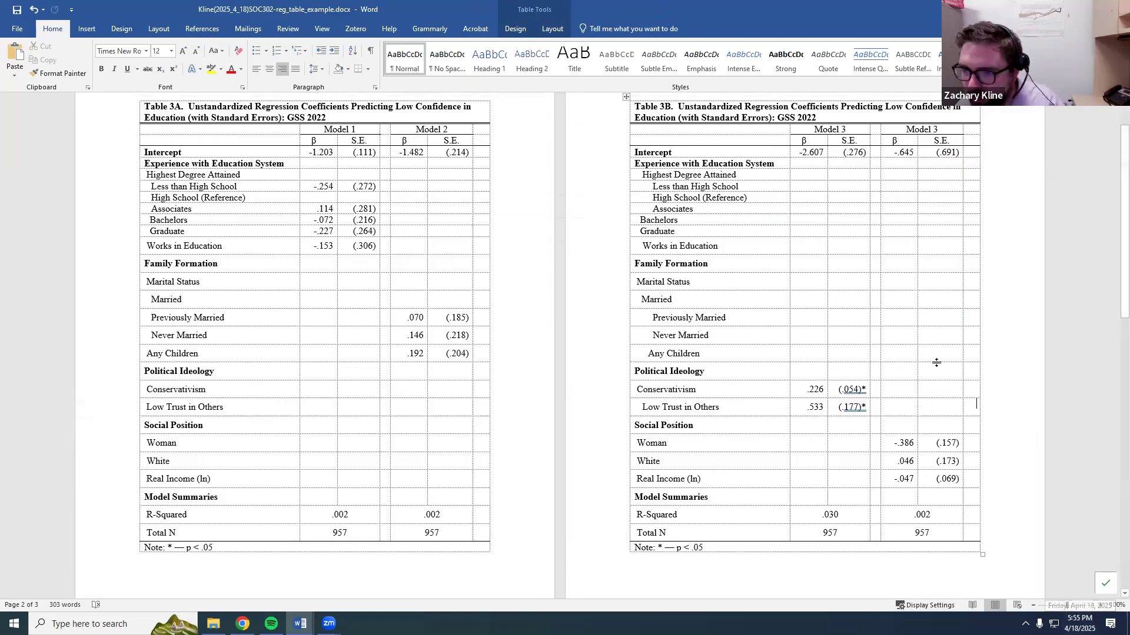
{"action": "scroll", "coordinate": [941, 353], "scroll_direction": "down", "scroll_amount": 5}
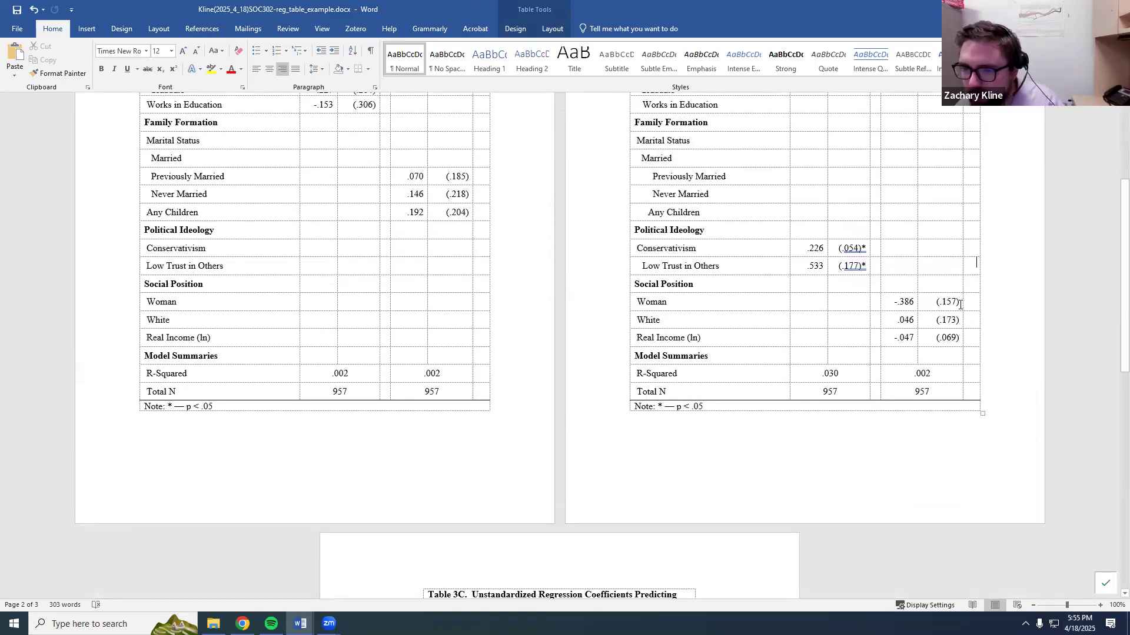
Switch to RStudio, run the Model 4 regression, summary and pR2 lines, and check which coefficients are significant.
{"action": "key", "text": "alt+Tab"}
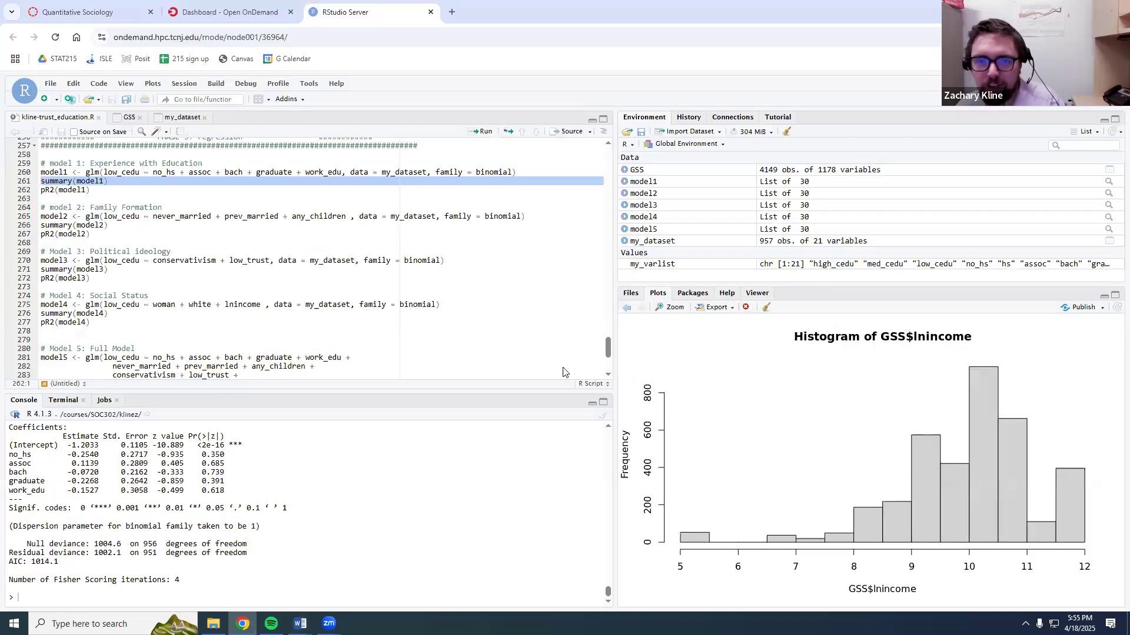
{"action": "left_click_drag", "start_coordinate": [112, 270], "coordinate": [31, 259]}
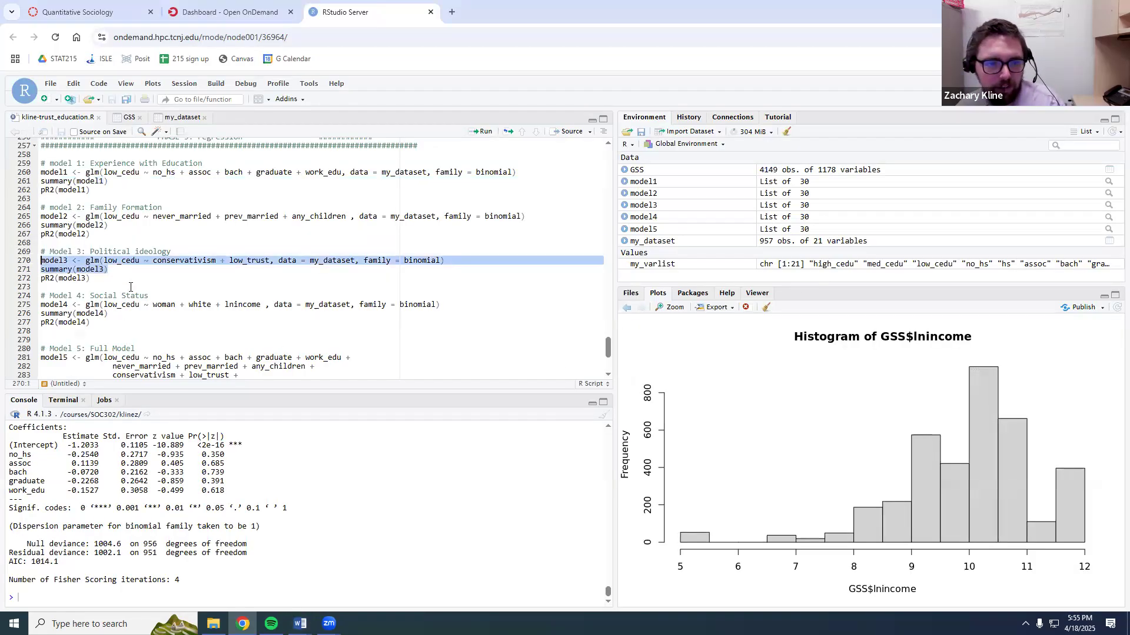
{"action": "left_click", "coordinate": [128, 286]}
{"action": "left_click", "coordinate": [22, 258], "text": "shift"}
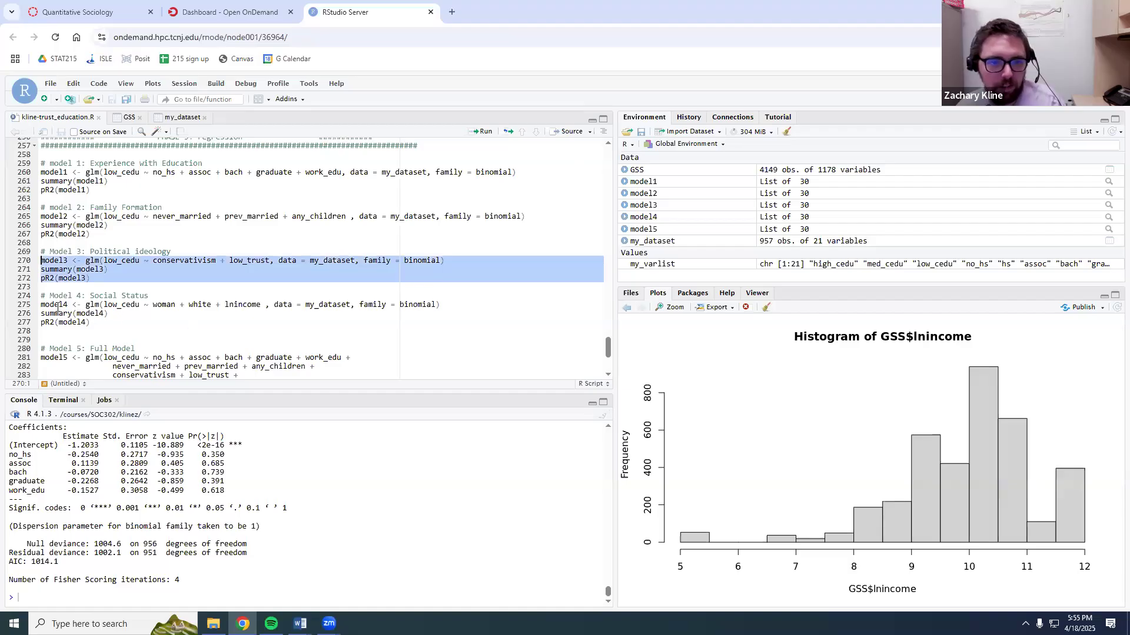
{"action": "left_click_drag", "start_coordinate": [71, 330], "coordinate": [40, 306]}
{"action": "left_click", "coordinate": [477, 134]}
{"action": "scroll", "coordinate": [290, 490], "scroll_direction": "up", "scroll_amount": 3}
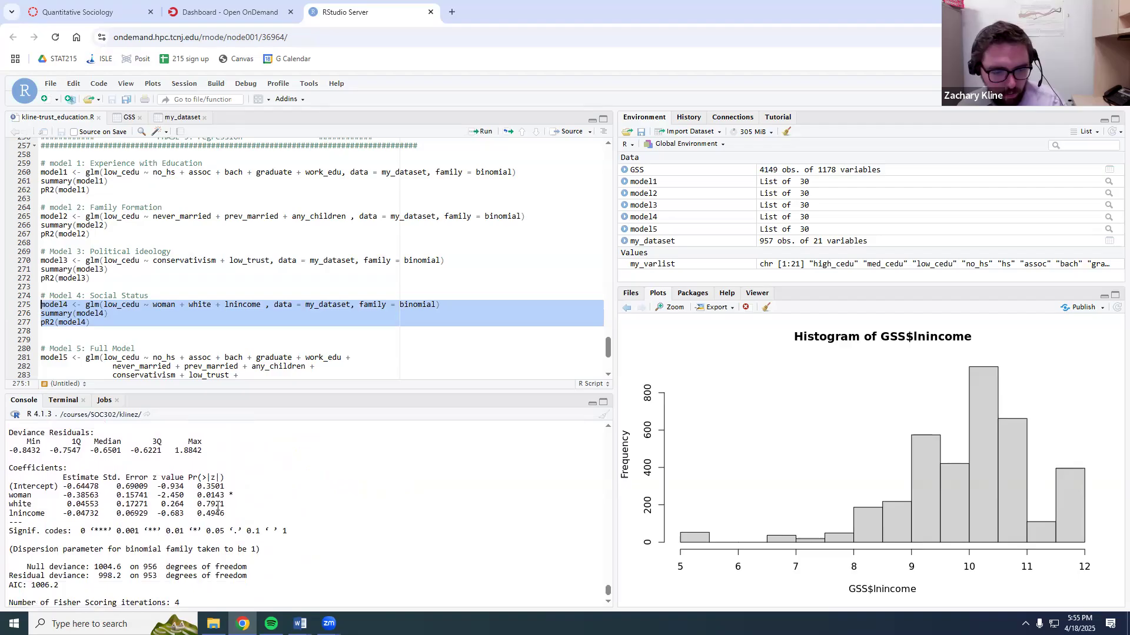
Switch back to Word and add an asterisk after Woman's standard error in the second model of Table 3B.
{"action": "key", "text": "alt+Tab"}
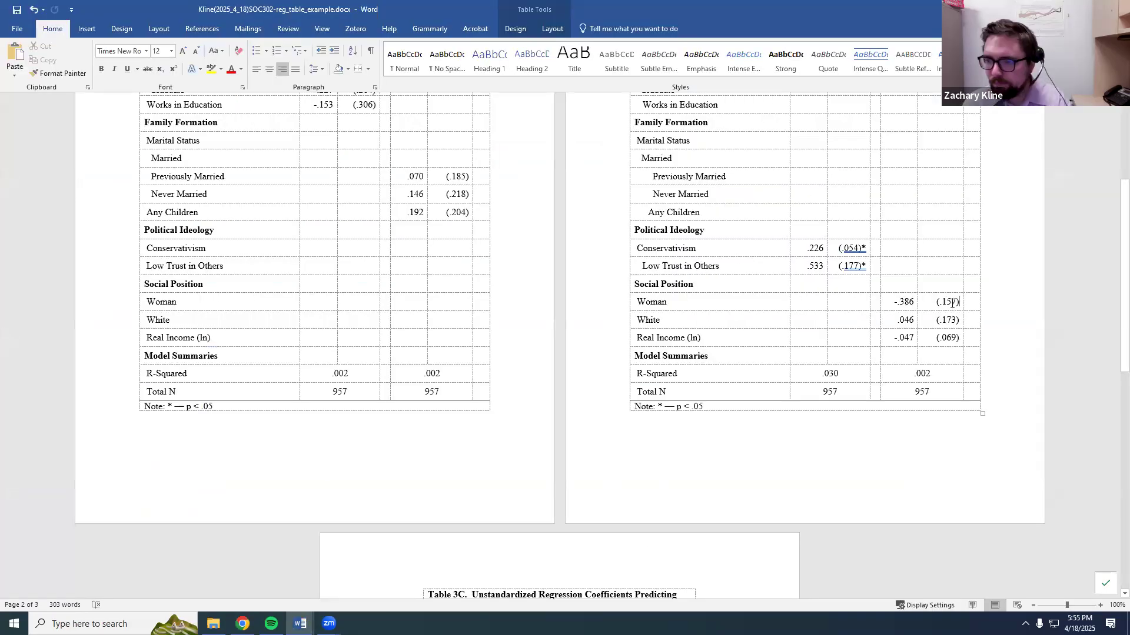
{"action": "scroll", "coordinate": [952, 303], "scroll_direction": "down", "scroll_amount": 5}
Switch to RStudio, run the full Model 5 regression, summary and pR2 lines, and check which coefficients are significant.
{"action": "key", "text": "alt+Tab"}
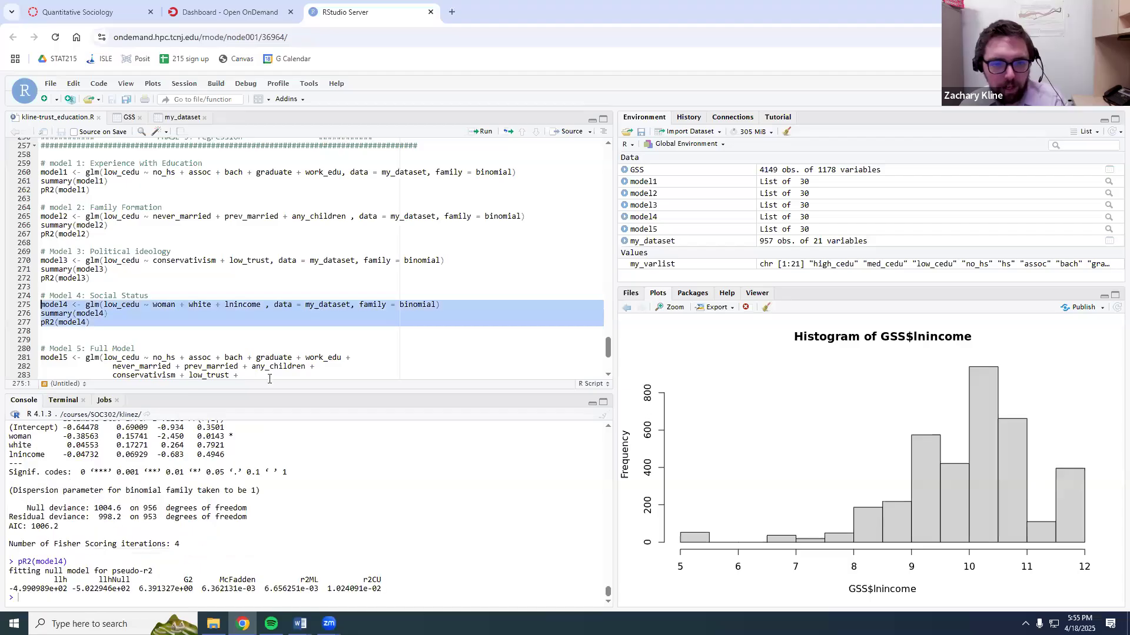
{"action": "scroll", "coordinate": [272, 352], "scroll_direction": "down", "scroll_amount": 3}
{"action": "left_click_drag", "start_coordinate": [114, 338], "coordinate": [40, 287]}
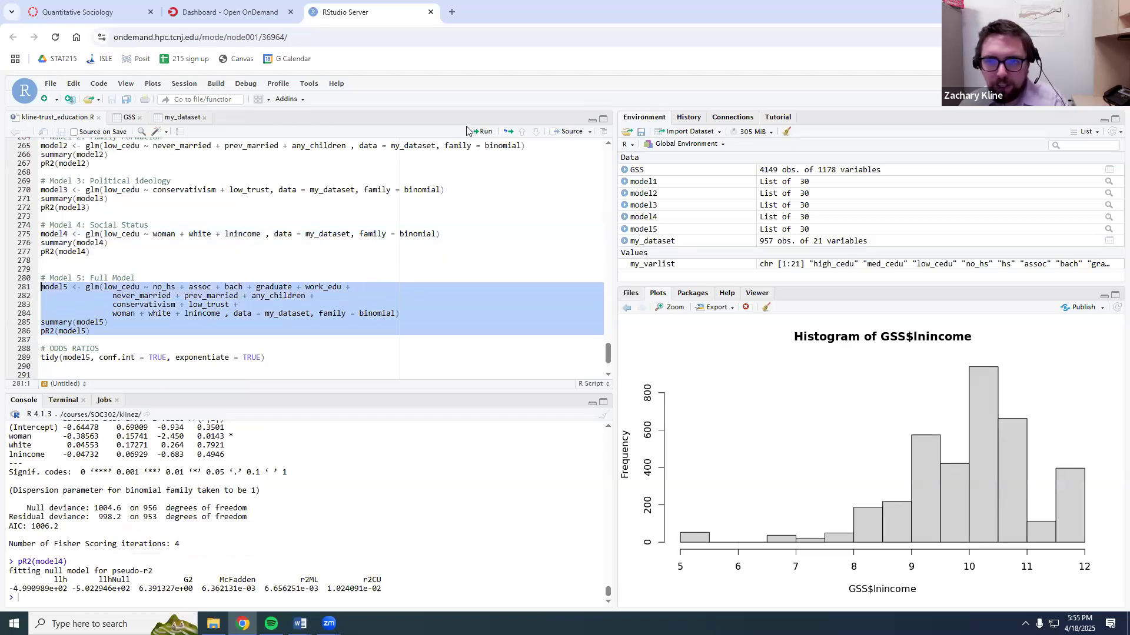
{"action": "key", "text": "ctrl+Return"}
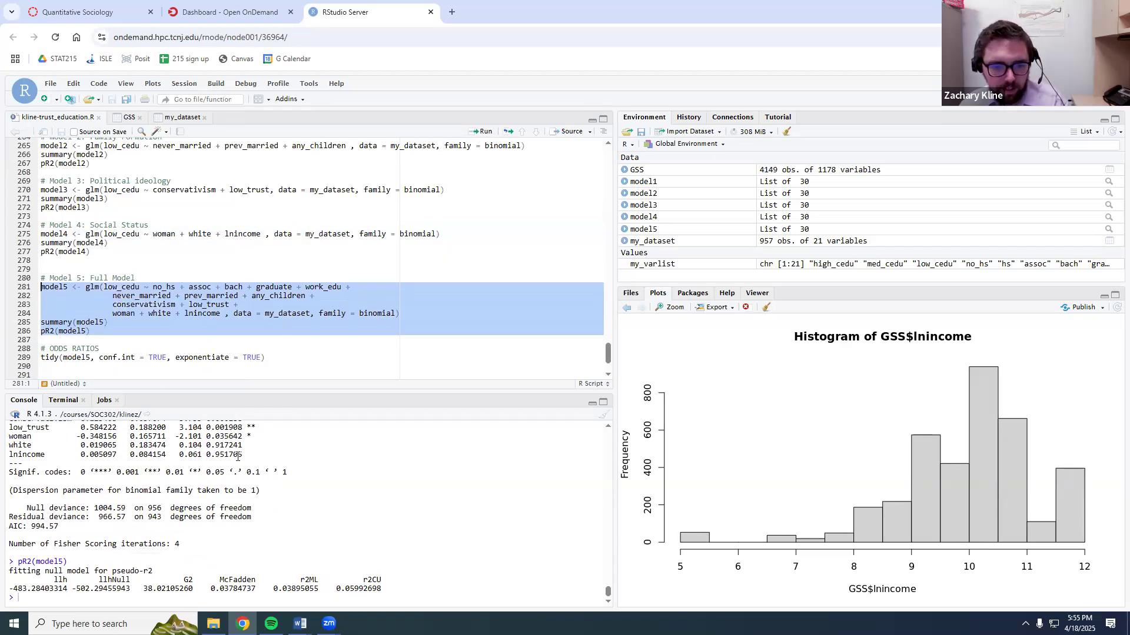
{"action": "scroll", "coordinate": [265, 492], "scroll_direction": "up", "scroll_amount": 2}
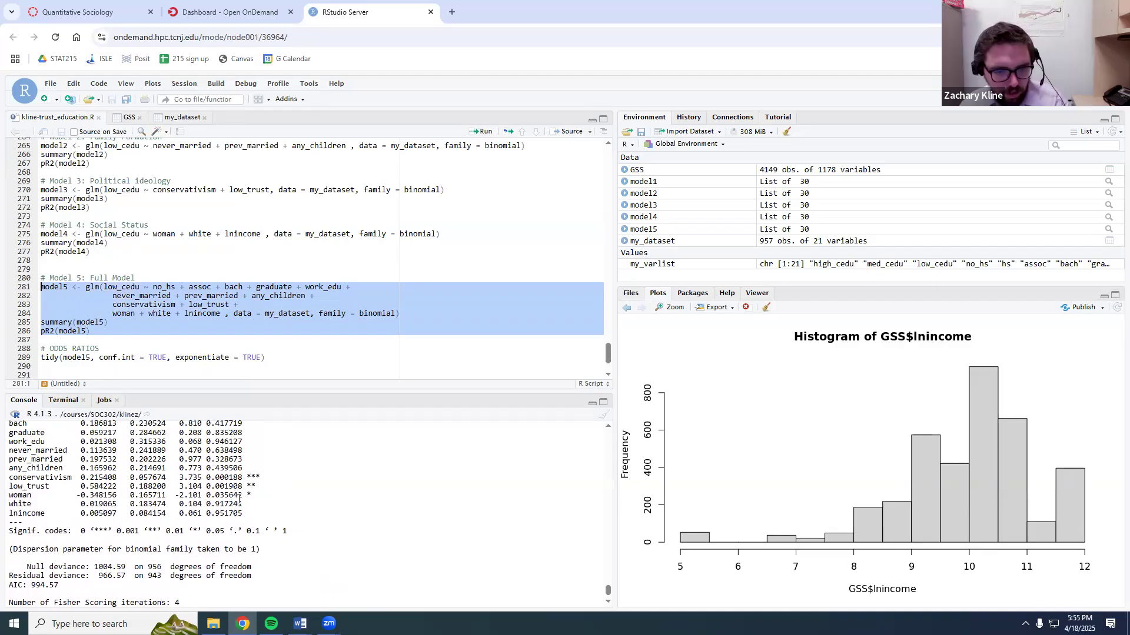
Switch back to Word and add asterisks after the Woman, Low Trust in Others and Conservativism standard errors in Table 3C.
{"action": "key", "text": "alt+Tab"}
{"action": "scroll", "coordinate": [777, 452], "scroll_direction": "down", "scroll_amount": 4}
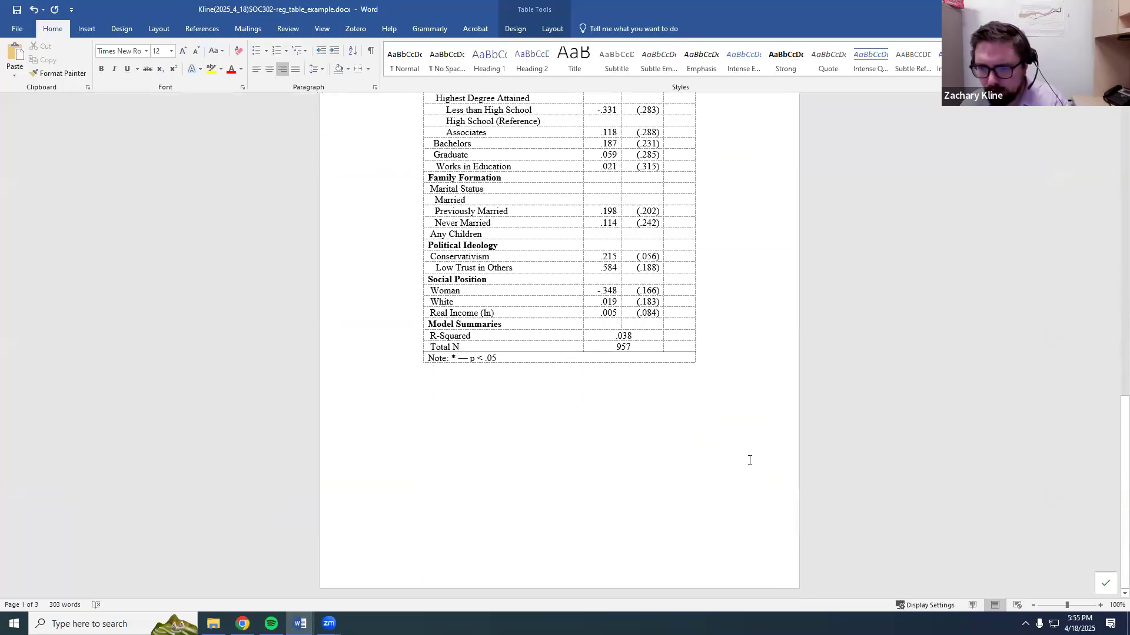
{"action": "scroll", "coordinate": [706, 447], "scroll_direction": "up", "scroll_amount": 4}
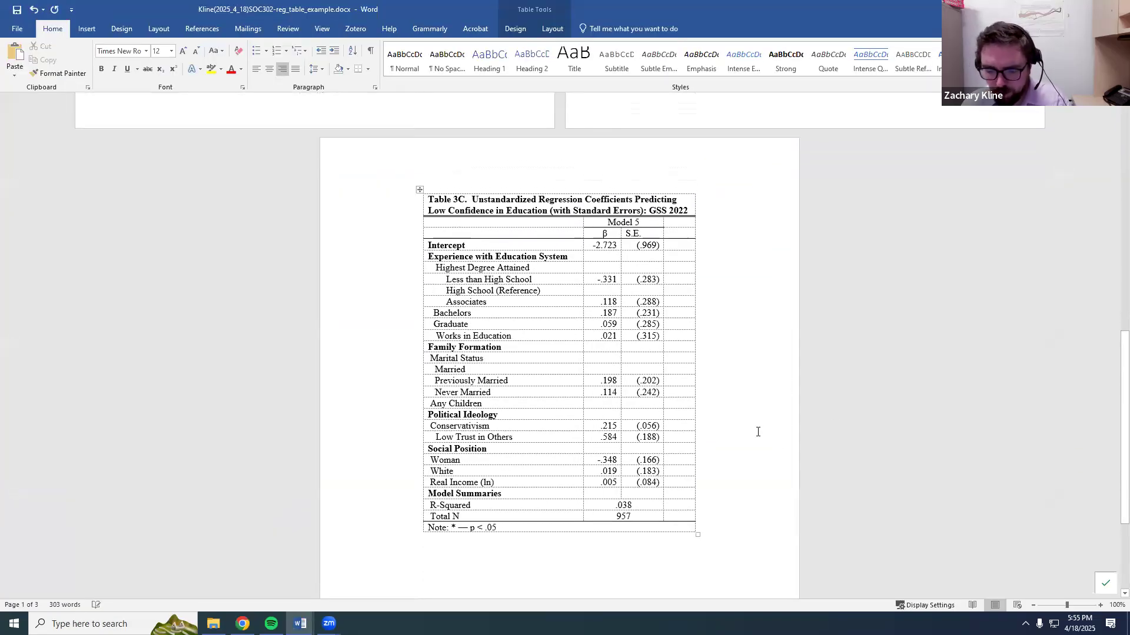
{"action": "type", "text": "*"}
{"action": "key", "text": "Up"}
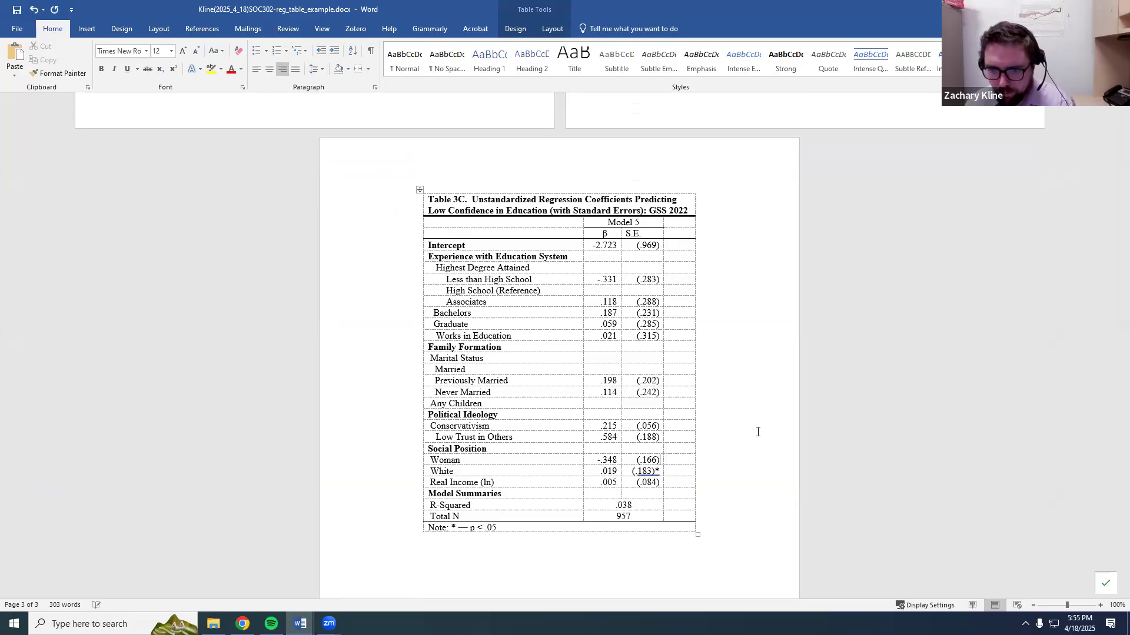
{"action": "key", "text": "BackSpace"}
{"action": "key", "text": "Up"}
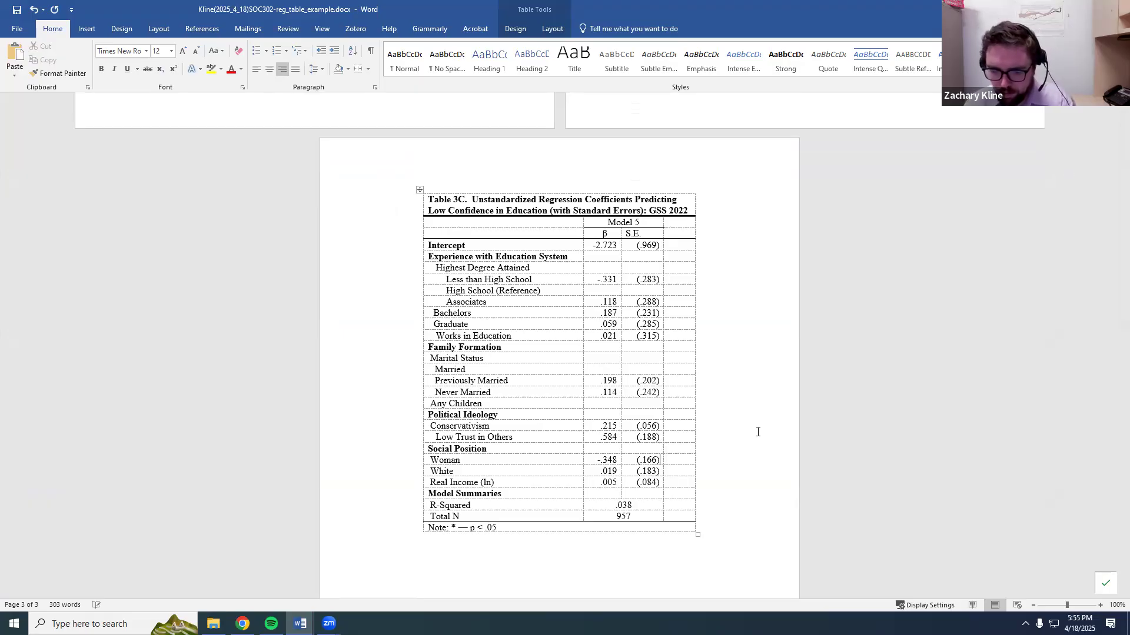
{"action": "type", "text": "*"}
{"action": "key", "text": "Up"}
{"action": "key", "text": "Up"}
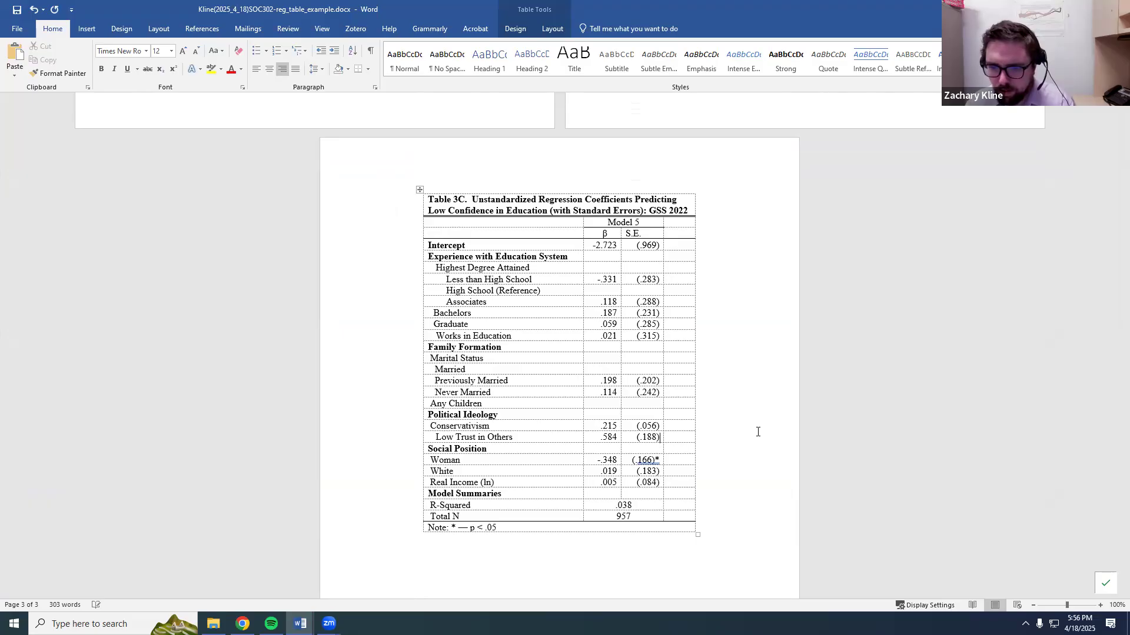
{"action": "type", "text": "*"}
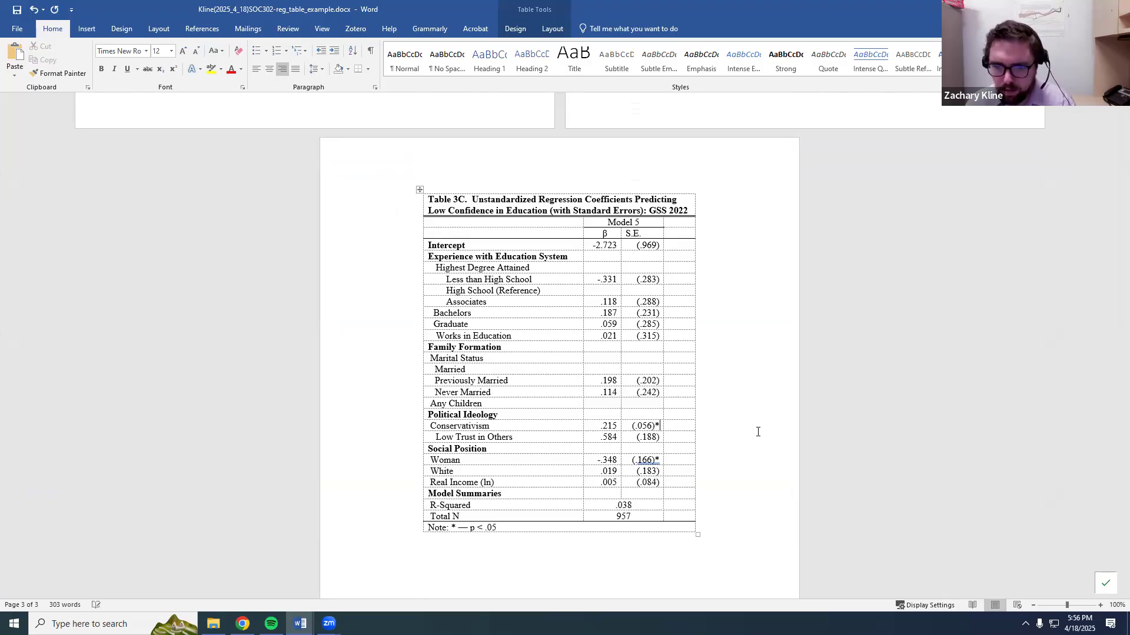
{"action": "type", "text": "*"}
Remove the extra indent before Low Trust in Others in Table 3C so the label aligns with Conservativism.
{"action": "left_click", "coordinate": [443, 440]}
{"action": "key", "text": "BackSpace"}
{"action": "key", "text": "BackSpace"}
{"action": "key", "text": "BackSpace"}
{"action": "key", "text": "BackSpace"}
{"action": "type", "text": "L"}
Remove the extra indent before Low Trust in Others in Table 3B so the label aligns with Conservativism.
{"action": "scroll", "coordinate": [575, 388], "scroll_direction": "up", "scroll_amount": 4}
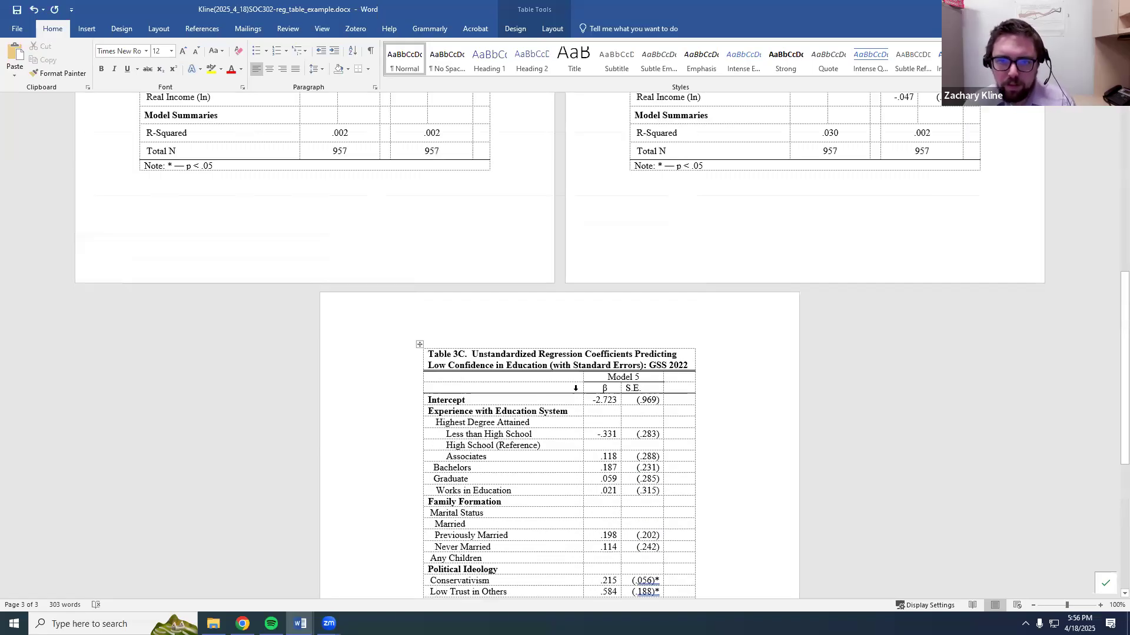
{"action": "scroll", "coordinate": [576, 389], "scroll_direction": "up", "scroll_amount": 5}
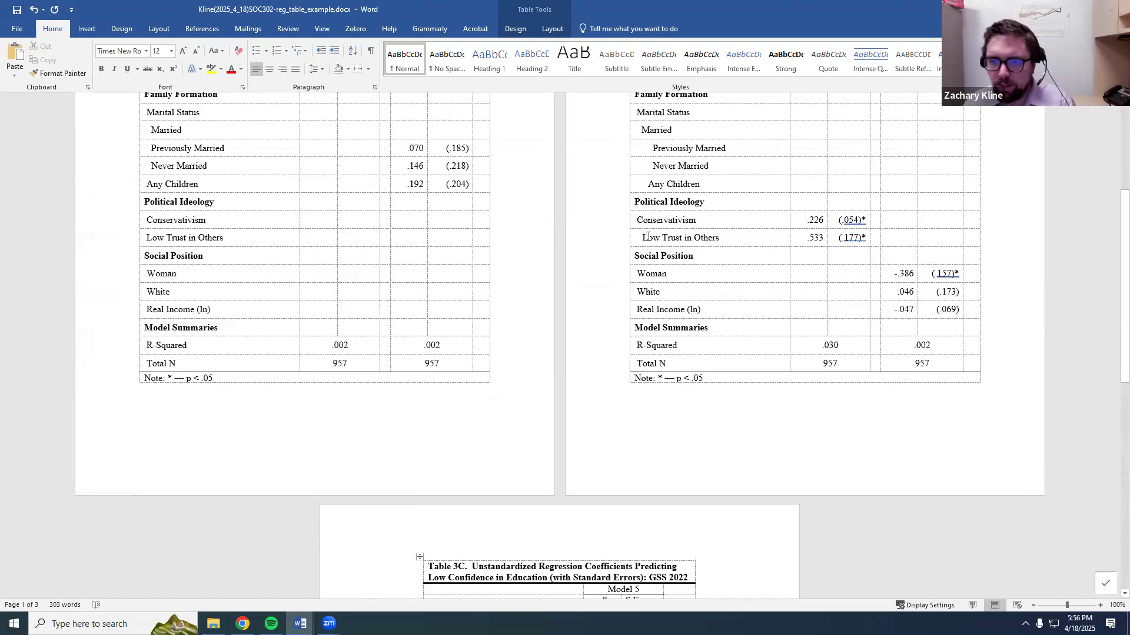
{"action": "key", "text": "BackSpace"}
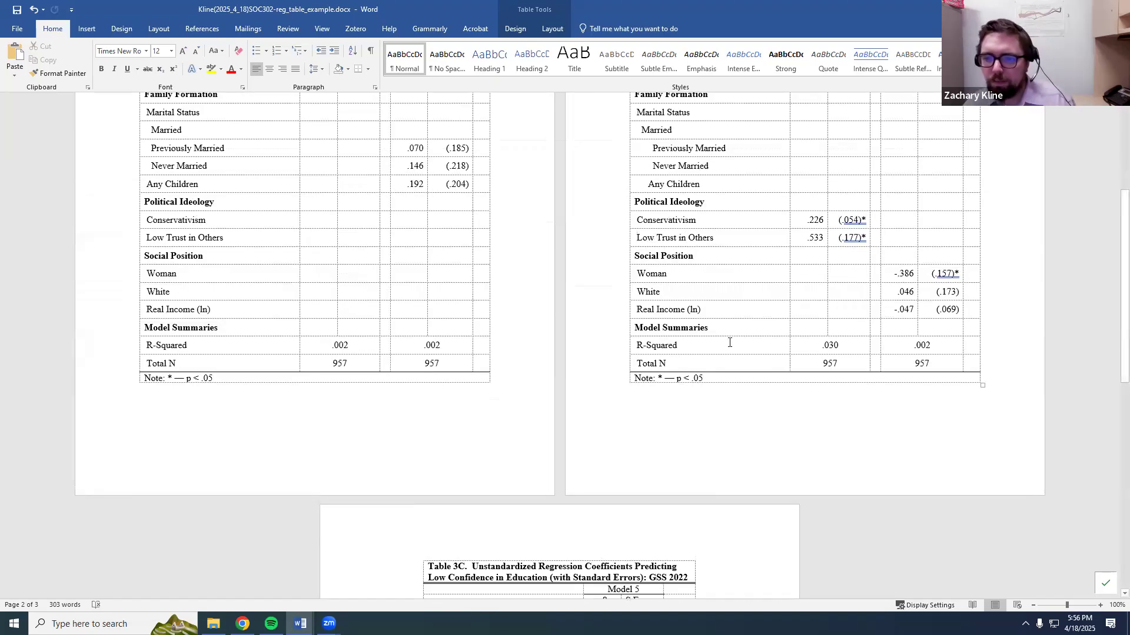
Center the standard errors of White, Real Income (ln), Never Married and Previously Married in Table 3C.
{"action": "scroll", "coordinate": [718, 345], "scroll_direction": "down", "scroll_amount": 9}
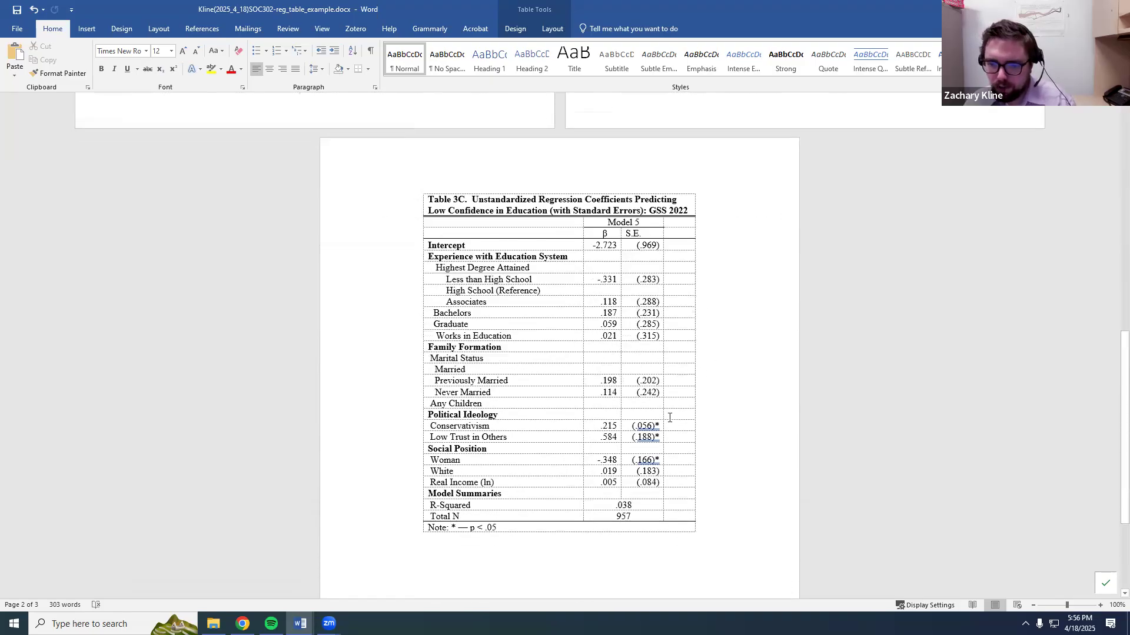
{"action": "left_click", "coordinate": [660, 475]}
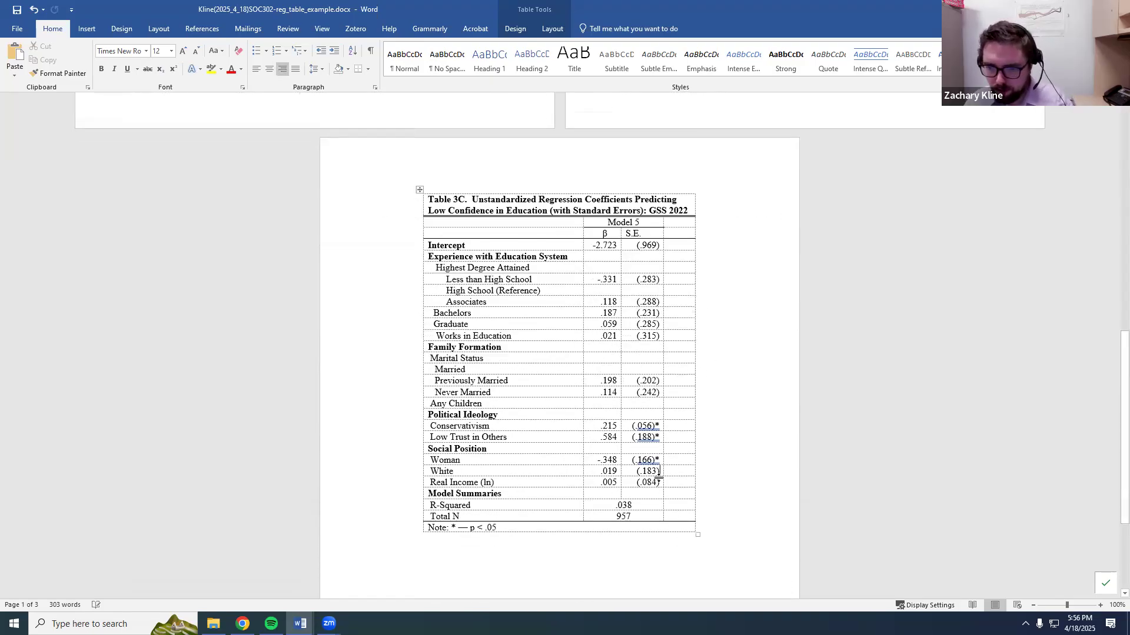
{"action": "key", "text": "ctrl+e"}
{"action": "left_click", "coordinate": [637, 482]}
{"action": "key", "text": "ctrl+e"}
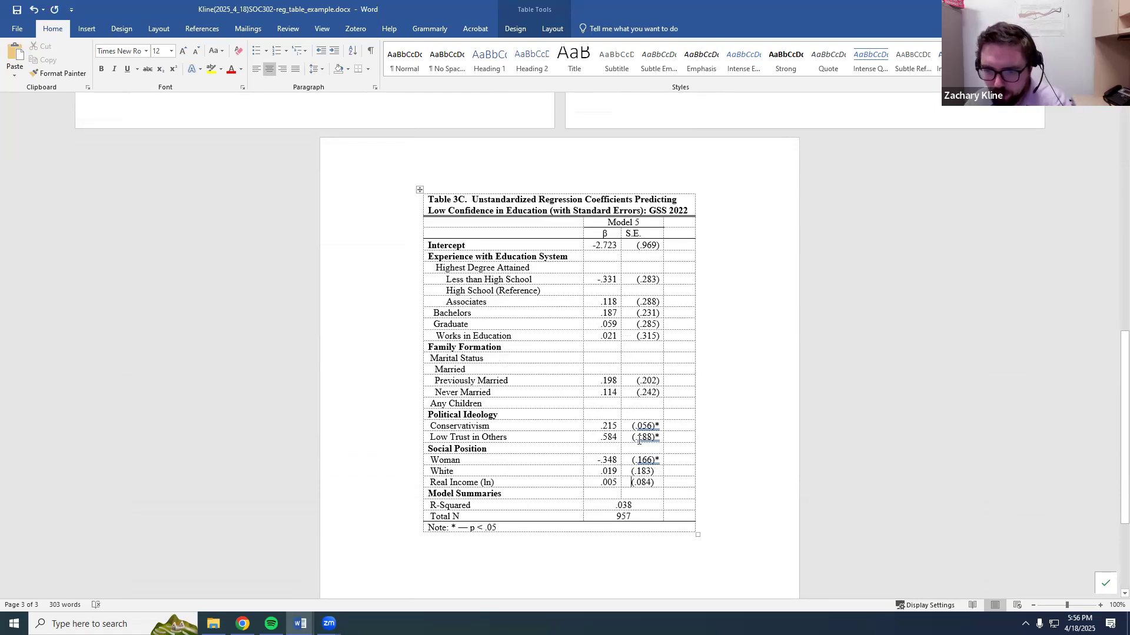
{"action": "scroll", "coordinate": [631, 479], "scroll_direction": "up", "scroll_amount": 2}
{"action": "left_click", "coordinate": [634, 477]}
{"action": "key", "text": "ctrl+e"}
{"action": "left_click", "coordinate": [634, 465]}
{"action": "key", "text": "ctrl+e"}
Center the standard errors from Works in Education up through the education degrees to the Intercept in Table 3C.
{"action": "left_click", "coordinate": [636, 421]}
{"action": "key", "text": "ctrl+e"}
{"action": "key", "text": "ctrl+e"}
{"action": "left_click", "coordinate": [635, 398]}
{"action": "key", "text": "ctrl+e"}
{"action": "left_click", "coordinate": [636, 387]}
{"action": "key", "text": "ctrl+e"}
{"action": "left_click", "coordinate": [637, 364]}
{"action": "key", "text": "ctrl+e"}
{"action": "left_click", "coordinate": [638, 331]}
{"action": "key", "text": "ctrl+e"}
Adjust the alignment of the S.E. and β column headings under Model 5 in Table 3C.
{"action": "key", "text": "Up"}
{"action": "key", "text": "ctrl+e"}
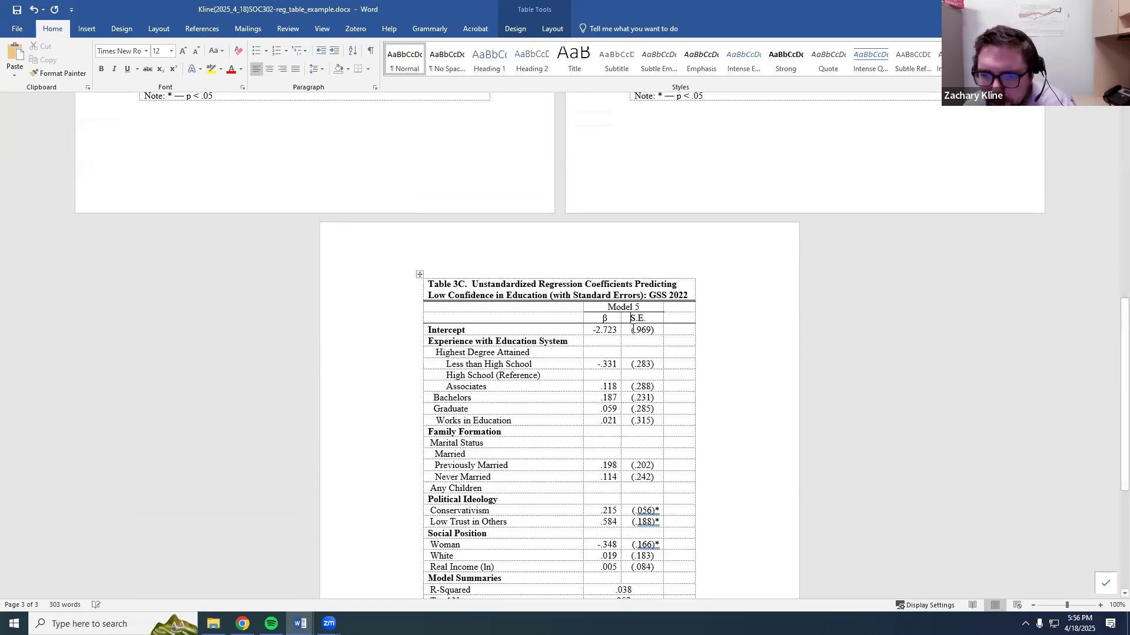
{"action": "key", "text": "BackSpace"}
{"action": "left_click", "coordinate": [603, 320]}
{"action": "key", "text": "ctrl+l"}
{"action": "key", "text": "ctrl+e"}
Center the White, Real Income (ln) and Intercept standard errors in Table 3B's second model and shift its S.E. heading to match.
{"action": "scroll", "coordinate": [529, 471], "scroll_direction": "up", "scroll_amount": 6}
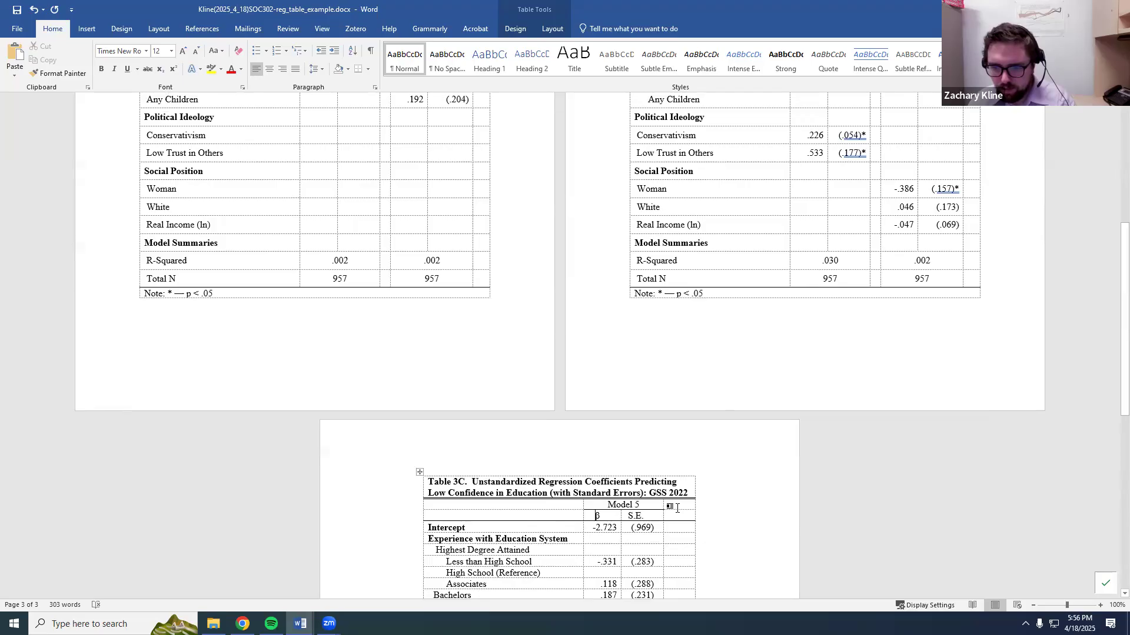
{"action": "scroll", "coordinate": [789, 513], "scroll_direction": "up", "scroll_amount": 7}
{"action": "scroll", "coordinate": [852, 510], "scroll_direction": "down", "scroll_amount": 1}
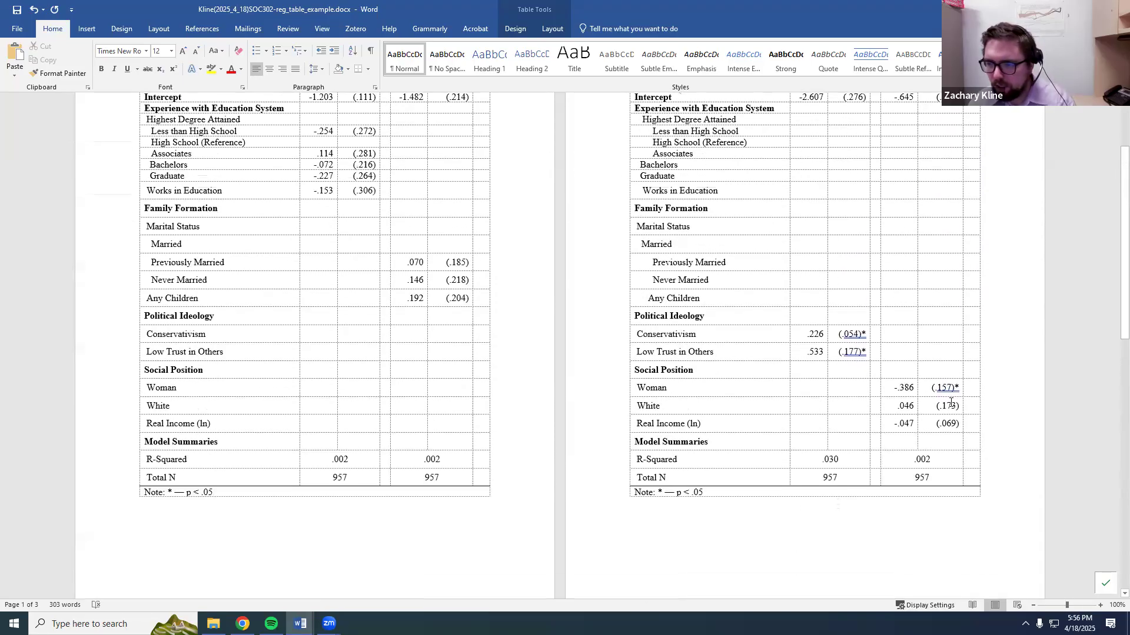
{"action": "left_click", "coordinate": [940, 407]}
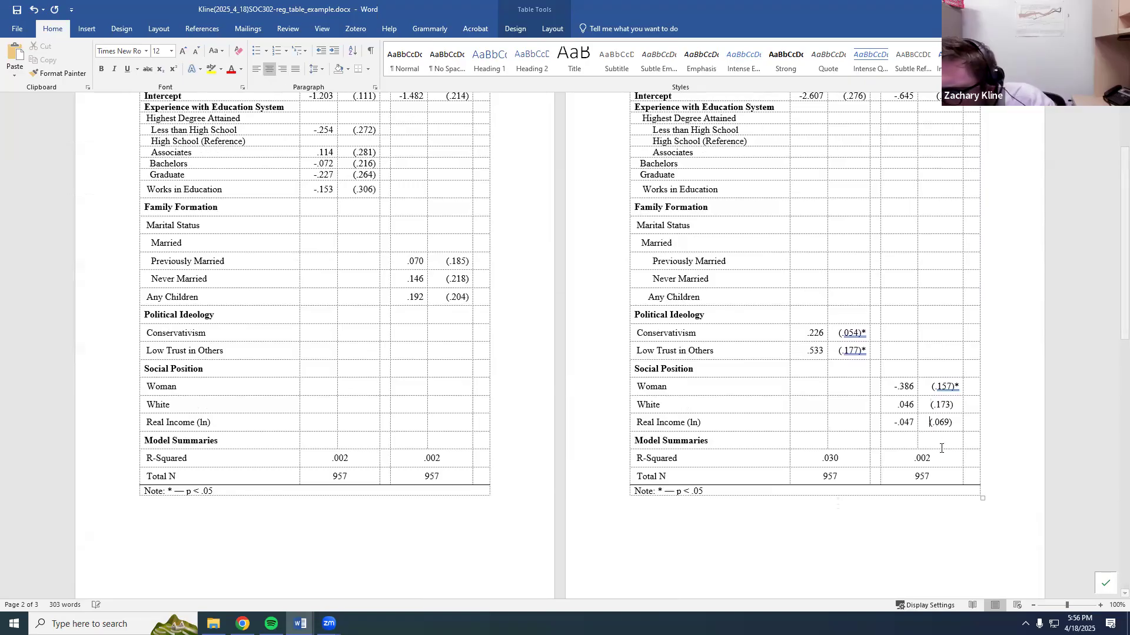
{"action": "scroll", "coordinate": [935, 397], "scroll_direction": "up", "scroll_amount": 4}
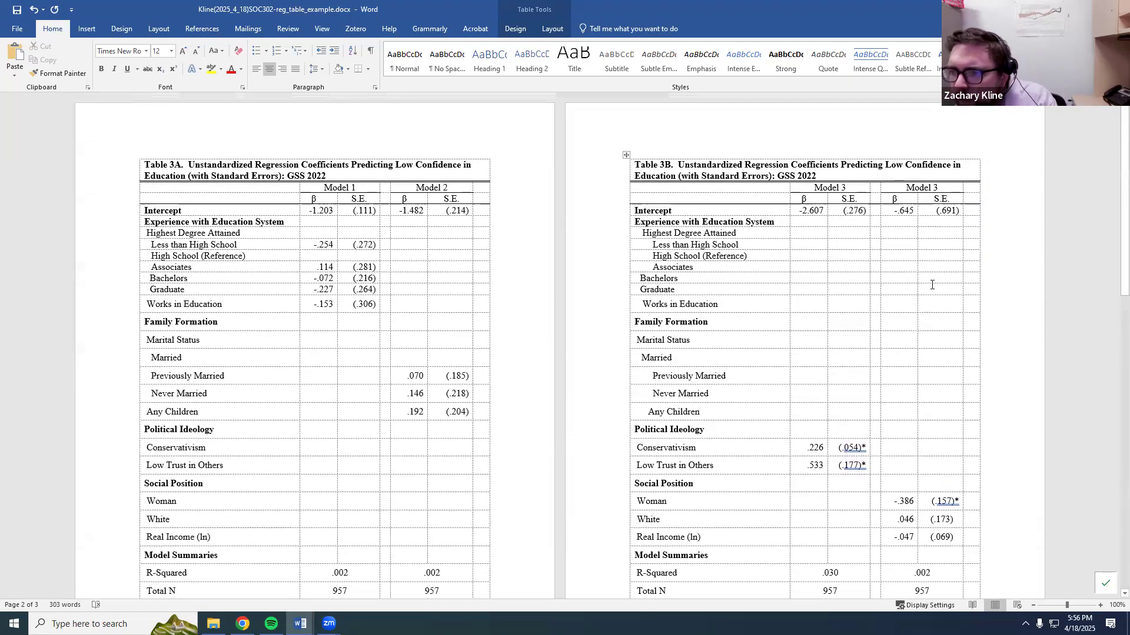
{"action": "left_click", "coordinate": [936, 211]}
{"action": "key", "text": "ctrl+e"}
{"action": "left_click", "coordinate": [934, 197]}
{"action": "key", "text": "BackSpace"}
{"action": "key", "text": "BackSpace"}
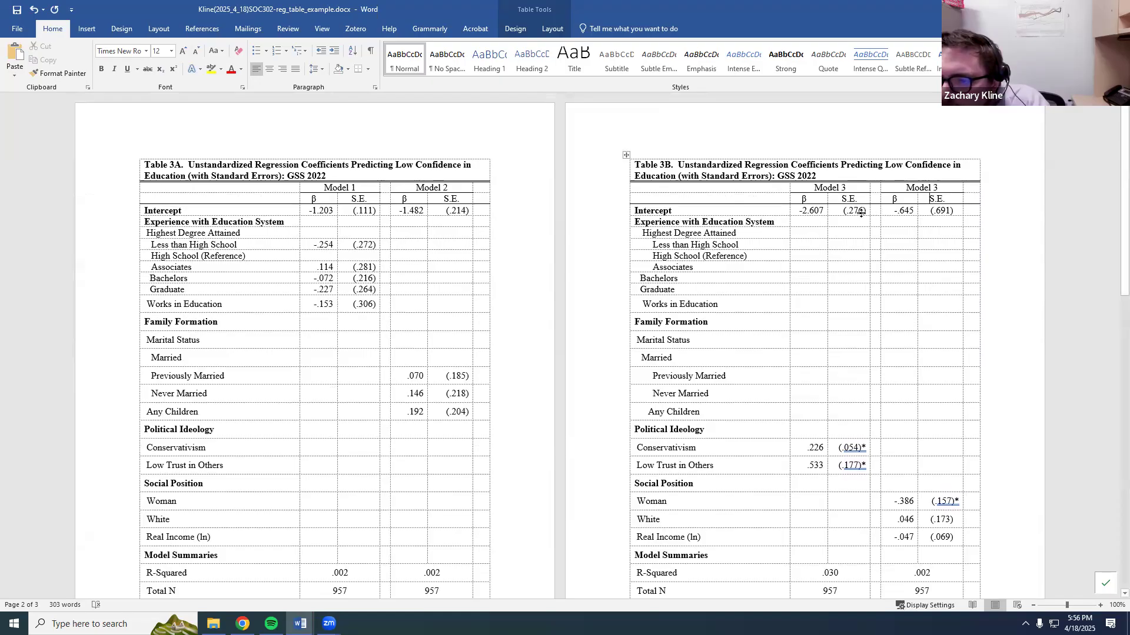
Center the Intercept standard error in Table 3B's first model and shift its S.E. heading to match.
{"action": "scroll", "coordinate": [861, 213], "scroll_direction": "down", "scroll_amount": 3}
{"action": "scroll", "coordinate": [856, 255], "scroll_direction": "up", "scroll_amount": 2}
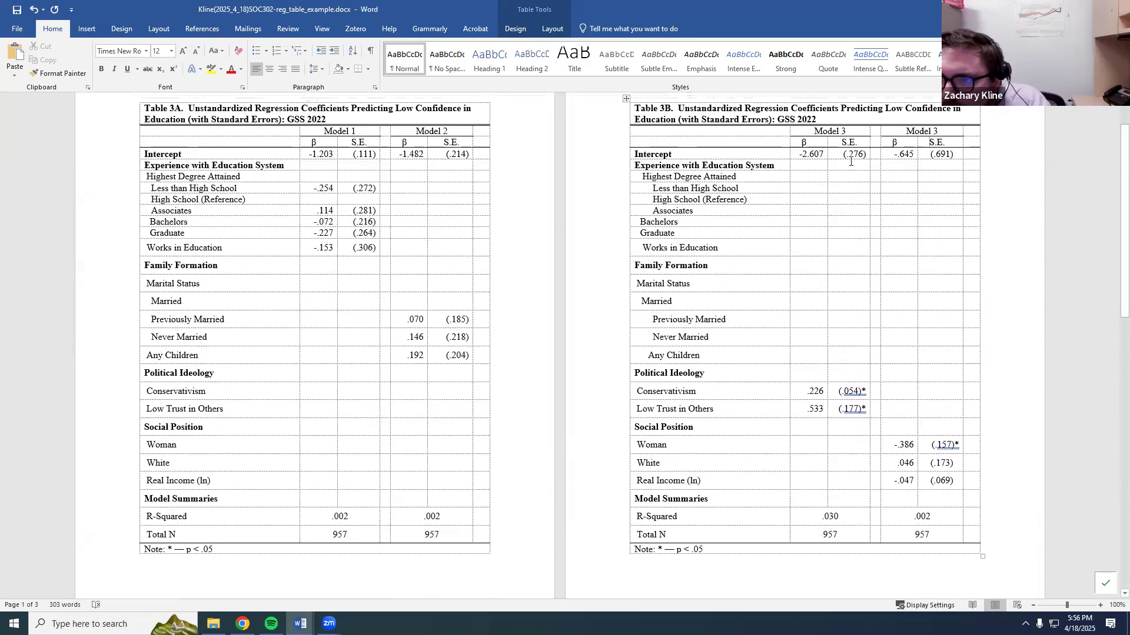
{"action": "key", "text": "ctrl+e"}
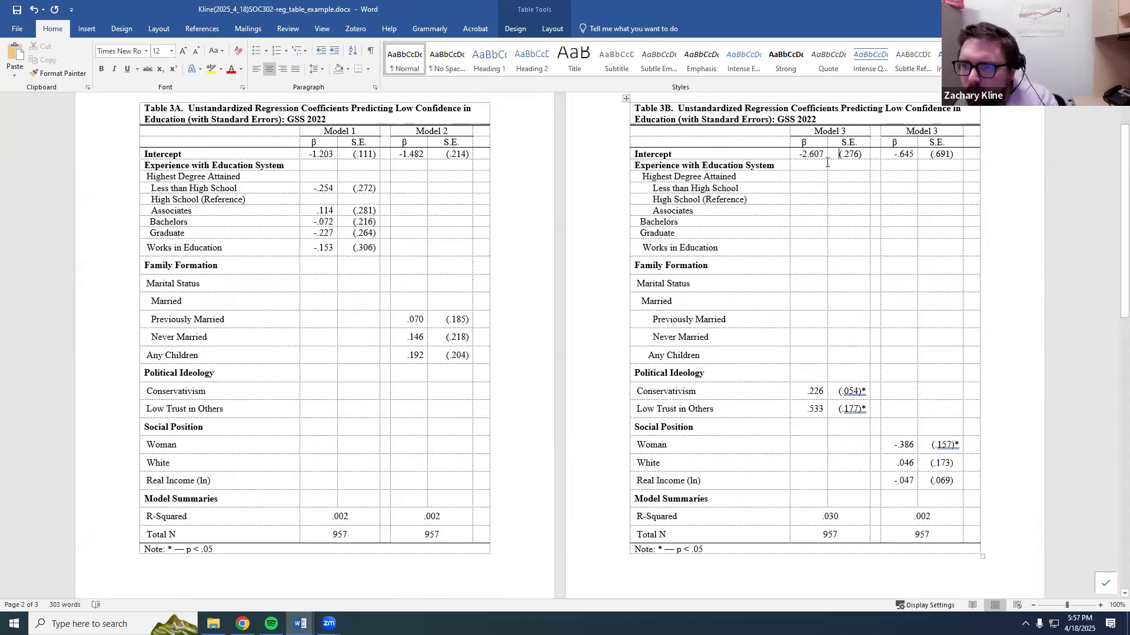
{"action": "left_click", "coordinate": [842, 143]}
{"action": "key", "text": "BackSpace"}
{"action": "key", "text": "BackSpace"}
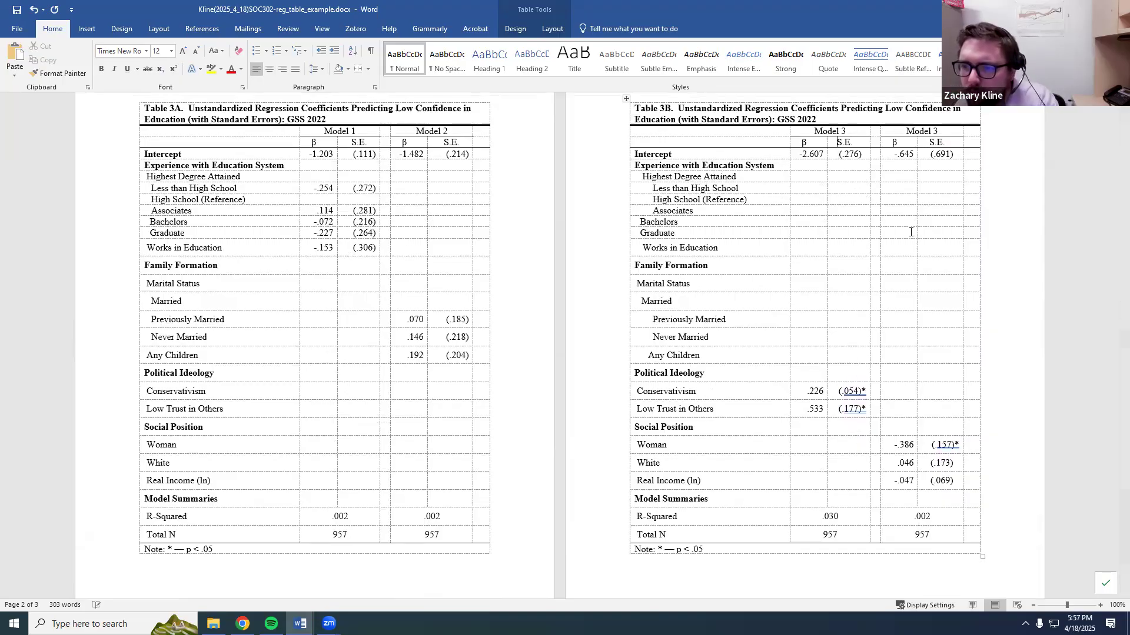
{"action": "left_click", "coordinate": [442, 154]}
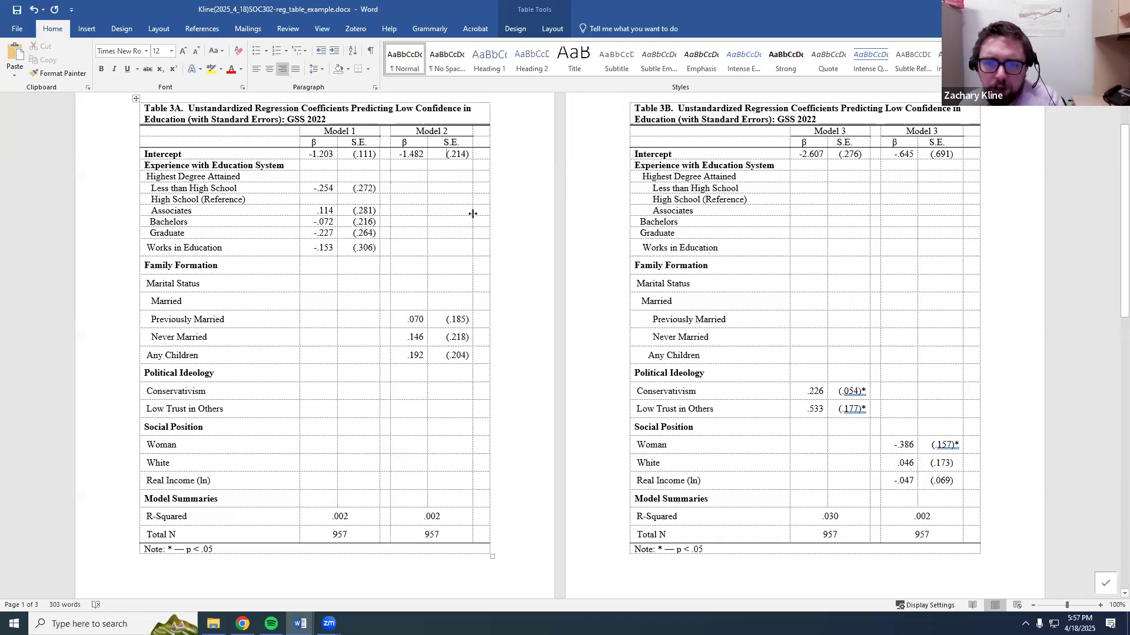
{"action": "scroll", "coordinate": [373, 267], "scroll_direction": "down", "scroll_amount": 1}
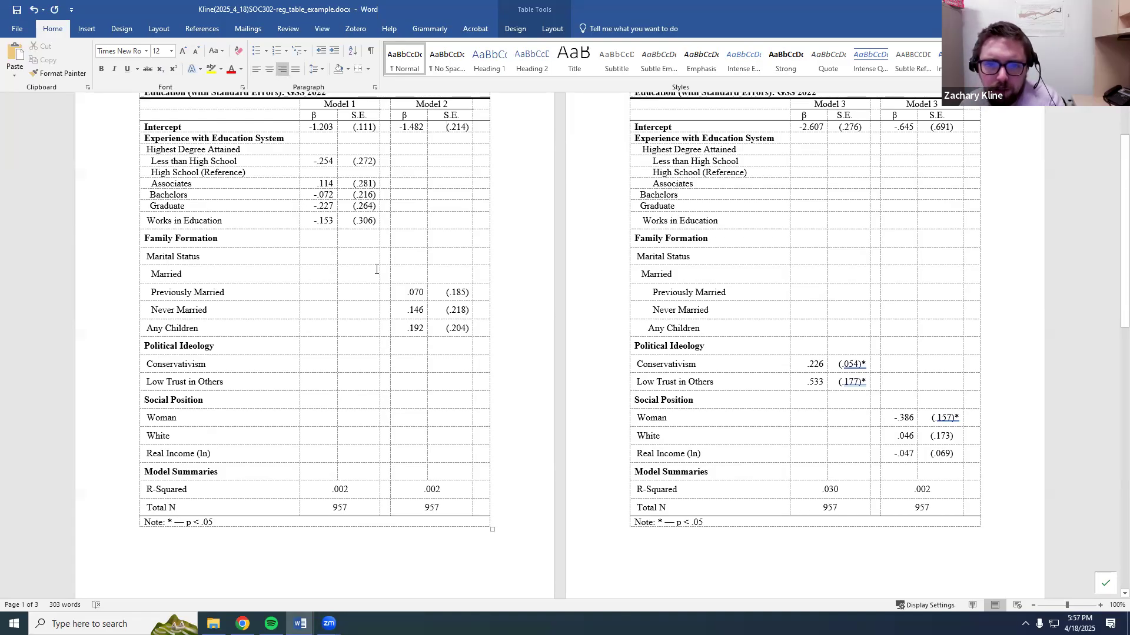
{"action": "scroll", "coordinate": [399, 465], "scroll_direction": "down", "scroll_amount": 10}
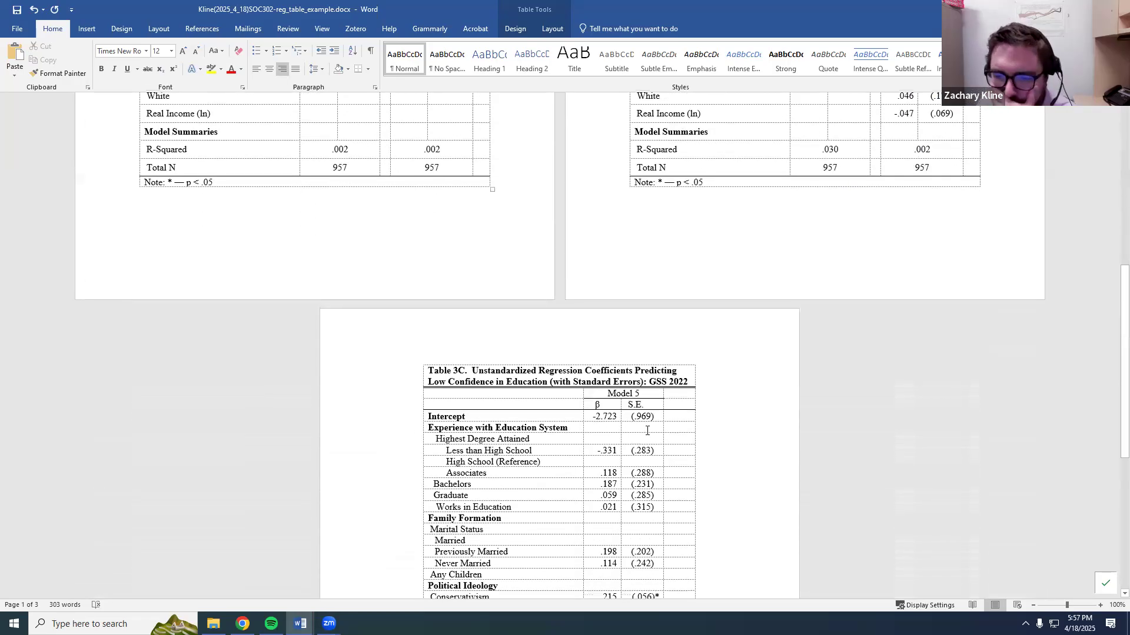
{"action": "scroll", "coordinate": [651, 431], "scroll_direction": "down", "scroll_amount": 3}
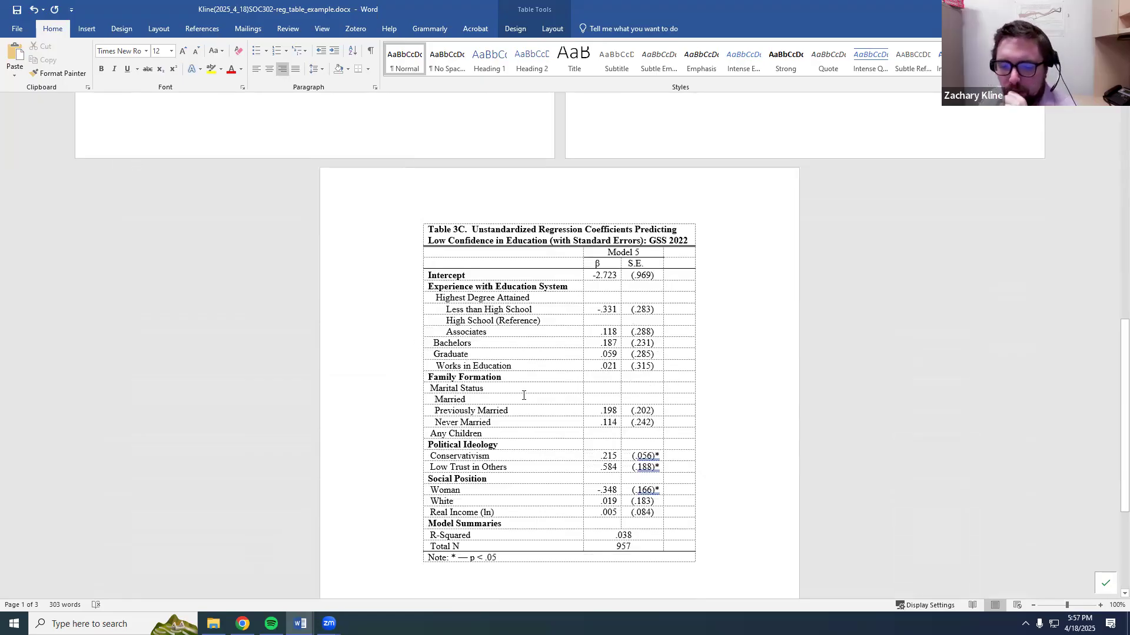
{"action": "scroll", "coordinate": [524, 395], "scroll_direction": "up", "scroll_amount": 10}
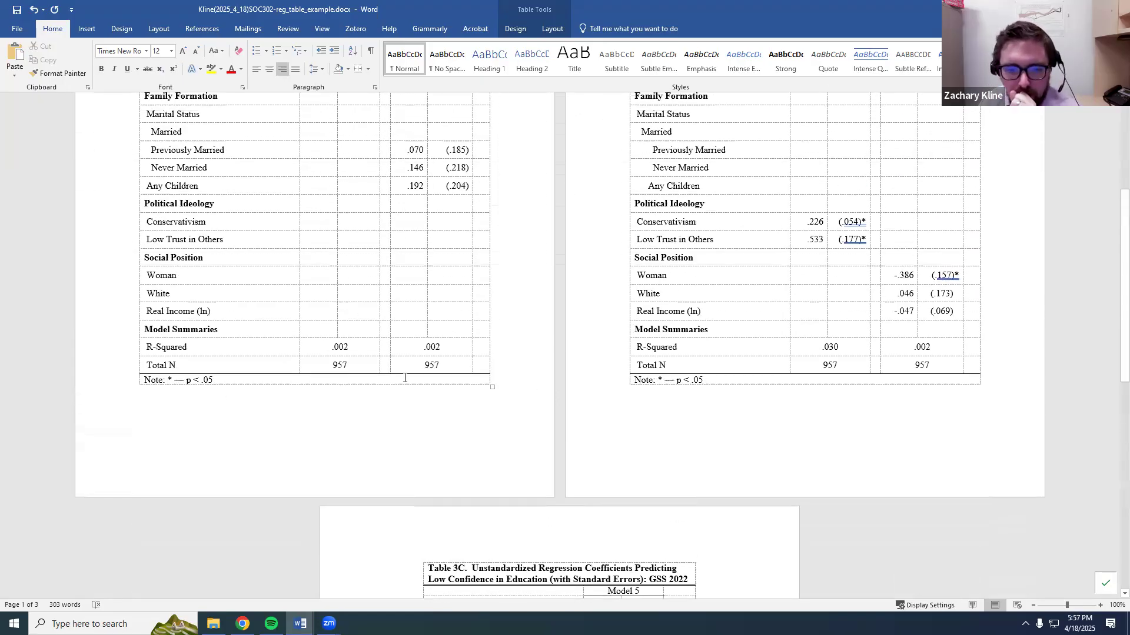
{"action": "left_click", "coordinate": [761, 404]}
{"action": "scroll", "coordinate": [761, 403], "scroll_direction": "up", "scroll_amount": 2}
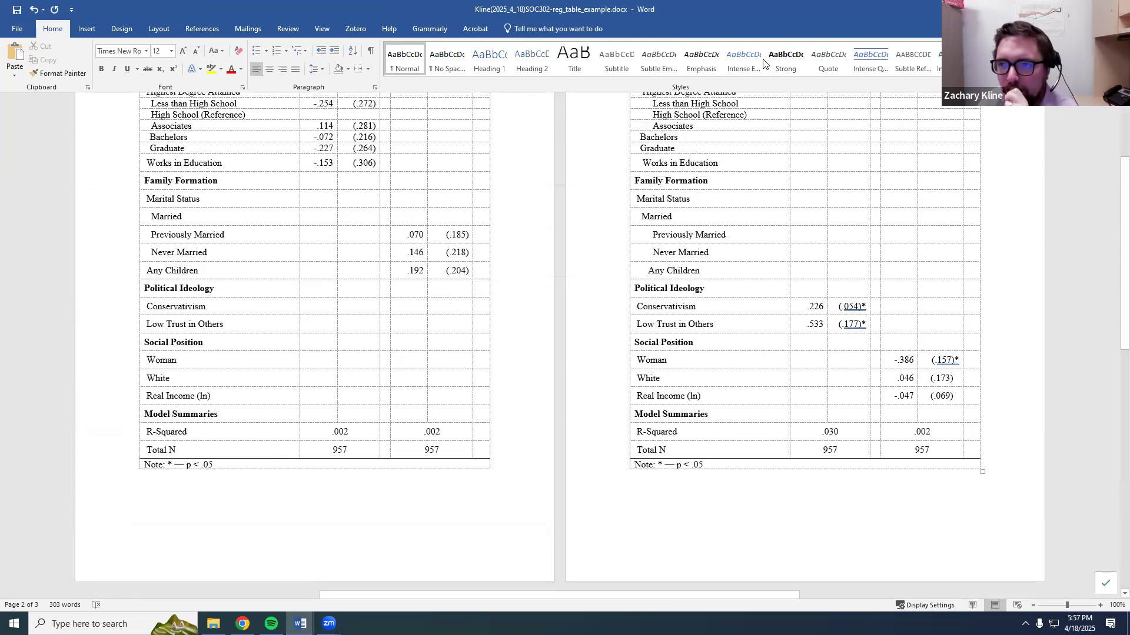
Hide the table gridlines so only the real borders of the regression tables are displayed.
{"action": "left_click", "coordinate": [278, 24]}
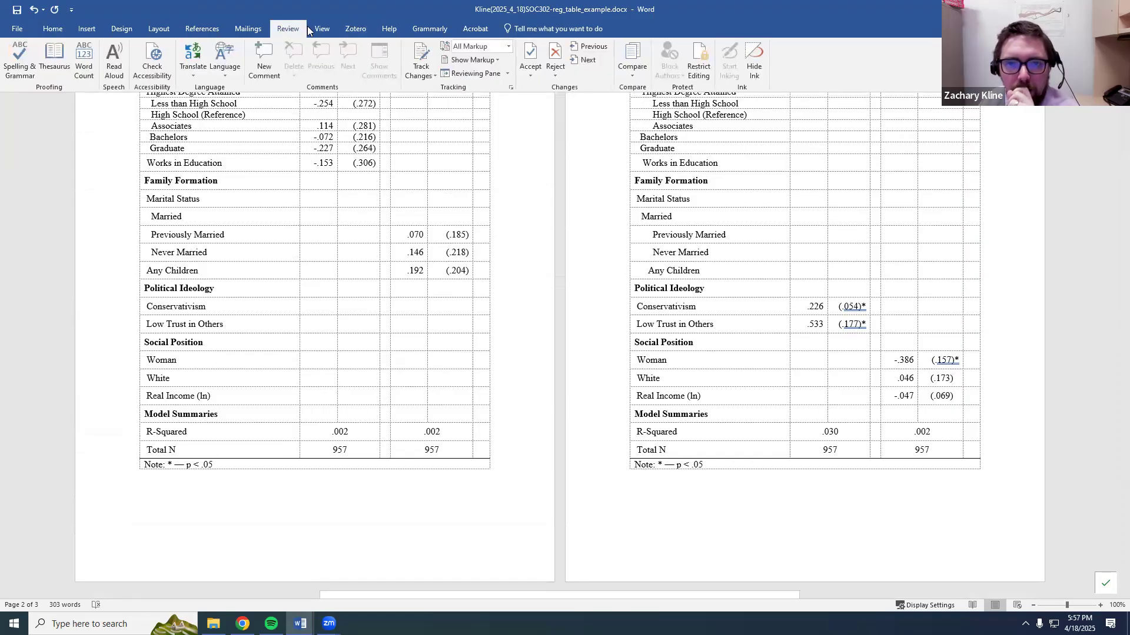
{"action": "left_click", "coordinate": [321, 29]}
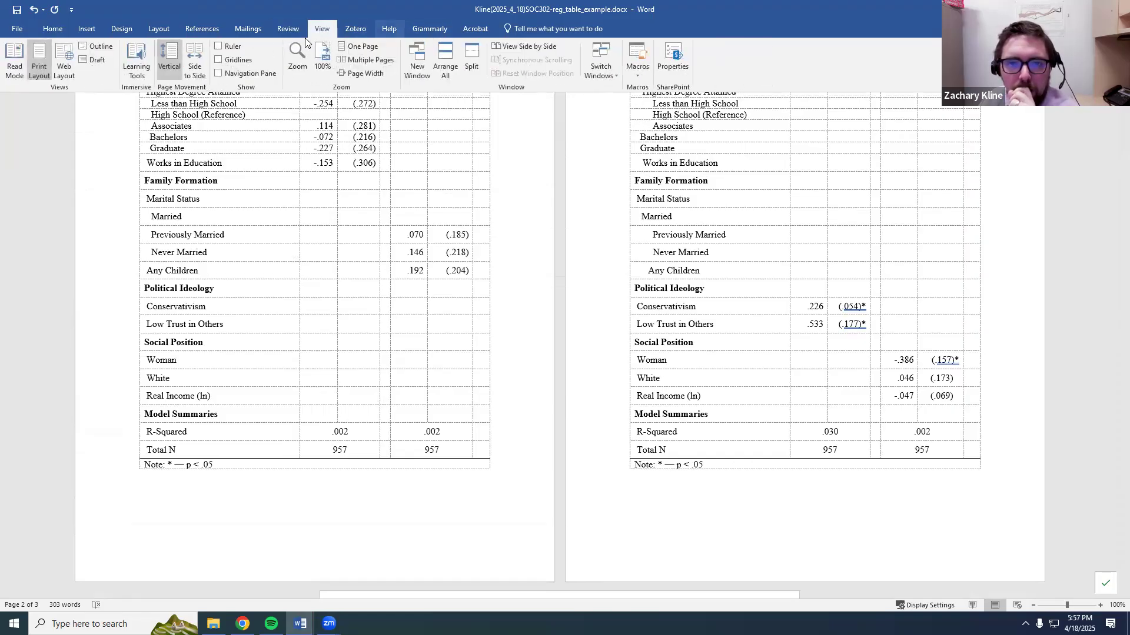
{"action": "left_click", "coordinate": [289, 29]}
{"action": "left_click", "coordinate": [238, 27]}
{"action": "left_click", "coordinate": [185, 27]}
{"action": "left_click", "coordinate": [166, 30]}
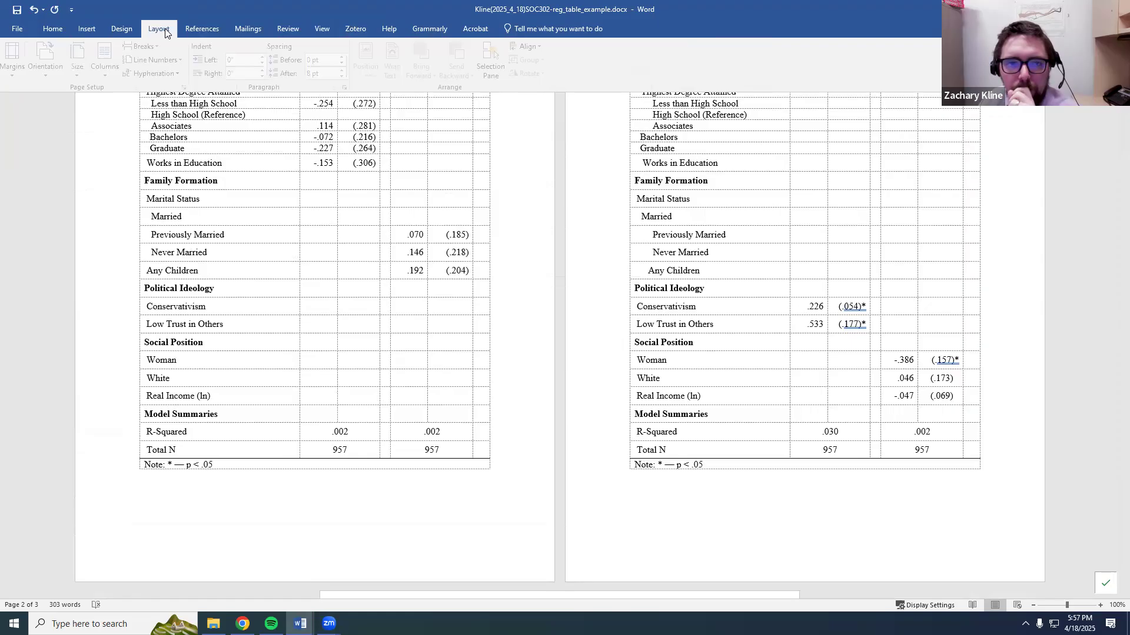
{"action": "left_click", "coordinate": [423, 157]}
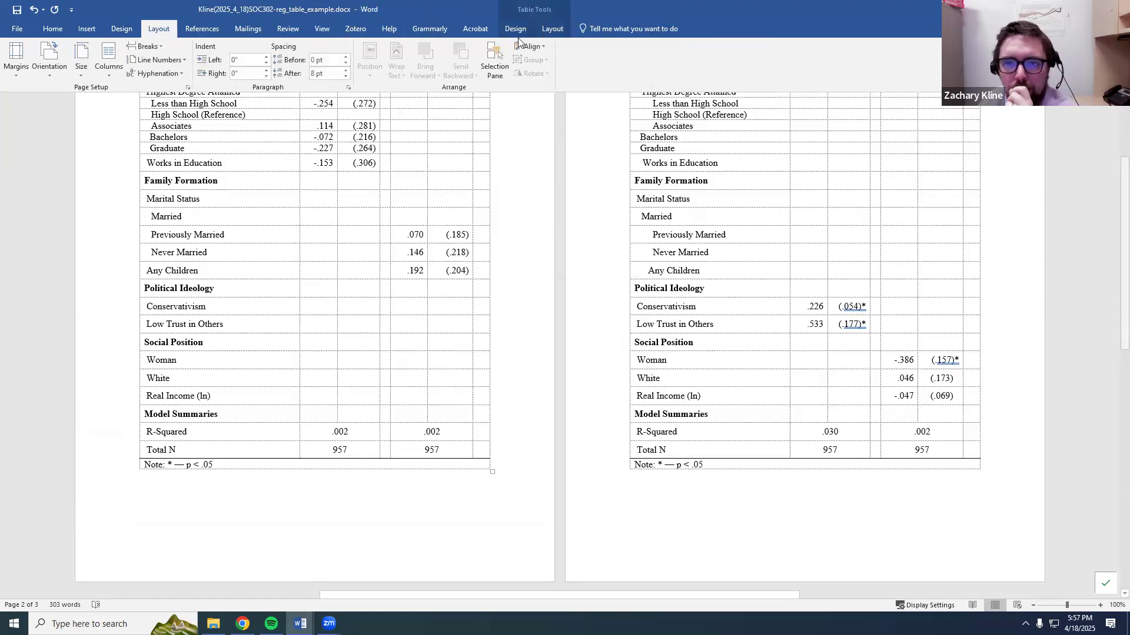
{"action": "left_click", "coordinate": [516, 28]}
{"action": "left_click", "coordinate": [552, 28]}
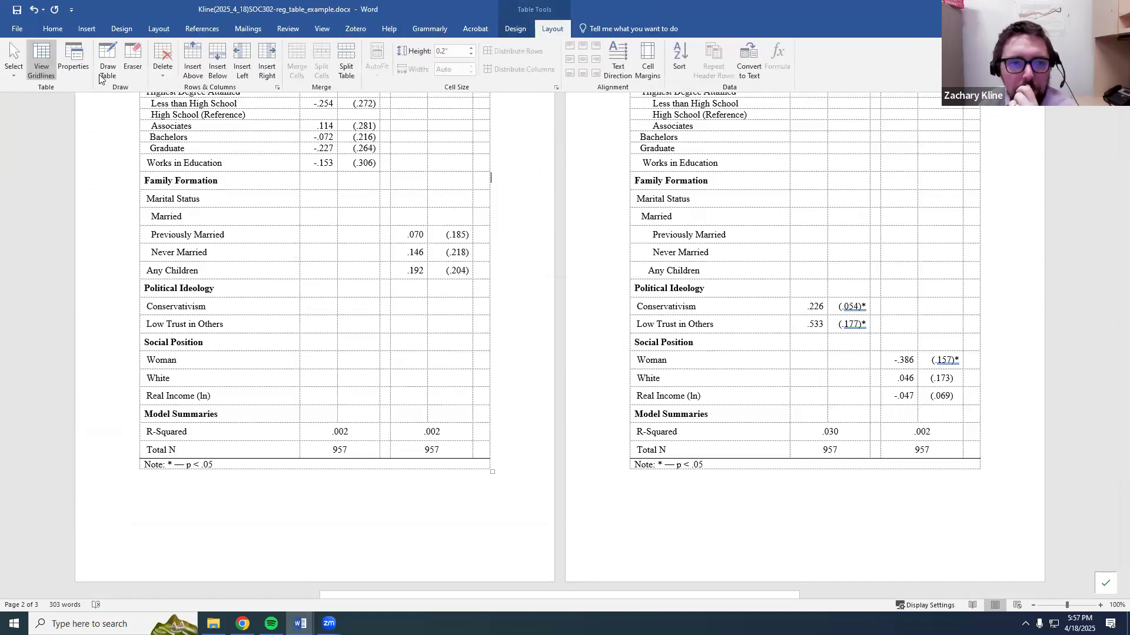
{"action": "left_click", "coordinate": [56, 77]}
{"action": "scroll", "coordinate": [411, 446], "scroll_direction": "up", "scroll_amount": 3}
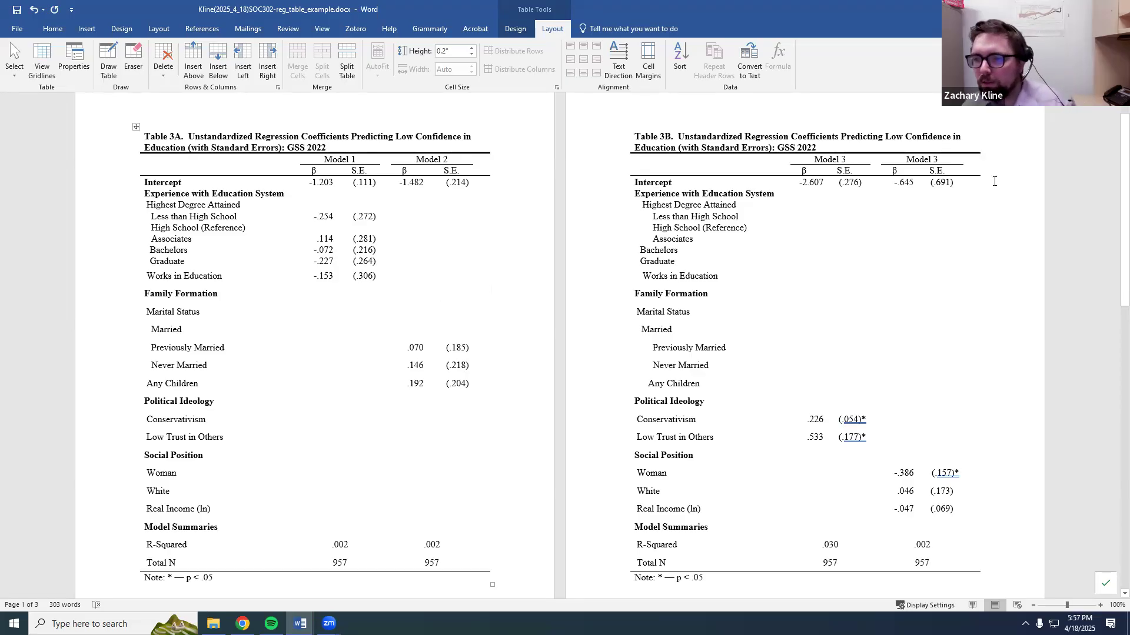
Change the second model's heading in Table 3B to Model 4 and save the document.
{"action": "scroll", "coordinate": [994, 181], "scroll_direction": "down", "scroll_amount": 1}
{"action": "left_click", "coordinate": [935, 131]}
{"action": "scroll", "coordinate": [588, 353], "scroll_direction": "down", "scroll_amount": 10}
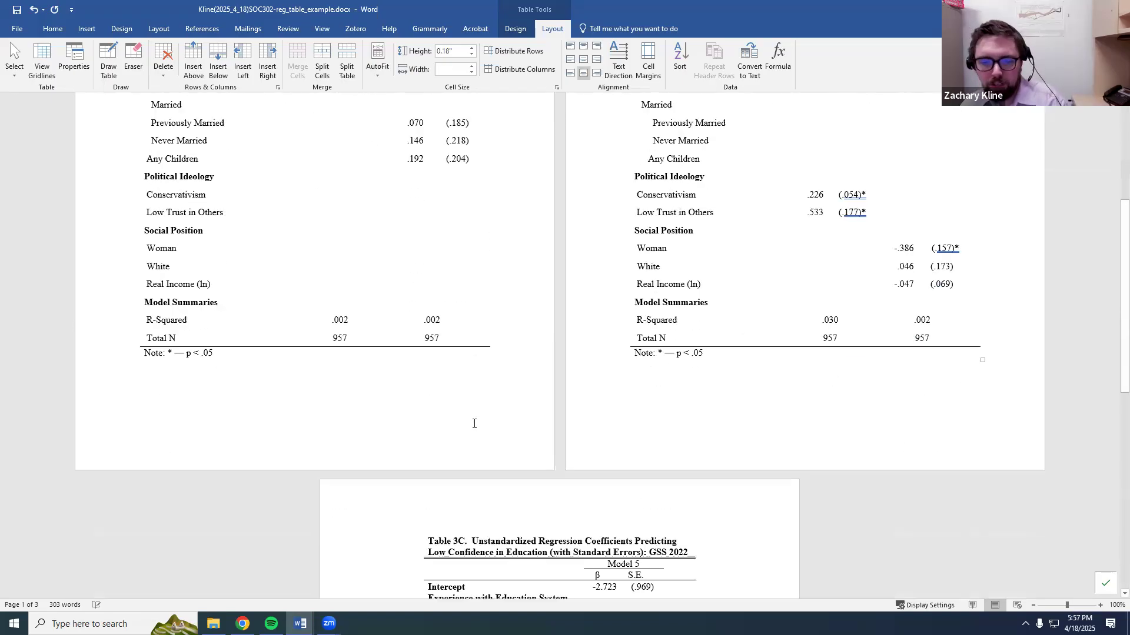
{"action": "key", "text": "ctrl+s"}
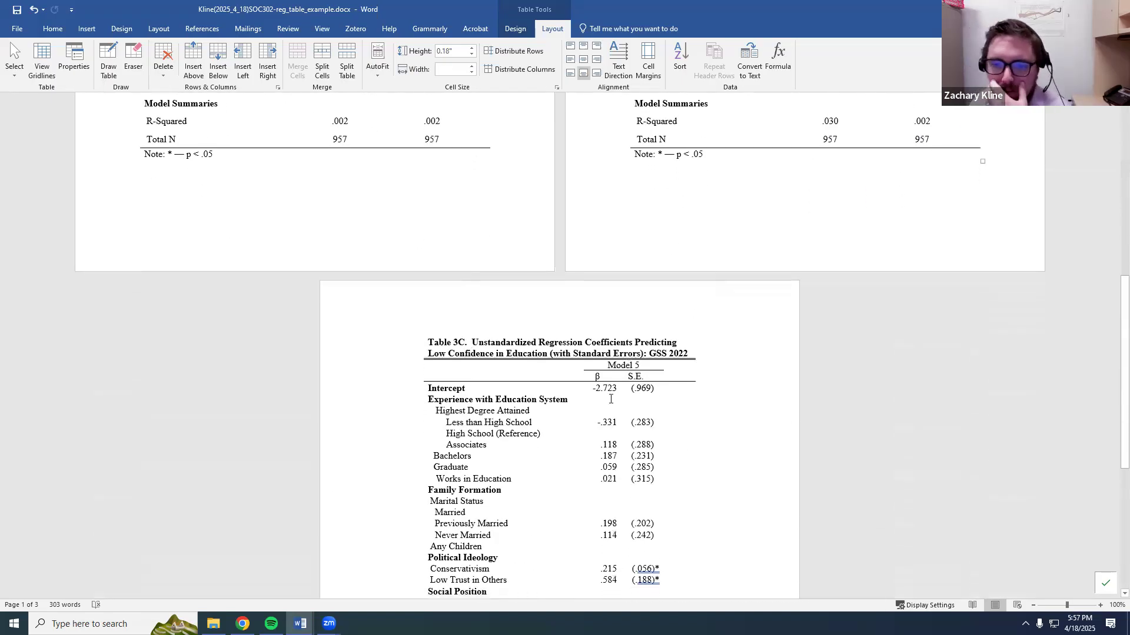
Try to replace Table 3B's row labels, Intercept through Total N, with the labels copied from Table 3A.
{"action": "scroll", "coordinate": [538, 380], "scroll_direction": "up", "scroll_amount": 12}
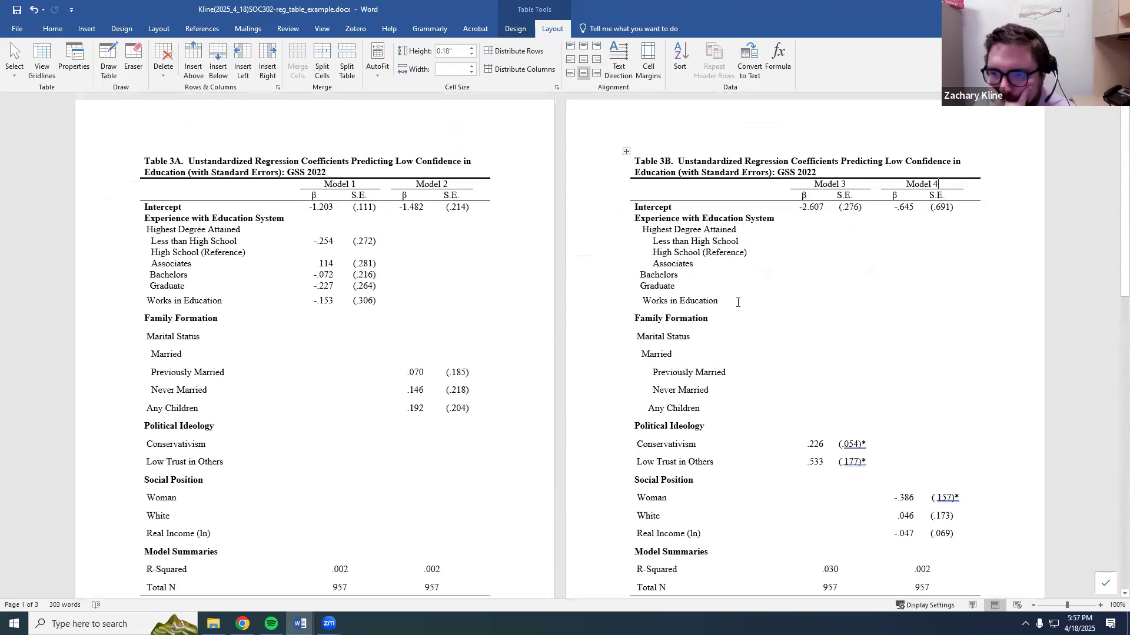
{"action": "left_click", "coordinate": [642, 280]}
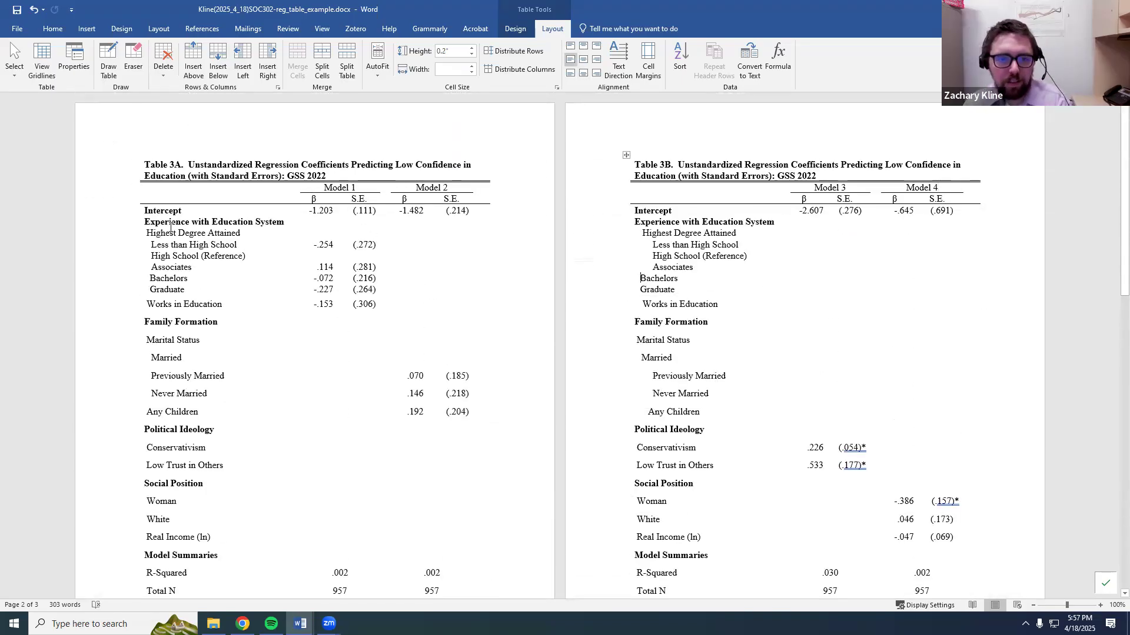
{"action": "left_click_drag", "start_coordinate": [197, 285], "coordinate": [215, 398]}
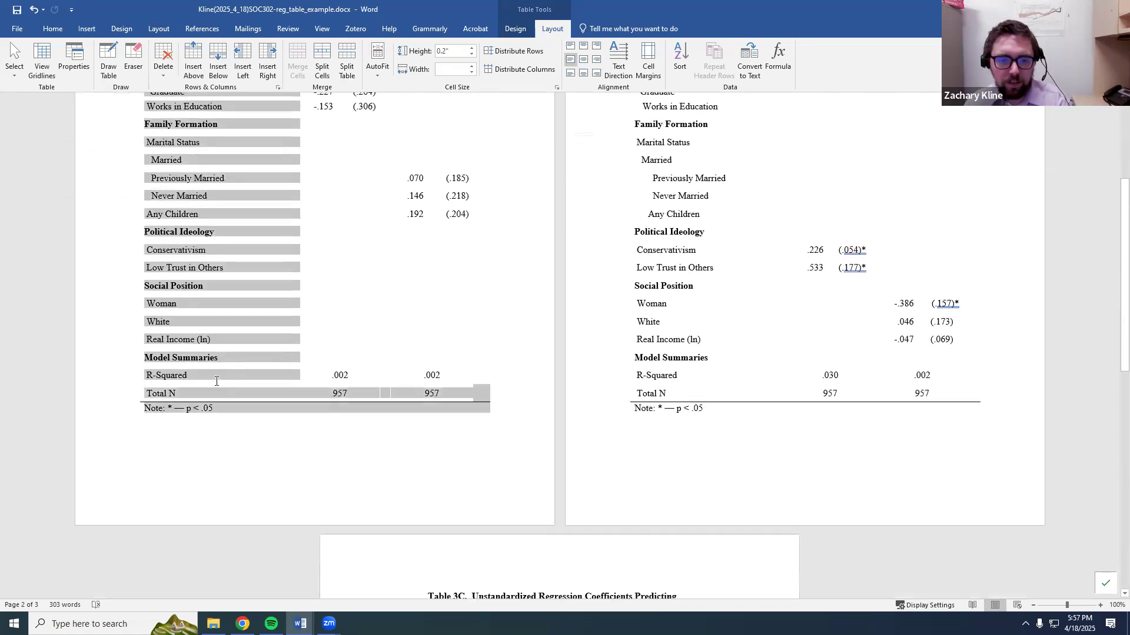
{"action": "scroll", "coordinate": [595, 350], "scroll_direction": "up", "scroll_amount": 4}
{"action": "left_click_drag", "start_coordinate": [656, 154], "coordinate": [660, 536]}
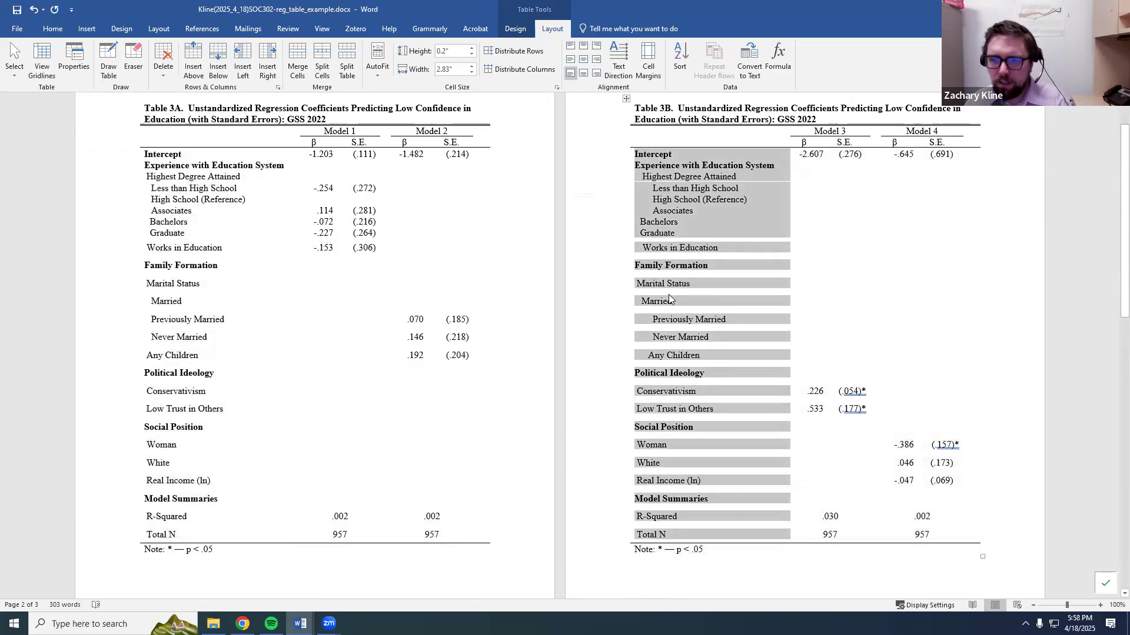
{"action": "left_click_drag", "start_coordinate": [154, 154], "coordinate": [190, 532]}
{"action": "left_click_drag", "start_coordinate": [656, 156], "coordinate": [677, 535]}
{"action": "key", "text": "ctrl+c"}
{"action": "right_click", "coordinate": [681, 446]}
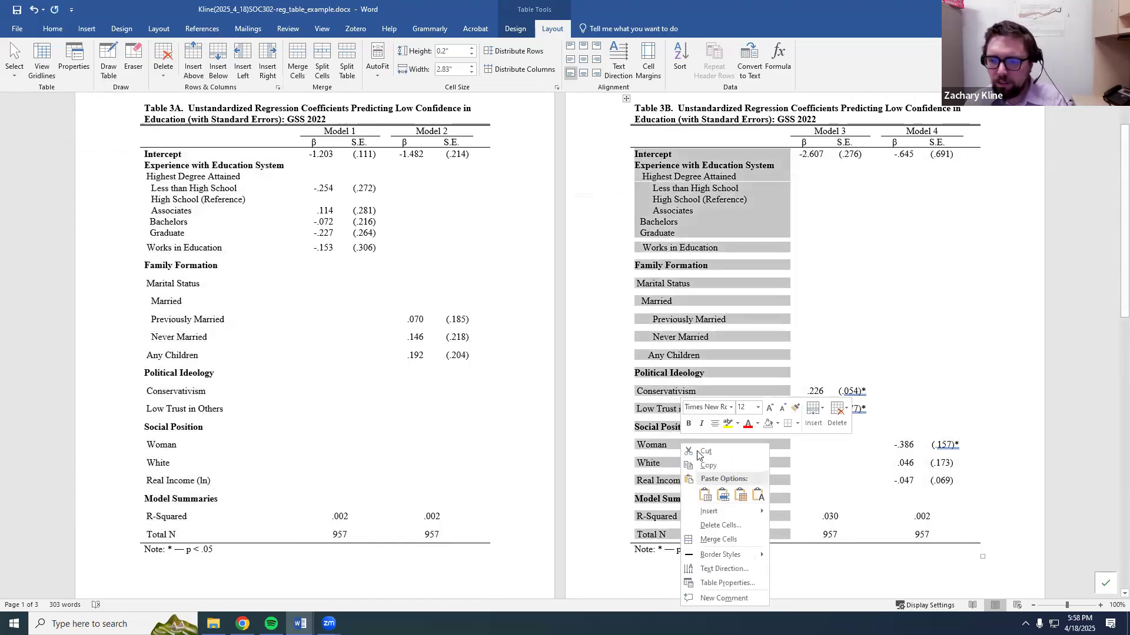
{"action": "left_click", "coordinate": [741, 499]}
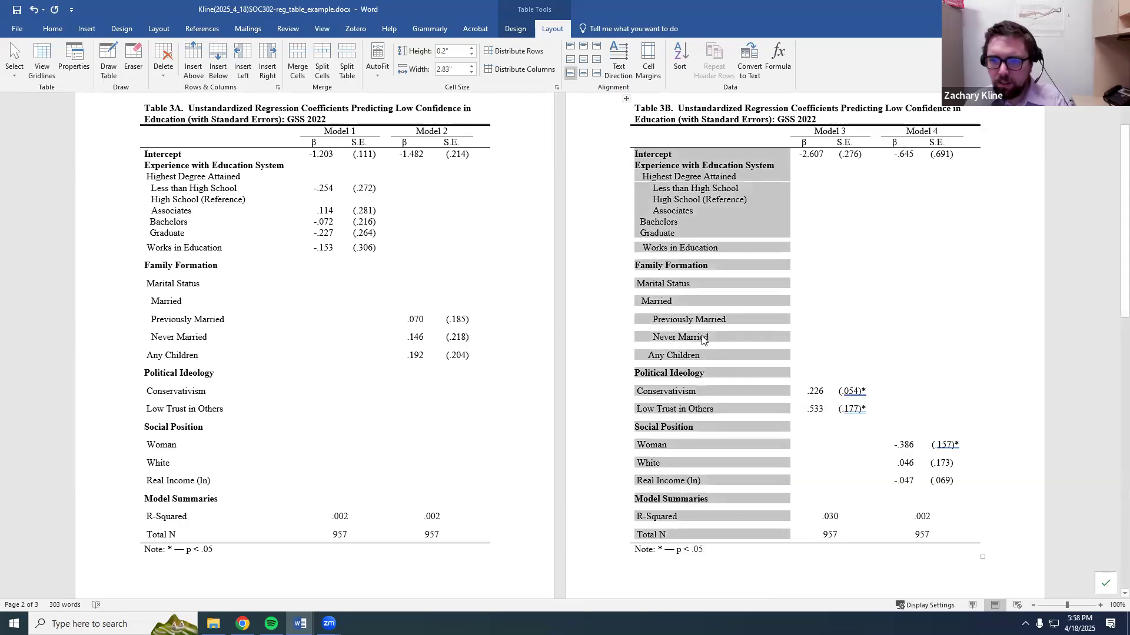
Try to reduce the indents of Less than High School and High School (Reference) in Table 3B instead of pasting the copied labels.
{"action": "right_click", "coordinate": [704, 340]}
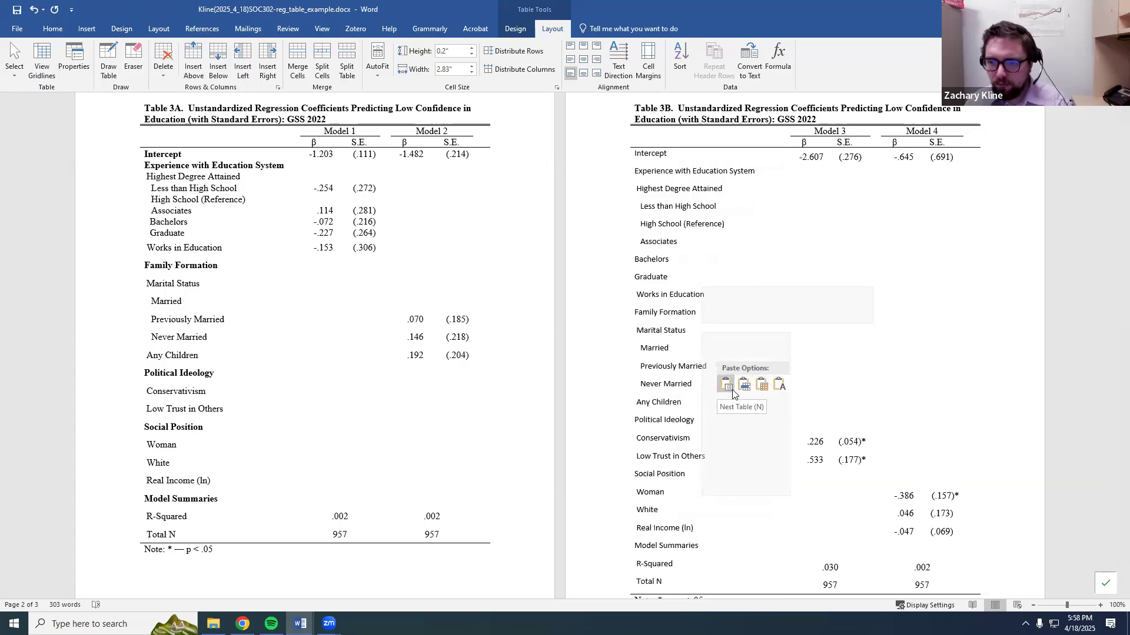
{"action": "left_click", "coordinate": [652, 203]}
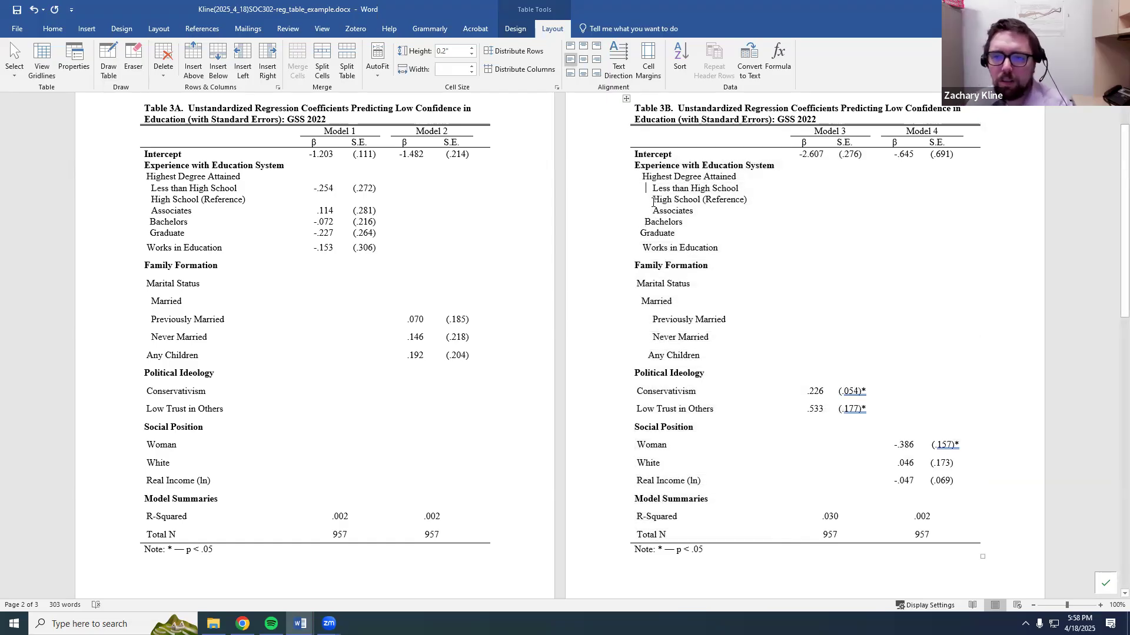
{"action": "key", "text": "BackSpace"}
{"action": "key", "text": "BackSpace"}
{"action": "key", "text": "BackSpace"}
{"action": "key", "text": "BackSpace"}
{"action": "key", "text": "BackSpace"}
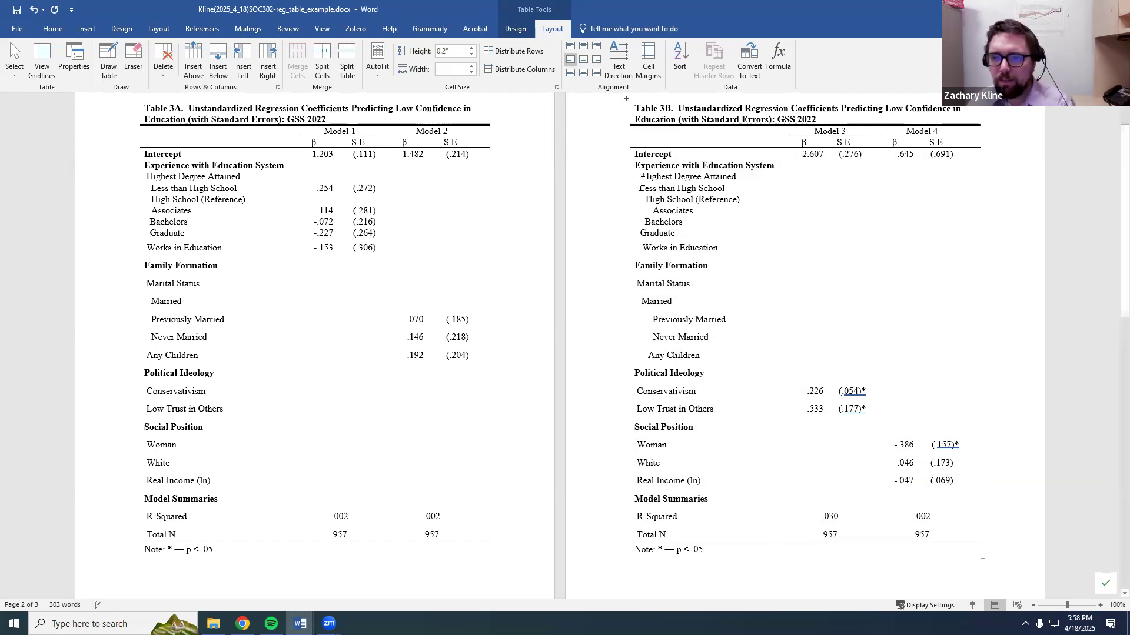
Clear Table 3B's row labels from Highest Degree Attained through Total N.
{"action": "left_click_drag", "start_coordinate": [691, 490], "coordinate": [689, 532]}
{"action": "key", "text": "Delete"}
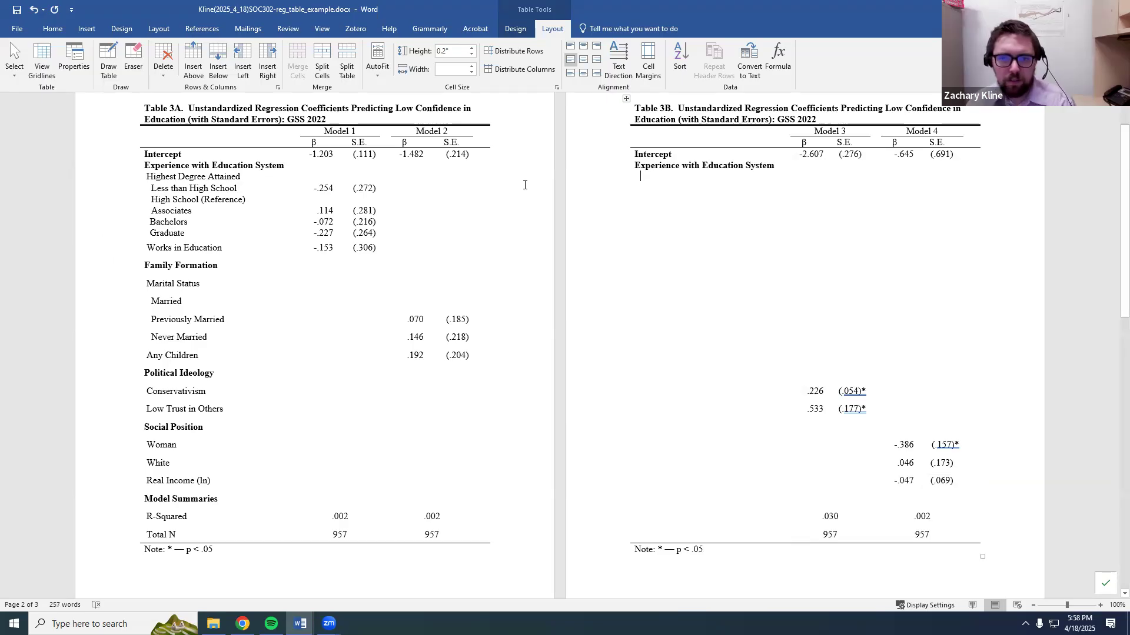
{"action": "left_click_drag", "start_coordinate": [644, 176], "coordinate": [678, 532]}
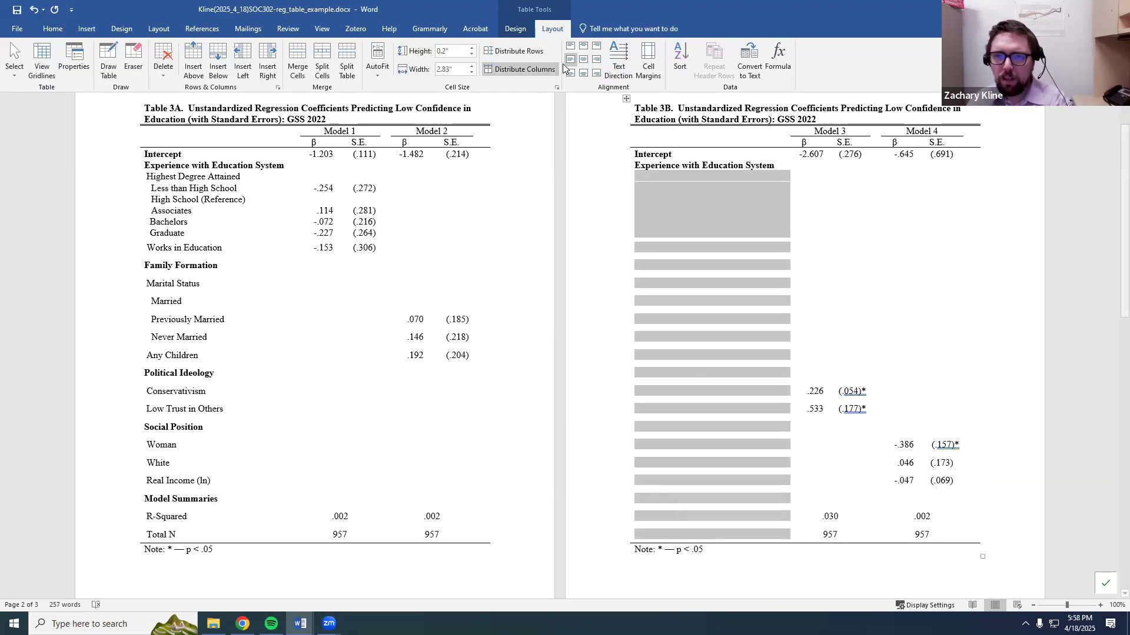
{"action": "right_click", "coordinate": [674, 286]}
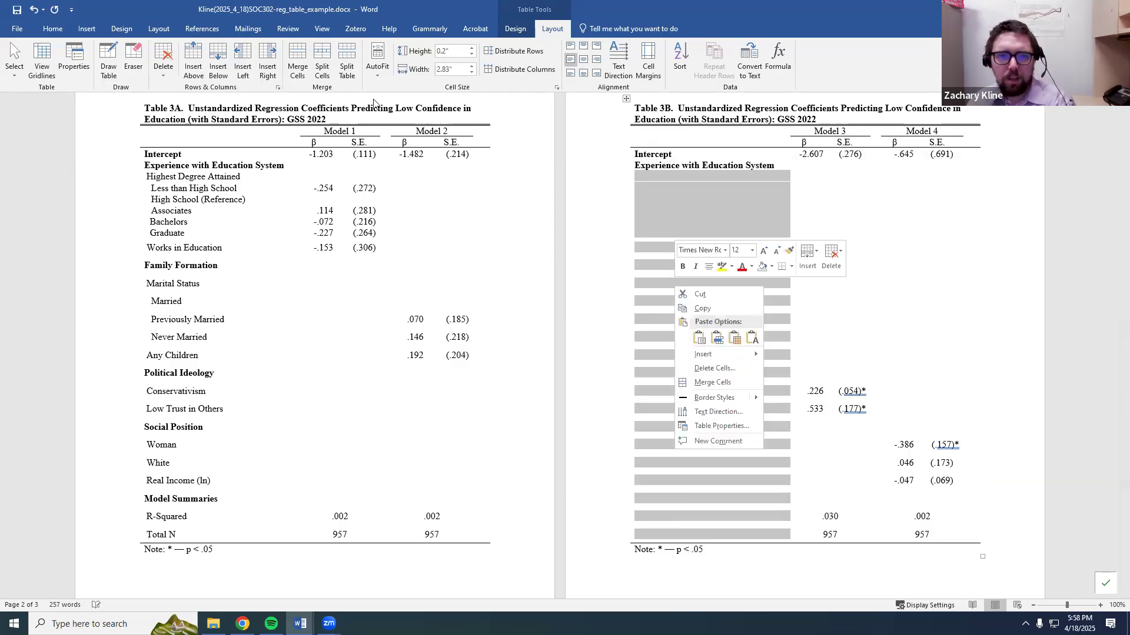
{"action": "key", "text": "Escape"}
Try to refill Table 3B's row labels with those copied from Table 3A, from Highest Degree Attained down, with table gridlines shown.
{"action": "left_click_drag", "start_coordinate": [154, 178], "coordinate": [236, 524]}
{"action": "key", "text": "ctrl+c"}
{"action": "left_click", "coordinate": [647, 200]}
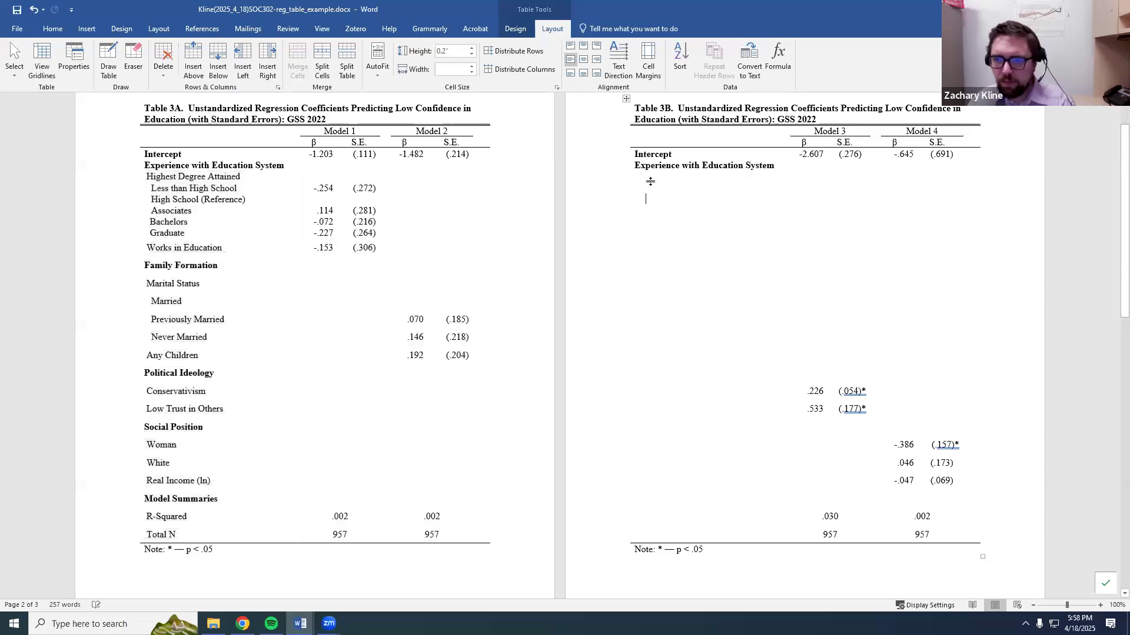
{"action": "left_click", "coordinate": [42, 61]}
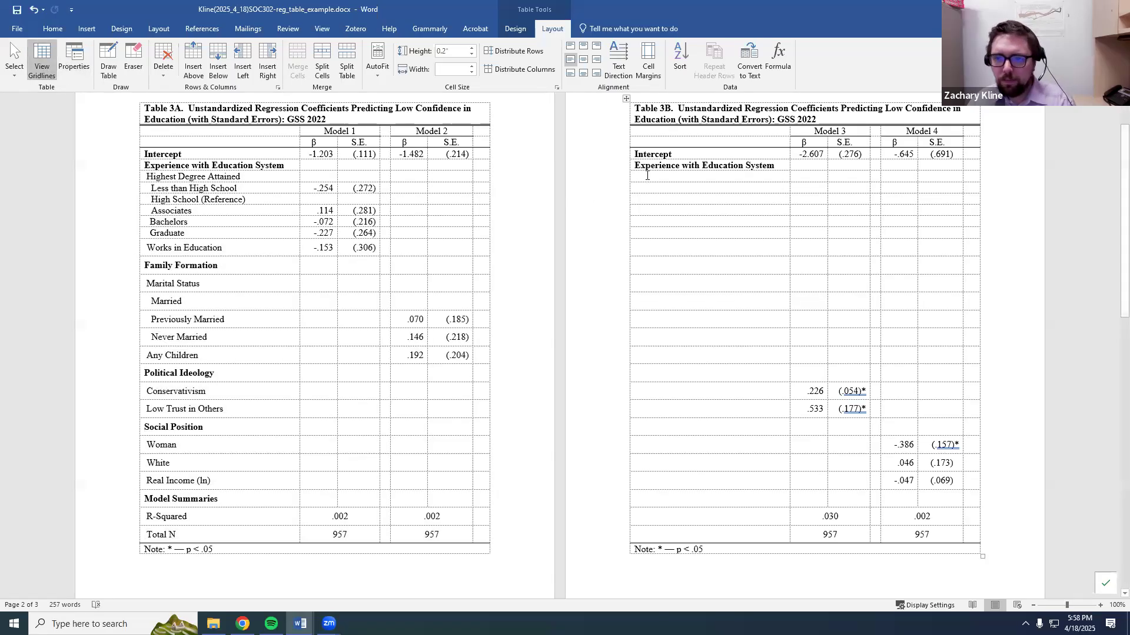
{"action": "key", "text": "ctrl+v"}
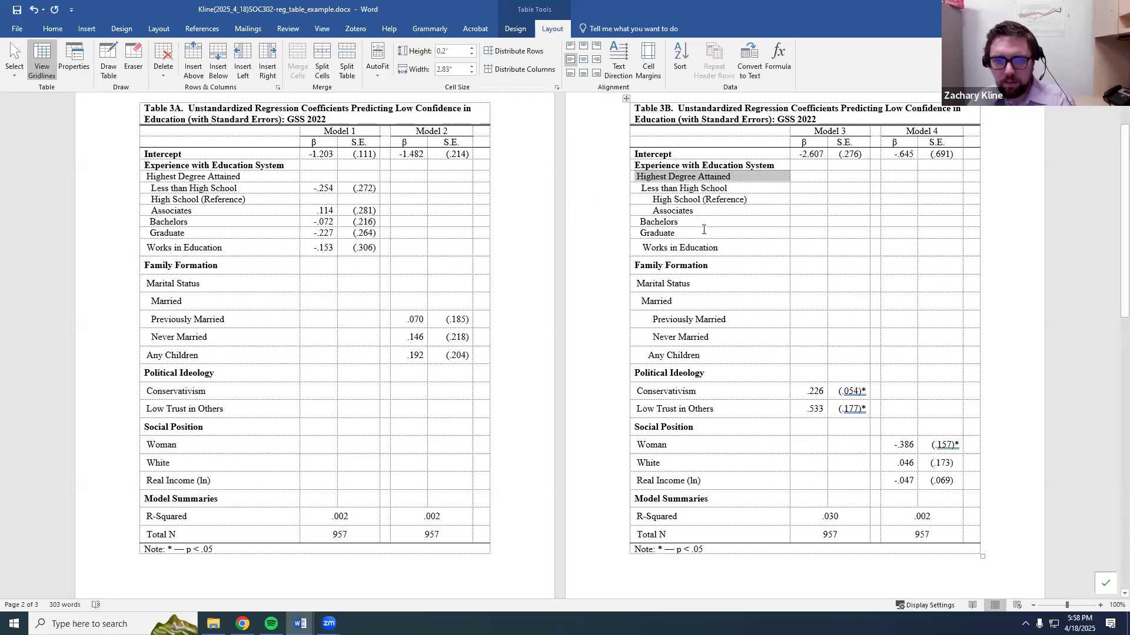
Remove excess leading space before High School (Reference) and Associates in Table 3B.
{"action": "left_click", "coordinate": [649, 203]}
{"action": "key", "text": "BackSpace"}
{"action": "left_click", "coordinate": [653, 212]}
{"action": "key", "text": "BackSpace"}
{"action": "key", "text": "BackSpace"}
{"action": "key", "text": "BackSpace"}
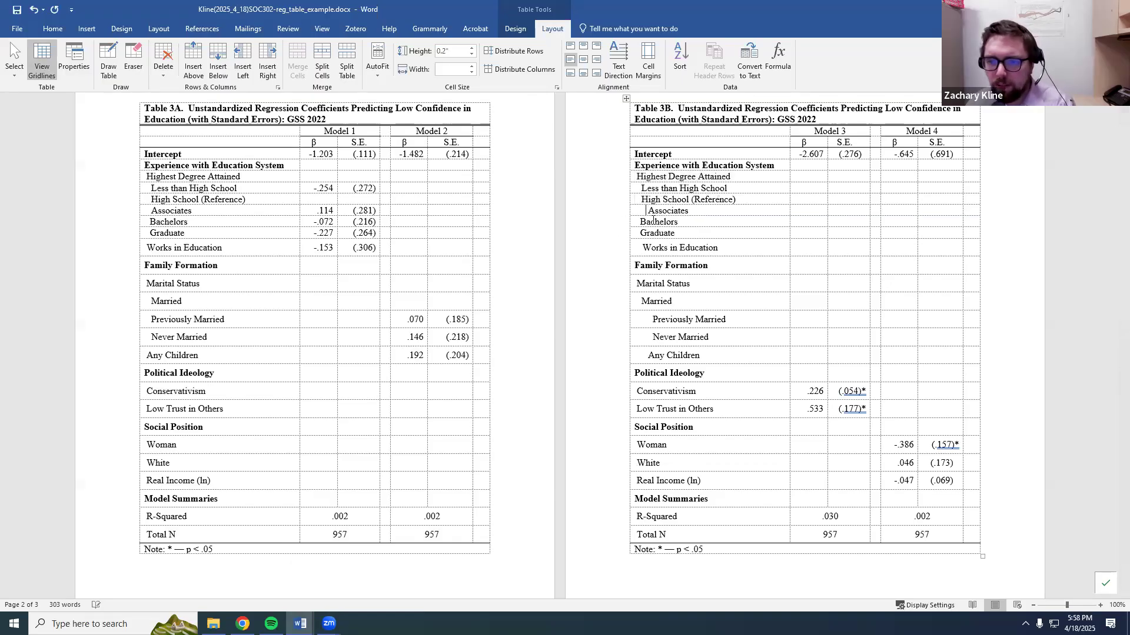
Indent Less than High School through Graduate in Table 3B to one common level under Highest Degree Attained.
{"action": "left_click", "coordinate": [639, 179]}
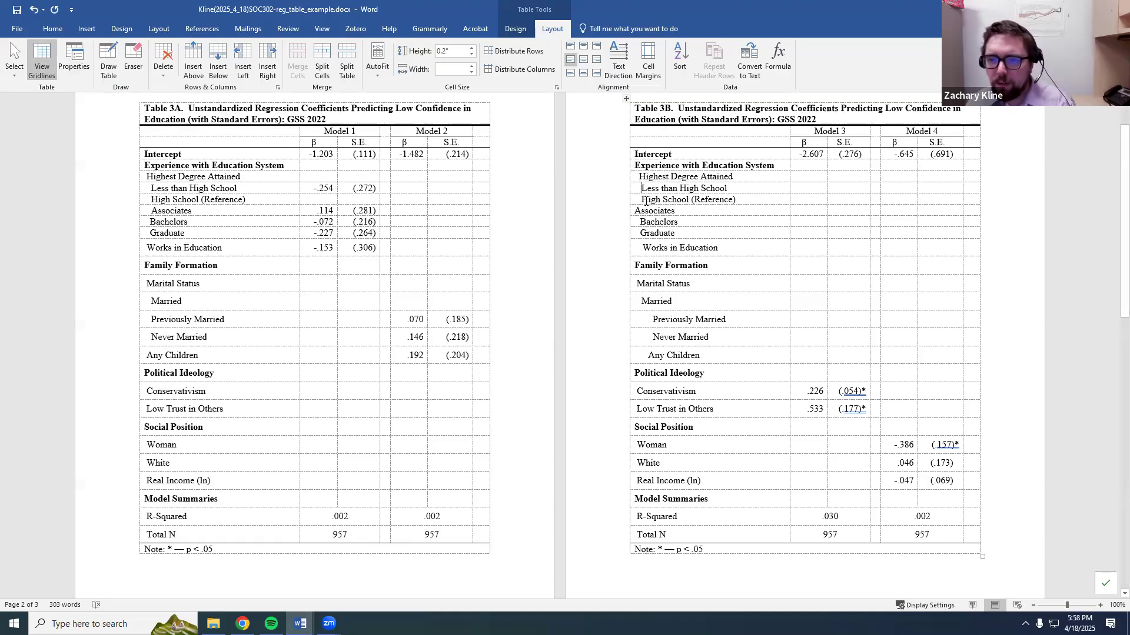
{"action": "left_click", "coordinate": [641, 200]}
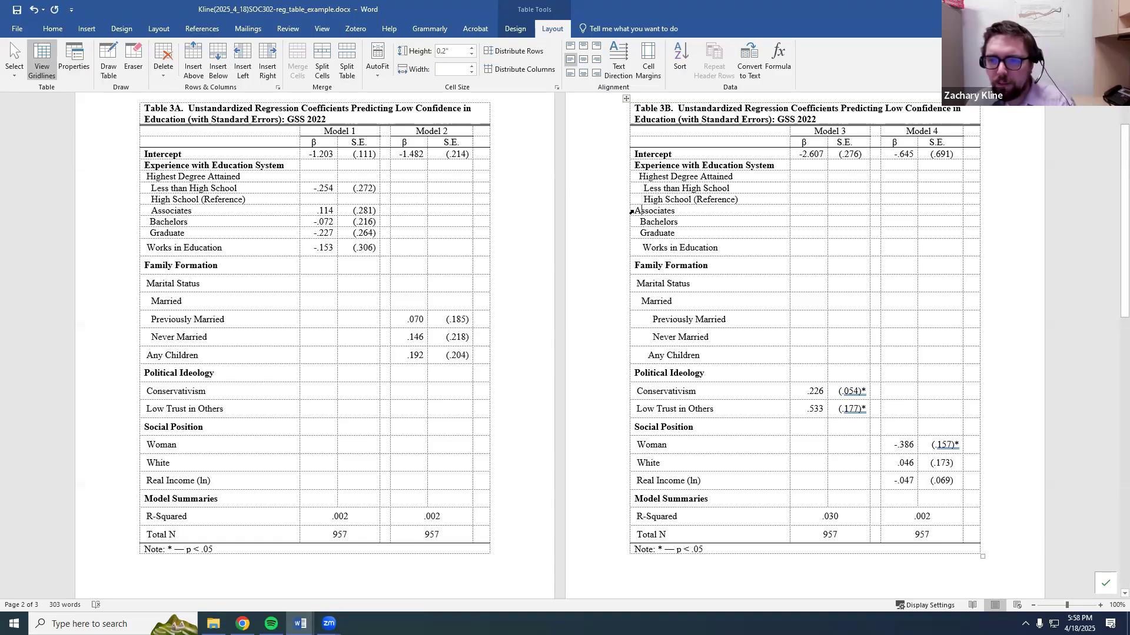
{"action": "left_click", "coordinate": [639, 211]}
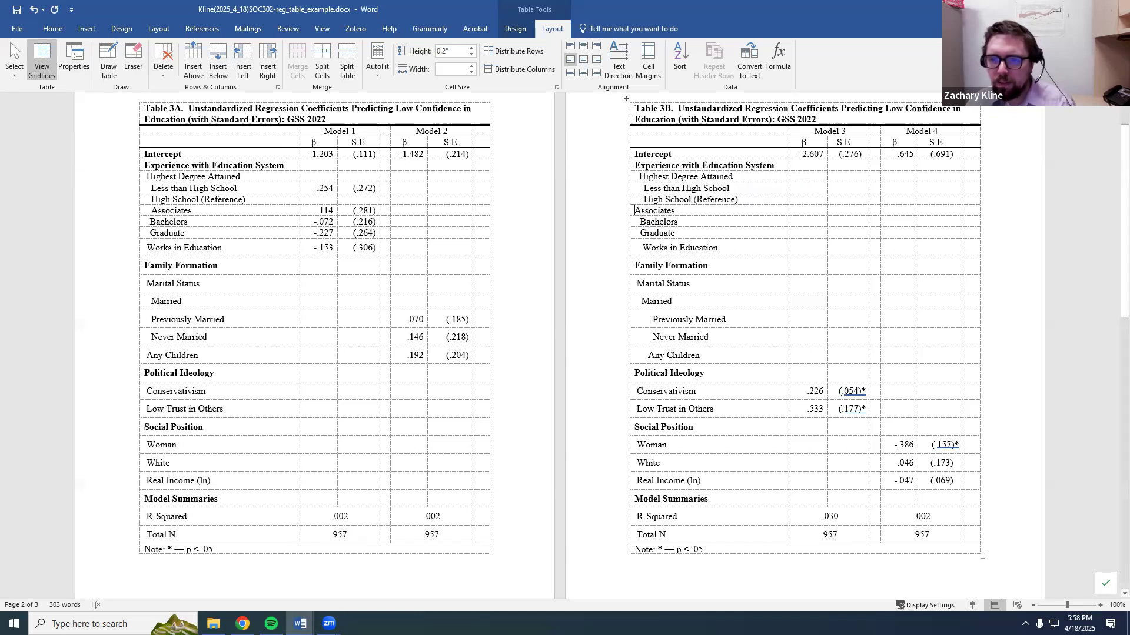
{"action": "left_click", "coordinate": [641, 222]}
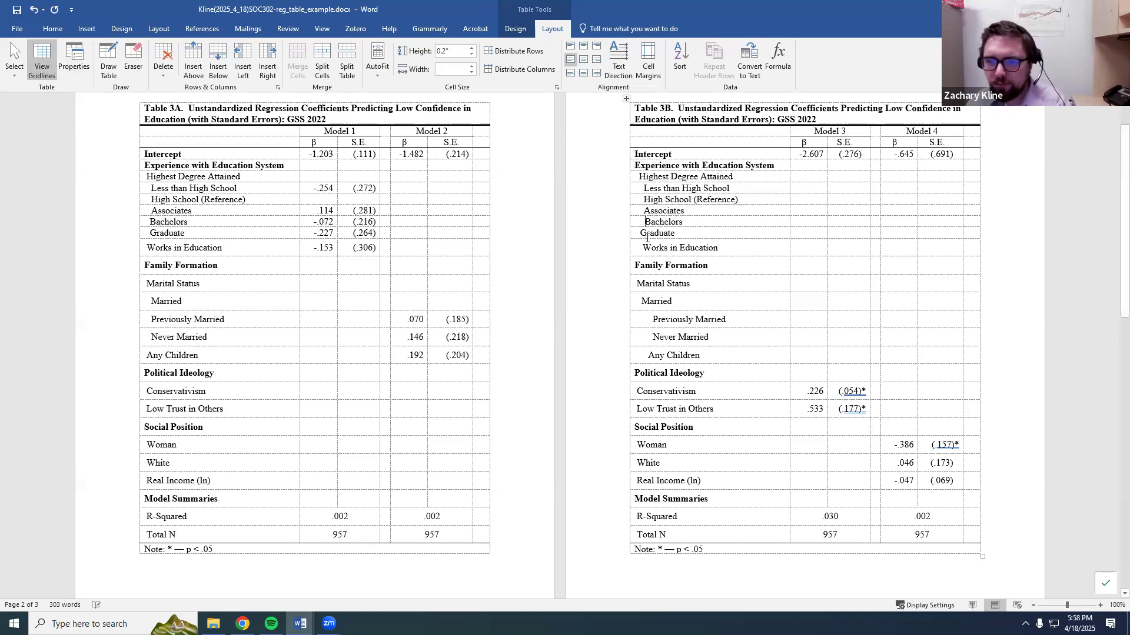
{"action": "left_click", "coordinate": [643, 232]}
Align Works in Education with Highest Degree Attained at the same first-level indent in Table 3B.
{"action": "left_click", "coordinate": [642, 248]}
{"action": "key", "text": "BackSpace"}
{"action": "key", "text": "BackSpace"}
{"action": "key", "text": "BackSpace"}
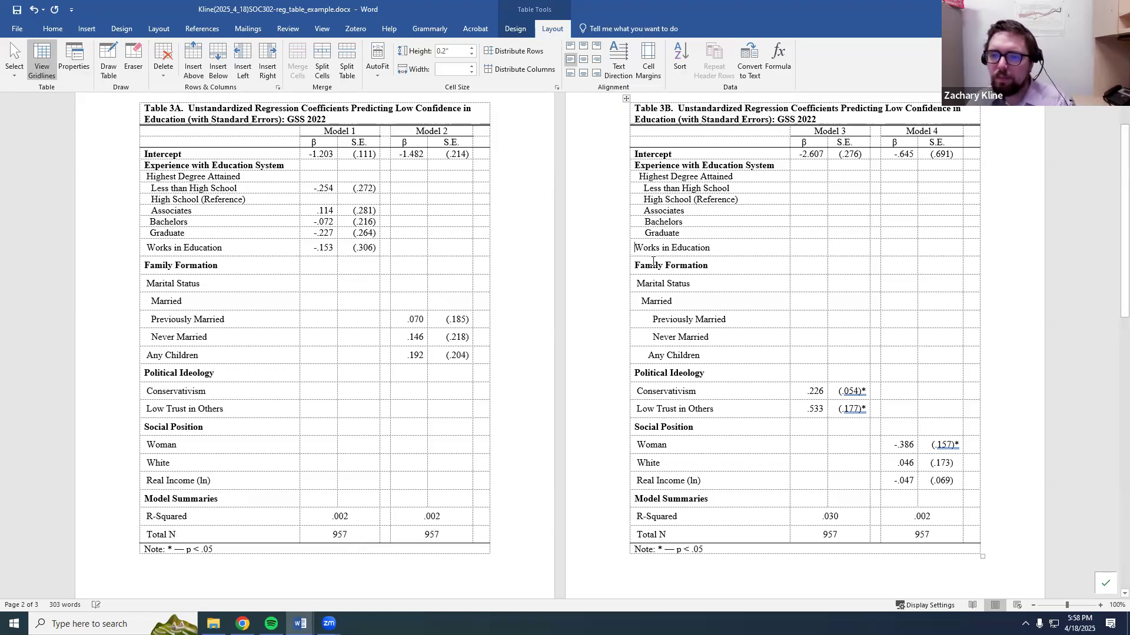
{"action": "key", "text": "BackSpace"}
{"action": "key", "text": "BackSpace"}
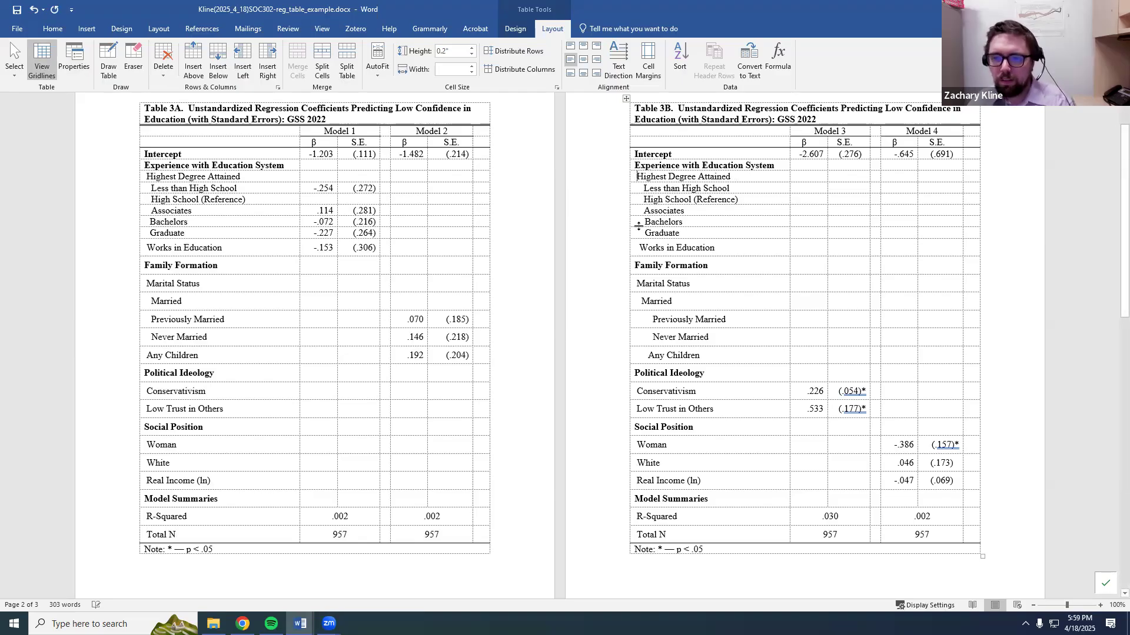
{"action": "key", "text": "BackSpace"}
Set Marital Status to the first-level indent in Table 3B and Married one level beneath it.
{"action": "left_click", "coordinate": [643, 289]}
{"action": "key", "text": "BackSpace"}
{"action": "left_click", "coordinate": [643, 302]}
{"action": "key", "text": "BackSpace"}
{"action": "key", "text": "BackSpace"}
{"action": "key", "text": "BackSpace"}
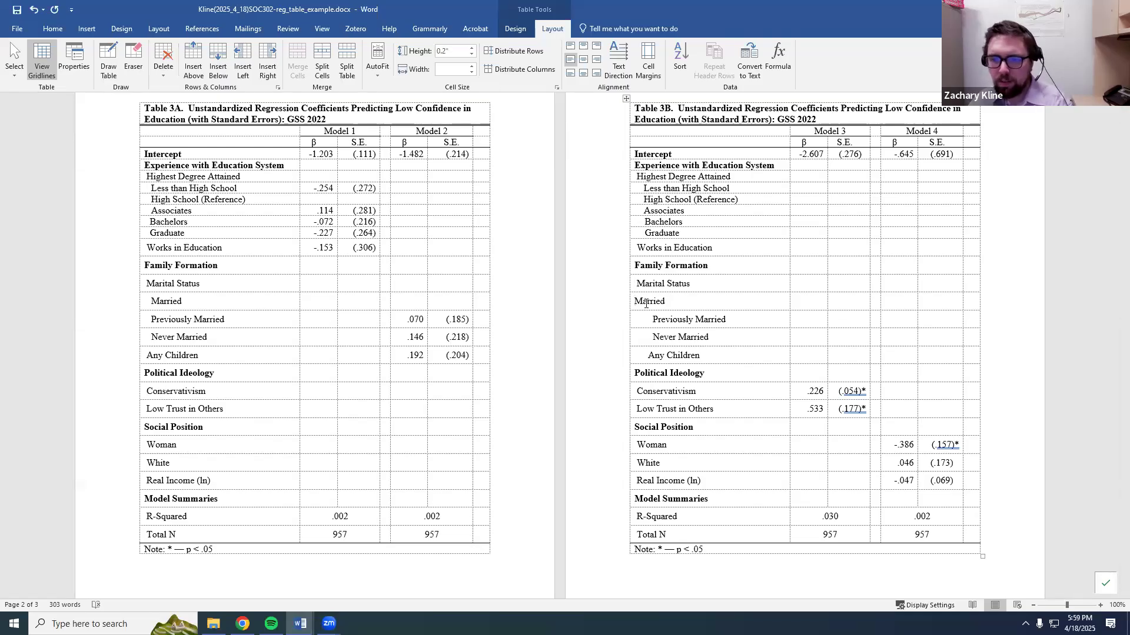
Reduce the indents of Previously Married and Never Married in Table 3B to line up with Married.
{"action": "left_click", "coordinate": [650, 320]}
{"action": "key", "text": "BackSpace"}
{"action": "key", "text": "BackSpace"}
{"action": "key", "text": "BackSpace"}
{"action": "key", "text": "BackSpace"}
{"action": "key", "text": "BackSpace"}
{"action": "key", "text": "BackSpace"}
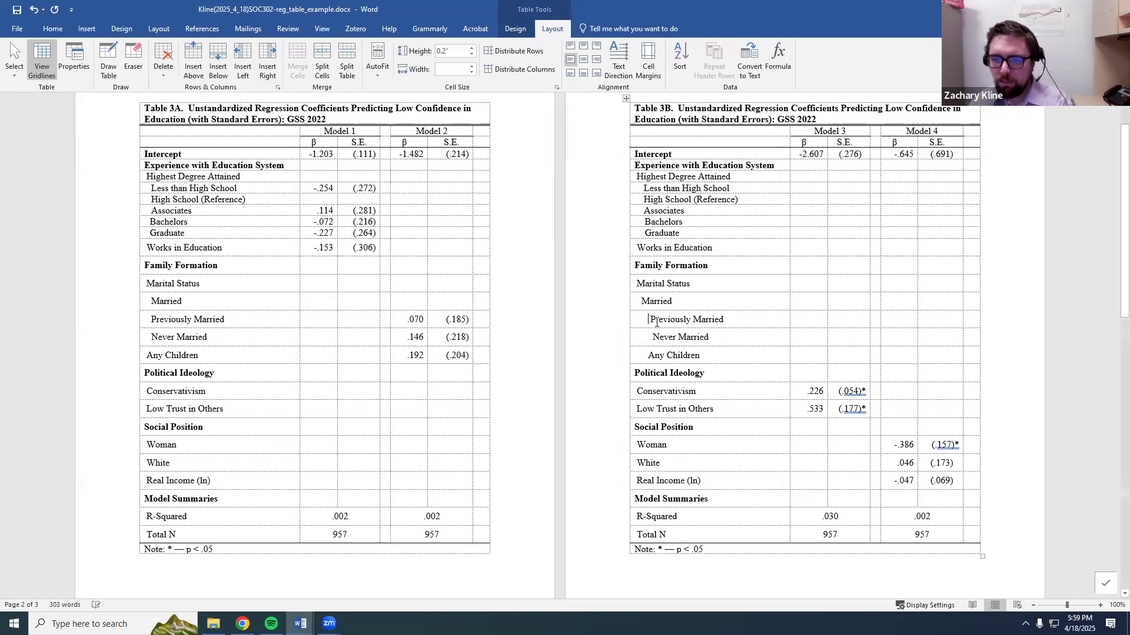
{"action": "left_click", "coordinate": [653, 340]}
{"action": "key", "text": "BackSpace"}
{"action": "key", "text": "BackSpace"}
{"action": "key", "text": "BackSpace"}
{"action": "key", "text": "BackSpace"}
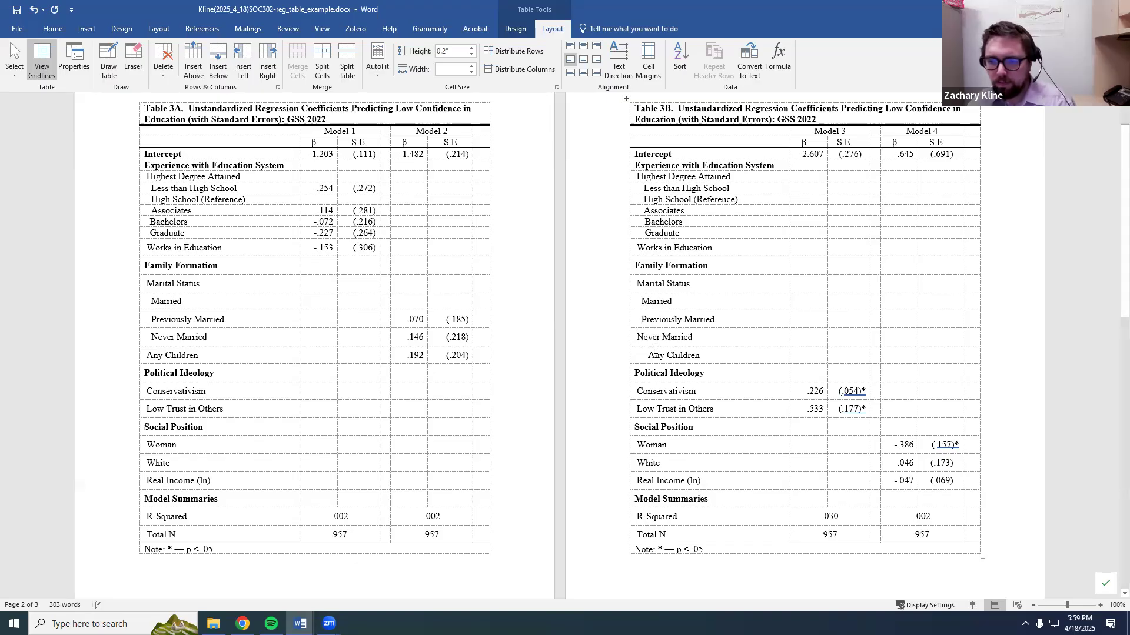
Reduce the indent of Any Children in Table 3B to align with Marital Status.
{"action": "left_click", "coordinate": [648, 357]}
{"action": "key", "text": "BackSpace"}
{"action": "key", "text": "BackSpace"}
{"action": "key", "text": "BackSpace"}
{"action": "key", "text": "BackSpace"}
{"action": "left_click", "coordinate": [642, 398]}
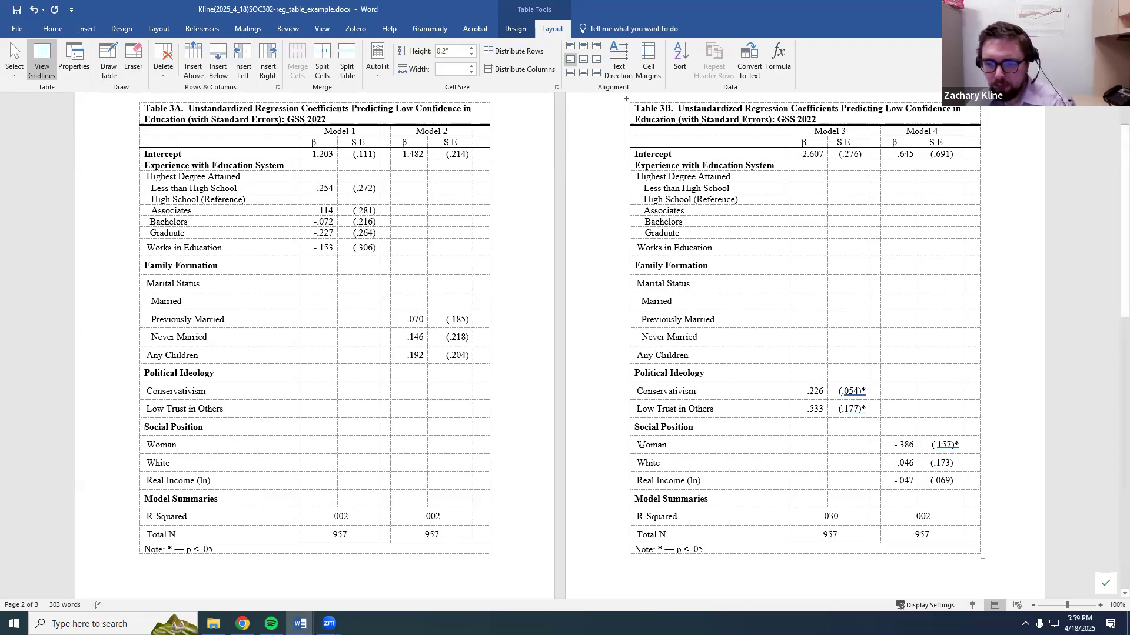
Remove the leading spaces before Highest Degree Attained, Less than High School and High School (Reference) in Table 3C.
{"action": "scroll", "coordinate": [647, 511], "scroll_direction": "down", "scroll_amount": 1}
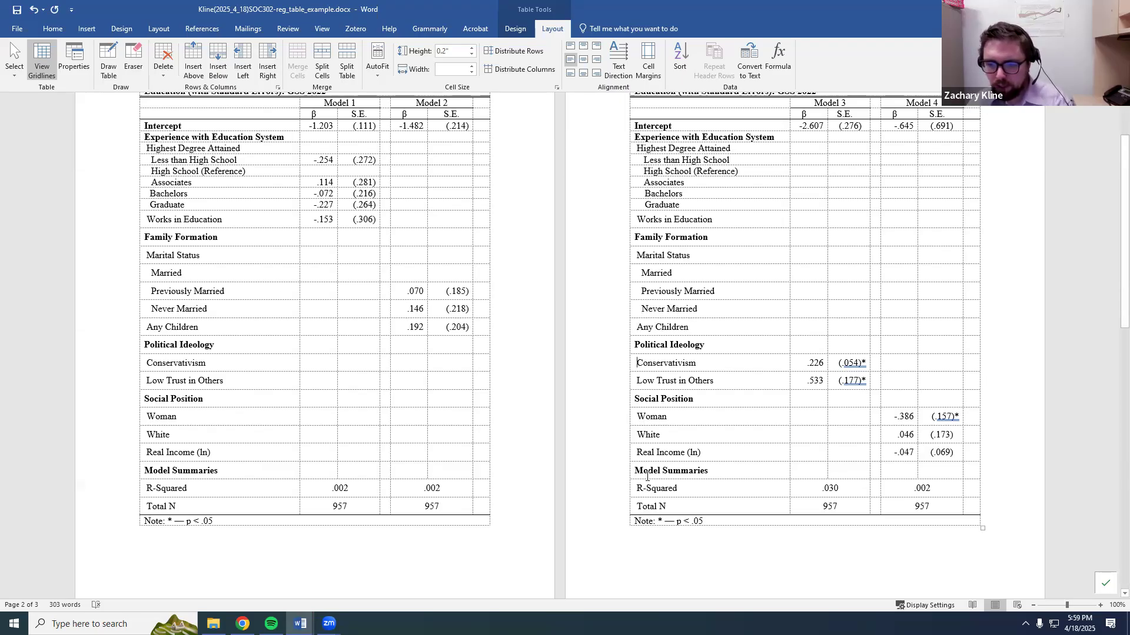
{"action": "scroll", "coordinate": [445, 256], "scroll_direction": "down", "scroll_amount": 15}
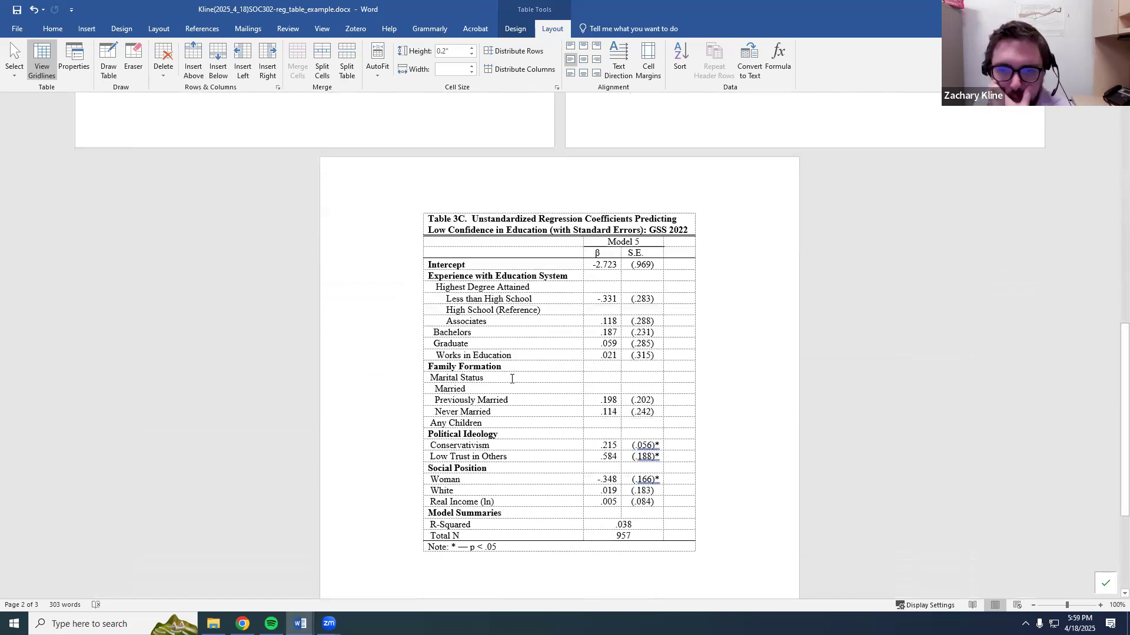
{"action": "left_click", "coordinate": [436, 243]}
{"action": "key", "text": "BackSpace"}
{"action": "key", "text": "BackSpace"}
{"action": "key", "text": "BackSpace"}
{"action": "left_click", "coordinate": [447, 253]}
{"action": "key", "text": "BackSpace"}
{"action": "key", "text": "BackSpace"}
{"action": "key", "text": "BackSpace"}
{"action": "left_click", "coordinate": [446, 265]}
{"action": "key", "text": "BackSpace"}
{"action": "key", "text": "BackSpace"}
{"action": "key", "text": "BackSpace"}
Remove the leading spaces before Associates, Bachelors, Graduate and Works in Education in Table 3C.
{"action": "left_click", "coordinate": [445, 275]}
{"action": "key", "text": "BackSpace"}
{"action": "key", "text": "BackSpace"}
{"action": "key", "text": "BackSpace"}
{"action": "key", "text": "BackSpace"}
{"action": "key", "text": "BackSpace"}
{"action": "key", "text": "BackSpace"}
{"action": "left_click", "coordinate": [433, 287]}
{"action": "key", "text": "BackSpace"}
{"action": "key", "text": "BackSpace"}
{"action": "left_click", "coordinate": [433, 298]}
{"action": "key", "text": "BackSpace"}
{"action": "key", "text": "BackSpace"}
{"action": "key", "text": "BackSpace"}
{"action": "left_click", "coordinate": [436, 310]}
{"action": "key", "text": "BackSpace"}
{"action": "key", "text": "BackSpace"}
{"action": "key", "text": "BackSpace"}
{"action": "key", "text": "BackSpace"}
Indent Highest Degree Attained and Works in Education one level in Table 3C, and Less than High School through Graduate one level deeper.
{"action": "left_click", "coordinate": [428, 242]}
{"action": "left_click", "coordinate": [429, 253]}
{"action": "left_click", "coordinate": [429, 264]}
{"action": "left_click", "coordinate": [429, 265]}
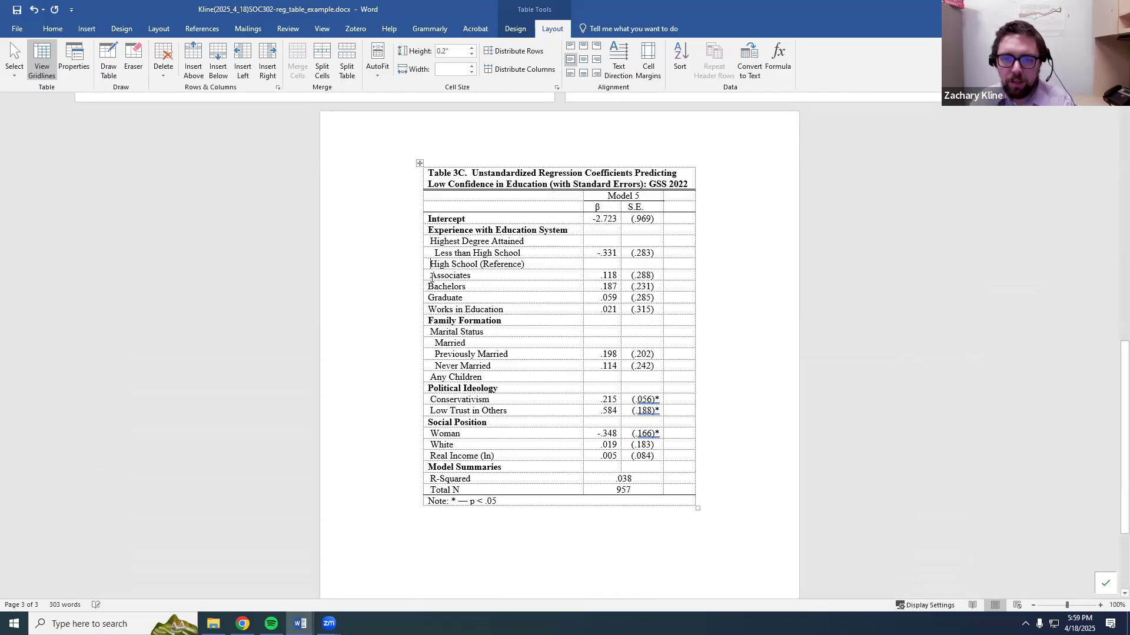
{"action": "left_click", "coordinate": [429, 276]}
{"action": "left_click", "coordinate": [428, 287]}
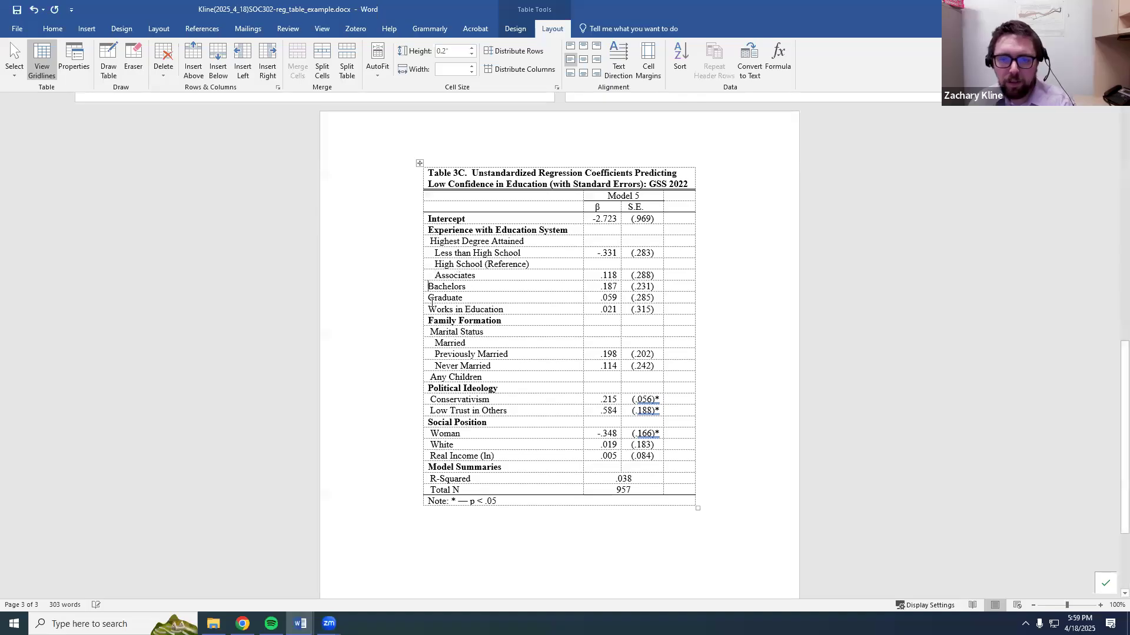
{"action": "left_click", "coordinate": [429, 298]}
{"action": "left_click", "coordinate": [428, 310]}
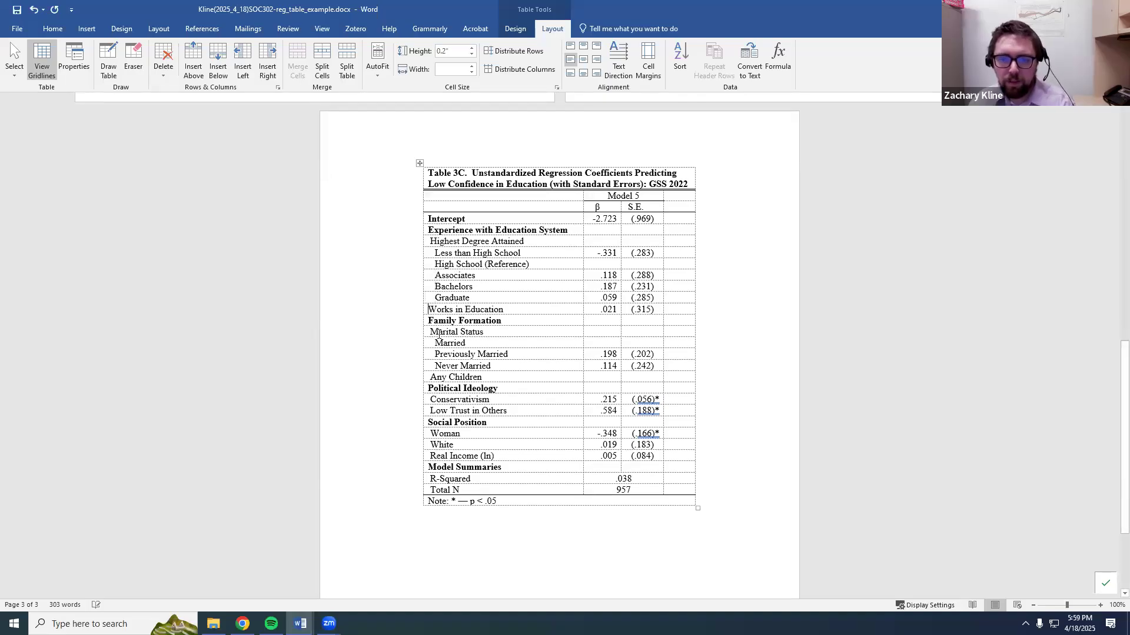
Line up Married and Previously Married with Never Married under Marital Status in Table 3C.
{"action": "left_click", "coordinate": [435, 343]}
{"action": "key", "text": "BackSpace"}
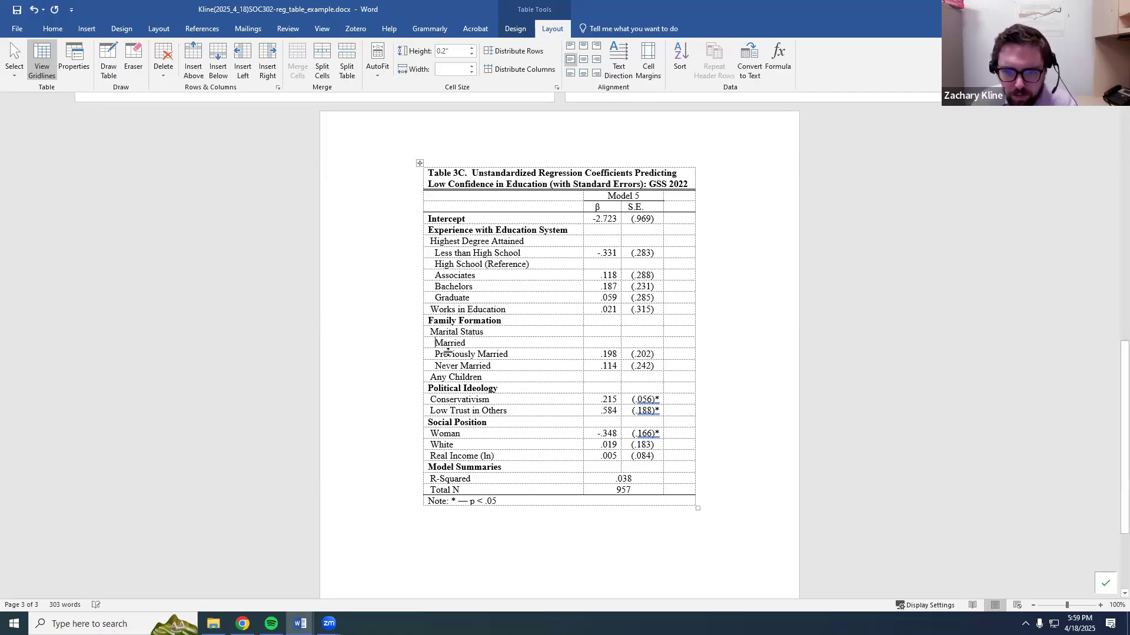
{"action": "left_click", "coordinate": [434, 356]}
{"action": "key", "text": "BackSpace"}
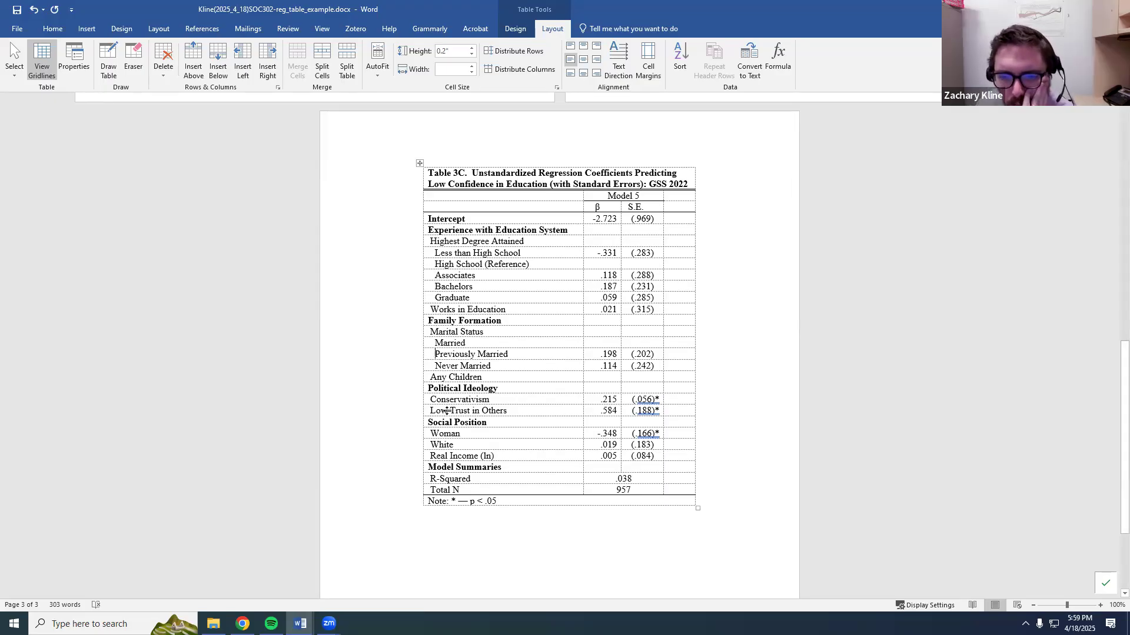
Hide the table gridlines and review the layout of Tables 3A, 3B and 3C.
{"action": "scroll", "coordinate": [424, 574], "scroll_direction": "up", "scroll_amount": 12}
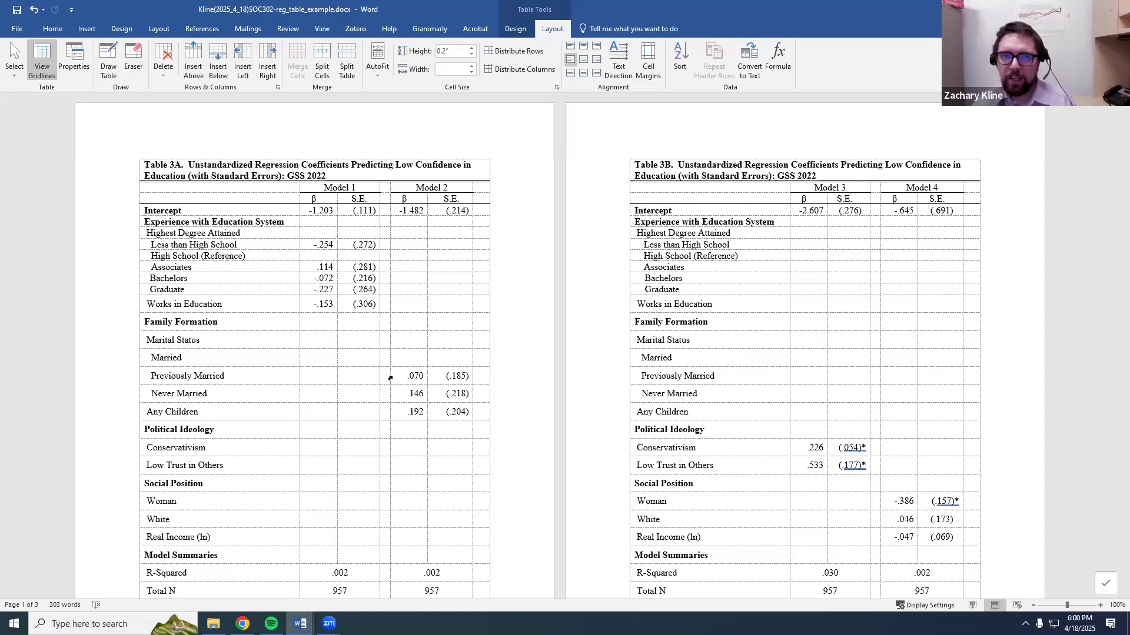
{"action": "left_click", "coordinate": [44, 60]}
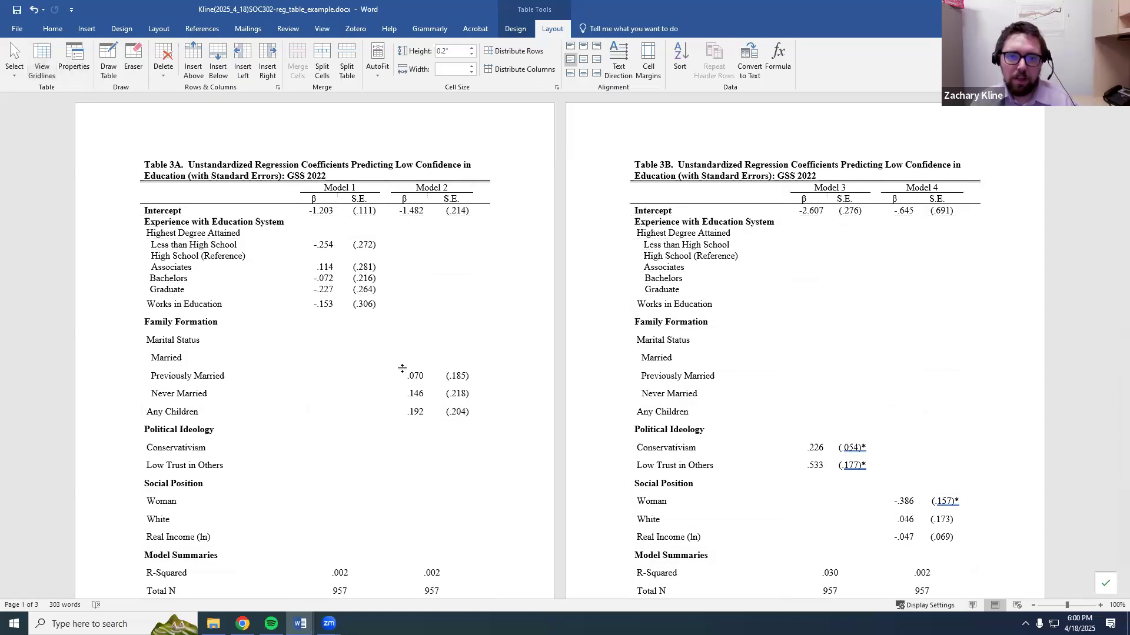
{"action": "scroll", "coordinate": [667, 393], "scroll_direction": "down", "scroll_amount": 5}
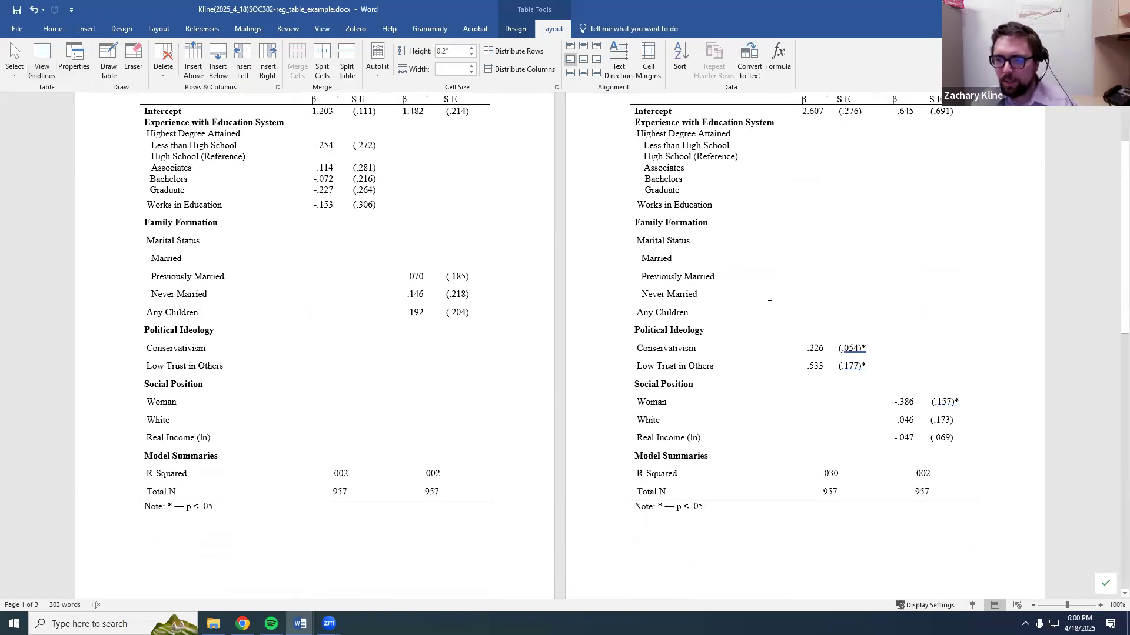
{"action": "scroll", "coordinate": [426, 355], "scroll_direction": "down", "scroll_amount": 13}
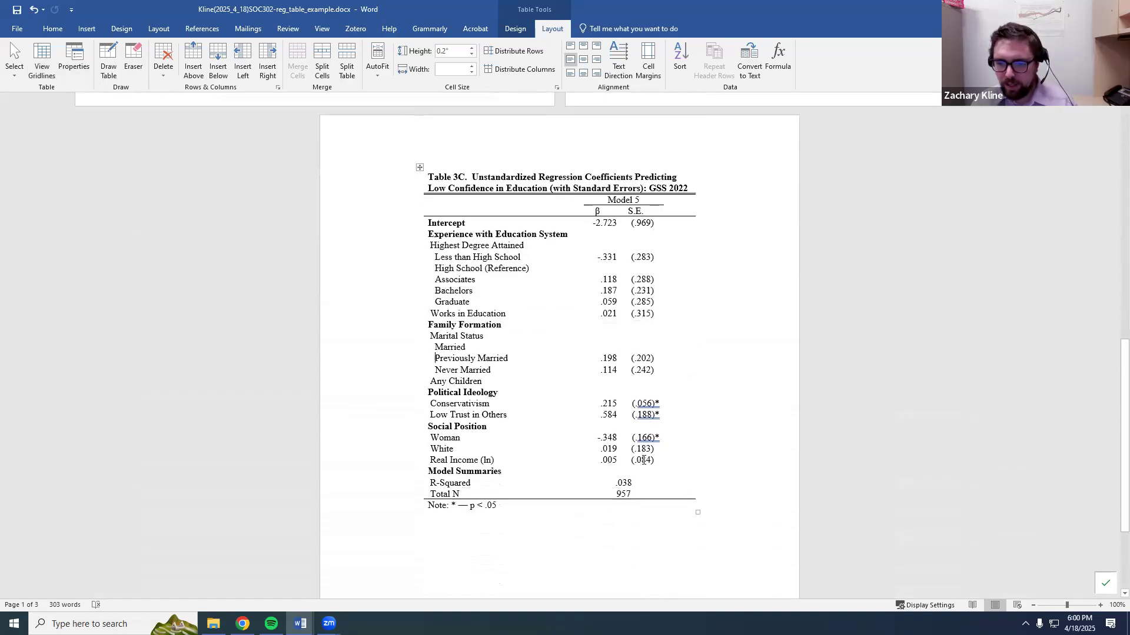
{"action": "scroll", "coordinate": [633, 517], "scroll_direction": "up", "scroll_amount": 10}
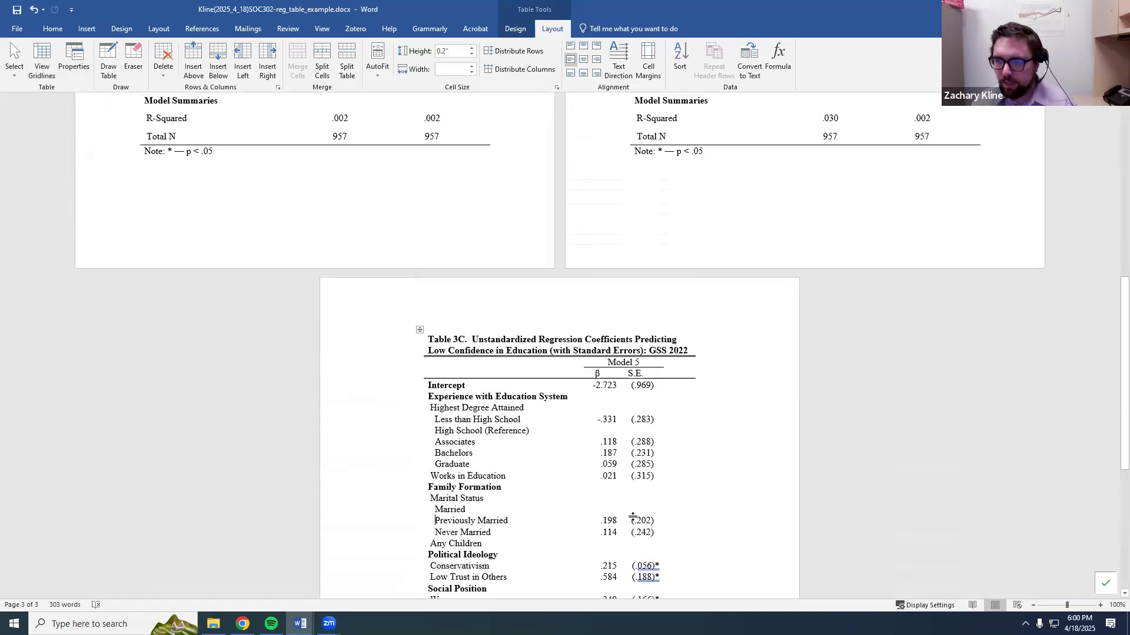
{"action": "scroll", "coordinate": [633, 517], "scroll_direction": "down", "scroll_amount": 5}
{"action": "scroll", "coordinate": [634, 518], "scroll_direction": "up", "scroll_amount": 10}
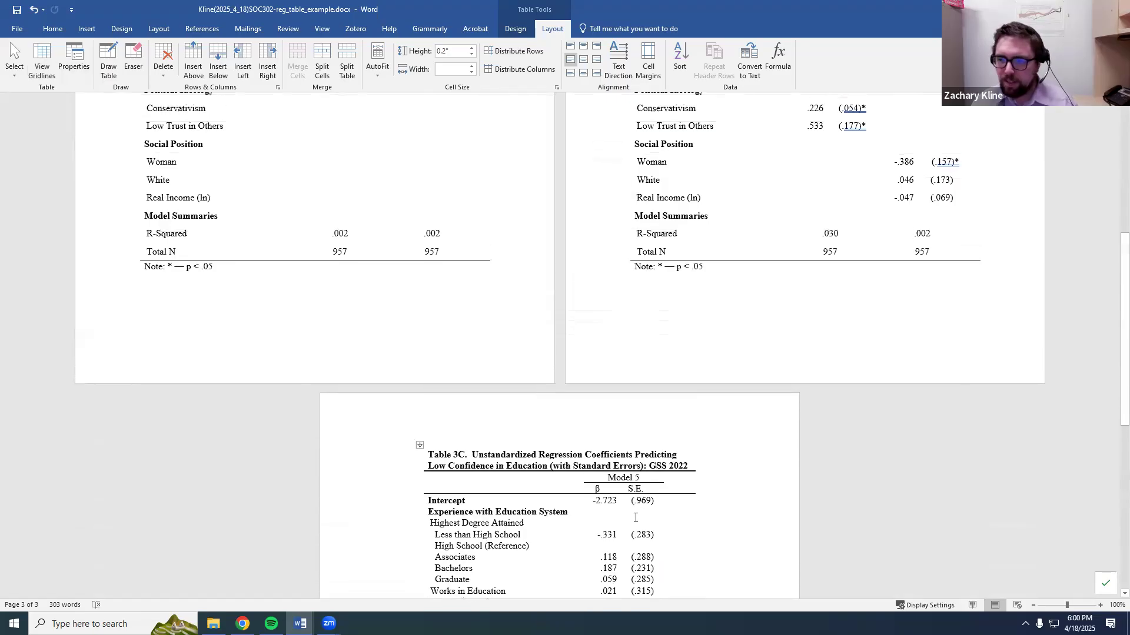
{"action": "scroll", "coordinate": [636, 517], "scroll_direction": "up", "scroll_amount": 4}
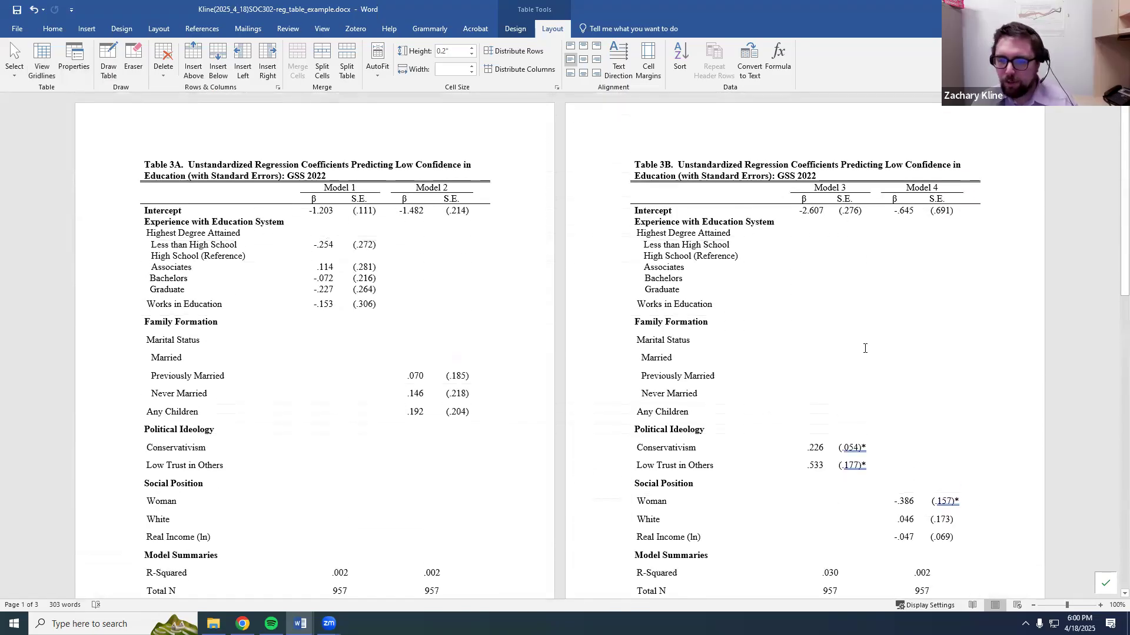